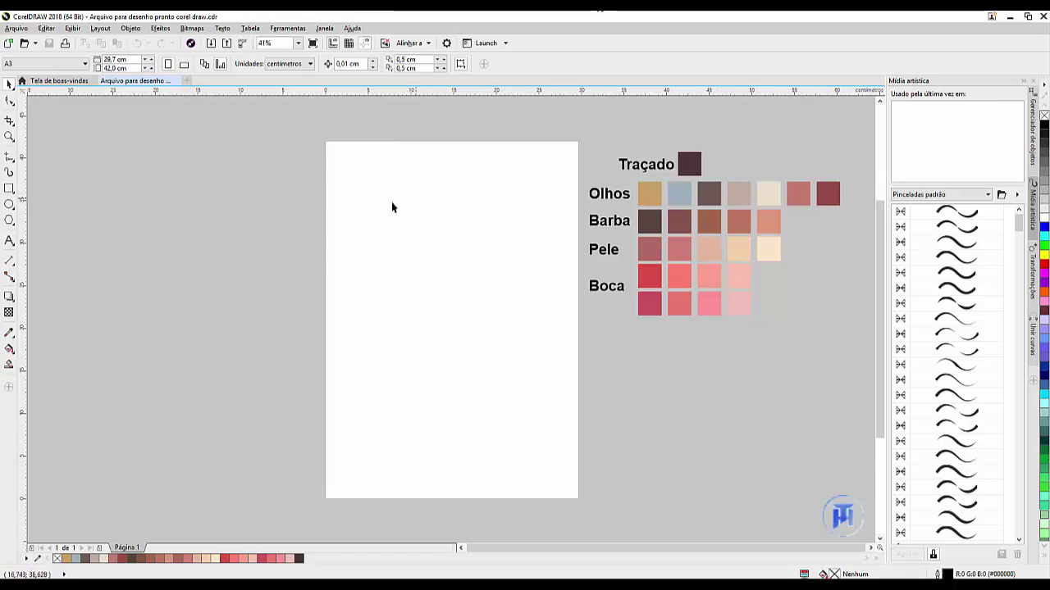
Import the footballer photo 000_LH9CJ.jpg into the drawing with Importar
right_click(227, 154)
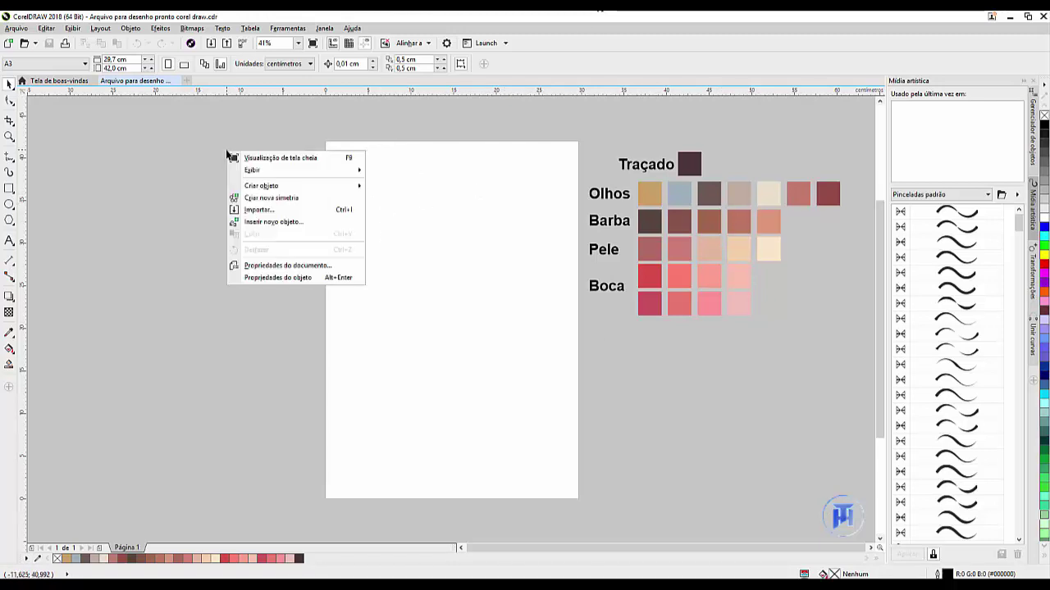
left_click(258, 215)
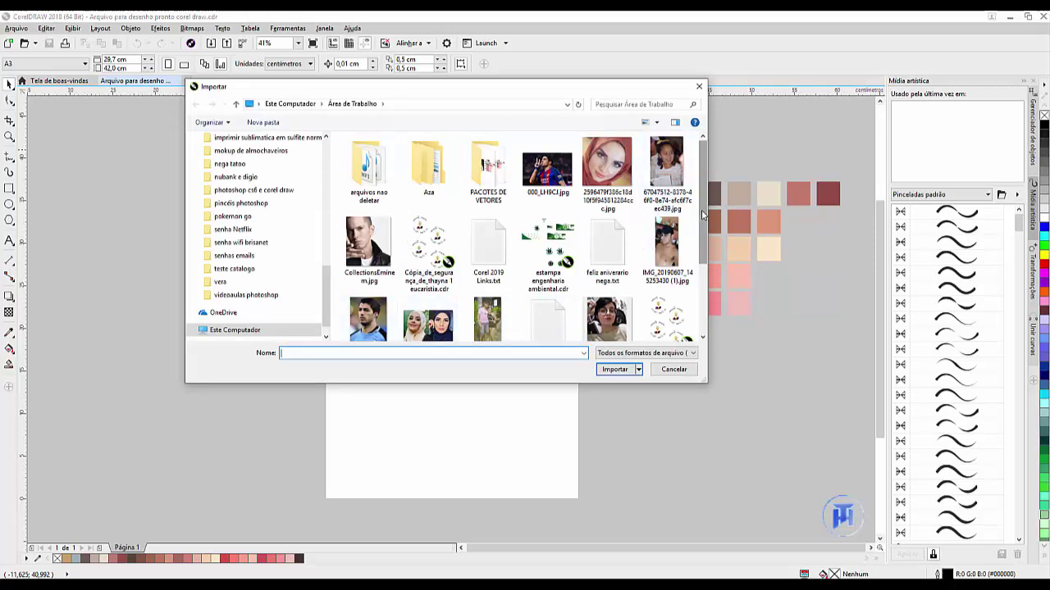
mouse_move(703, 216)
left_mouse_down()
mouse_move(707, 269)
mouse_move(704, 205)
left_mouse_up()
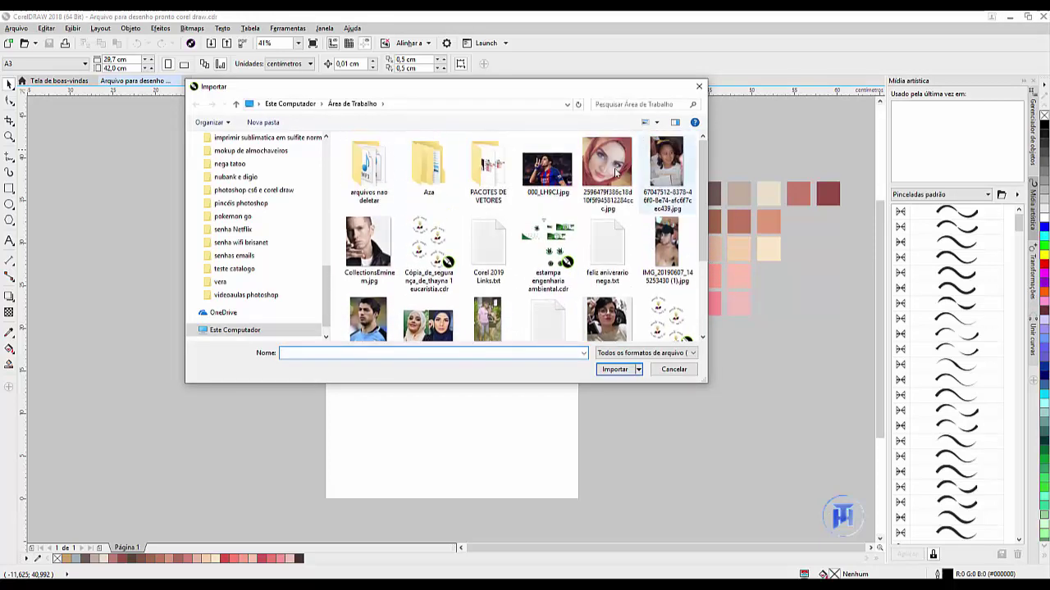
left_click(560, 171)
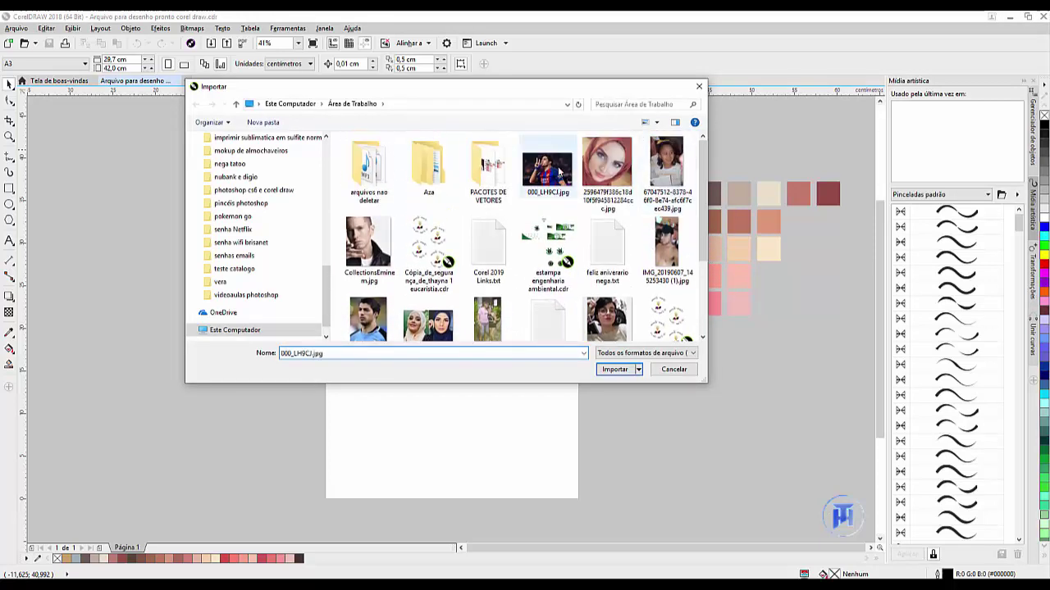
left_click(612, 371)
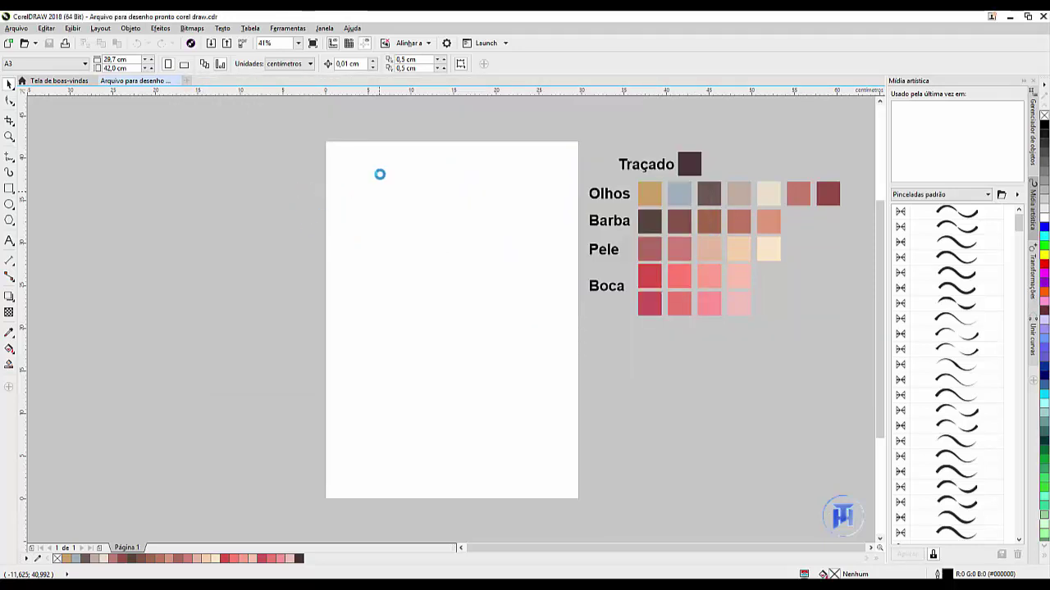
Place the photo lower on the page and crop it to his head, raised hand and shoulders
left_click(569, 384)
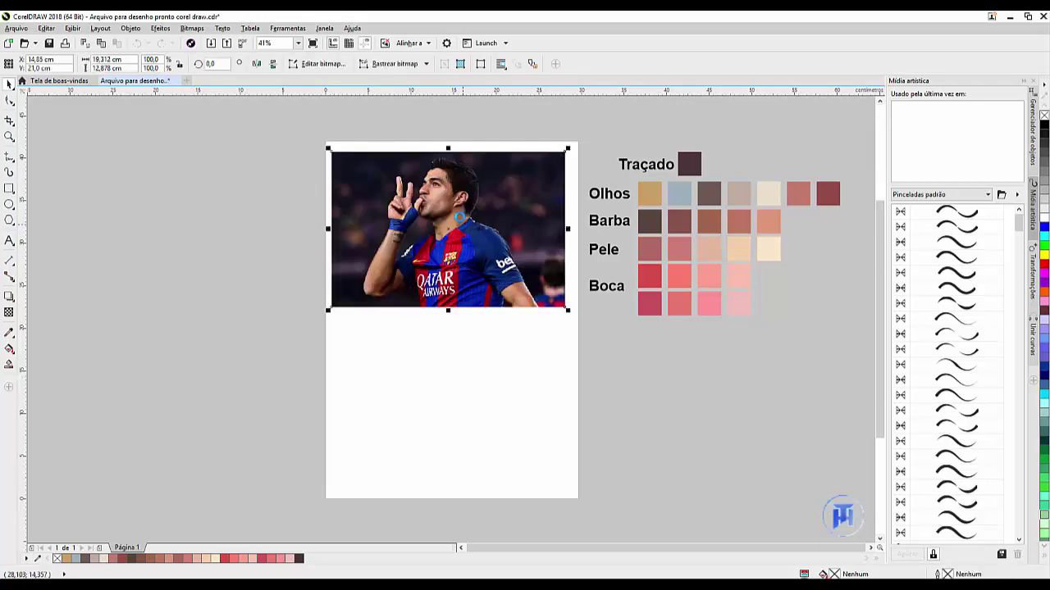
left_click_drag(460, 212, 468, 258)
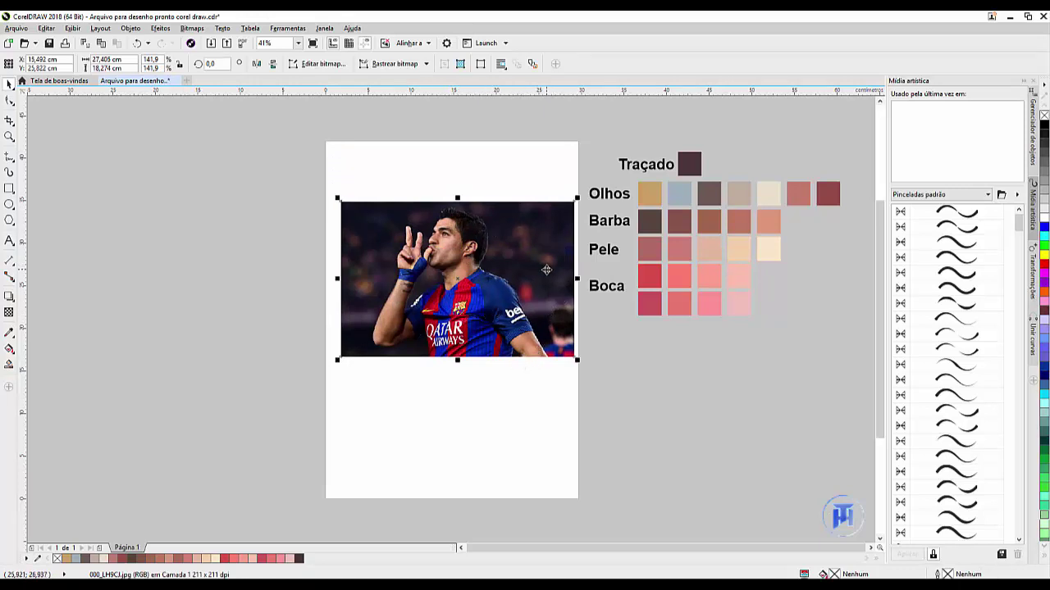
left_click(8, 122)
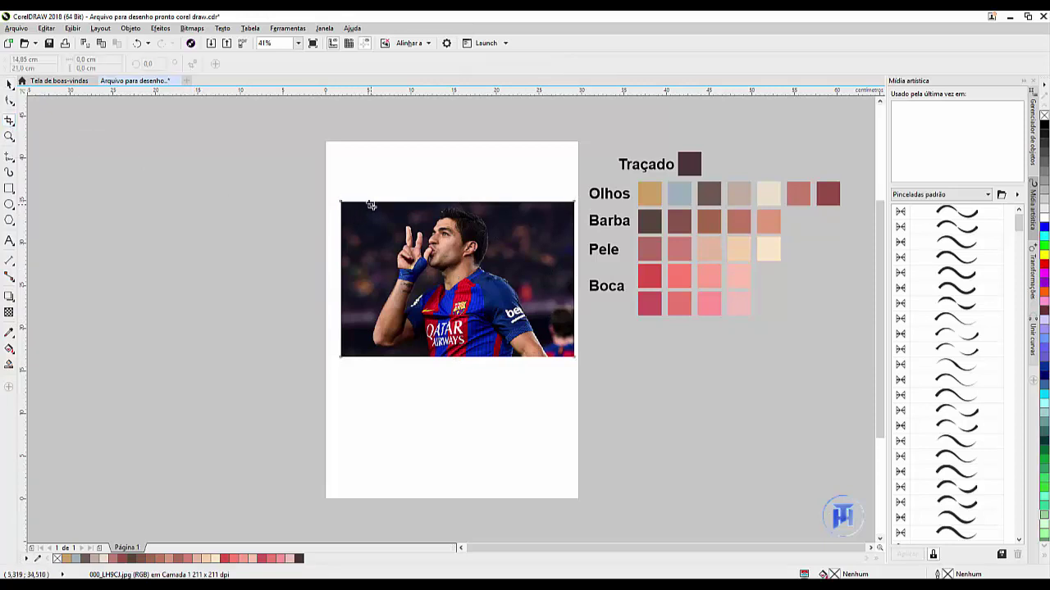
left_click_drag(371, 204, 510, 314)
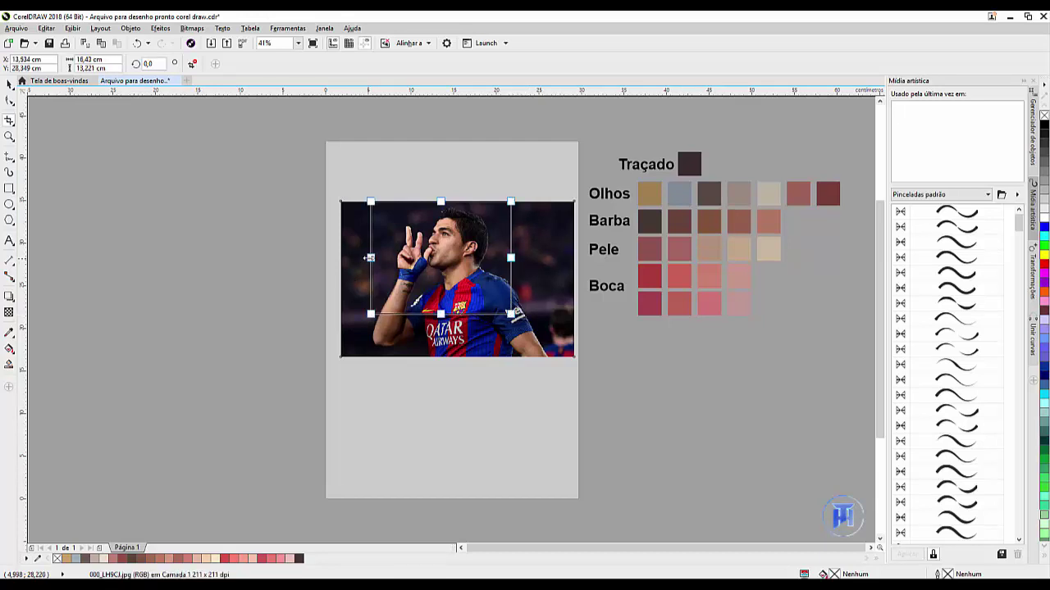
left_click_drag(369, 257, 389, 258)
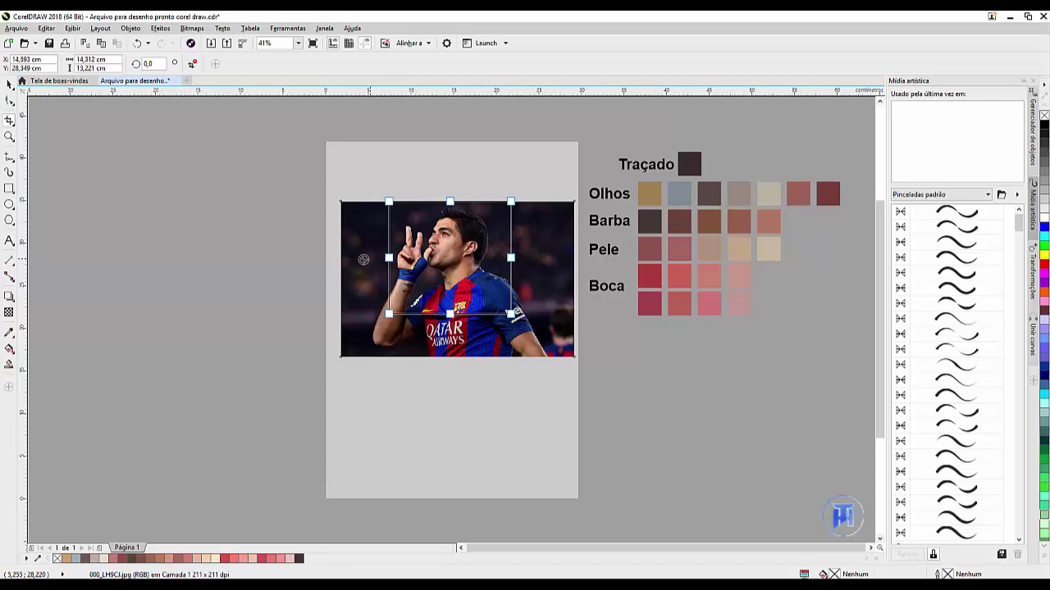
key("Return")
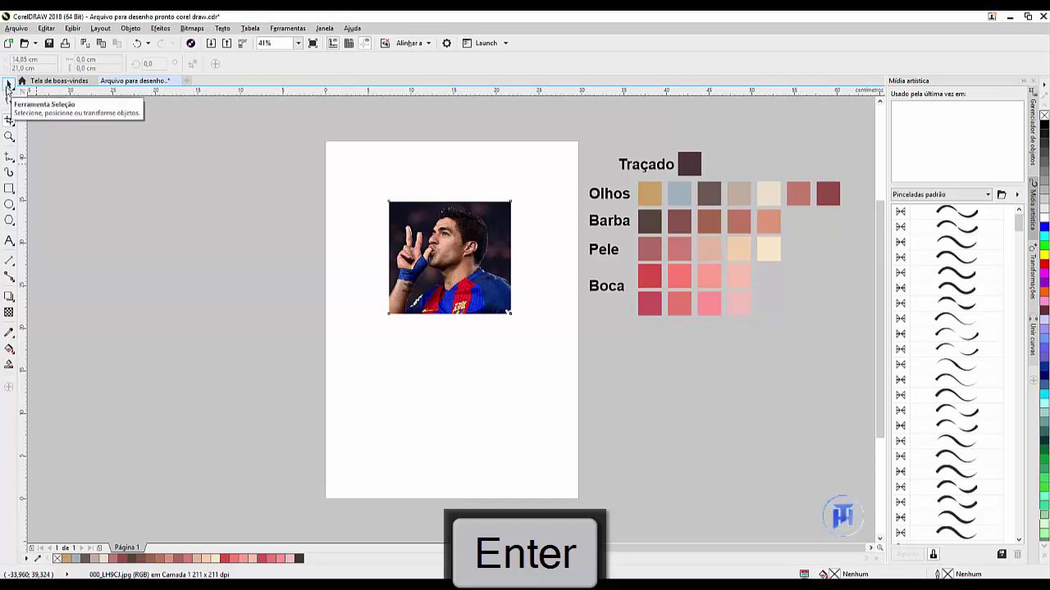
Enlarge the cropped photo by dragging its corners outward to about 26.7 cm wide
left_click(8, 85)
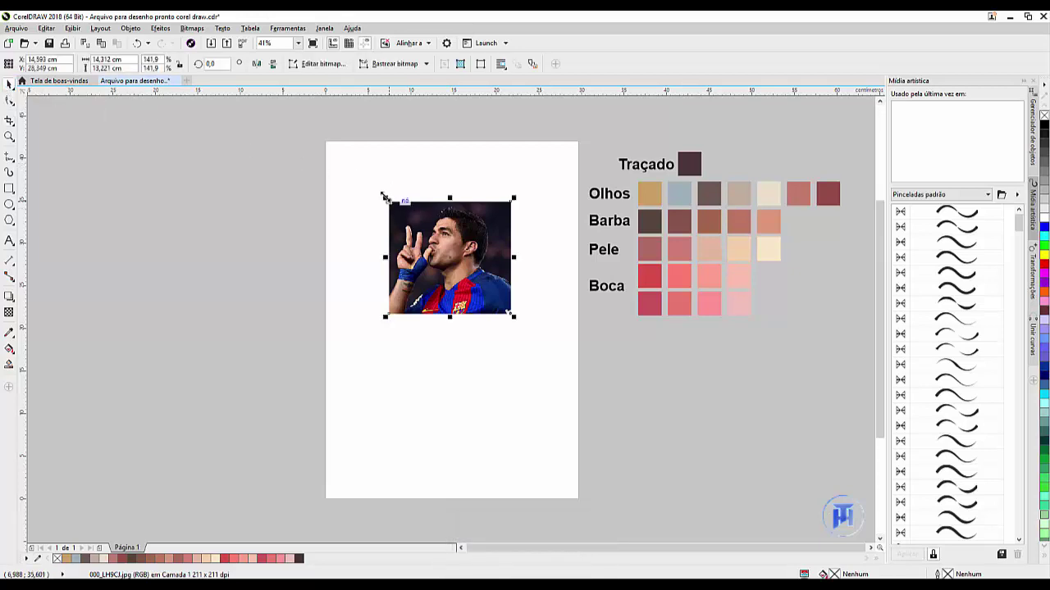
left_click_drag(381, 197, 326, 151)
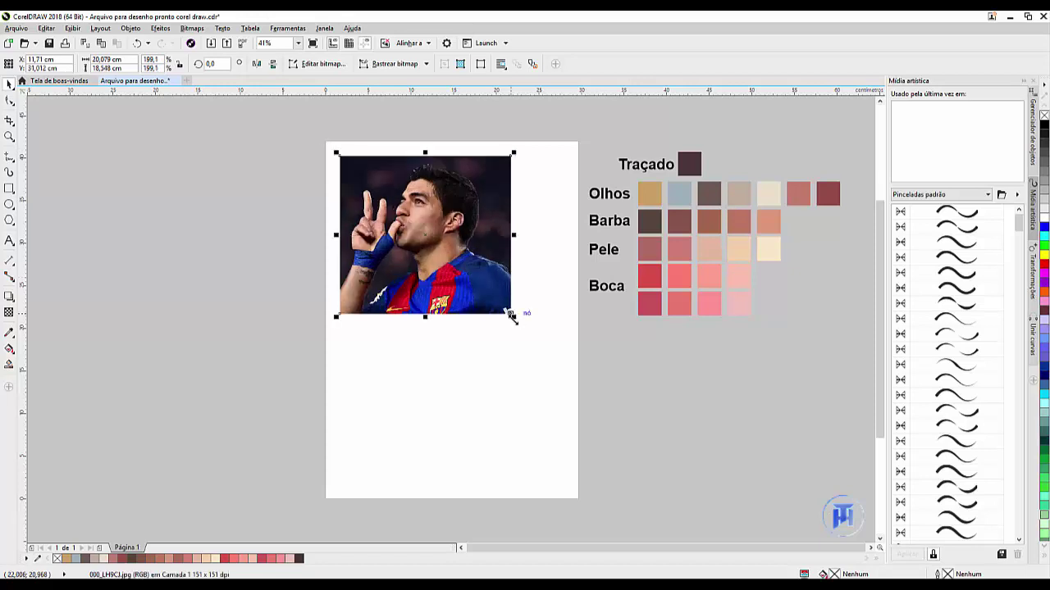
left_click_drag(513, 314, 587, 372)
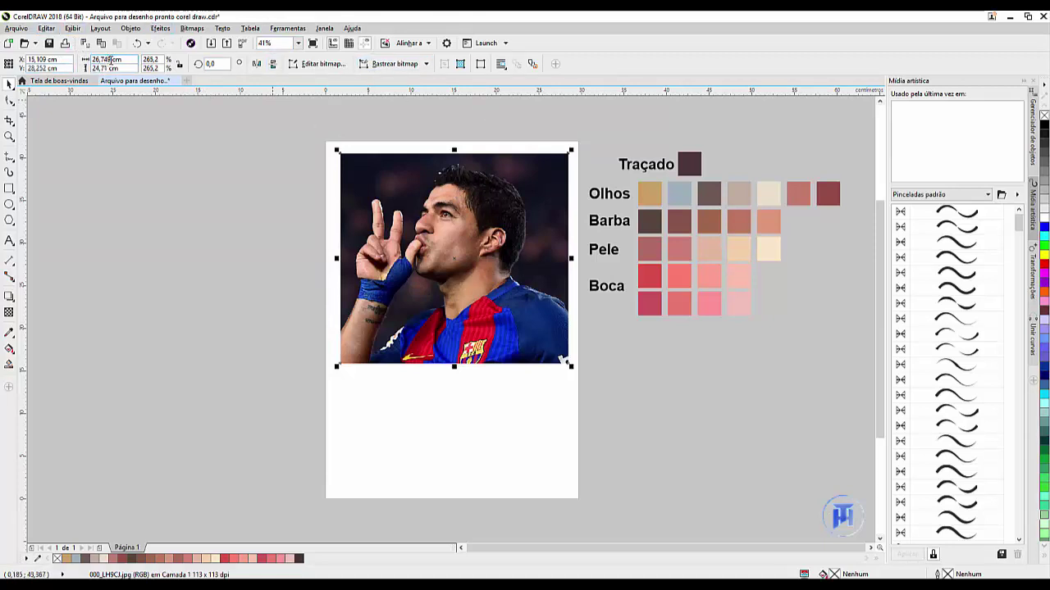
Copy the photo's 26,749 cm width and paste it as the nudge distance
left_click_drag(112, 60, 94, 59)
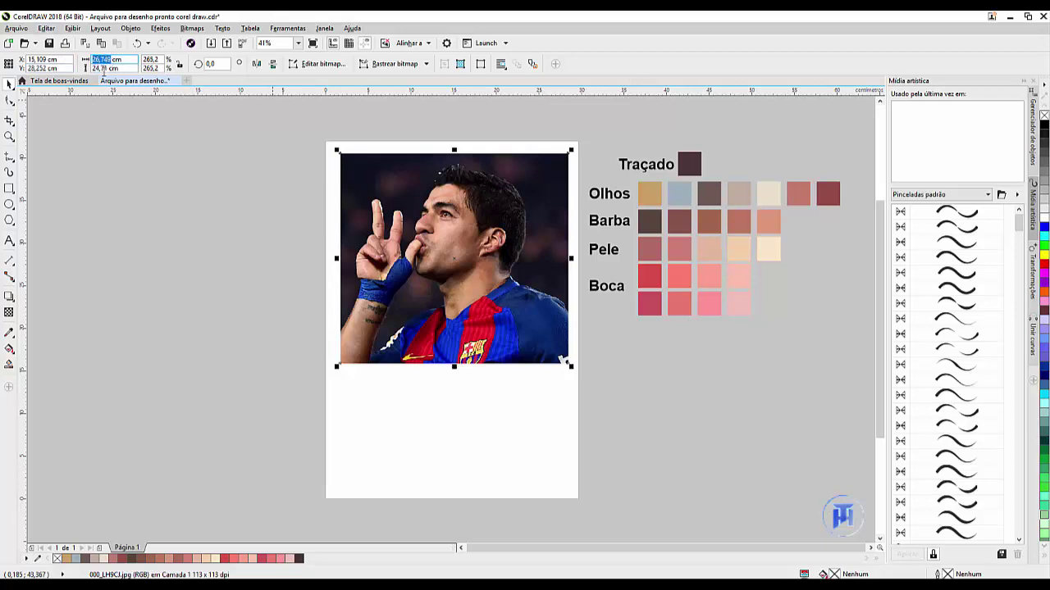
right_click(106, 60)
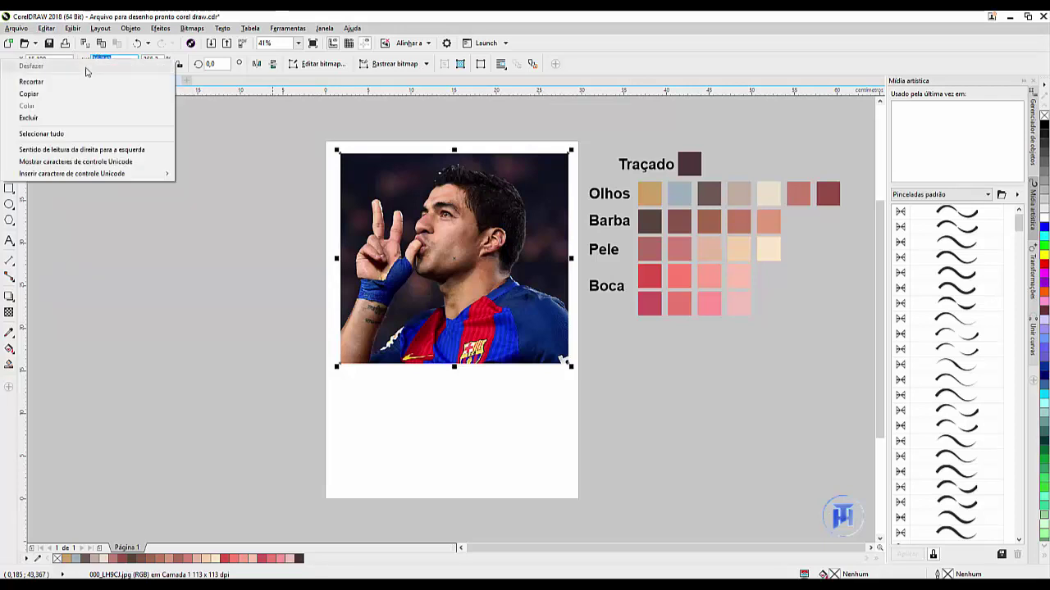
left_click(69, 95)
left_click(291, 149)
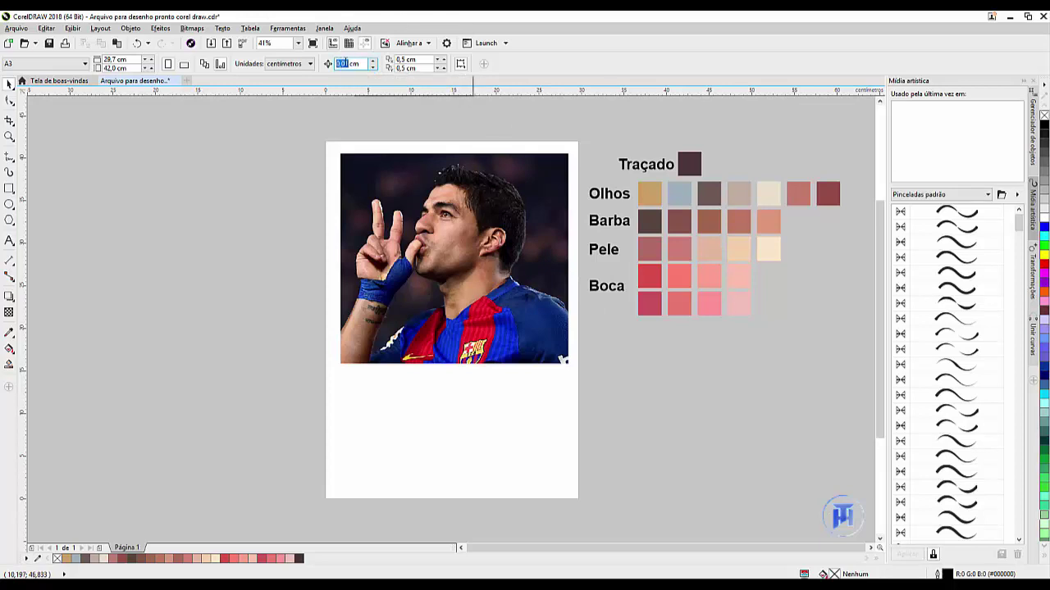
right_click(346, 64)
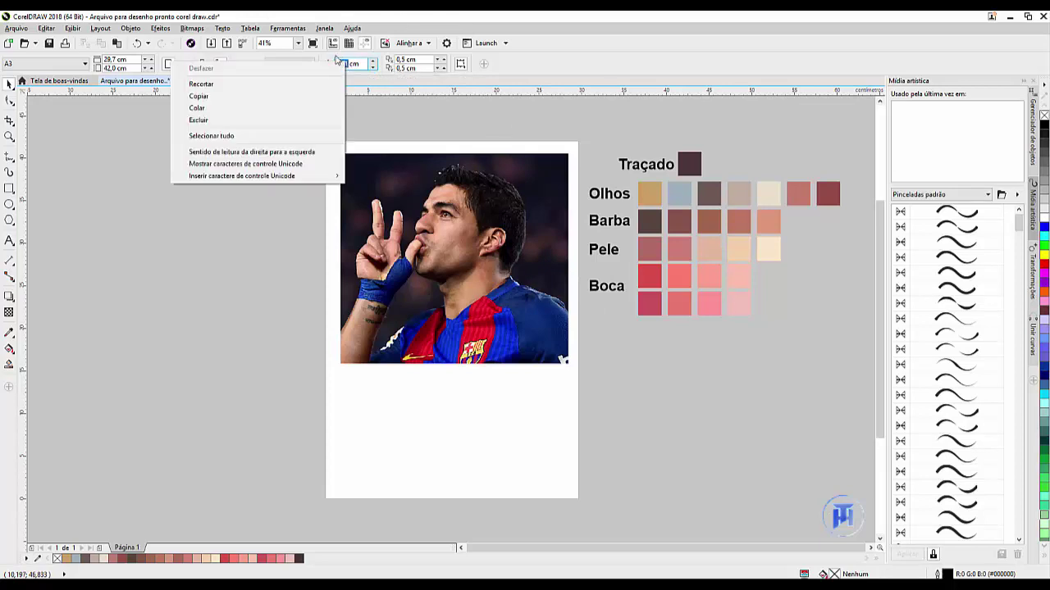
left_click(270, 98)
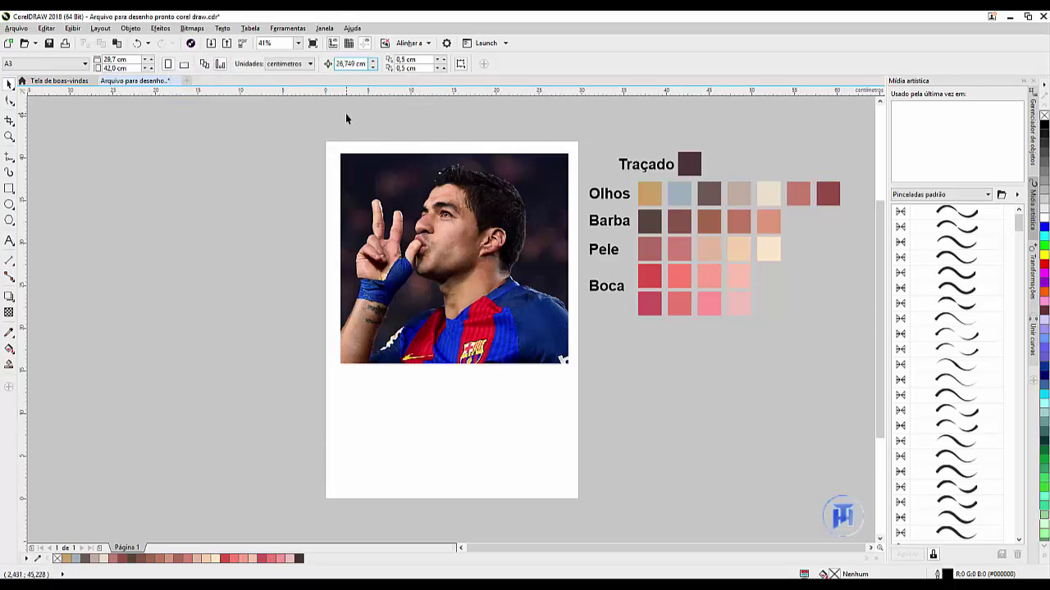
key("Return")
Lock the footballer photo with Bloquear objeto and switch to the B-Spline tool
left_click(434, 210)
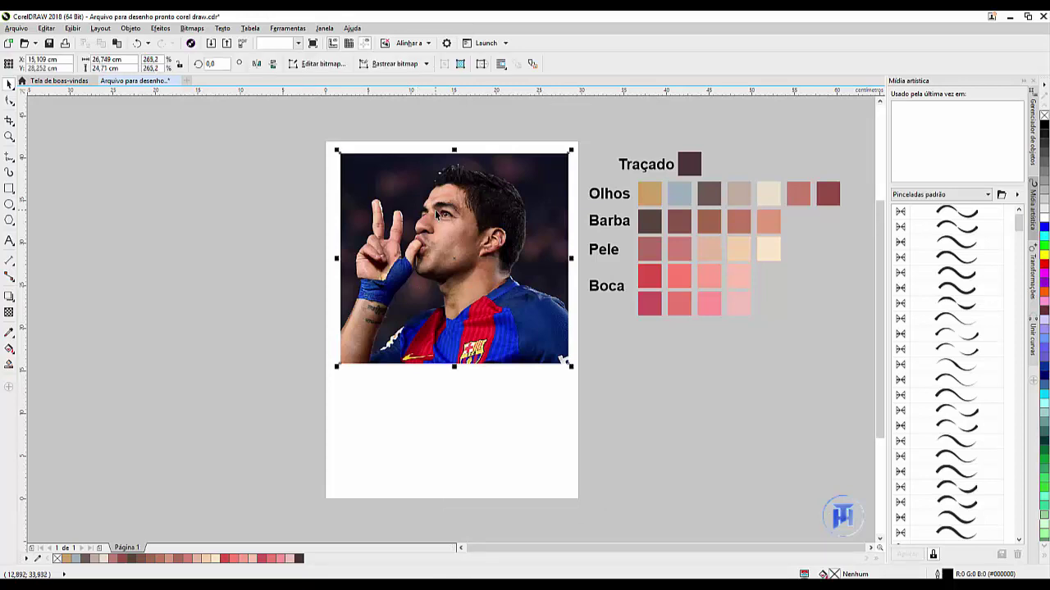
right_click(435, 210)
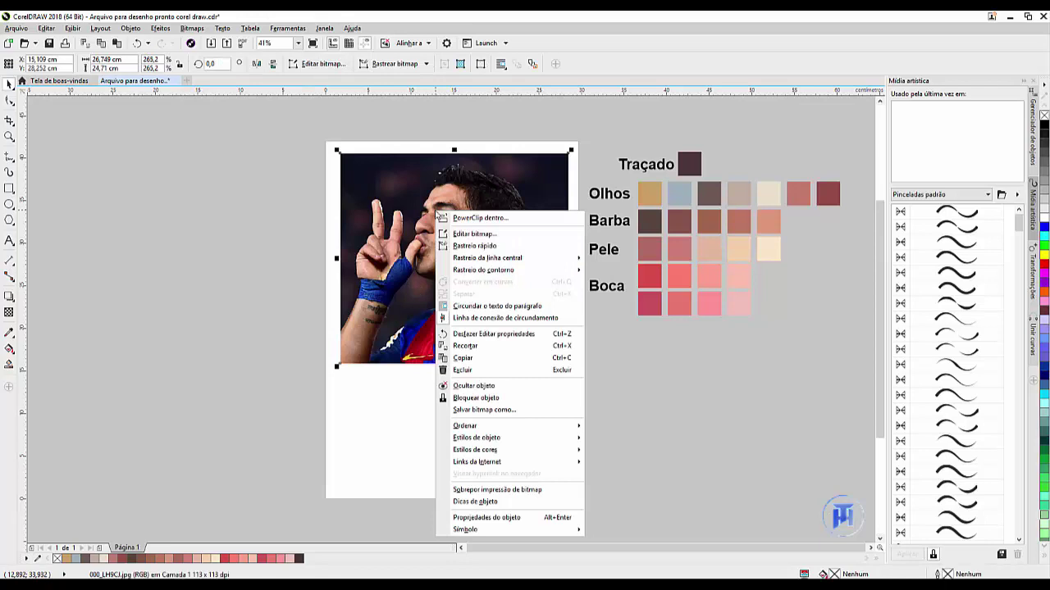
left_click(475, 397)
left_click(304, 208)
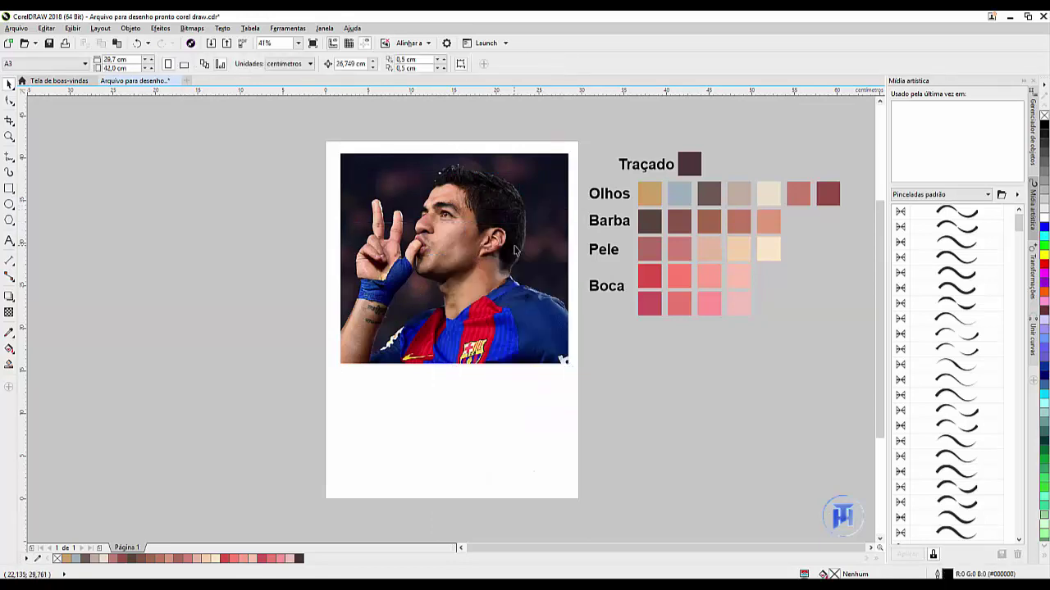
left_click(9, 157)
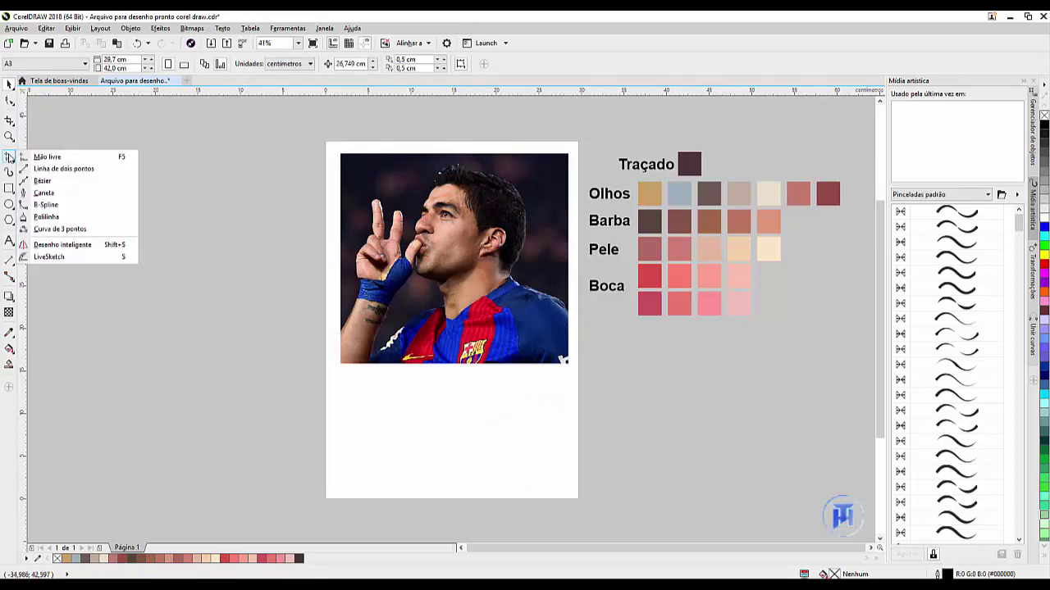
left_click(71, 209)
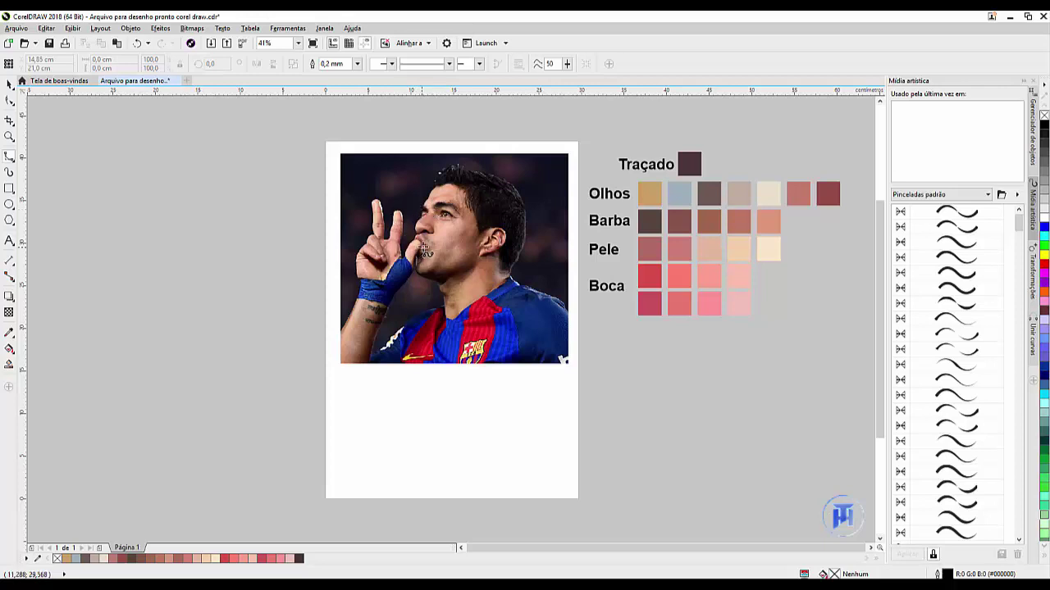
key("F12")
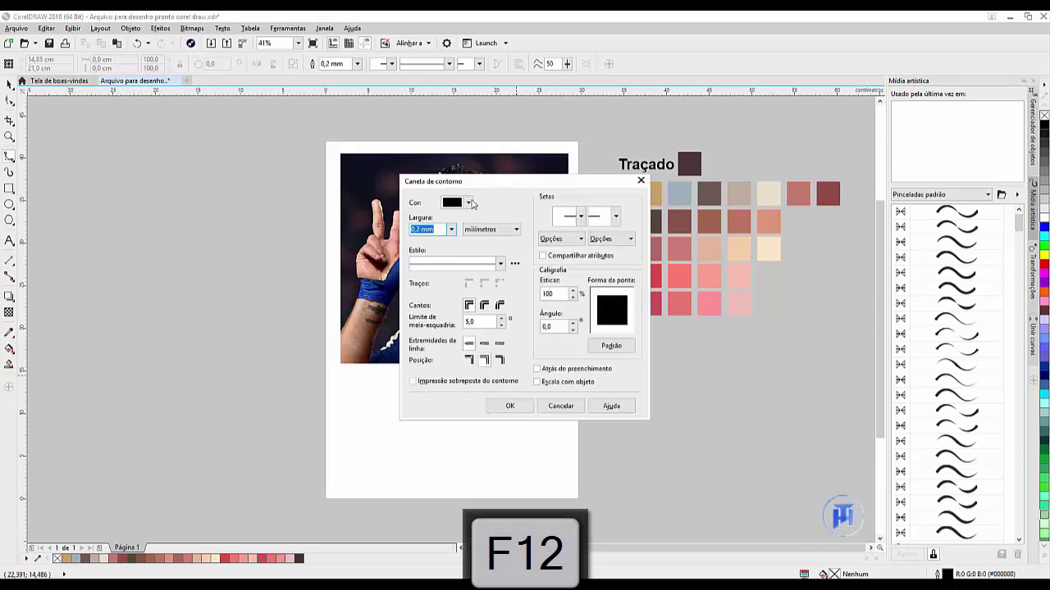
left_click_drag(461, 183, 546, 192)
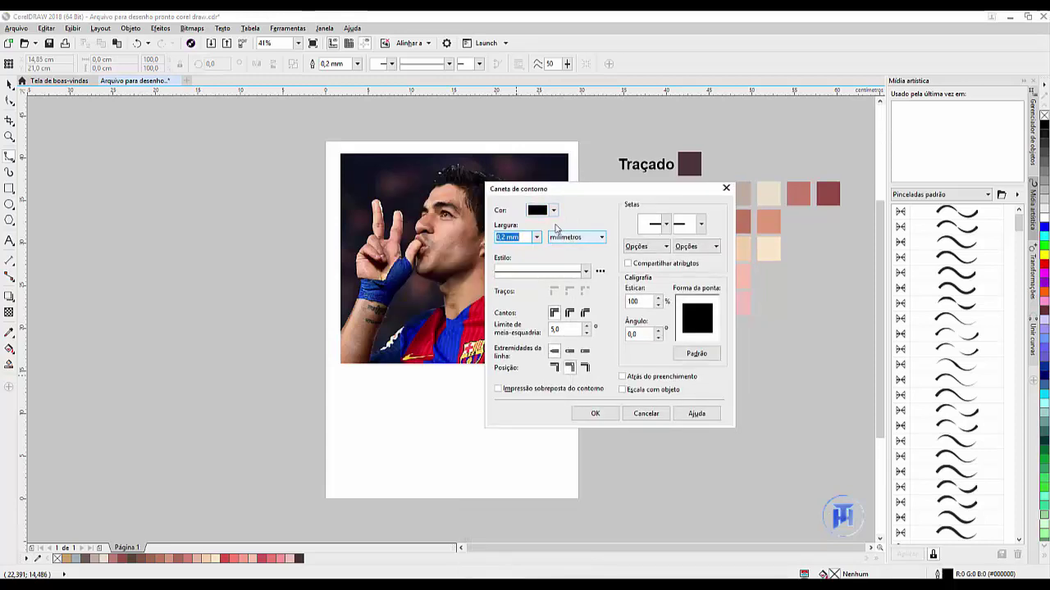
left_click(554, 211)
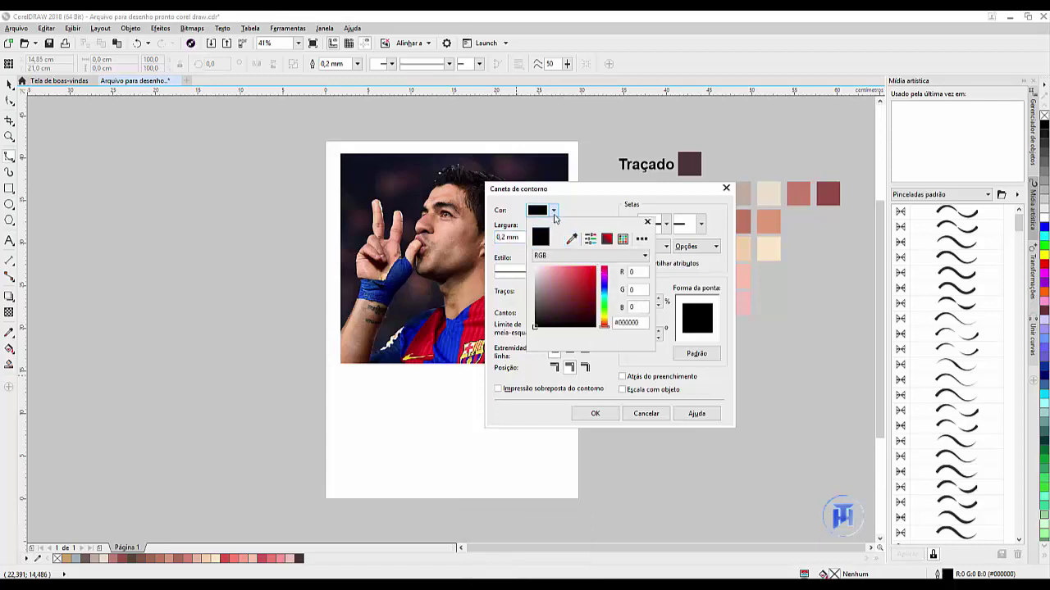
left_click_drag(606, 327, 597, 294)
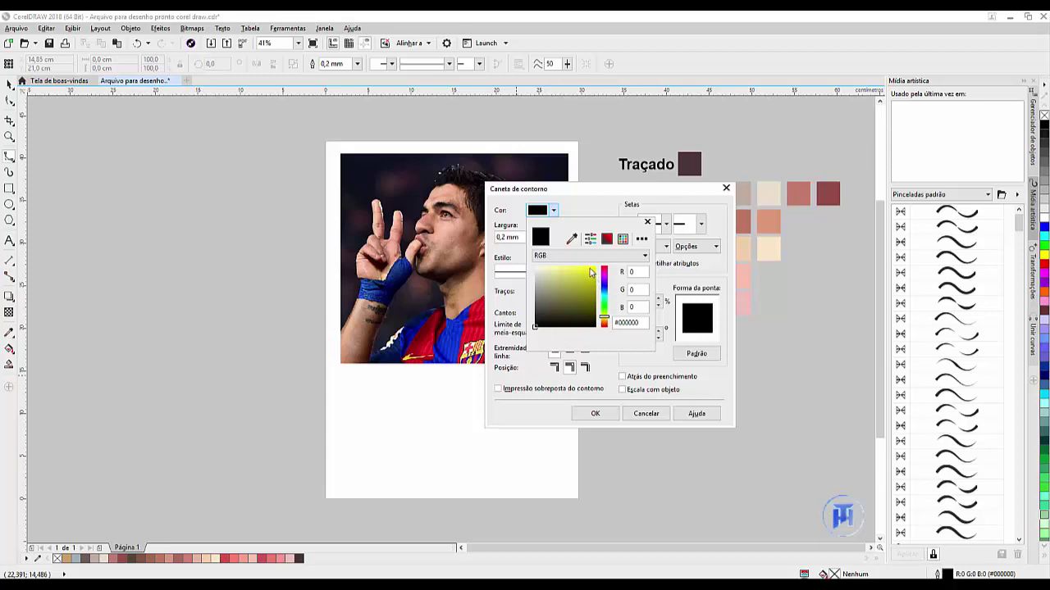
left_click(594, 267)
left_click(648, 225)
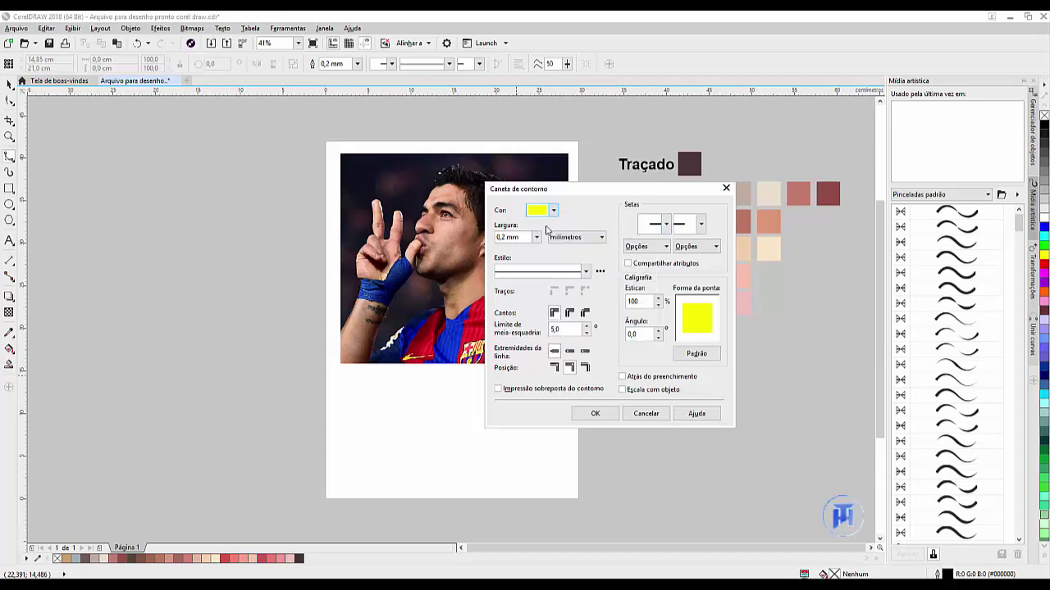
left_click(537, 237)
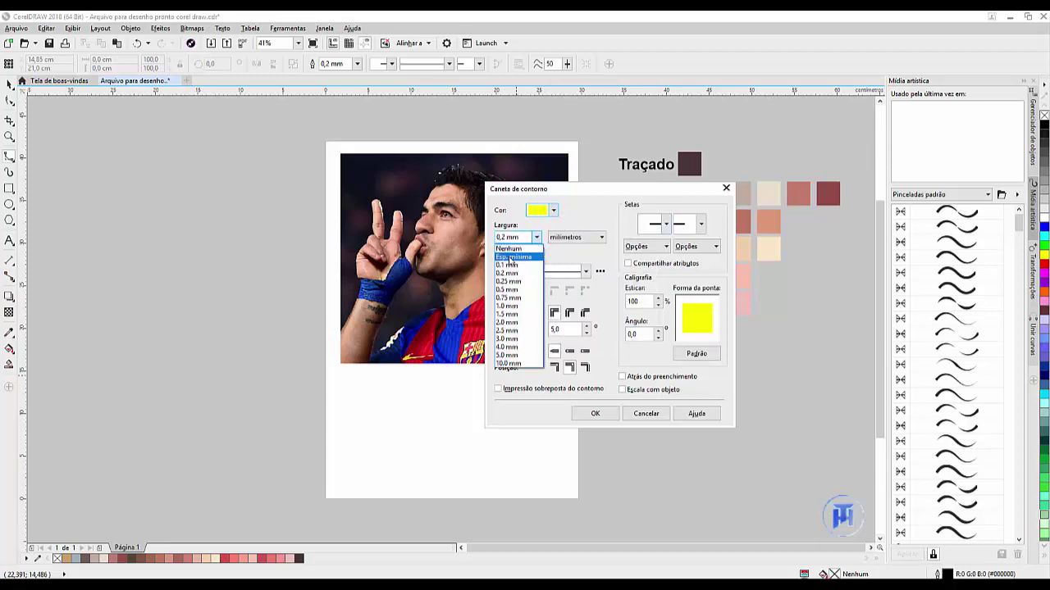
left_click(517, 247)
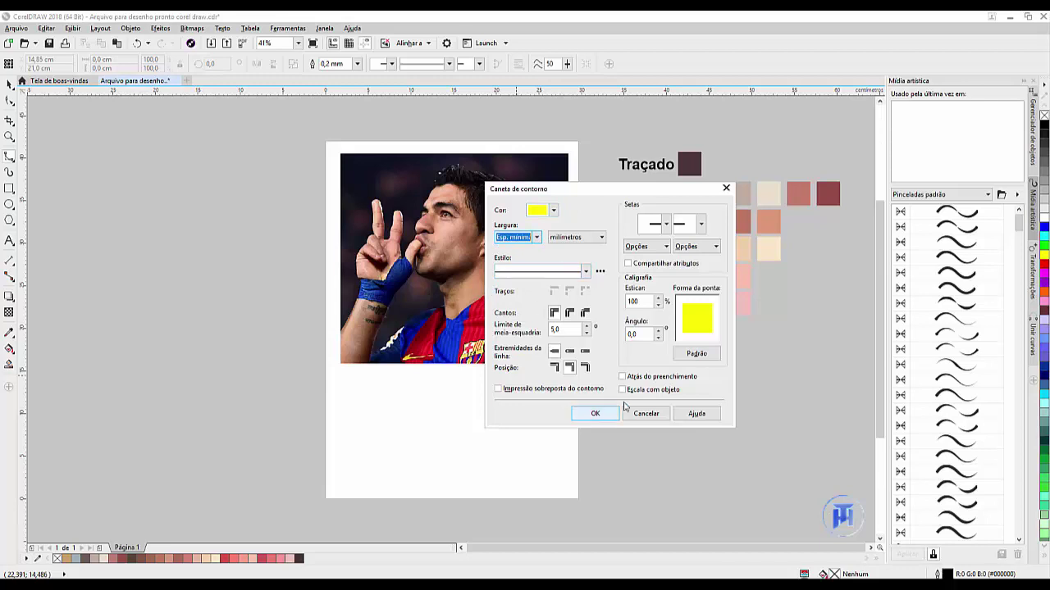
left_click(603, 414)
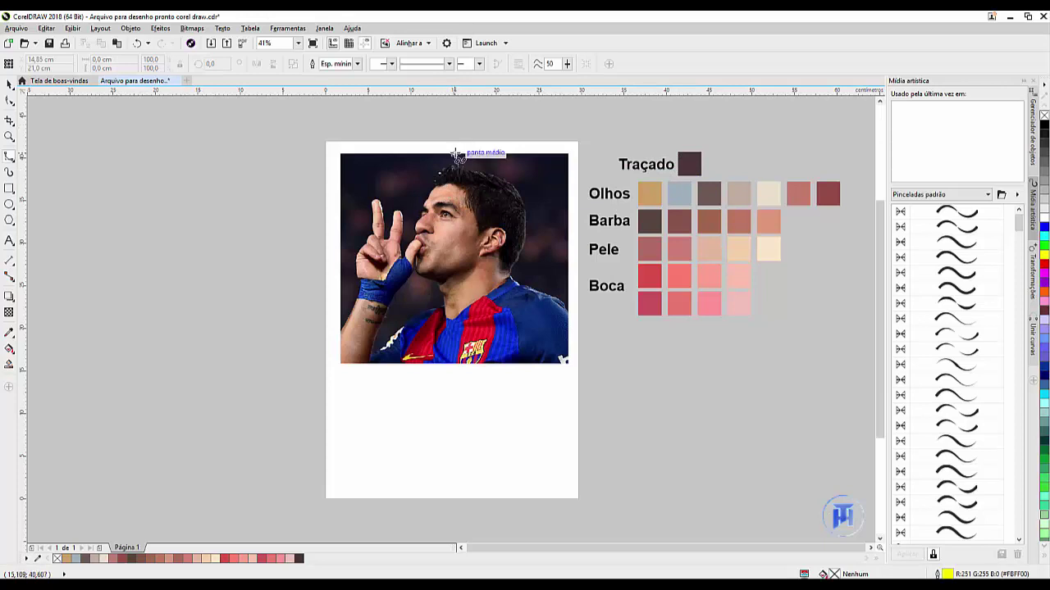
Zoom in on the eye and trace a B-spline curve along the lower and upper eyelid
scroll(447, 193, "up", 2)
scroll(447, 193, "up", 2)
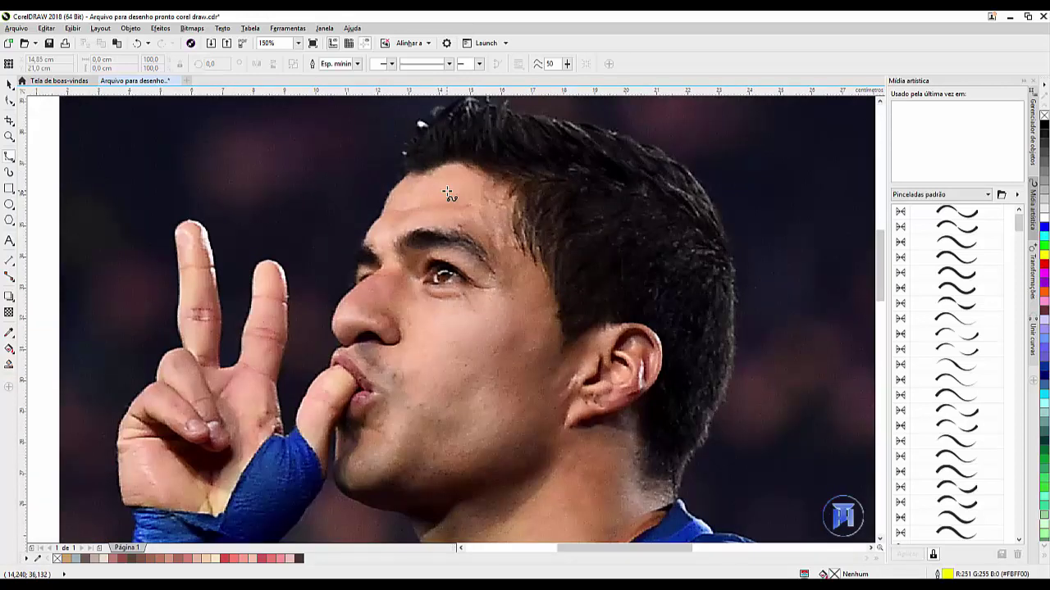
scroll(434, 236, "up", 3)
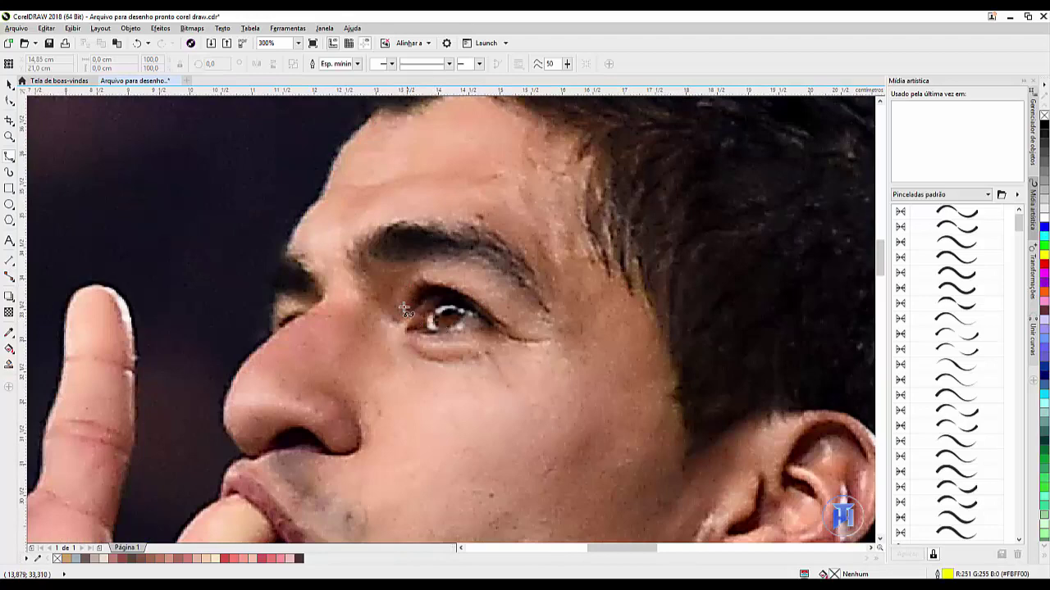
scroll(416, 318, "up", 2)
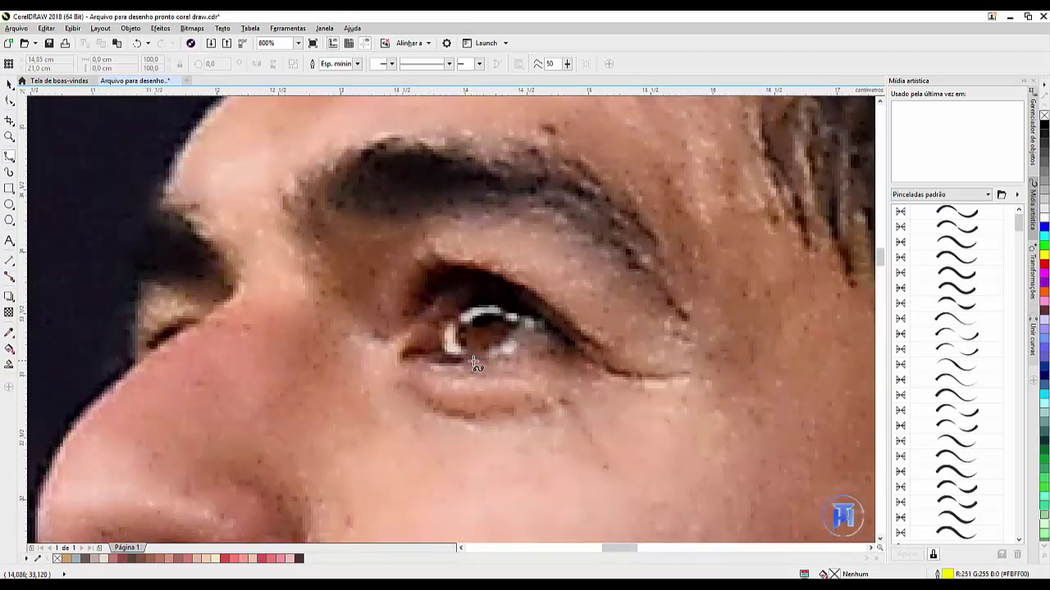
left_click_drag(466, 362, 418, 361)
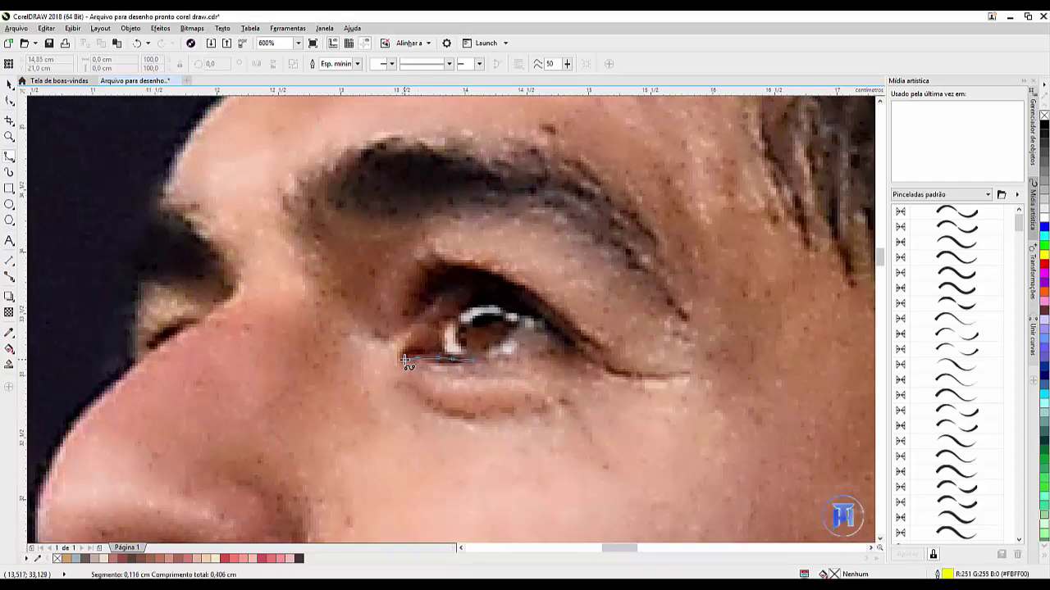
mouse_move(410, 347)
left_mouse_down()
mouse_move(443, 304)
mouse_move(496, 293)
mouse_move(587, 355)
left_mouse_up()
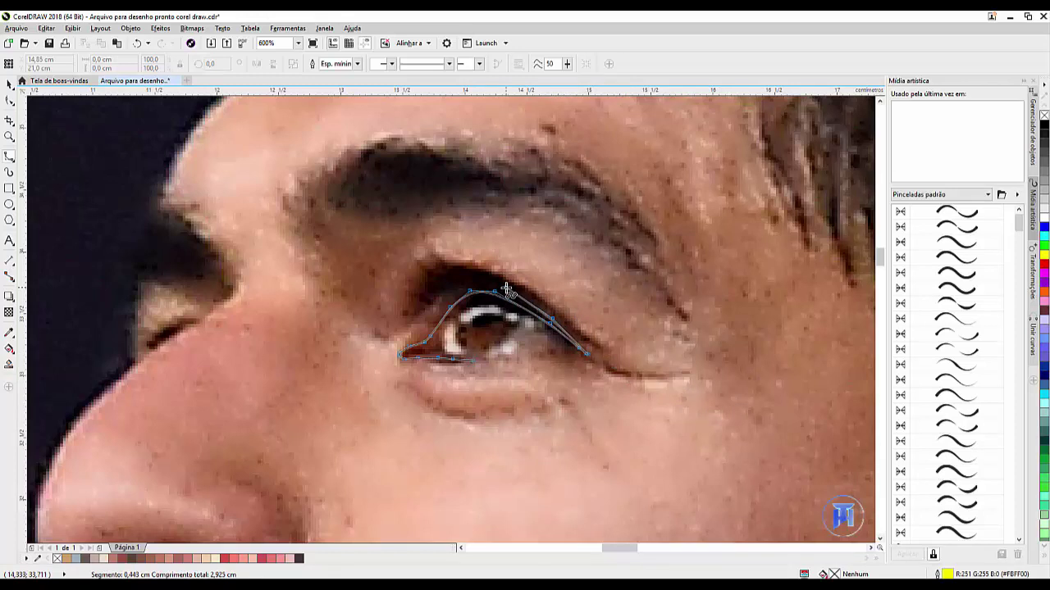
mouse_move(507, 288)
left_mouse_down()
mouse_move(475, 278)
mouse_move(442, 288)
mouse_move(434, 326)
mouse_move(396, 353)
mouse_move(413, 366)
mouse_move(463, 366)
left_mouse_up()
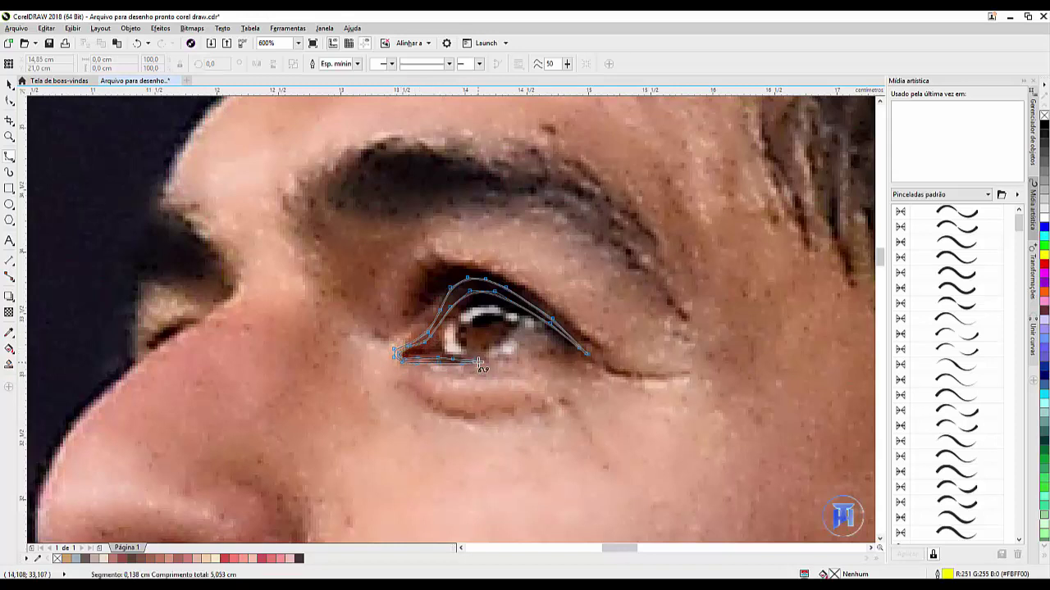
double_click(477, 364)
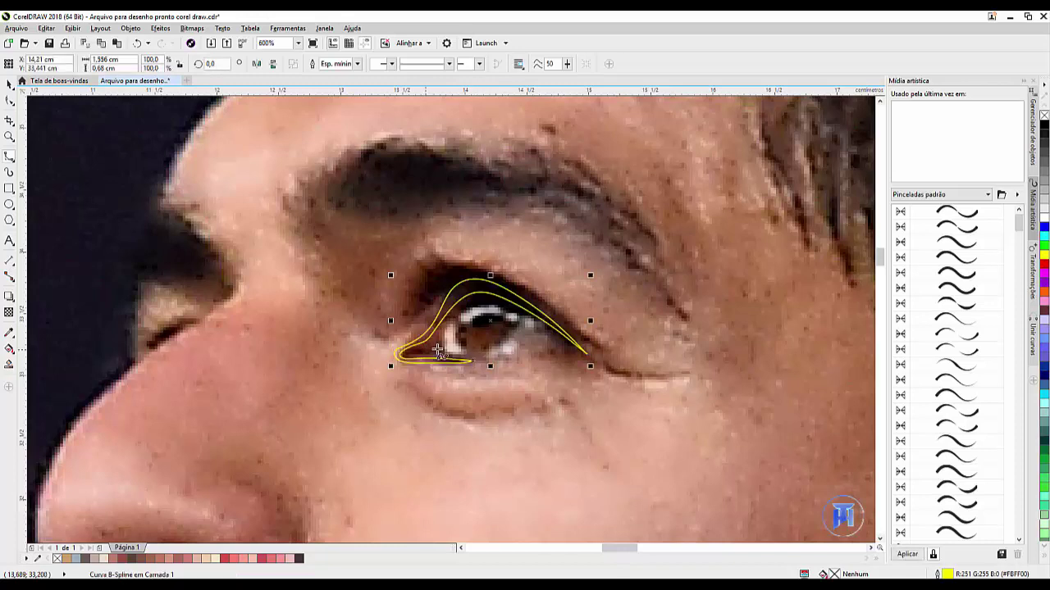
Trace a second B-spline curve along the lower lid from the eye corner
left_click(554, 326)
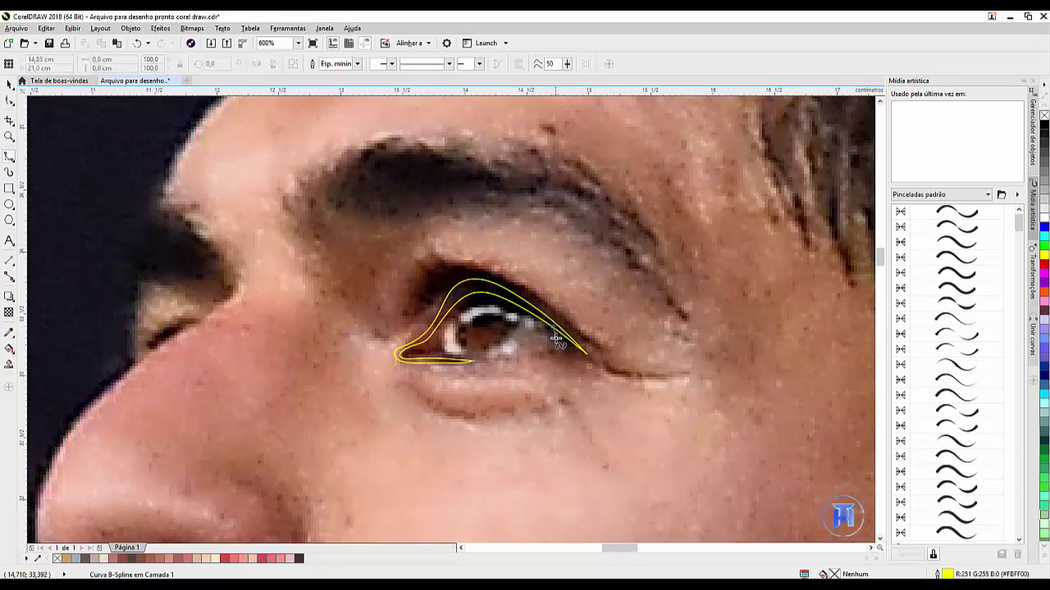
left_click(515, 358)
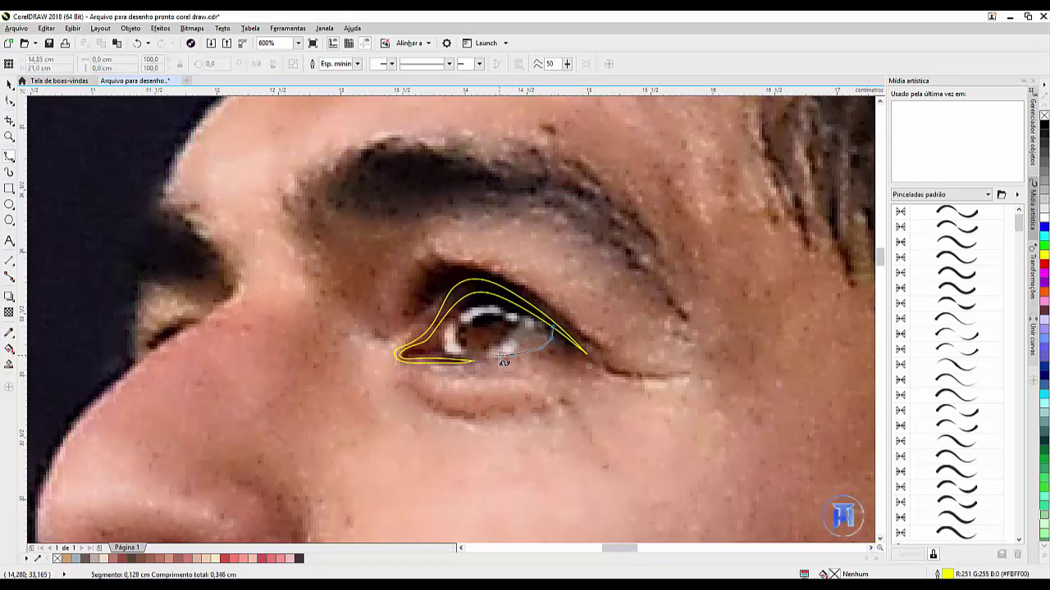
left_click(551, 346)
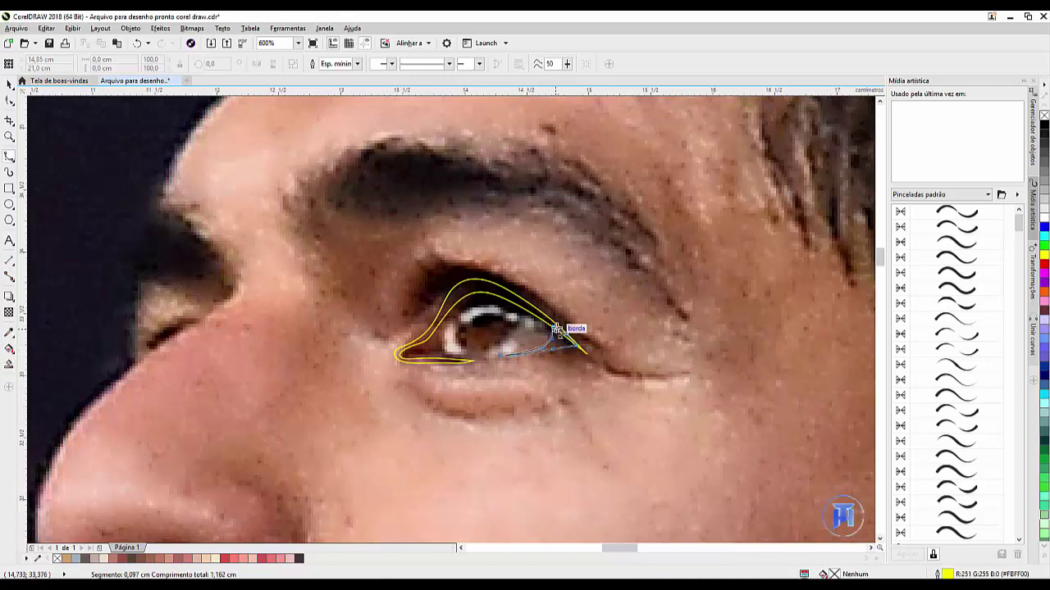
double_click(579, 349)
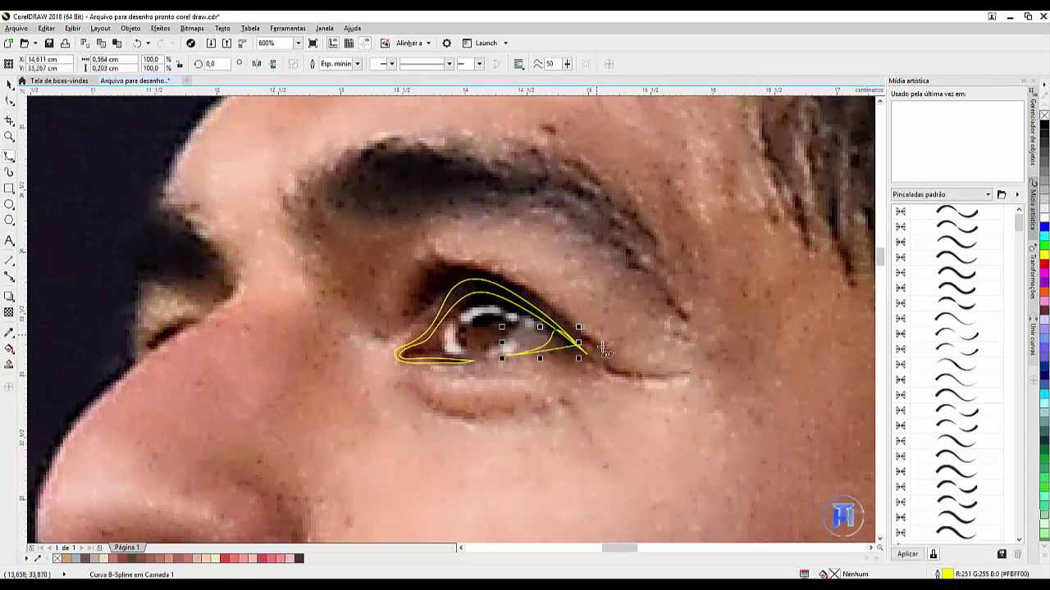
Trace the upper-lid curve to the inner corner, then marquee-select all three eye curves
left_click(602, 350)
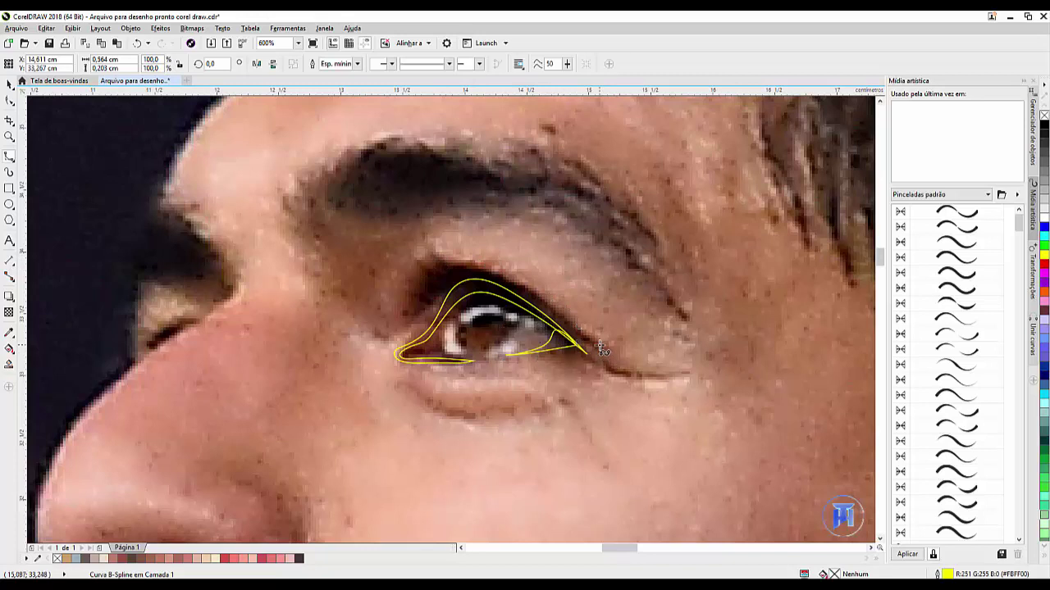
left_click(471, 264)
left_click(439, 264)
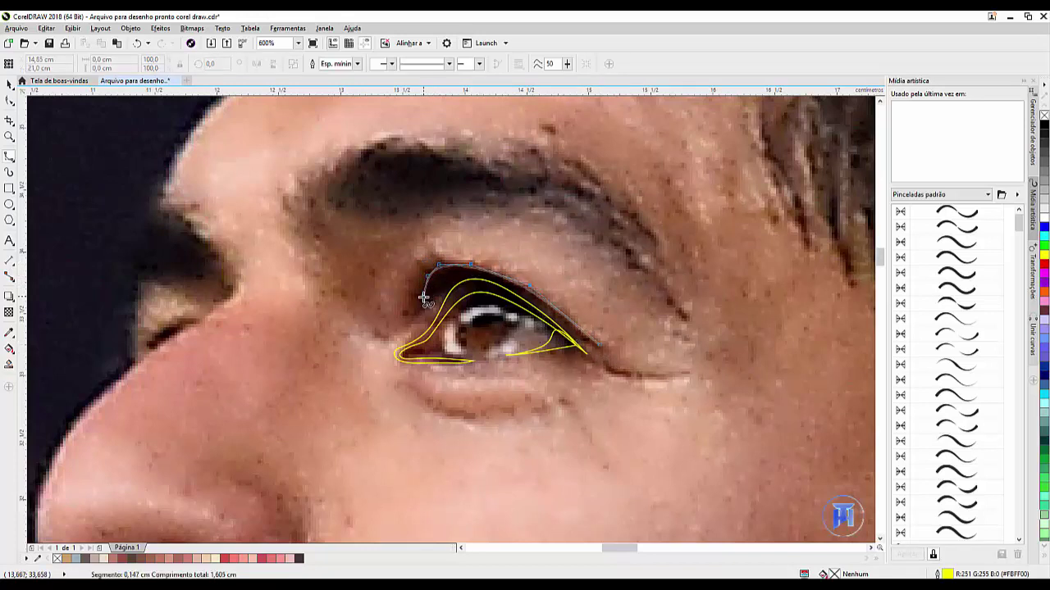
left_click(424, 300)
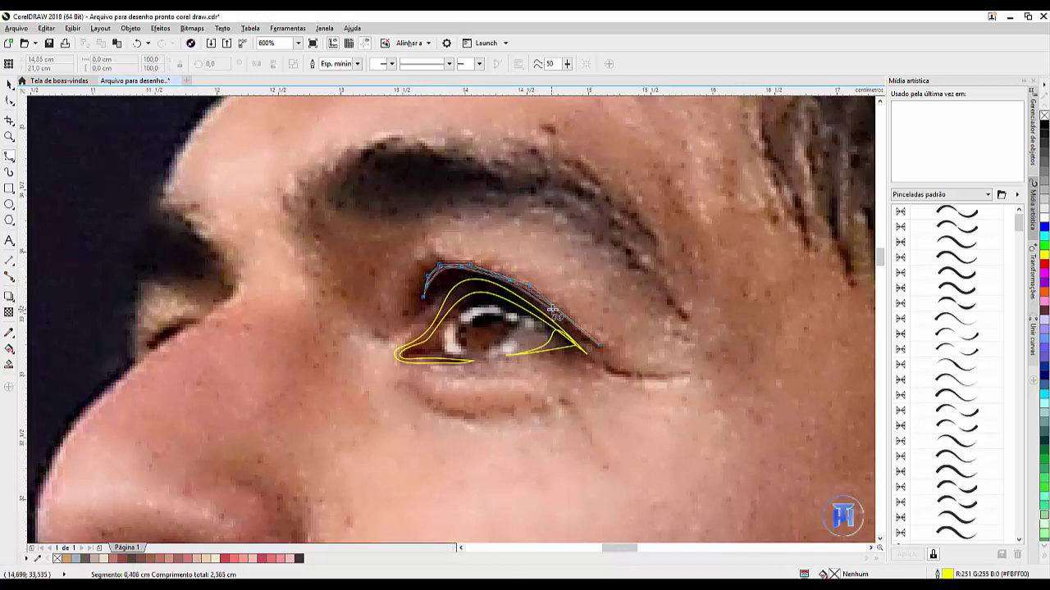
double_click(584, 338)
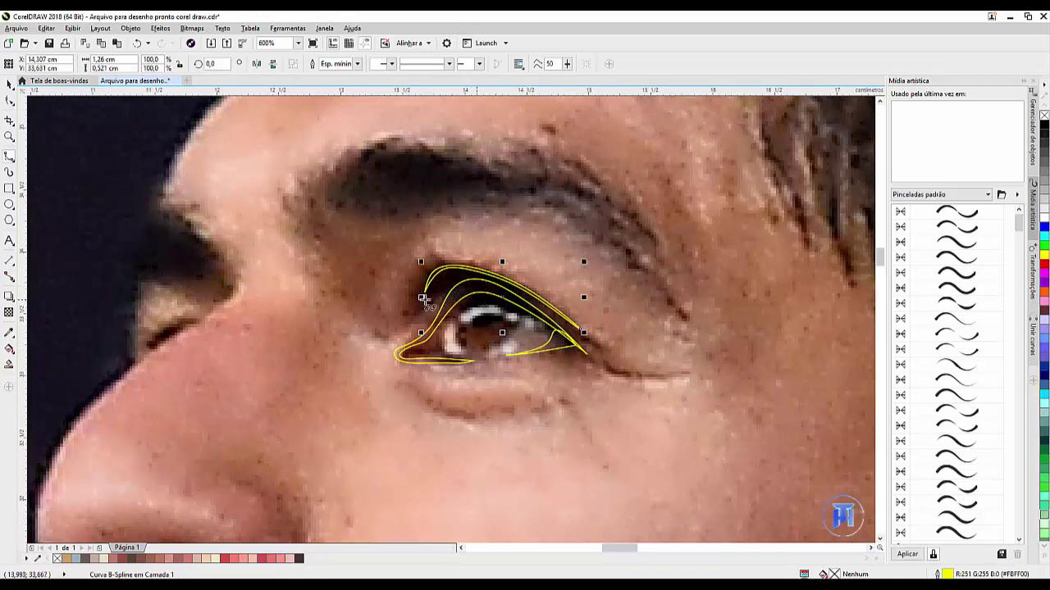
left_click(10, 84)
left_click_drag(351, 228, 673, 439)
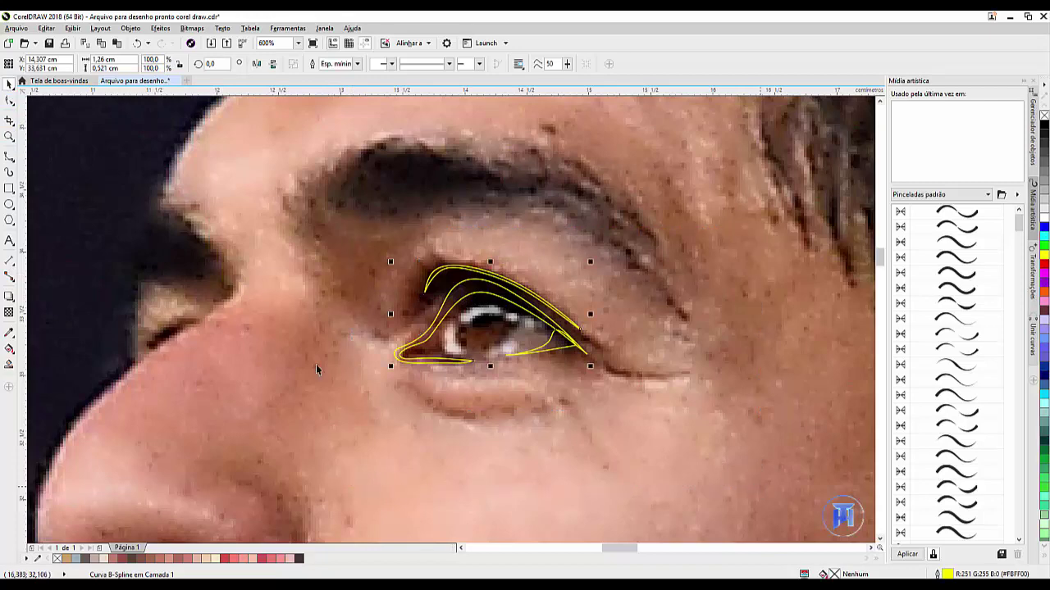
Sample the Traçado swatch, fill the eye curves dark brown and remove their outlines
scroll(328, 282, "down", 5)
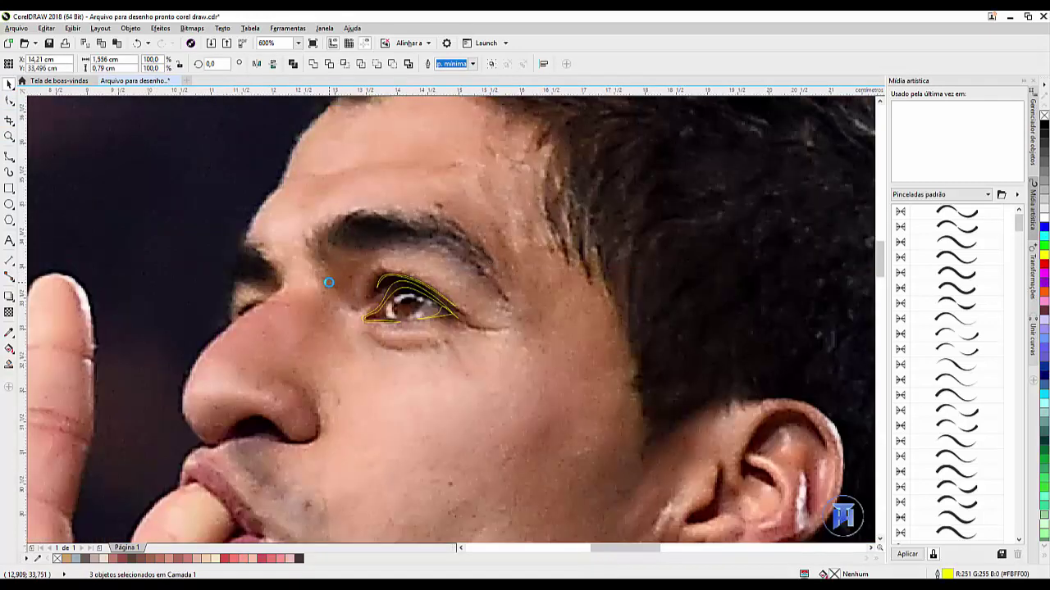
scroll(320, 282, "down", 2)
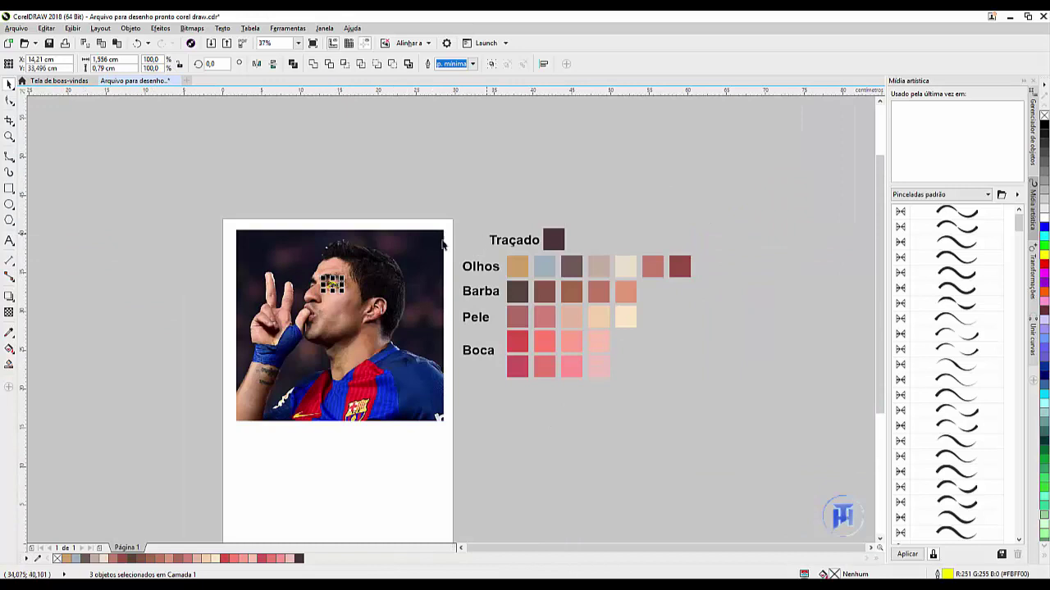
scroll(447, 233, "up", 2)
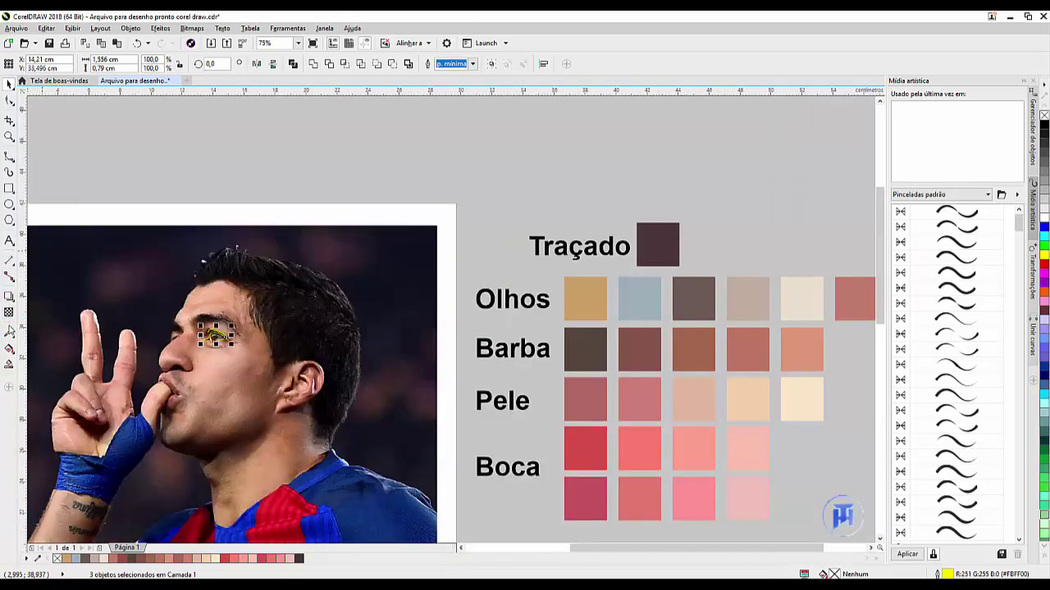
left_click(11, 330)
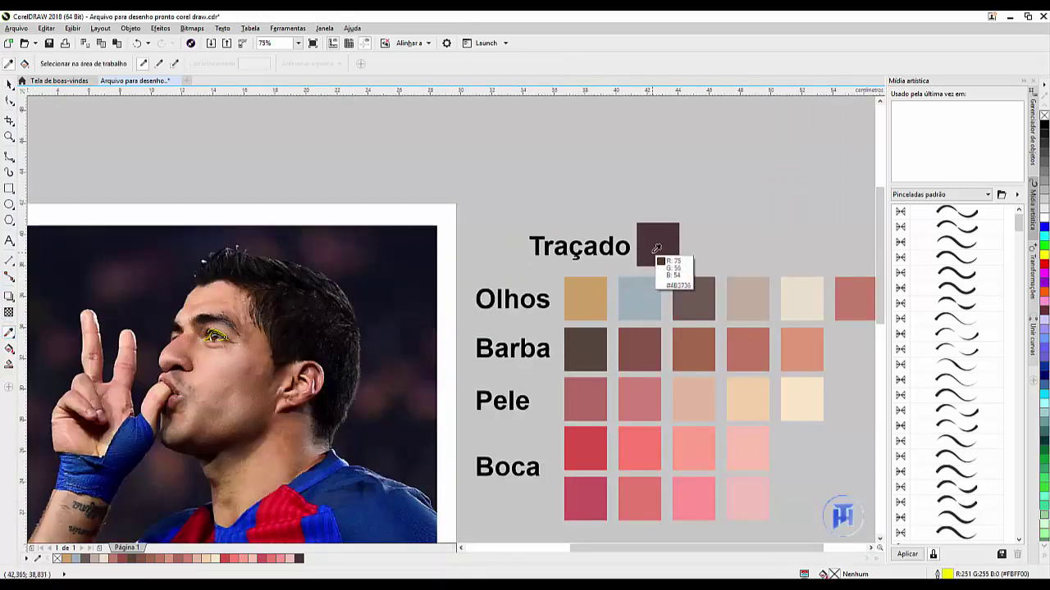
left_click(657, 248)
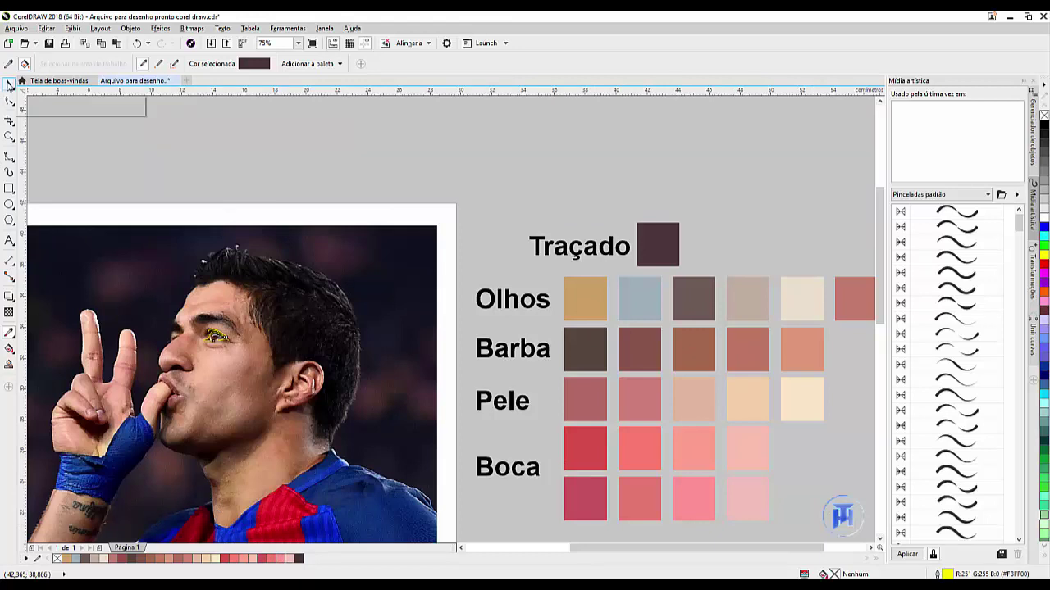
left_click(9, 85)
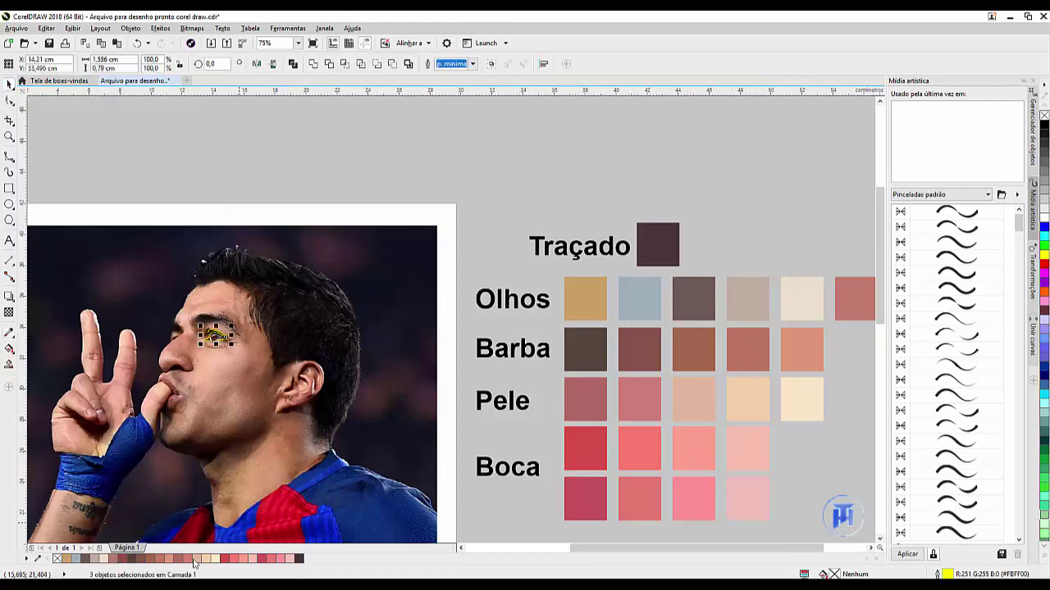
left_click(299, 558)
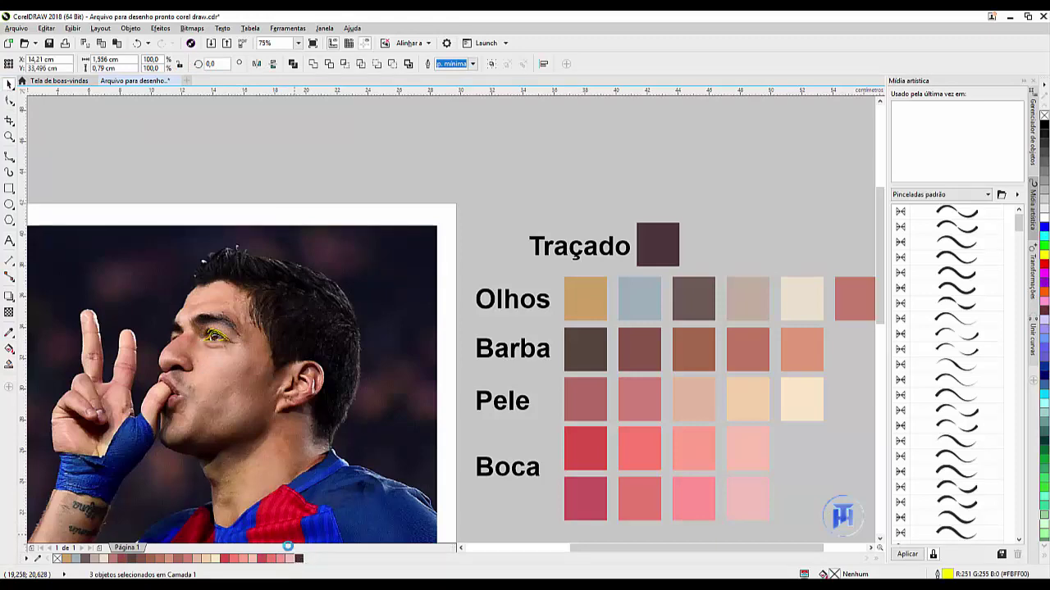
scroll(191, 329, "up", 4)
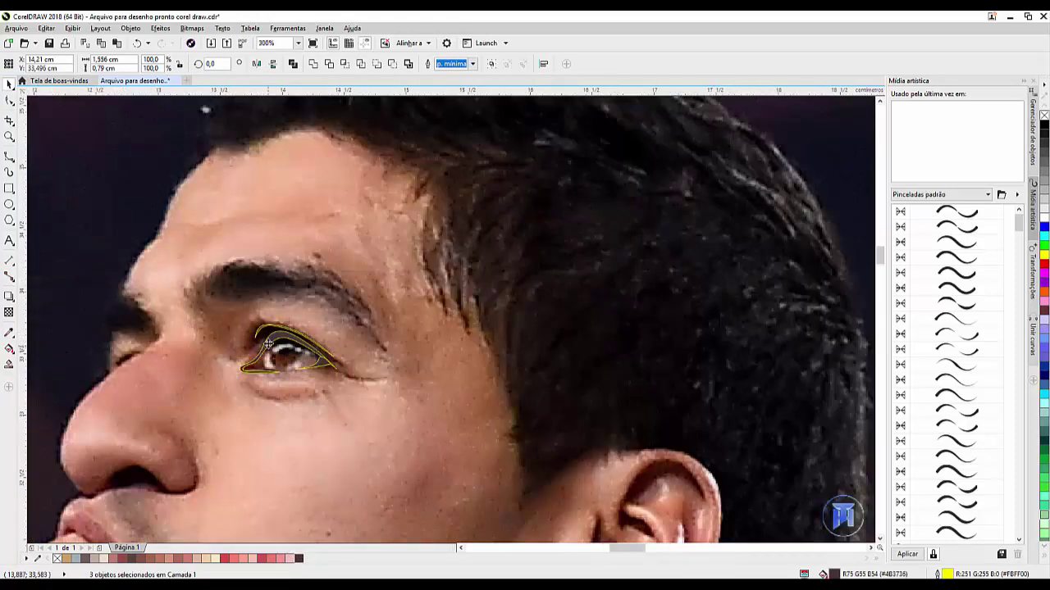
scroll(267, 354, "up", 2)
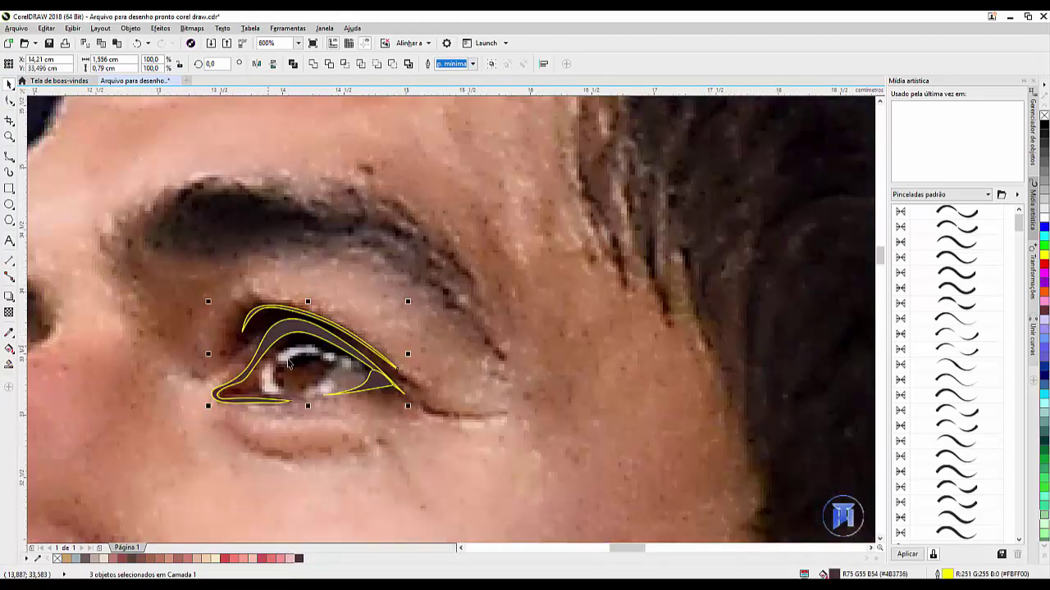
right_click(57, 559)
scroll(333, 322, "down", 2)
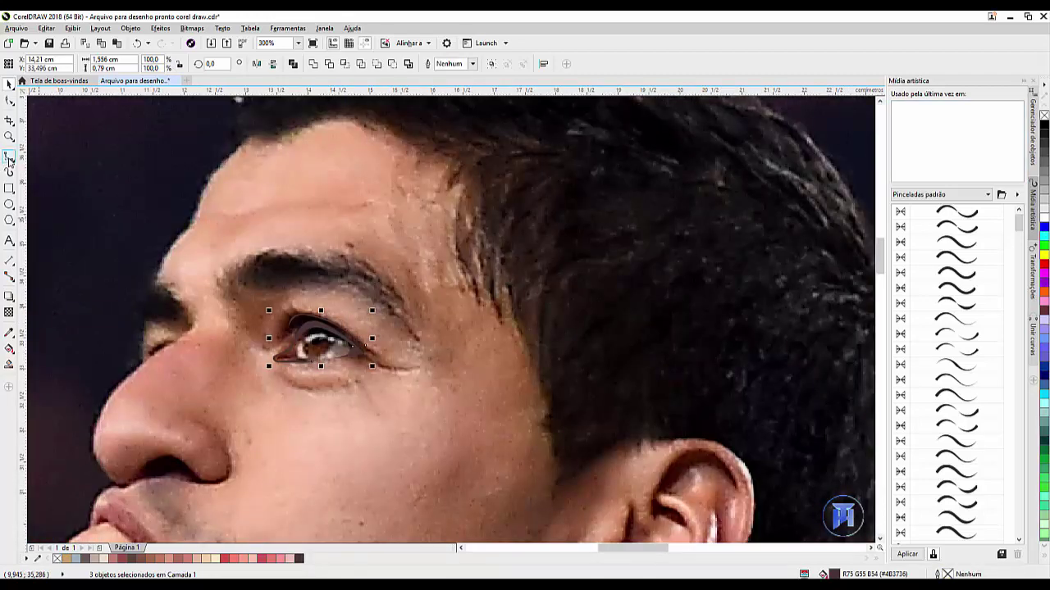
Draw a closed B-spline curve tracing the eye opening from the inner corner around and back
left_click(9, 158)
scroll(299, 345, "up", 2)
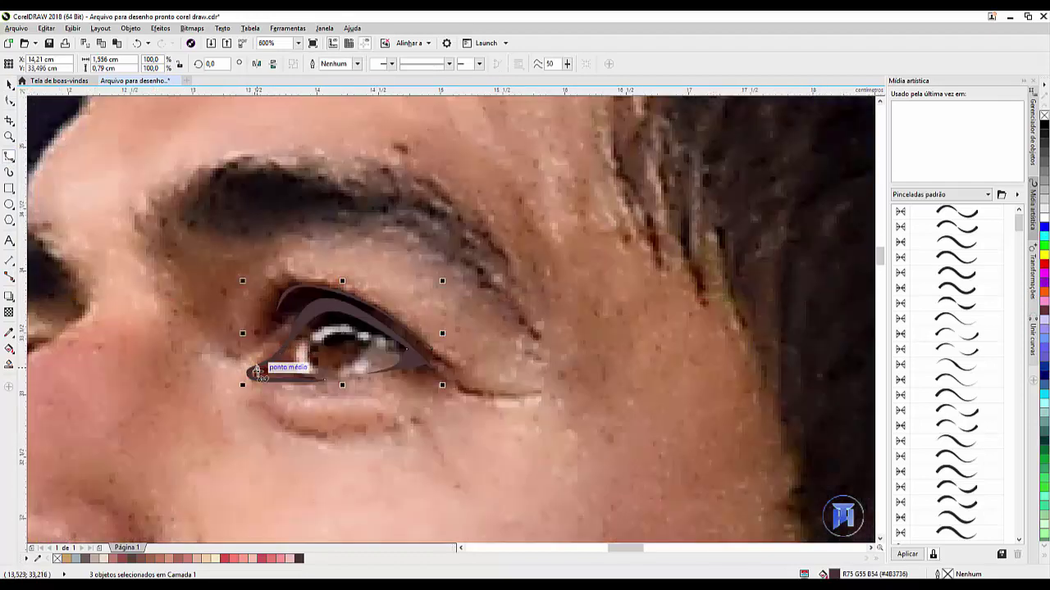
scroll(264, 368, "up", 2)
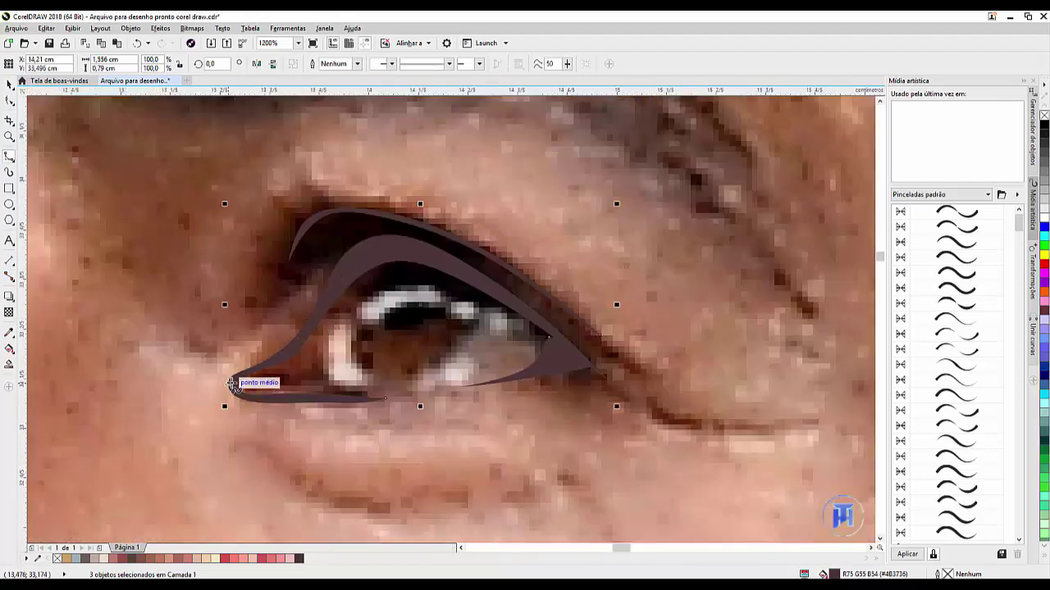
left_click(231, 378)
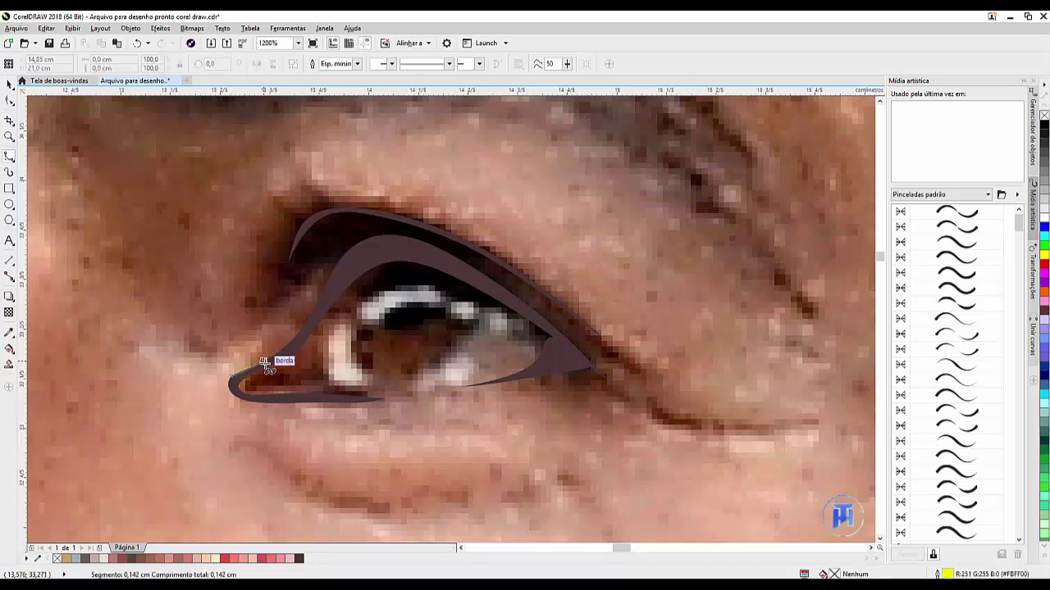
left_click(268, 364)
left_click(296, 352)
left_click(331, 284)
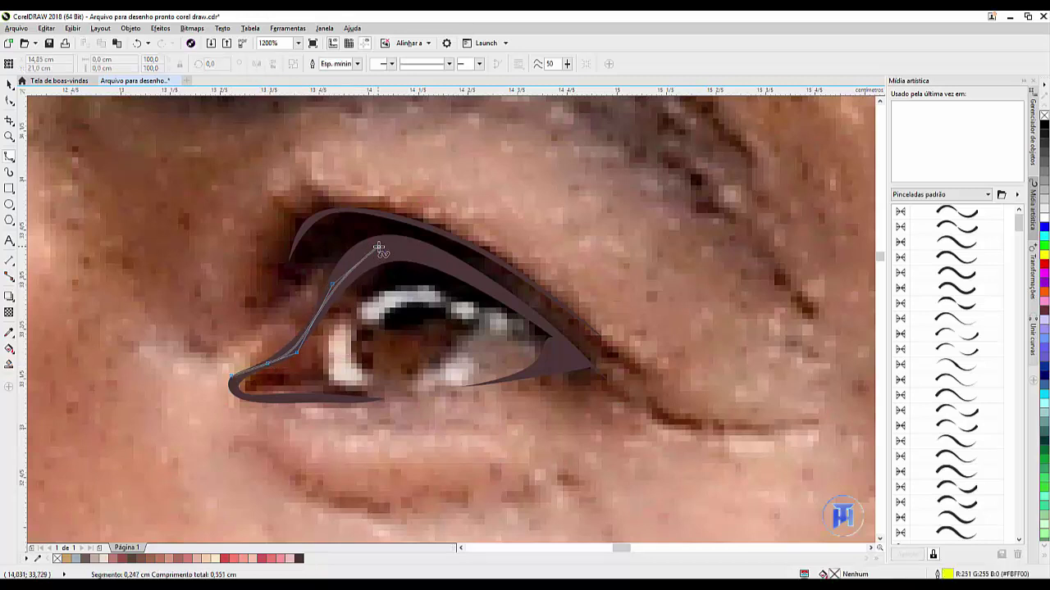
left_click(378, 246)
left_click(457, 258)
left_click(551, 326)
left_click(571, 356)
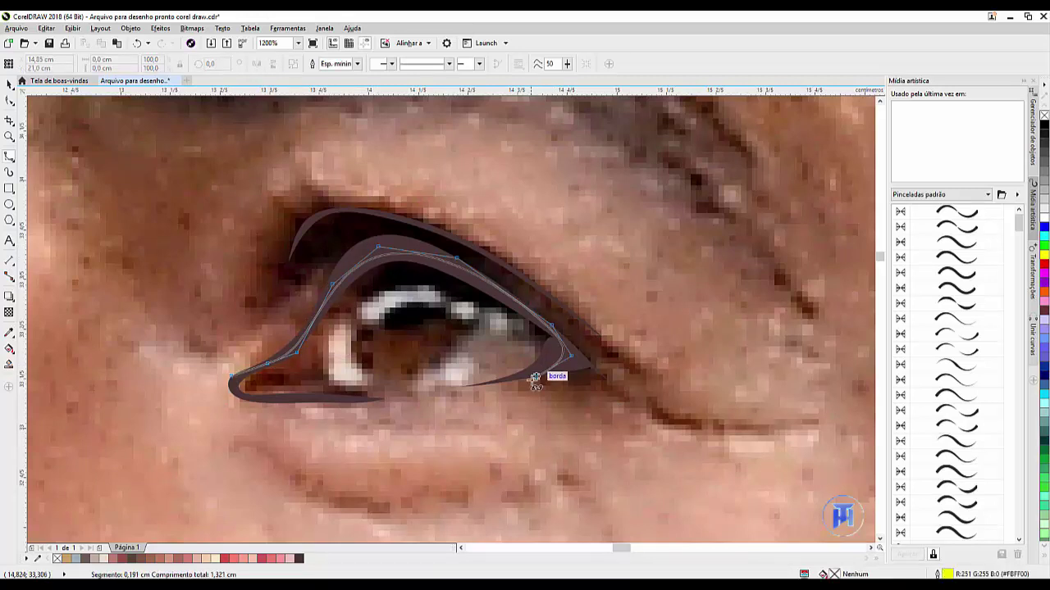
left_click(530, 377)
left_click(360, 401)
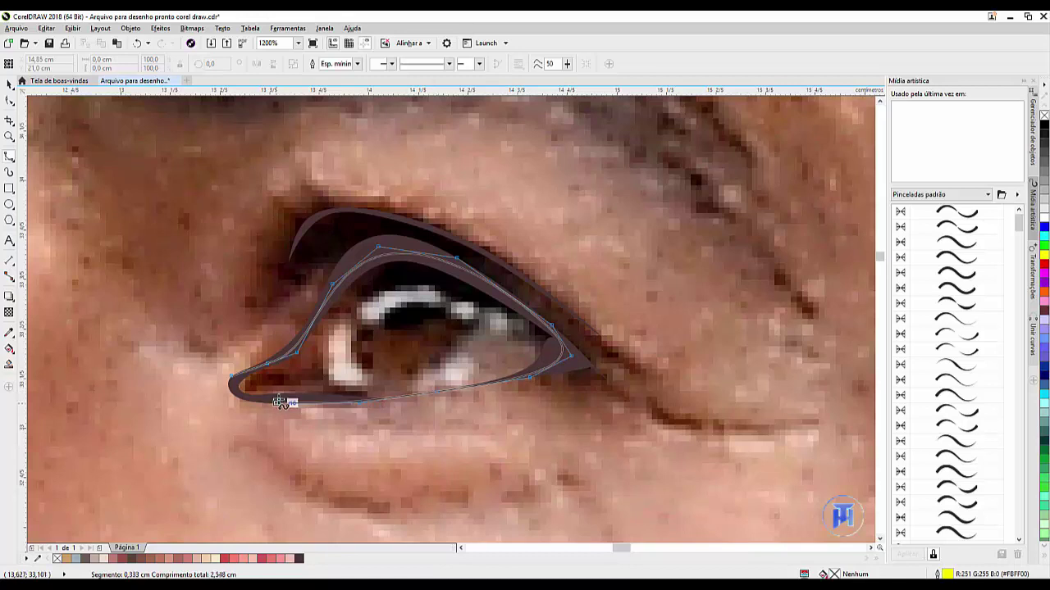
left_click(235, 379)
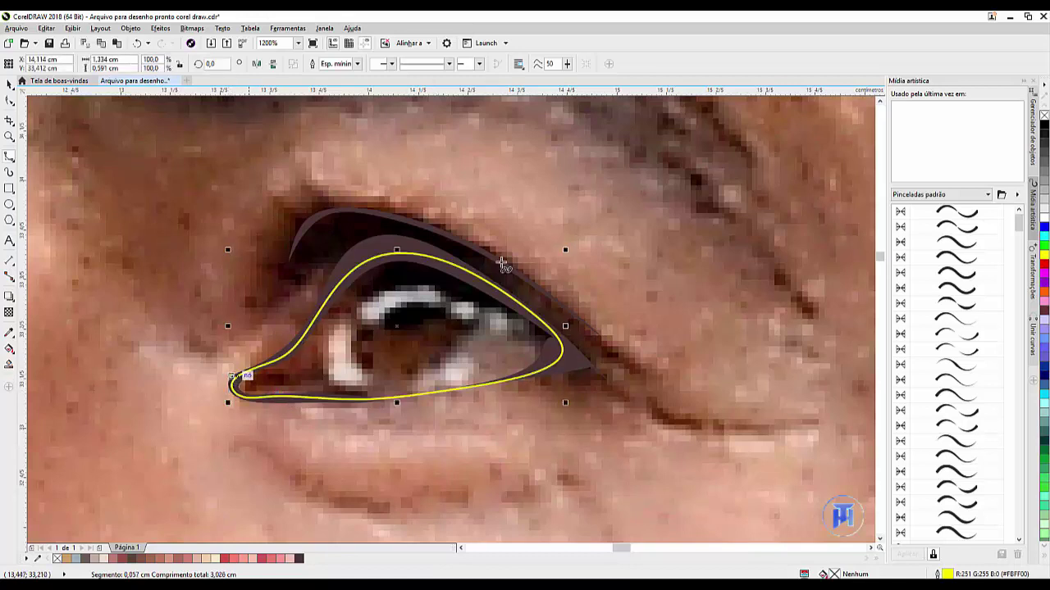
Reorder the yellow curve with Ordenar > Na frente de... relative to the dark eyeliner shape
right_click(360, 313)
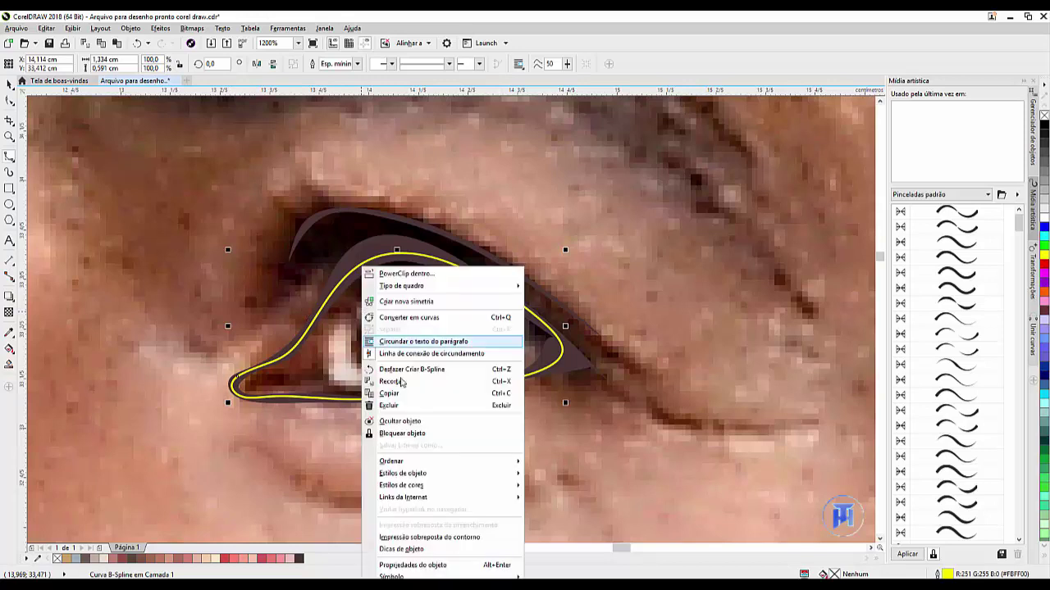
mouse_move(420, 462)
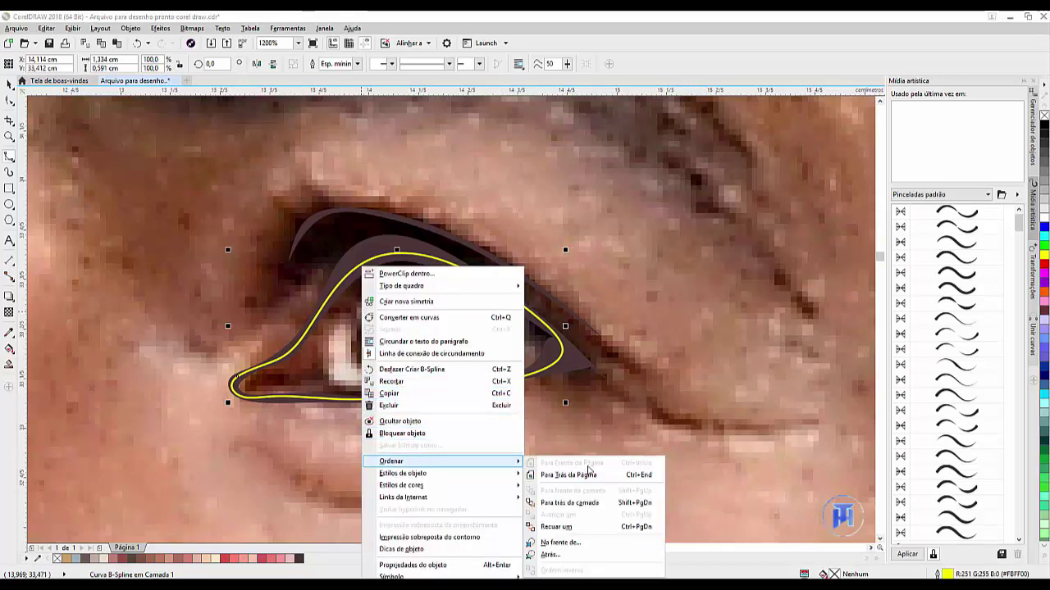
left_click(560, 543)
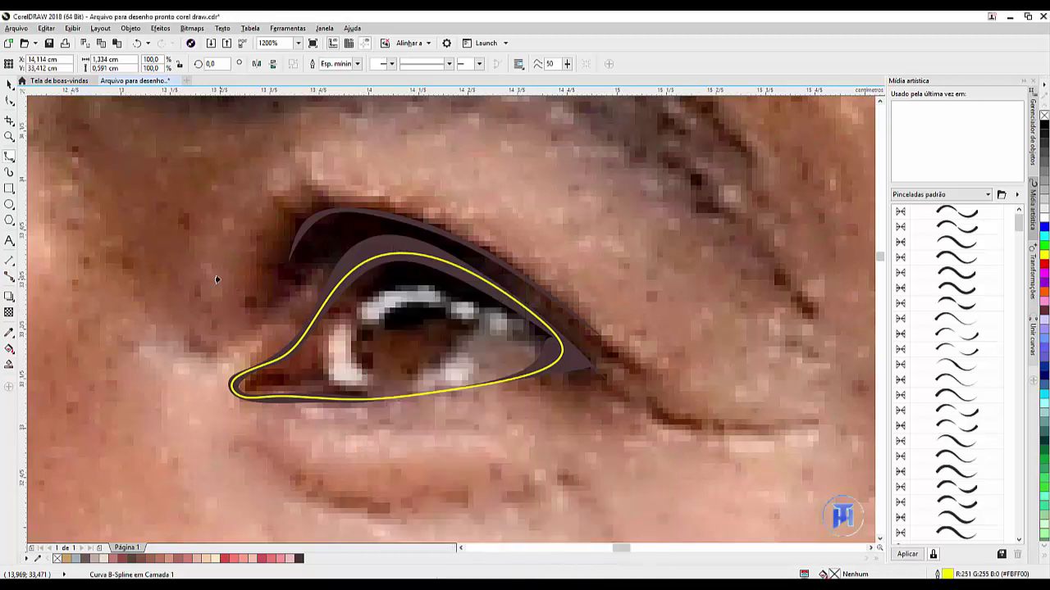
left_click(565, 330)
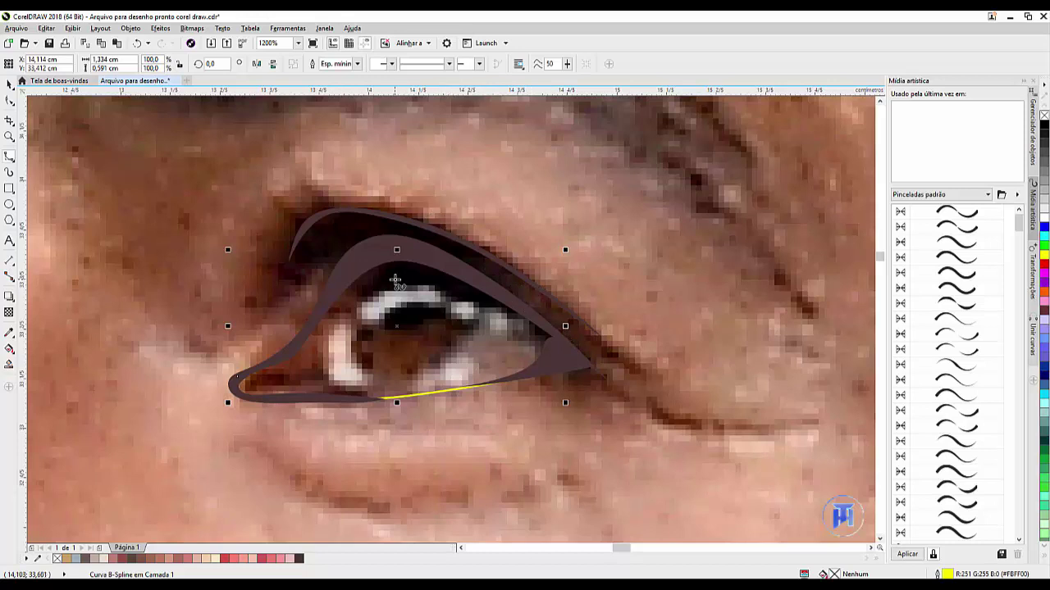
Start a large B-spline curve below the eye, dipping into the iris and running right
left_click(9, 205)
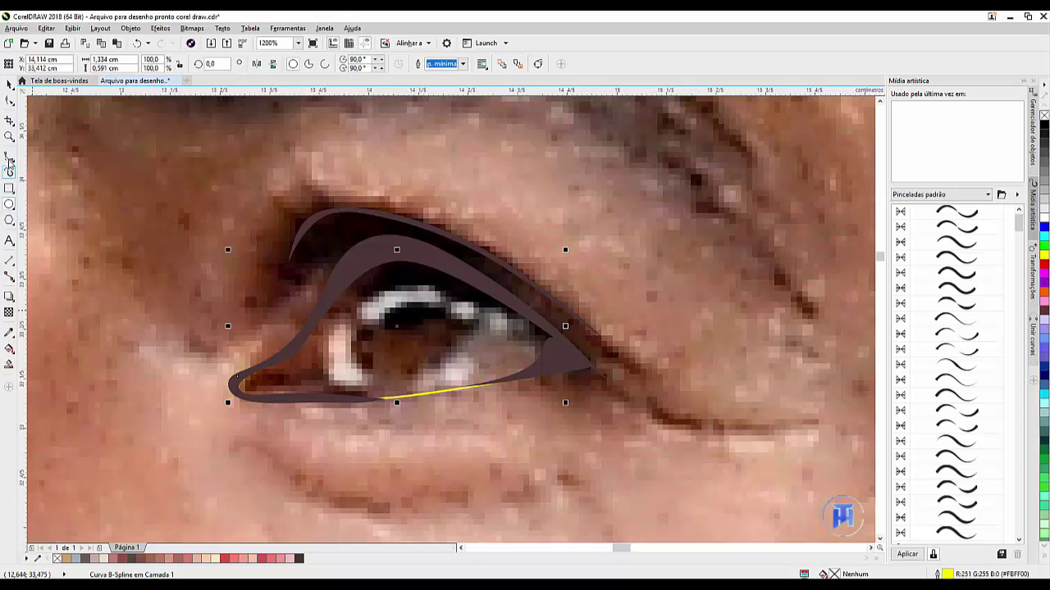
left_click(10, 166)
left_click(334, 443)
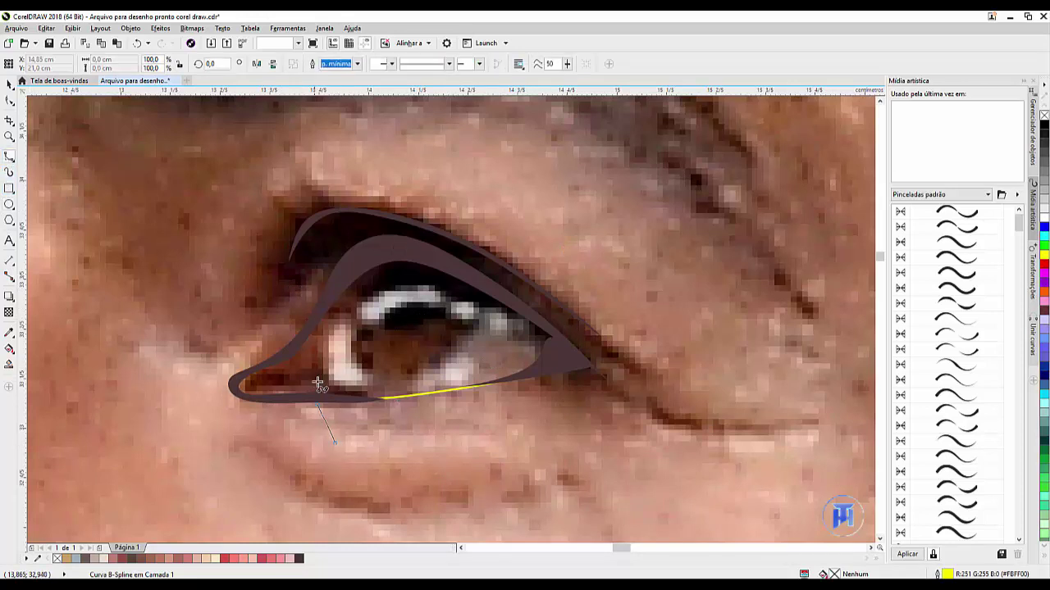
left_click(319, 383)
left_click(353, 301)
left_click(462, 308)
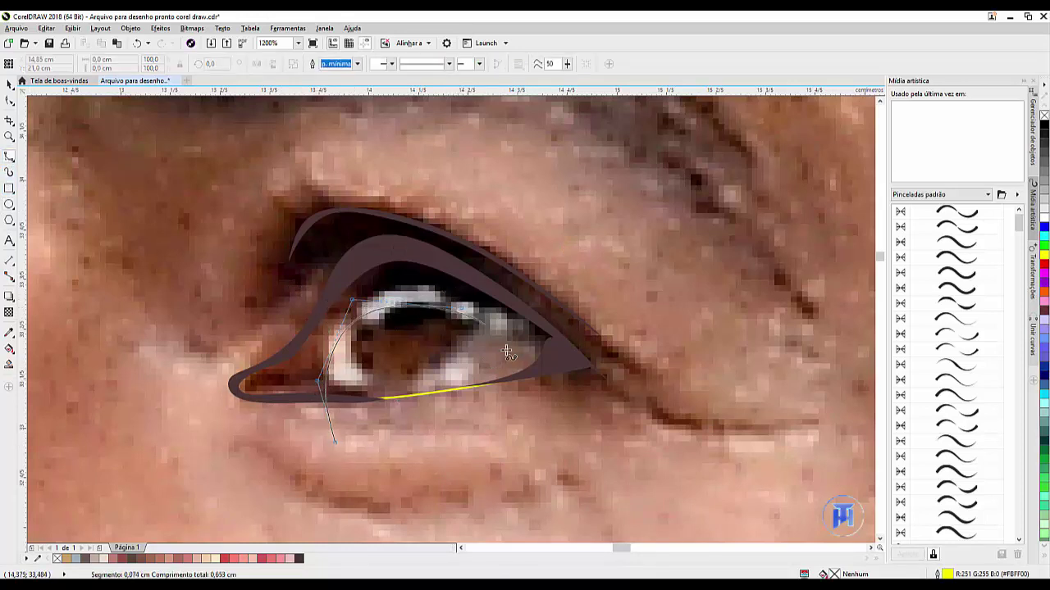
left_click(491, 356)
left_click(459, 422)
left_click(533, 421)
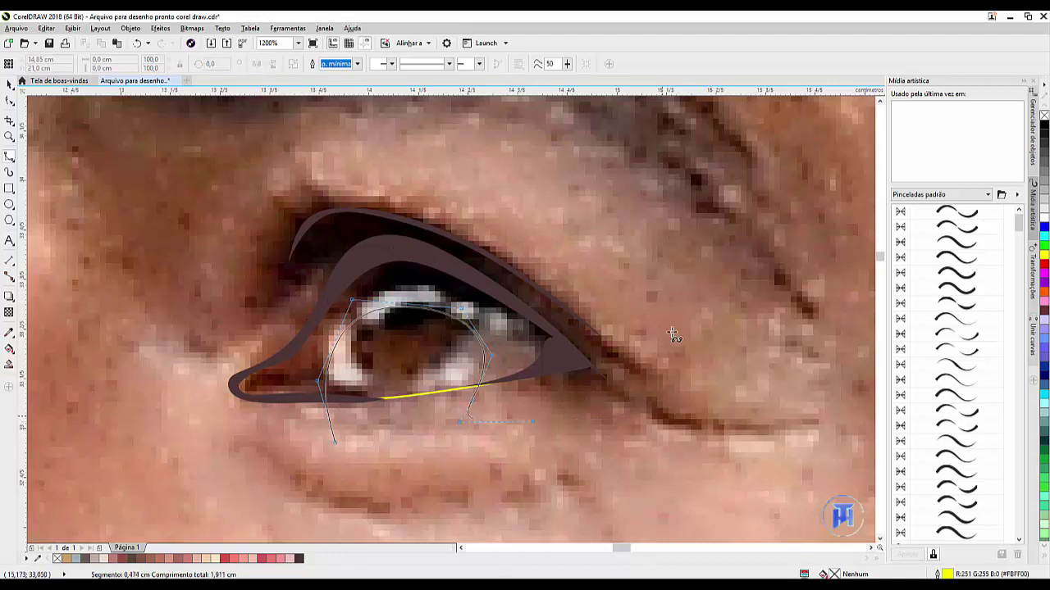
left_click(660, 416)
left_click(663, 301)
Carry the curve over the top and down the left to finish, then select it with the eyeliner shape
left_click(533, 187)
left_click(353, 156)
left_click(251, 182)
left_click(169, 302)
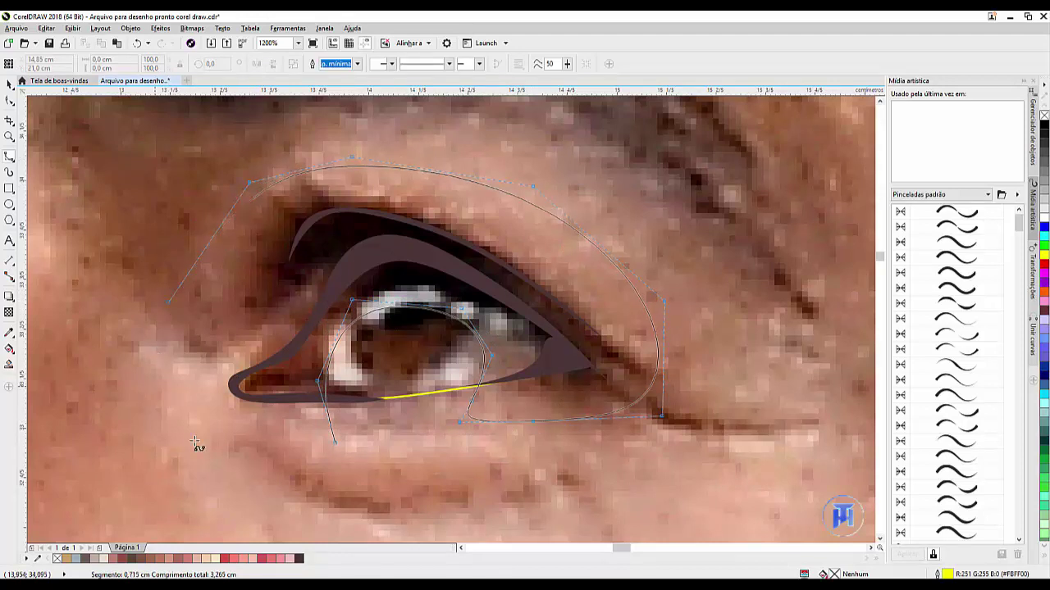
left_click(155, 385)
left_click(227, 461)
left_click(294, 464)
double_click(336, 446)
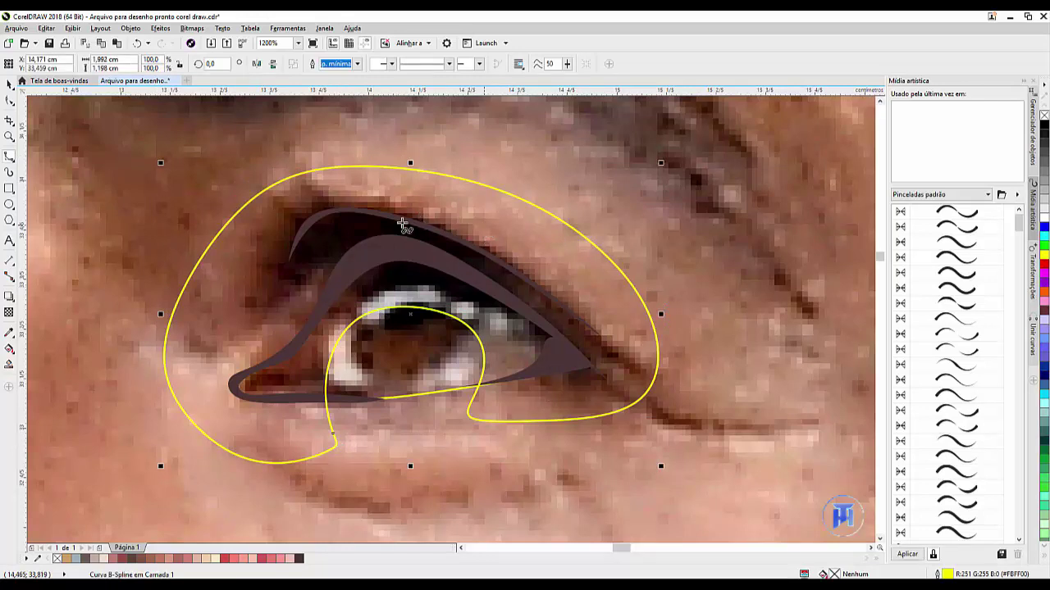
left_click(10, 84)
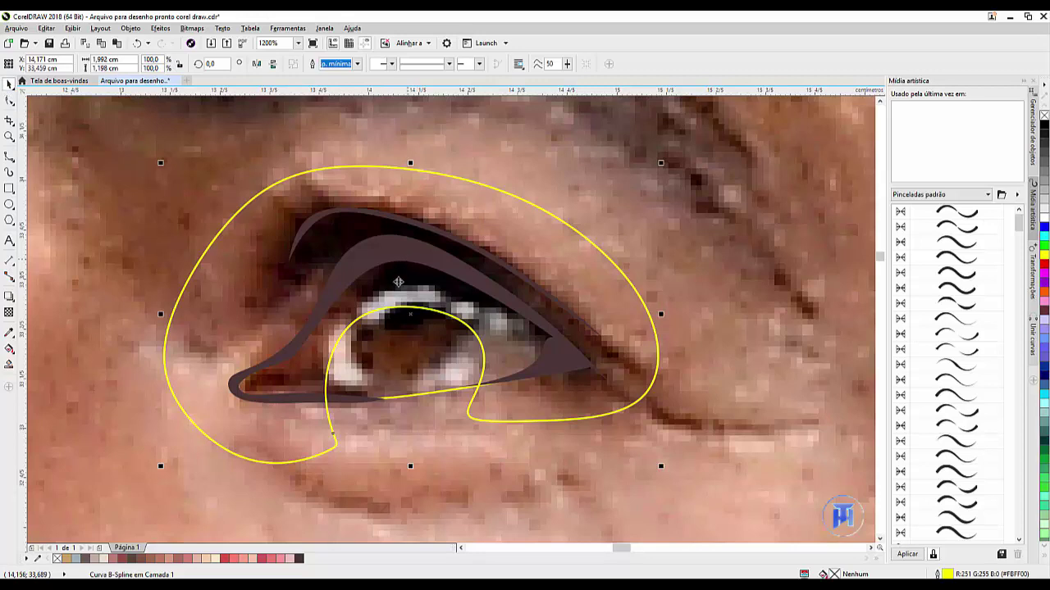
left_click(435, 394, "shift")
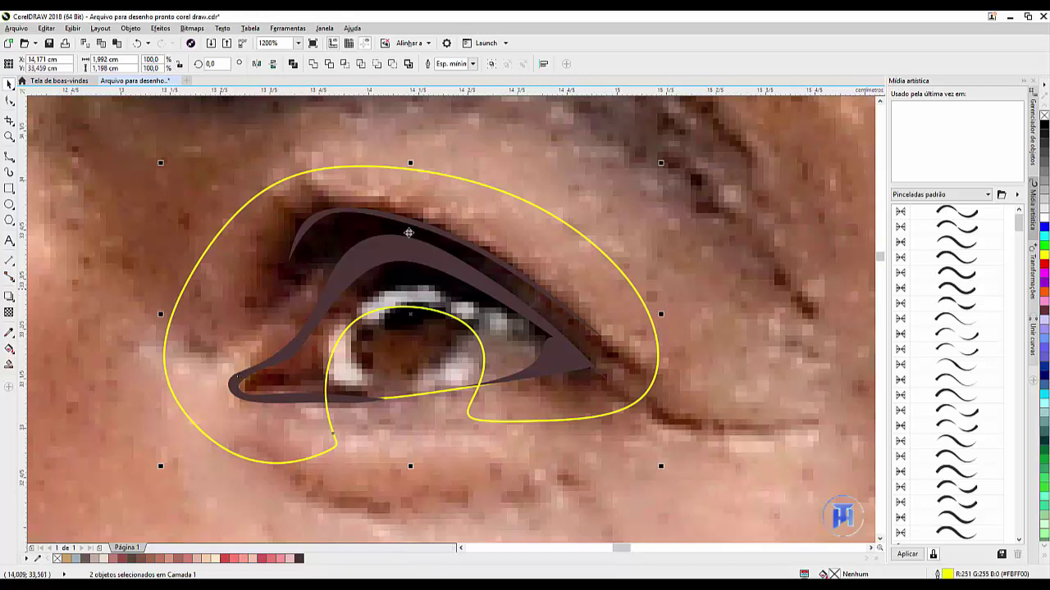
Merge the selected shapes and delete the large enclosing outline curve
left_click(344, 64)
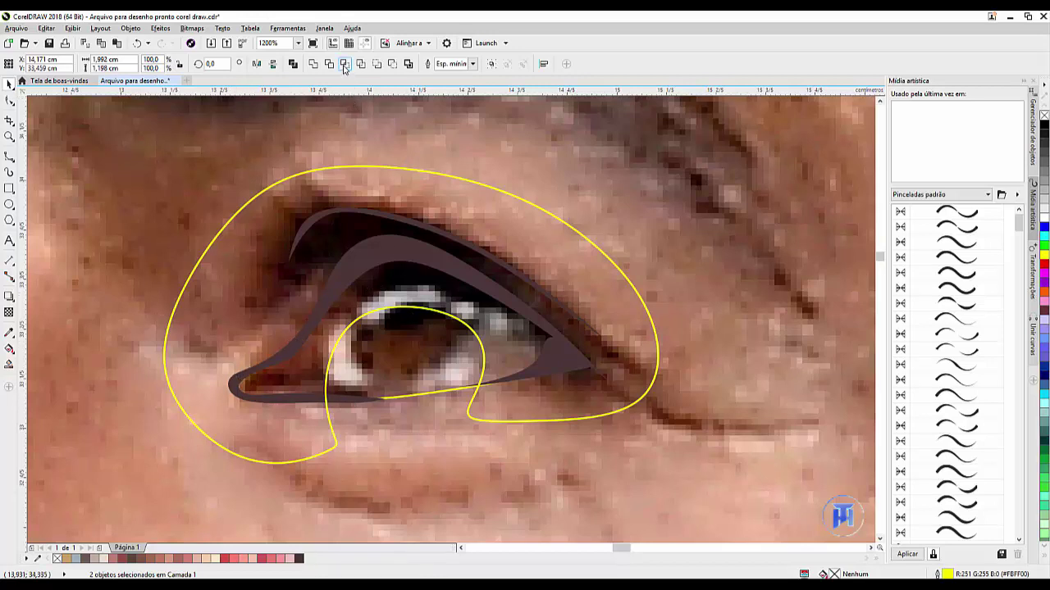
left_click(608, 156)
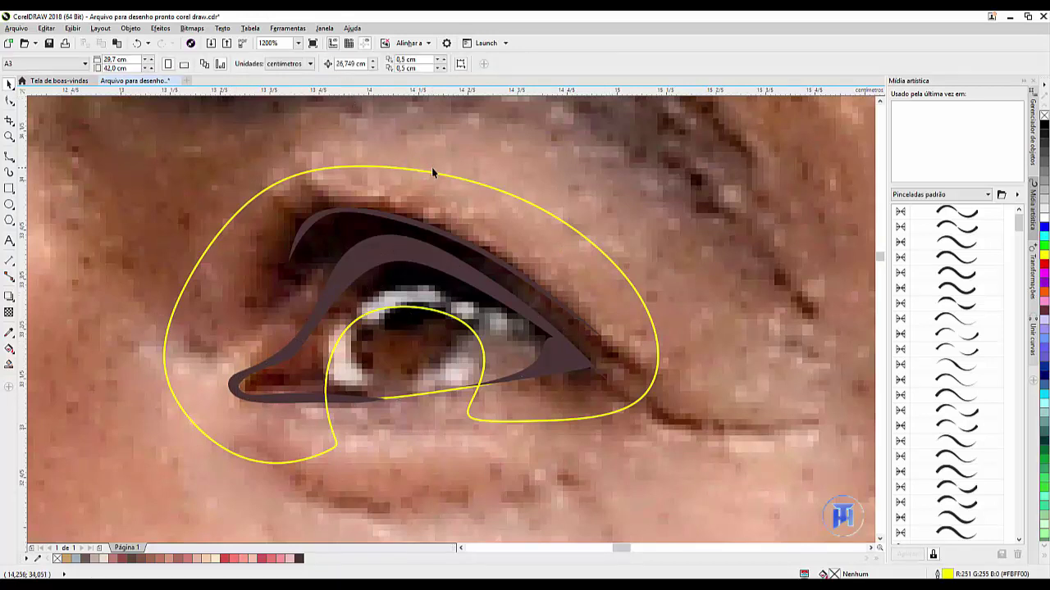
left_click_drag(431, 177, 619, 200)
key("Delete")
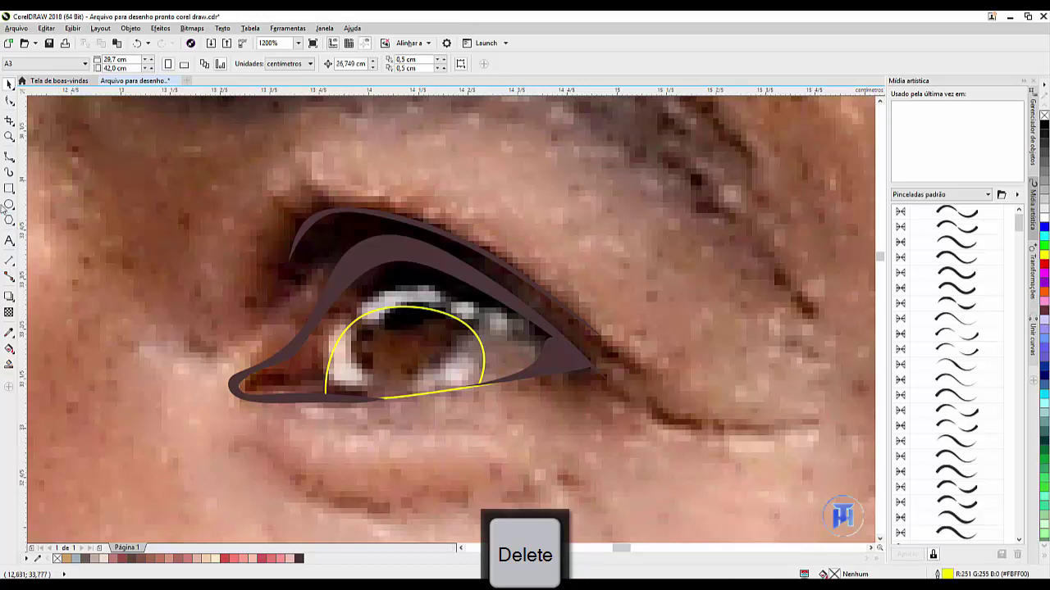
Trace a small closed B-spline oval across the lower iris
left_click(9, 156)
left_click(457, 376)
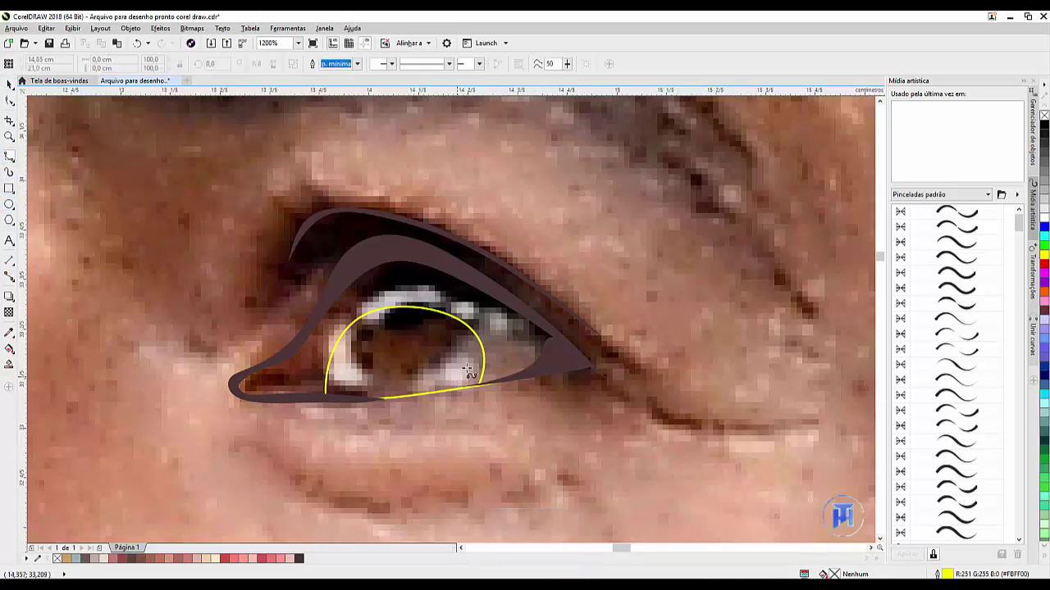
left_click(467, 355)
left_click(440, 346)
left_click(345, 351)
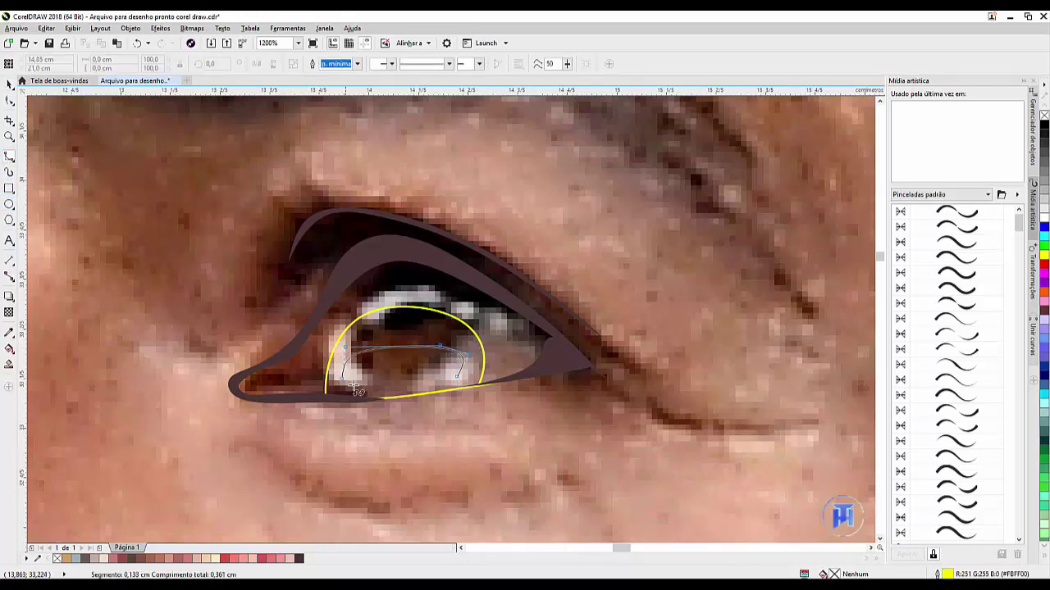
left_click(363, 383)
left_click(457, 377)
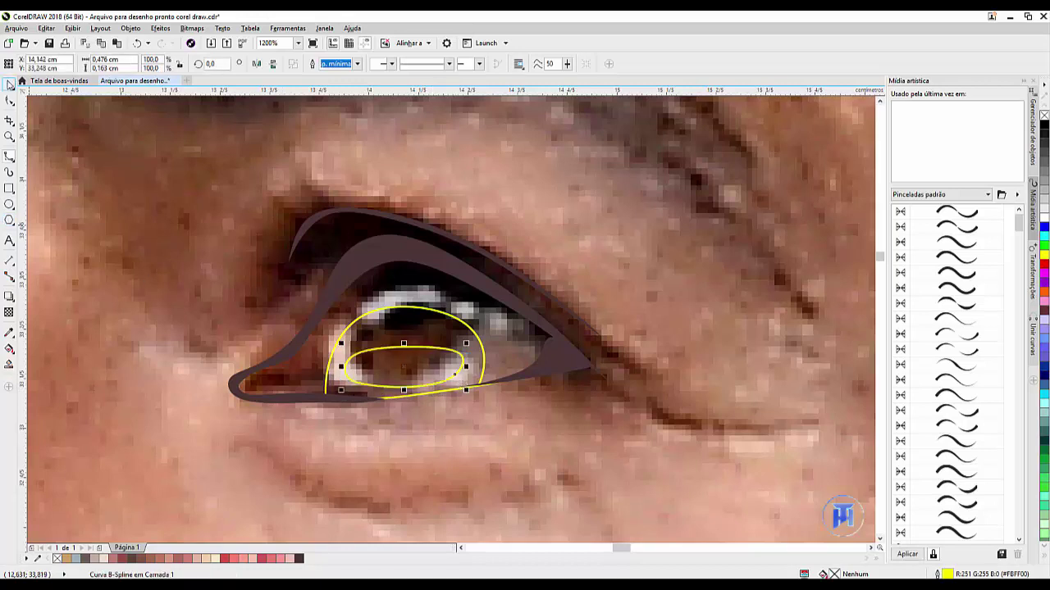
Delete the stray oval copy and draw a circle about 0,502 cm across over the iris
left_click(10, 84)
left_click(447, 396)
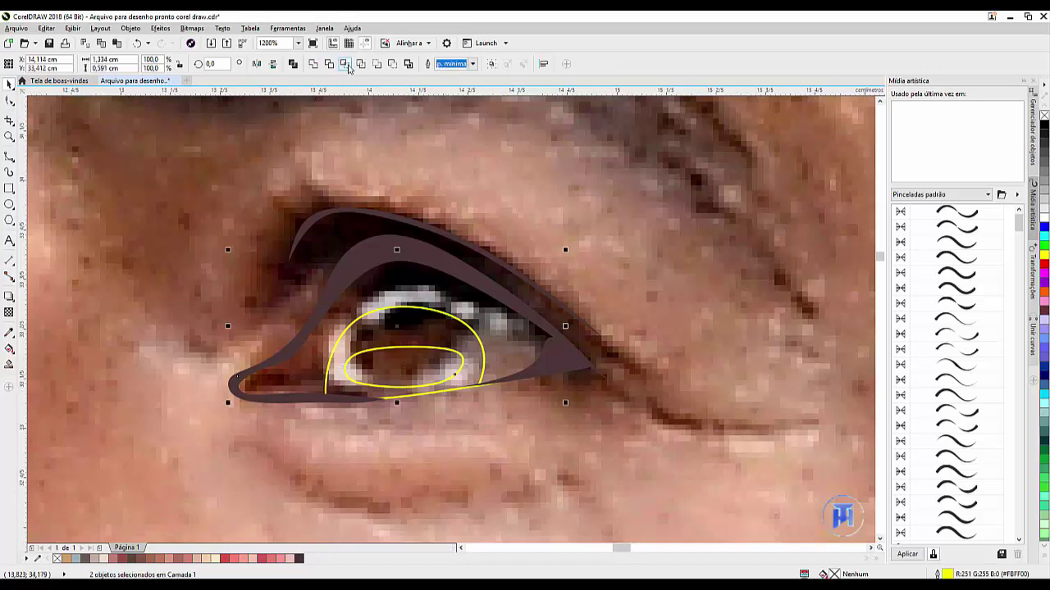
left_click_drag(496, 406, 226, 287)
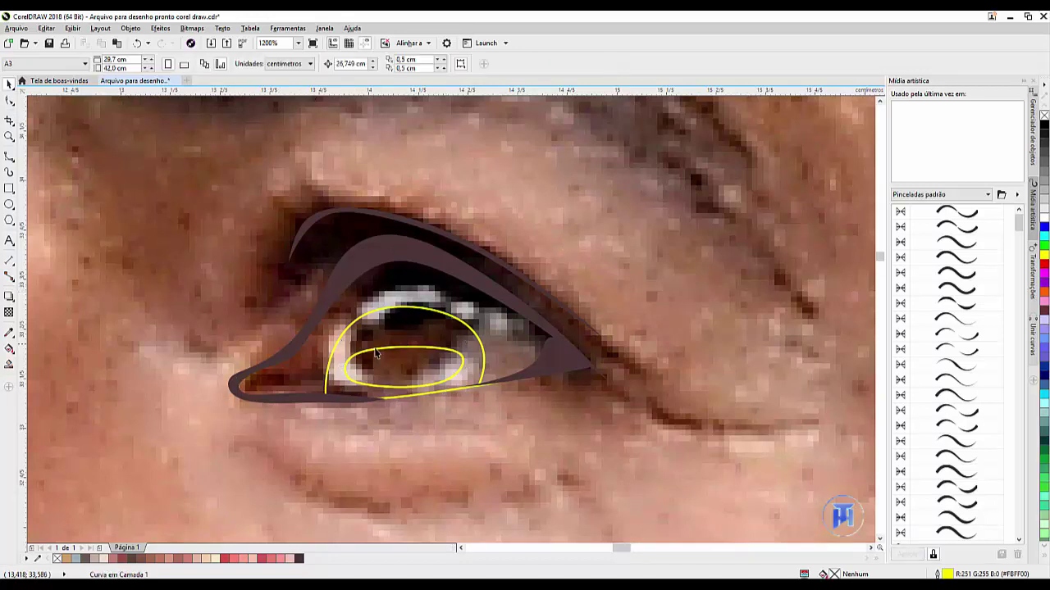
left_click_drag(381, 355, 181, 214)
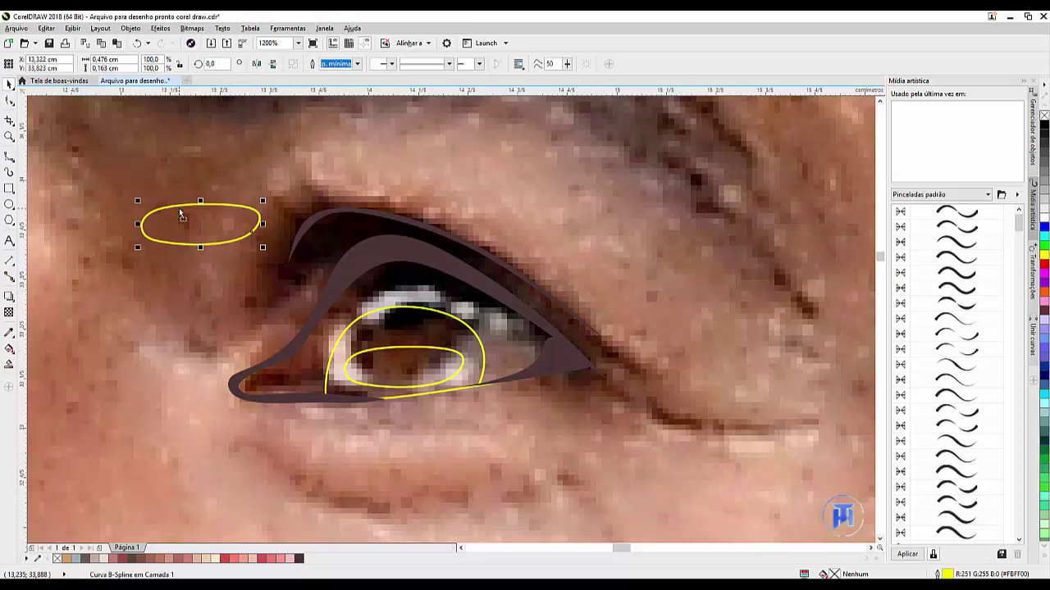
key("Delete")
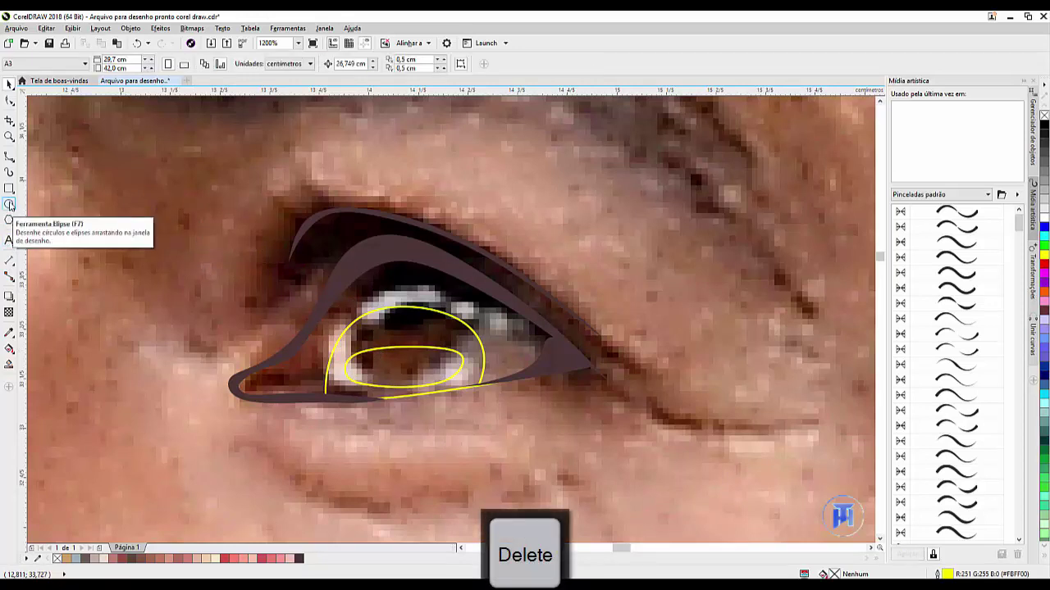
left_click(10, 205)
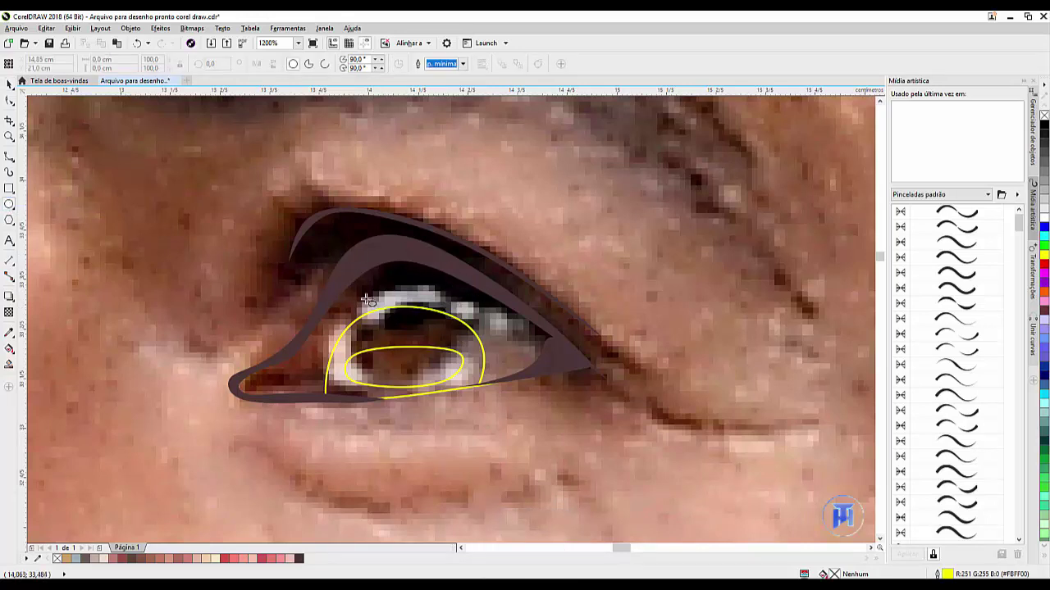
left_click_drag(346, 259, 475, 385)
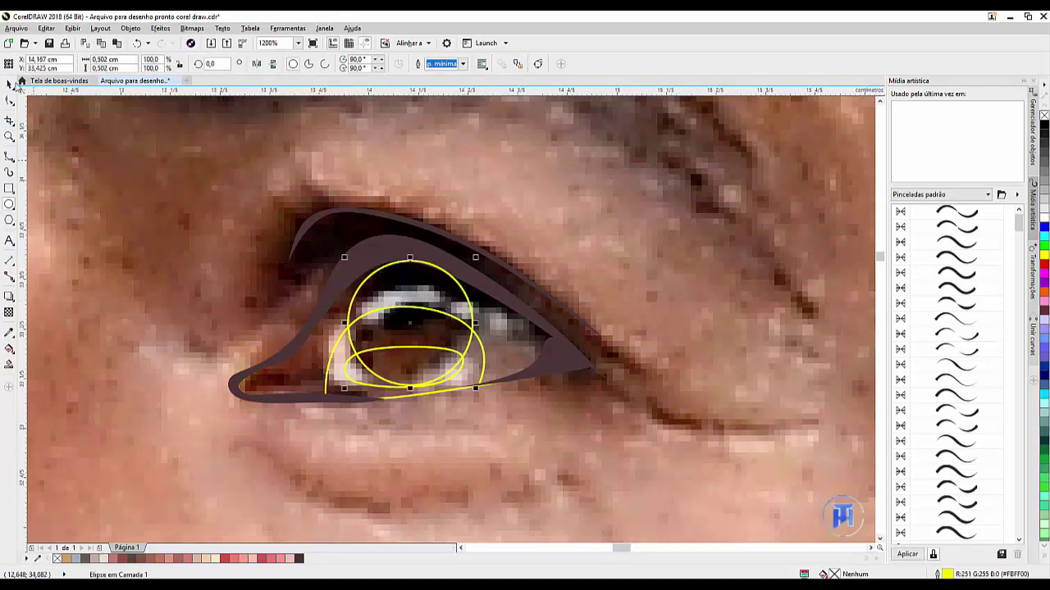
Make a slightly smaller concentric copy of the iris circle, about 0,449 cm across
key("space")
left_click(436, 396, "shift")
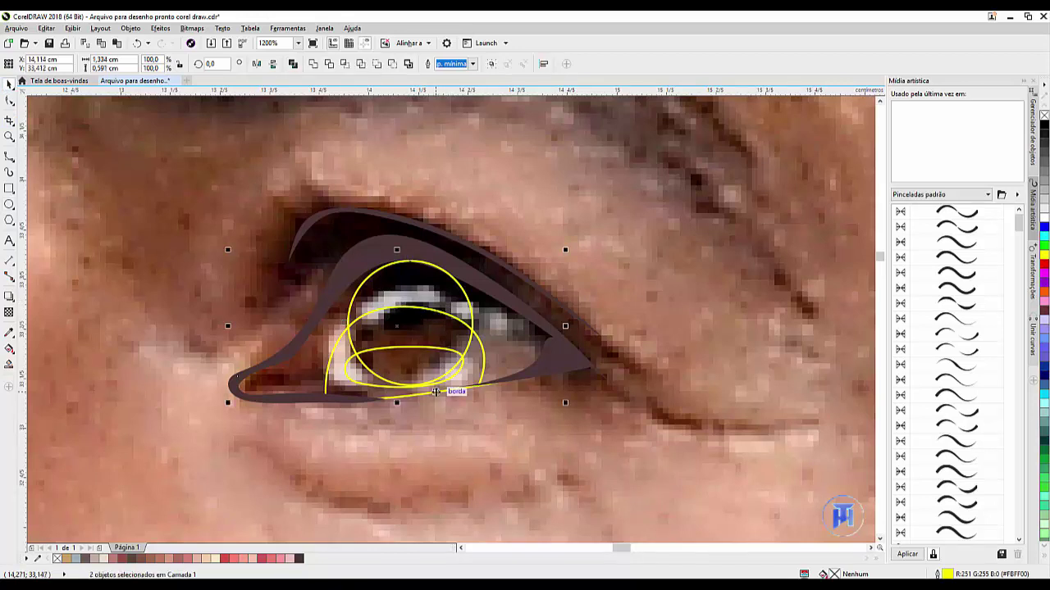
key("Tab")
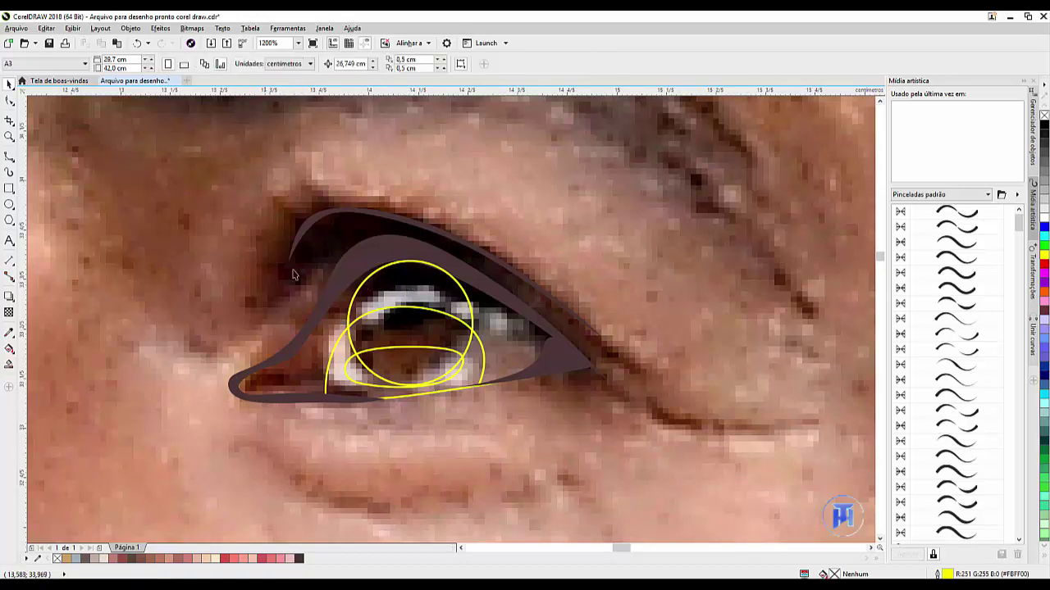
key("Tab")
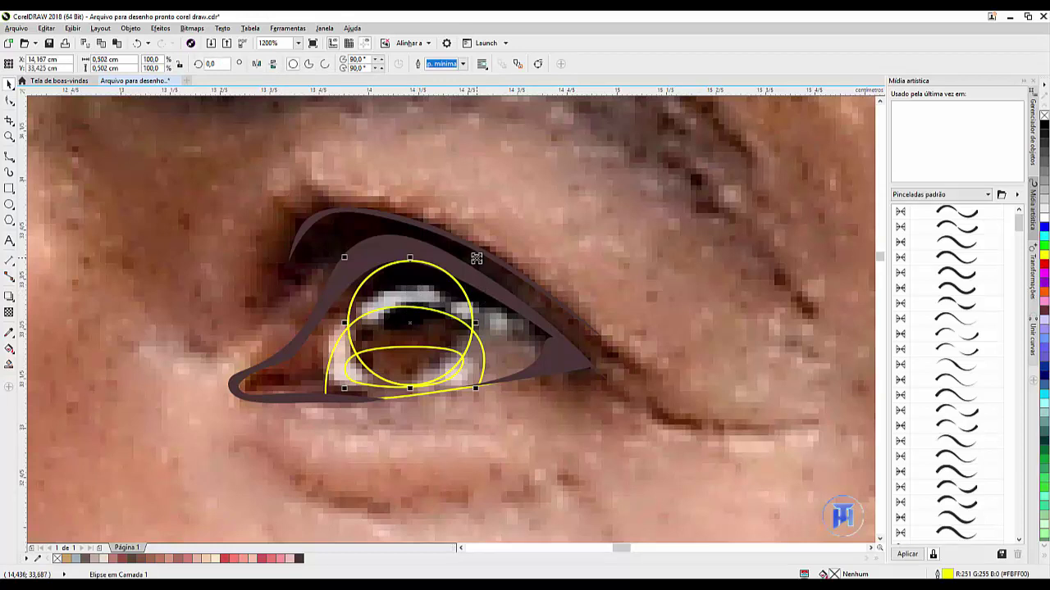
left_click_drag(475, 258, 469, 264)
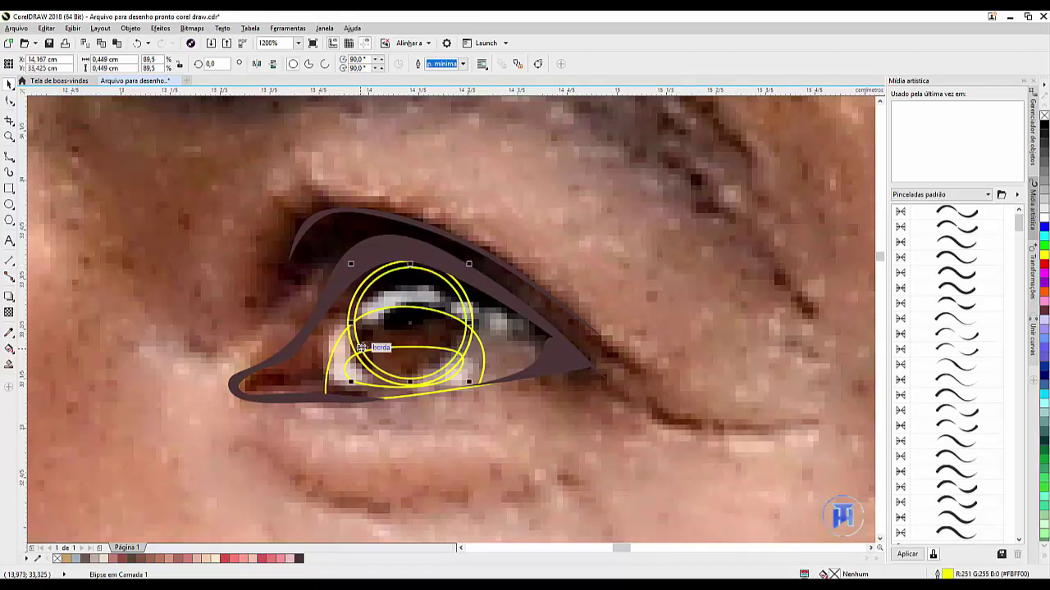
Shape the circles against the dark eye outline and select the inner circle
key("F10")
left_click(403, 398, "shift")
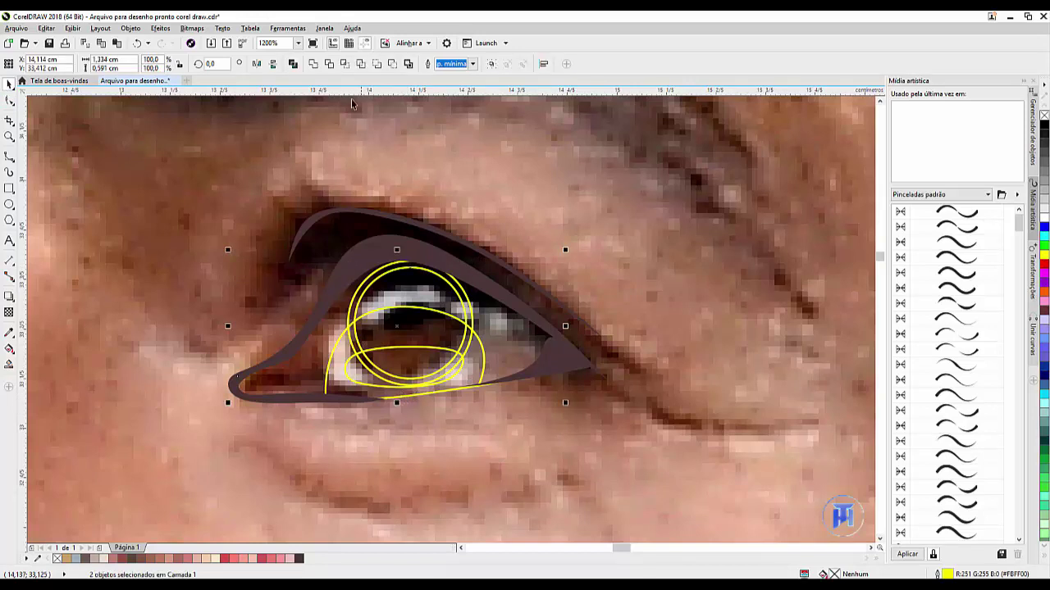
left_click(344, 66)
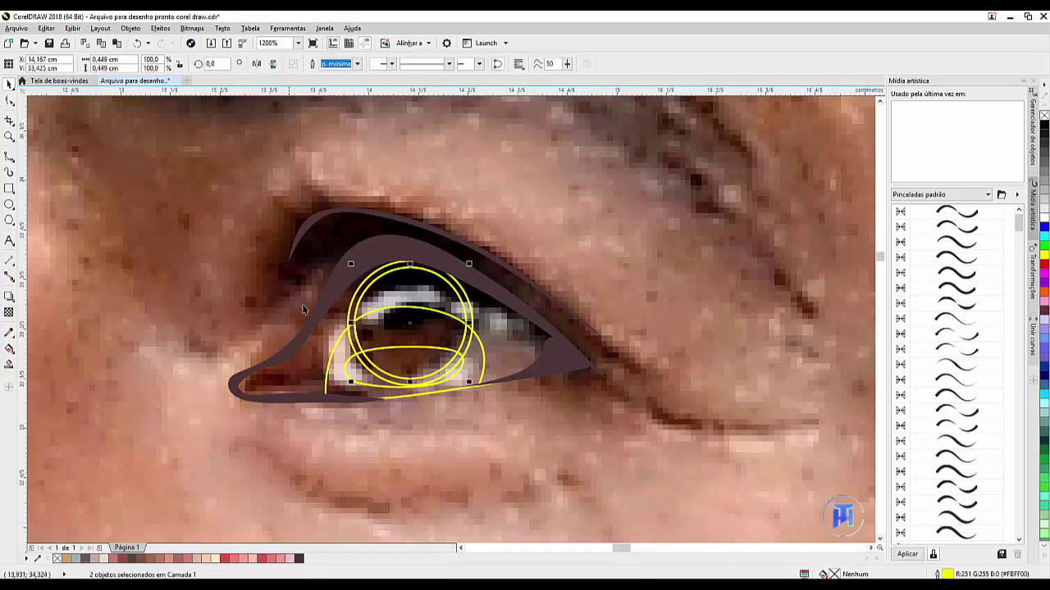
left_click(413, 290)
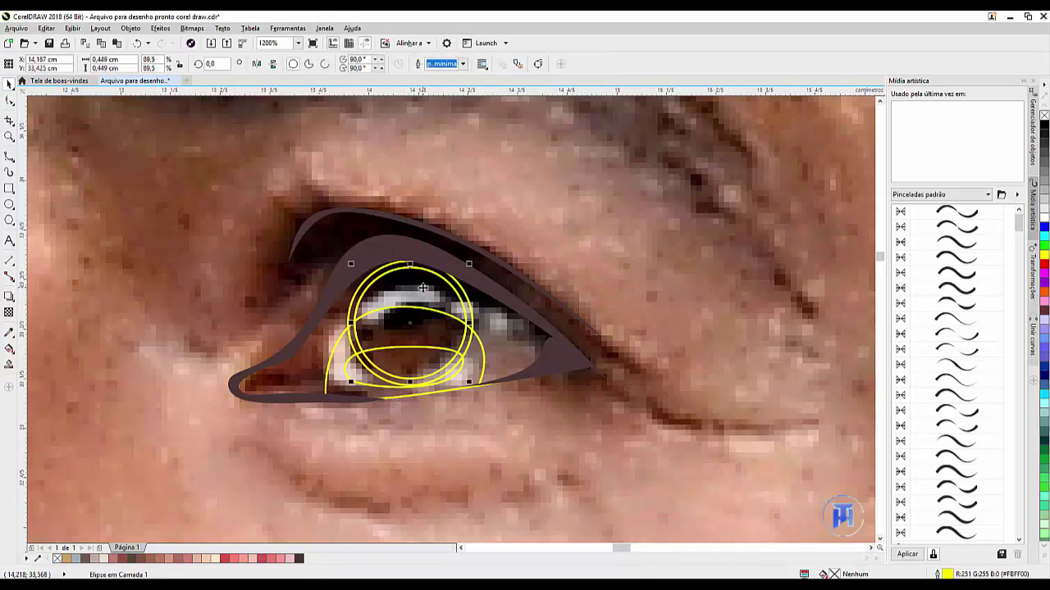
Scale the small pupil ellipse down to 34.1% and nudge it to the centre of the iris rings
left_click_drag(469, 263, 442, 292)
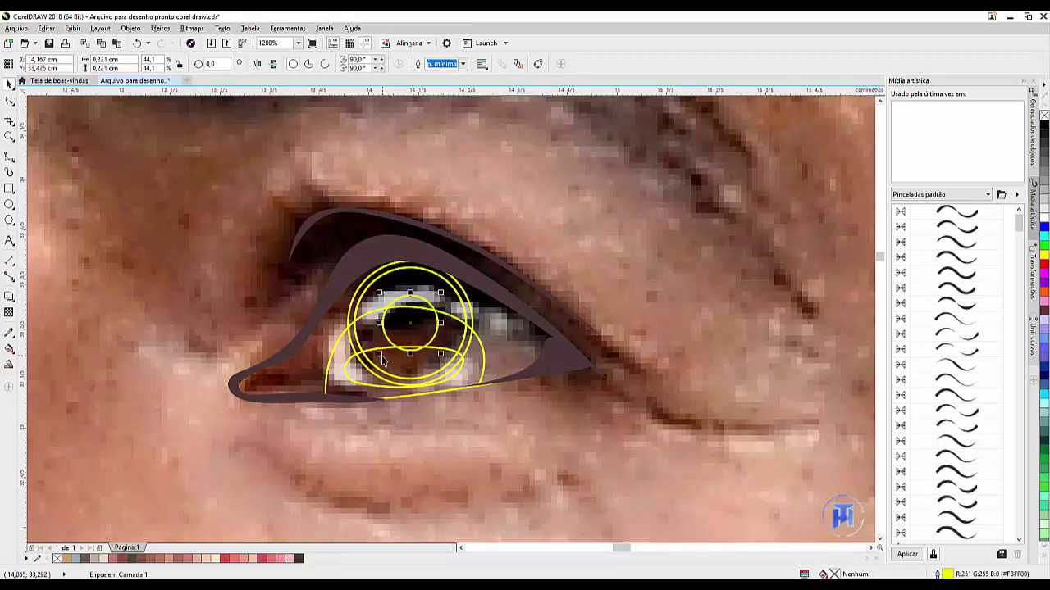
mouse_move(379, 354)
left_mouse_down()
mouse_move(411, 314)
mouse_move(379, 341)
left_mouse_up()
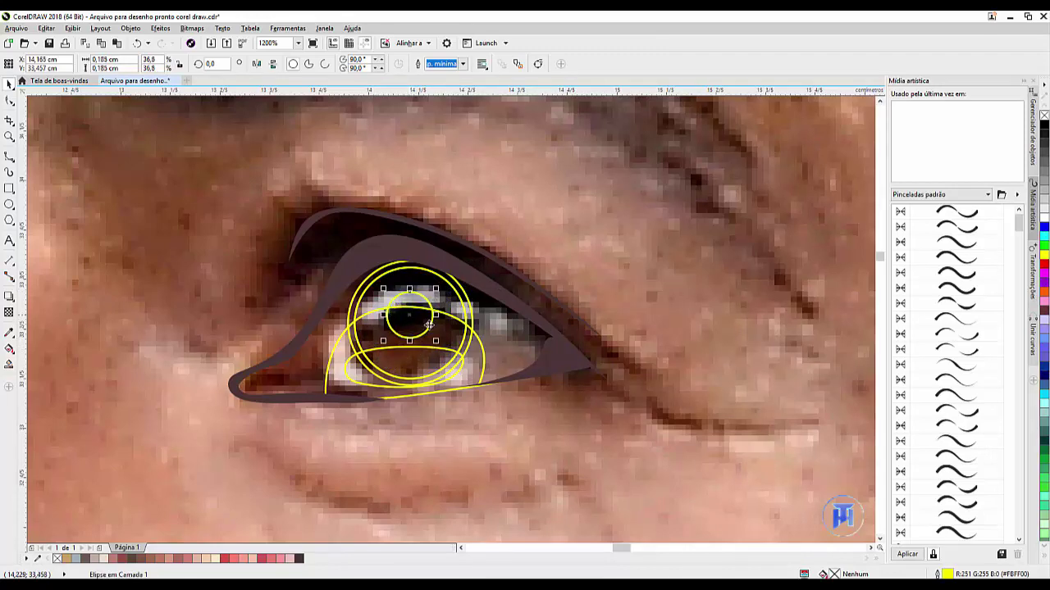
scroll(428, 326, "down", 3)
scroll(426, 324, "up", 3)
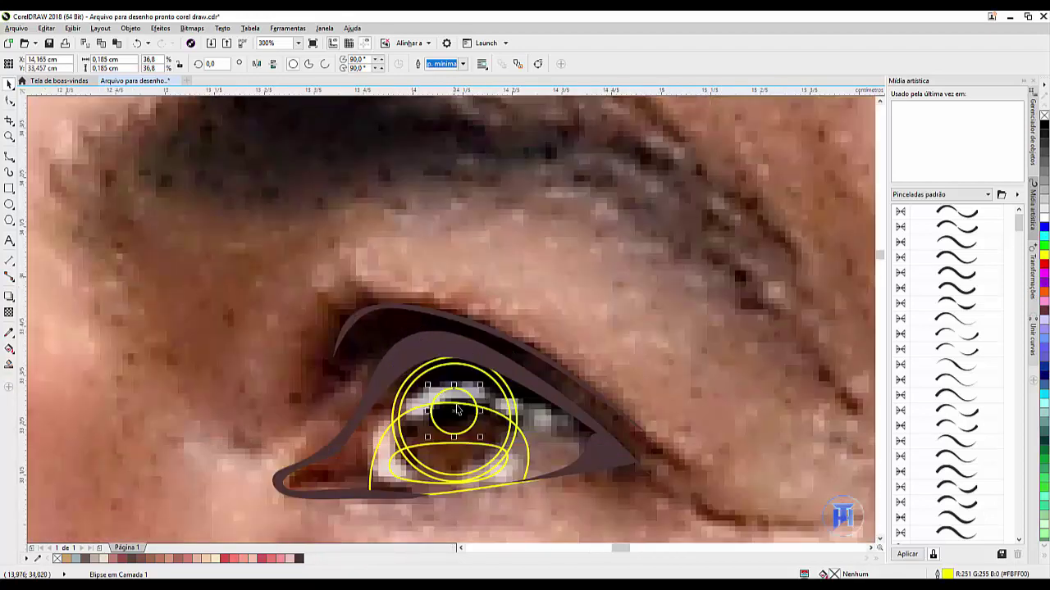
mouse_move(457, 410)
left_mouse_down()
mouse_move(444, 401)
mouse_move(450, 410)
left_mouse_up()
left_click(352, 295)
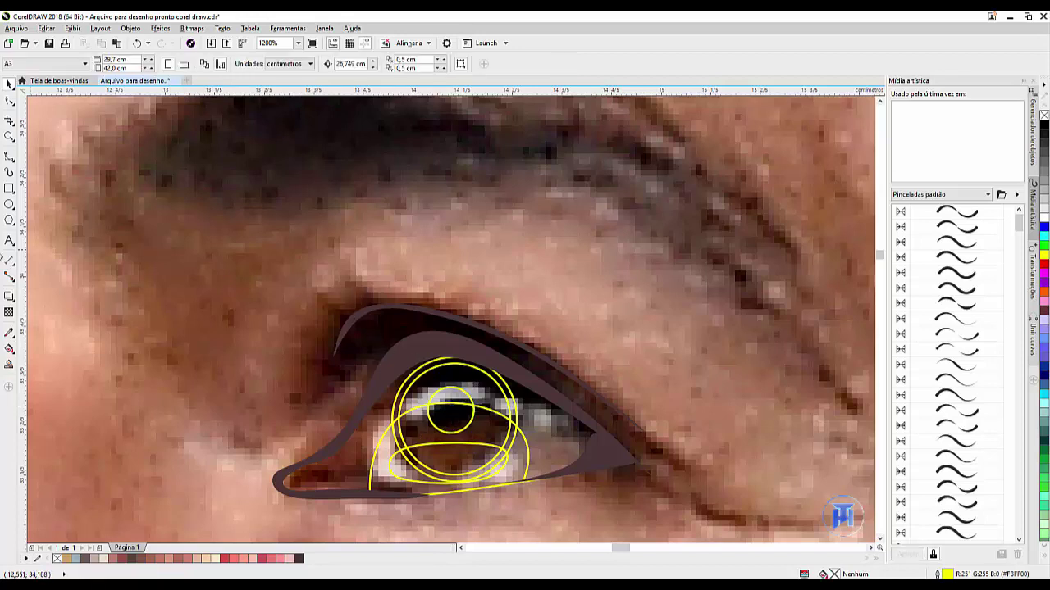
left_click(10, 156)
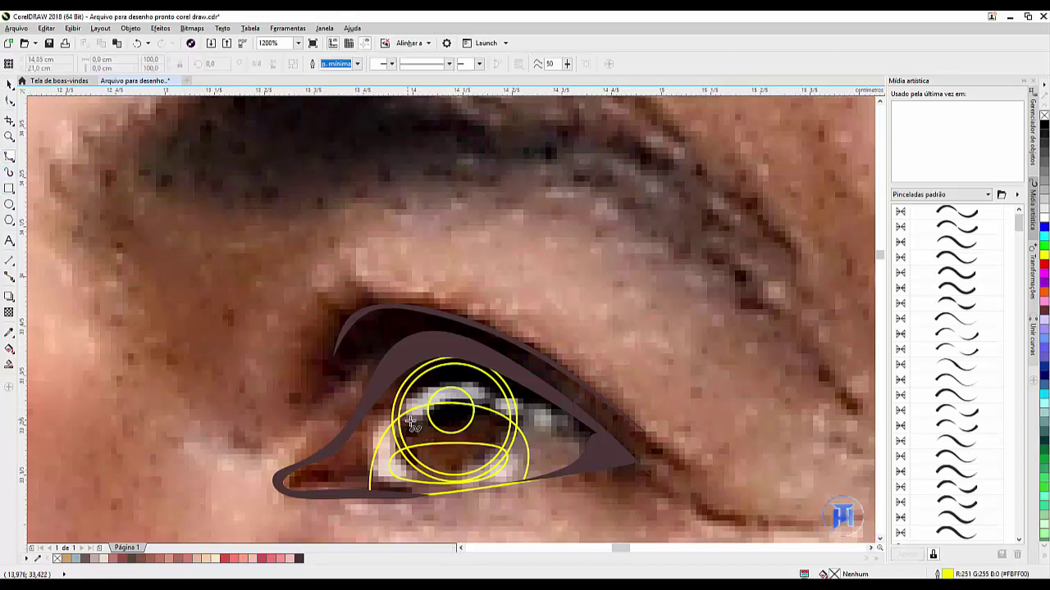
Trace two small B-spline highlights, one along the iris top and one just right of it
mouse_move(410, 423)
left_mouse_down()
mouse_move(439, 402)
mouse_move(487, 403)
mouse_move(489, 390)
mouse_move(461, 378)
mouse_move(420, 410)
left_mouse_up()
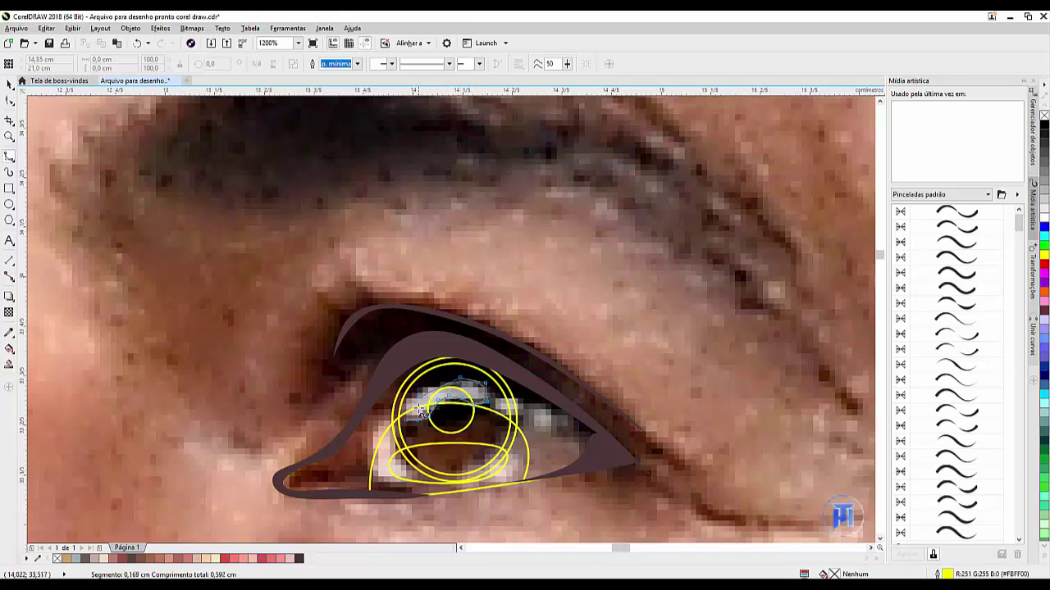
double_click(412, 421)
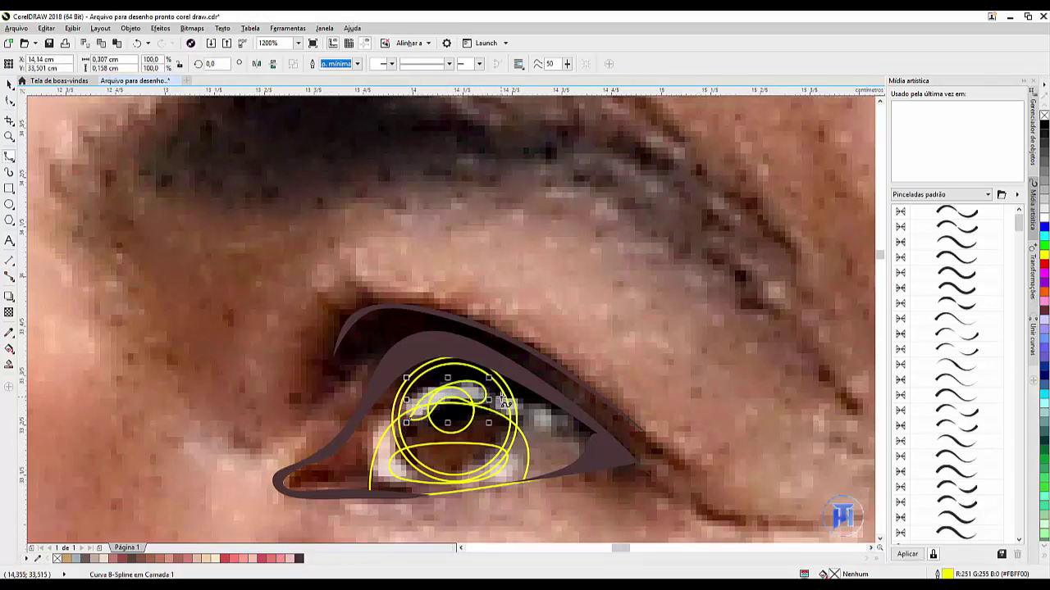
mouse_move(505, 402)
left_mouse_down()
mouse_move(512, 420)
mouse_move(543, 423)
mouse_move(509, 387)
mouse_move(509, 400)
left_mouse_up()
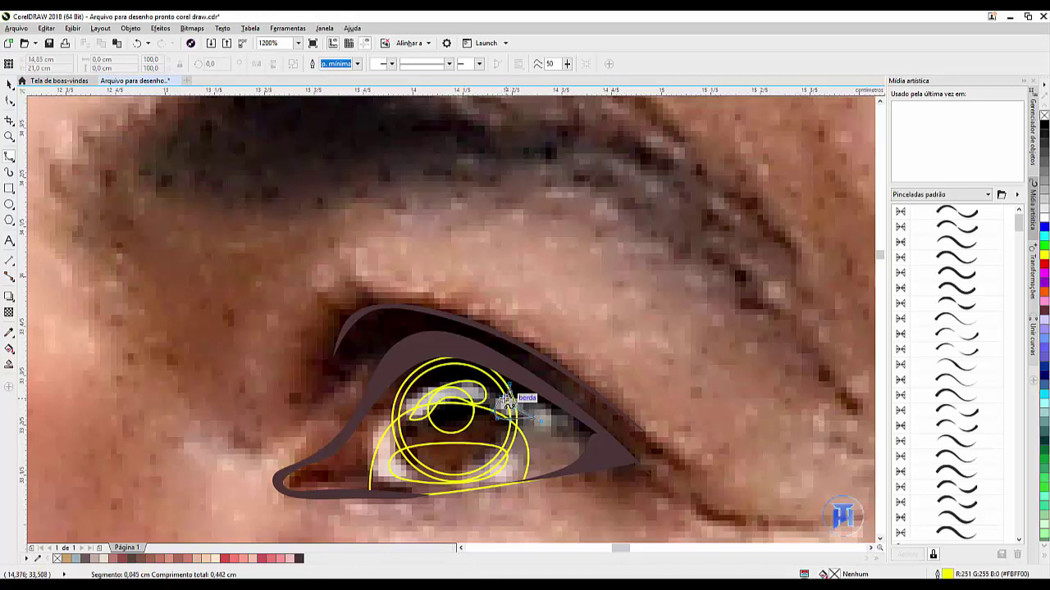
double_click(502, 403)
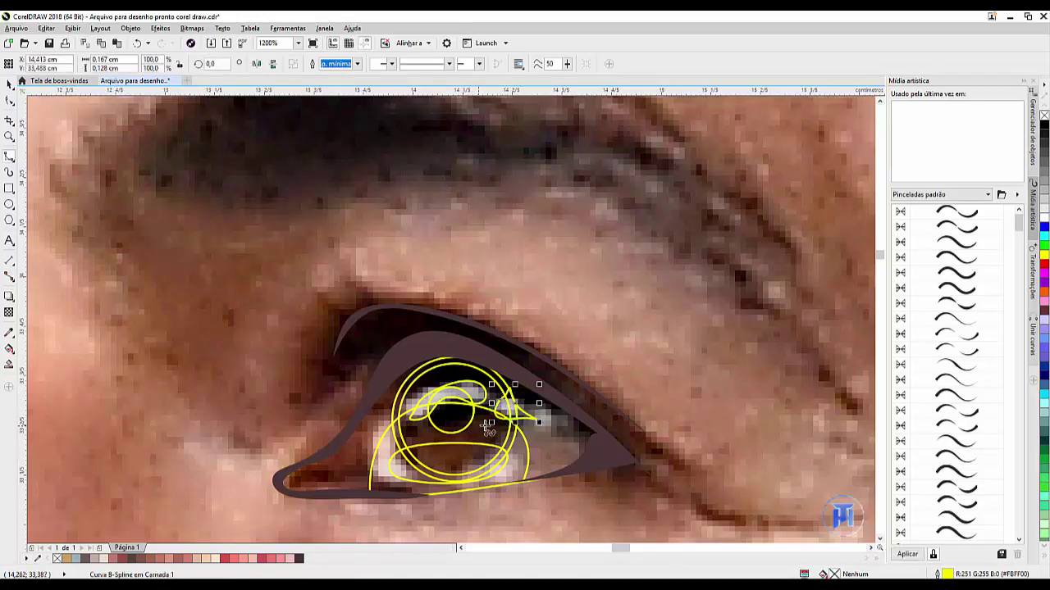
scroll(363, 300, "down", 2)
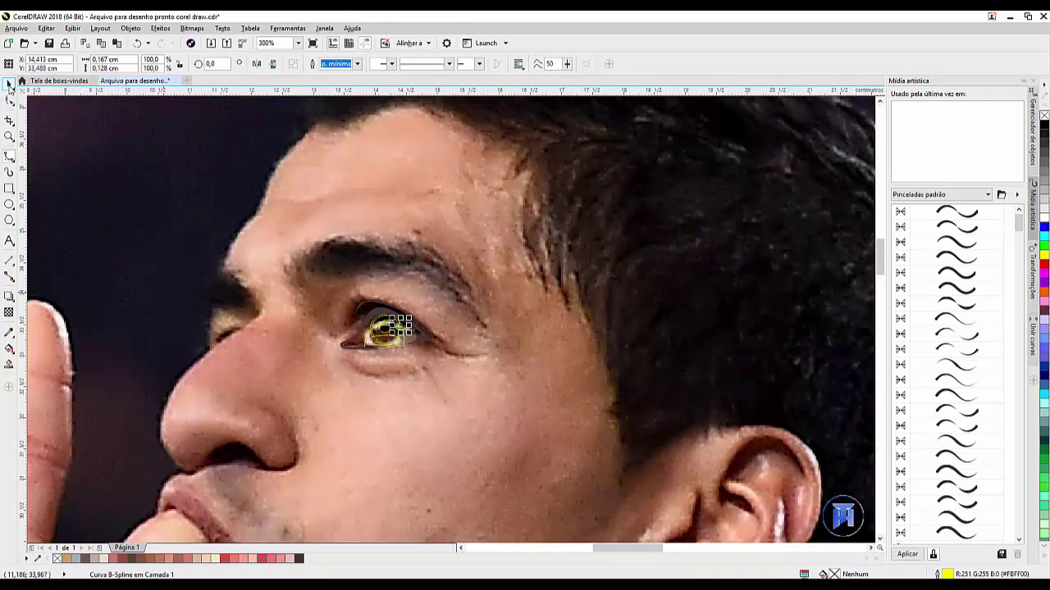
key("space")
left_click(314, 273)
scroll(387, 329, "up", 2)
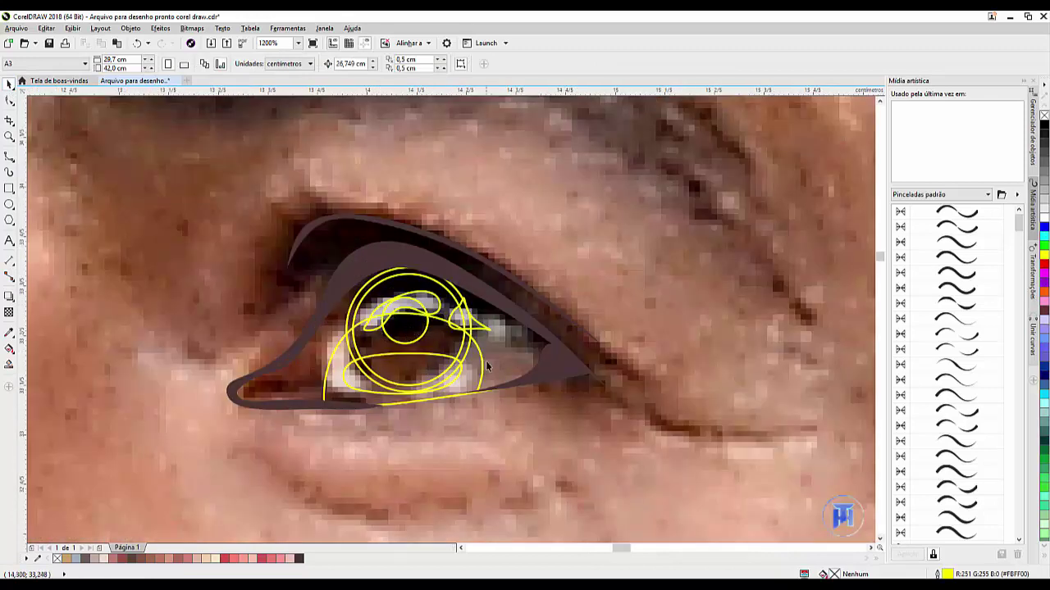
scroll(492, 355, "down", 1)
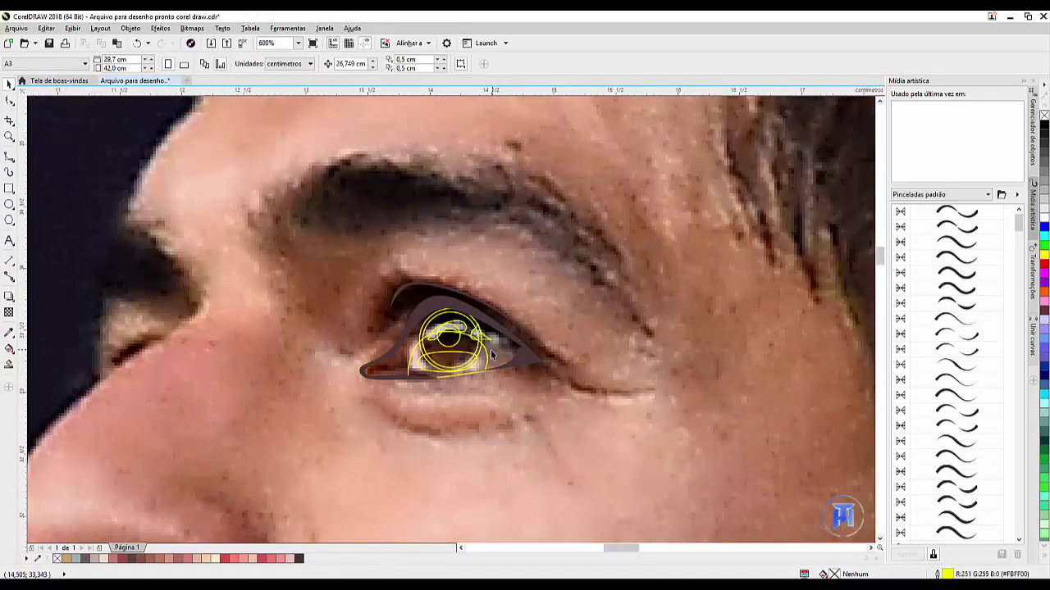
scroll(498, 360, "down", 1)
scroll(498, 360, "down", 2)
scroll(373, 350, "down", 2)
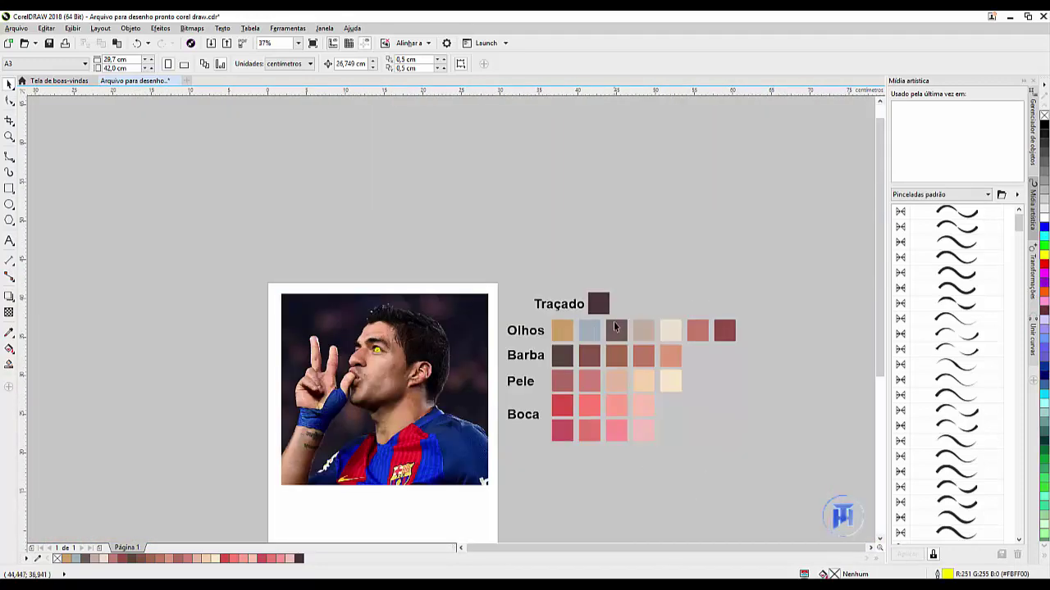
scroll(684, 326, "up", 2)
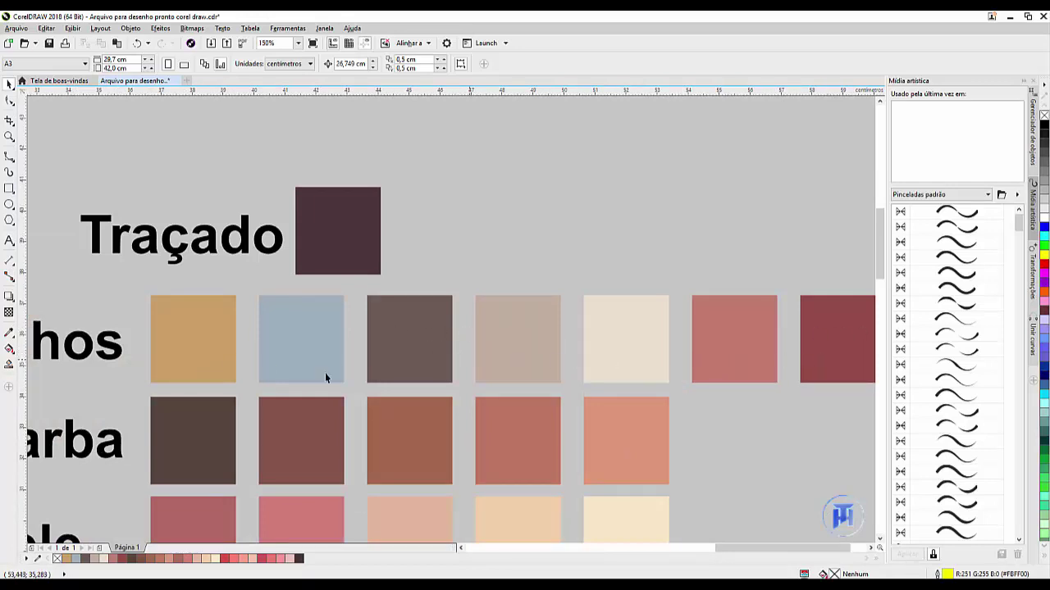
scroll(325, 374, "down", 2)
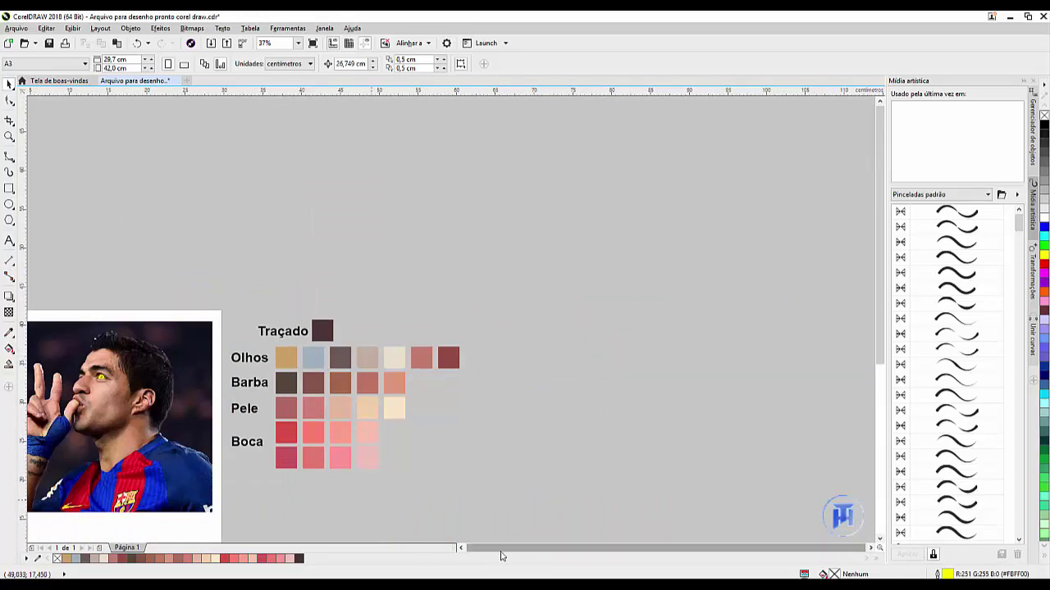
left_click(460, 548)
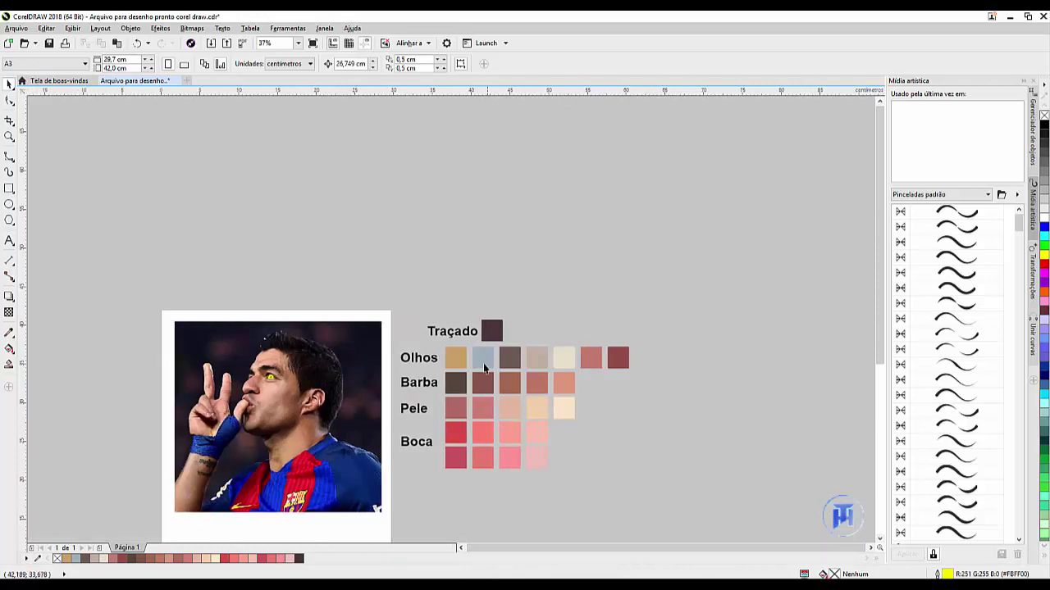
left_click(484, 369)
left_click(168, 390)
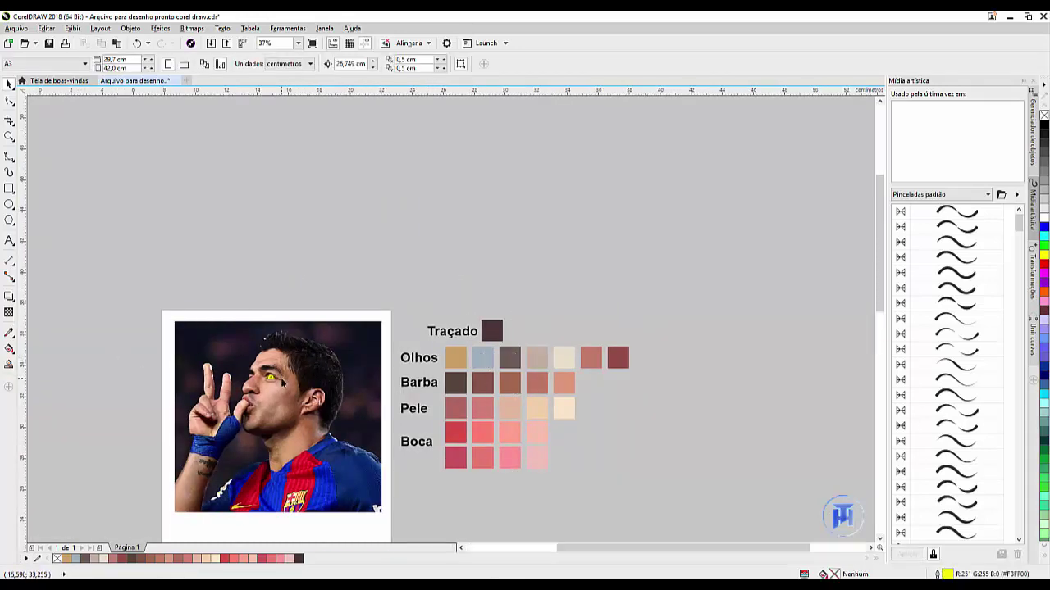
scroll(281, 377, "up", 2)
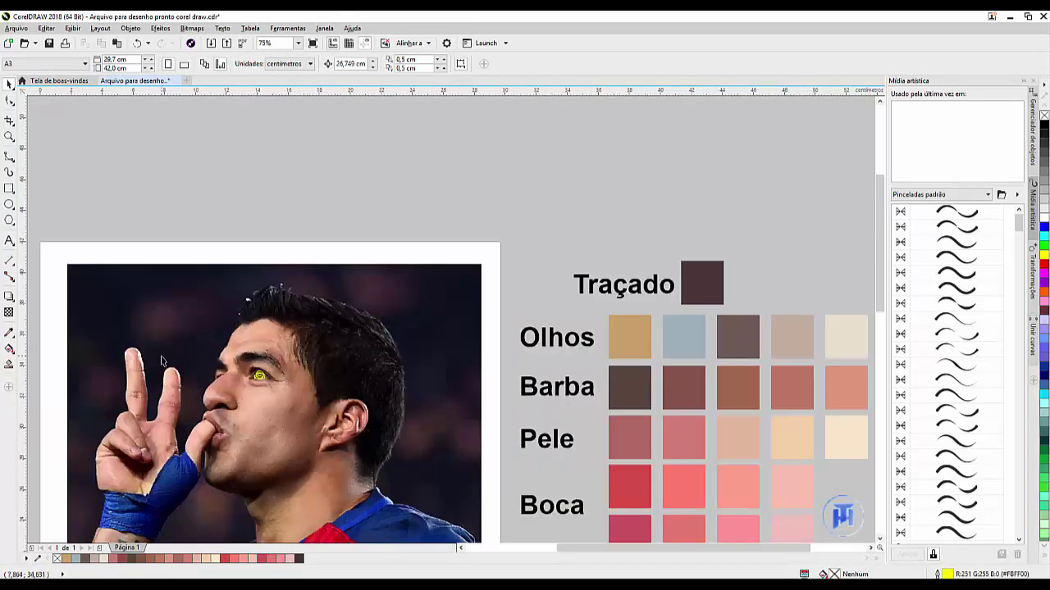
scroll(229, 379, "up", 4)
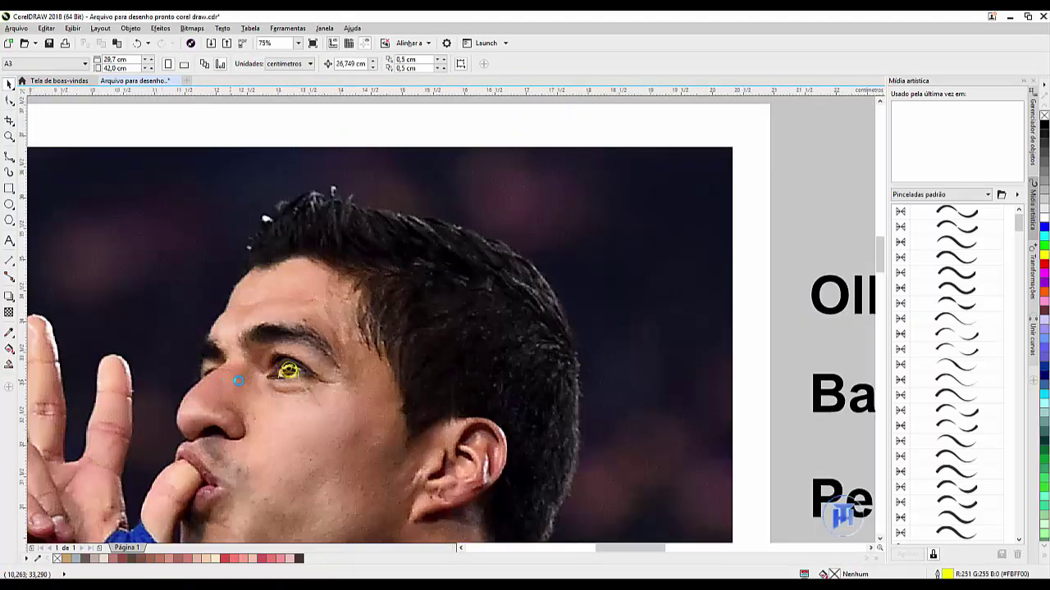
left_click(378, 367)
scroll(375, 367, "up", 4)
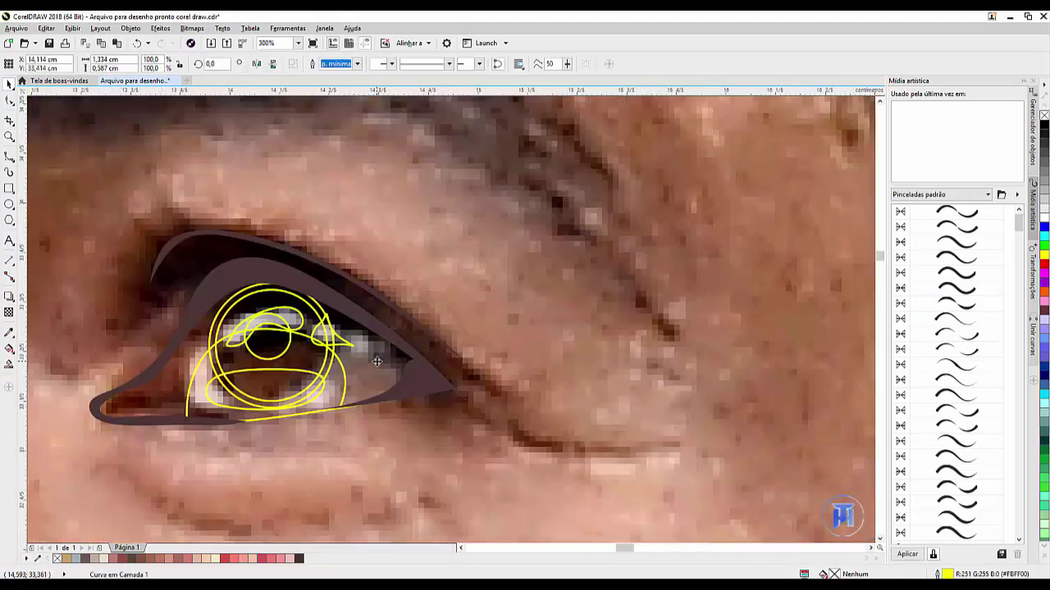
Fill the eye-white shape with a light beige palette colour
left_click(361, 375)
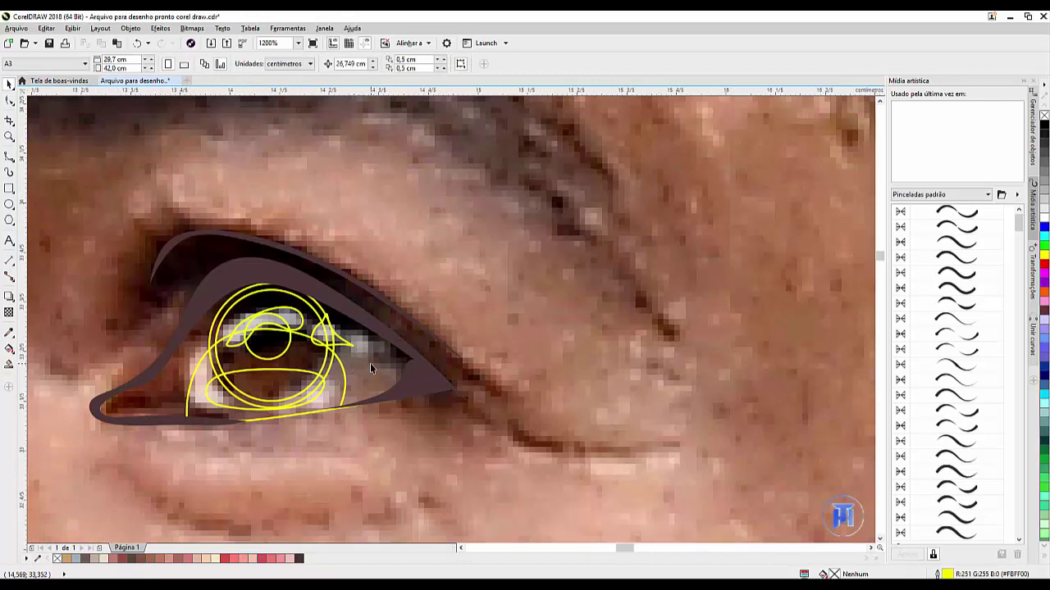
left_click(352, 330)
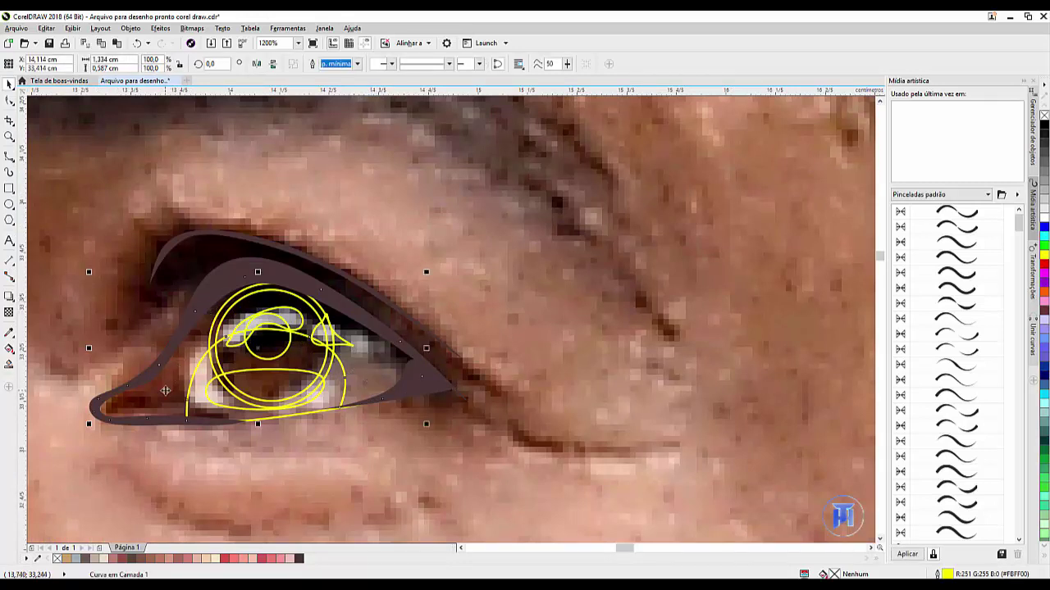
left_click(99, 558)
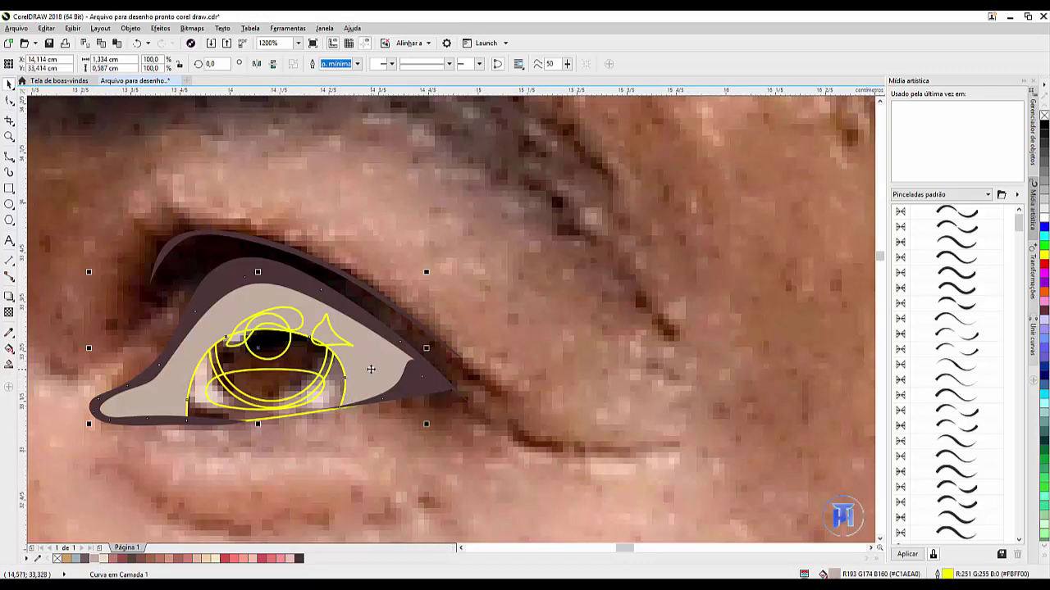
Reorder the eye shape with Ordenar > Na frente de... so the yellow iris curves stay visible
right_click(371, 370)
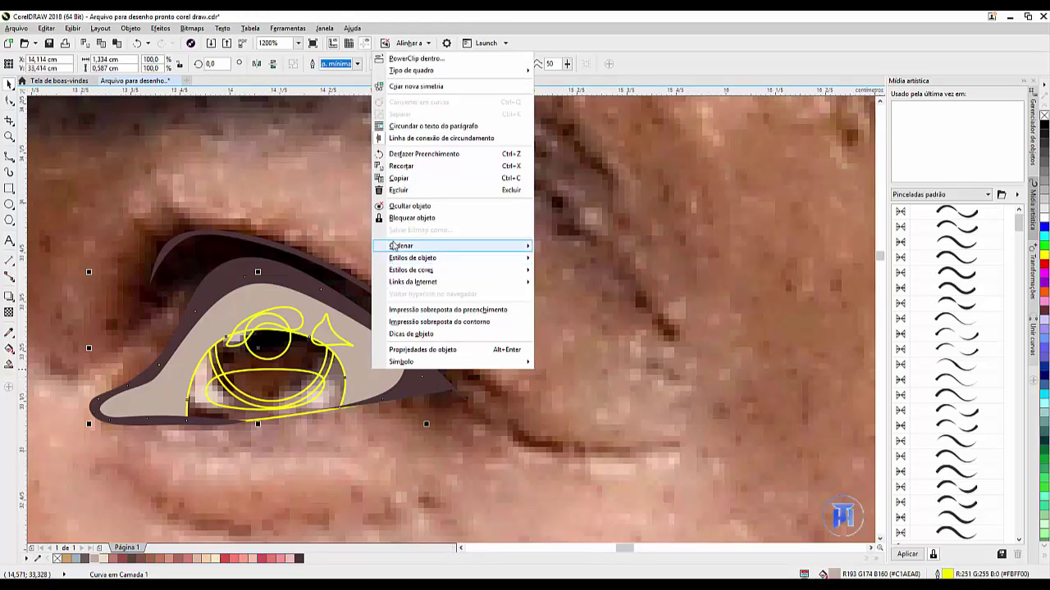
mouse_move(396, 246)
left_click(605, 328)
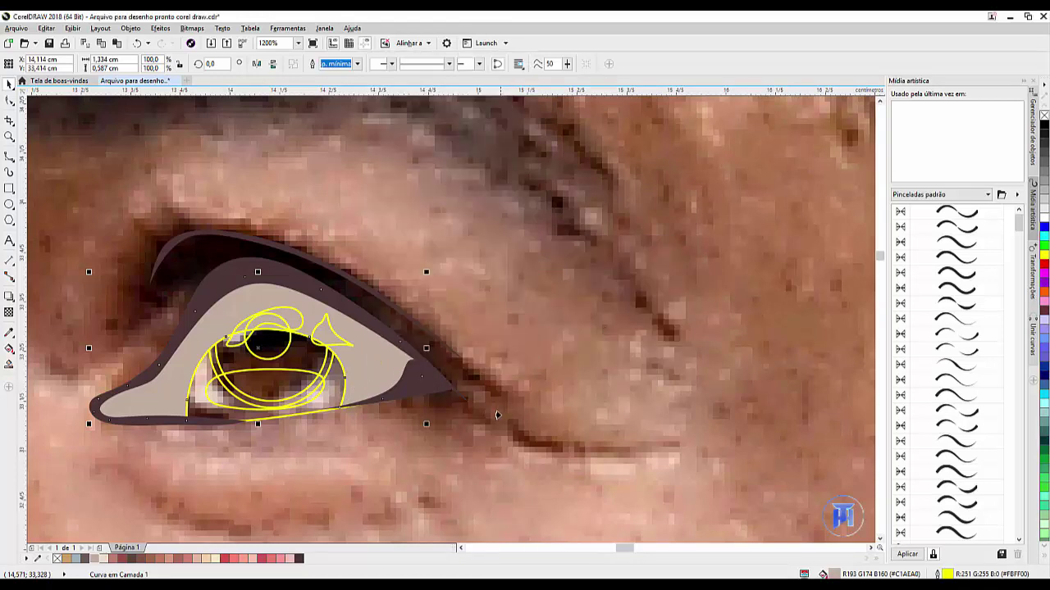
left_click(502, 402)
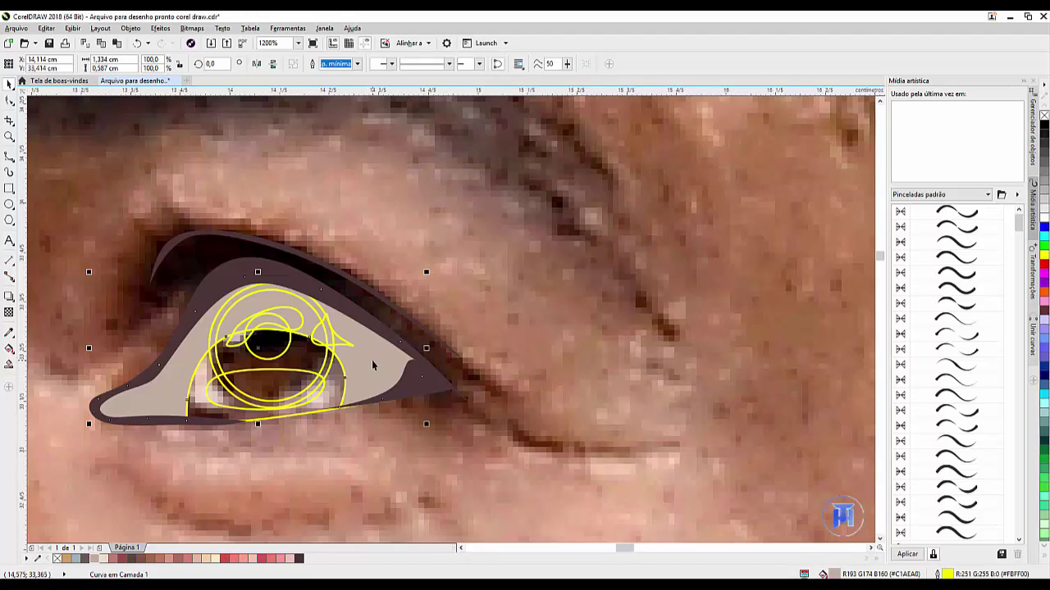
left_click(335, 388)
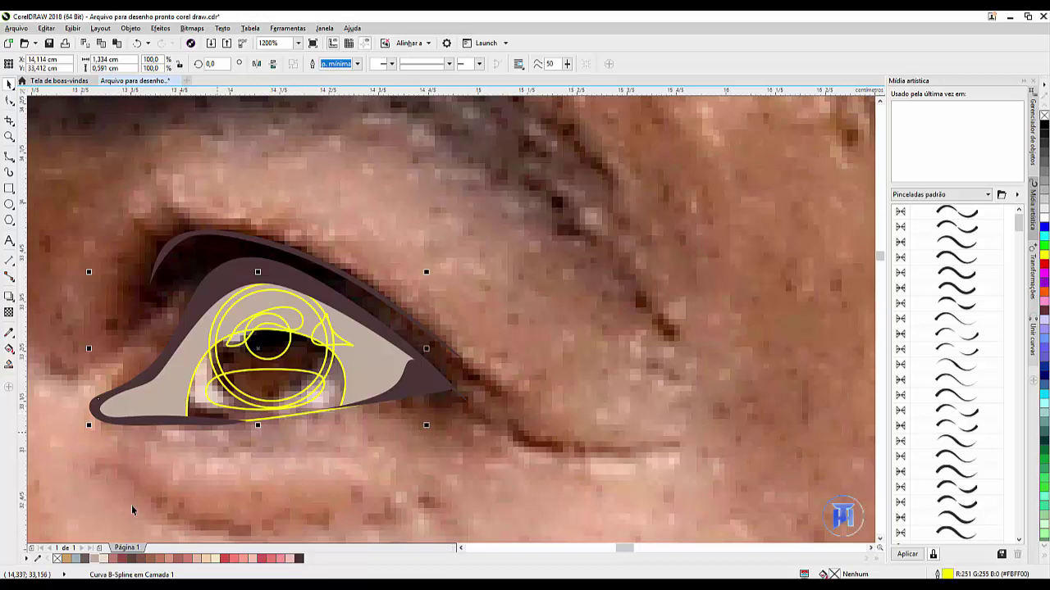
Repaint the eye white pale cream and reposition it with Ordenar > Na frente de...
left_click(104, 558)
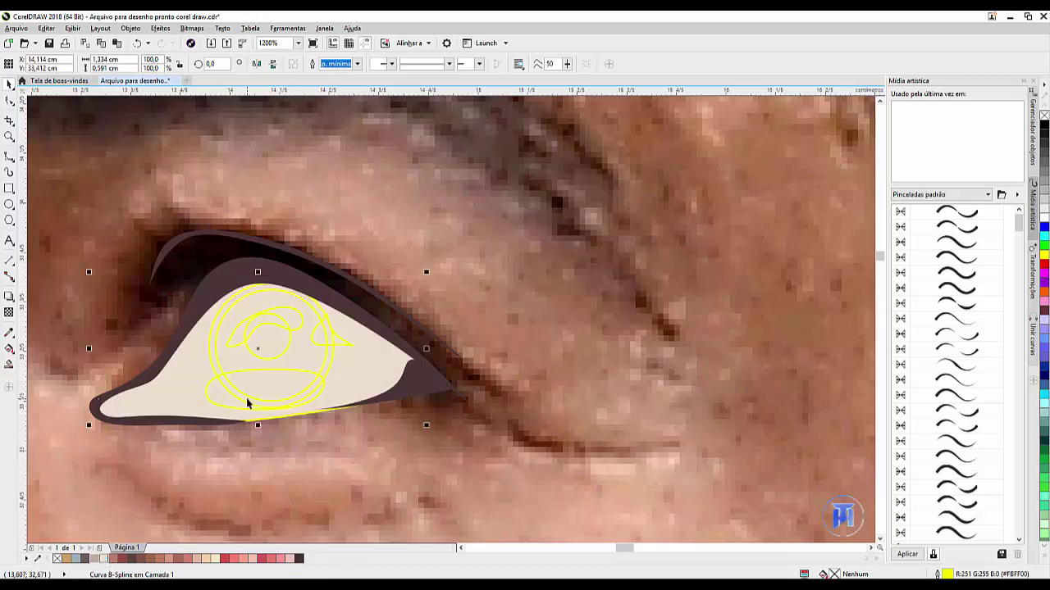
right_click(353, 369)
mouse_move(388, 244)
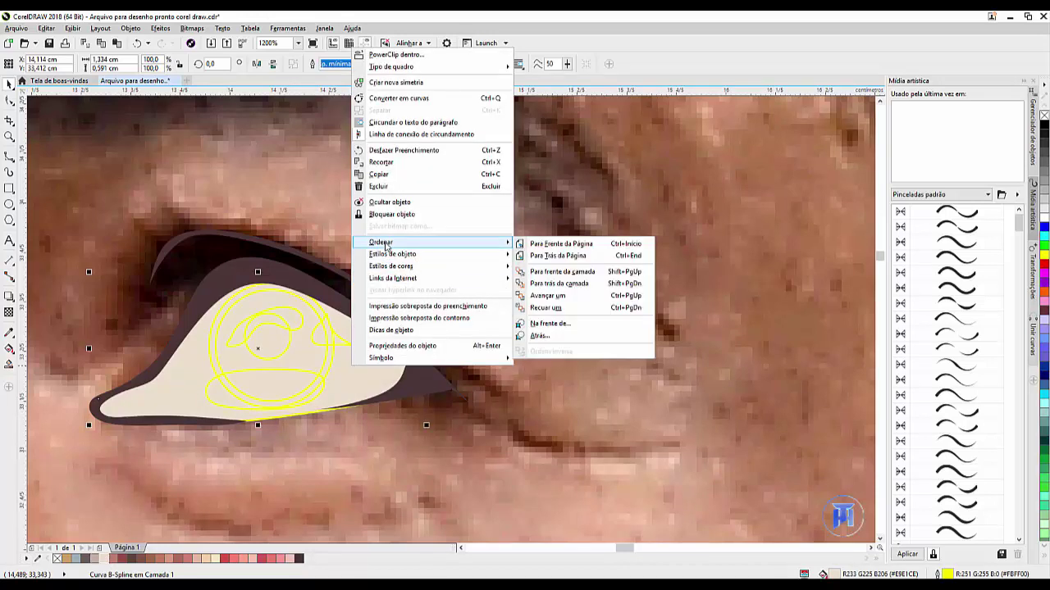
left_click(575, 327)
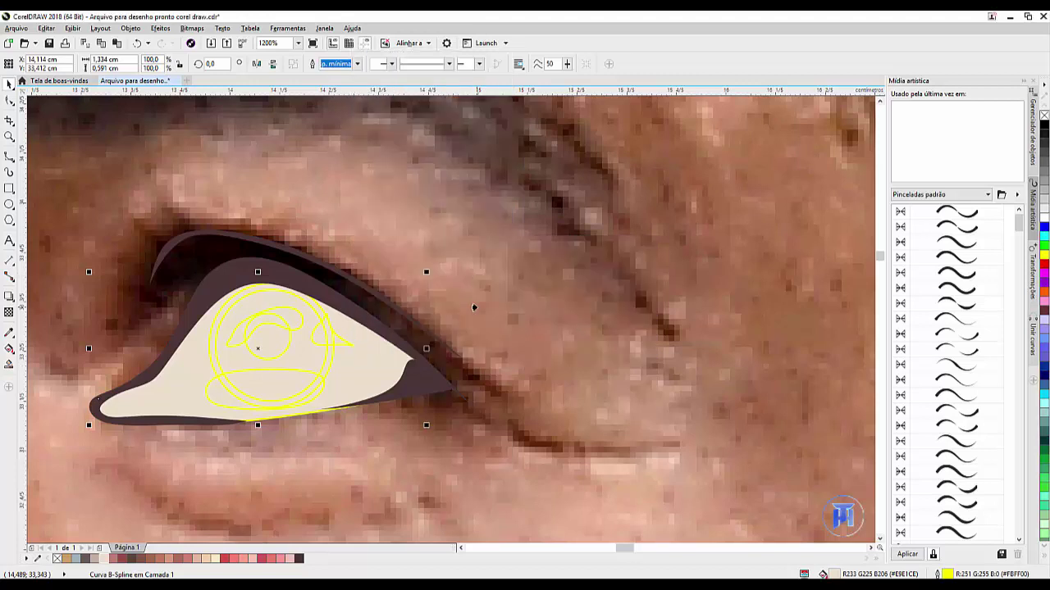
left_click(473, 308)
left_click(297, 444)
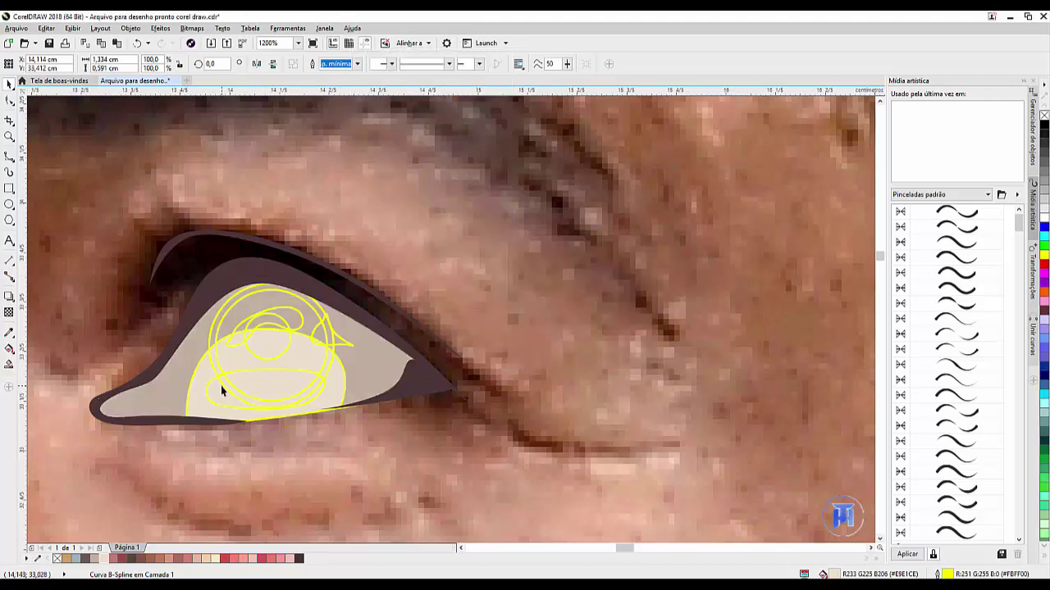
left_click(207, 391)
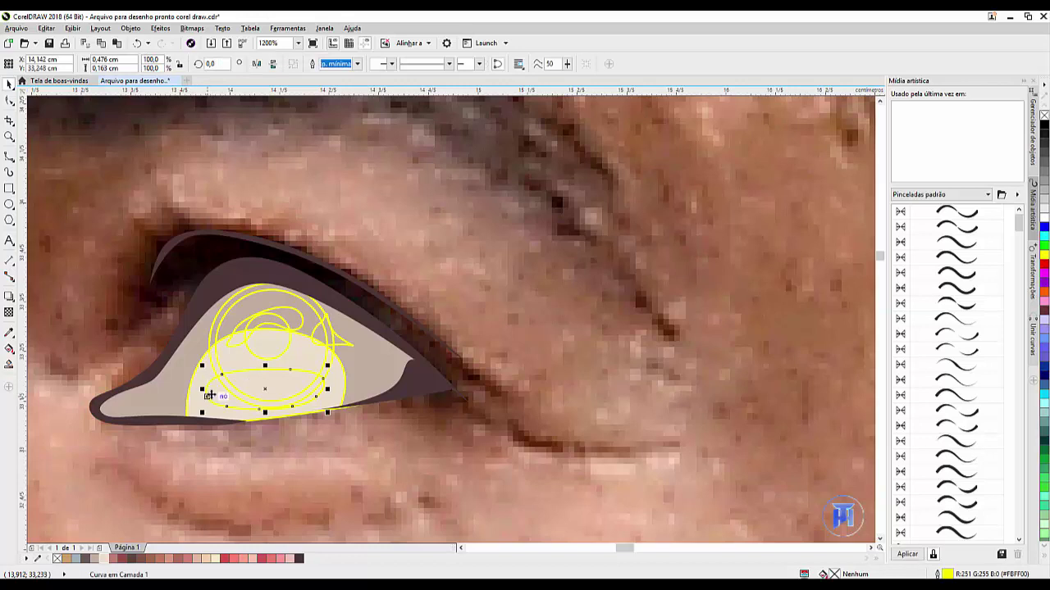
Fill the lower ellipse white and tuck it behind the iris shape with Ordenar > Atrás de...
left_click(1044, 223)
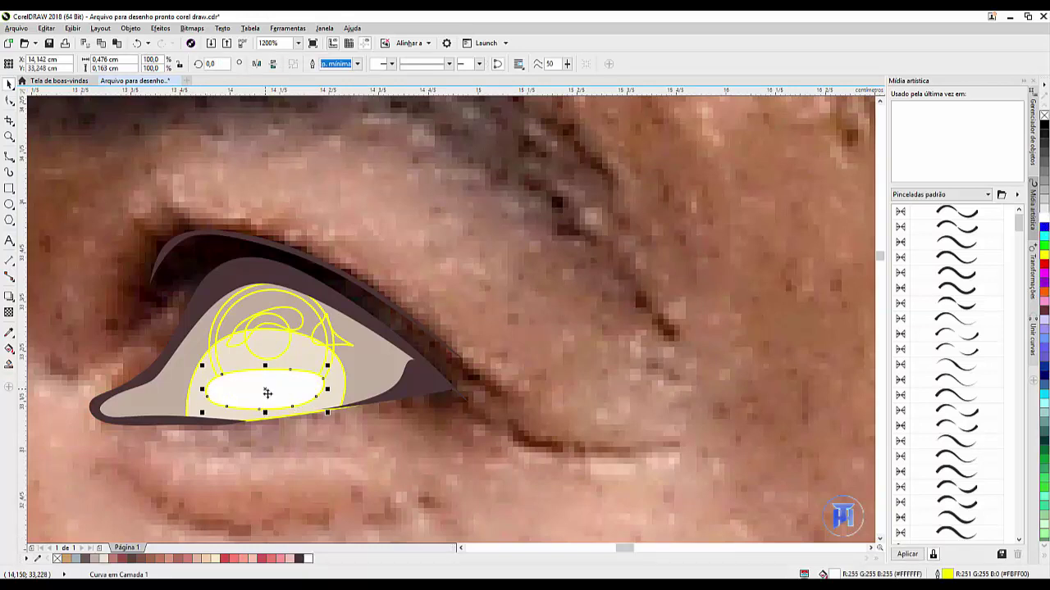
right_click(265, 394)
mouse_move(325, 276)
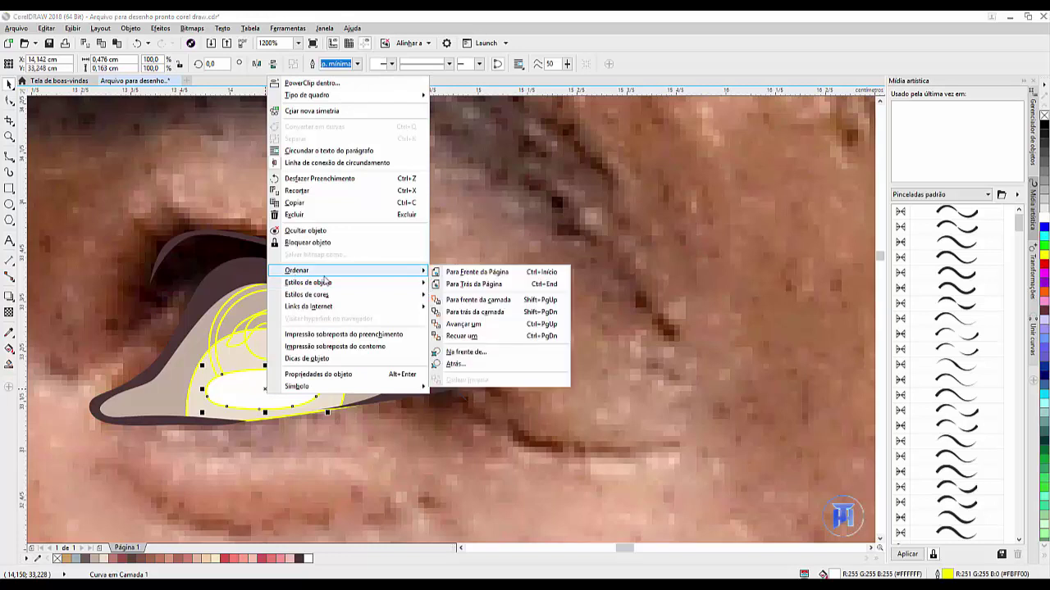
left_click(484, 362)
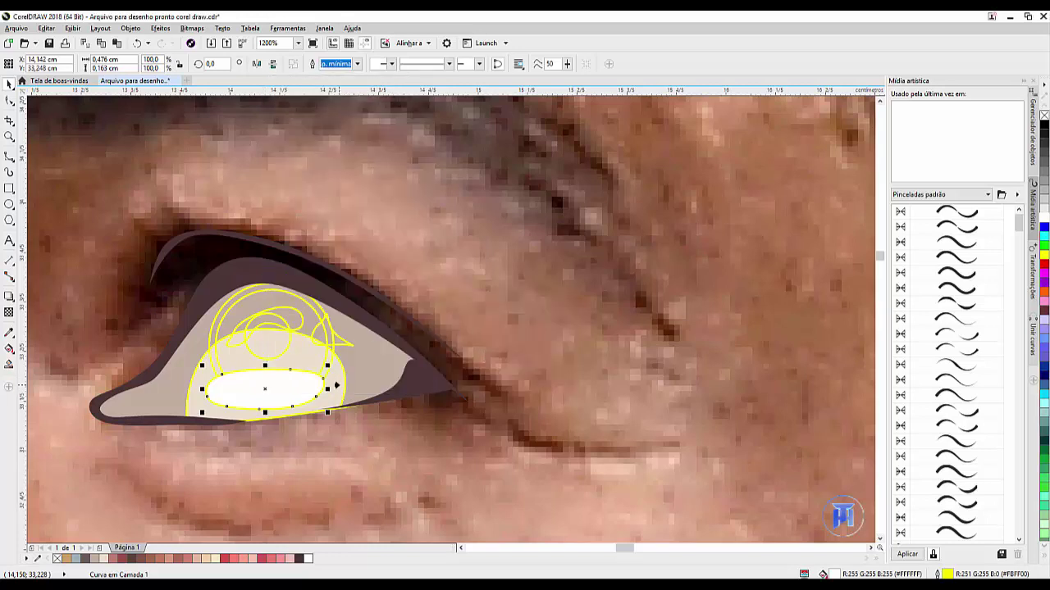
left_click(336, 385)
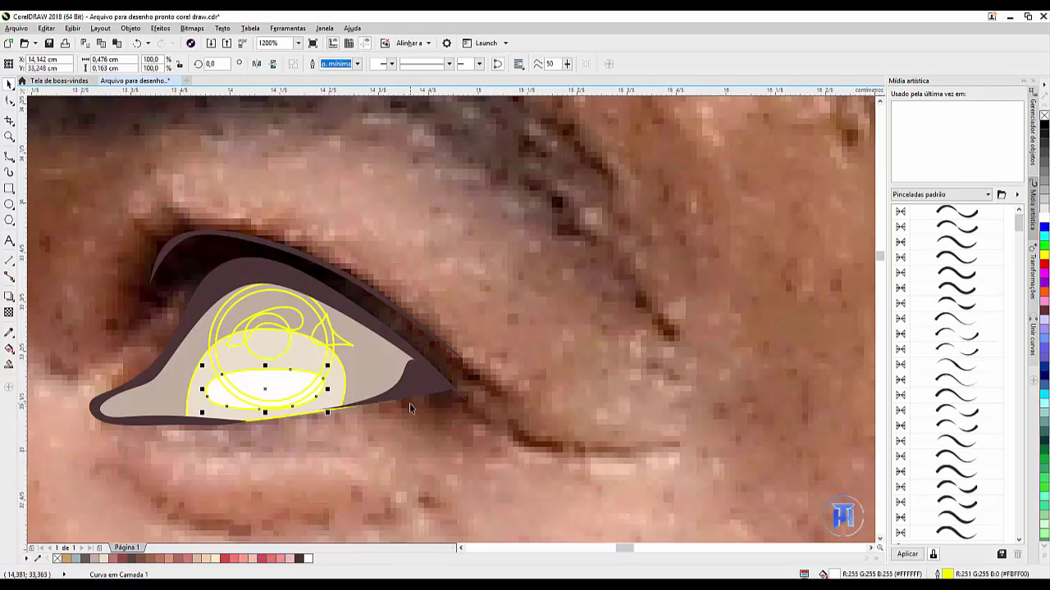
key("Escape")
Give the outer iris circle a dark brown fill and layer it just in front of the eye white
scroll(335, 355, "up", 2)
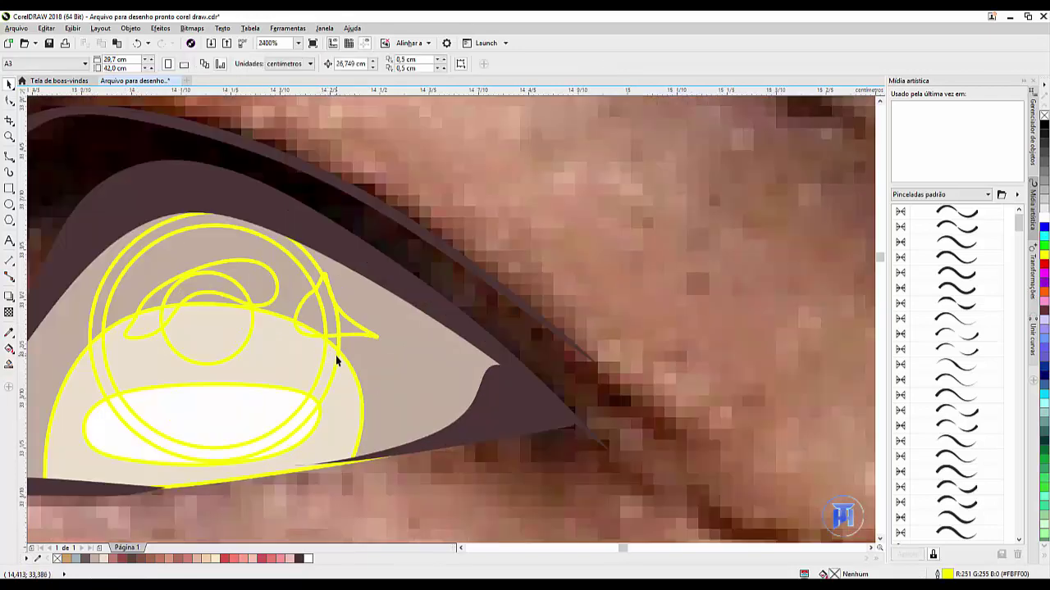
left_click(338, 358)
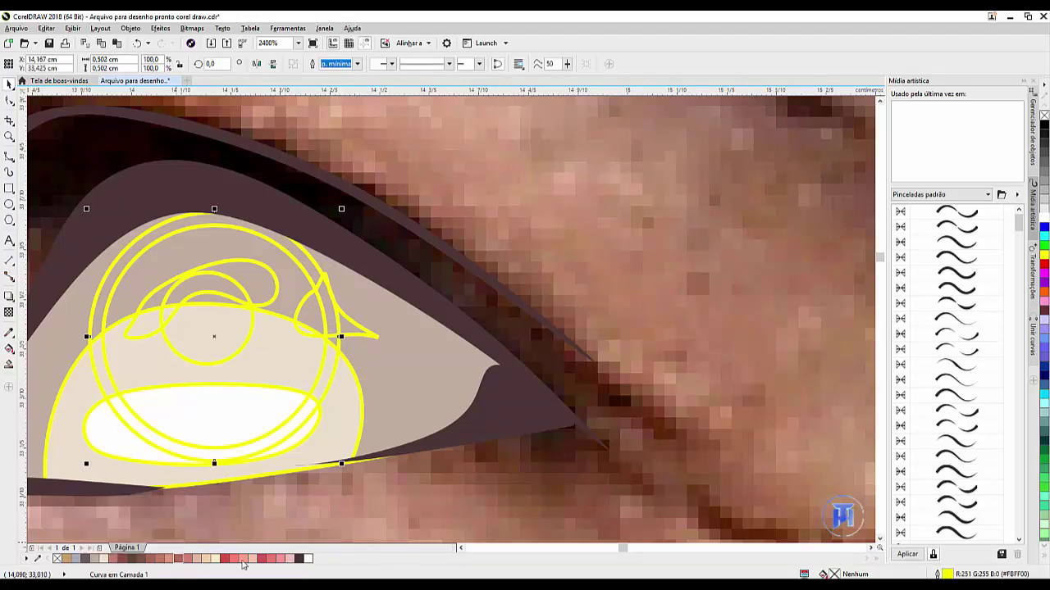
left_click(299, 559)
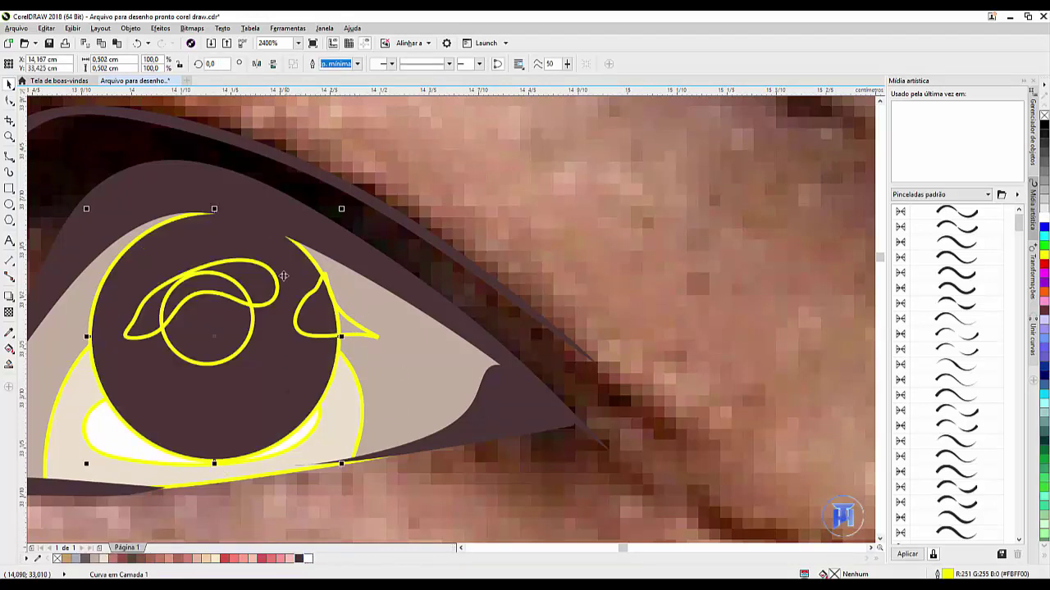
right_click(300, 351)
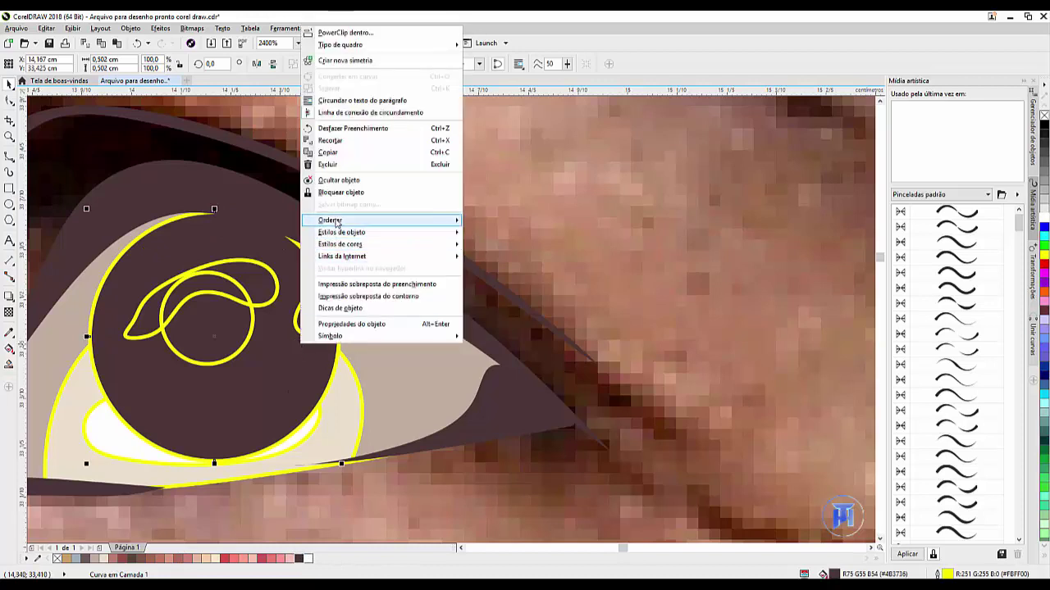
mouse_move(335, 222)
left_click(498, 300)
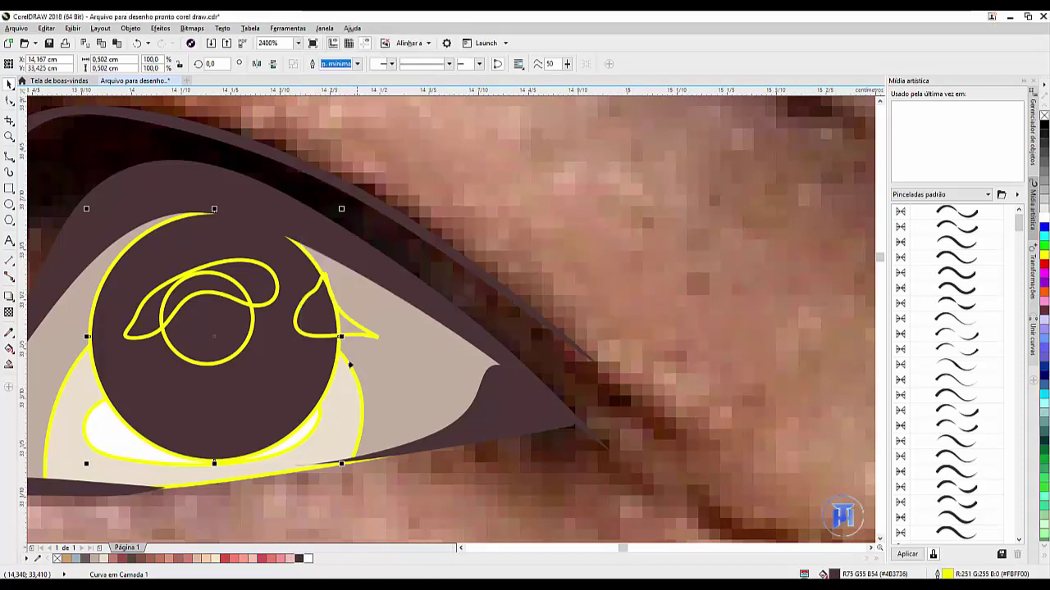
left_click(375, 360)
left_click(215, 329)
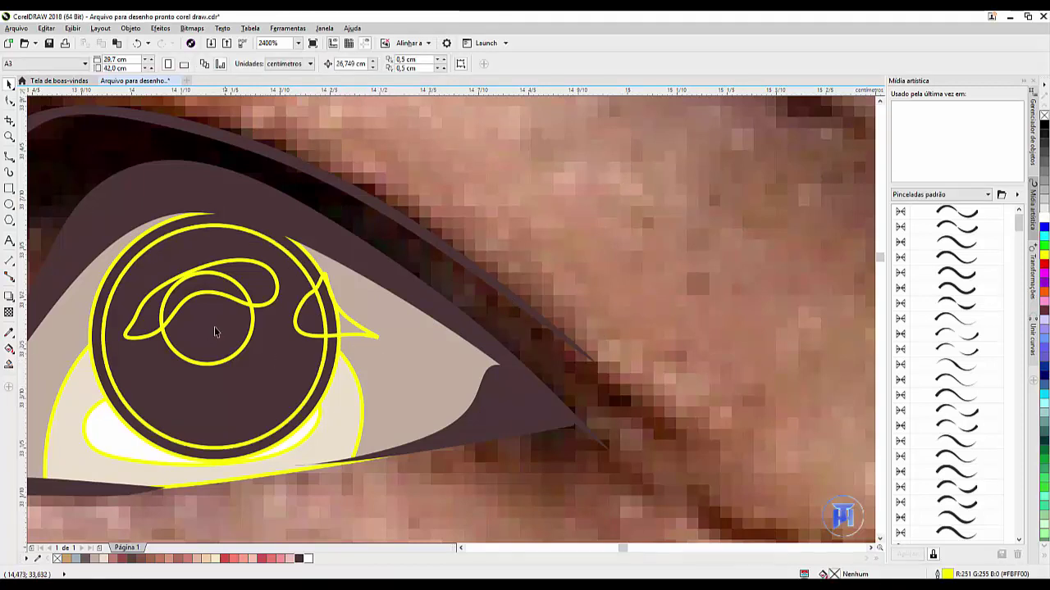
Fill the inner iris grey-blue and the pupil ellipse dark brown
left_click(66, 560)
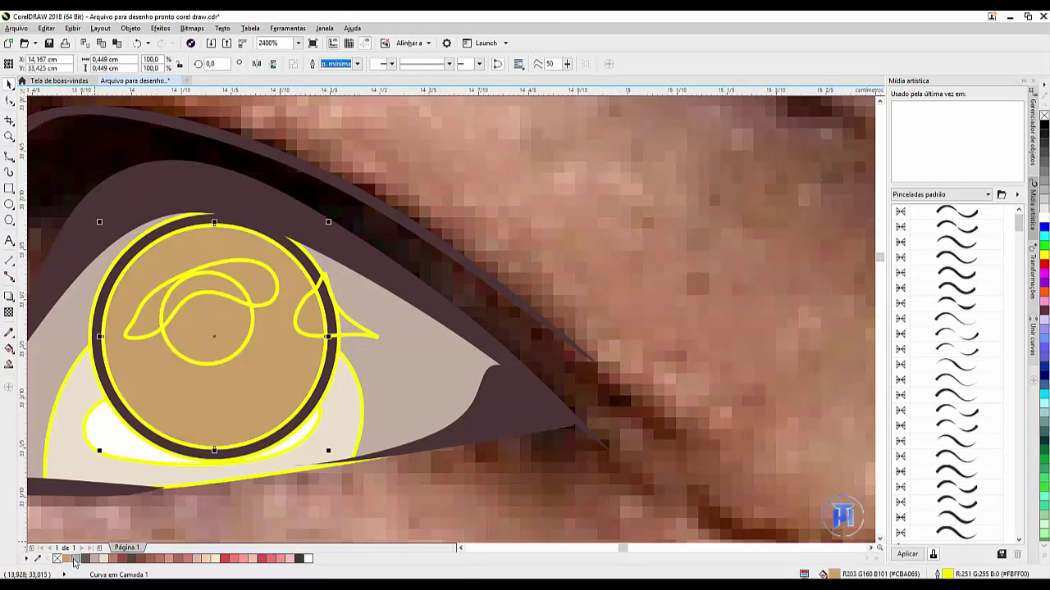
left_click(75, 560)
left_click(594, 223)
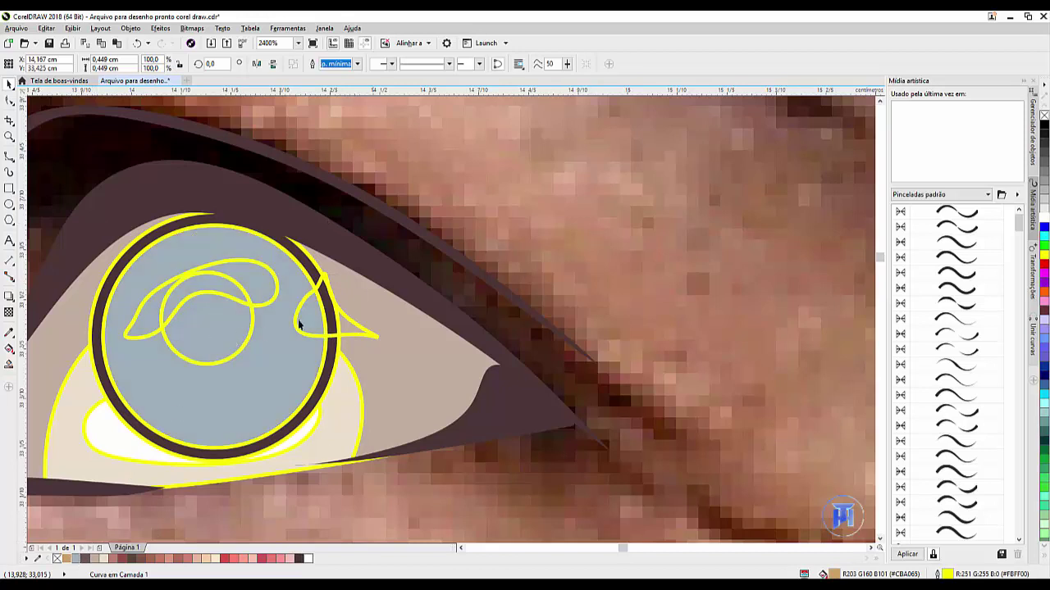
left_click(238, 337)
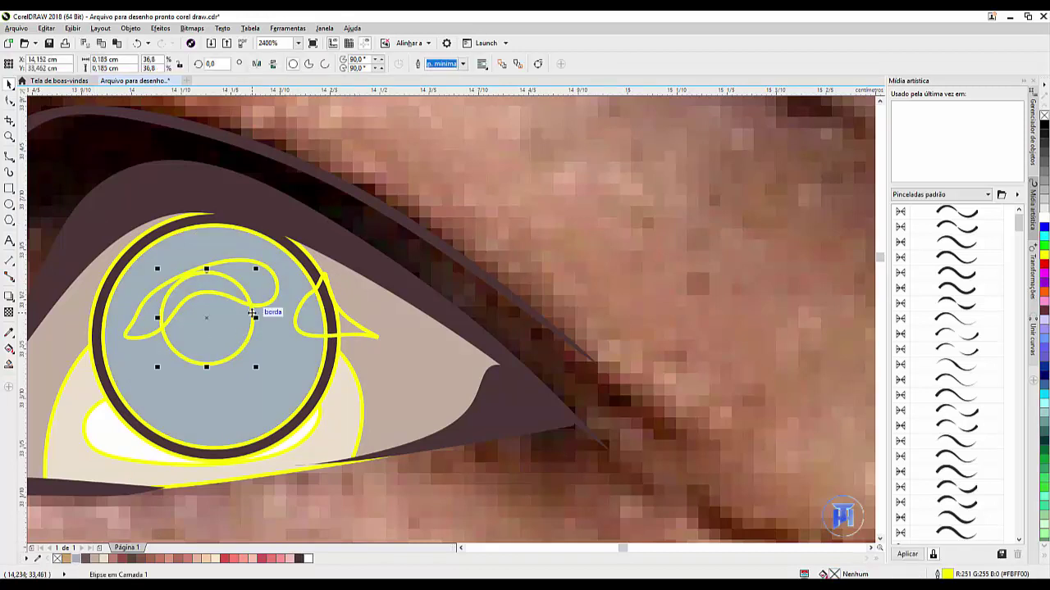
left_click(300, 558)
Fill both highlight shapes, the right-side one and the loop around the pupil, white
left_click(314, 319)
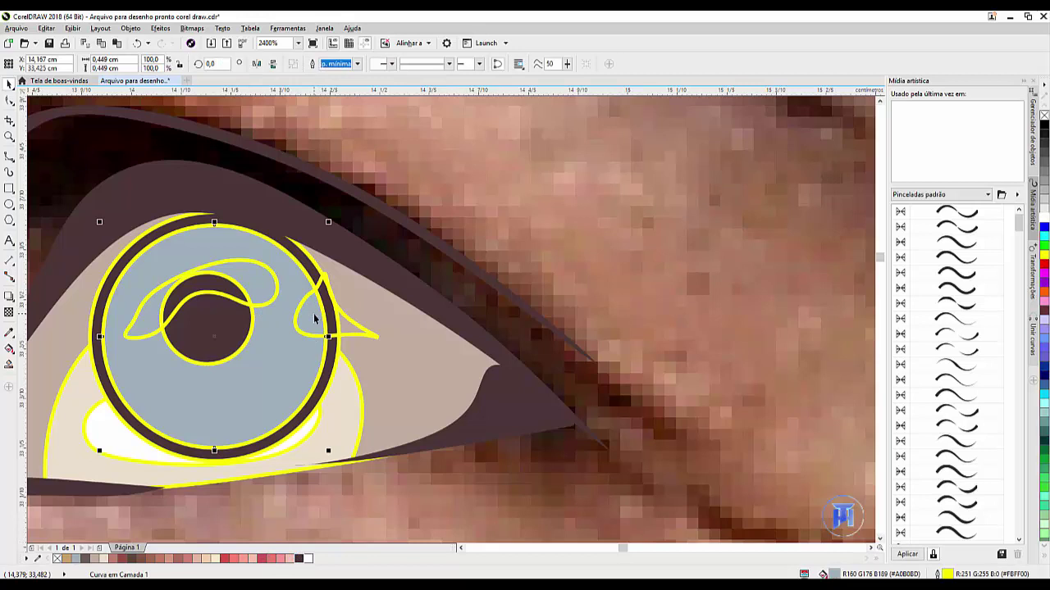
left_click(362, 328)
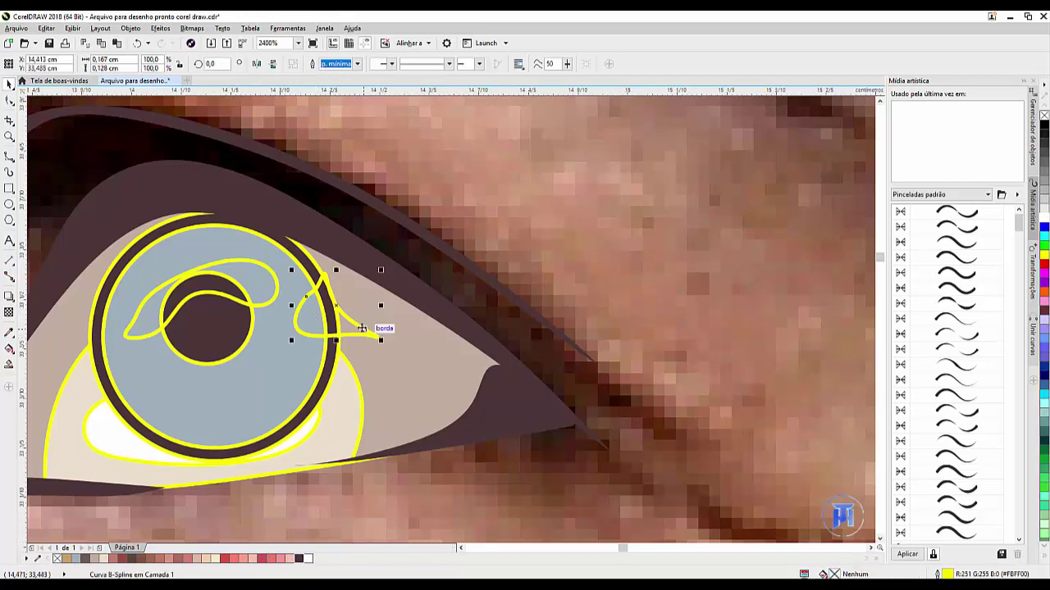
left_click(309, 559)
left_click(137, 319)
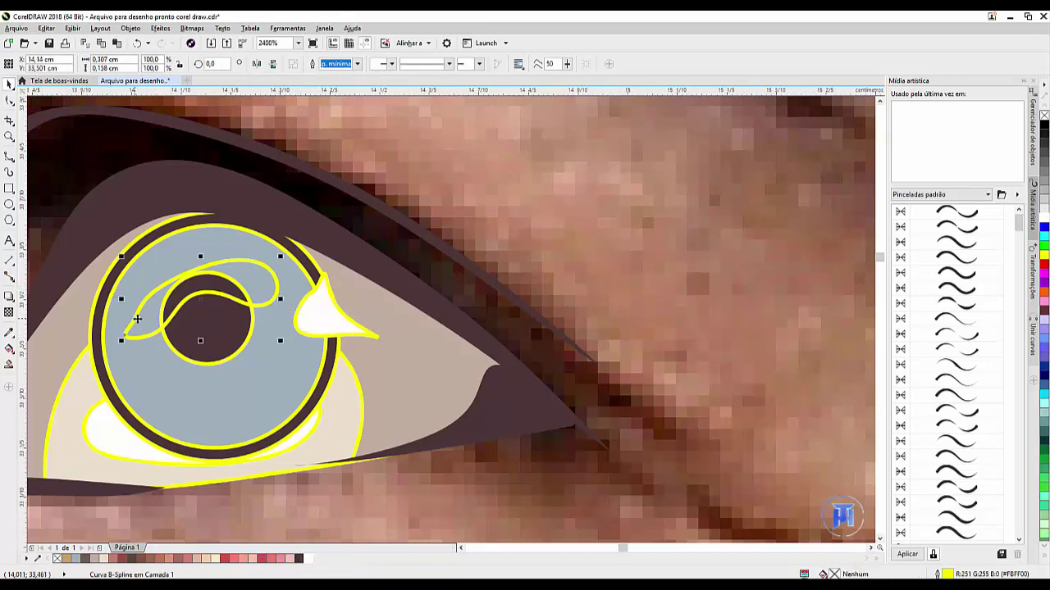
left_click(307, 560)
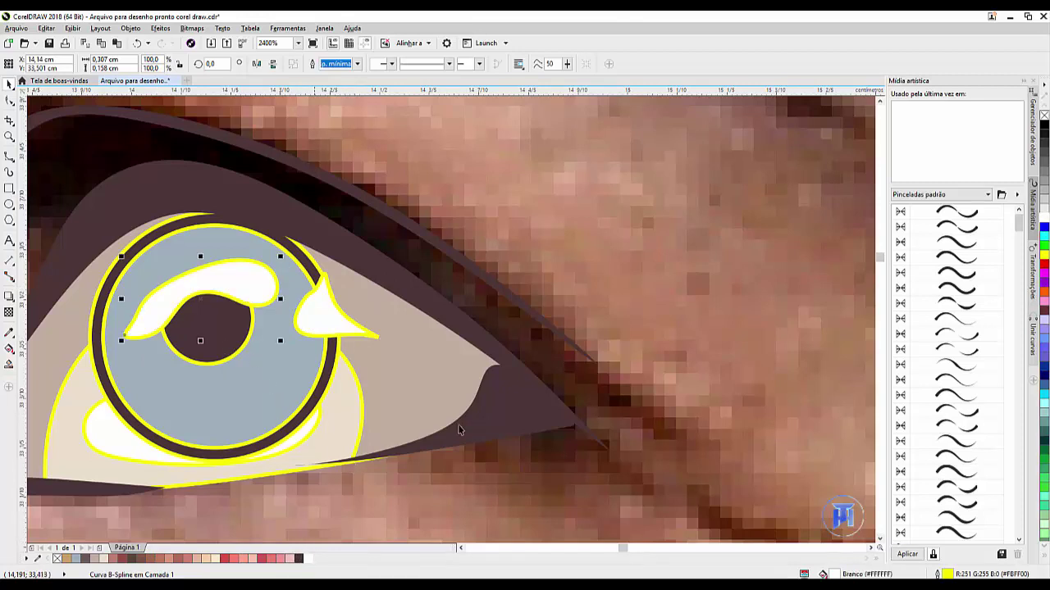
scroll(421, 410, "down", 4)
scroll(300, 389, "up", 3)
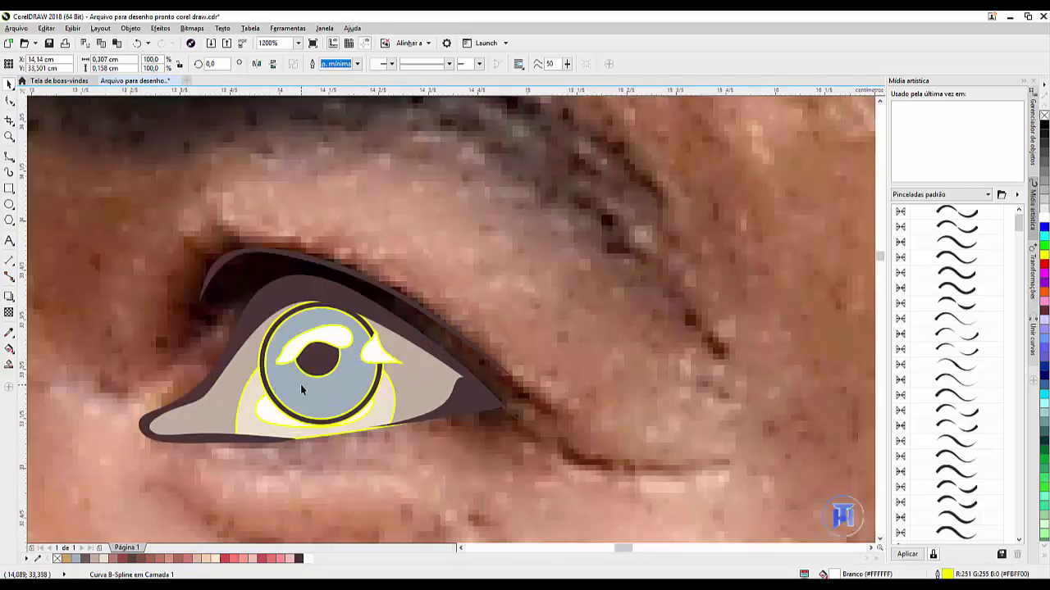
Apply a vertical linear transparency to the grey-blue iris, running from its bottom toward the pupil
left_click(300, 384)
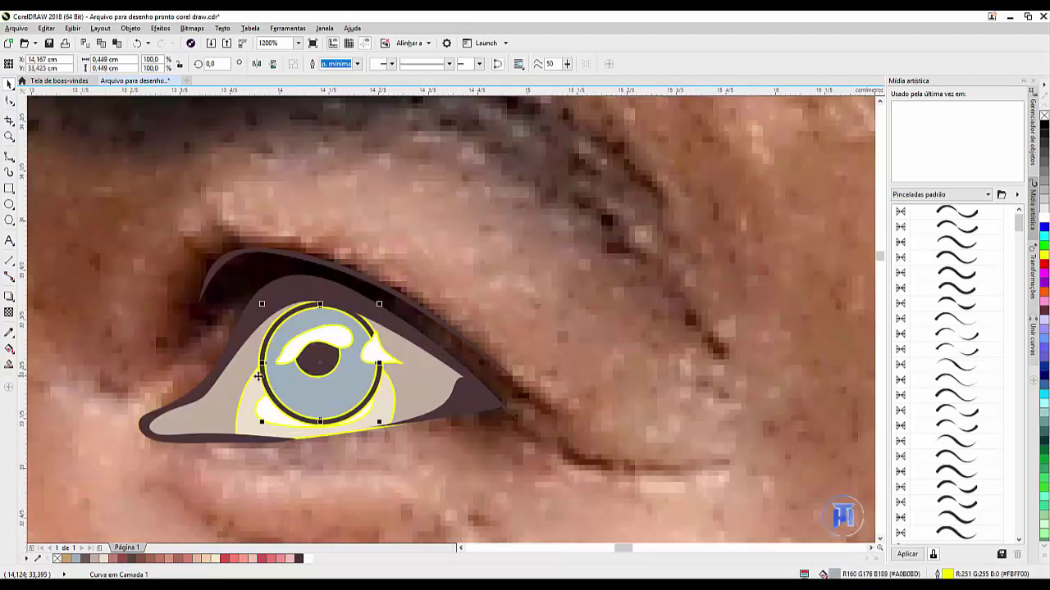
left_click(9, 314)
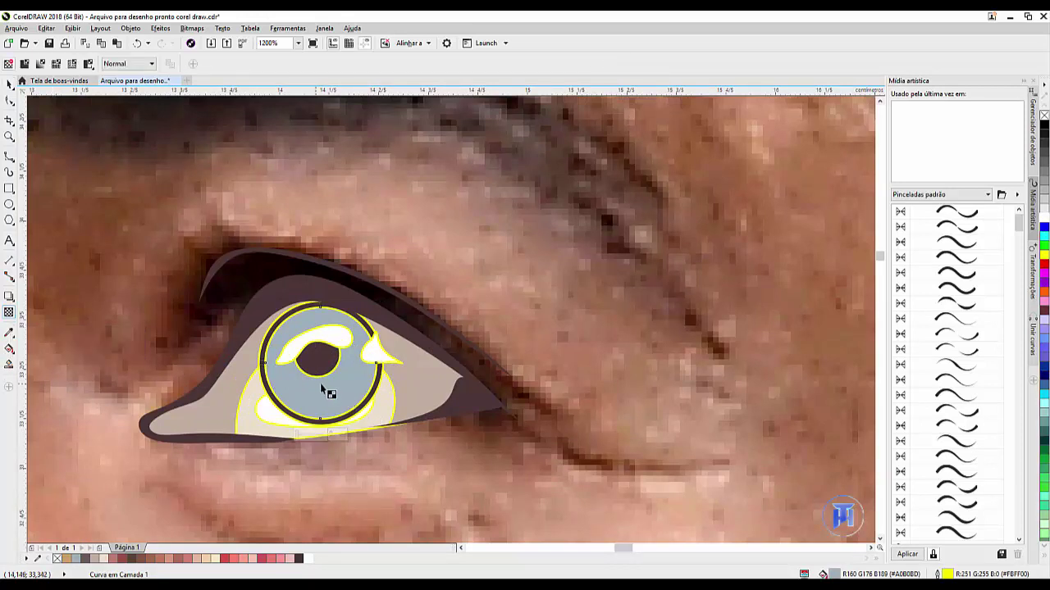
left_click_drag(321, 386, 318, 314)
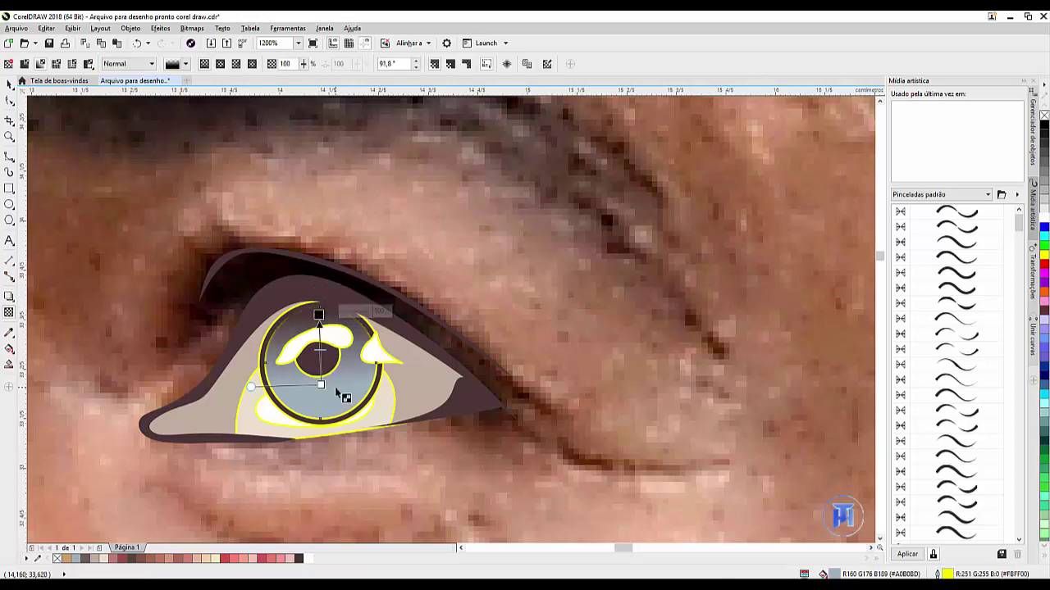
left_click_drag(320, 385, 319, 402)
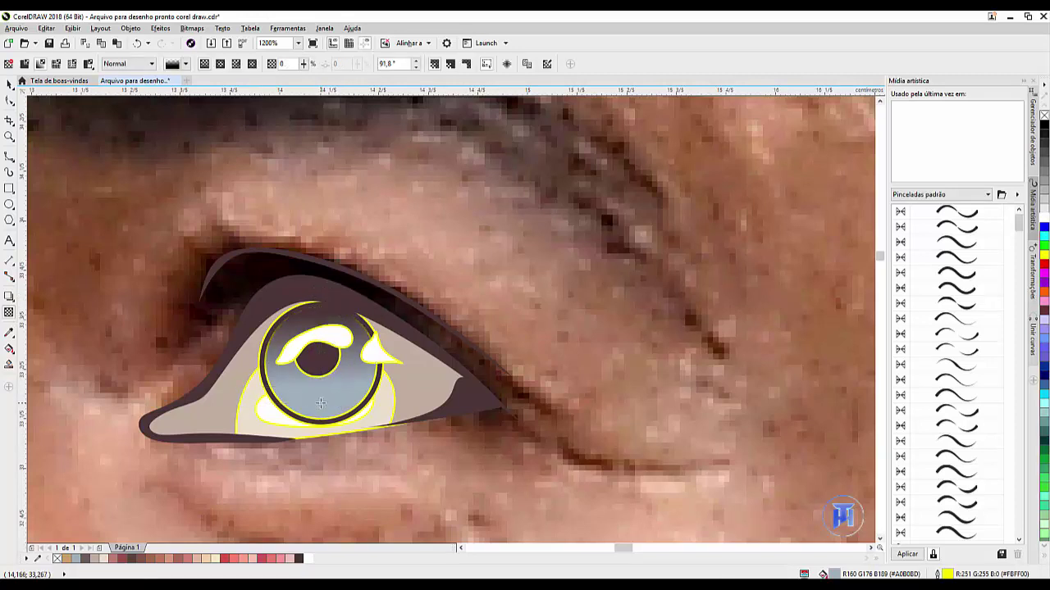
left_click_drag(318, 314, 320, 326)
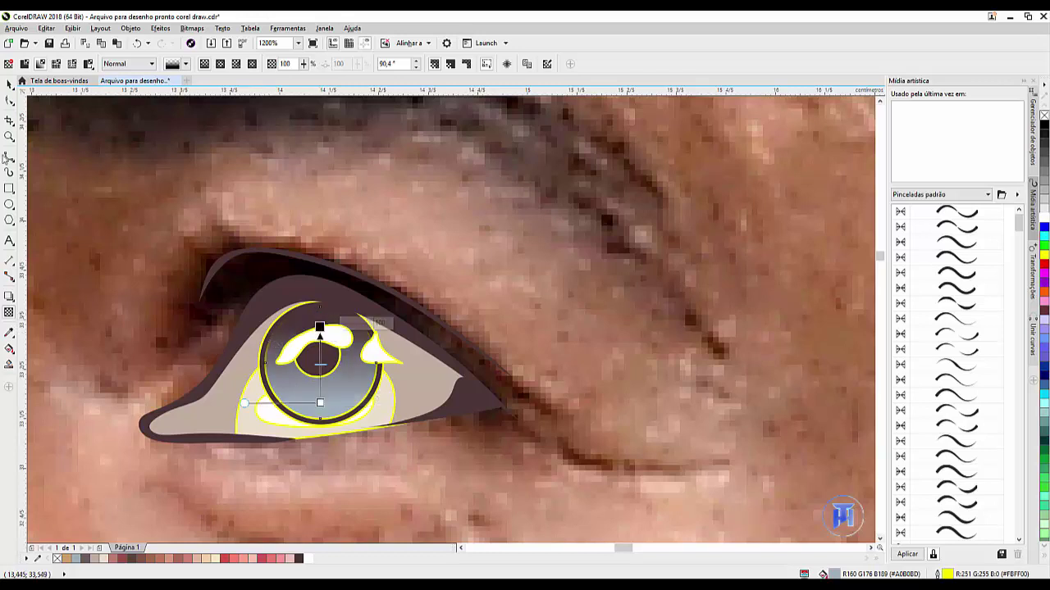
Marquee-select all the eye shapes together
left_click(10, 86)
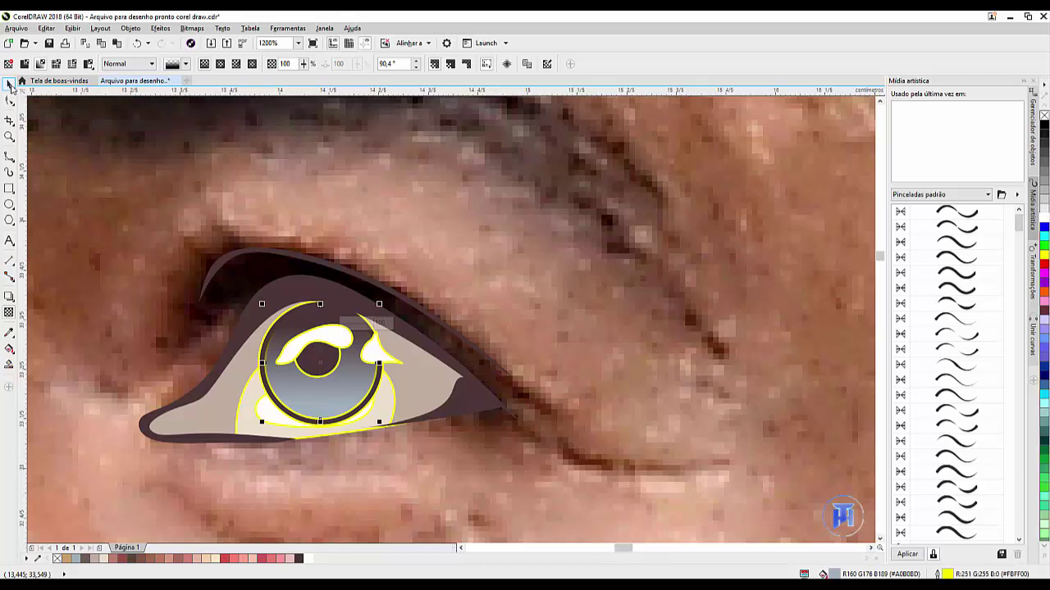
left_click(101, 264)
left_click_drag(622, 511, 640, 512)
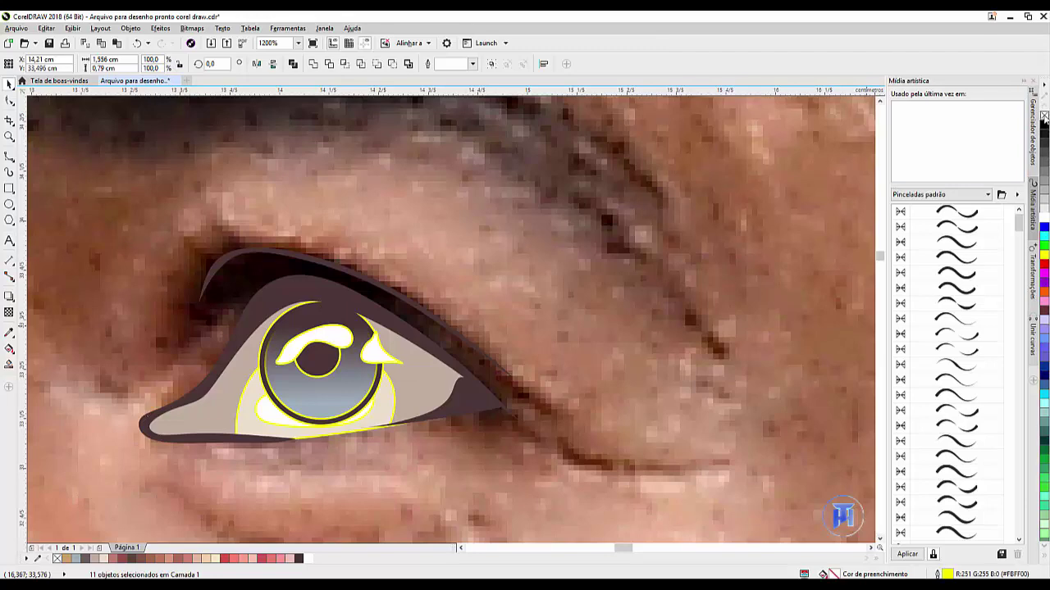
Draw a closed B-spline tear-duct shape around the eye's inner corner
left_click(465, 297)
scroll(508, 240, "down", 4)
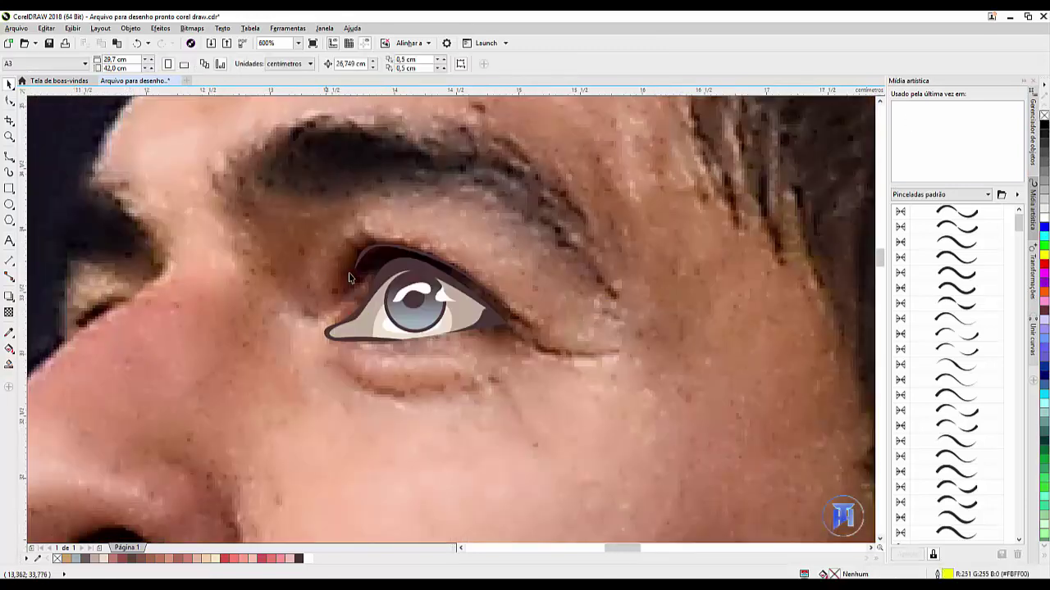
scroll(413, 373, "up", 4)
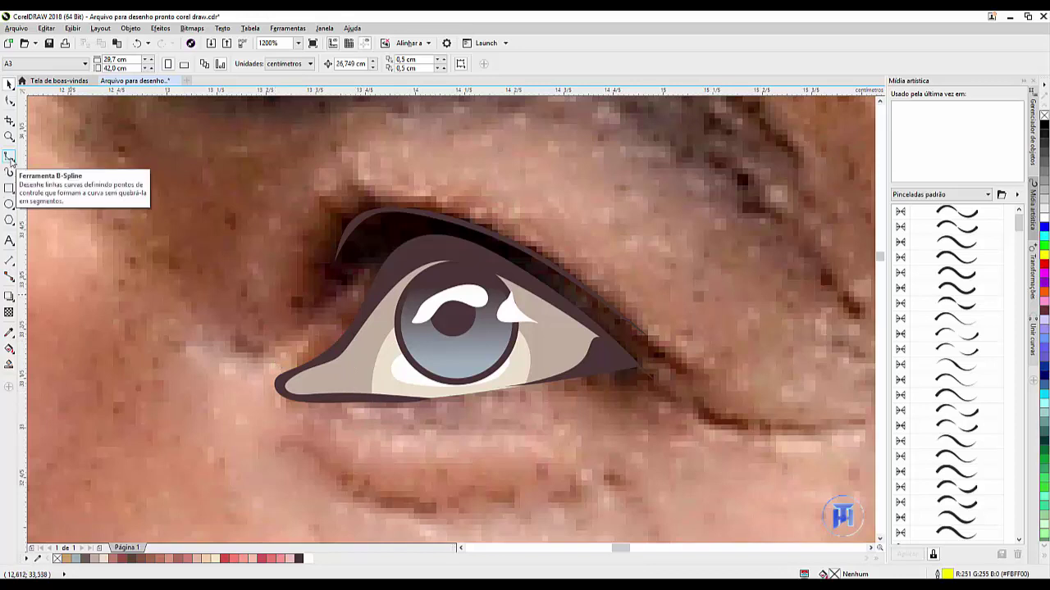
left_click(10, 159)
left_click(351, 305)
left_click(340, 381)
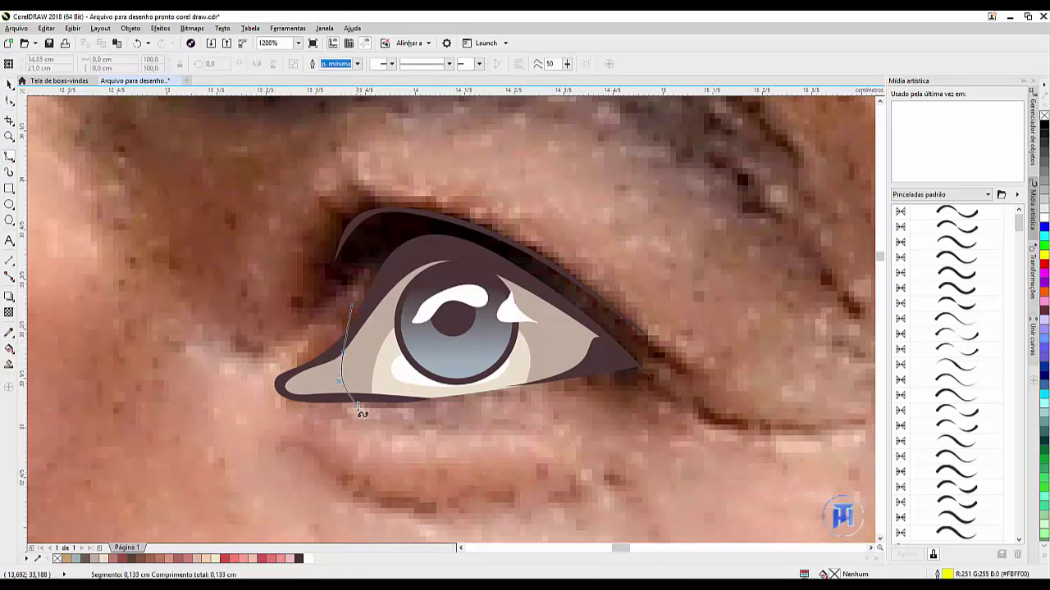
left_click(365, 411)
left_click(332, 410)
left_click(339, 373)
left_click(332, 326)
left_click(343, 314)
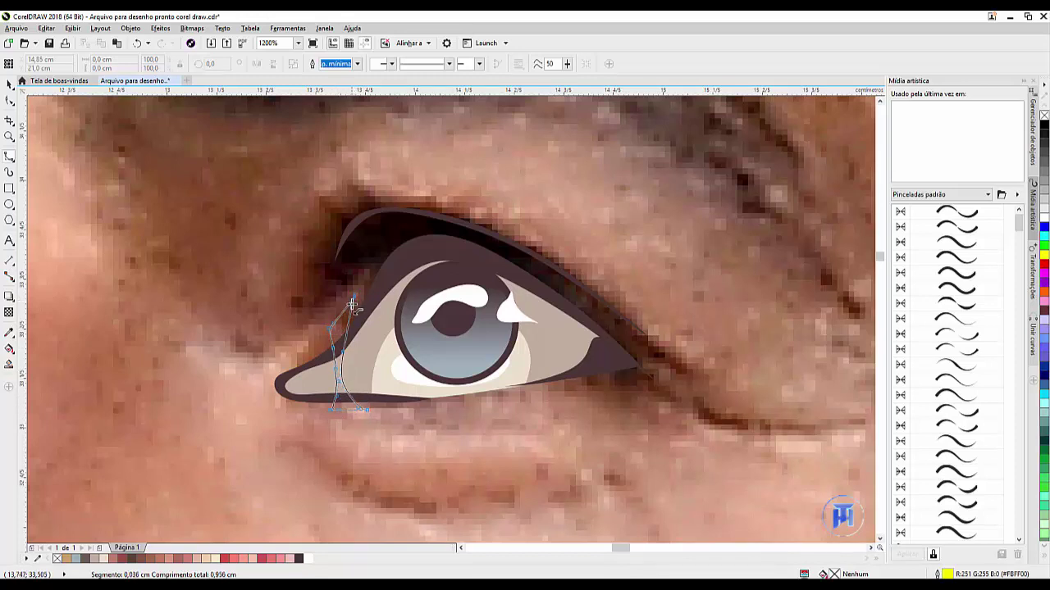
left_click(354, 298)
Intersect the tear-duct curve with the eye outline and delete the helper curve
left_click(10, 86)
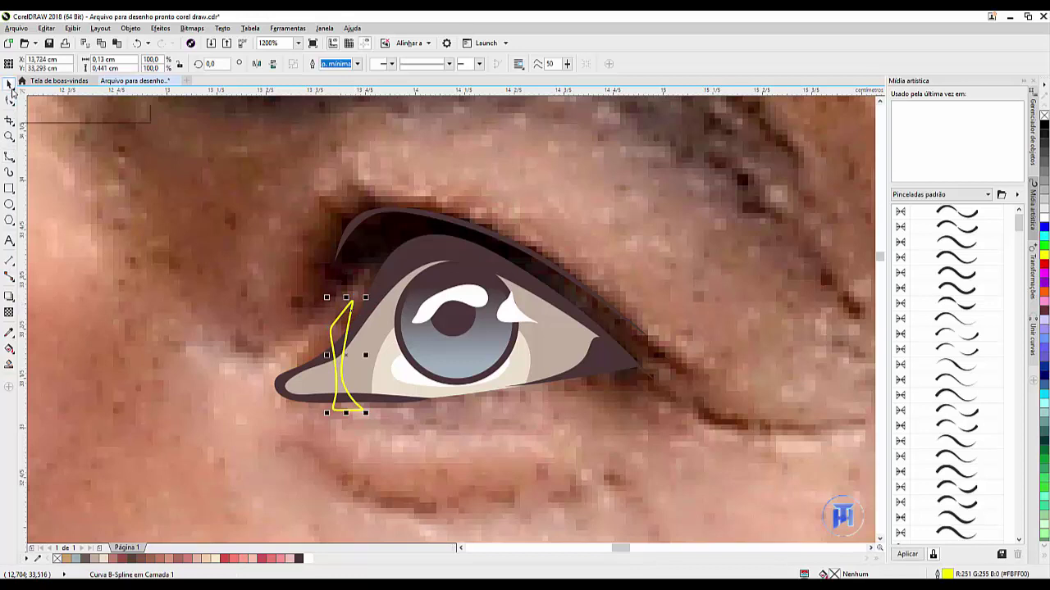
left_click(320, 375, "shift")
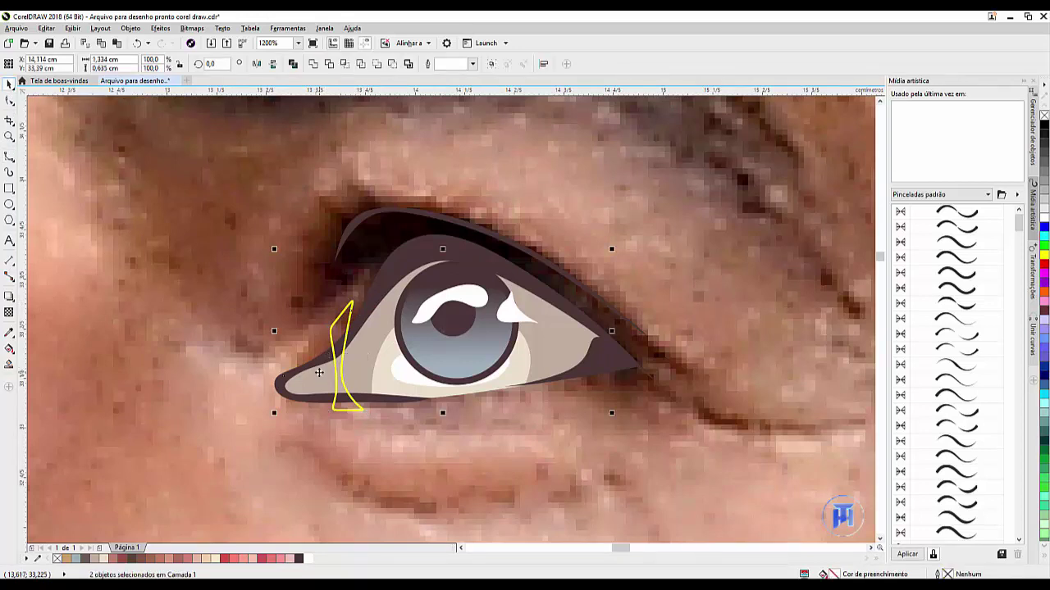
left_click(345, 65)
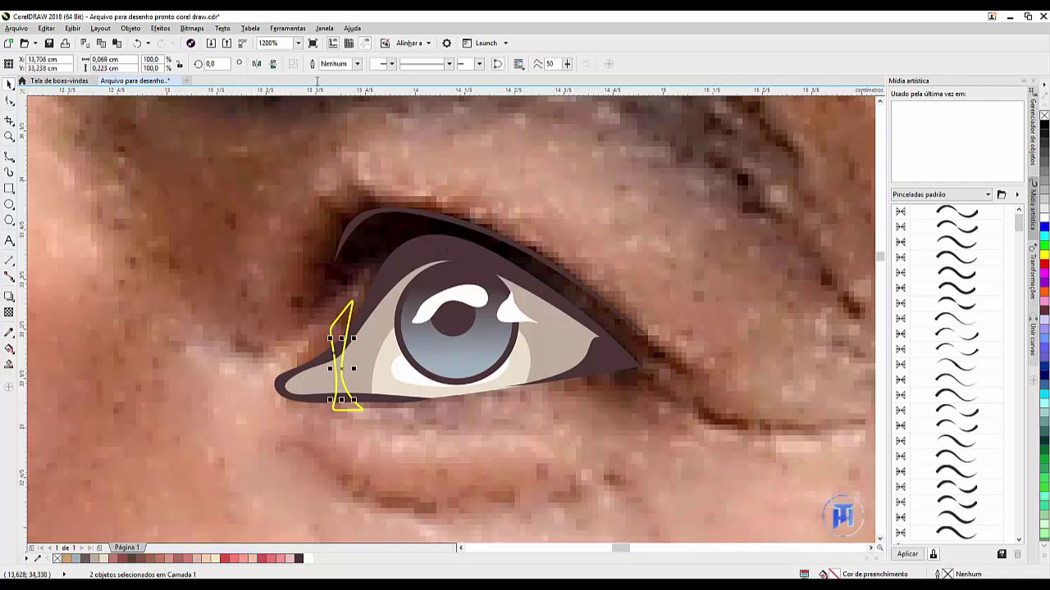
left_click(342, 317)
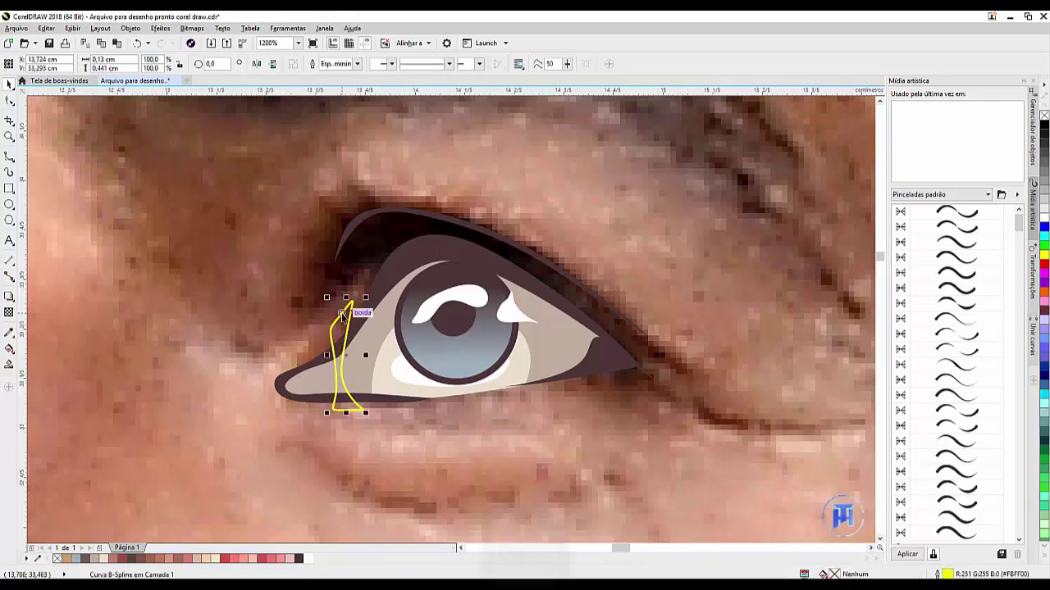
key("Delete")
Give the small inner-corner piece a black outline
left_click(346, 363)
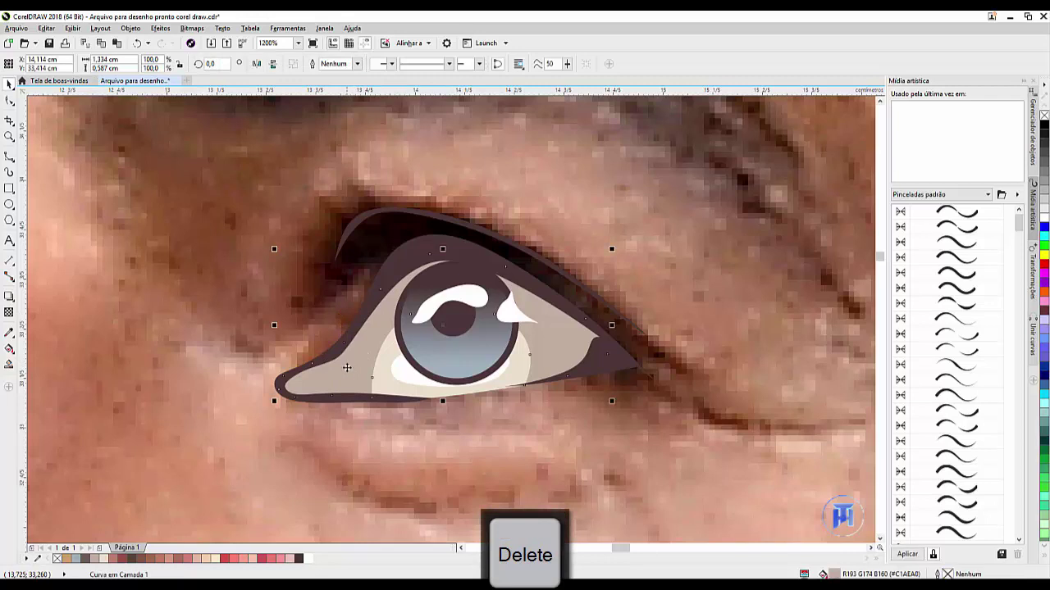
key("Escape")
left_click(340, 365)
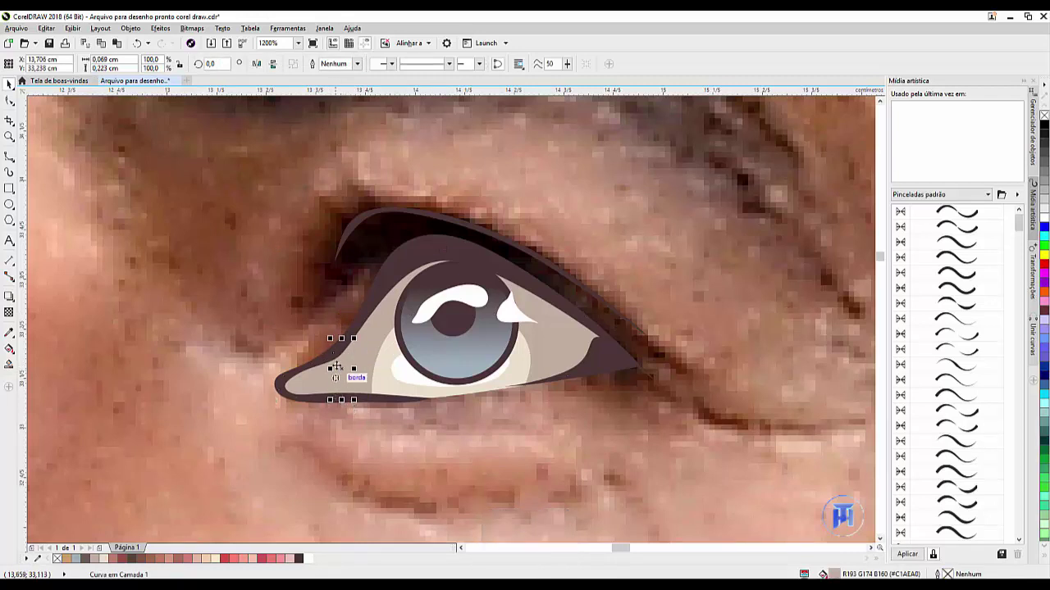
right_click(300, 558)
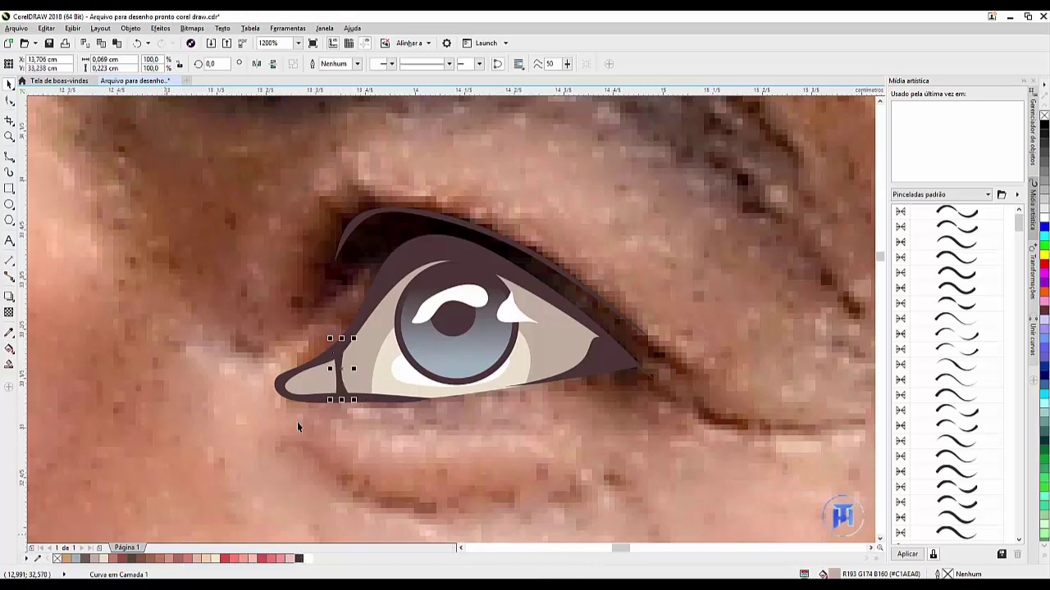
key("Escape")
Draw a B-spline around the eye's lower edge and inner corner
left_click(10, 163)
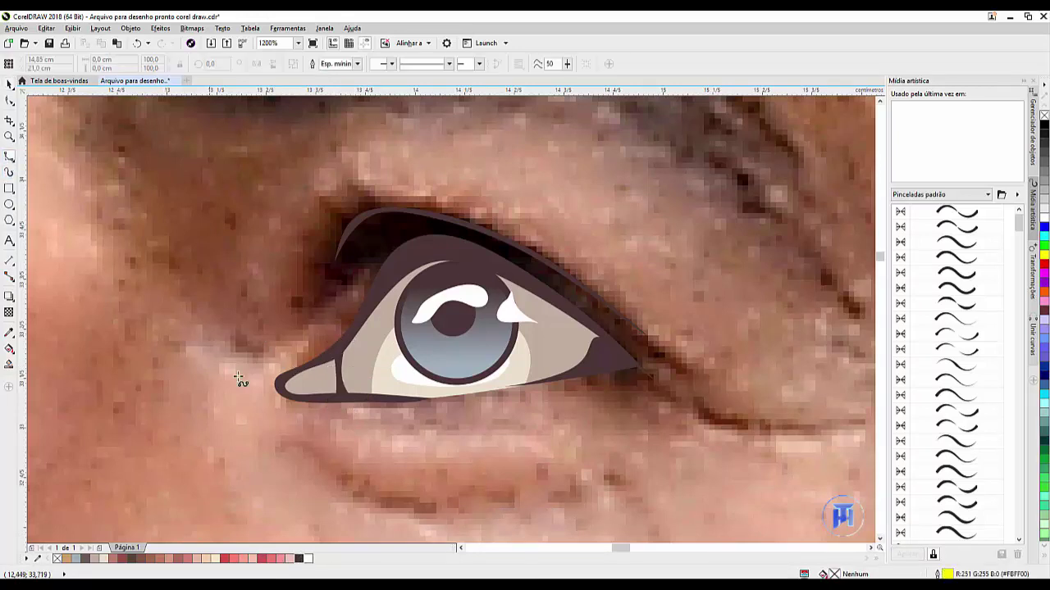
left_click(374, 396)
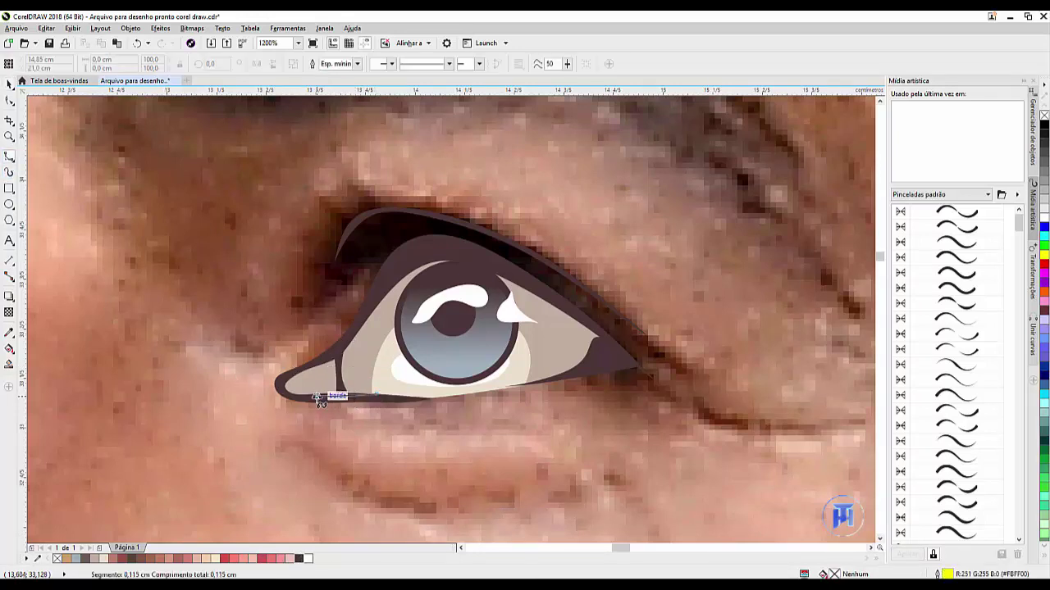
left_click(322, 399)
left_click(279, 385)
left_click(289, 377)
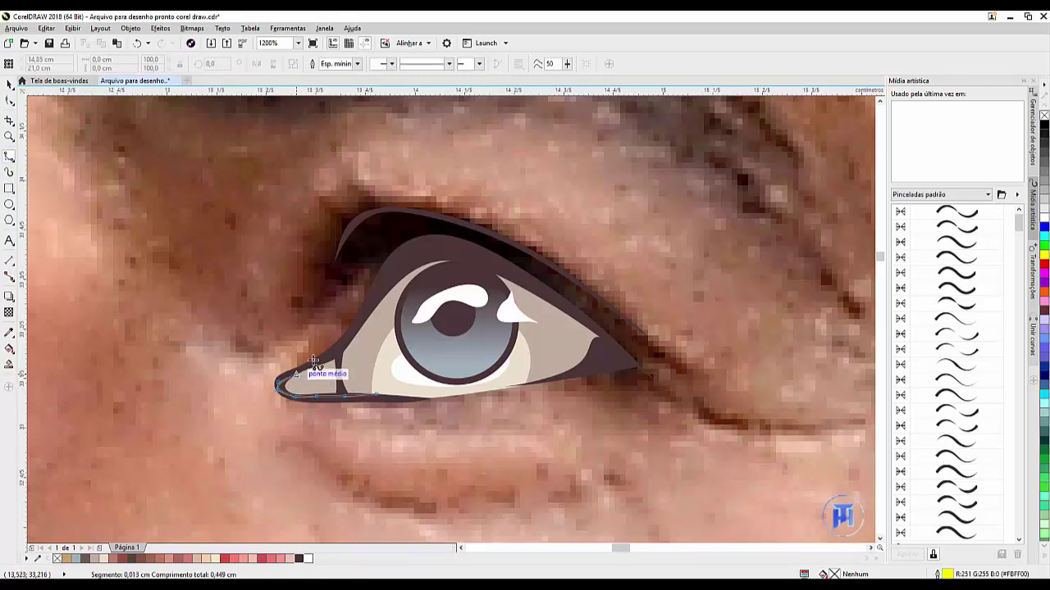
left_click(317, 363)
left_click(345, 348)
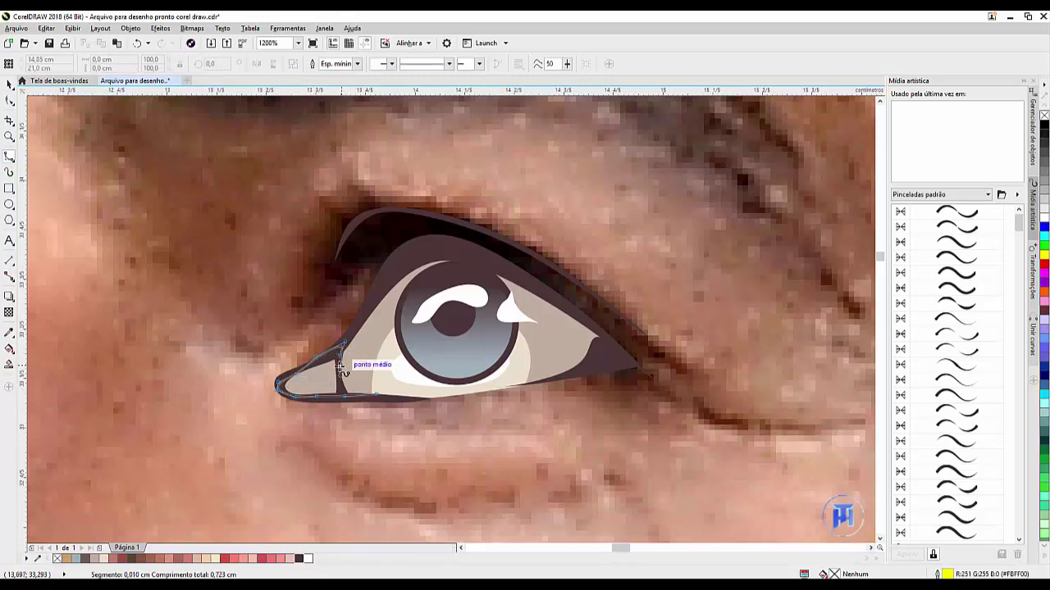
left_click(345, 397)
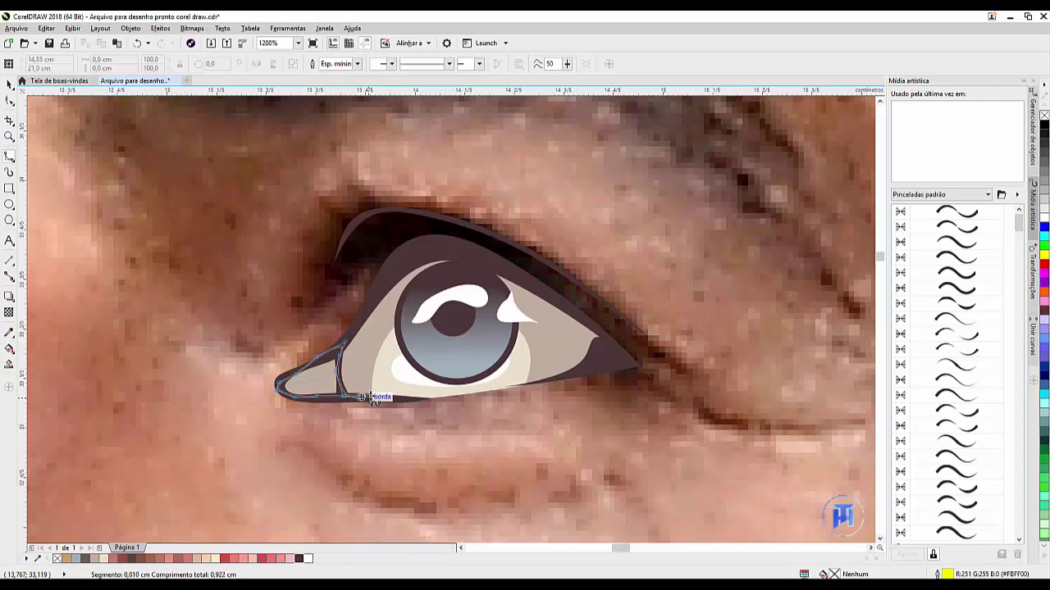
double_click(371, 398)
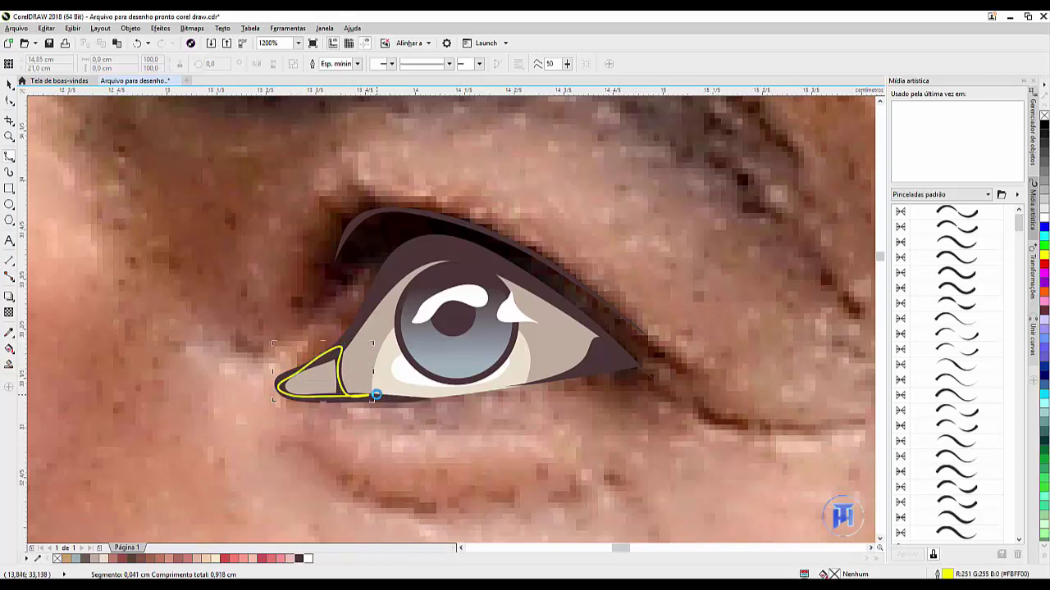
Intersect the curve with the eye shape, then move aside and delete the helper curve
left_click(9, 84)
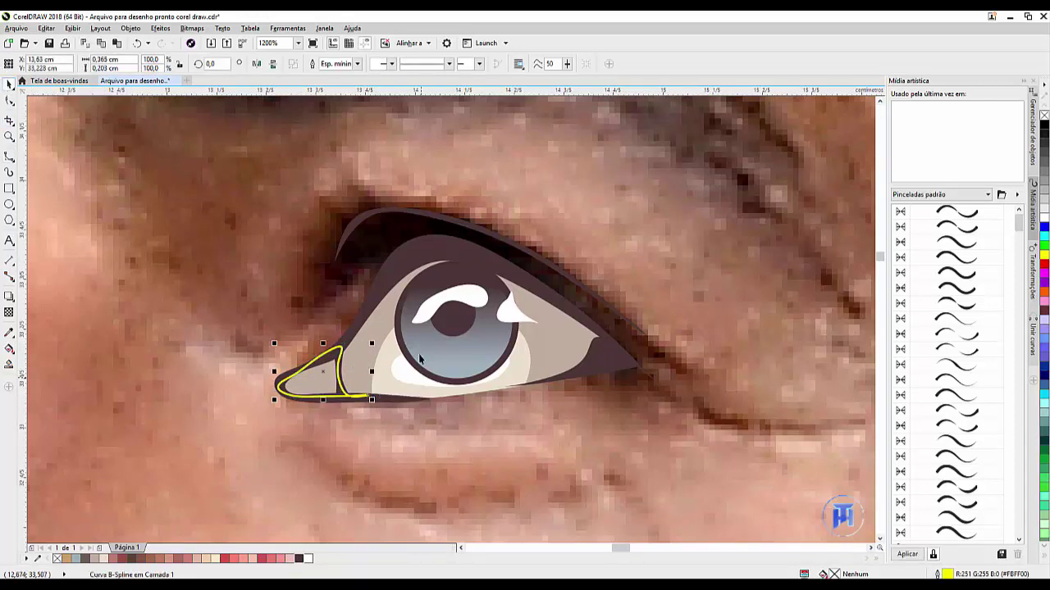
left_click(382, 328, "shift")
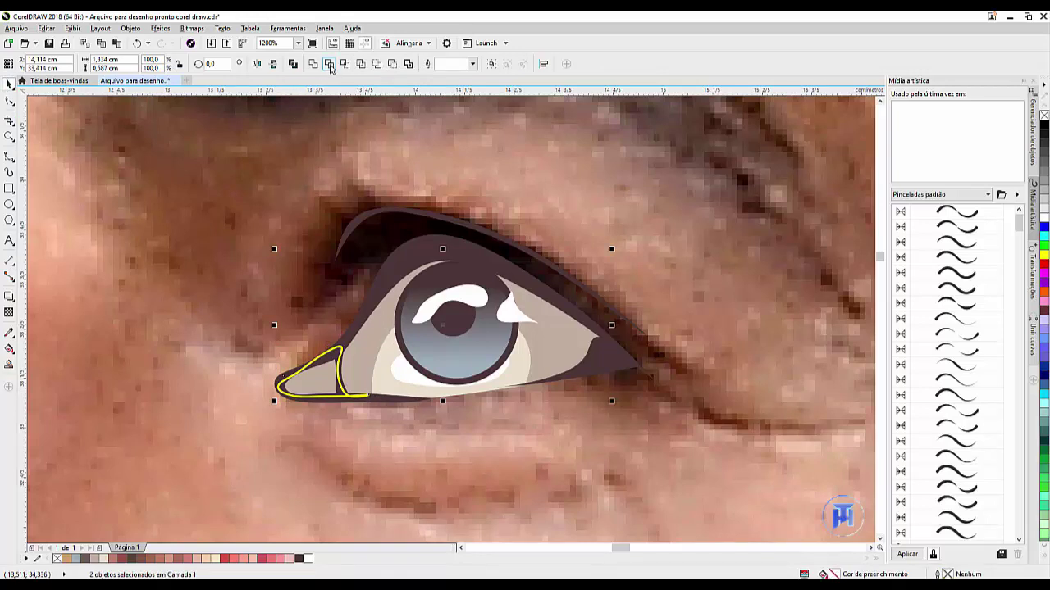
left_click(202, 394)
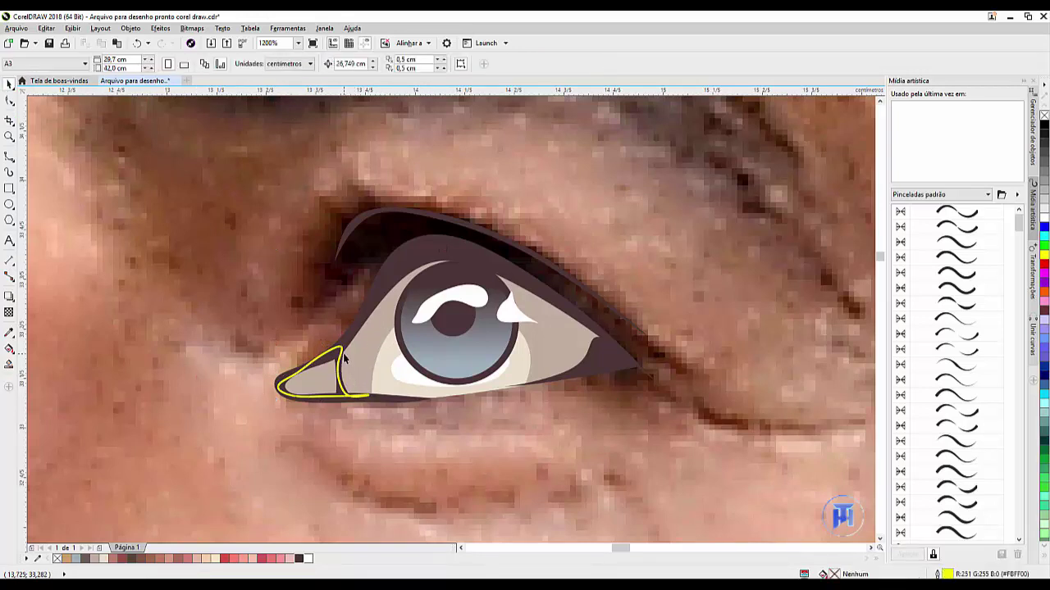
left_click_drag(343, 353, 189, 282)
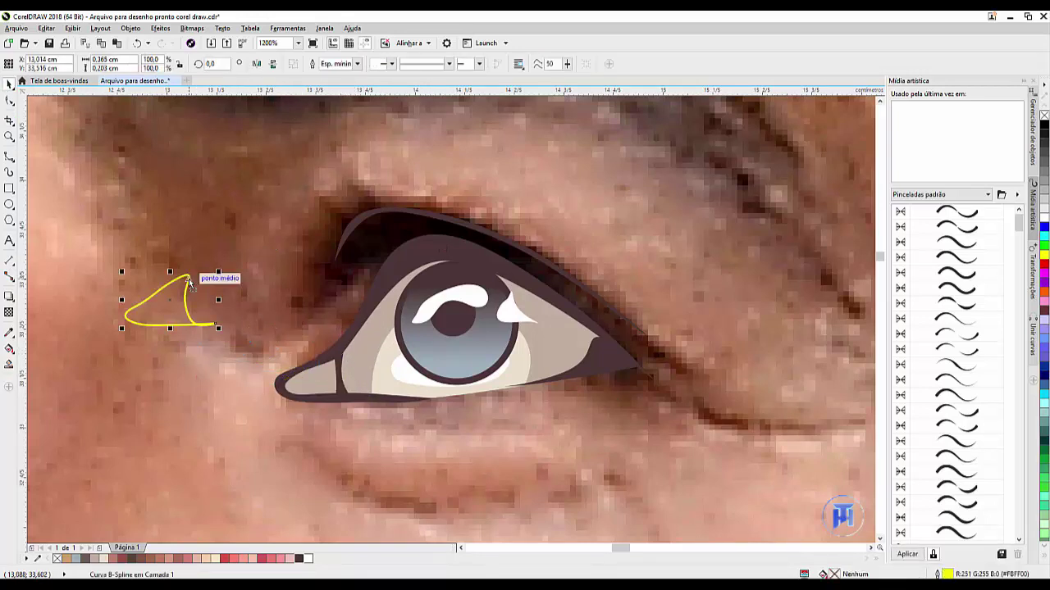
key("Delete")
Fill the new inner-corner tear-duct piece red
left_click(320, 382)
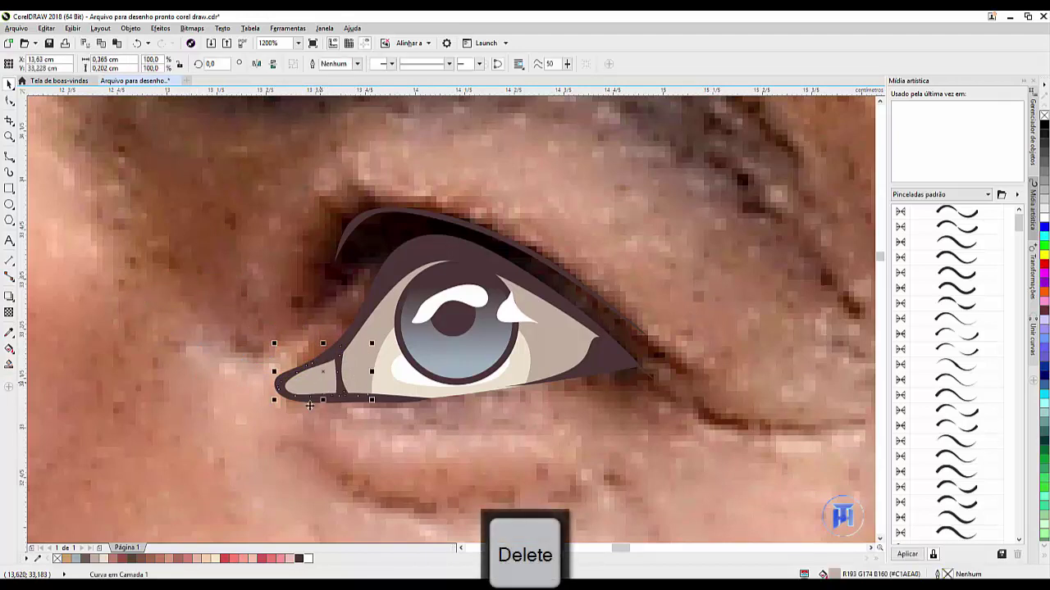
left_click(226, 559)
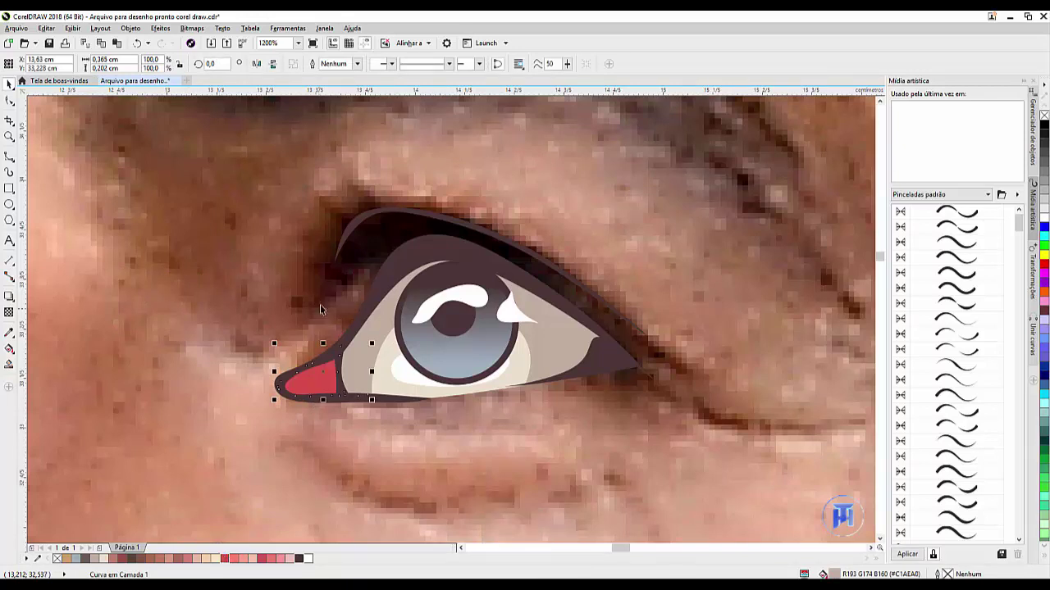
key("Escape")
left_click(9, 159)
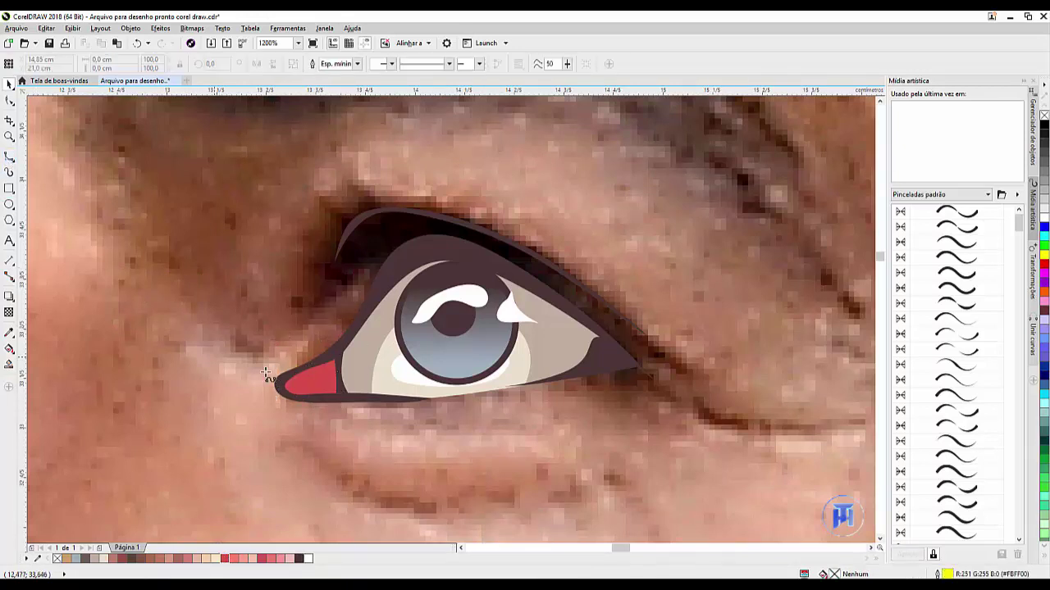
left_click(259, 378)
Draw a closed B-spline loop around the lower part of the red tear duct
left_click(278, 388)
left_click(348, 379)
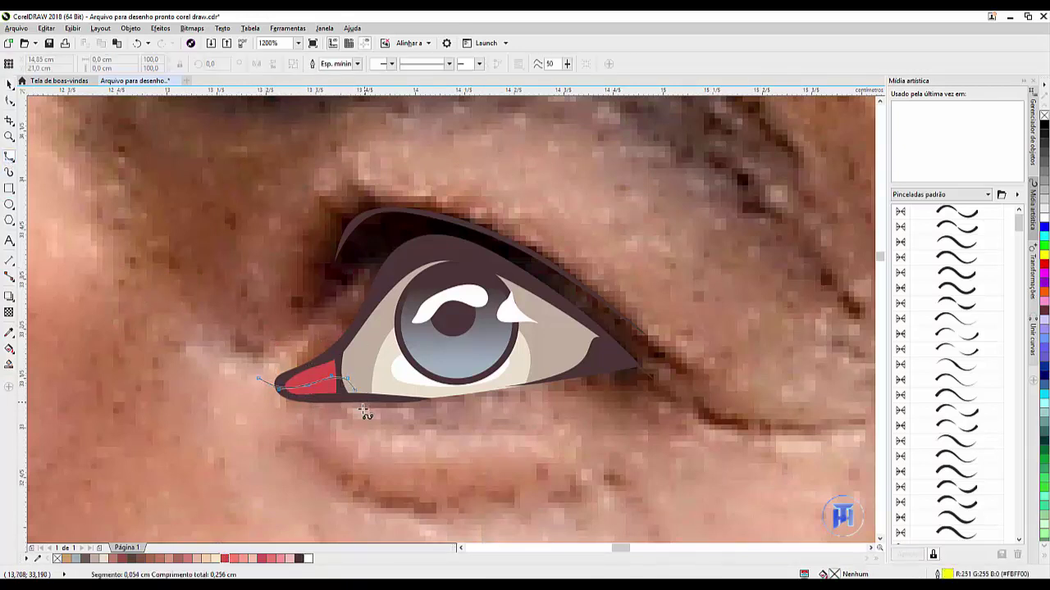
left_click(362, 408)
left_click(311, 422)
left_click(267, 413)
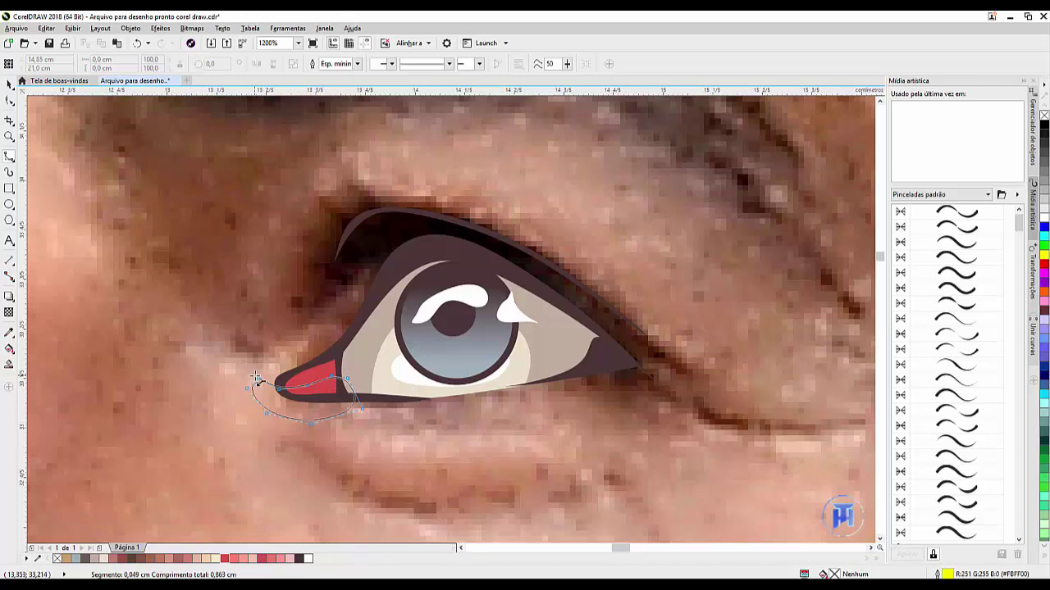
left_click(258, 380)
Pull the loop's upper-right and lower-right control points left with the Shape tool
left_click(9, 98)
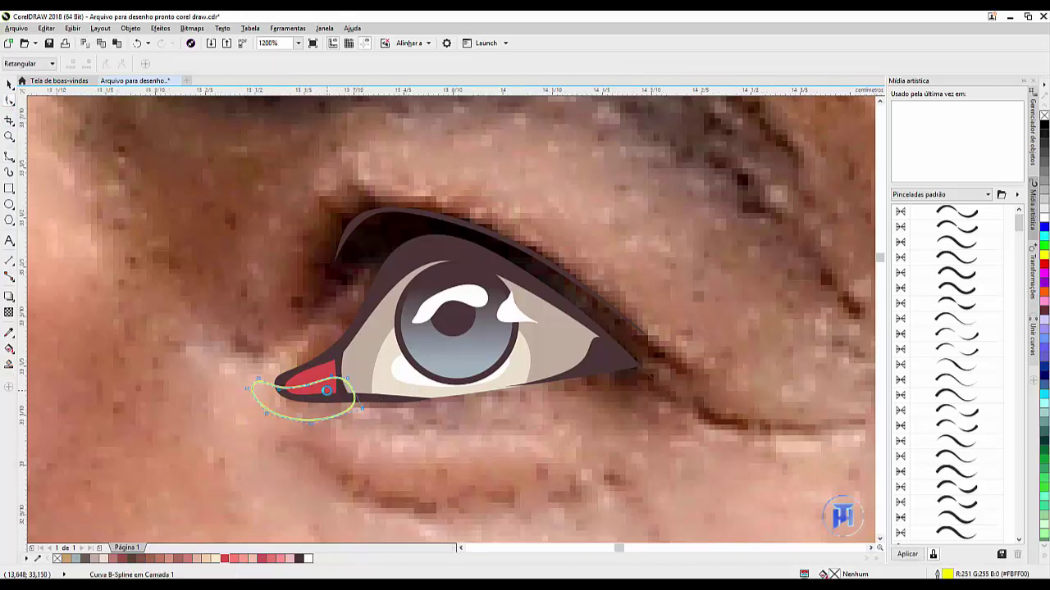
scroll(333, 386, "up", 3)
left_click_drag(407, 341, 368, 349)
left_click_drag(468, 464, 391, 466)
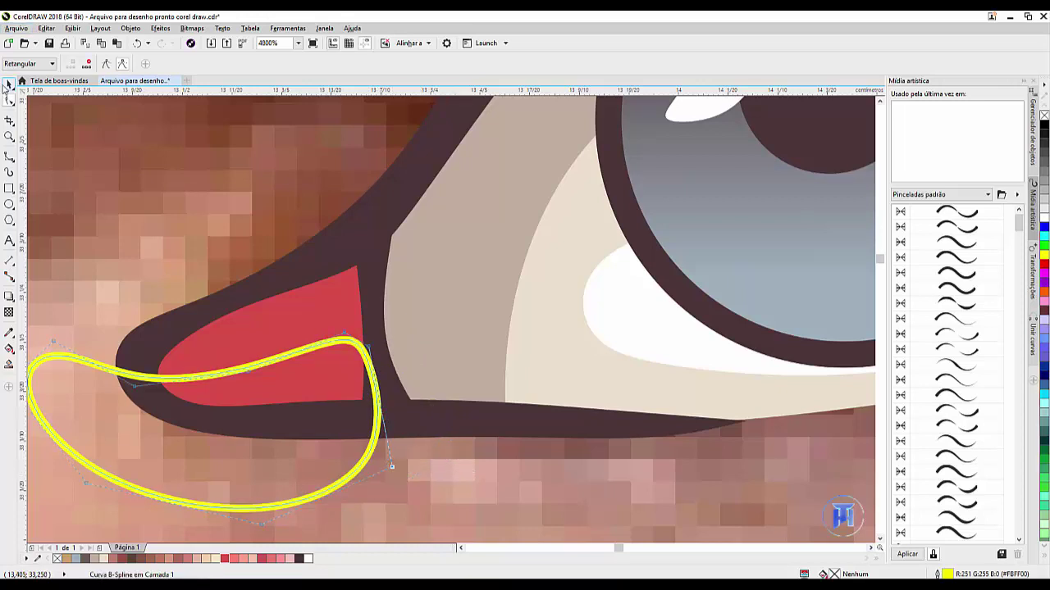
Intersect the loop with the red tear-duct shape, then delete the helper loop
left_click(7, 87)
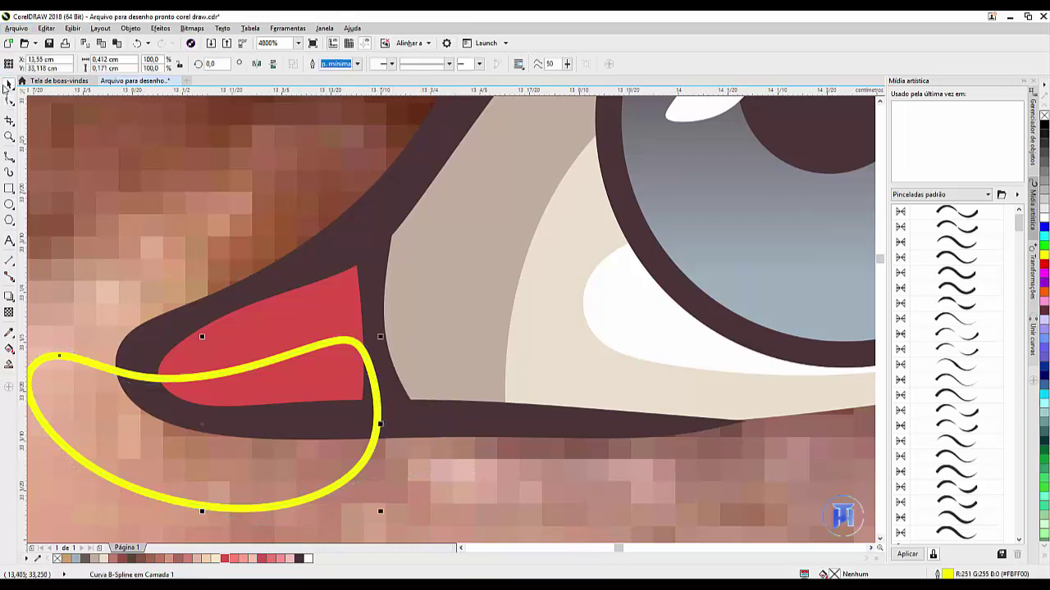
left_click(308, 301, "shift")
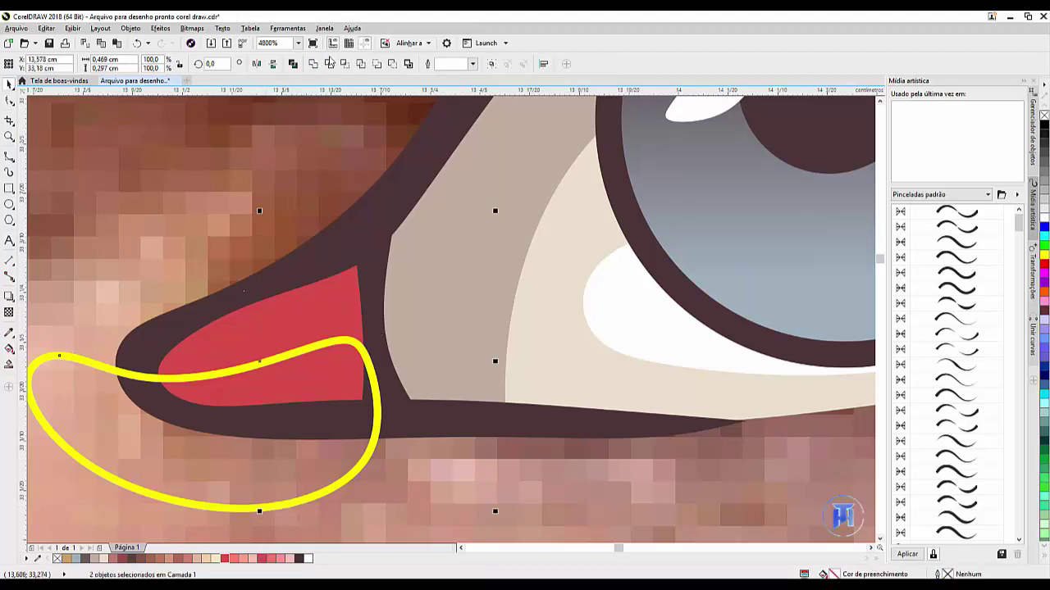
left_click(347, 68)
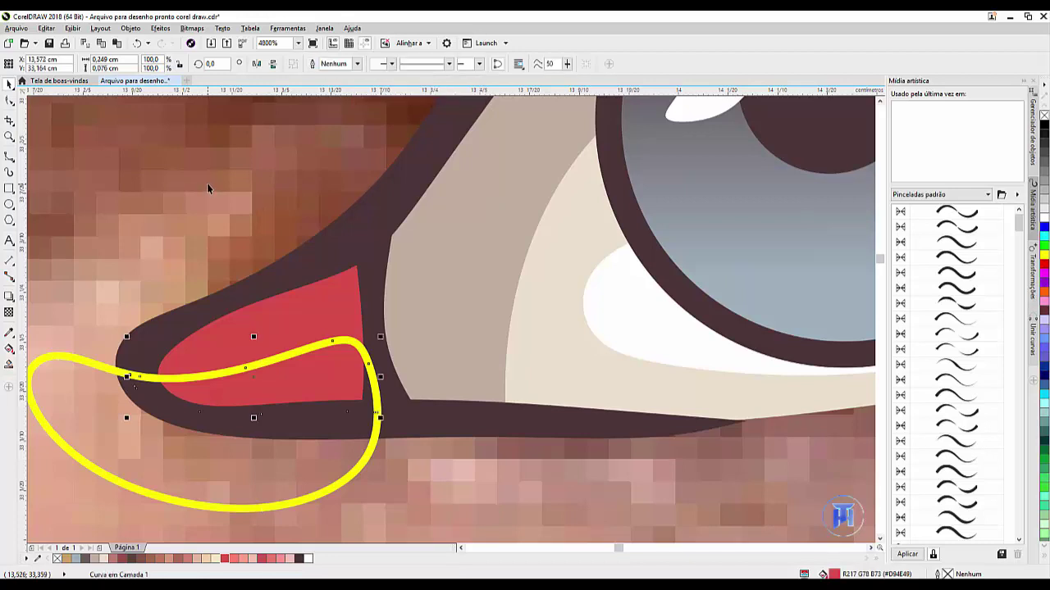
key("Escape")
left_click_drag(322, 493, 464, 482)
key("Delete")
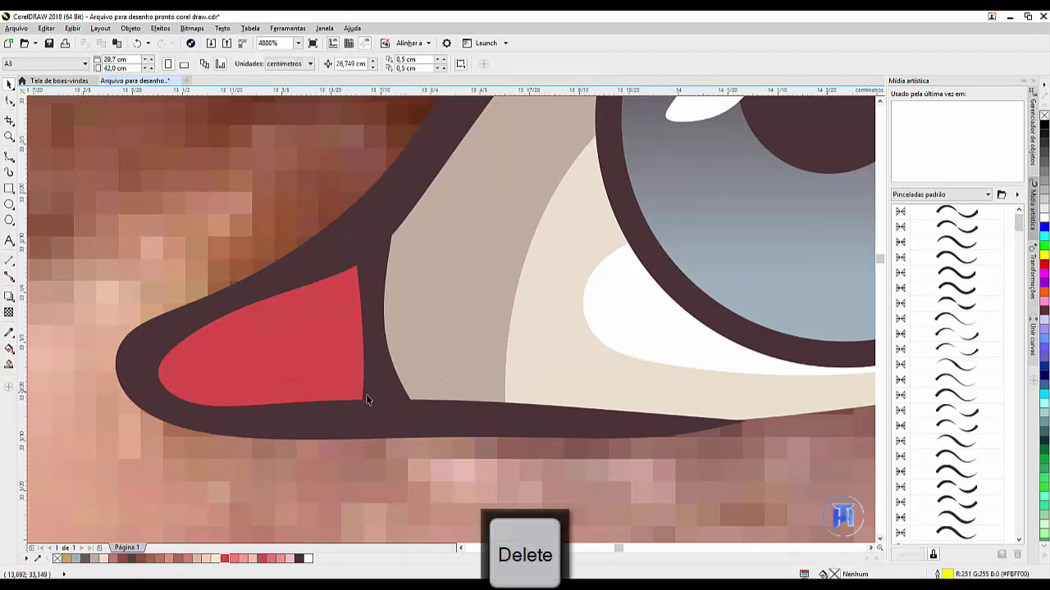
Fill the new intersection piece a lighter salmon
left_click(293, 391)
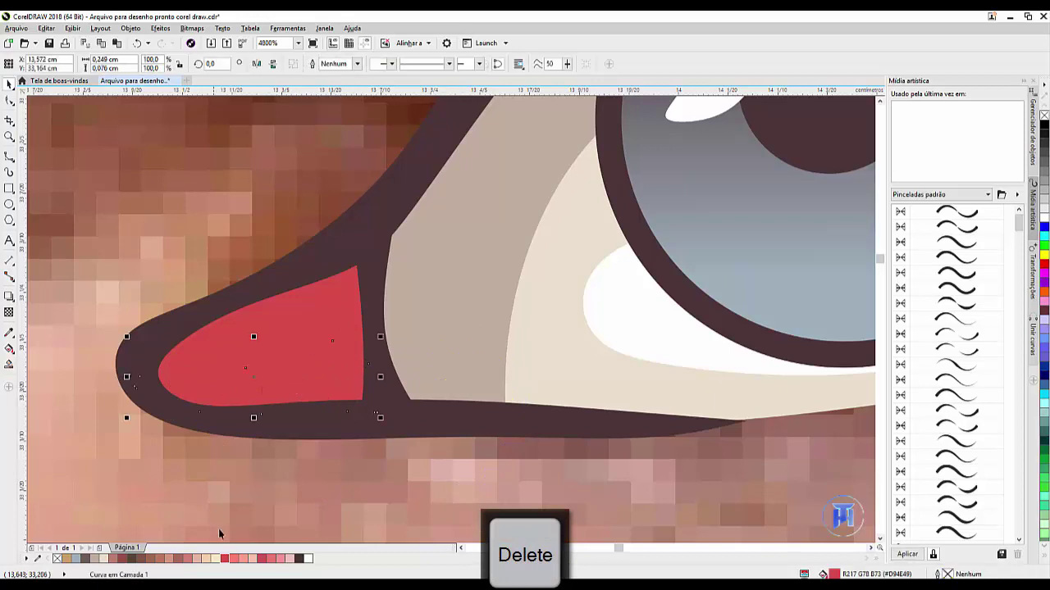
left_click(234, 559)
key("Escape")
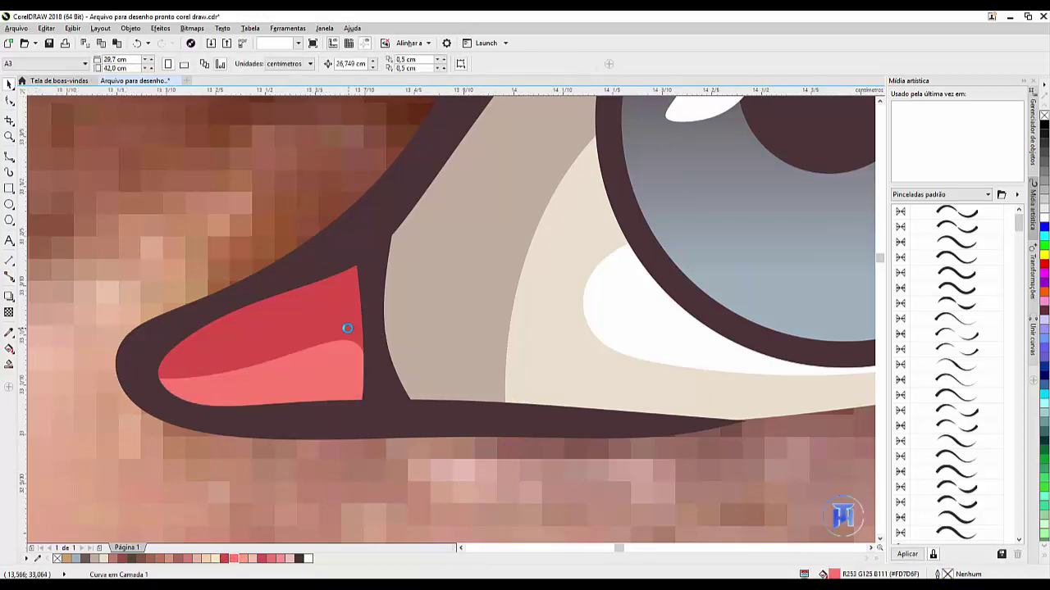
scroll(344, 331, "down", 3)
scroll(308, 307, "down", 2)
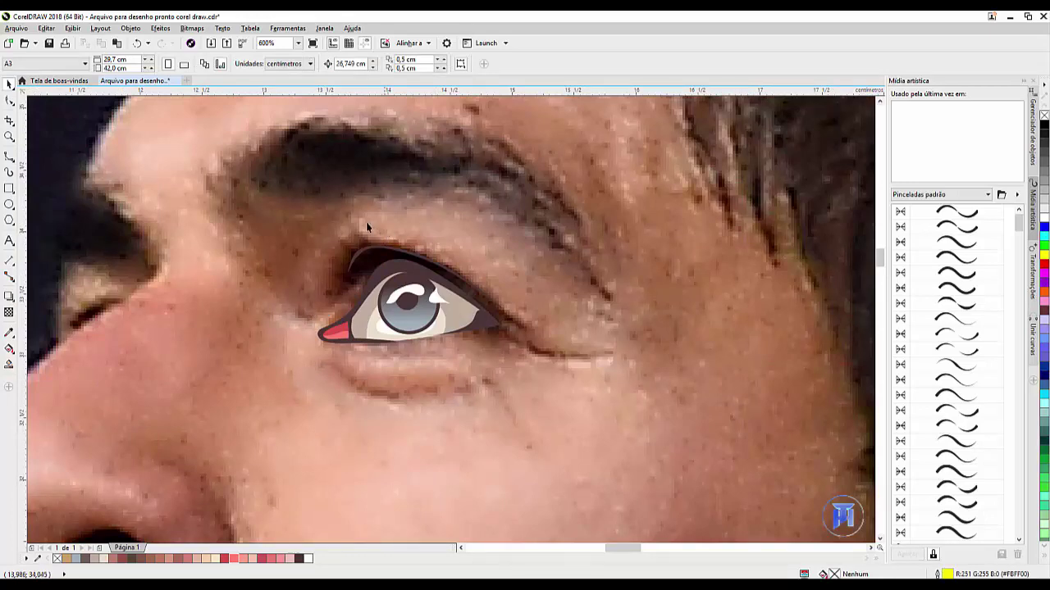
Draw a curved lash stroke above the eye's inner corner with the 3-point curve tool
scroll(366, 222, "up", 2)
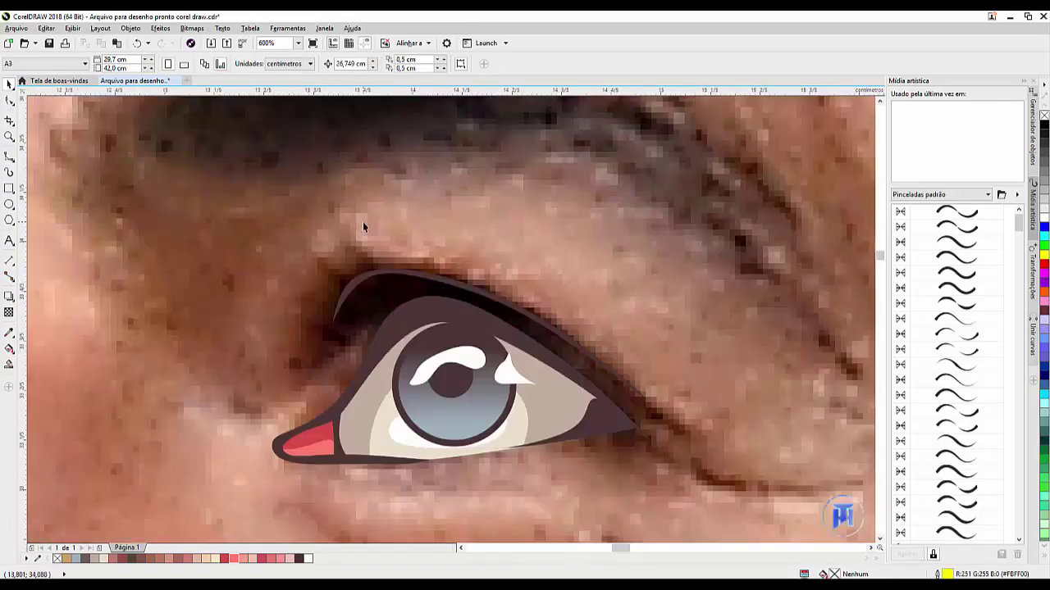
left_click(9, 159)
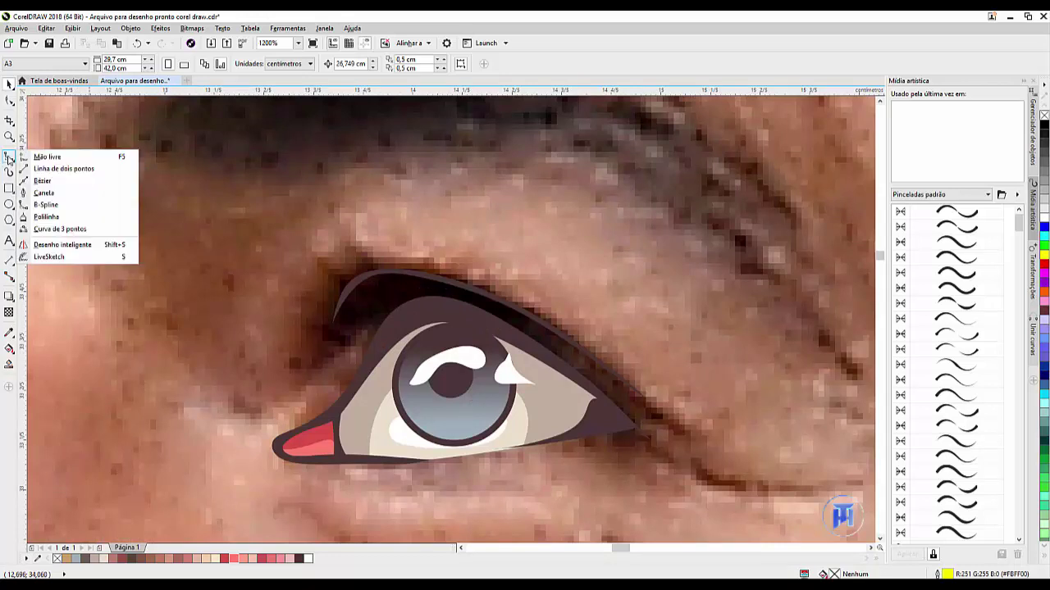
left_click(72, 229)
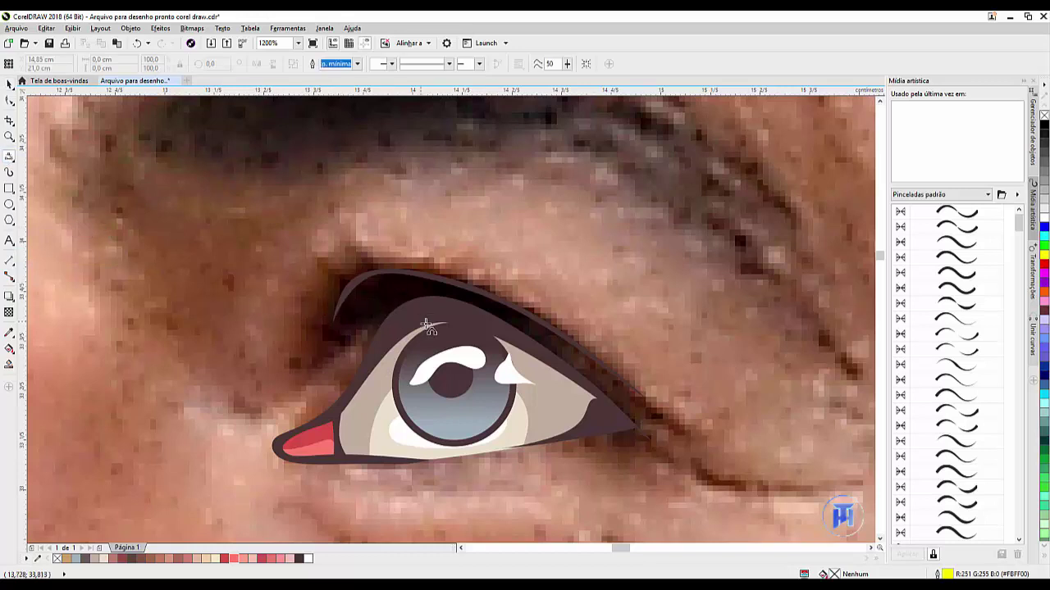
left_click_drag(312, 320, 394, 335)
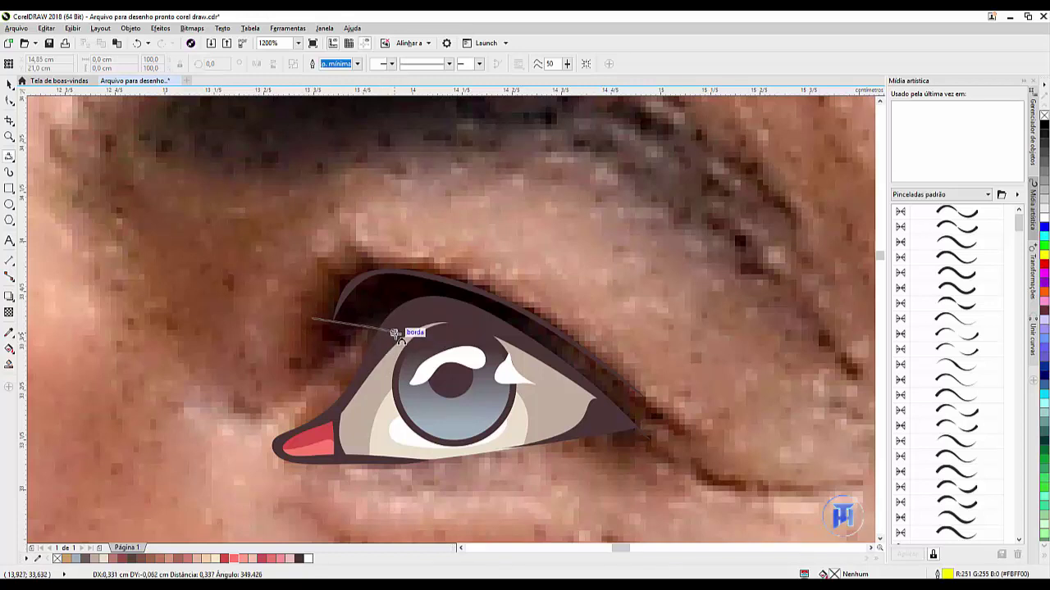
left_click(349, 345)
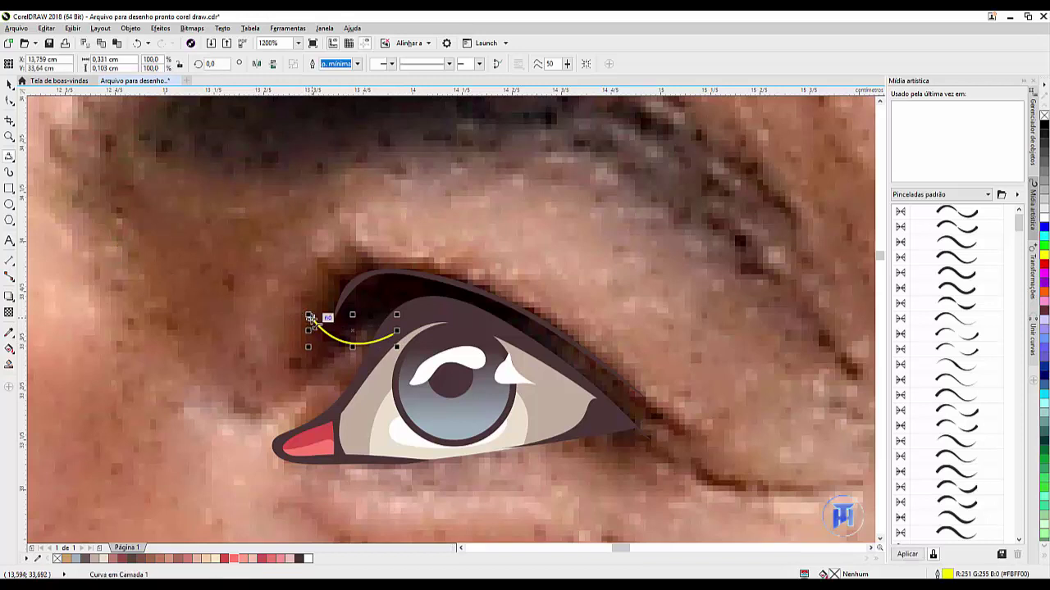
left_click_drag(310, 318, 396, 334)
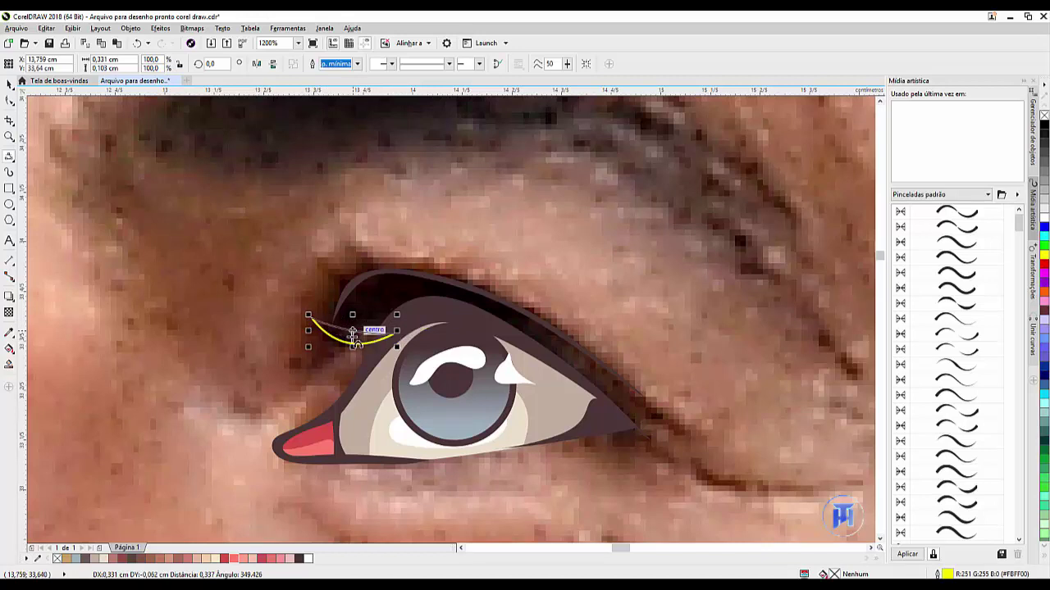
left_click(361, 330)
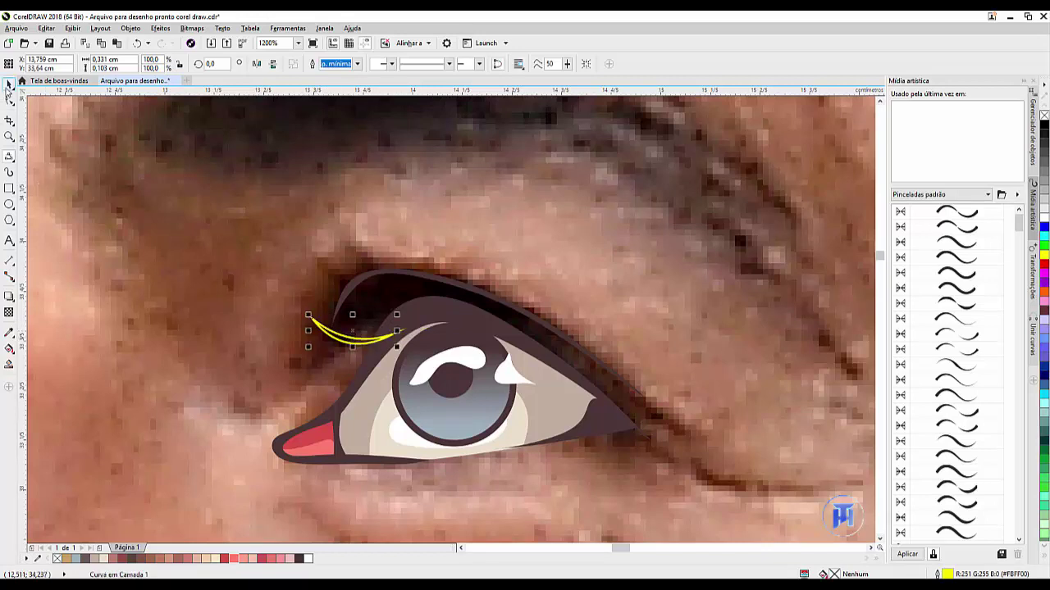
Shrink the lash curve slightly and fill it dark brown
left_click(10, 85)
left_click_drag(308, 315, 337, 323)
scroll(343, 330, "up", 1)
left_click_drag(330, 374, 330, 374)
left_click(299, 559)
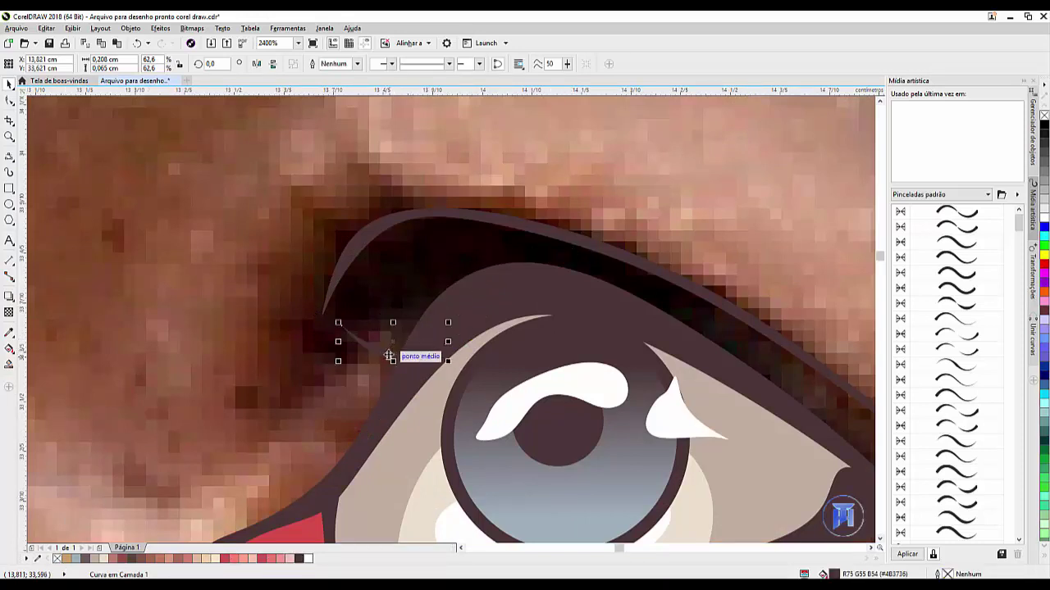
Leave repeated lash copies along the upper lid and rotate one lash to a better angle
left_click_drag(397, 346, 509, 271)
key("space")
key("space")
key("space")
key("space")
key("space")
key("space")
left_click(505, 263)
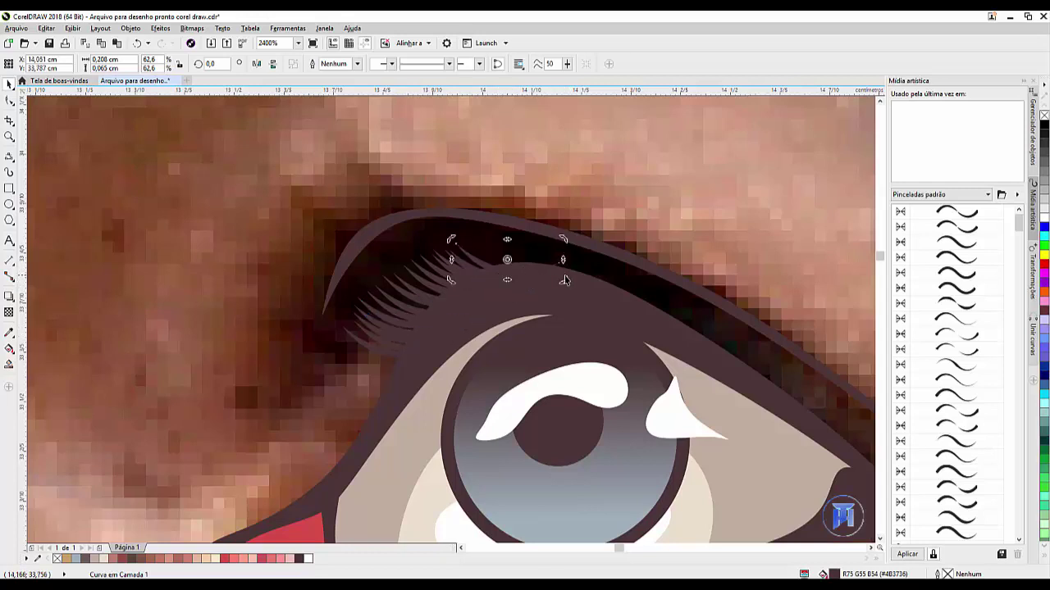
left_click_drag(565, 280, 569, 298)
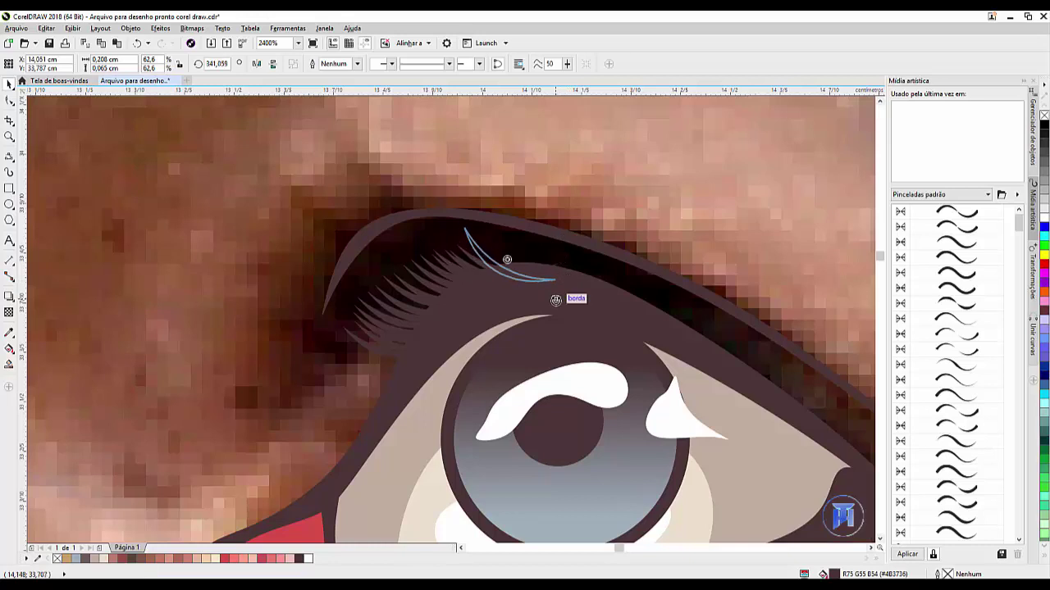
Reposition another eyelash along the lid
left_click(483, 259)
left_click(487, 253)
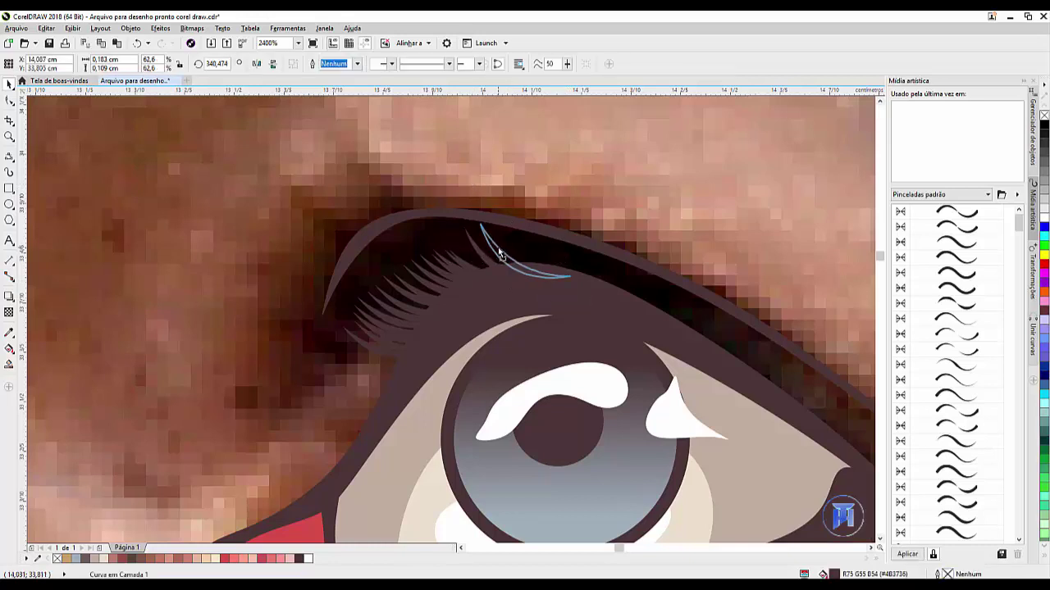
mouse_move(500, 257)
left_mouse_down()
mouse_move(478, 257)
mouse_move(508, 246)
left_mouse_up()
scroll(421, 179, "down", 5)
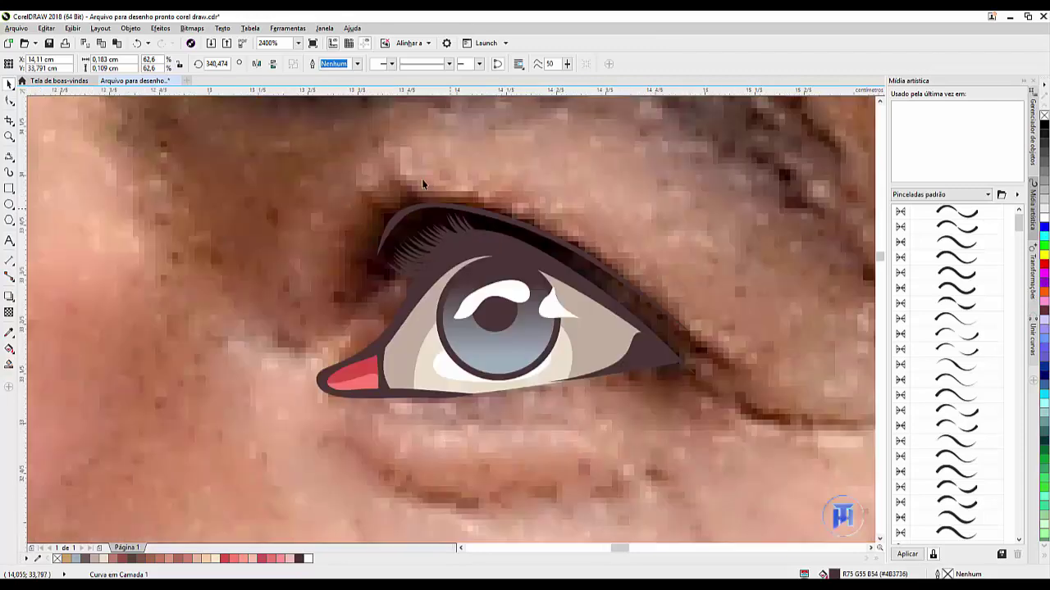
Clear the eye selection and pick B-Spline from the curve tools flyout
scroll(368, 175, "down", 3)
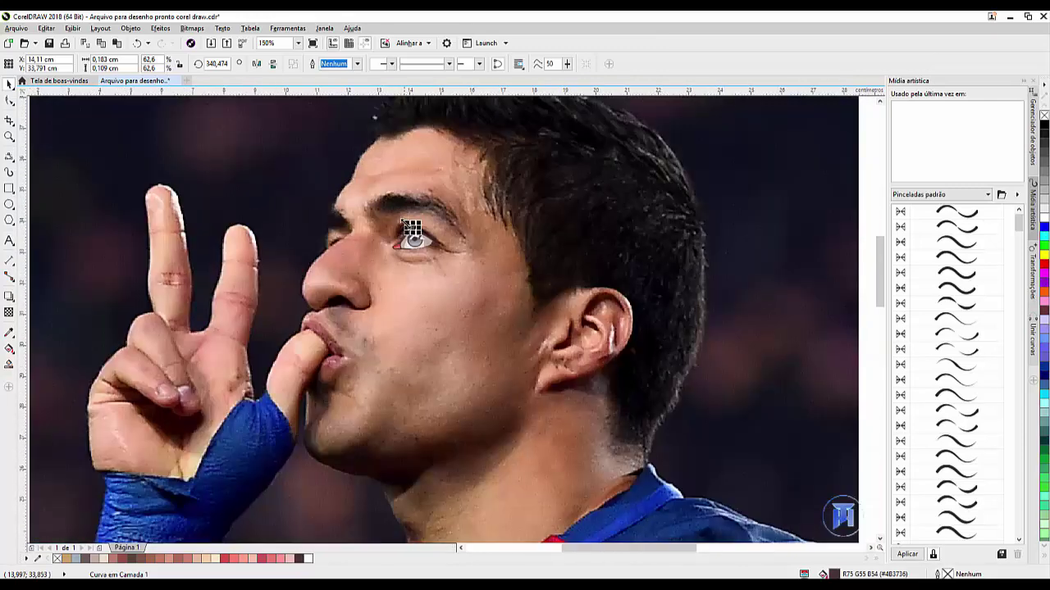
scroll(402, 221, "up", 2)
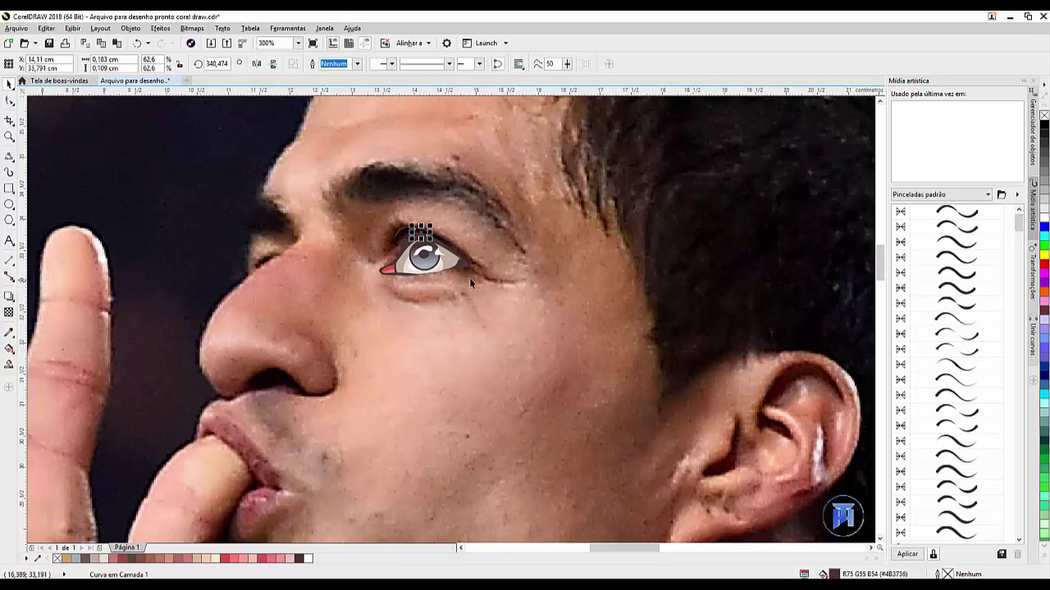
scroll(412, 236, "up", 2)
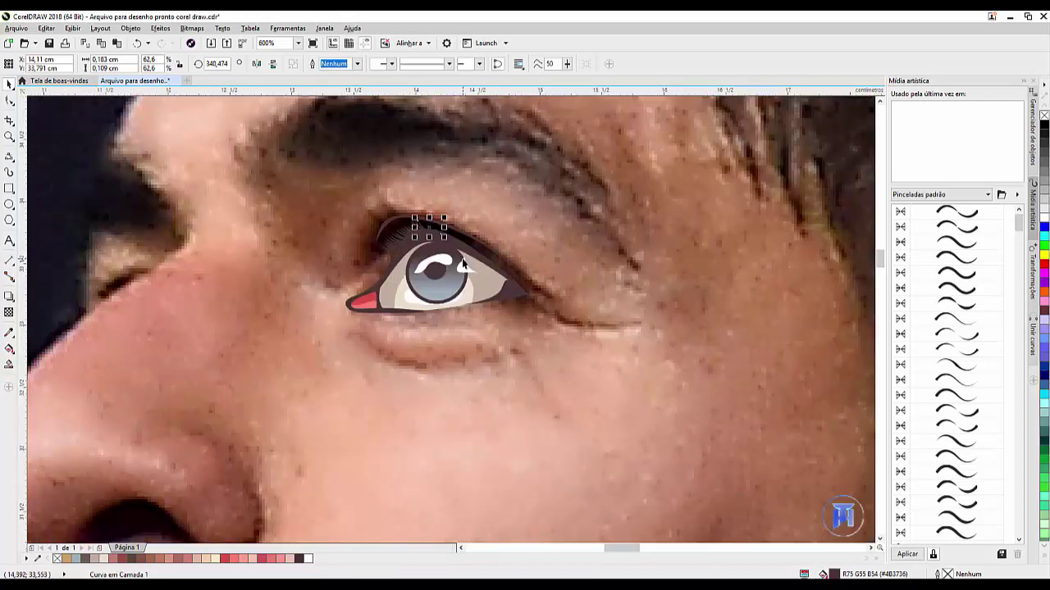
scroll(430, 259, "down", 2)
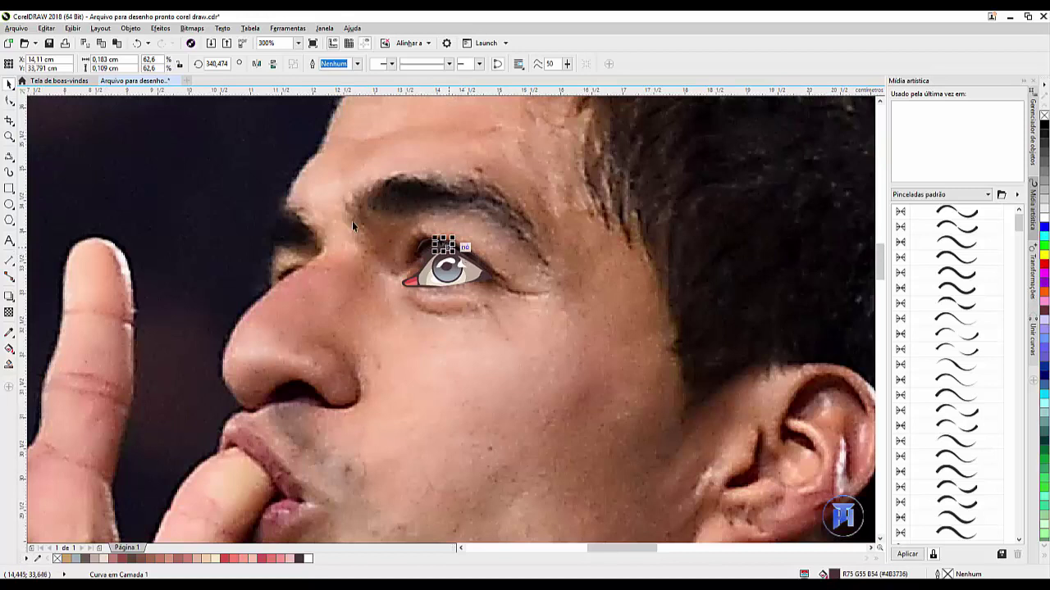
key("Escape")
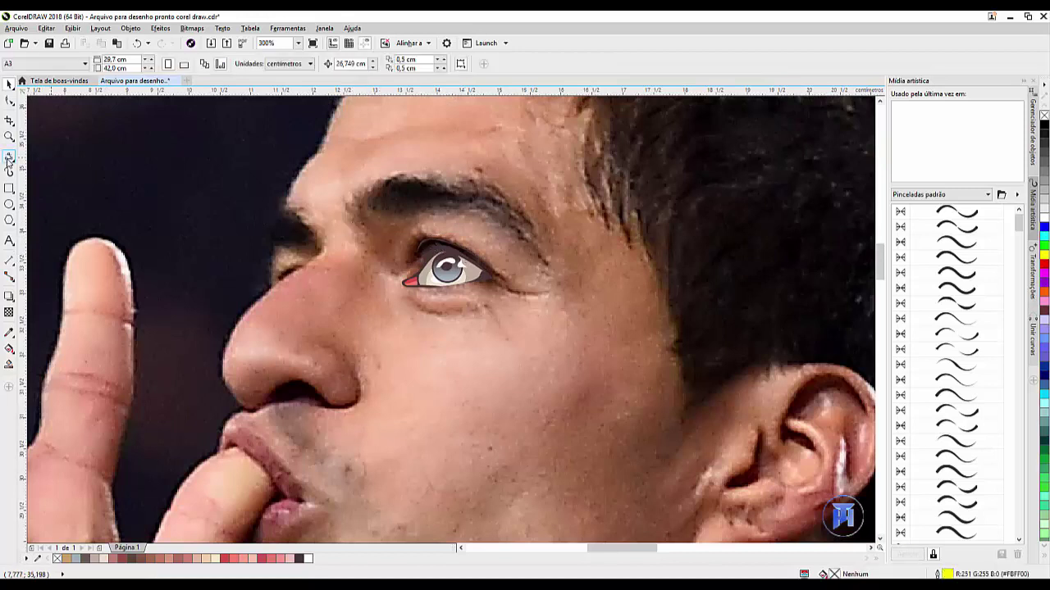
left_click(8, 159)
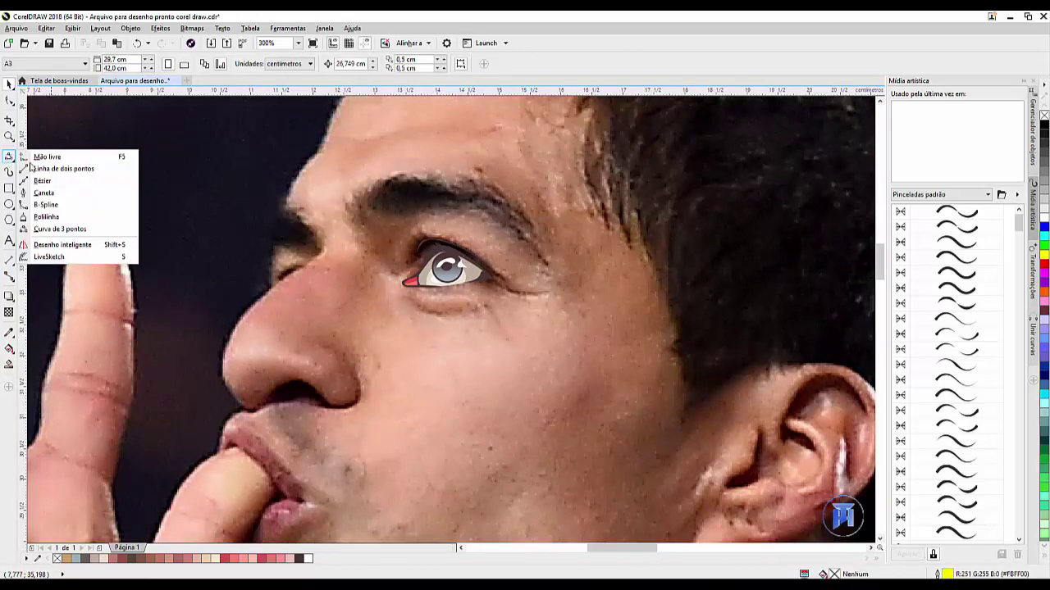
left_click(45, 205)
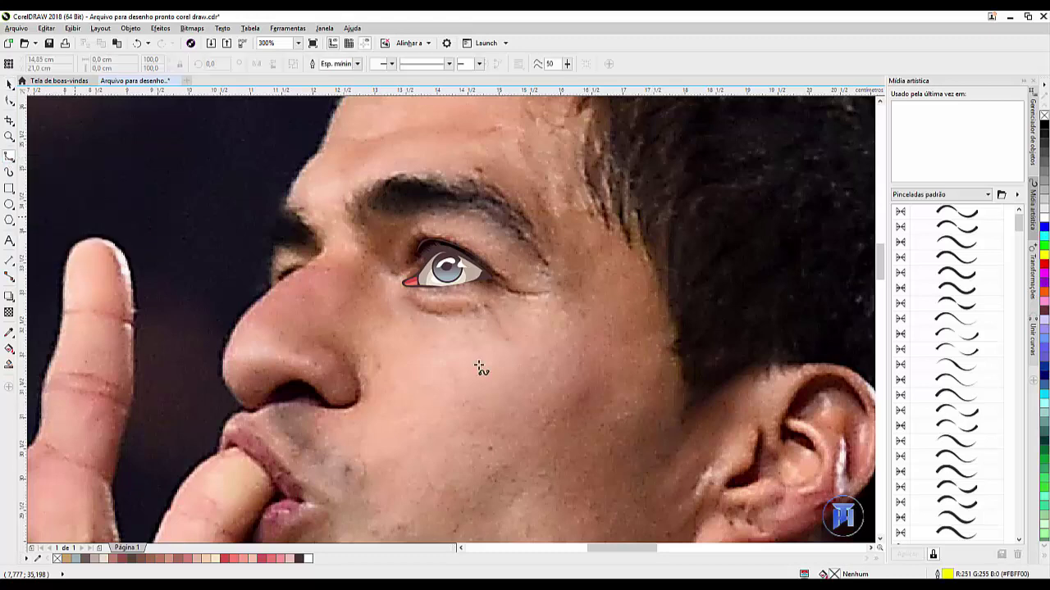
scroll(456, 265, "down", 4)
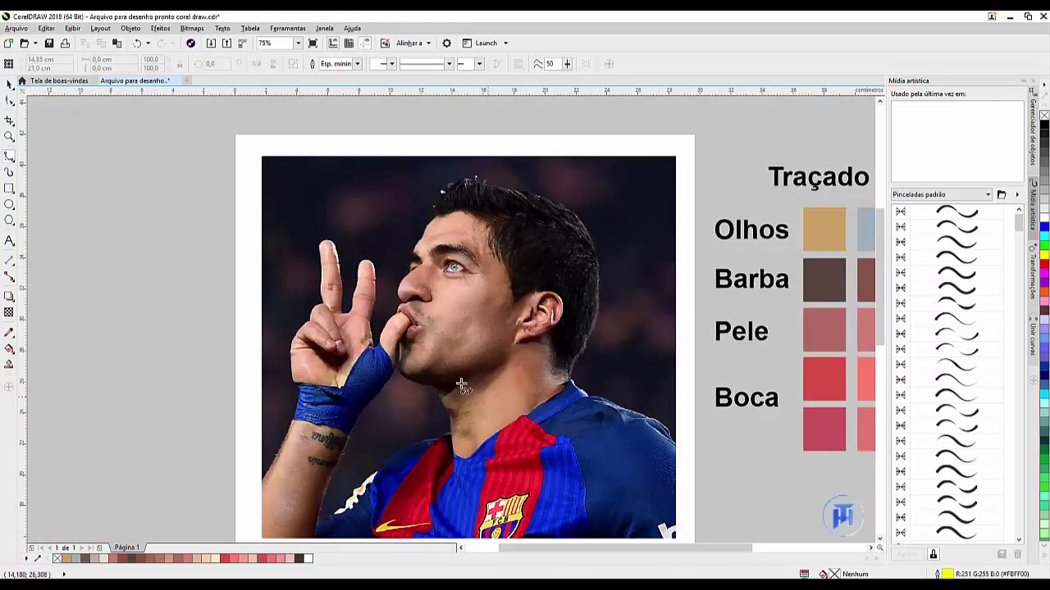
scroll(451, 402, "up", 2)
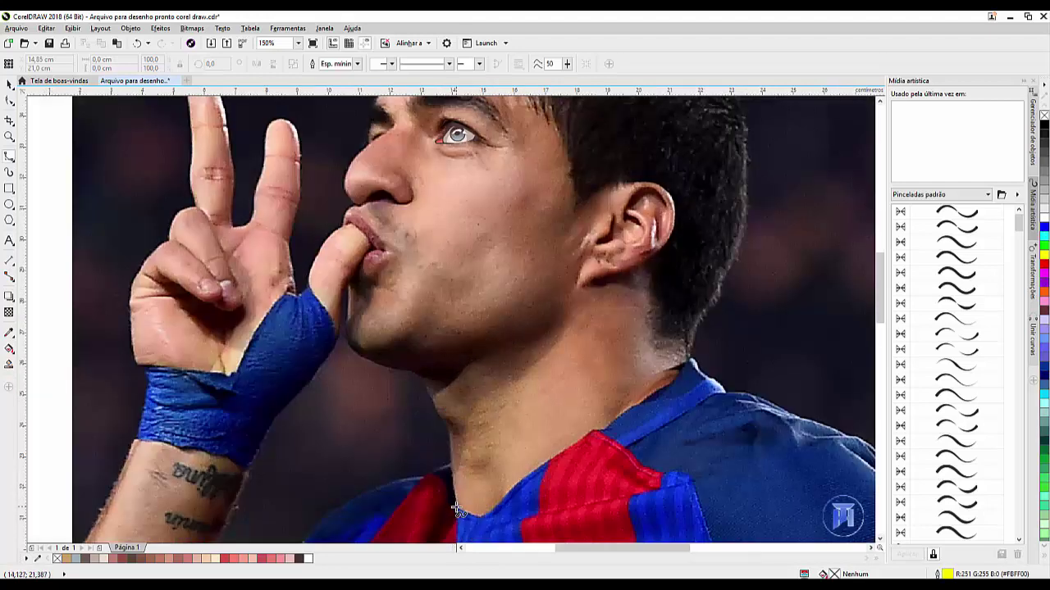
Trace a B-Spline outline from the neck up around hairline, face and ear, back down the neck
mouse_move(457, 510)
left_mouse_down()
mouse_move(451, 424)
mouse_move(423, 375)
mouse_move(366, 361)
mouse_move(338, 324)
mouse_move(350, 271)
mouse_move(342, 220)
mouse_move(356, 204)
mouse_move(343, 182)
mouse_move(368, 144)
mouse_move(364, 122)
mouse_move(331, 134)
mouse_move(320, 174)
left_mouse_up()
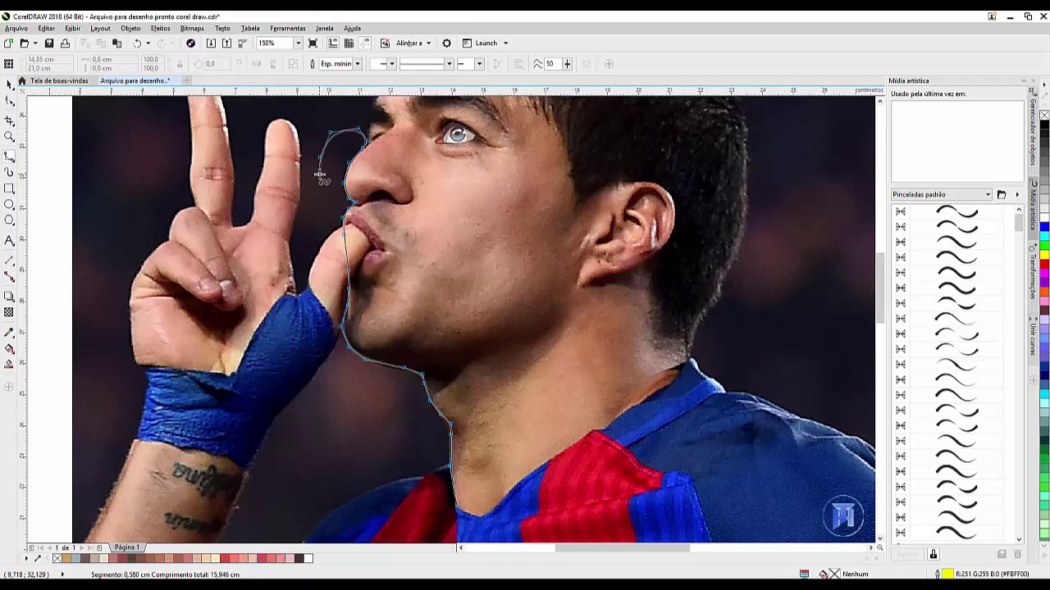
key("BackSpace")
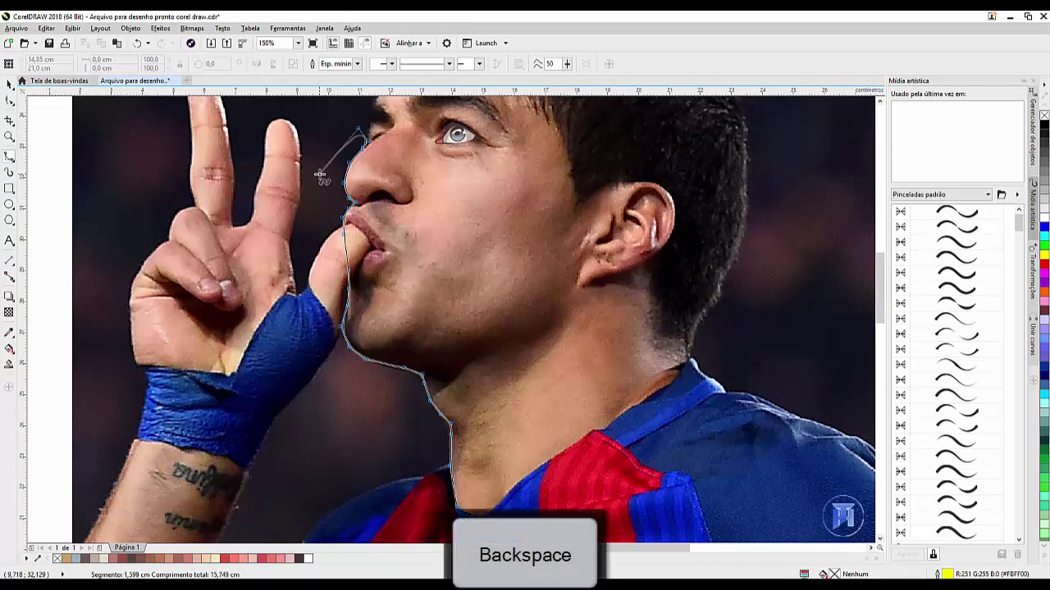
scroll(287, 141, "up", 2)
mouse_move(320, 174)
left_mouse_down()
mouse_move(339, 89)
mouse_move(367, 202)
mouse_move(364, 154)
mouse_move(375, 173)
mouse_move(377, 119)
mouse_move(432, 31)
mouse_move(451, 23)
mouse_move(414, 180)
mouse_move(396, 190)
mouse_move(401, 131)
mouse_move(402, 183)
mouse_move(392, 197)
mouse_move(395, 159)
mouse_move(393, 171)
mouse_move(362, 119)
mouse_move(634, 204)
mouse_move(281, 276)
mouse_move(395, 226)
mouse_move(428, 181)
mouse_move(541, 195)
mouse_move(567, 241)
mouse_move(582, 358)
mouse_move(601, 334)
mouse_move(663, 341)
mouse_move(673, 357)
mouse_move(674, 398)
mouse_move(649, 418)
mouse_move(651, 468)
mouse_move(664, 498)
mouse_move(693, 518)
mouse_move(704, 561)
left_mouse_up()
mouse_move(687, 487)
left_mouse_down()
mouse_move(685, 409)
mouse_move(535, 497)
mouse_move(495, 556)
mouse_move(504, 533)
mouse_move(488, 491)
mouse_move(456, 482)
left_mouse_up()
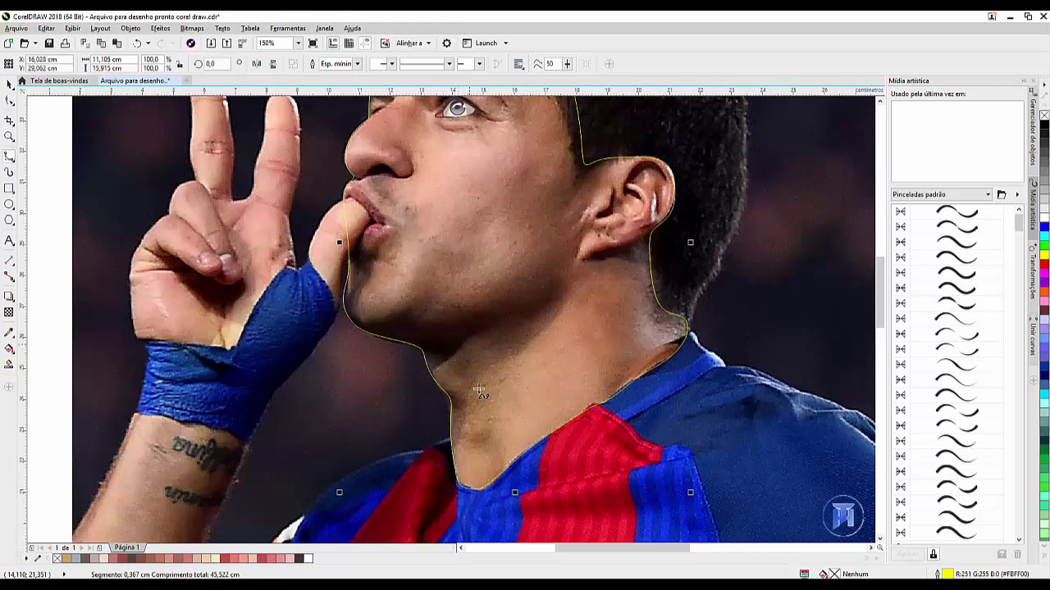
scroll(480, 361, "down", 2)
scroll(534, 201, "up", 2)
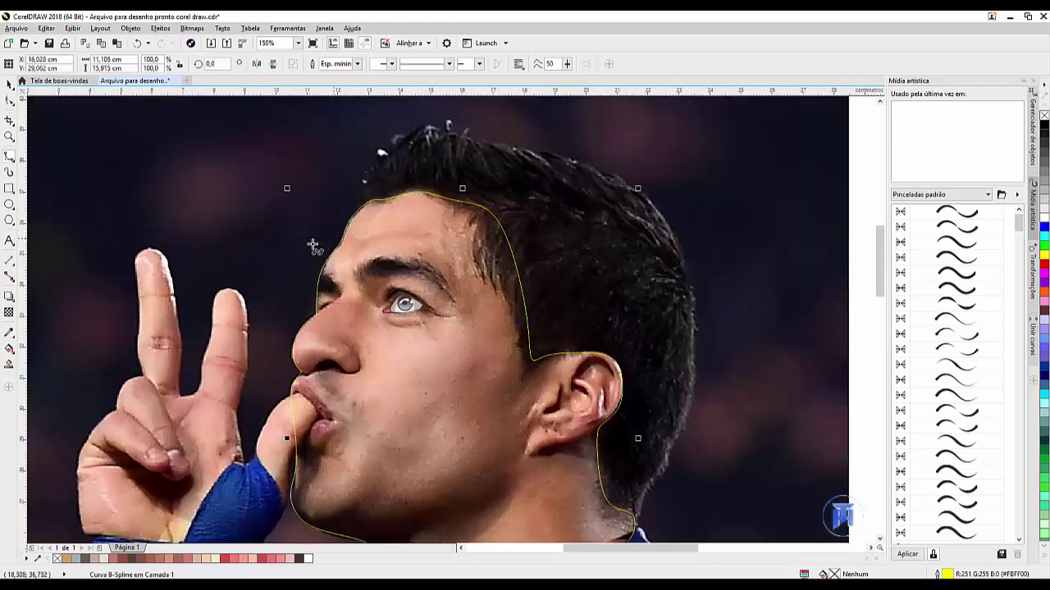
Apply a 0,7 cm inner Contour to the head outline, then thin it to 0,088 cm
left_click(9, 296)
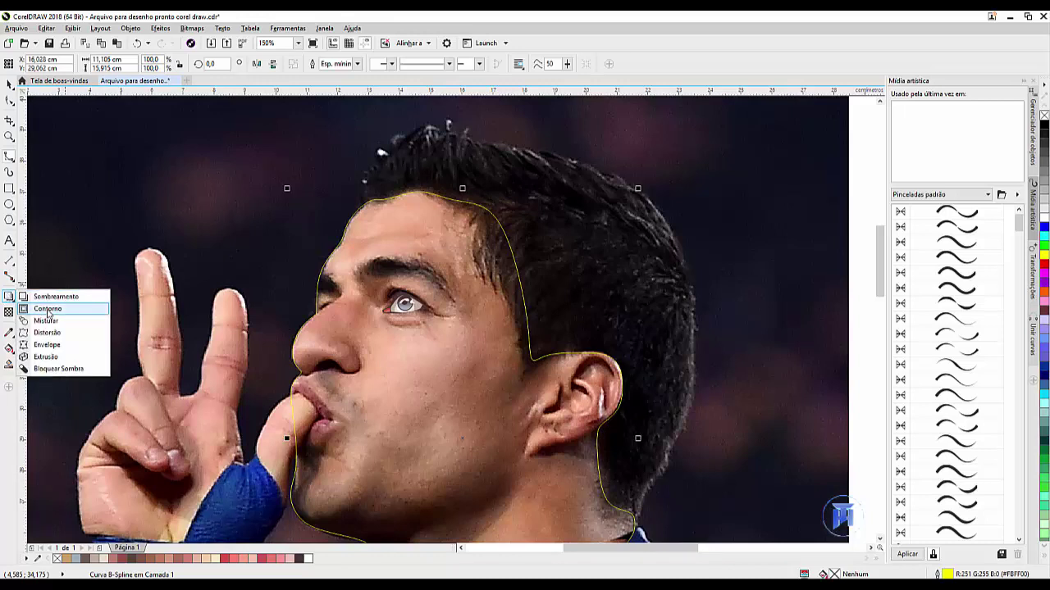
left_click(47, 310)
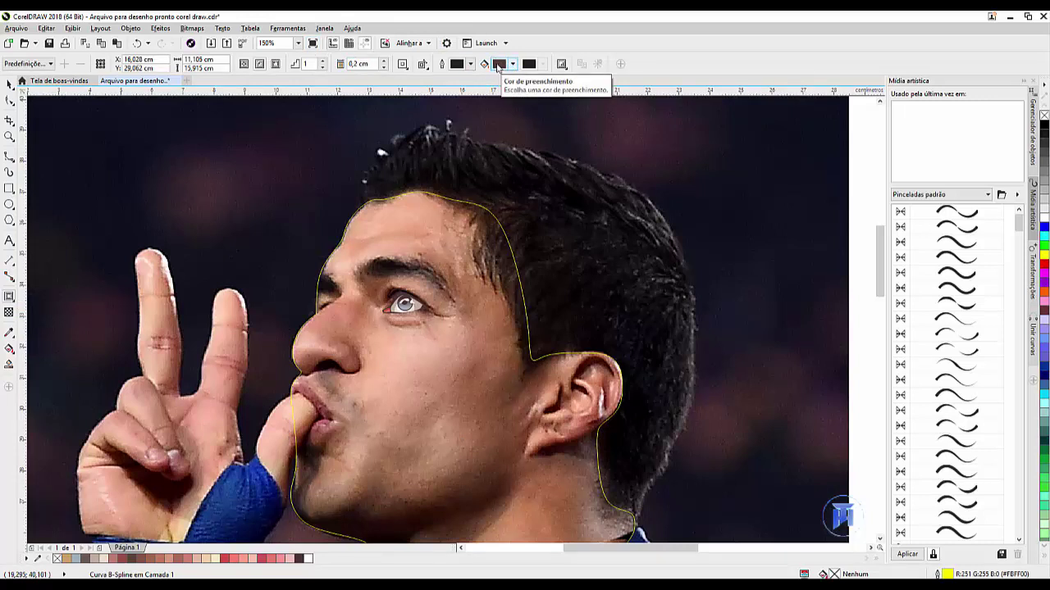
left_click(514, 66)
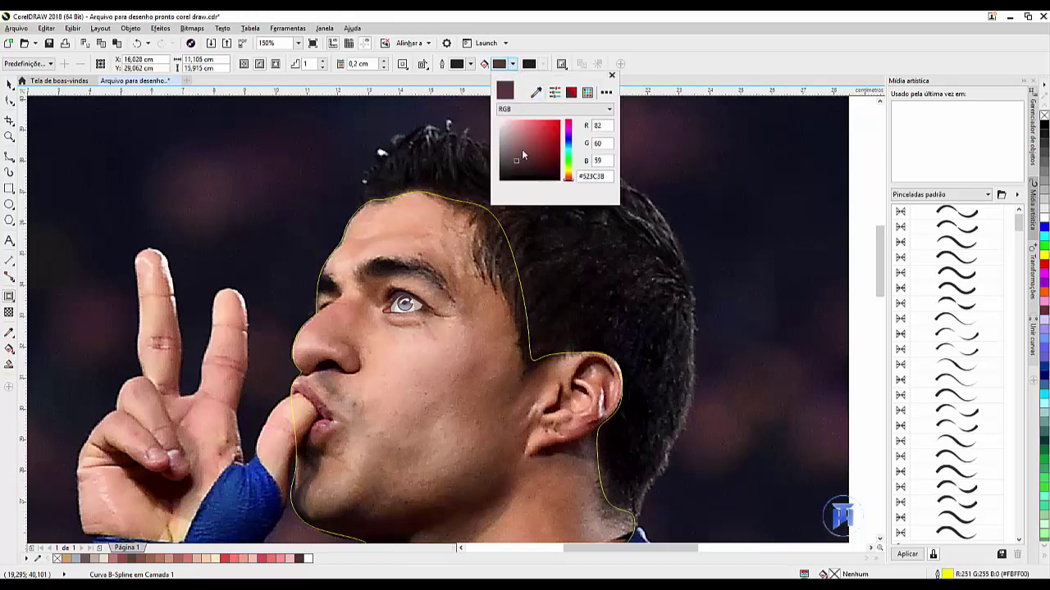
left_click(611, 76)
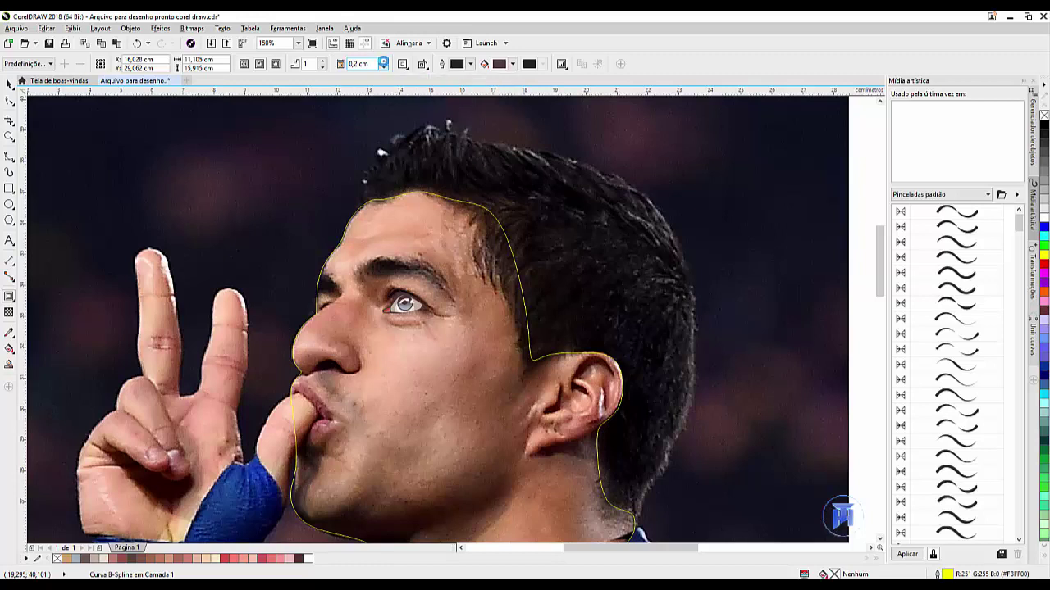
left_click(384, 61)
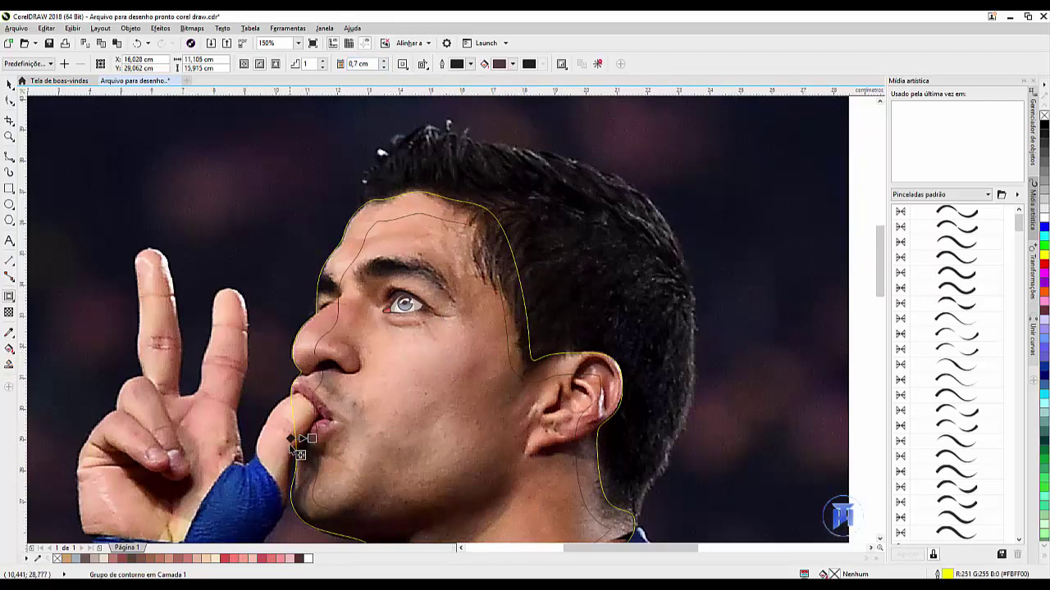
scroll(295, 451, "up", 2)
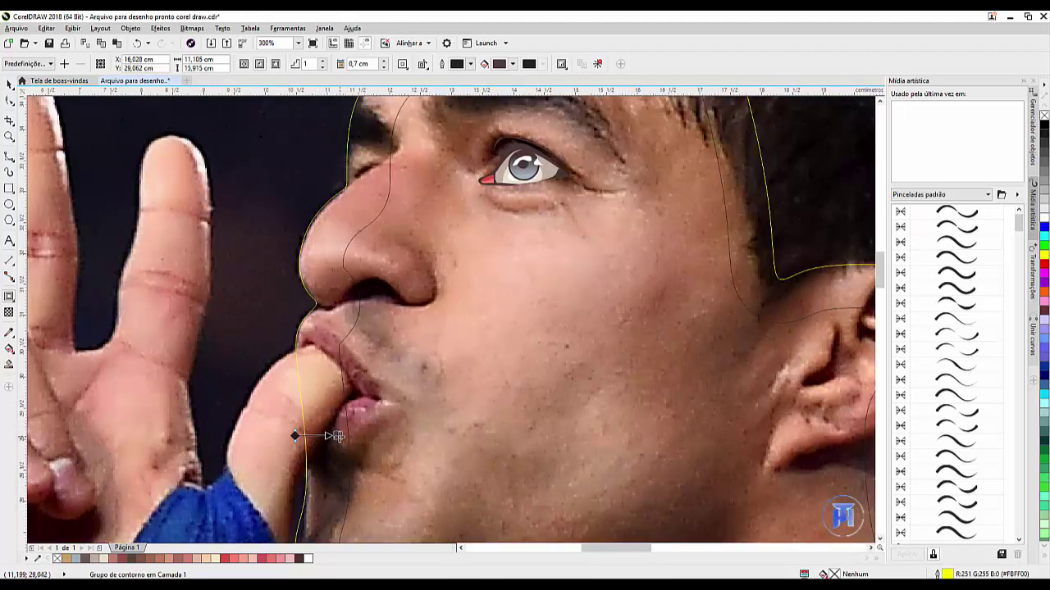
left_click_drag(332, 436, 293, 435)
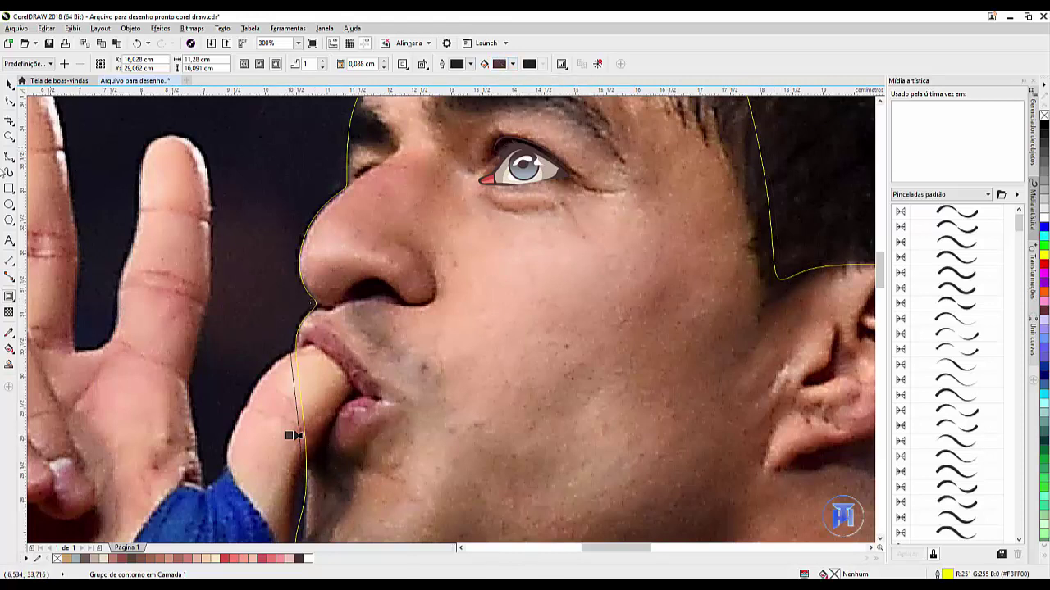
Break the face contour apart from its outline with Ctrl+K and trim the overlapping shapes
left_click(10, 85)
scroll(343, 348, "down", 2)
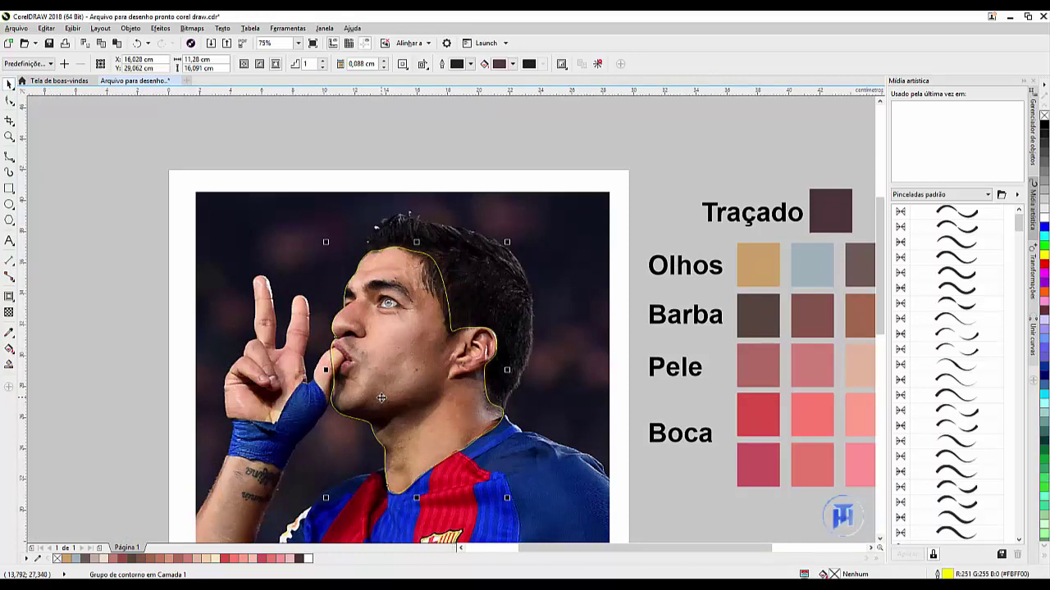
key("ctrl+k")
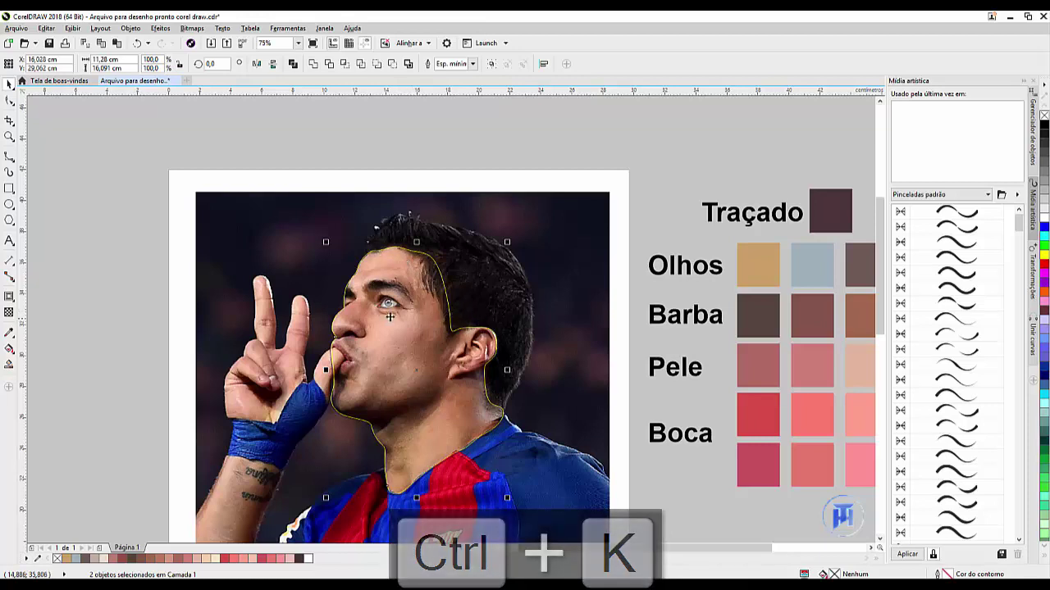
left_click(329, 64)
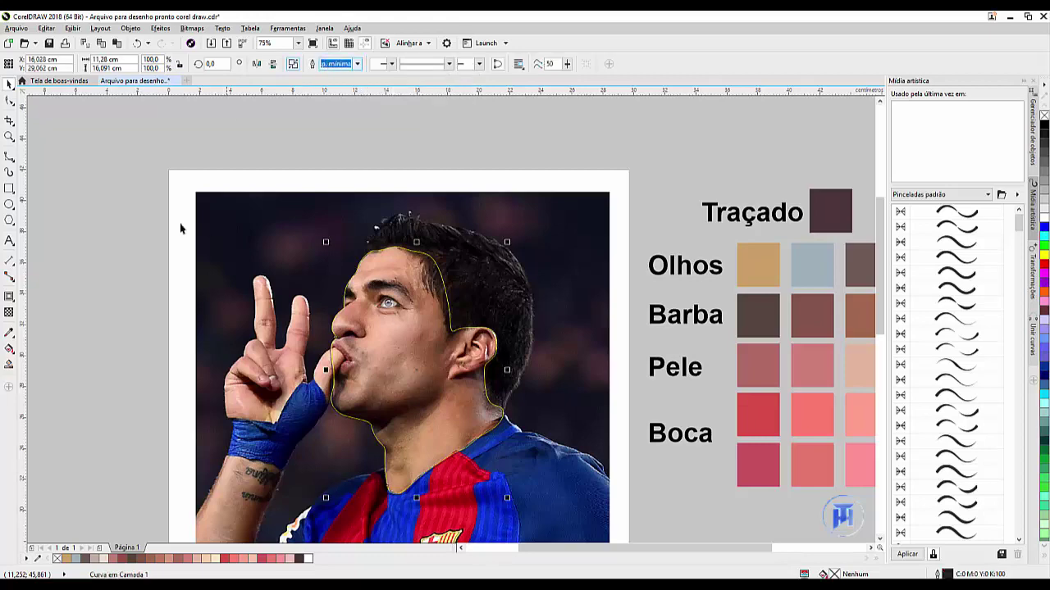
left_click(141, 192)
Colour the contour band around the face dark brown
scroll(394, 287, "up", 4)
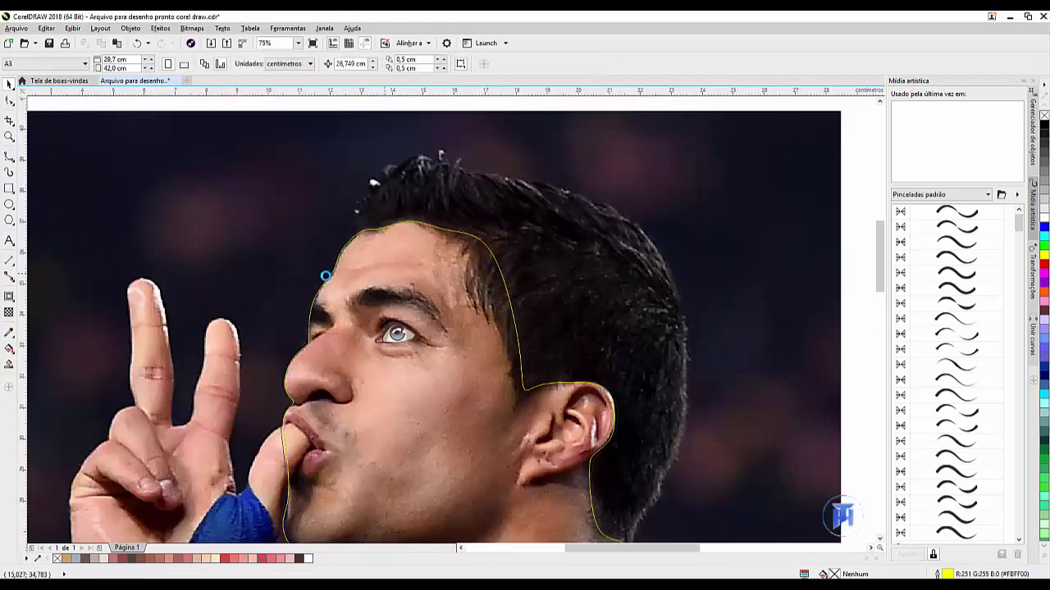
scroll(281, 309, "up", 5)
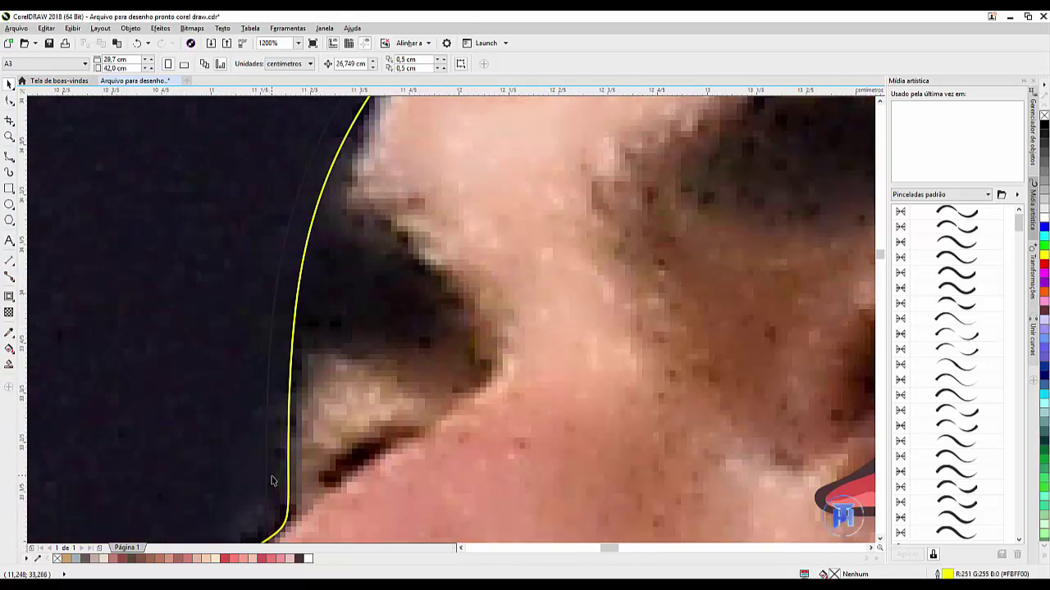
left_click(266, 473)
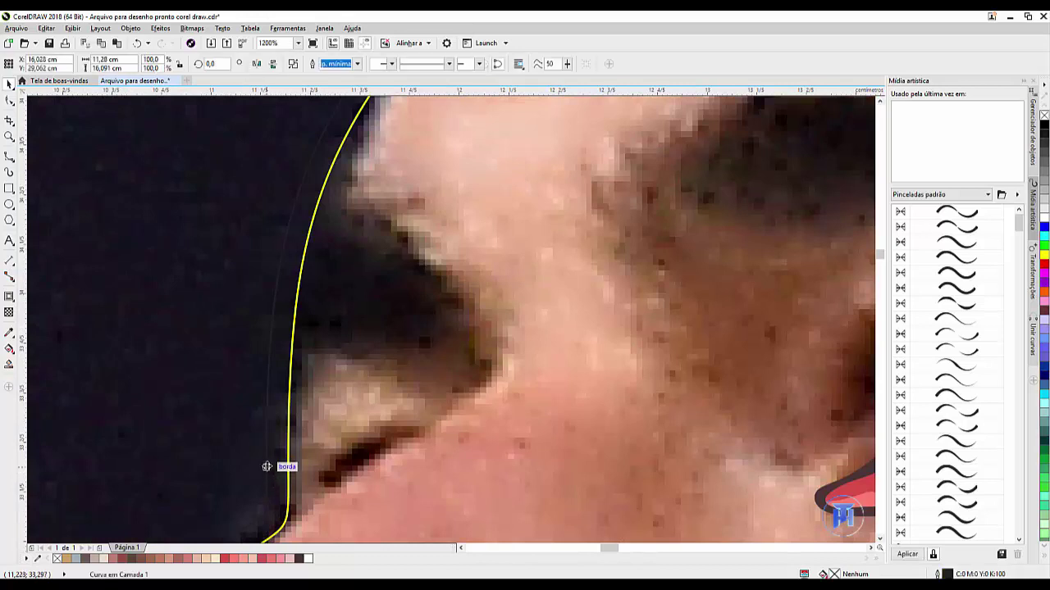
left_click(299, 558)
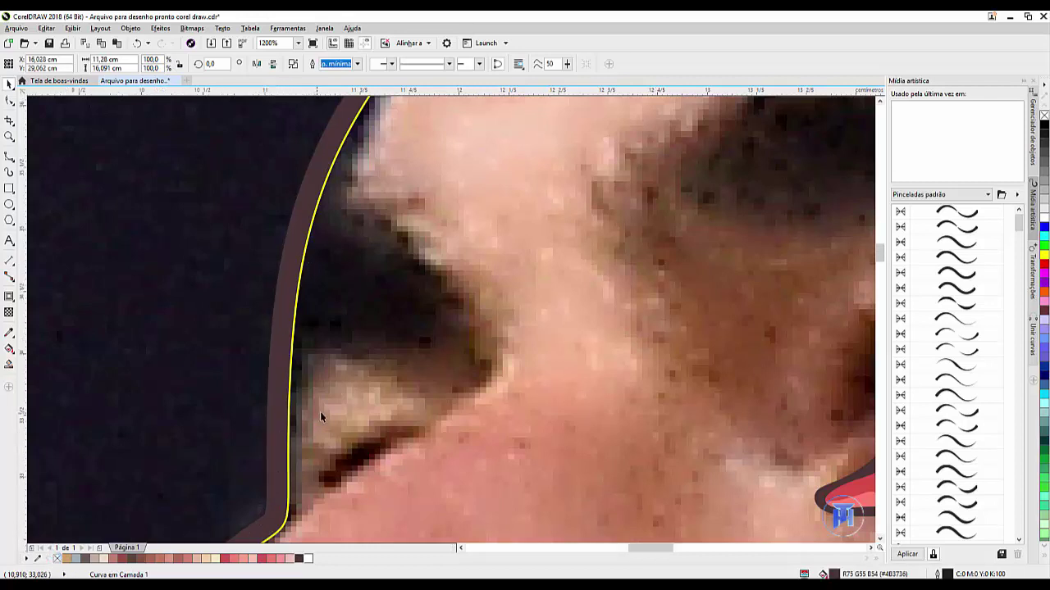
scroll(320, 412, "down", 3)
key("Escape")
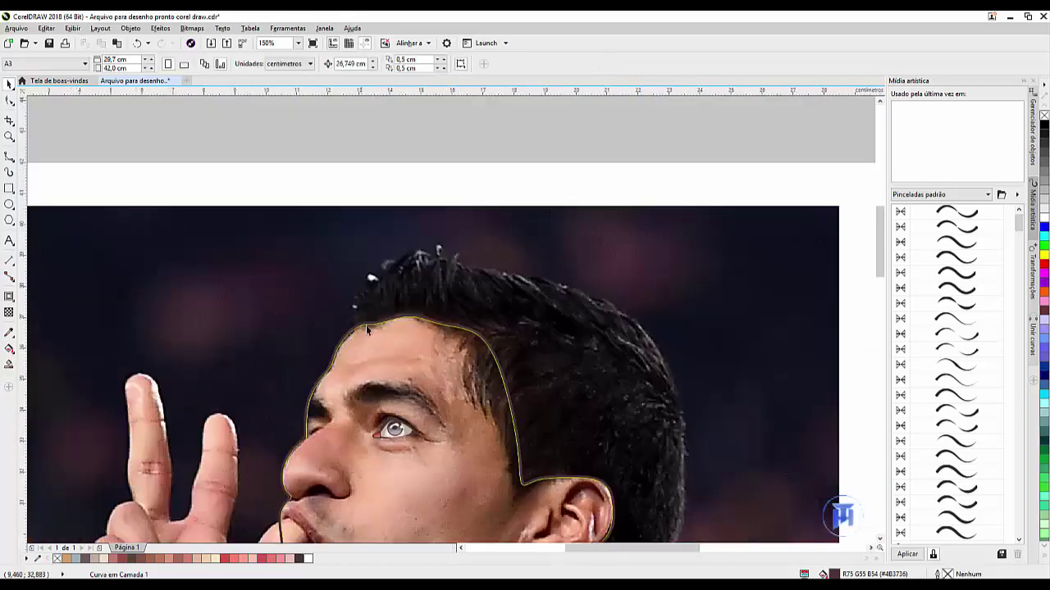
scroll(367, 324, "down", 5)
scroll(367, 323, "up", 3)
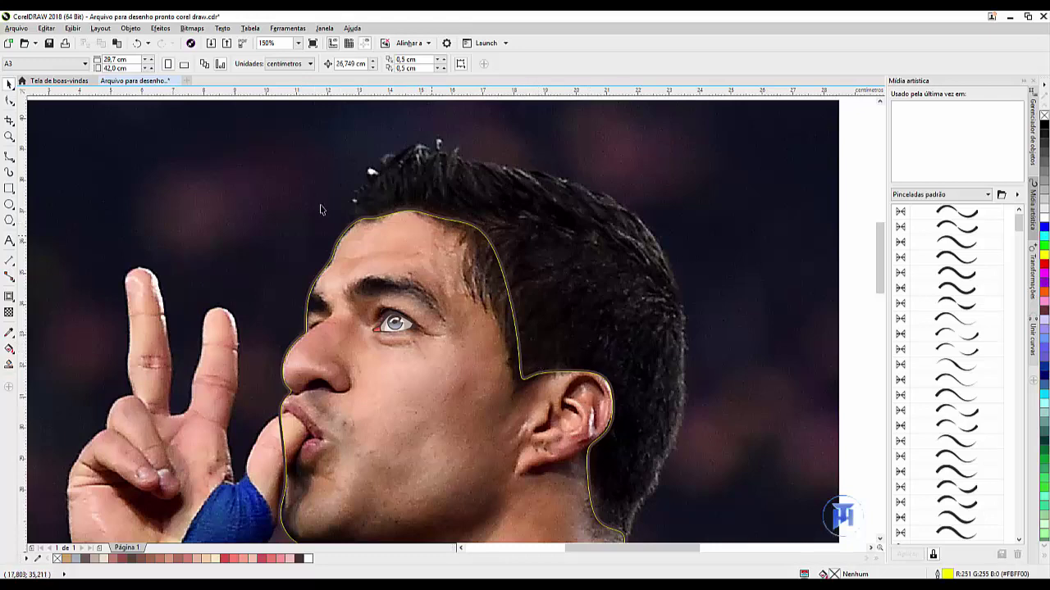
scroll(374, 287, "up", 2)
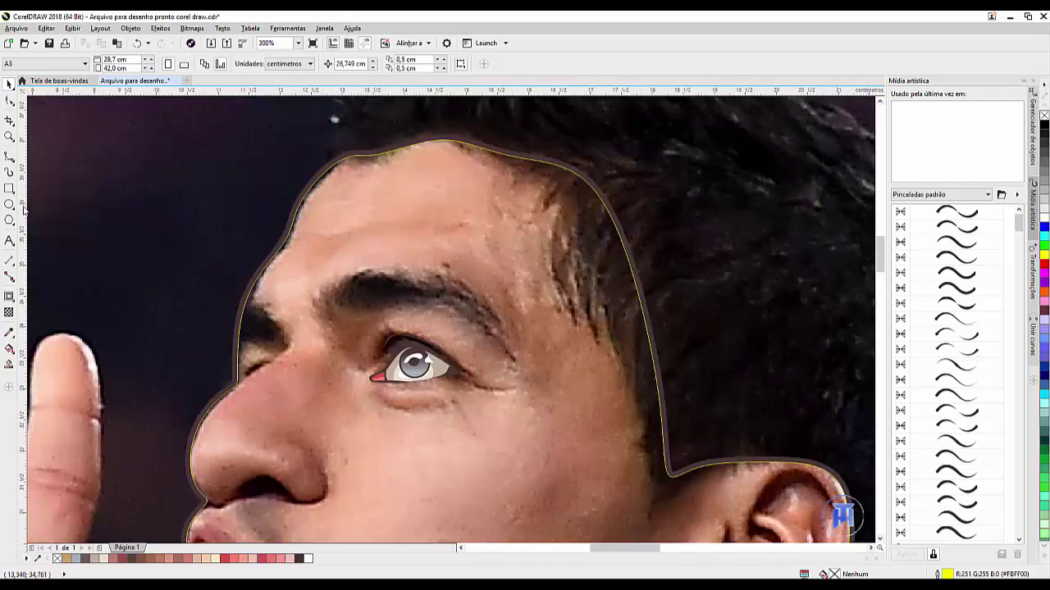
left_click(8, 158)
scroll(322, 289, "up", 2)
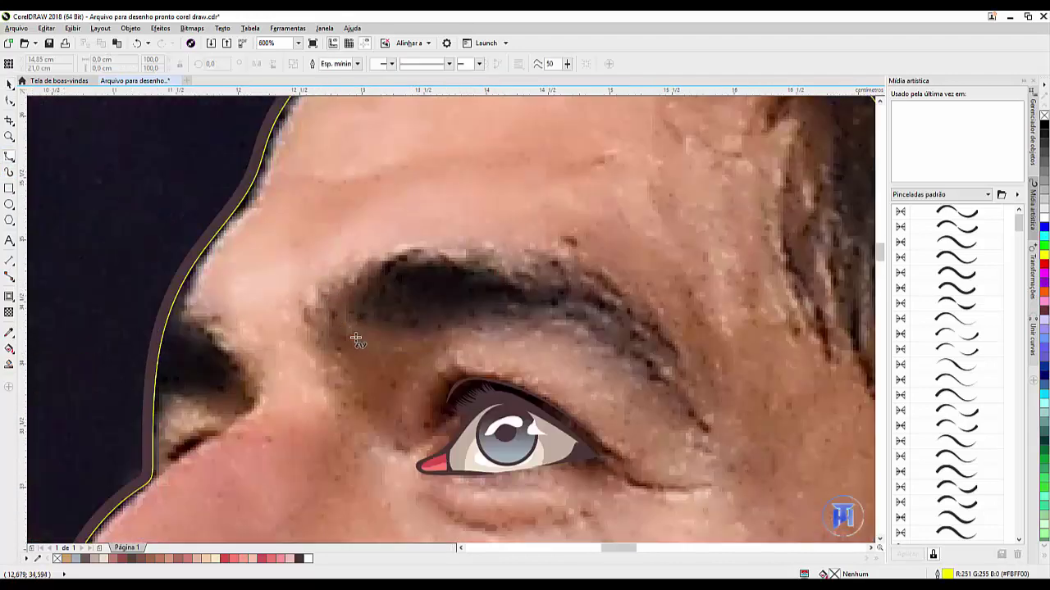
Trace the near eyebrow as a closed spline shape
mouse_move(404, 341)
left_mouse_down()
mouse_move(341, 334)
mouse_move(320, 293)
mouse_move(322, 309)
mouse_move(348, 306)
mouse_move(356, 267)
mouse_move(355, 290)
mouse_move(403, 242)
mouse_move(401, 252)
mouse_move(423, 248)
mouse_move(405, 254)
mouse_move(416, 266)
mouse_move(439, 251)
mouse_move(485, 257)
left_mouse_up()
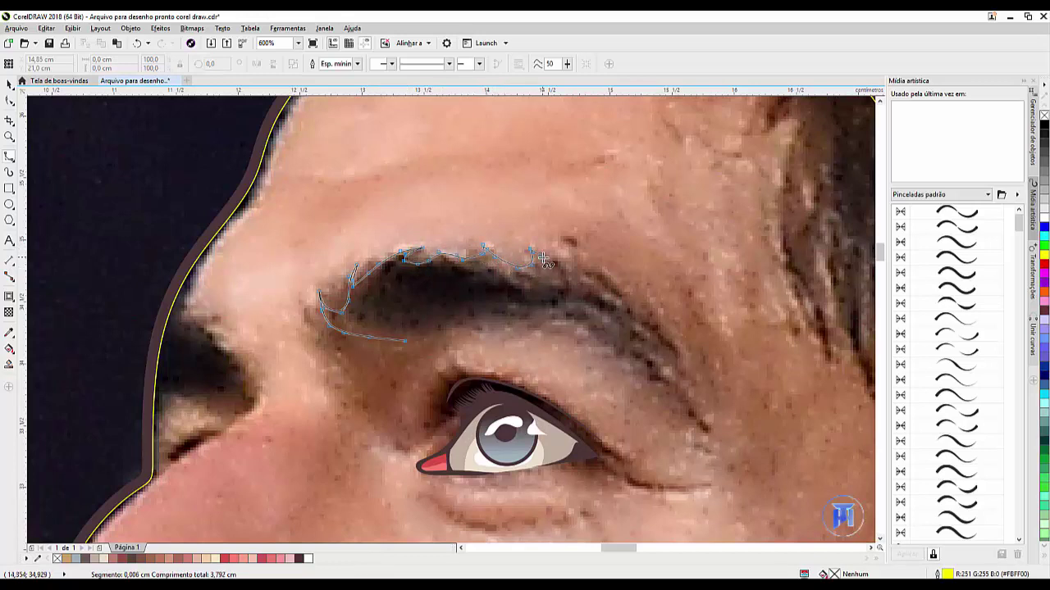
mouse_move(587, 266)
left_mouse_down()
mouse_move(661, 328)
mouse_move(685, 365)
mouse_move(679, 358)
left_mouse_up()
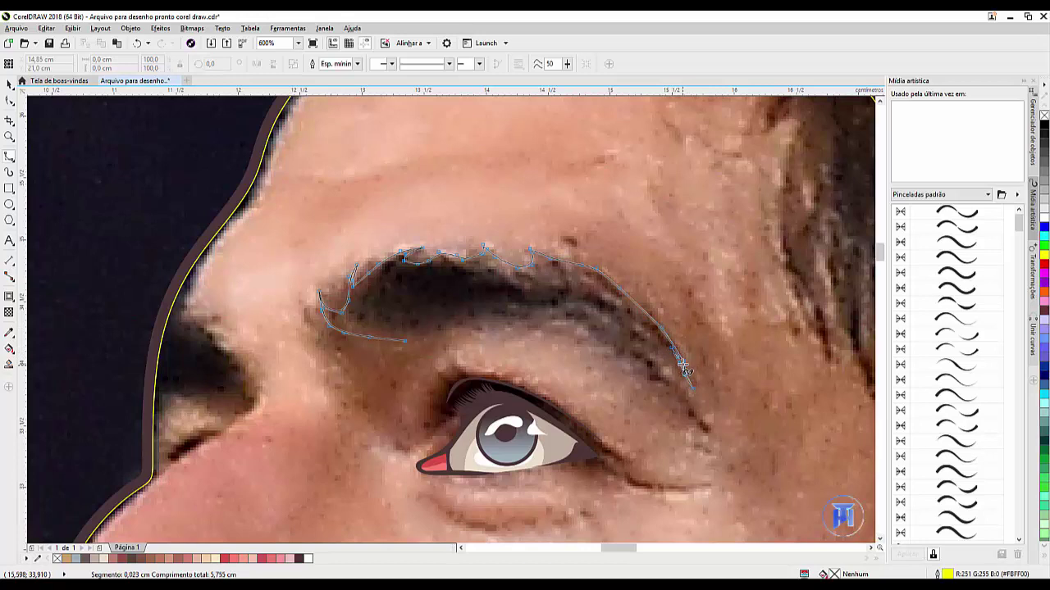
mouse_move(685, 367)
left_mouse_down()
mouse_move(669, 360)
mouse_move(709, 438)
mouse_move(640, 359)
mouse_move(544, 316)
mouse_move(476, 323)
left_mouse_up()
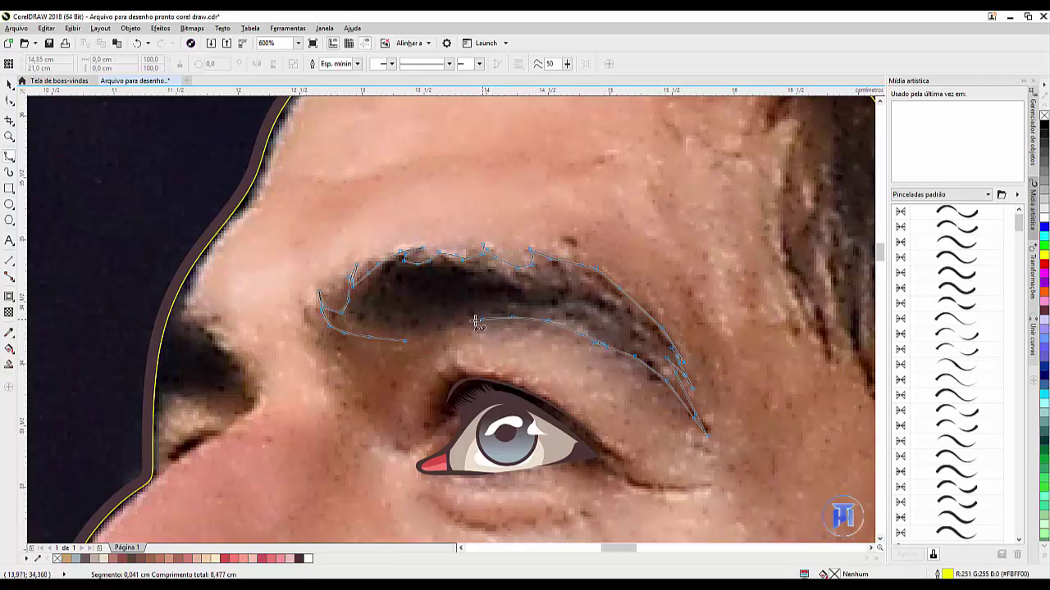
left_click(404, 346)
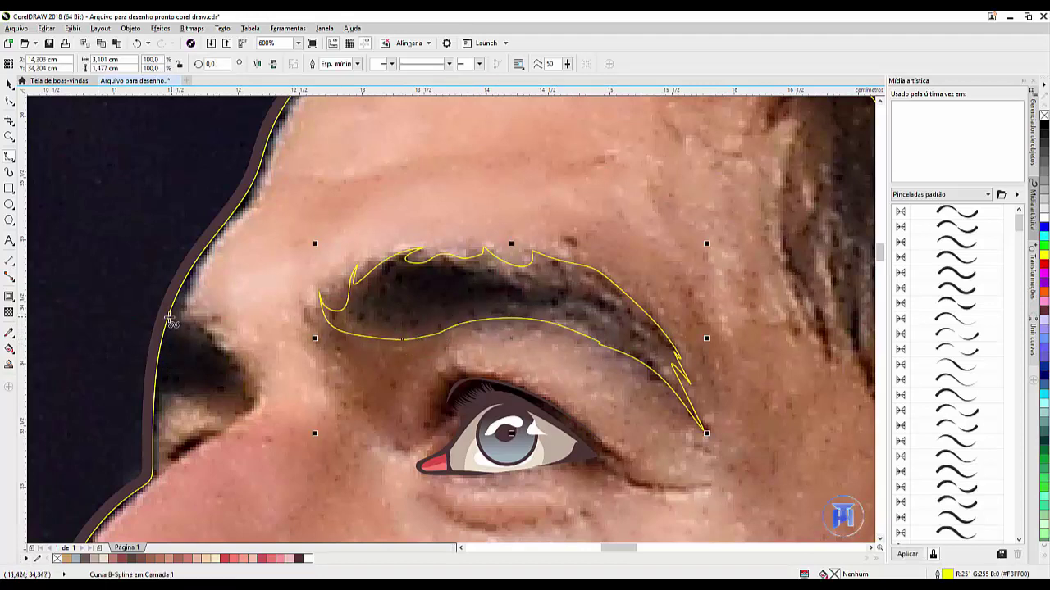
Trace the far eyebrow beside the face edge as a closed shape
left_click(170, 310)
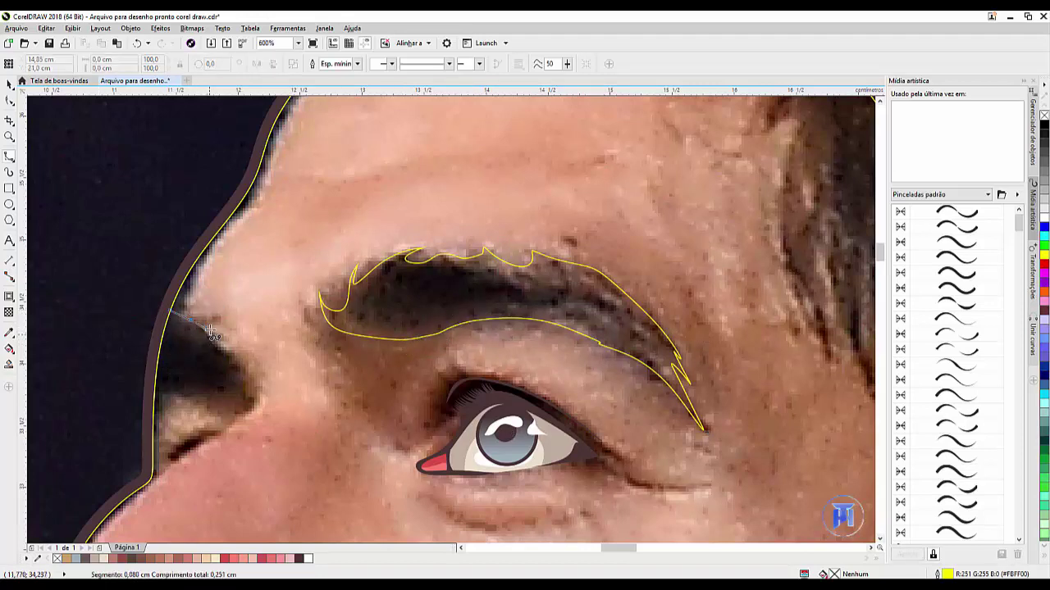
left_click(249, 385)
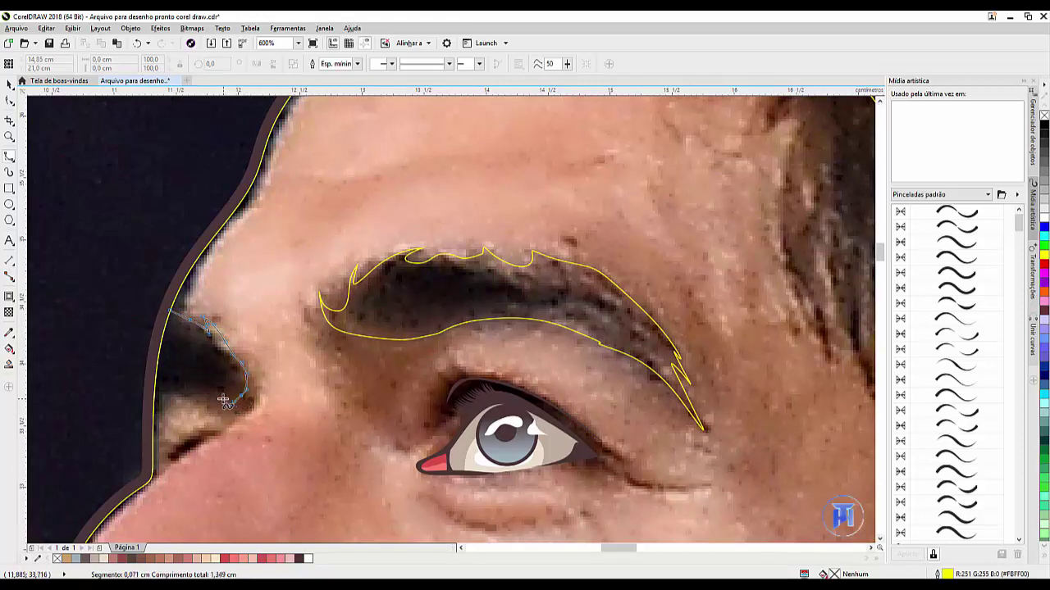
left_click(227, 402)
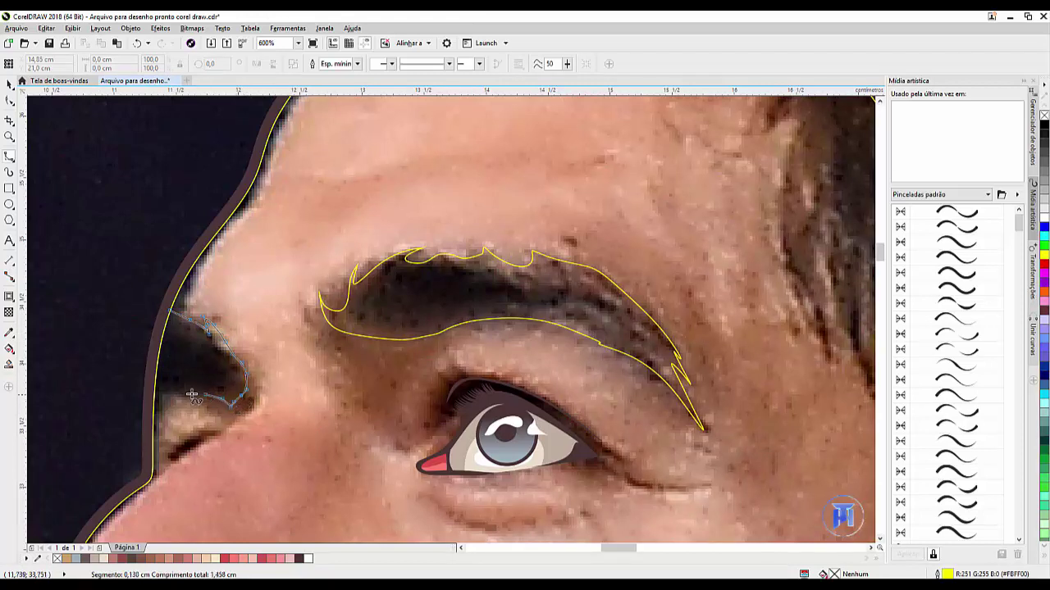
left_click(148, 395)
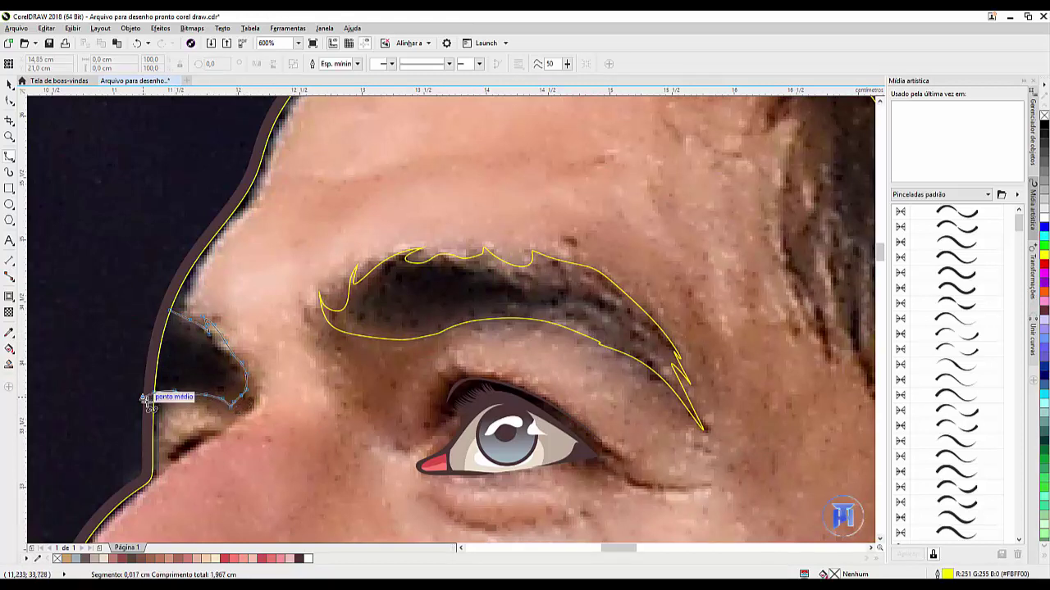
left_click(139, 352)
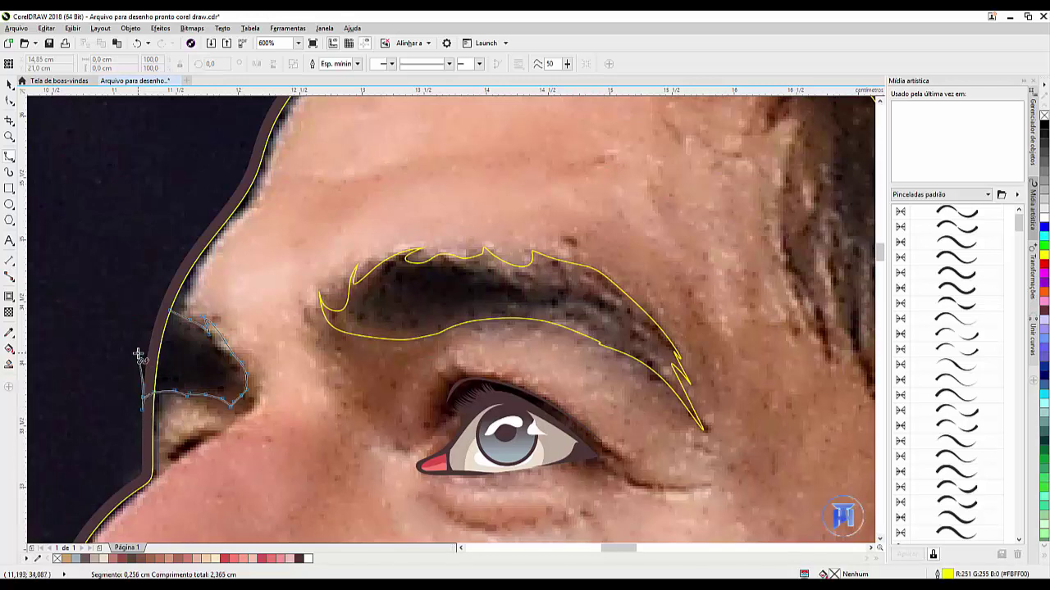
left_click(168, 310)
Fill both eyebrow shapes dark brown
left_click(9, 85)
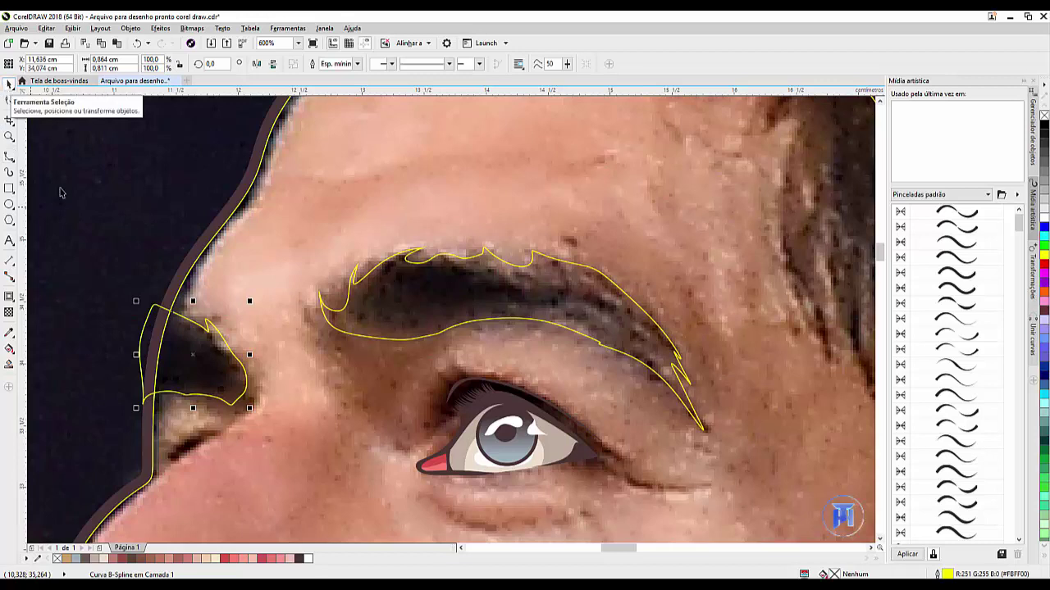
left_click(451, 265, "shift")
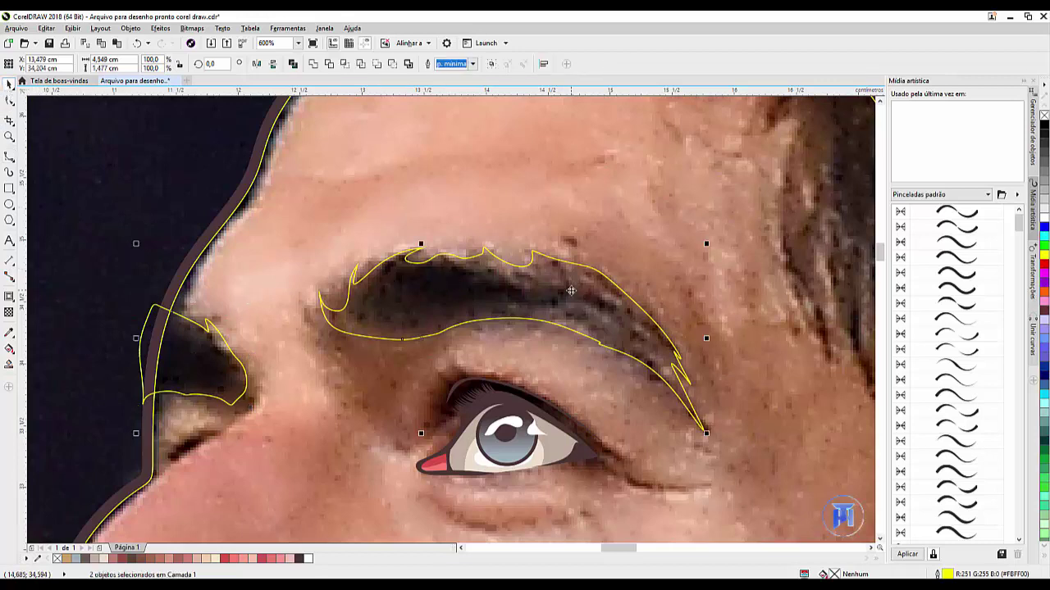
left_click(300, 558)
scroll(276, 290, "down", 3)
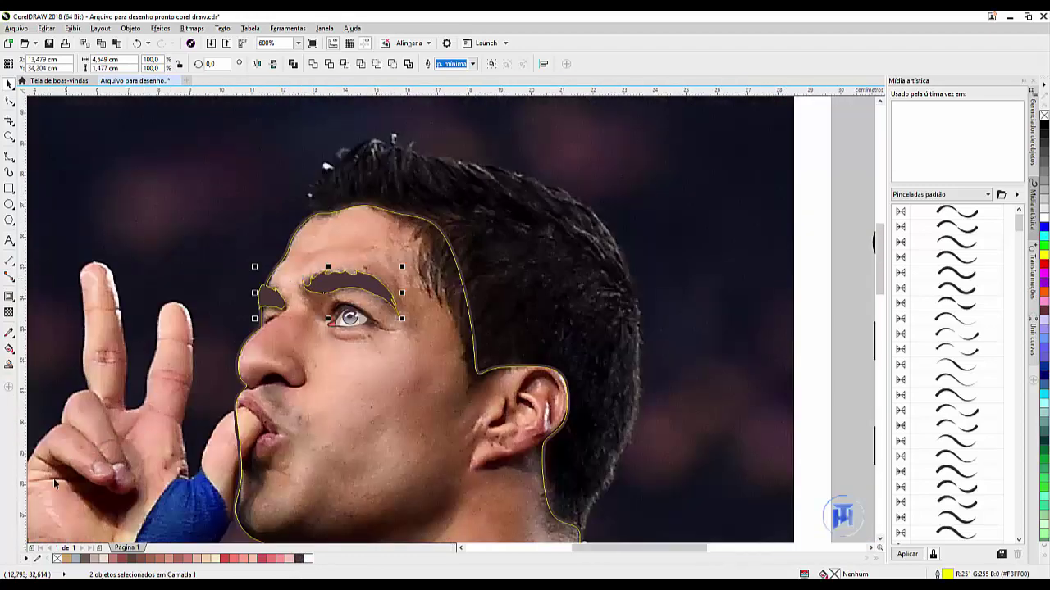
Remove the outline from both eyebrows
right_click(55, 559)
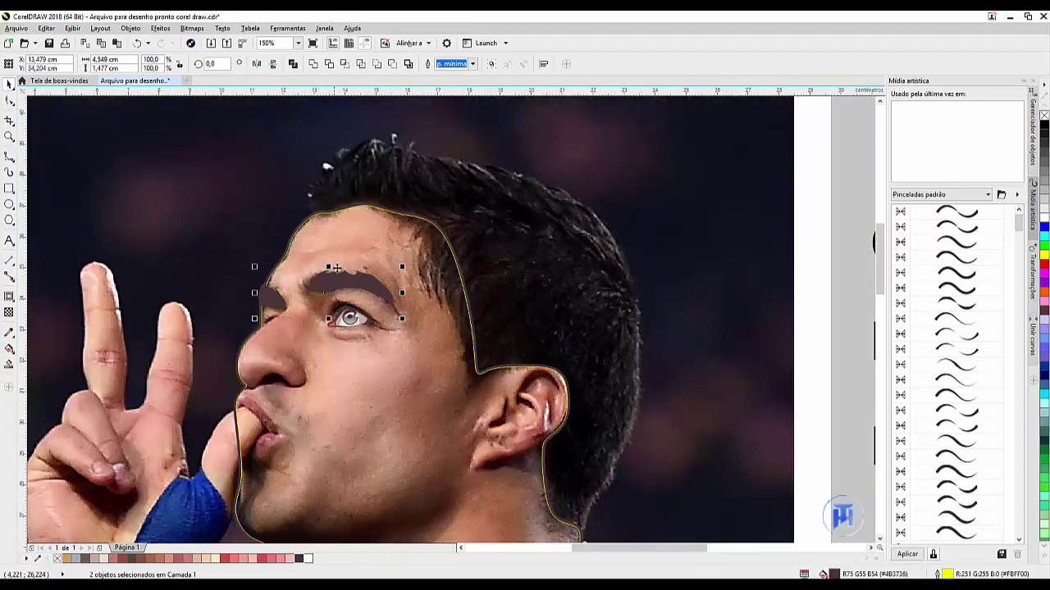
scroll(319, 283, "up", 3)
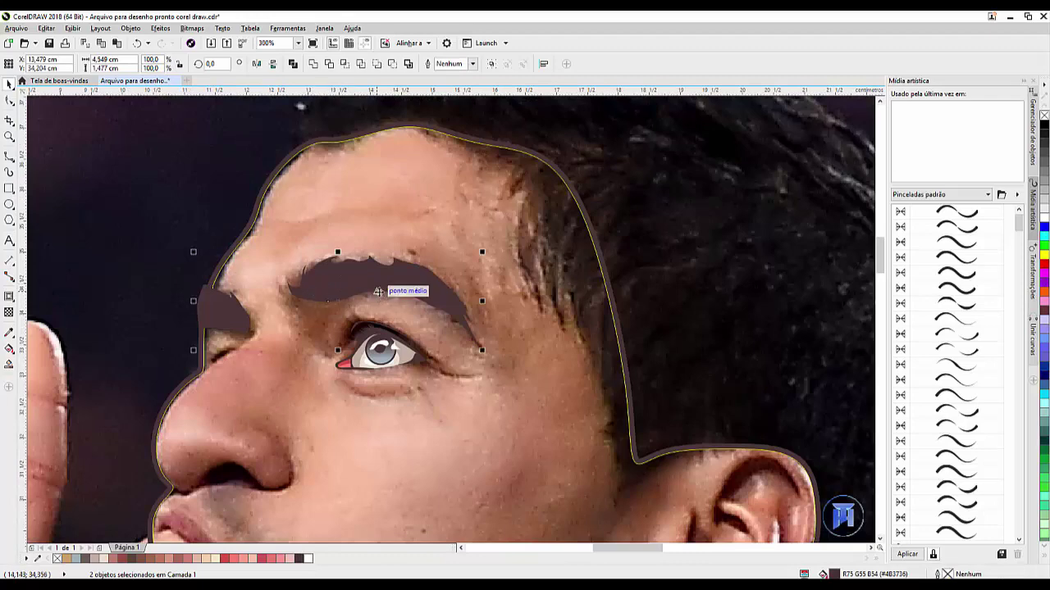
scroll(378, 291, "down", 3)
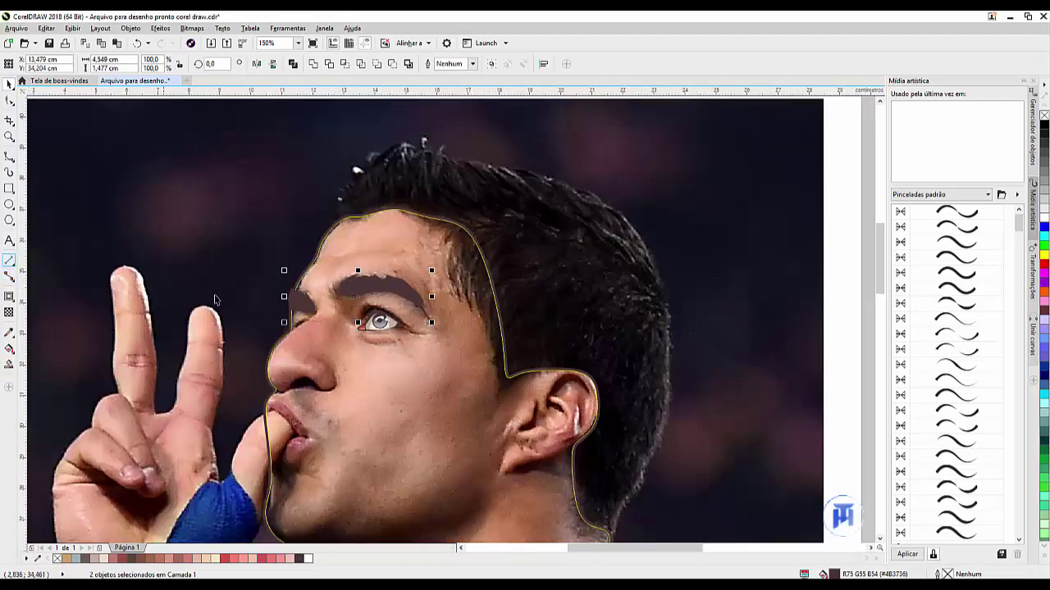
left_click(10, 156)
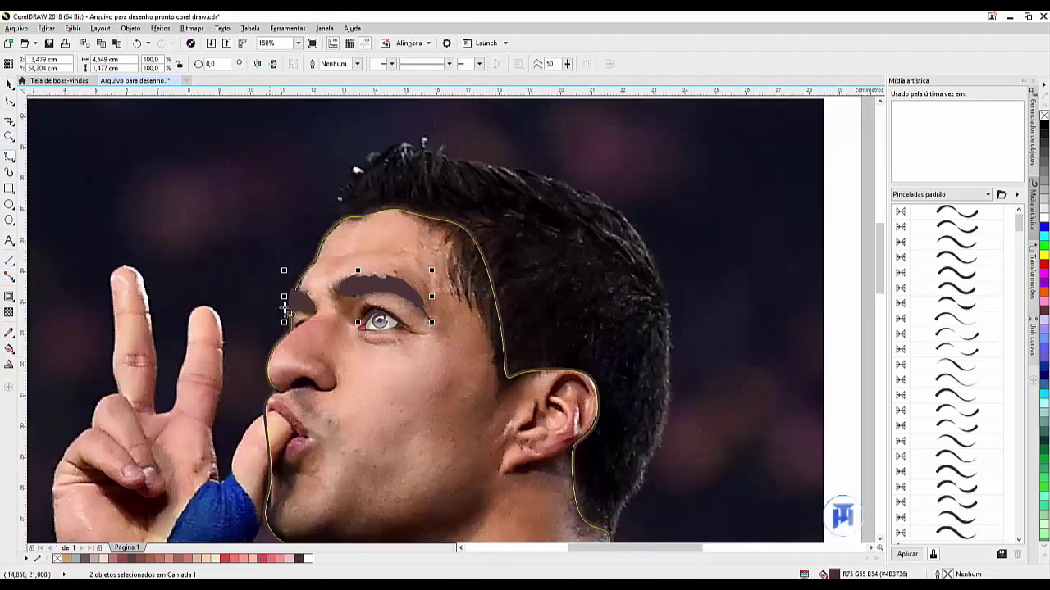
scroll(279, 308, "up", 6)
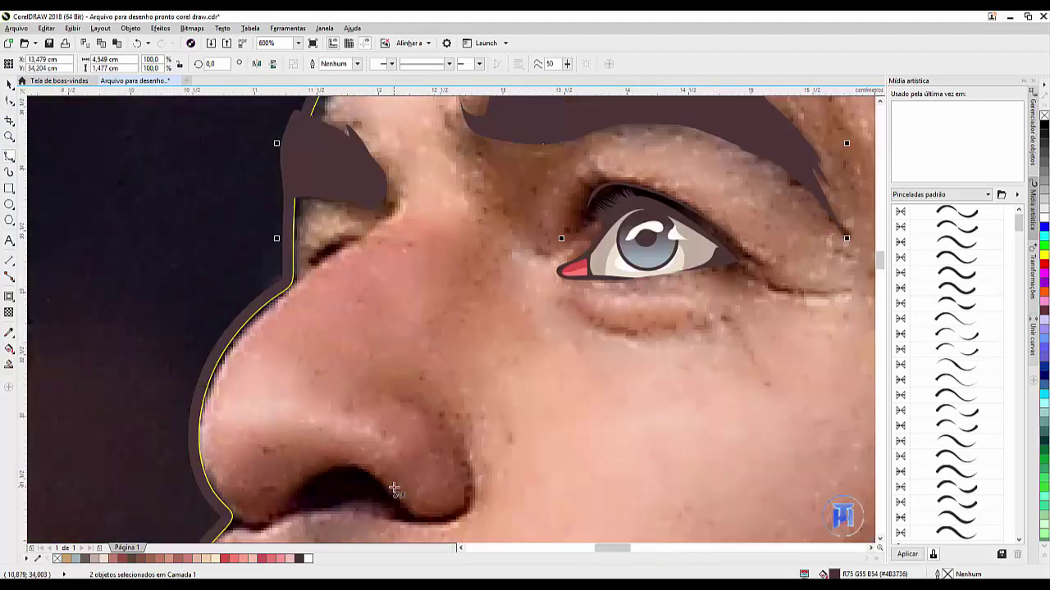
Trace the nostril shape under the nose tip, fill it dark greyish-brown, and remove its outline
left_click(460, 449)
left_click(474, 479)
mouse_move(463, 521)
left_mouse_down()
mouse_move(363, 499)
mouse_move(277, 510)
mouse_move(250, 528)
mouse_move(227, 508)
mouse_move(238, 521)
mouse_move(269, 519)
mouse_move(338, 466)
mouse_move(380, 479)
mouse_move(442, 521)
left_mouse_up()
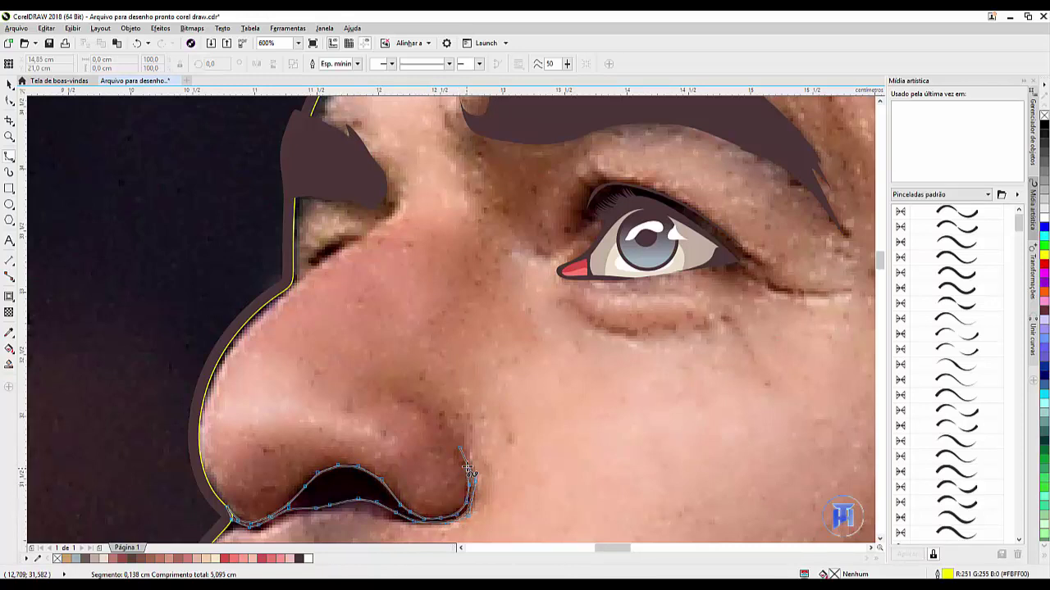
left_click_drag(459, 447, 469, 441)
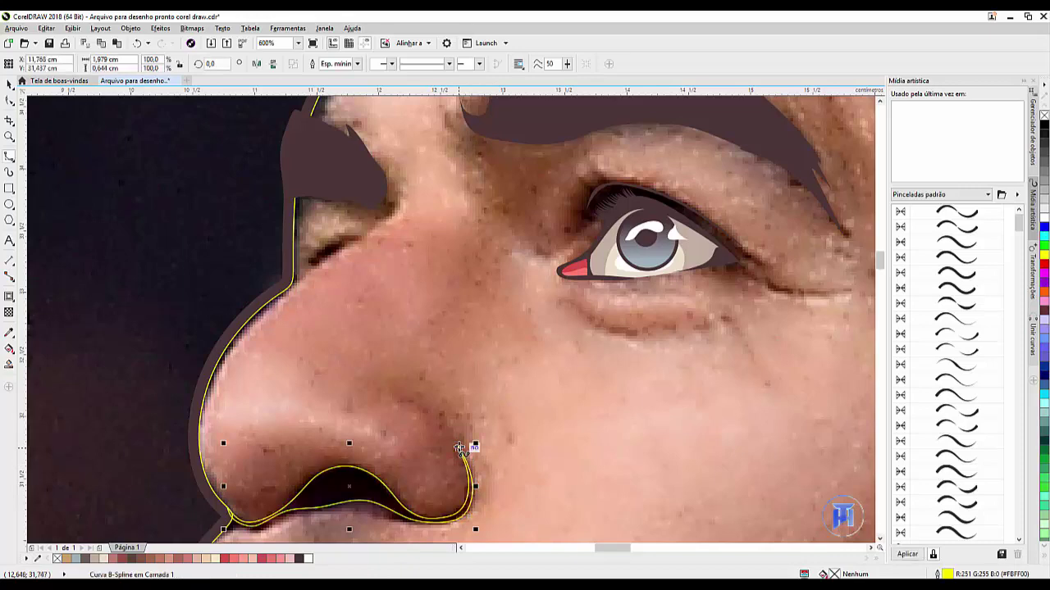
scroll(355, 302, "down", 2)
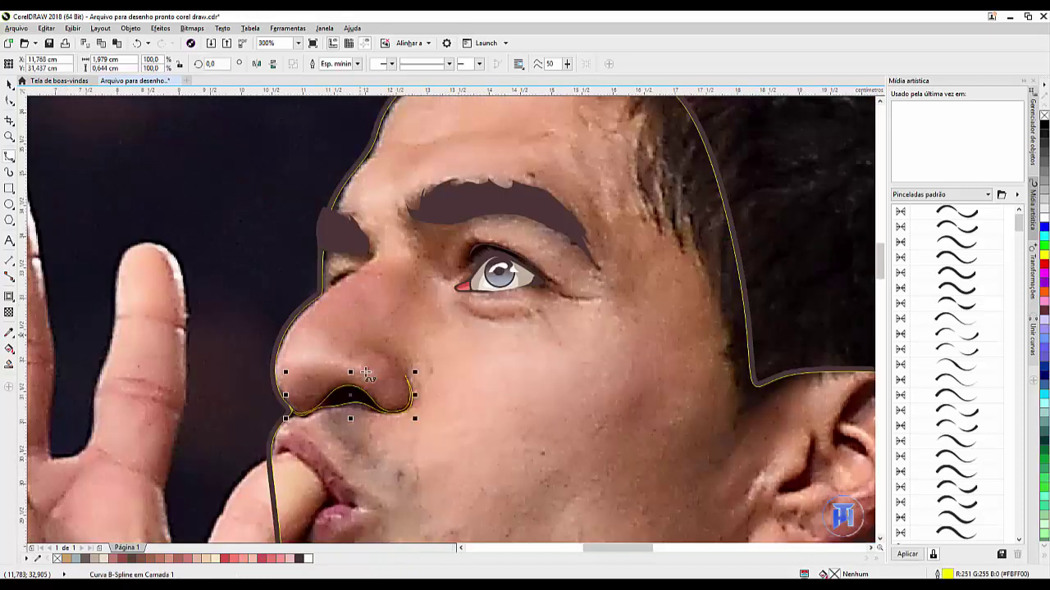
left_click(303, 558)
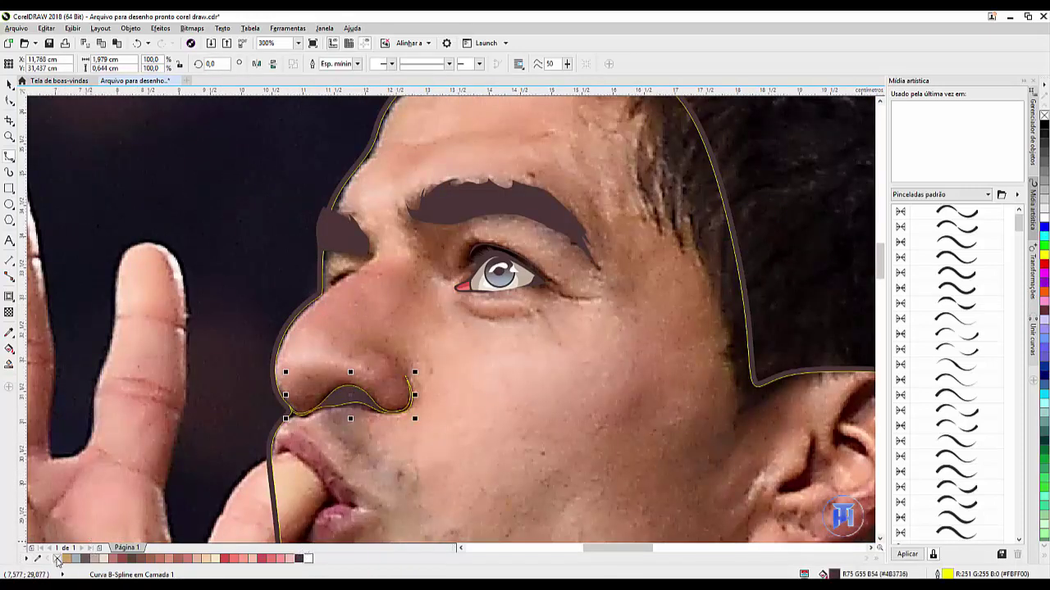
right_click(58, 558)
scroll(345, 324, "down", 2)
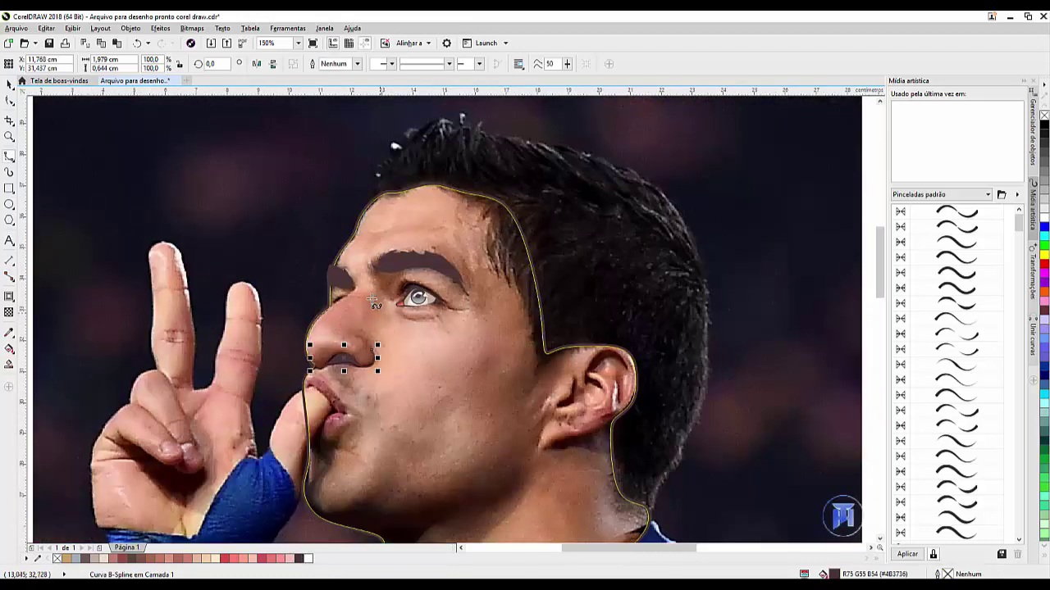
Draw a shading shape along the nose edge and fill it dark brown
scroll(373, 301, "up", 2)
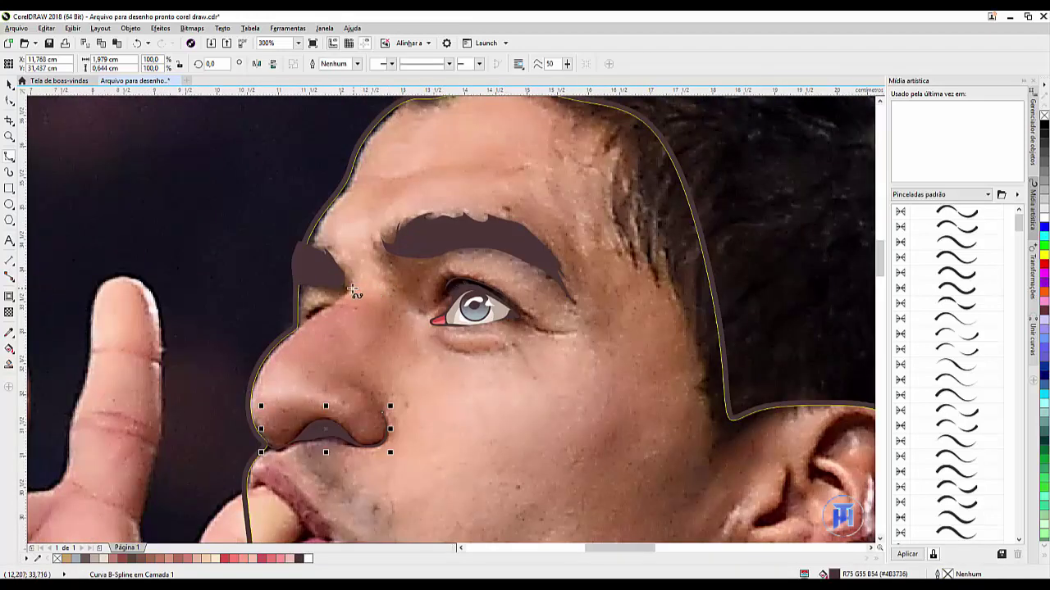
scroll(353, 289, "up", 2)
left_click(362, 305)
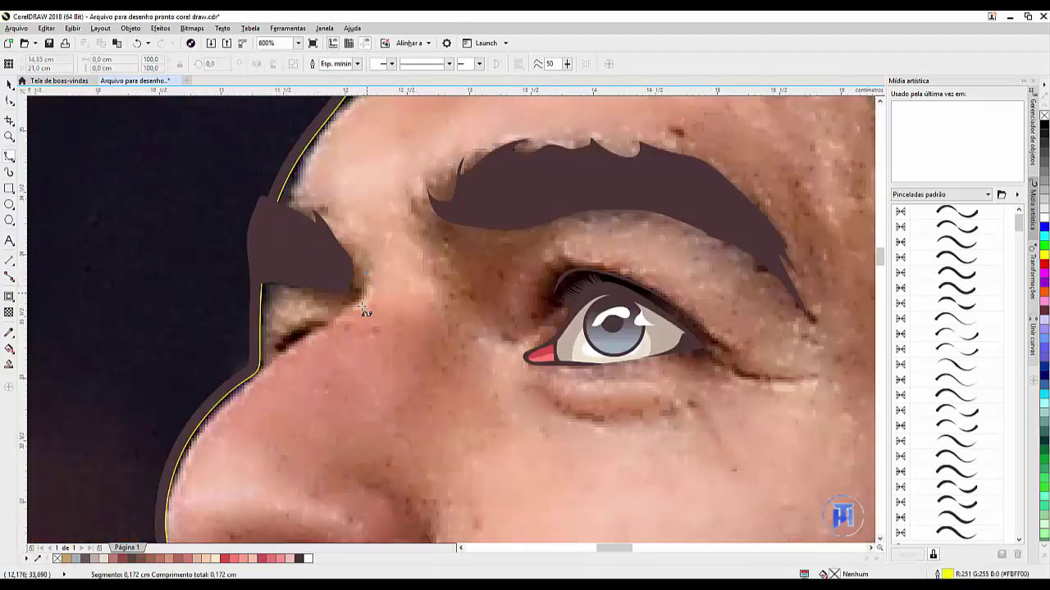
left_click(345, 314)
left_click(287, 355)
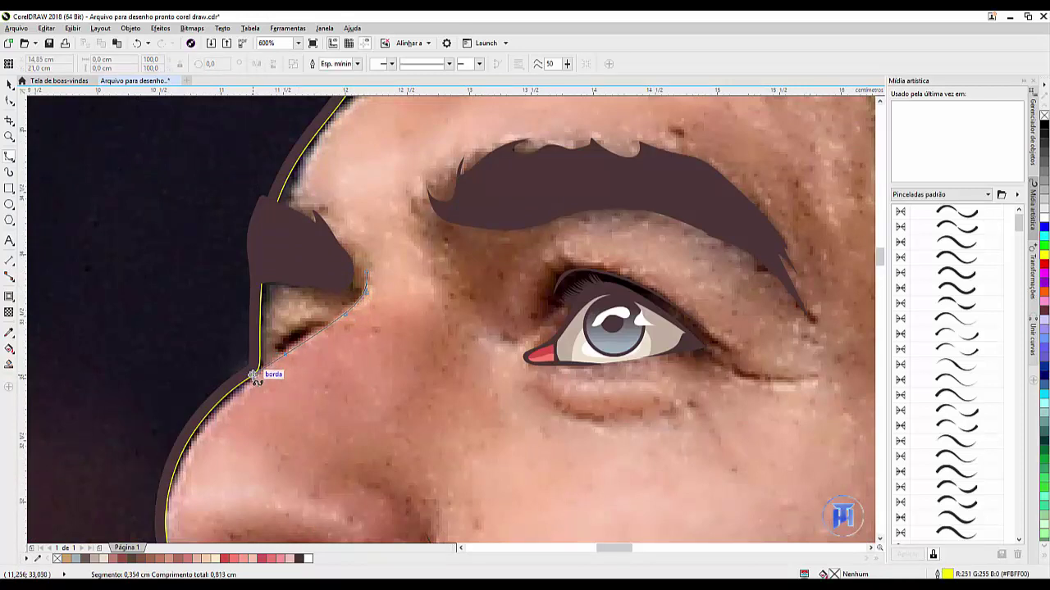
left_click(255, 376)
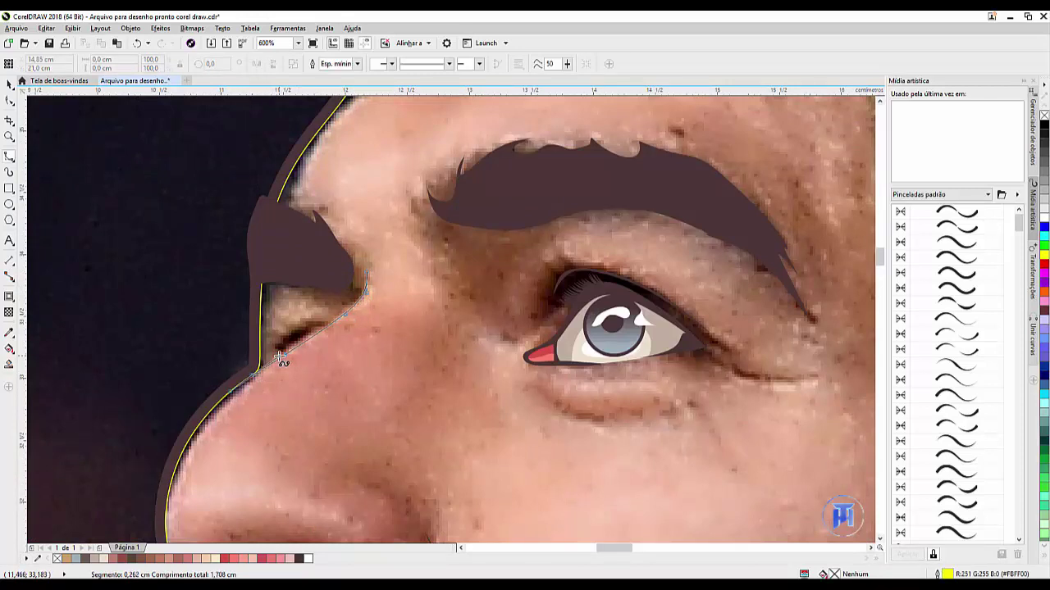
left_click(341, 319)
double_click(367, 279)
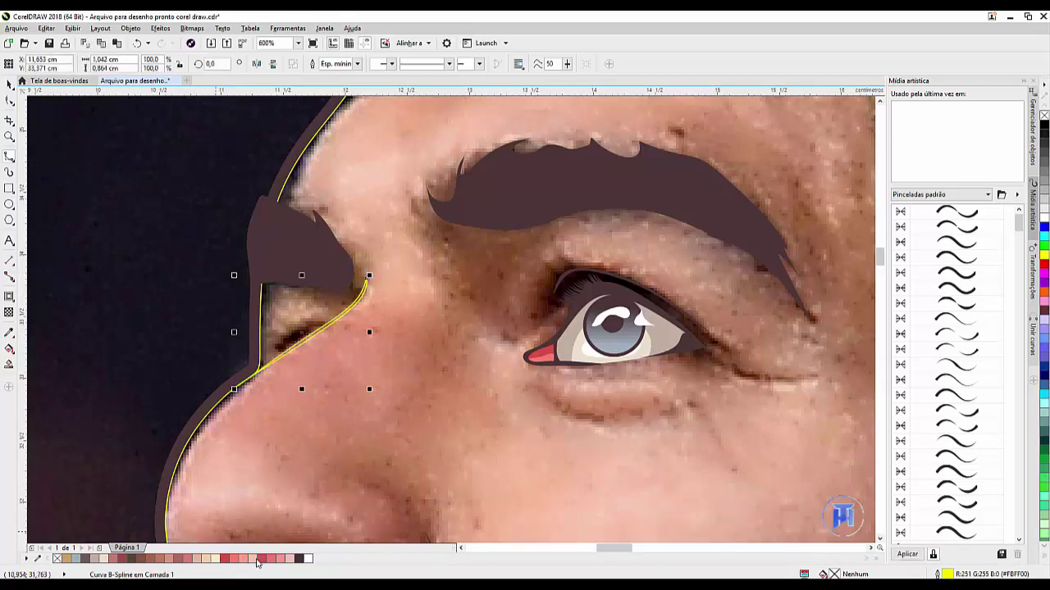
left_click(300, 558)
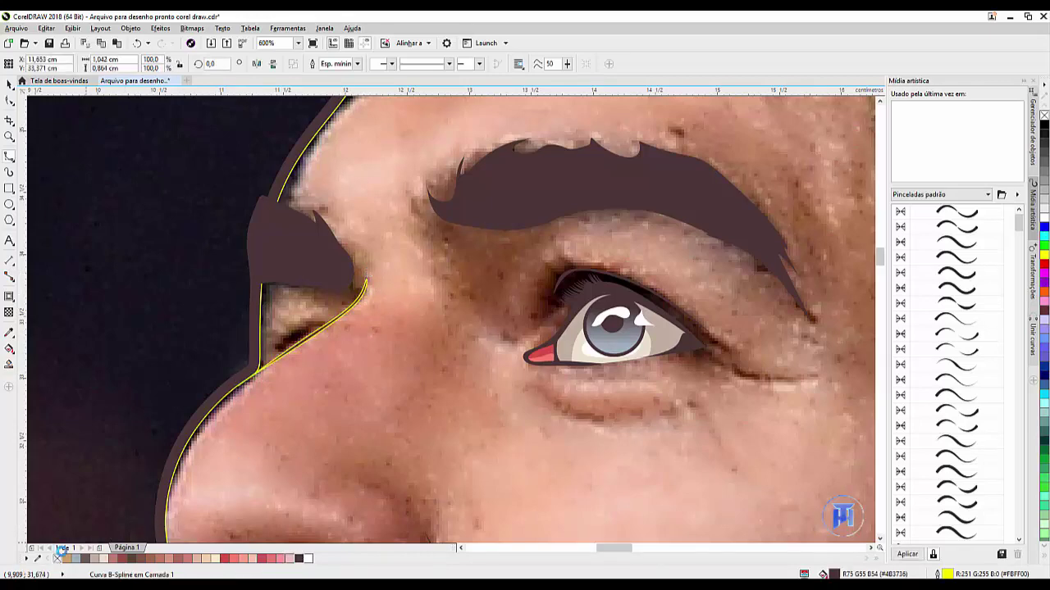
Draw a nose-wing shading shape filled dark brown with no outline
scroll(316, 346, "down", 5)
scroll(314, 380, "up", 3)
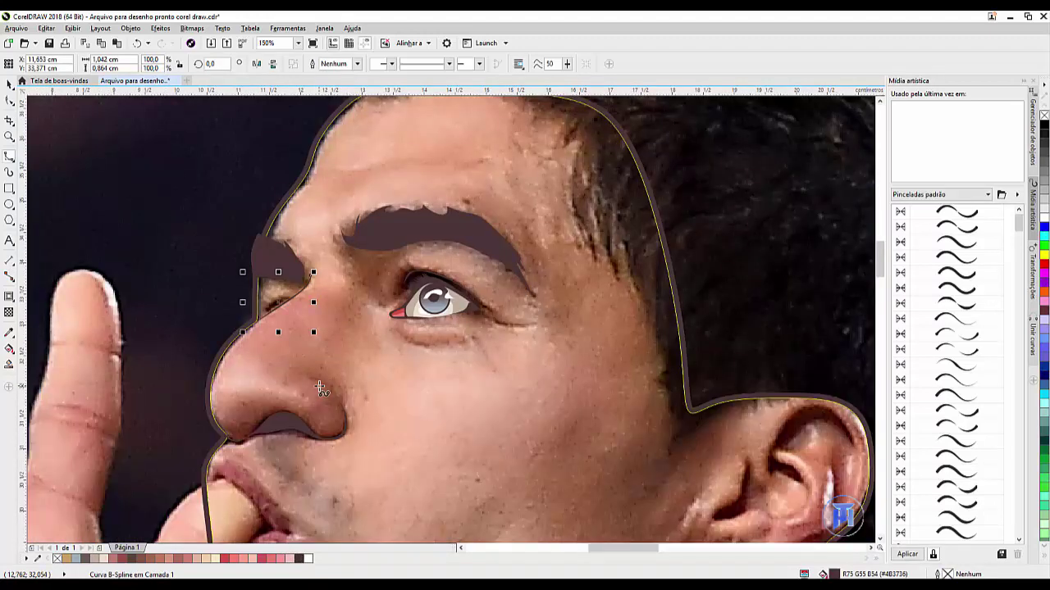
scroll(314, 379, "up", 2)
left_click(306, 374)
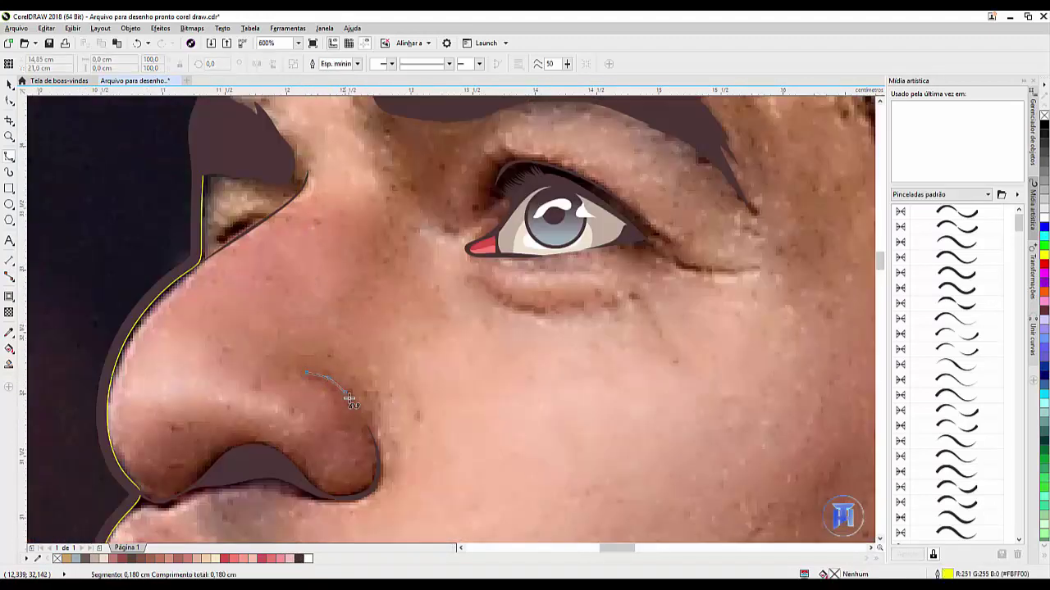
left_click(351, 399)
left_click(337, 389)
double_click(308, 375)
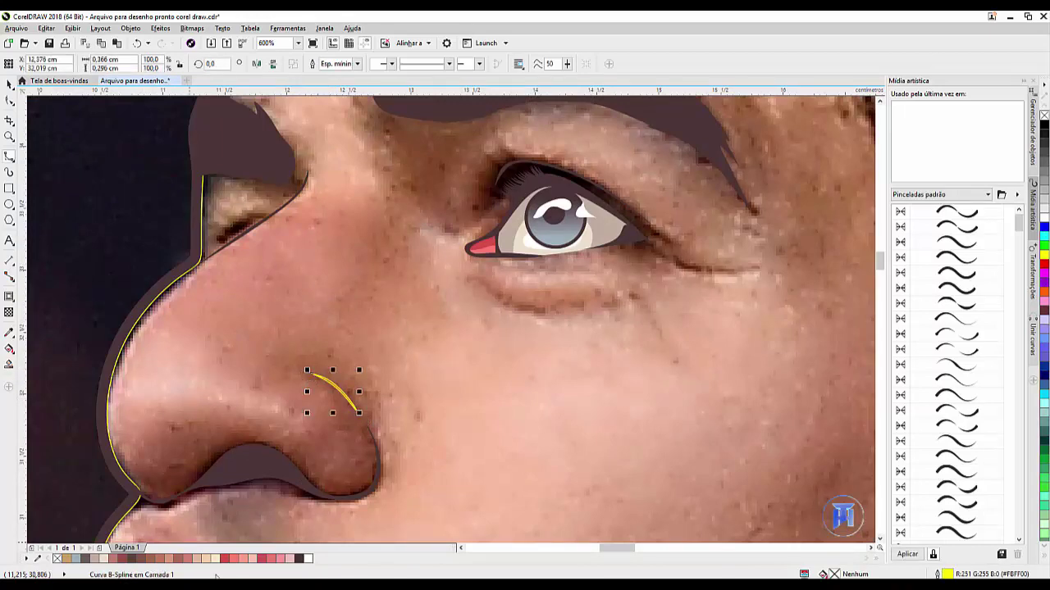
left_click(300, 560)
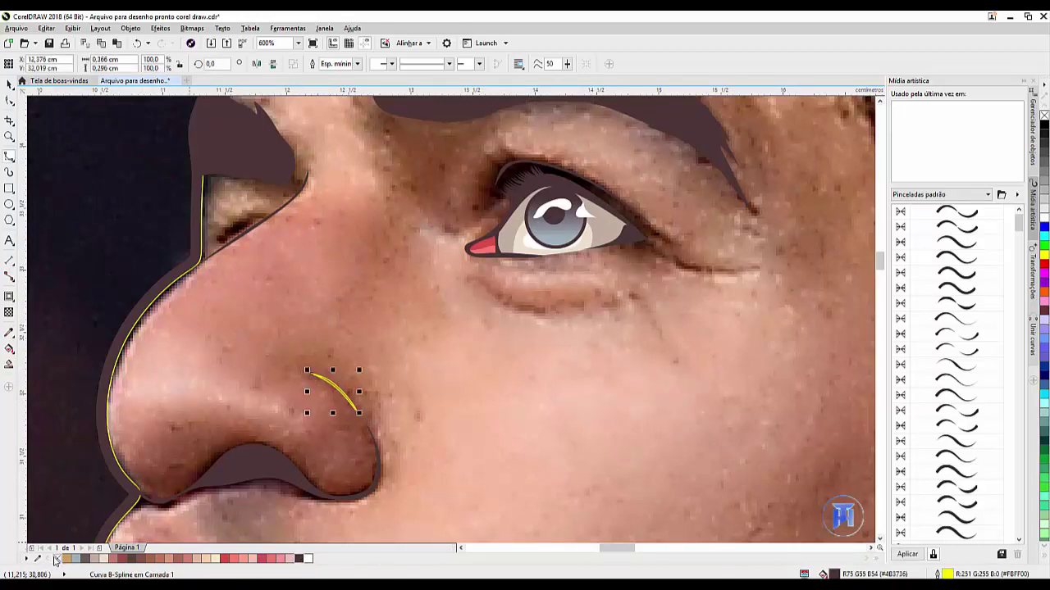
right_click(54, 561)
scroll(328, 375, "down", 2)
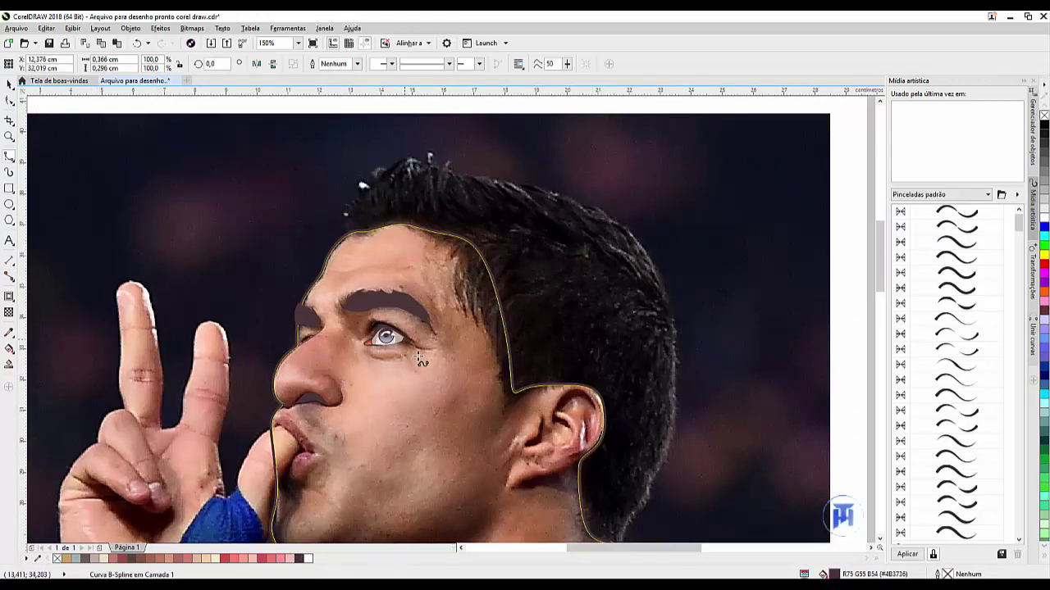
scroll(410, 355, "up", 4)
Draw three crease lines: under the eye, at the outer lower eyelid, and below the eye
left_click(282, 385)
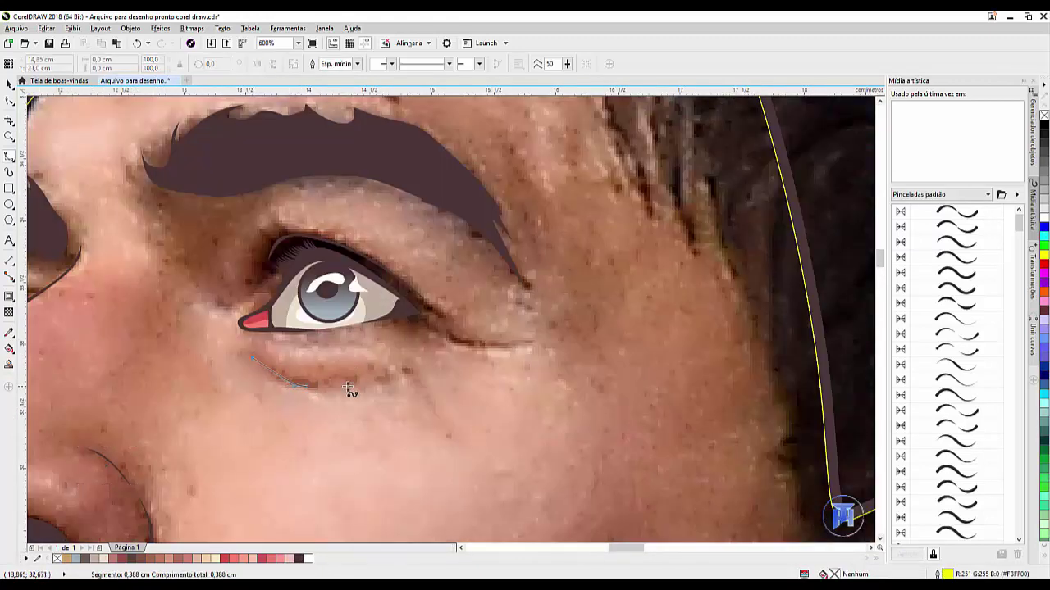
left_click(351, 389)
double_click(255, 361)
left_click(433, 330)
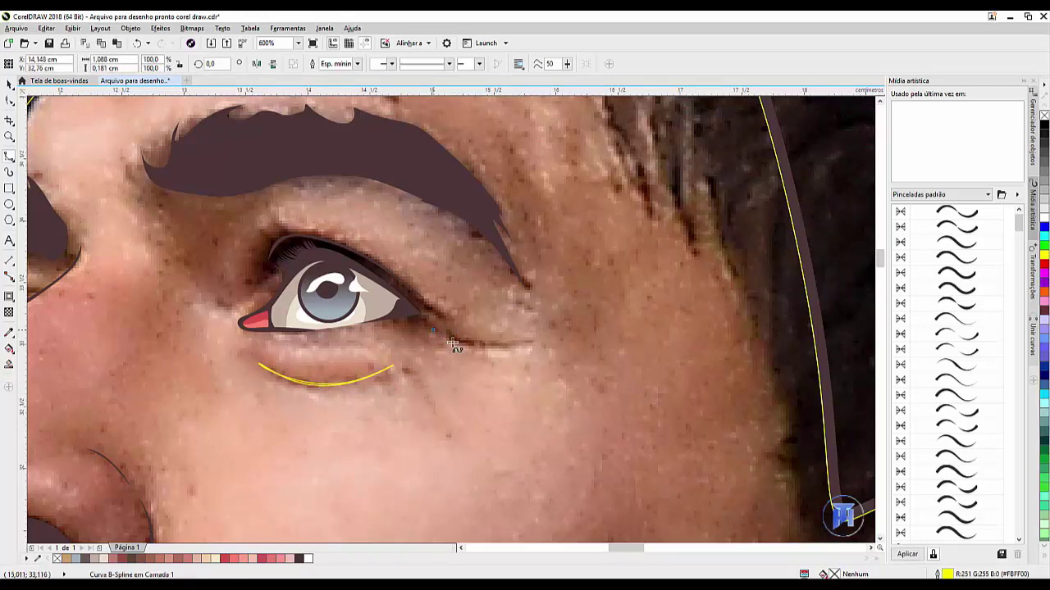
left_click(518, 347)
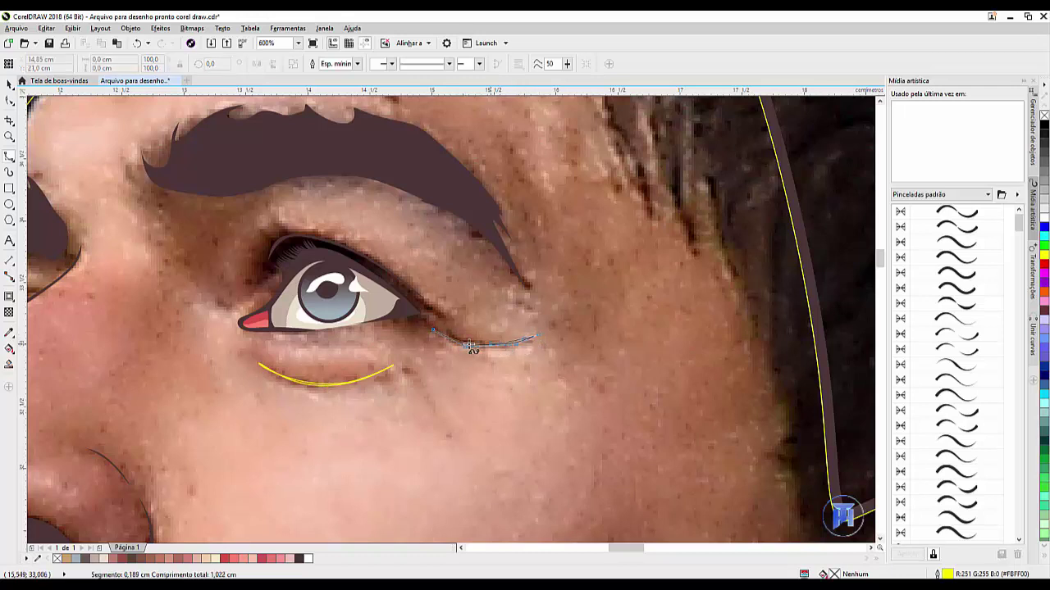
double_click(433, 333)
left_click(403, 371)
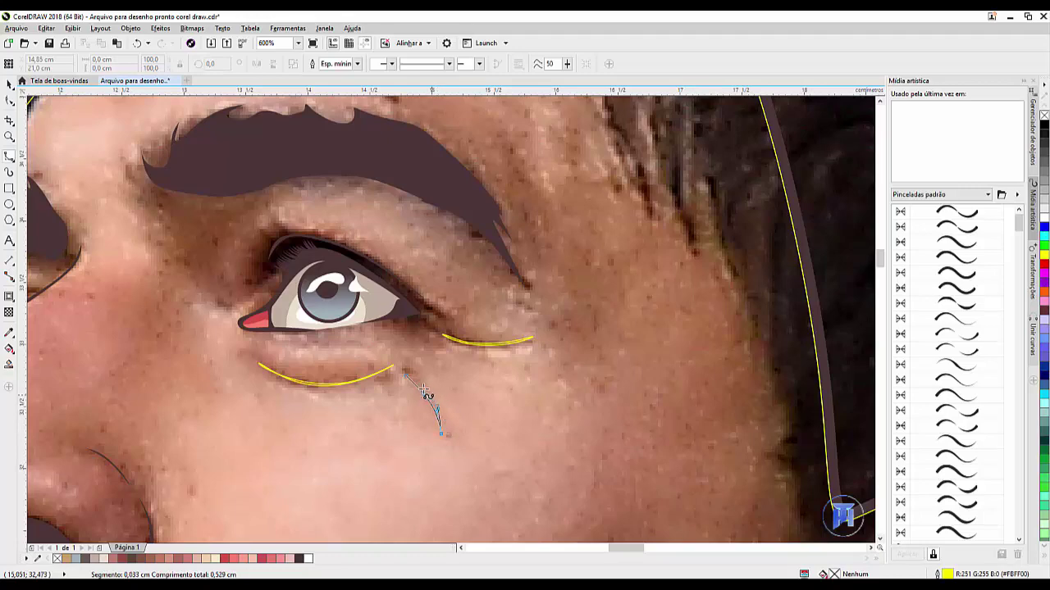
double_click(410, 373)
scroll(410, 373, "down", 4)
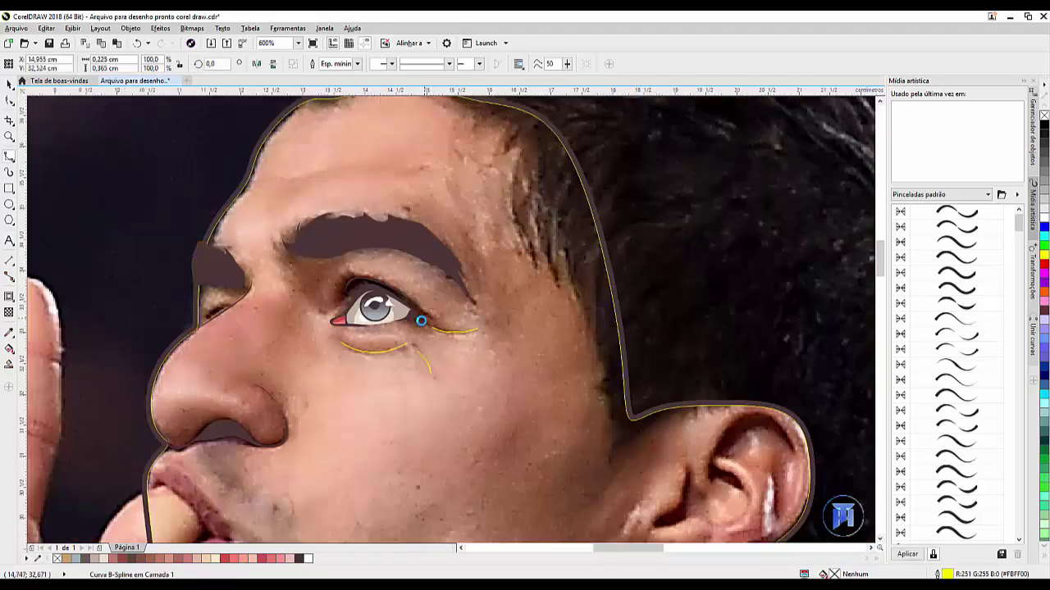
scroll(366, 318, "up", 4)
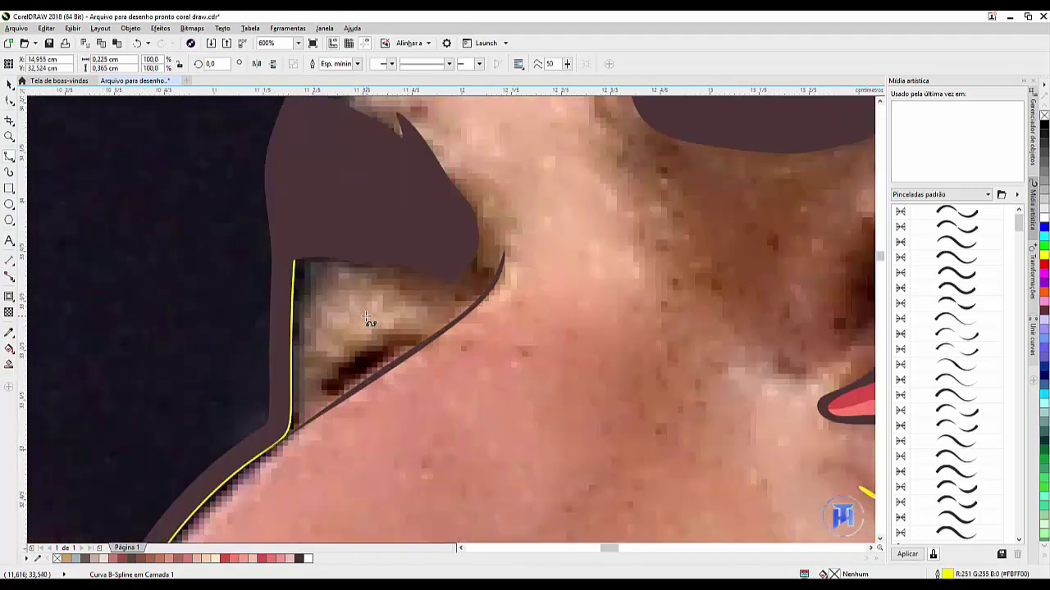
scroll(309, 369, "up", 1)
Draw a jagged closed spline in the eye-corner crease beside the nose bridge and fill it dark brown
left_click(303, 372)
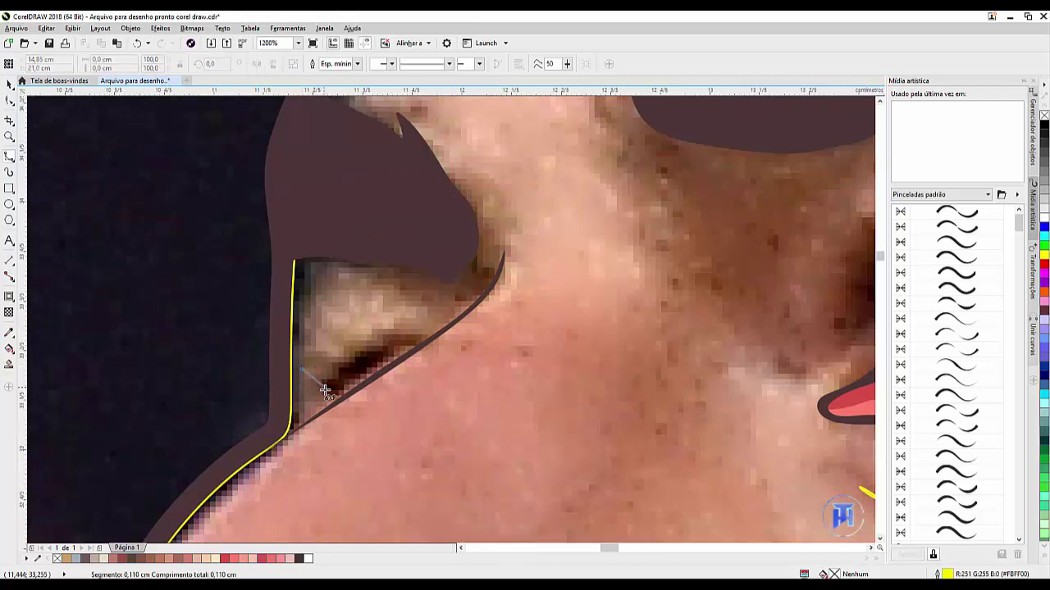
left_click(343, 400)
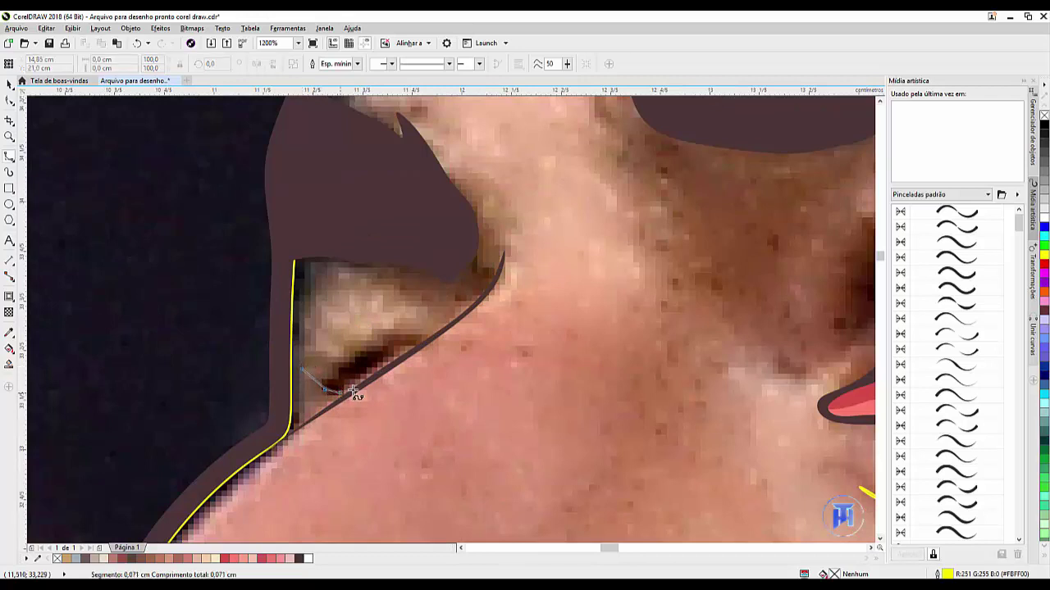
left_click(418, 345)
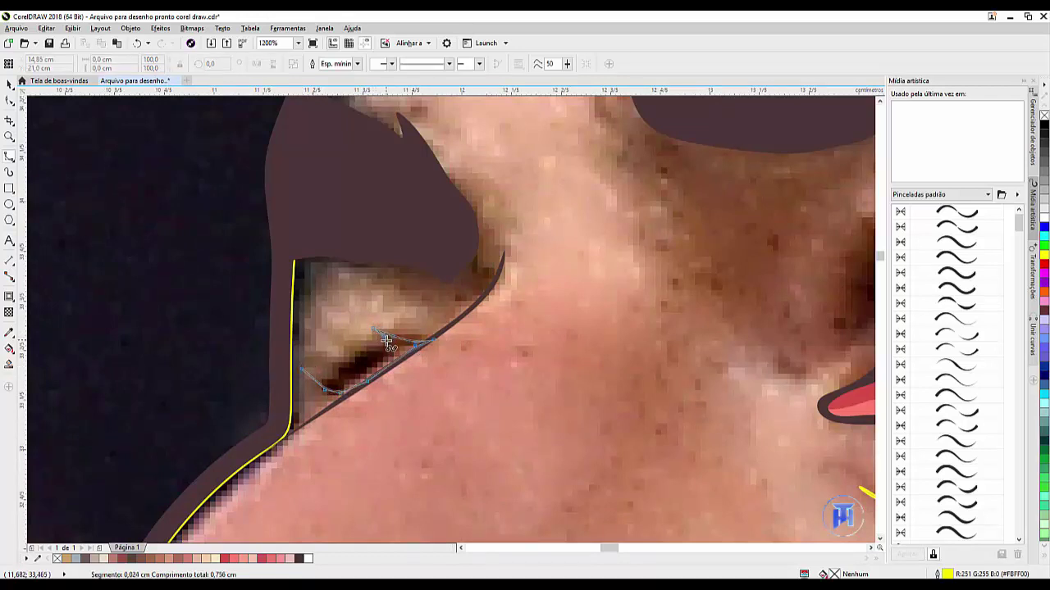
left_click(375, 358)
left_click(328, 376)
double_click(298, 368)
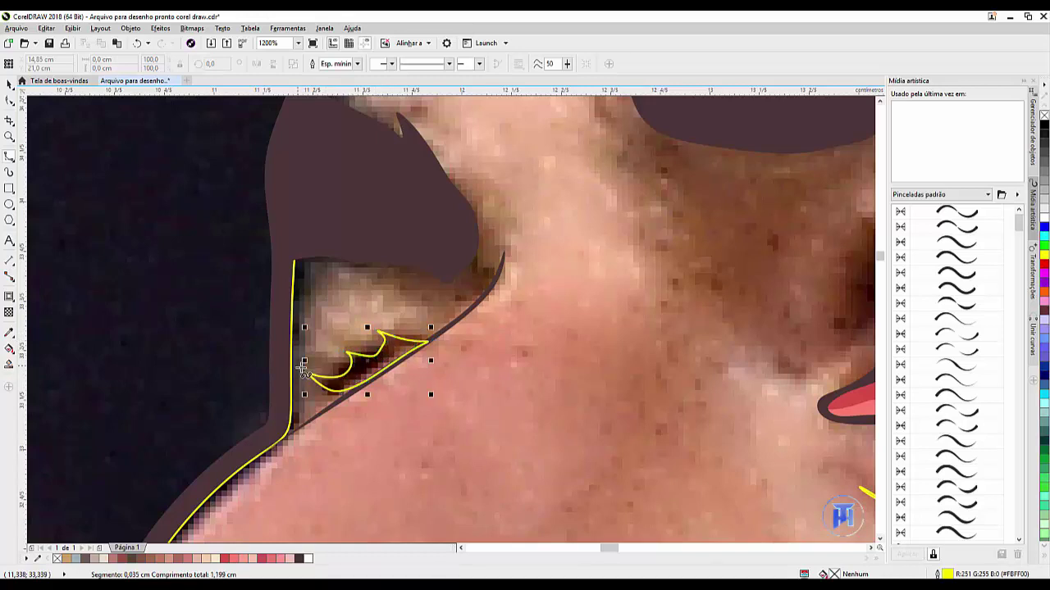
left_click(300, 558)
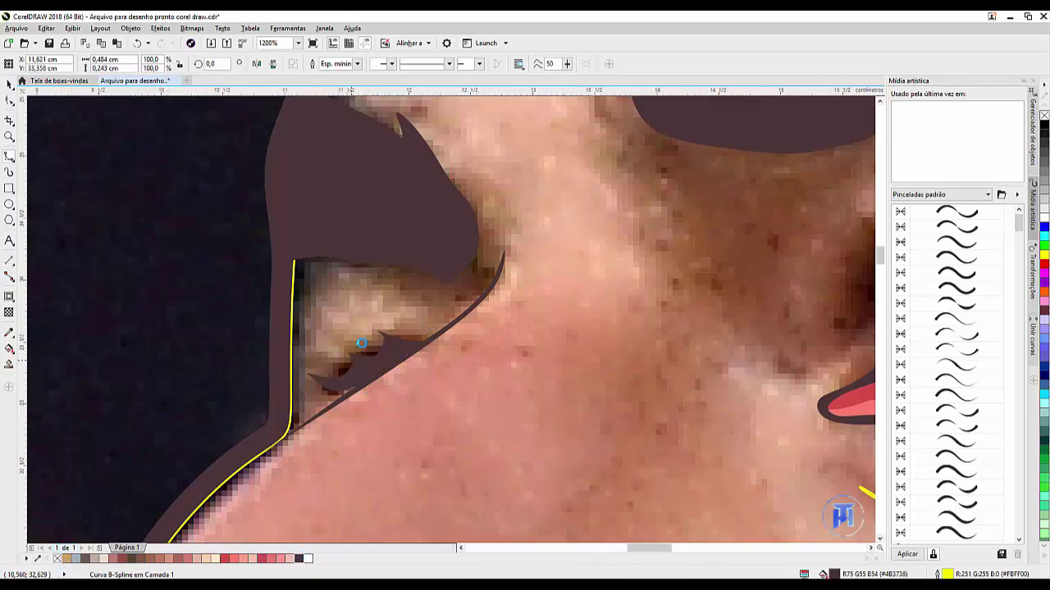
scroll(377, 287, "down", 6)
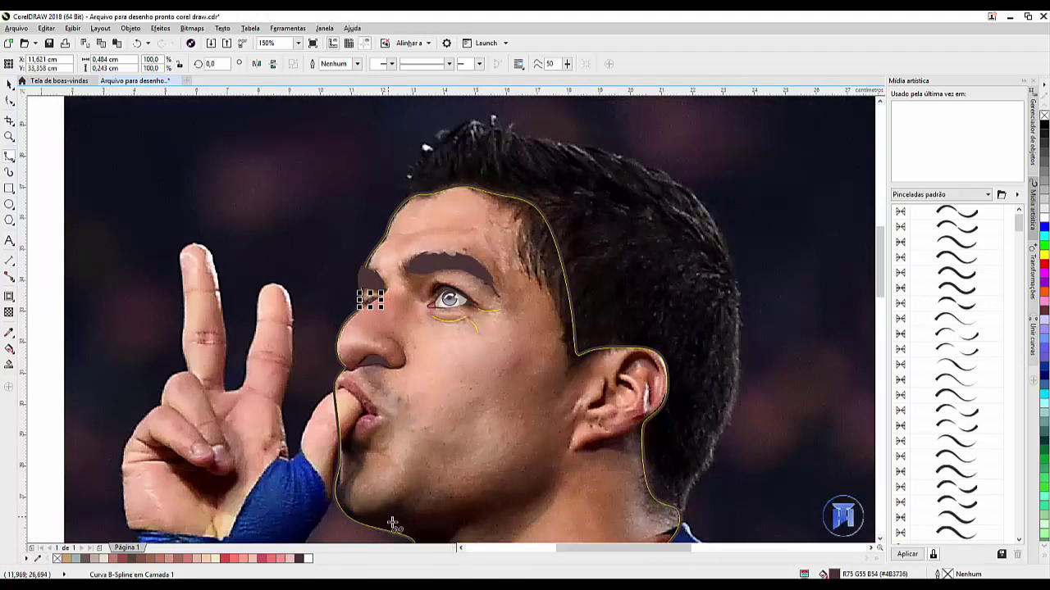
Trace a smooth spline along the underside of the chin
scroll(377, 502, "up", 2)
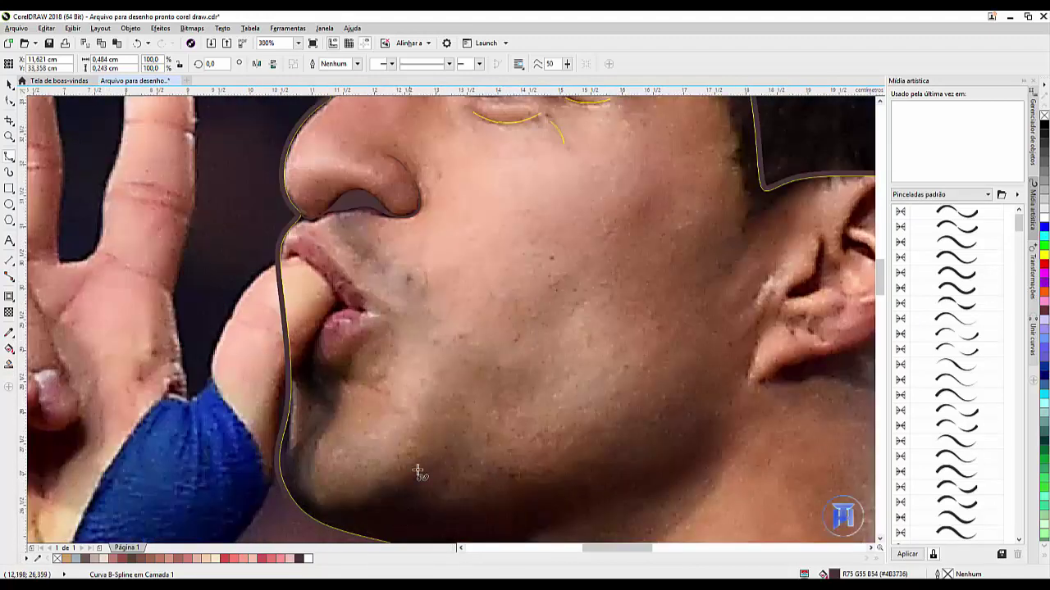
left_click(287, 491)
left_click(315, 517)
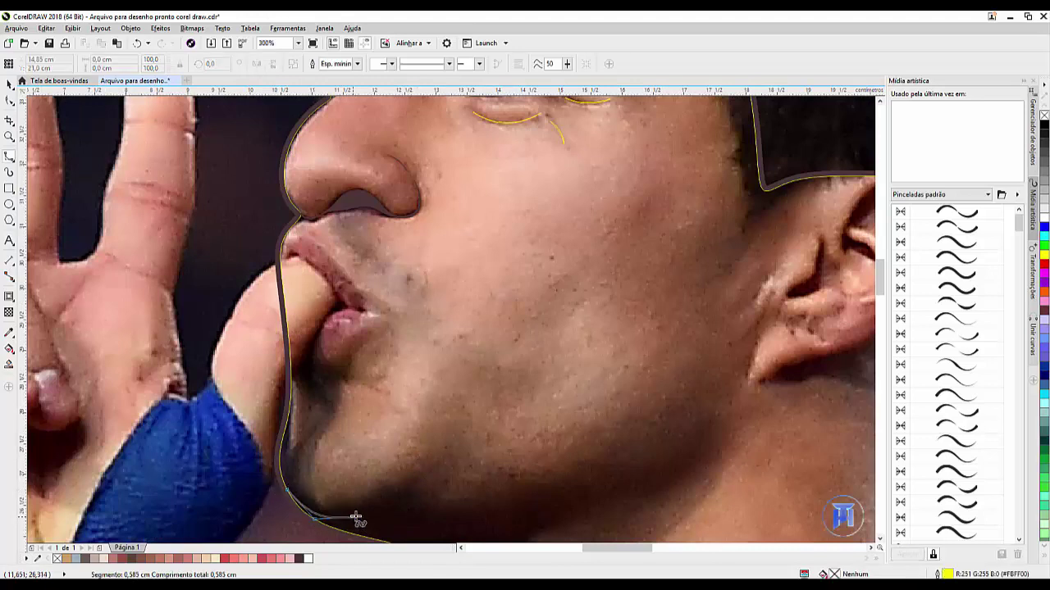
left_click(355, 515)
left_click(383, 502)
left_click(418, 474)
left_click(315, 515)
left_click(286, 489)
double_click(285, 489)
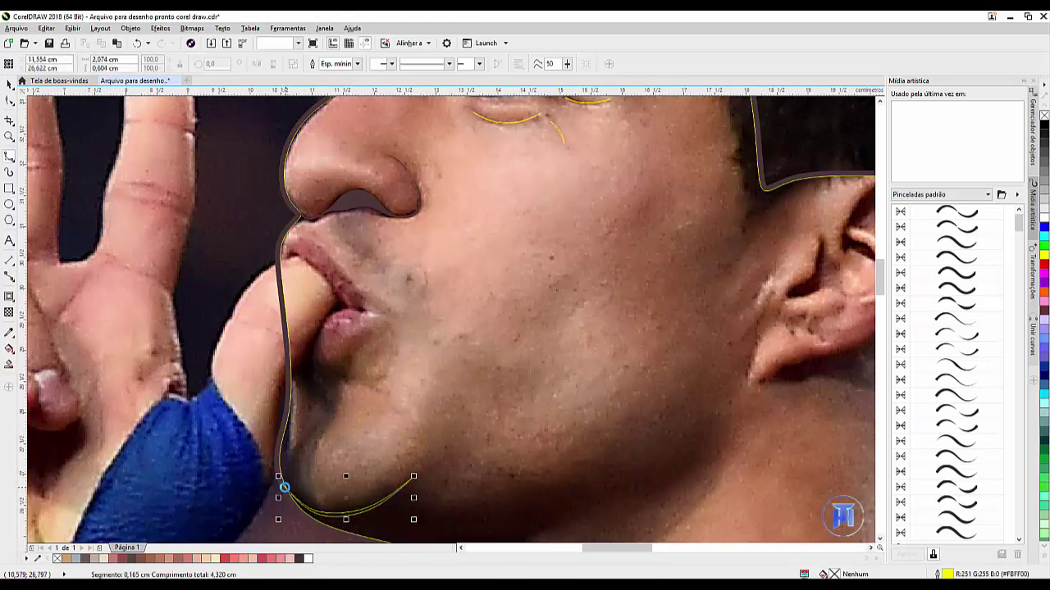
Trace a spline along the jawline from below the ear toward the chin
left_click(748, 358)
left_click(729, 420)
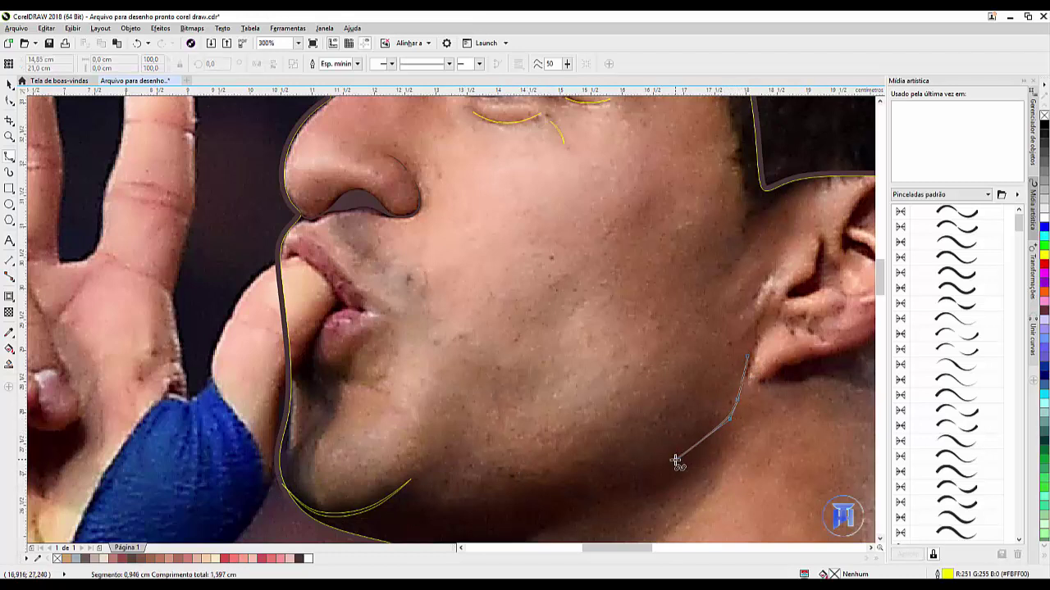
left_click(671, 461)
left_click(633, 481)
left_click(728, 419)
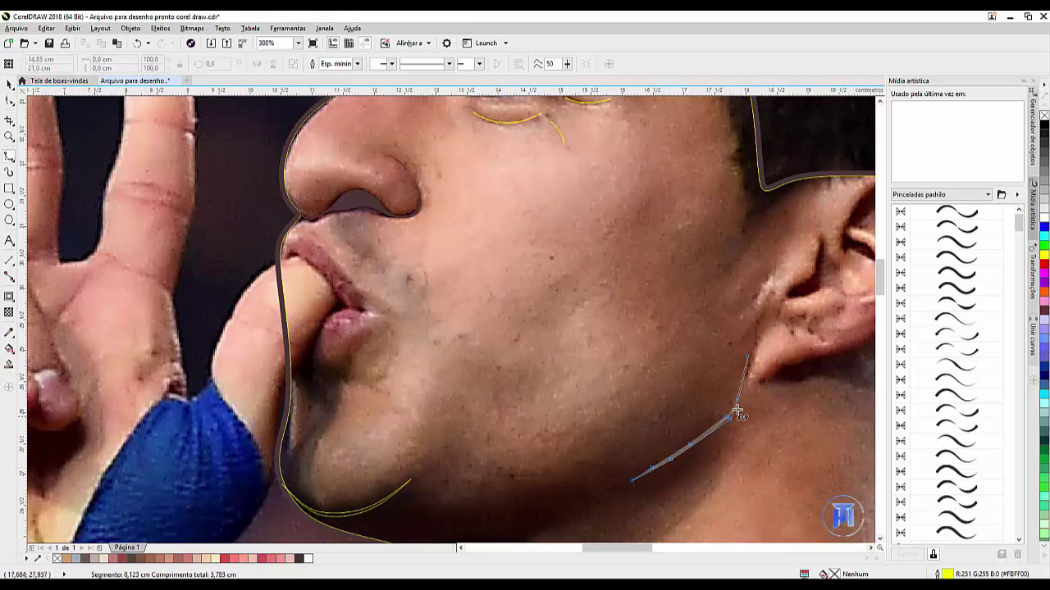
double_click(748, 354)
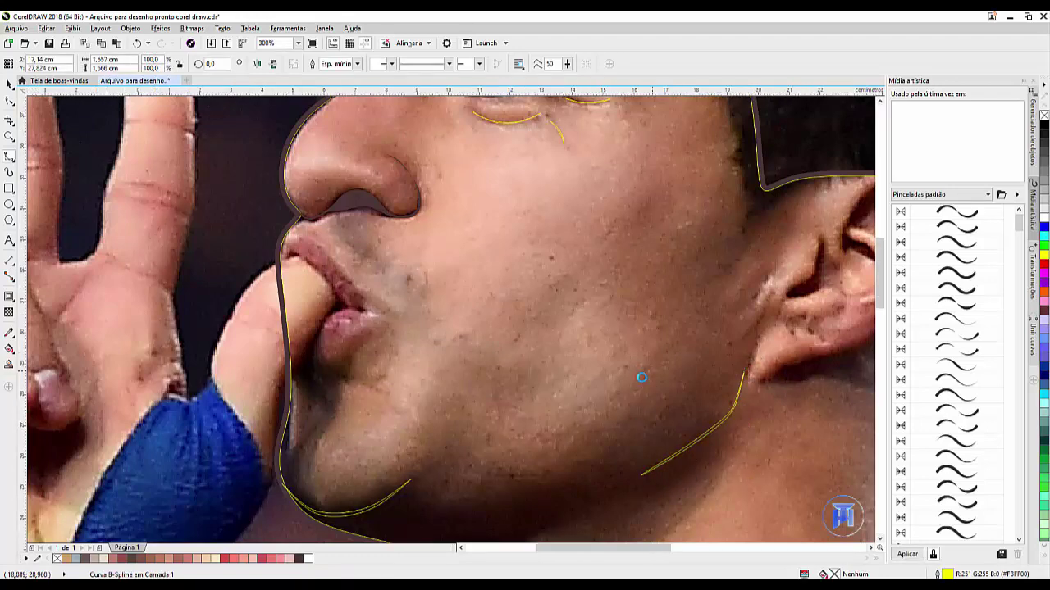
scroll(644, 371, "down", 4)
scroll(656, 362, "down", 1)
scroll(652, 380, "up", 3)
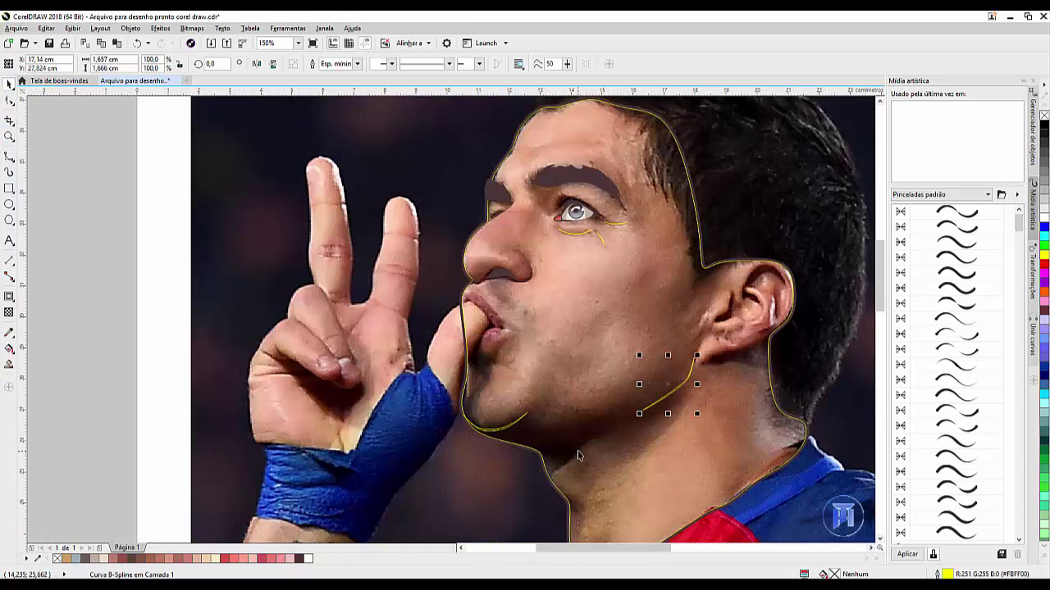
Select the chin, jaw and under-eye crease lines and colour them dark brown #4B3736
left_click(505, 427, "shift")
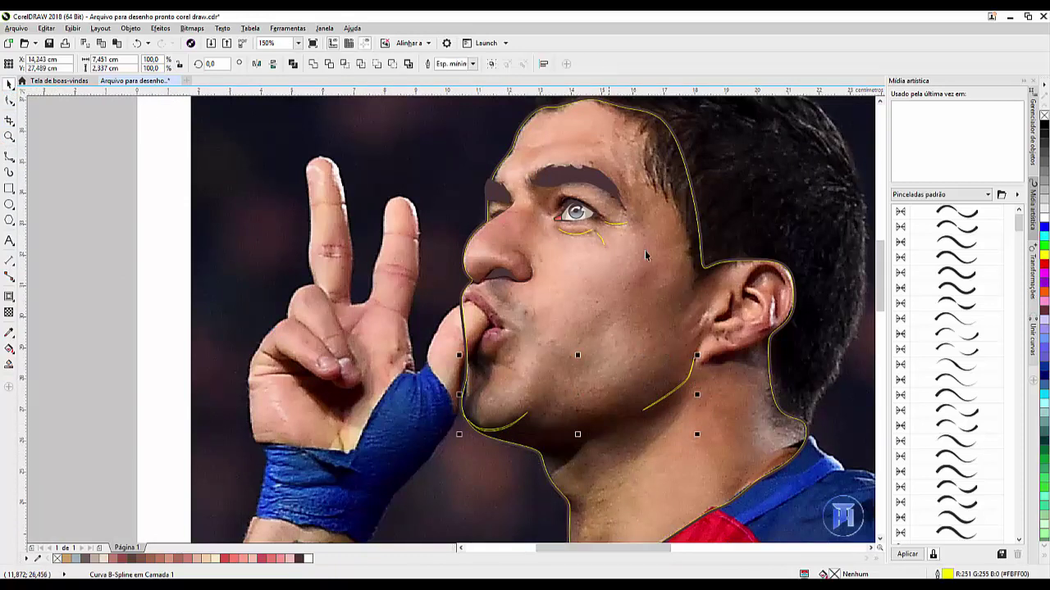
left_click(598, 235, "shift")
left_click_drag(596, 237, 583, 234)
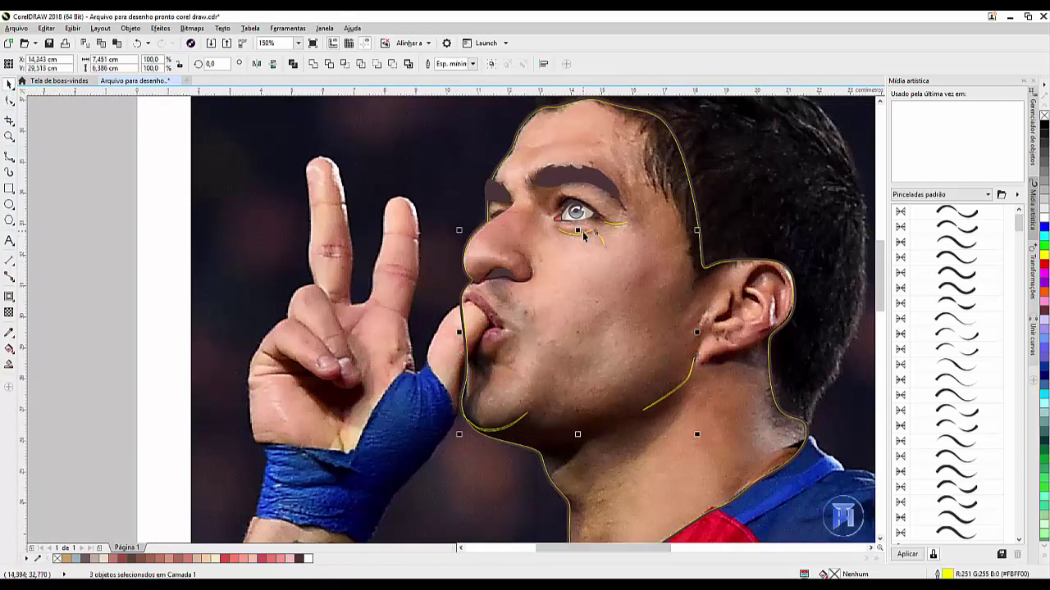
left_click(582, 231, "shift")
left_click(613, 227, "shift")
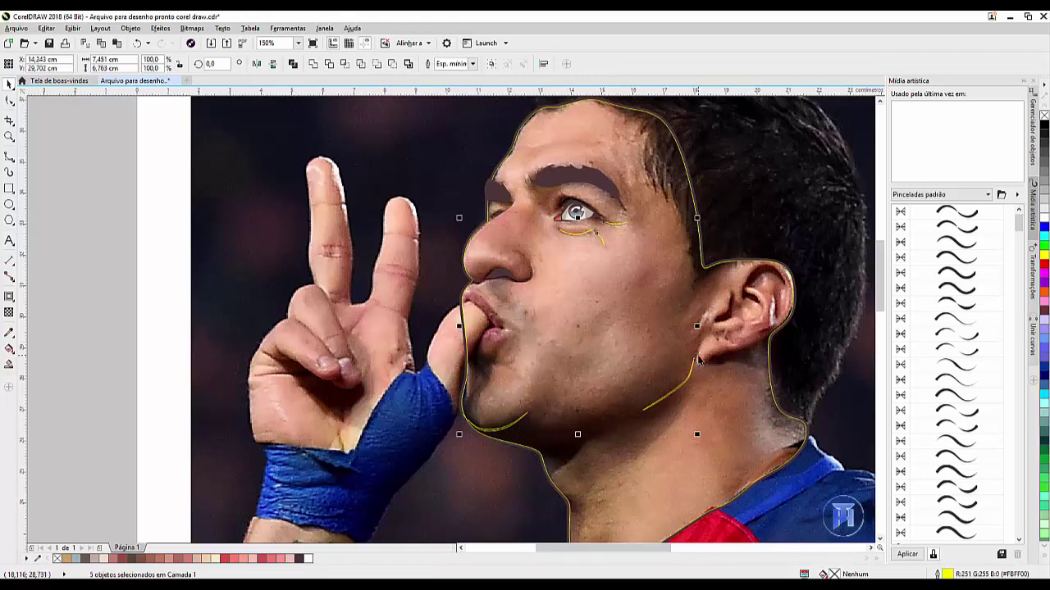
scroll(698, 359, "up", 2)
scroll(670, 361, "down", 4)
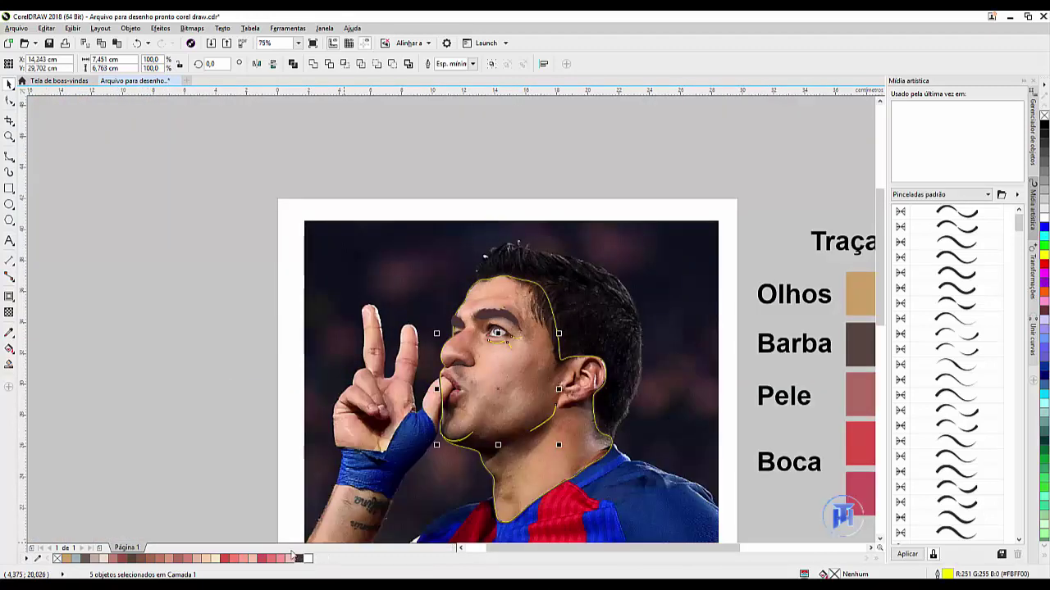
left_click(295, 558)
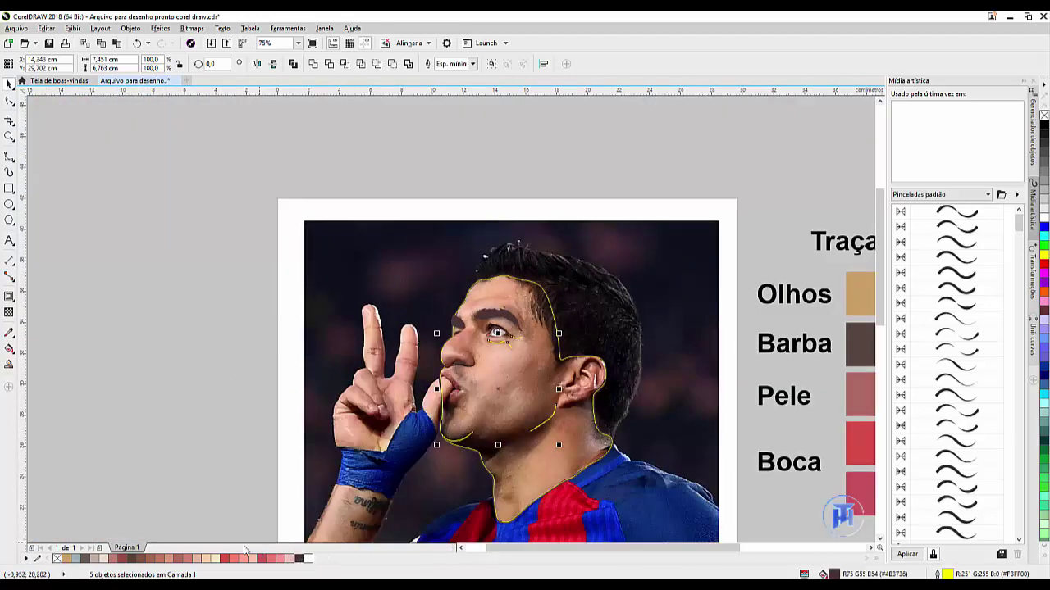
left_click(147, 305)
scroll(566, 369, "up", 2)
scroll(636, 396, "down", 2)
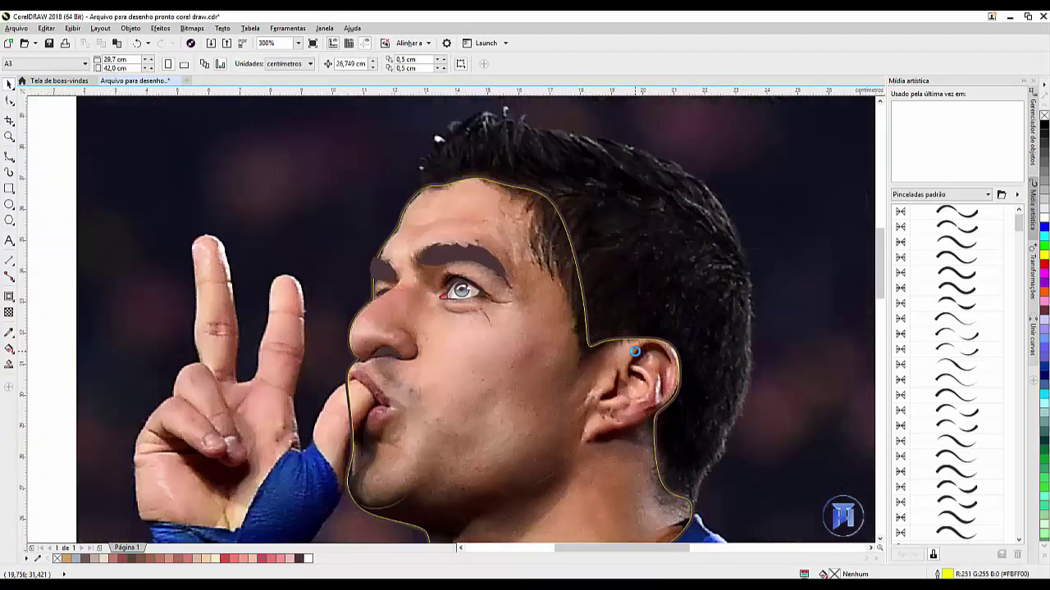
scroll(688, 313, "up", 1)
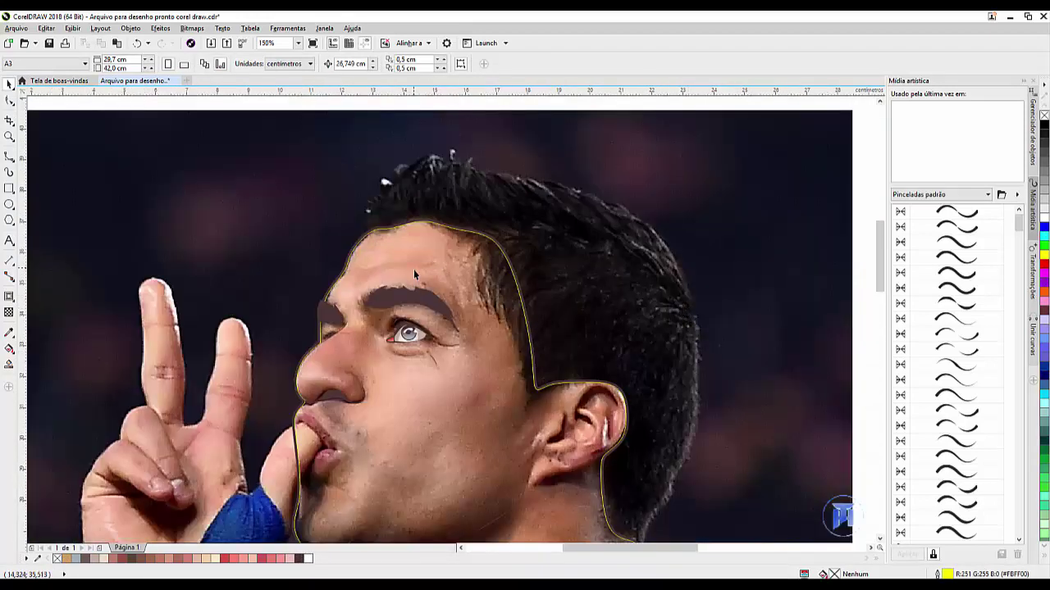
Trace the hair outline from the forehead along the hairline to the temple and over the head
left_click(391, 228)
left_click(429, 218)
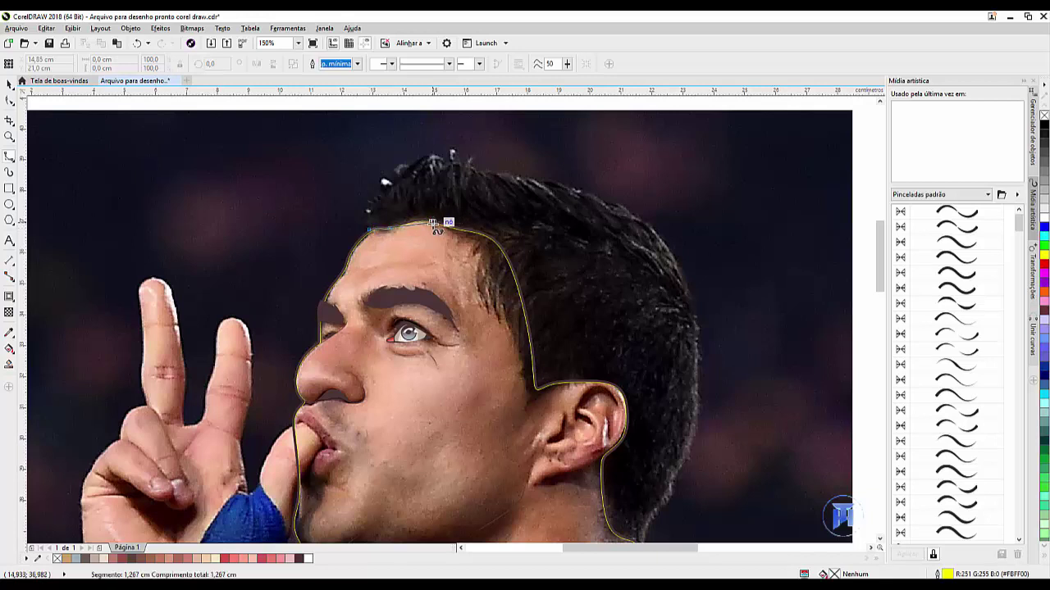
left_click(457, 239)
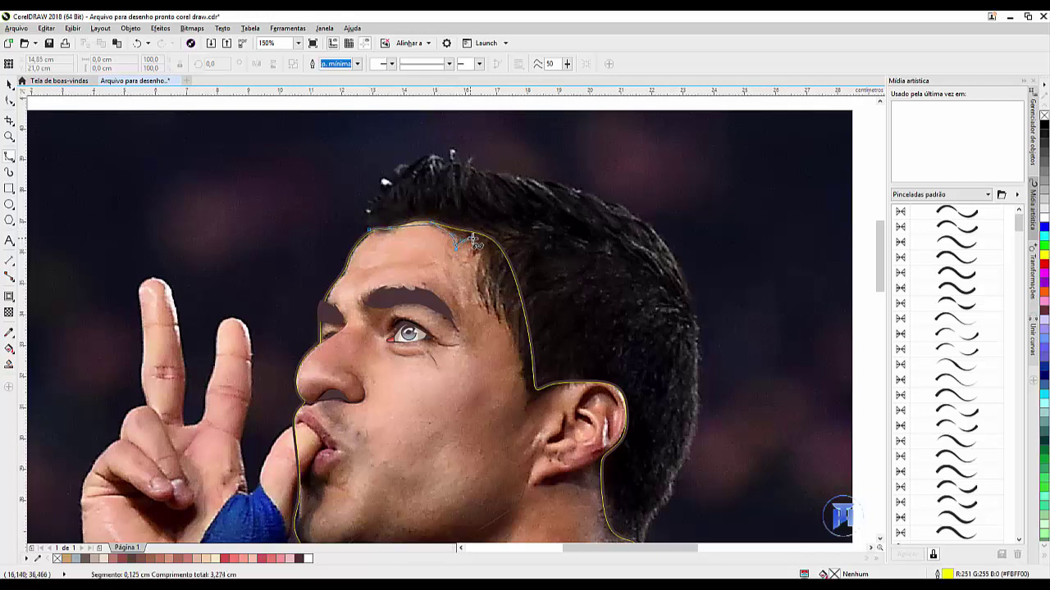
left_click(473, 261)
left_click(478, 287)
left_click(485, 307)
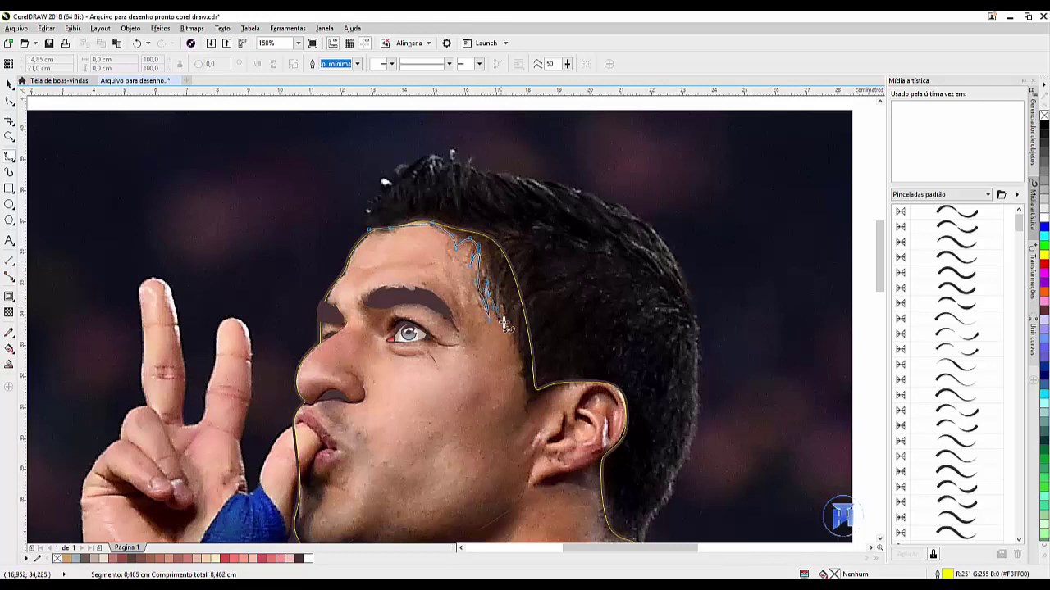
left_click(497, 315)
mouse_move(502, 305)
left_mouse_down()
mouse_move(533, 389)
mouse_move(520, 376)
mouse_move(518, 424)
mouse_move(524, 406)
mouse_move(564, 383)
mouse_move(624, 390)
mouse_move(632, 421)
mouse_move(596, 463)
mouse_move(611, 495)
mouse_move(601, 518)
mouse_move(616, 503)
mouse_move(609, 535)
mouse_move(677, 563)
mouse_move(607, 451)
mouse_move(611, 442)
mouse_move(641, 464)
mouse_move(647, 428)
mouse_move(665, 399)
mouse_move(638, 465)
mouse_move(695, 354)
mouse_move(694, 223)
mouse_move(647, 82)
mouse_move(667, 145)
mouse_move(662, 207)
mouse_move(635, 179)
mouse_move(485, 139)
mouse_move(460, 129)
mouse_move(459, 116)
mouse_move(358, 160)
mouse_move(354, 215)
mouse_move(387, 193)
left_mouse_up()
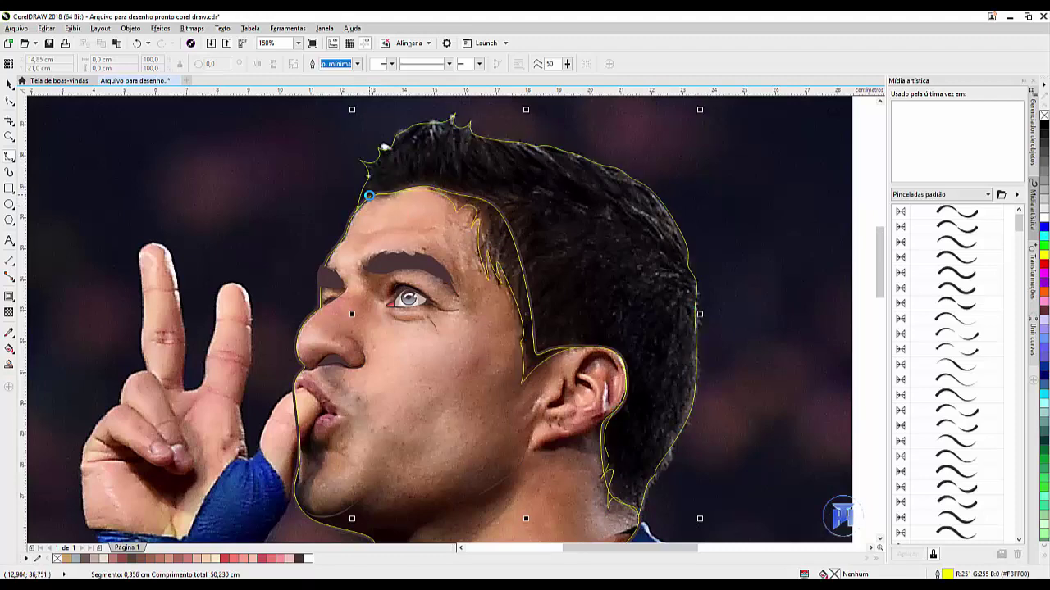
Fill the hair shape dark brown
left_click(300, 559)
scroll(521, 217, "down", 5)
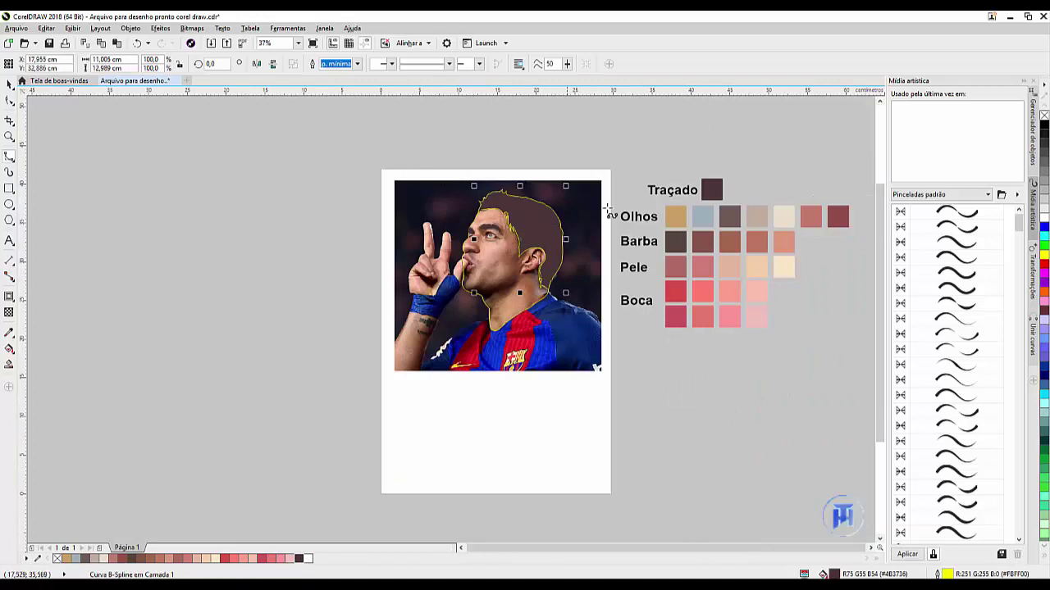
scroll(514, 201, "up", 2)
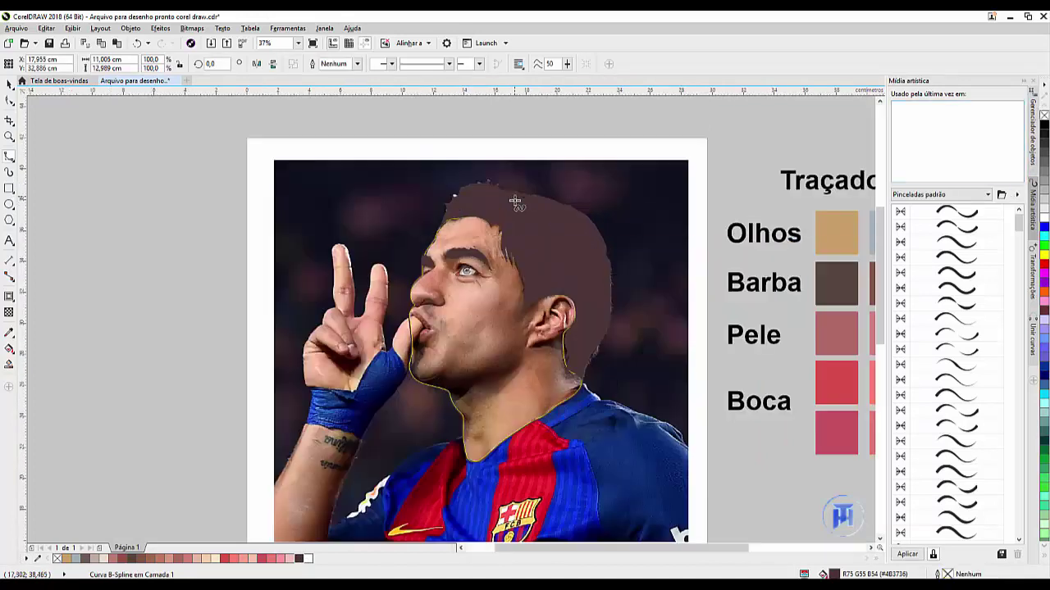
scroll(603, 364, "up", 4)
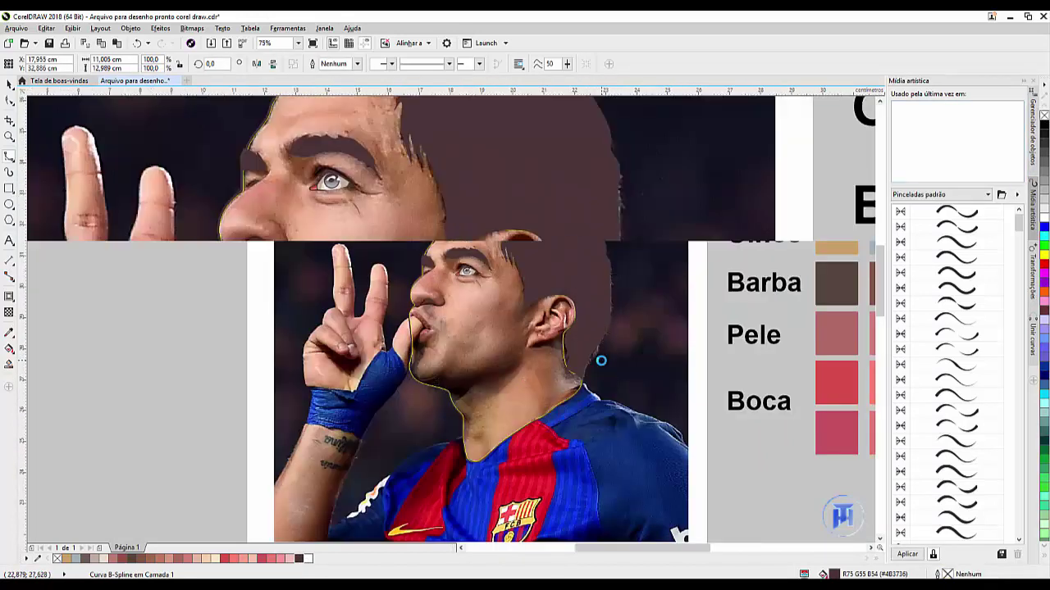
scroll(601, 361, "down", 4)
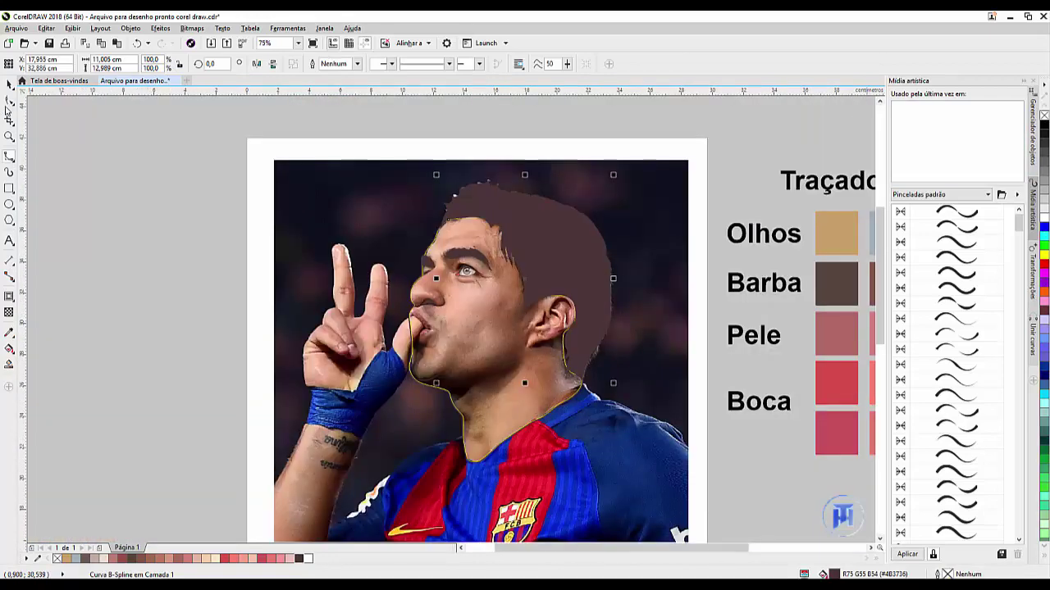
Reshape the hair outline's nodes so its edge follows the ear, jaw and back of the neck
key("F10")
scroll(629, 358, "up", 4)
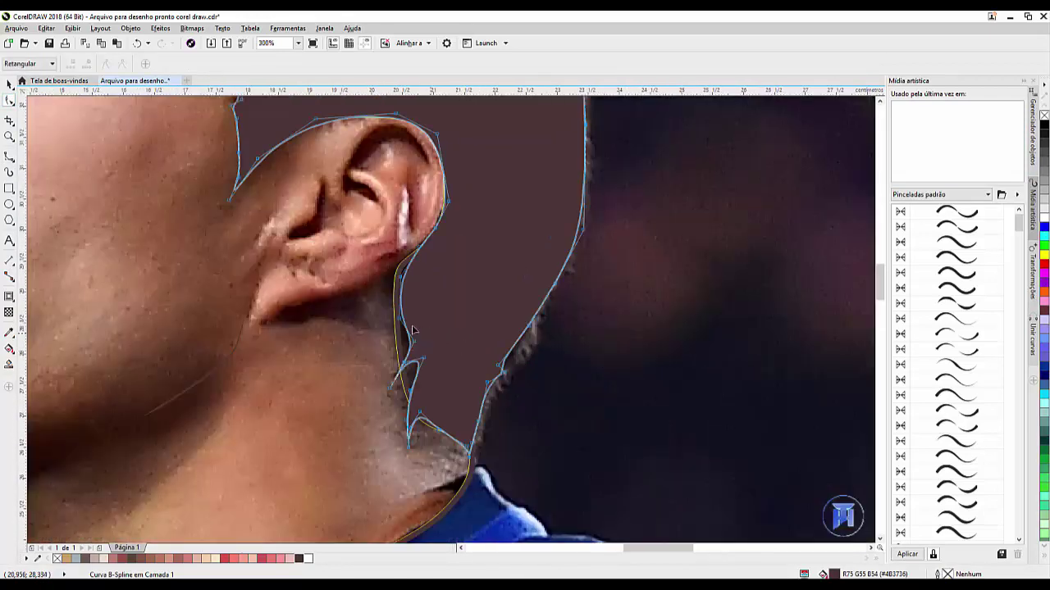
left_click(402, 326)
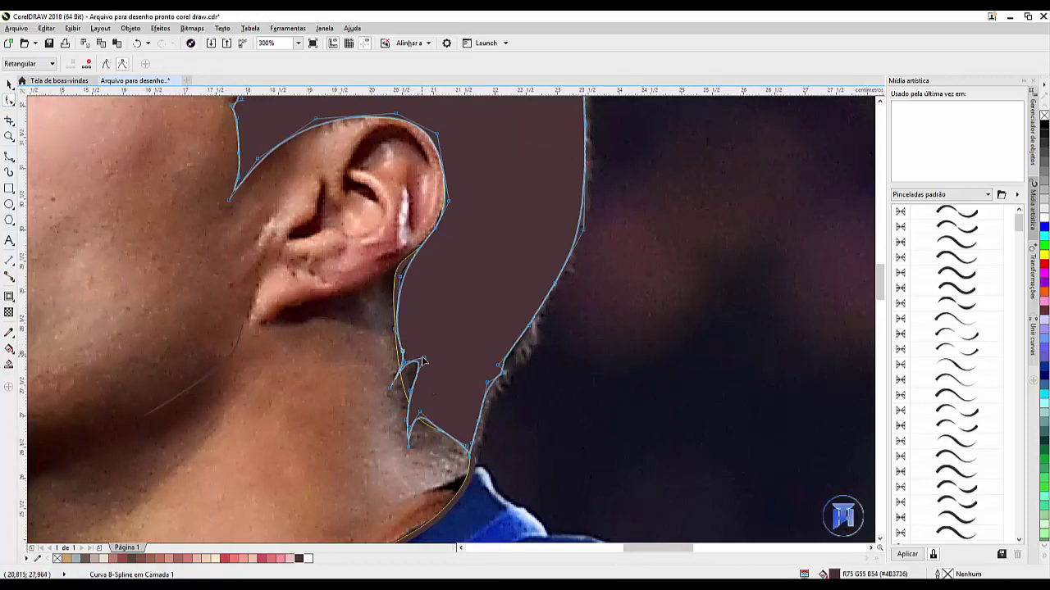
left_click_drag(424, 361, 411, 374)
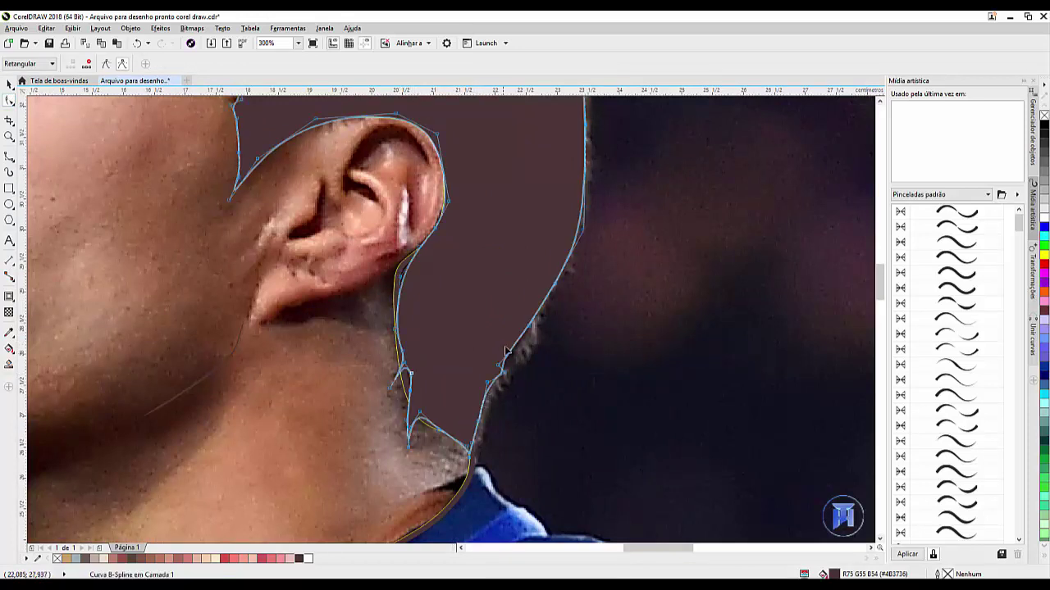
left_click_drag(529, 329, 533, 345)
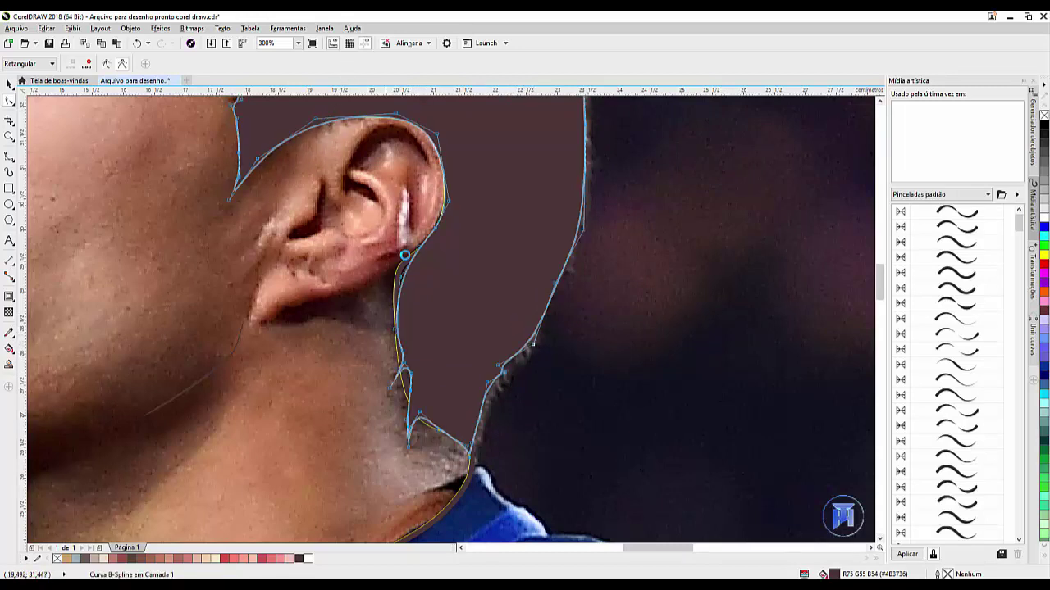
left_click_drag(397, 278, 391, 277)
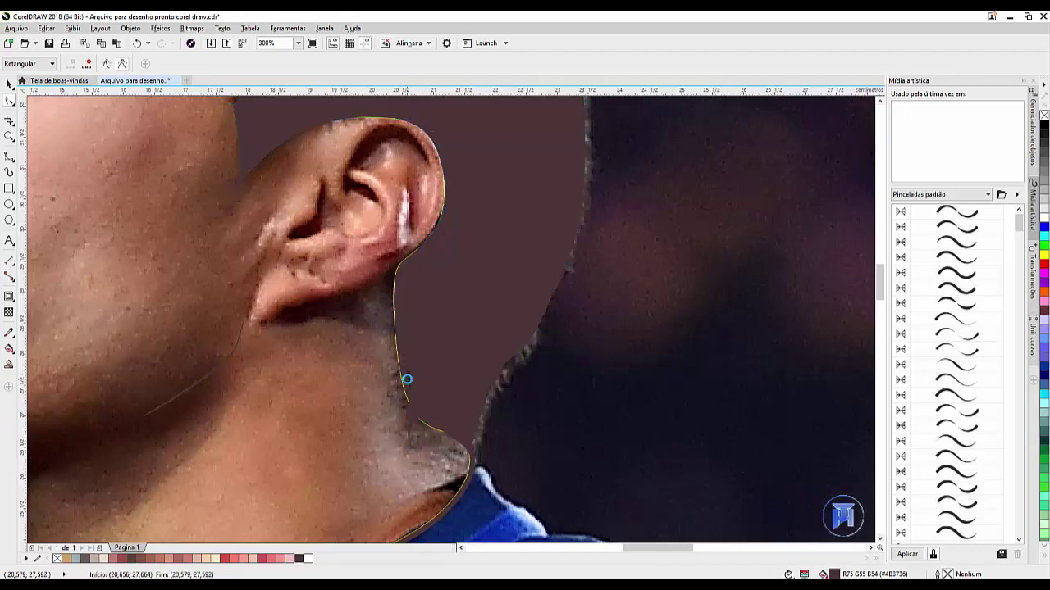
scroll(484, 361, "down", 2)
scroll(485, 362, "down", 2)
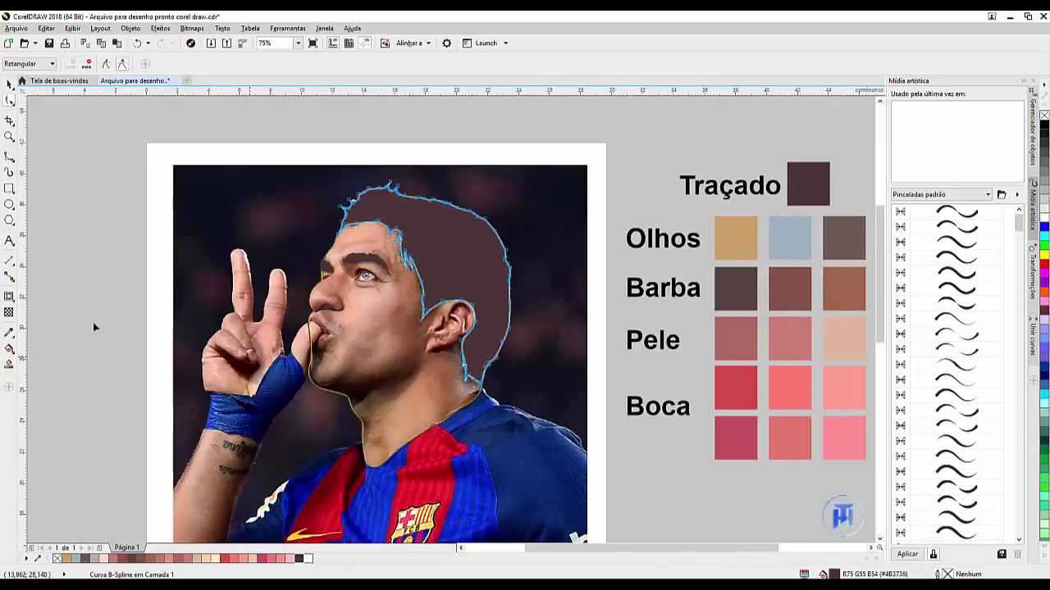
Marquee-select all the face tracing shapes drawn over the footballer photo
left_click(9, 83)
left_click(377, 141)
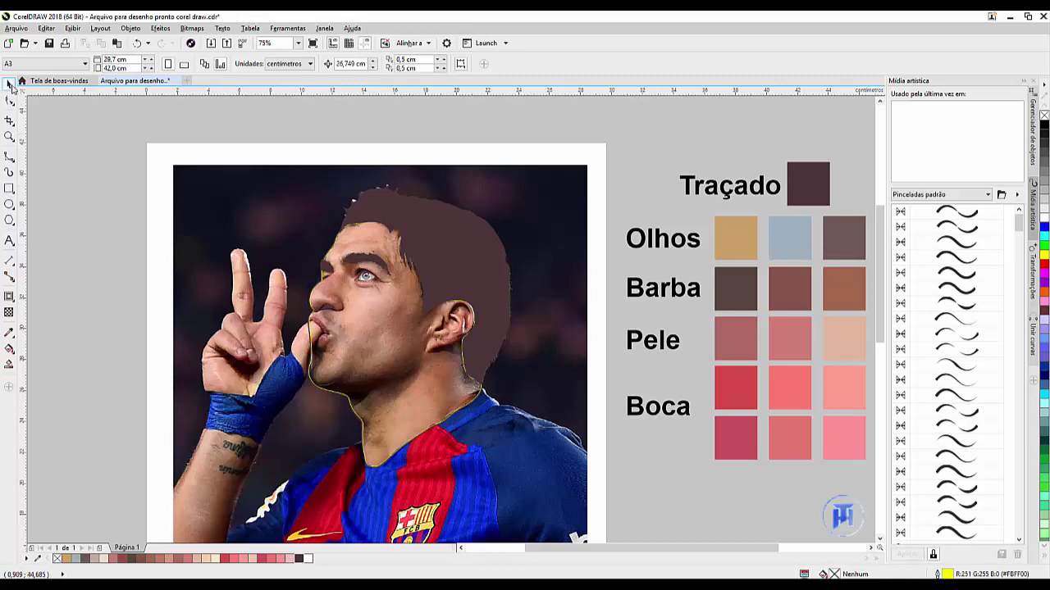
left_click_drag(162, 120, 584, 514)
scroll(519, 410, "down", 2)
scroll(519, 410, "up", 1)
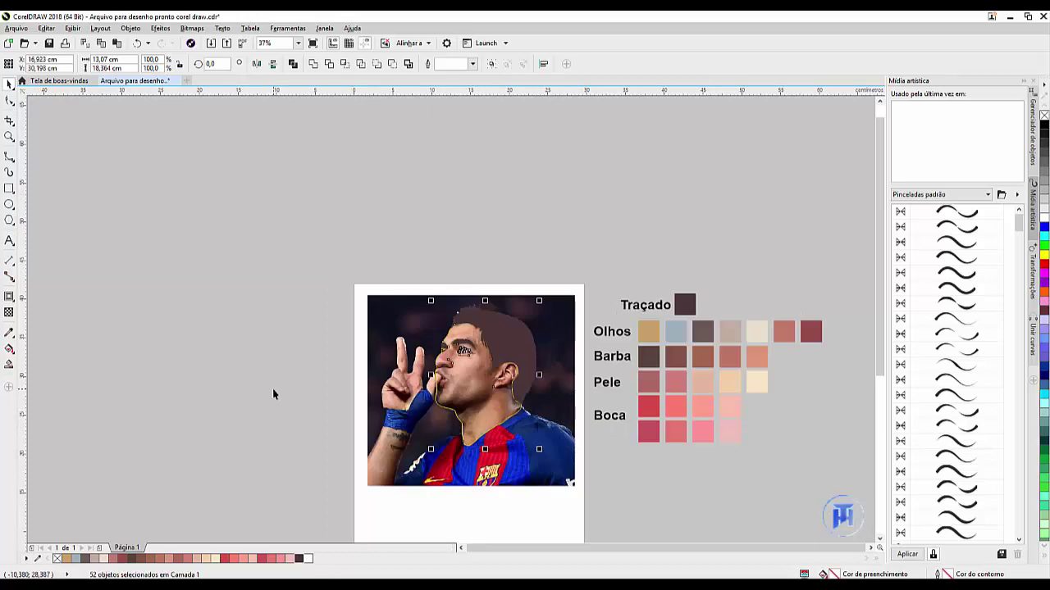
Nudge the tracing left to compare with the photo, then back onto his face
key("Left")
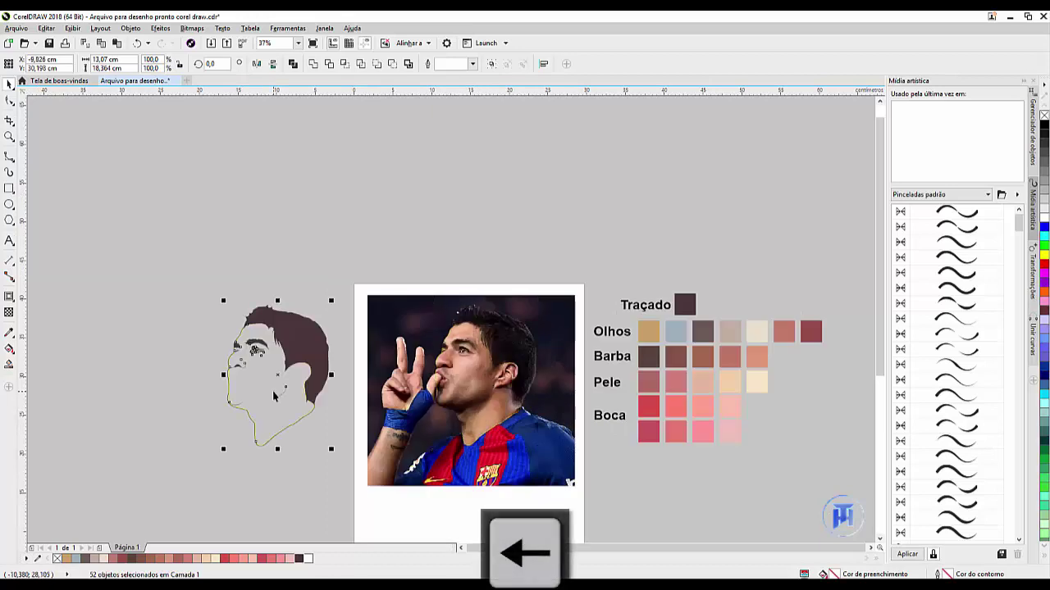
scroll(241, 379, "up", 5)
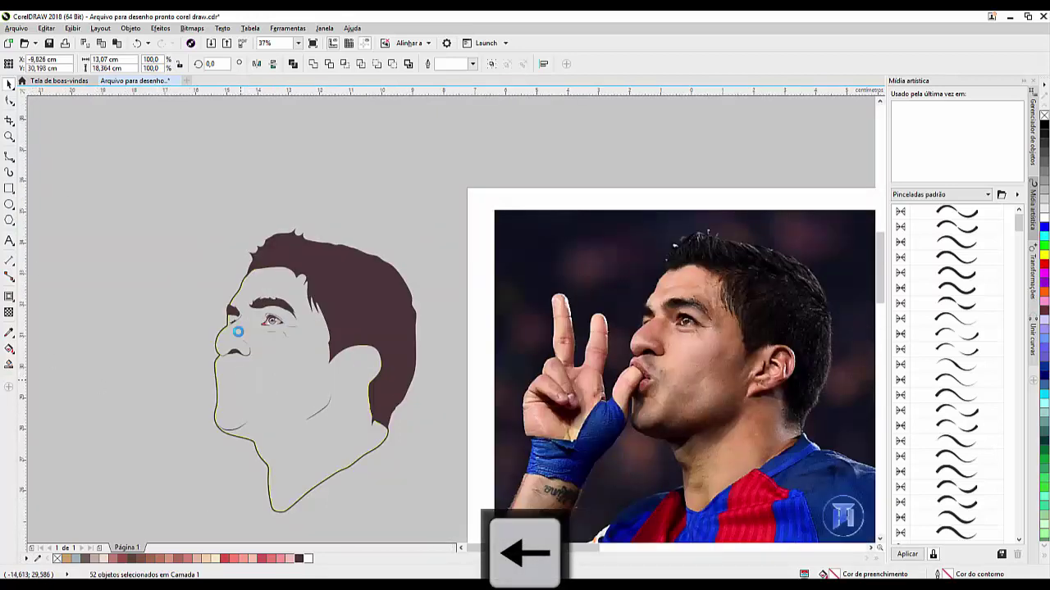
scroll(285, 290, "down", 4)
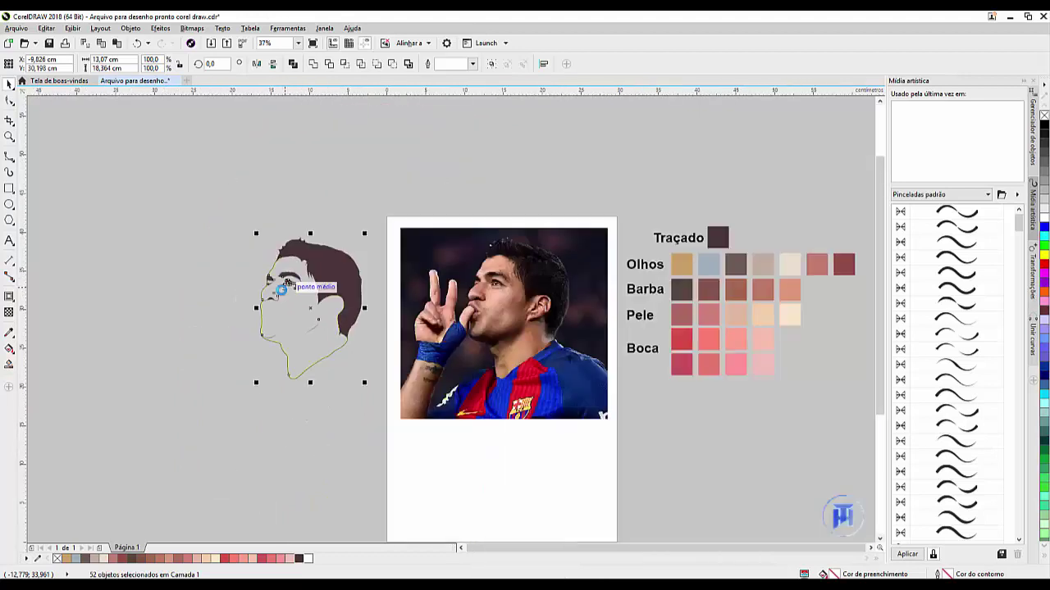
key("Right")
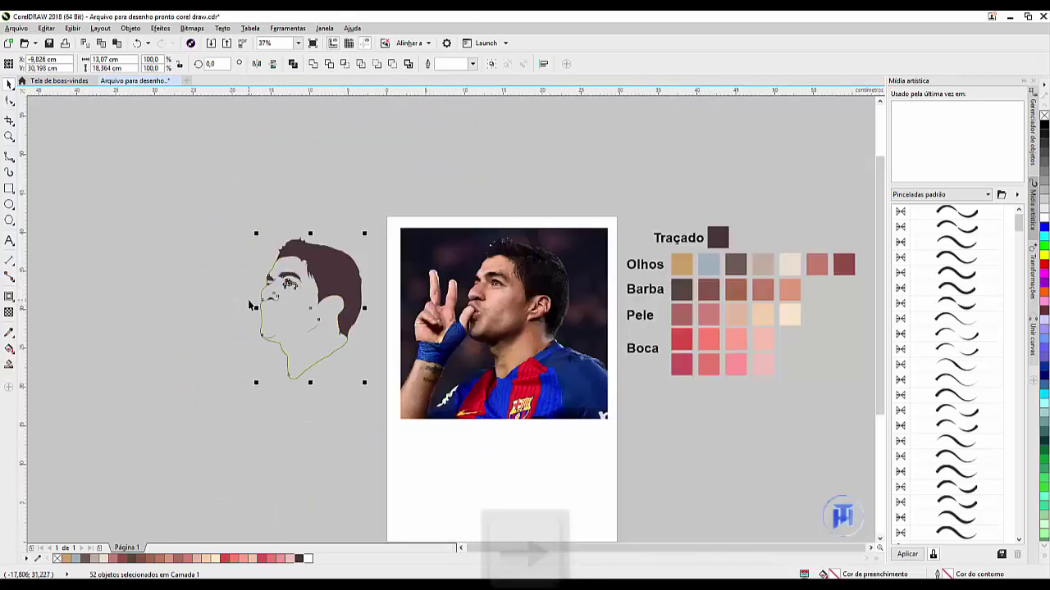
left_click(368, 218)
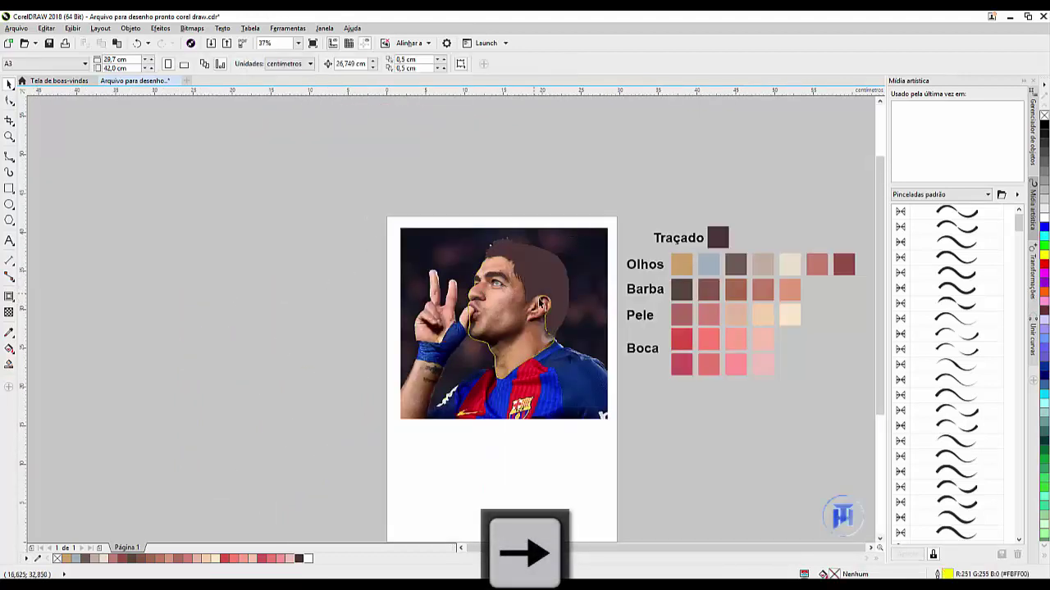
scroll(539, 298, "up", 5)
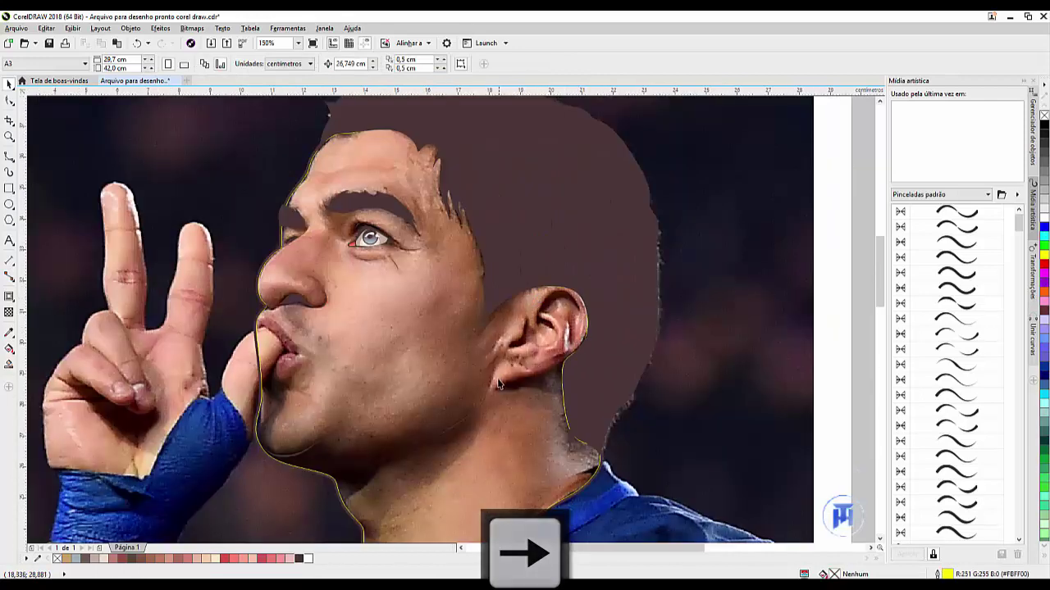
With the B-Spline tool, trace a curve along the ear's underside up to its back edge
left_click(9, 158)
scroll(497, 377, "up", 4)
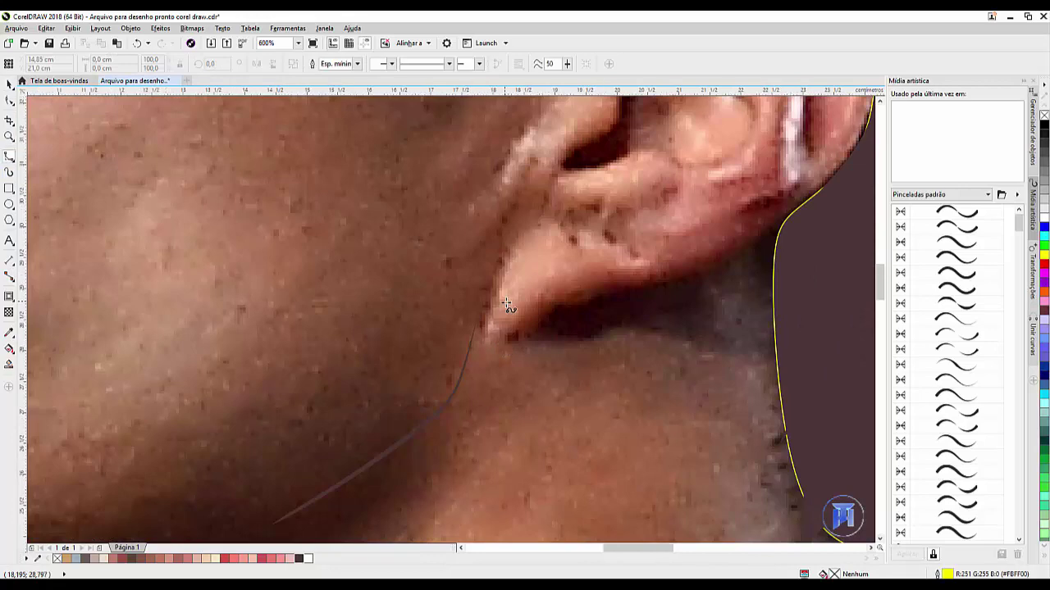
scroll(506, 305, "down", 2)
left_click(503, 320)
left_click(532, 303)
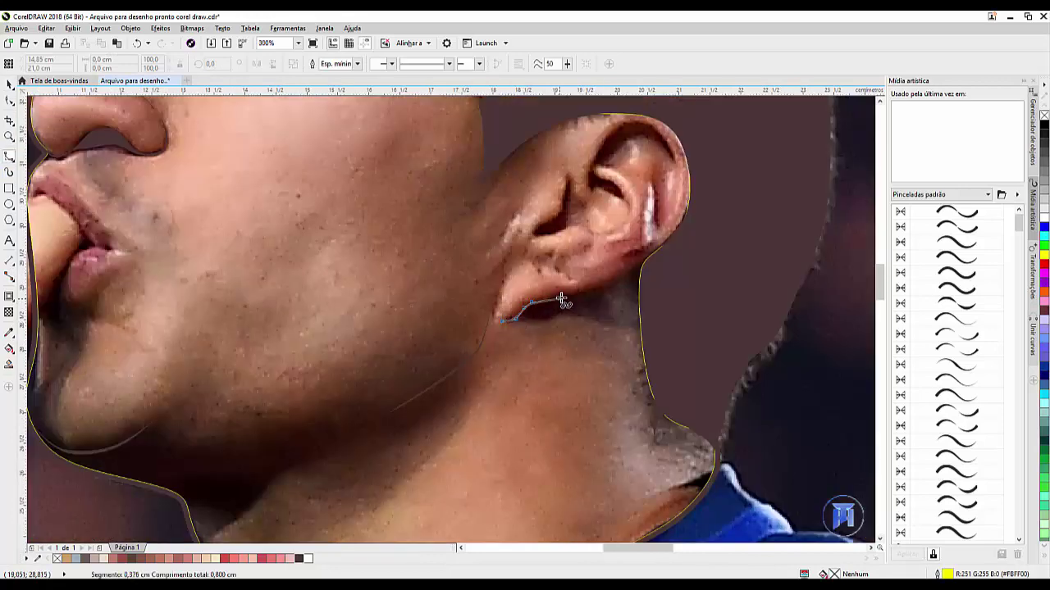
left_click(560, 299)
left_click(601, 284)
left_click(620, 278)
left_click(635, 267)
left_click(653, 254)
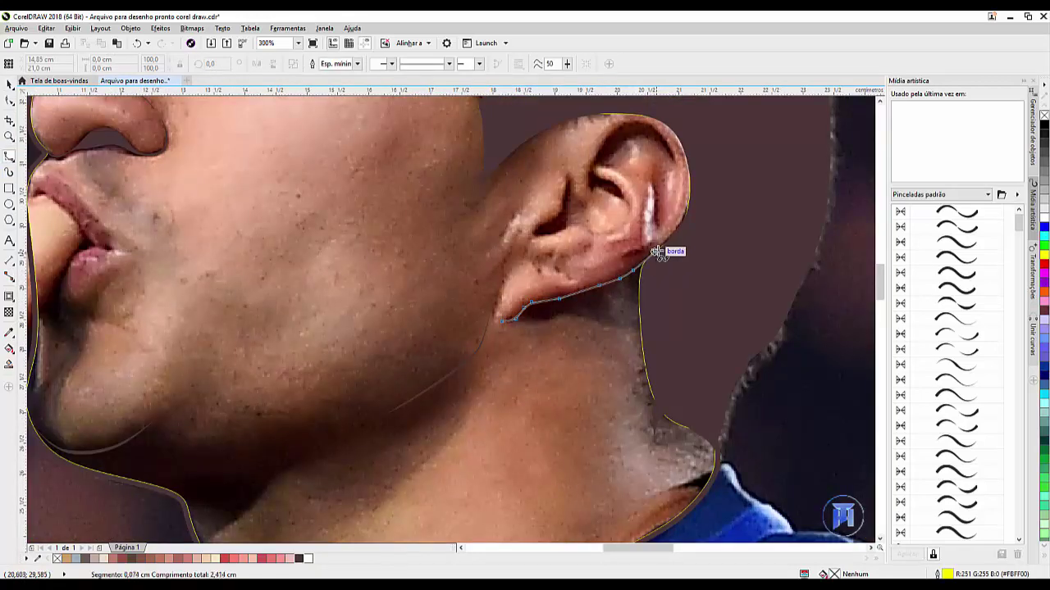
left_click(661, 247)
Run the curve back along the ear's bottom edge to the lobe and finish it
left_click(636, 265)
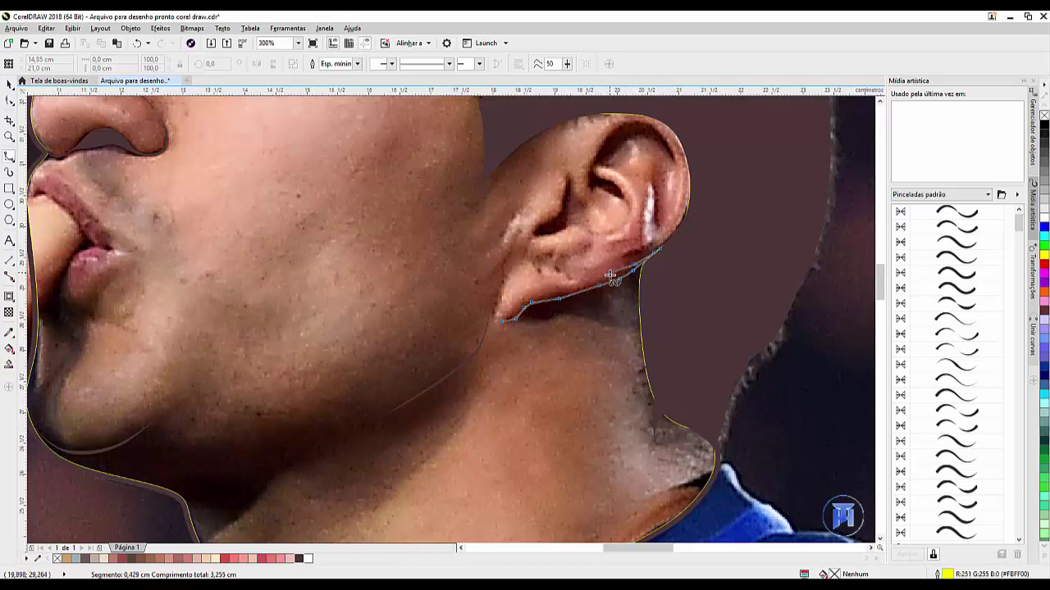
left_click(611, 277)
left_click(574, 289)
left_click(546, 299)
left_click(519, 310)
left_click(514, 313)
double_click(502, 320)
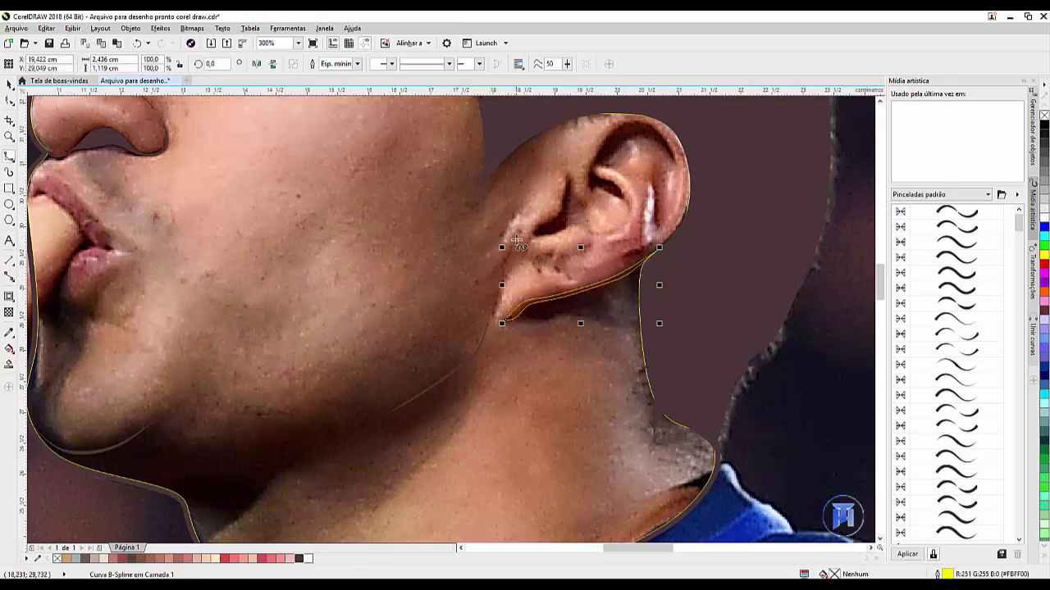
Trace a spline up the inner ear edge, around the top rim and back down
left_click(610, 193)
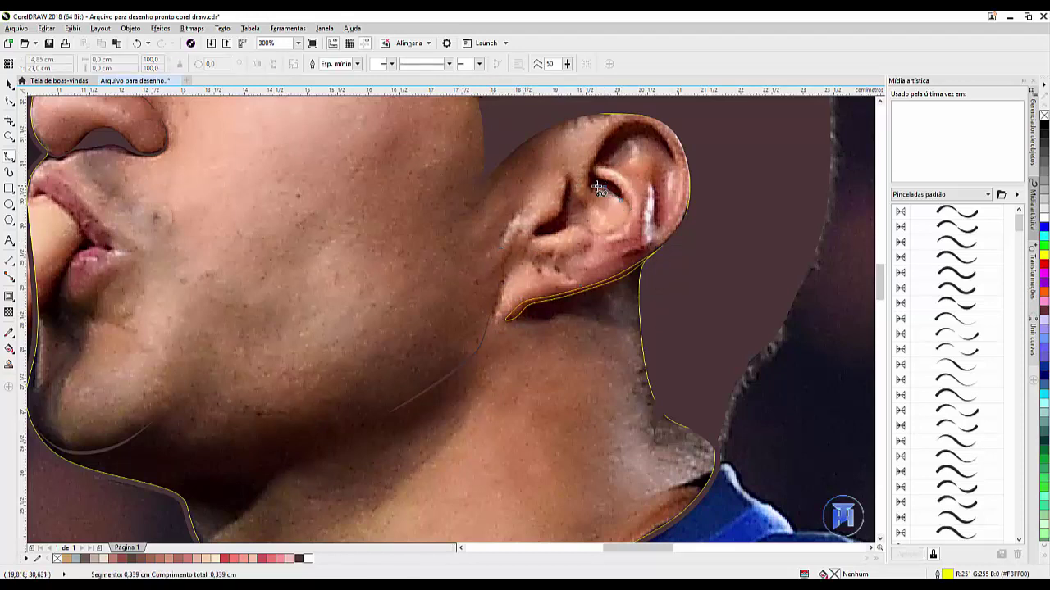
left_click(589, 159)
left_click(608, 128)
left_click(627, 115)
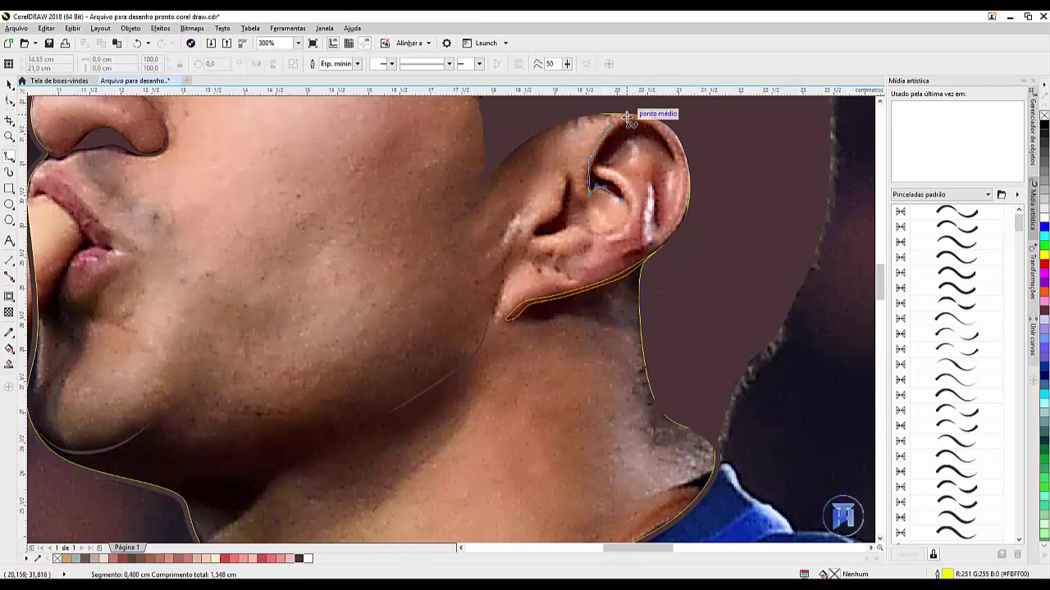
left_click(653, 127)
left_click(669, 144)
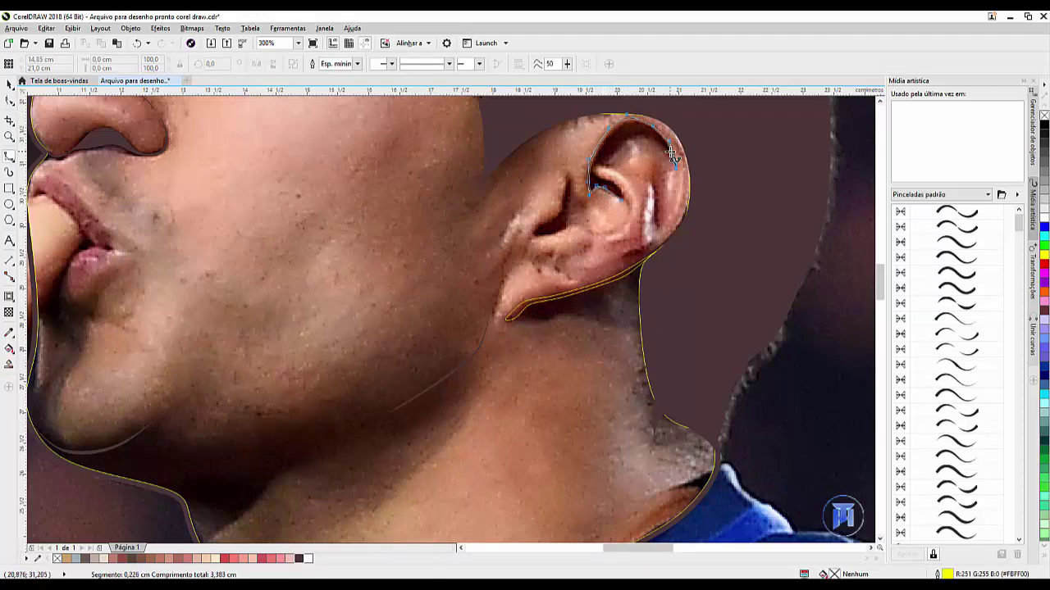
left_click(668, 141)
left_click(645, 124)
left_click(629, 121)
left_click(614, 130)
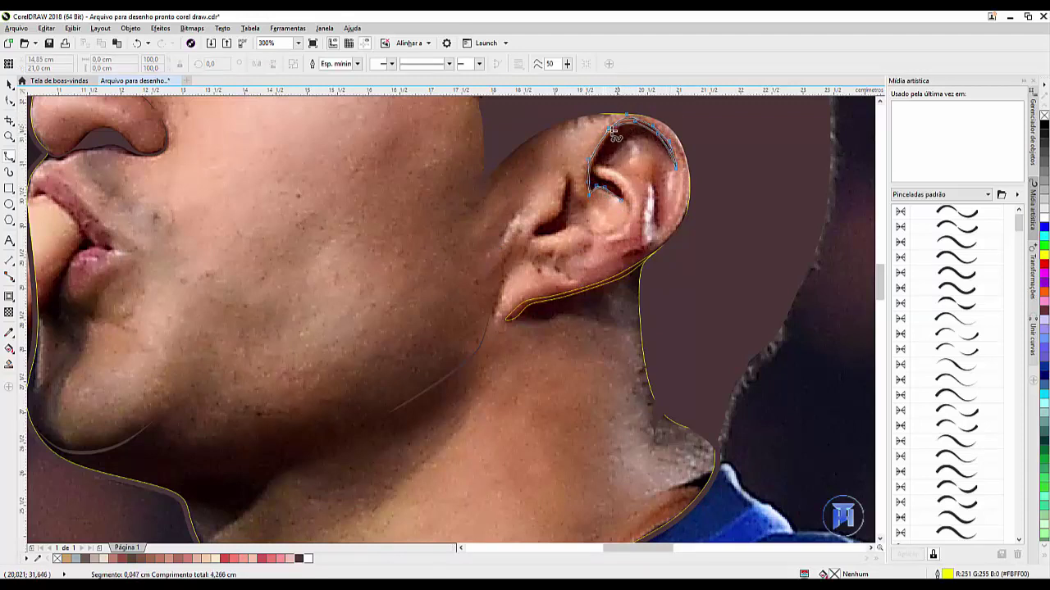
left_click(603, 141)
left_click(622, 218)
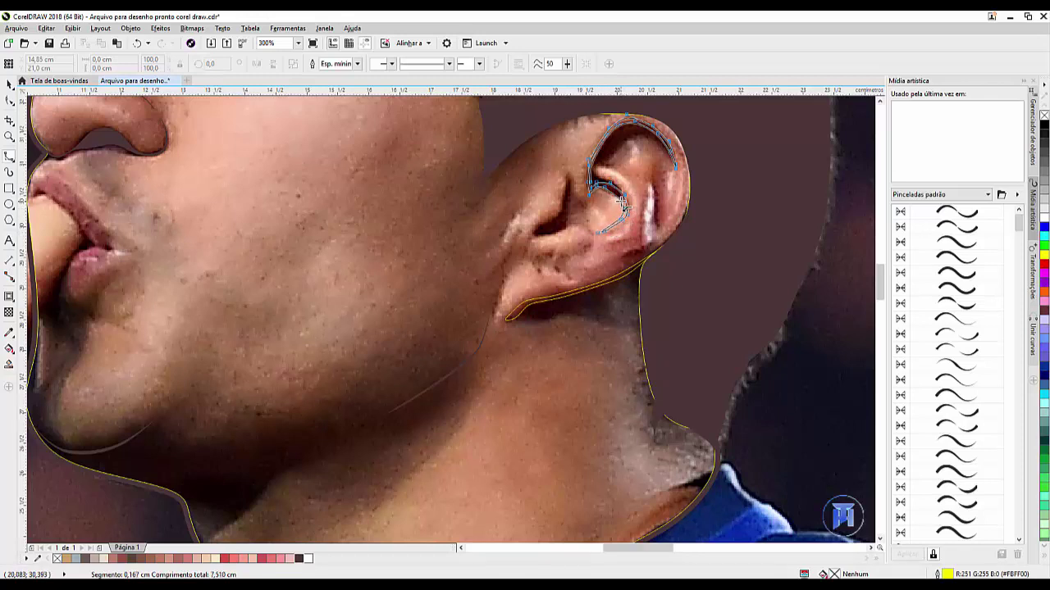
Finish the ear rim curve and add a short curve inside the ear
double_click(624, 205)
left_click(600, 167)
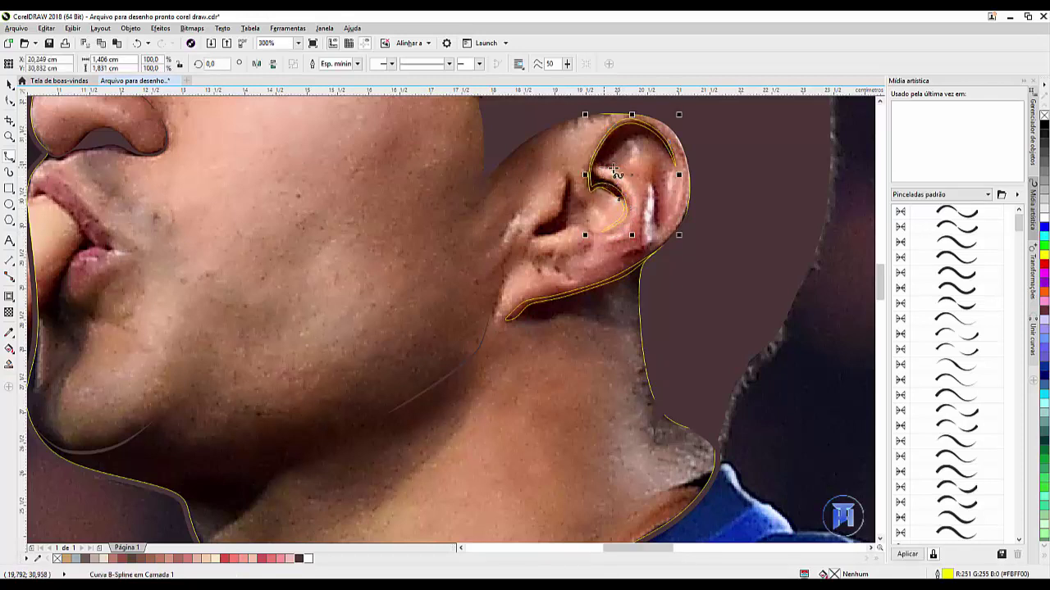
double_click(639, 208)
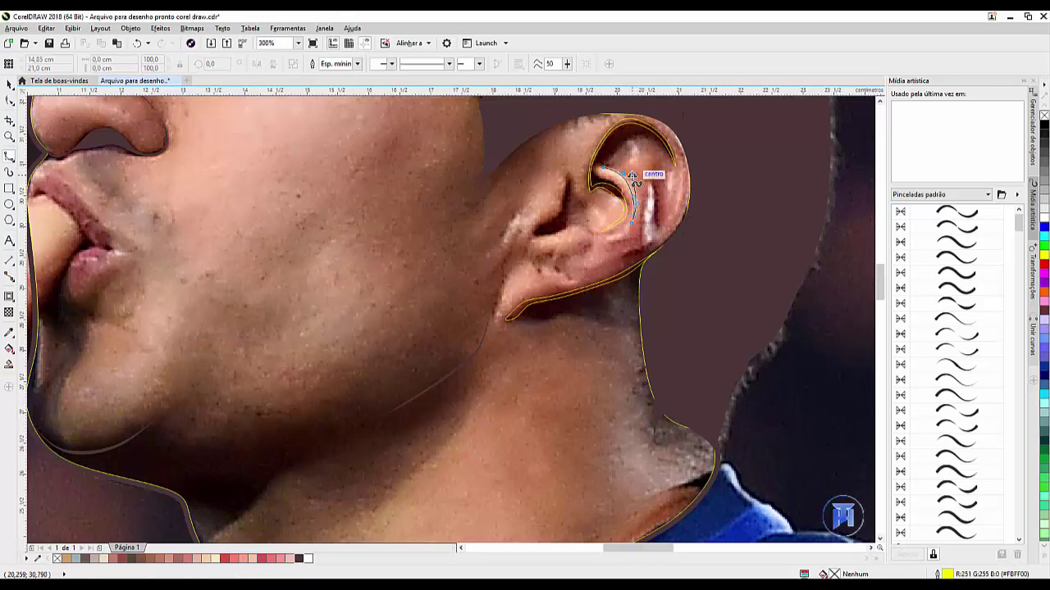
left_click(632, 175)
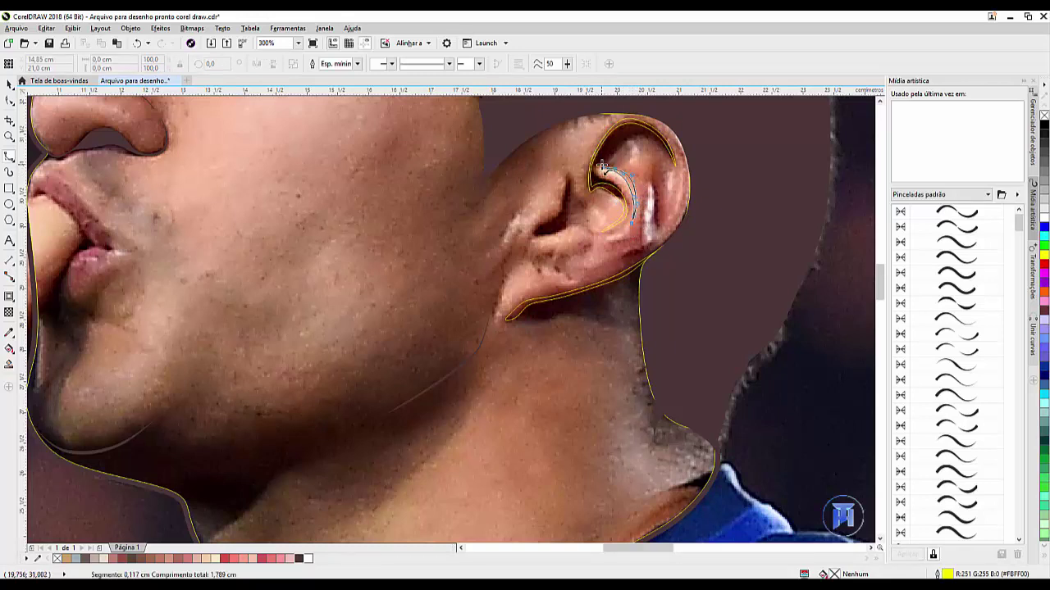
double_click(603, 167)
Trace a spline down the ear rim and back up, then finish it
left_click(651, 169)
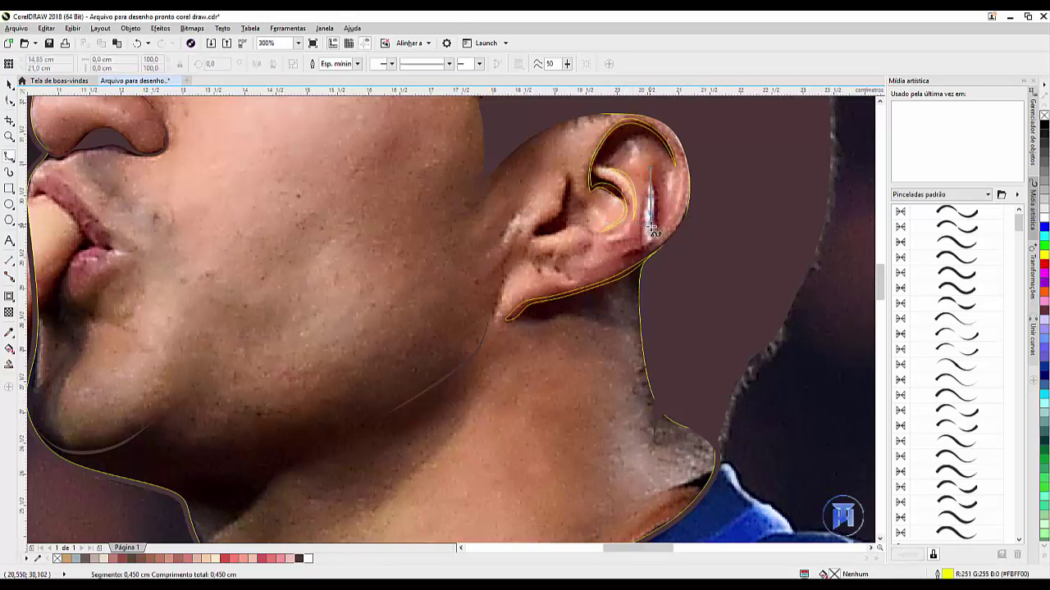
left_click(654, 232)
left_click(630, 248)
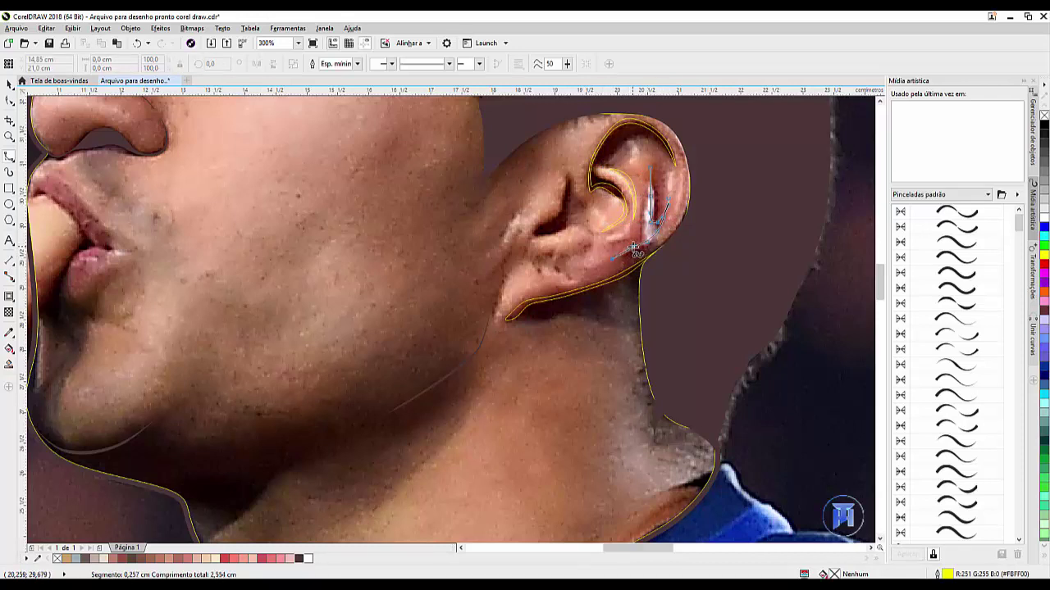
left_click(635, 246)
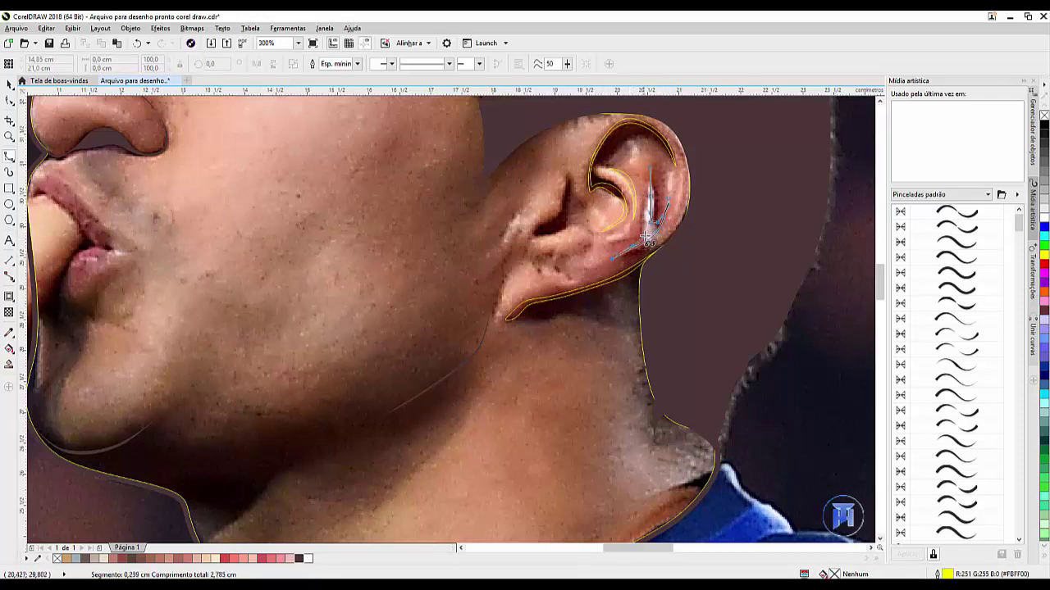
left_click(650, 185)
double_click(648, 168)
Trace a spline along the inner ear fold
left_click(566, 176)
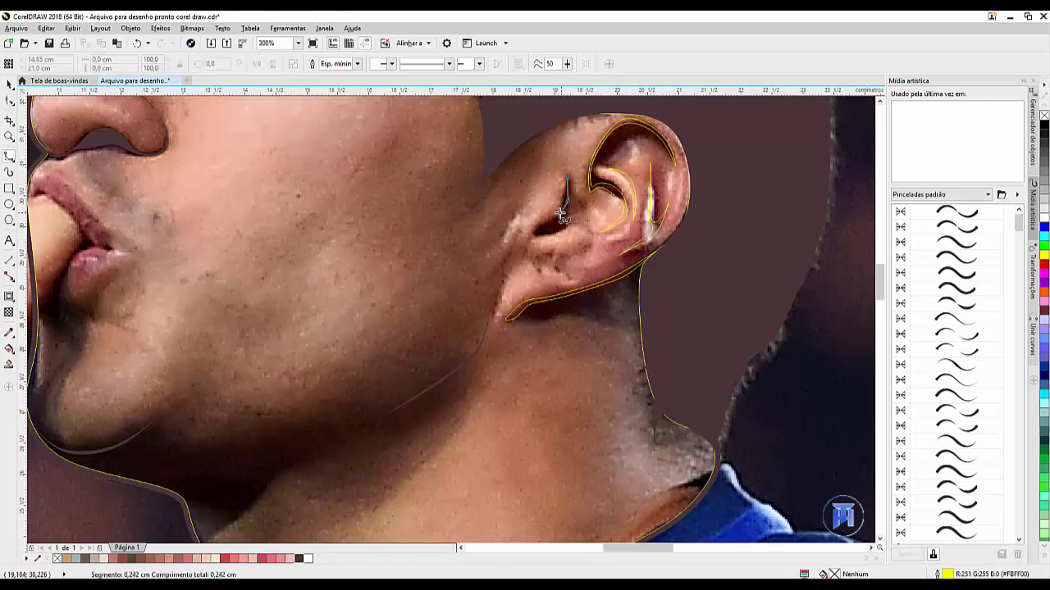
left_click(561, 215)
left_click(546, 222)
left_click(570, 223)
double_click(568, 178)
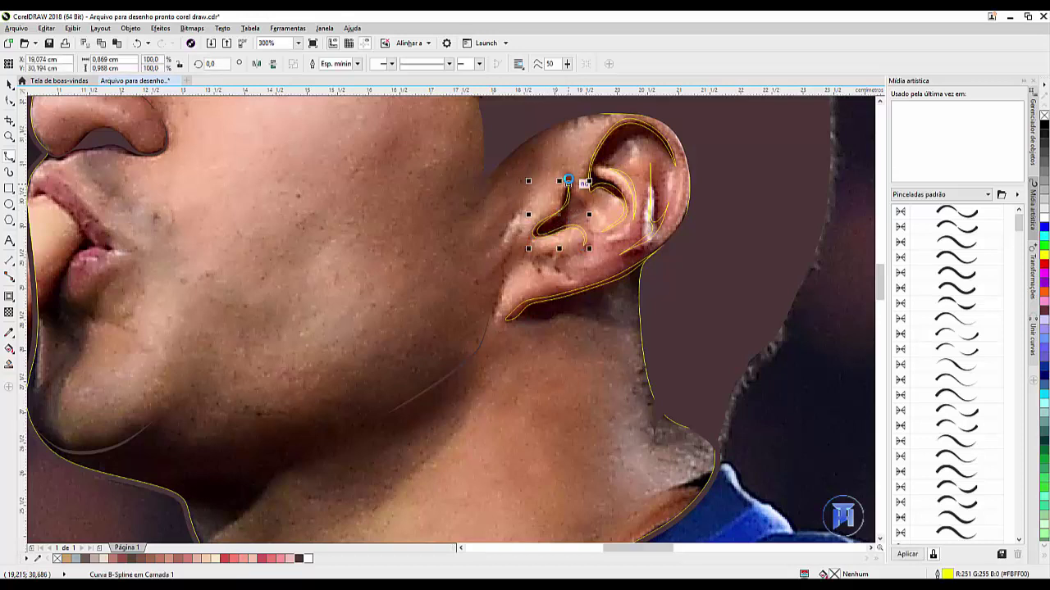
Trace a small curve across the ear lobe, then marquee-select all ear detail curves
left_click(533, 262)
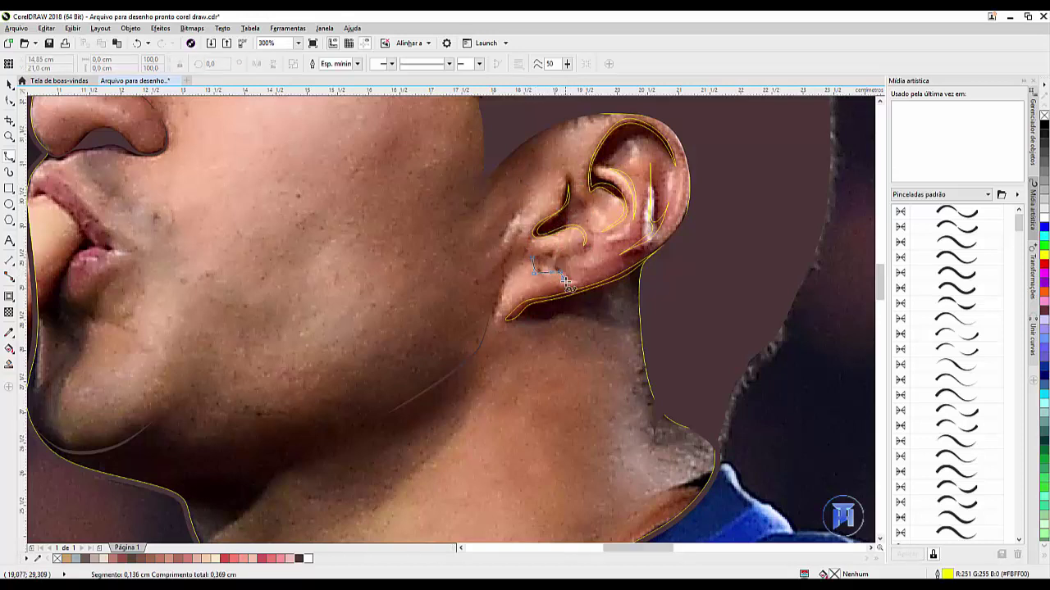
left_click(581, 260)
left_click(550, 271)
double_click(531, 260)
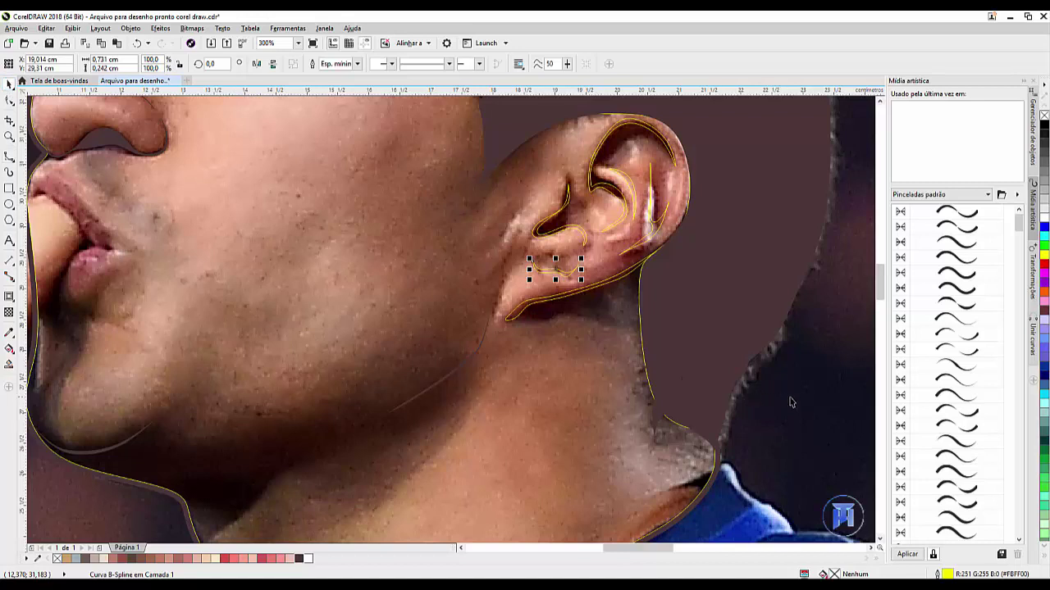
left_click_drag(789, 399, 460, 120)
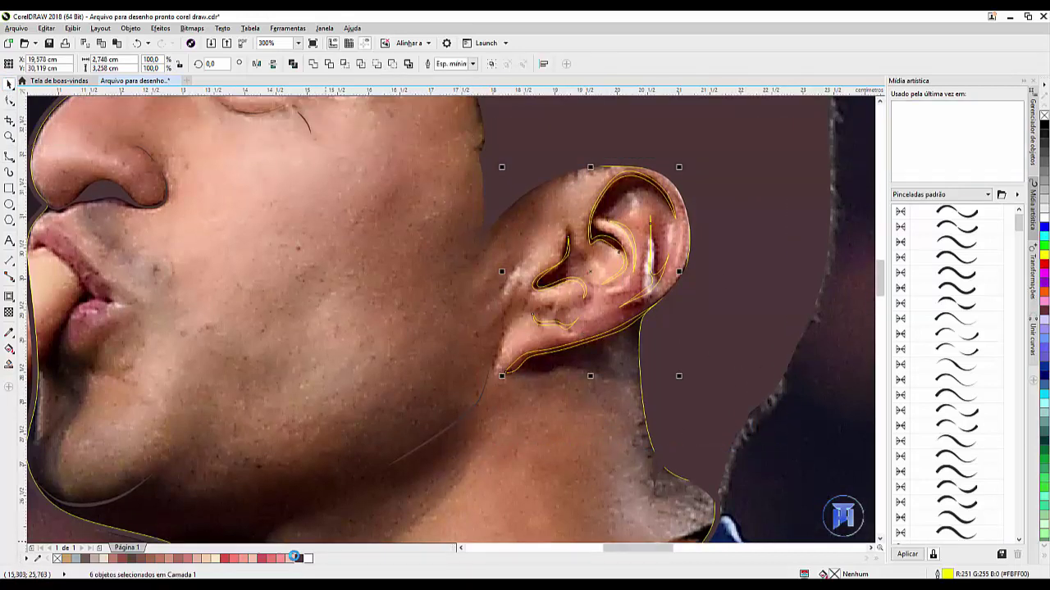
Fill the six ear curves dark brown #4B3736 and remove their outlines
left_click(293, 558)
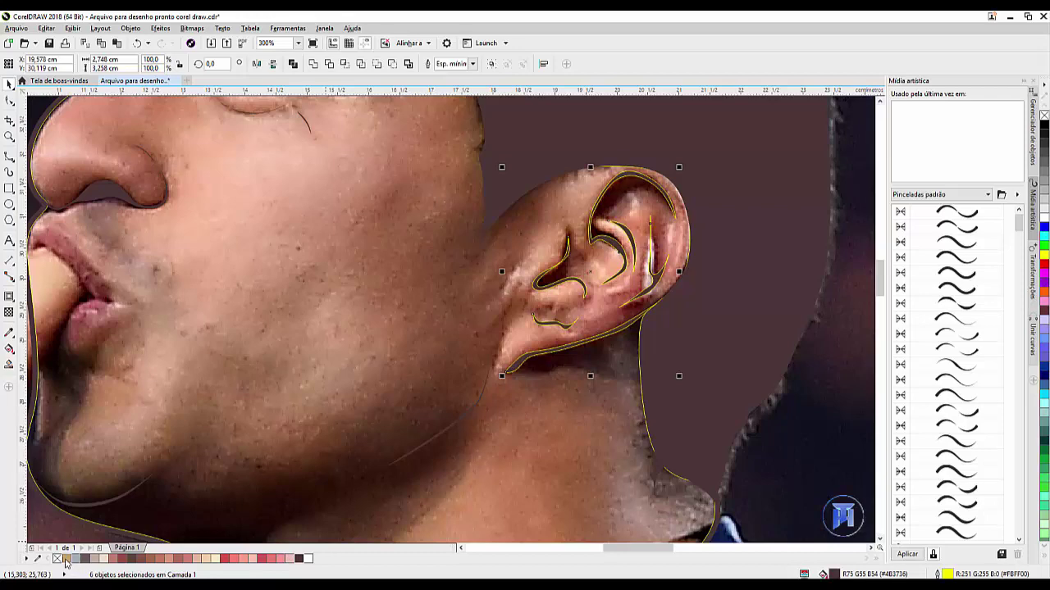
right_click(60, 560)
scroll(541, 336, "down", 3)
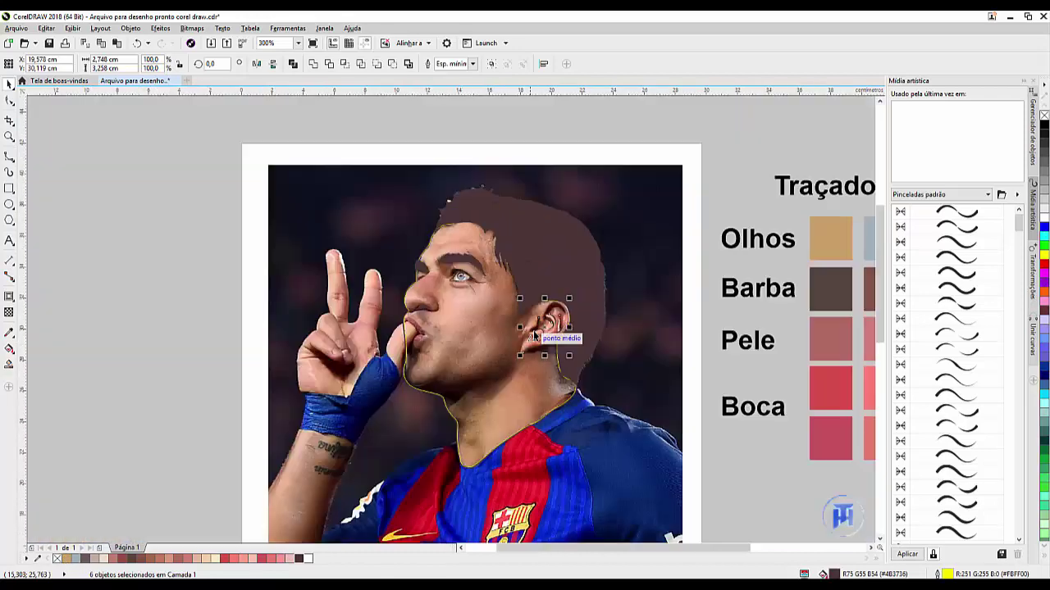
left_click(246, 156)
Zoom out to the whole figure, then in to about 800% on the mouth
scroll(484, 386, "up", 2)
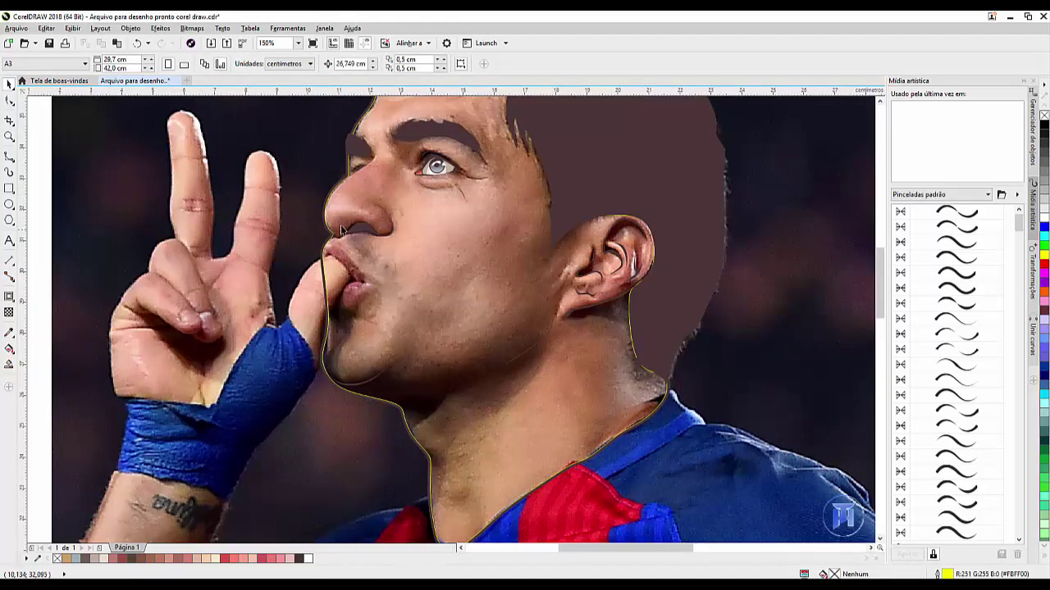
scroll(342, 239, "up", 2)
scroll(460, 132, "down", 2)
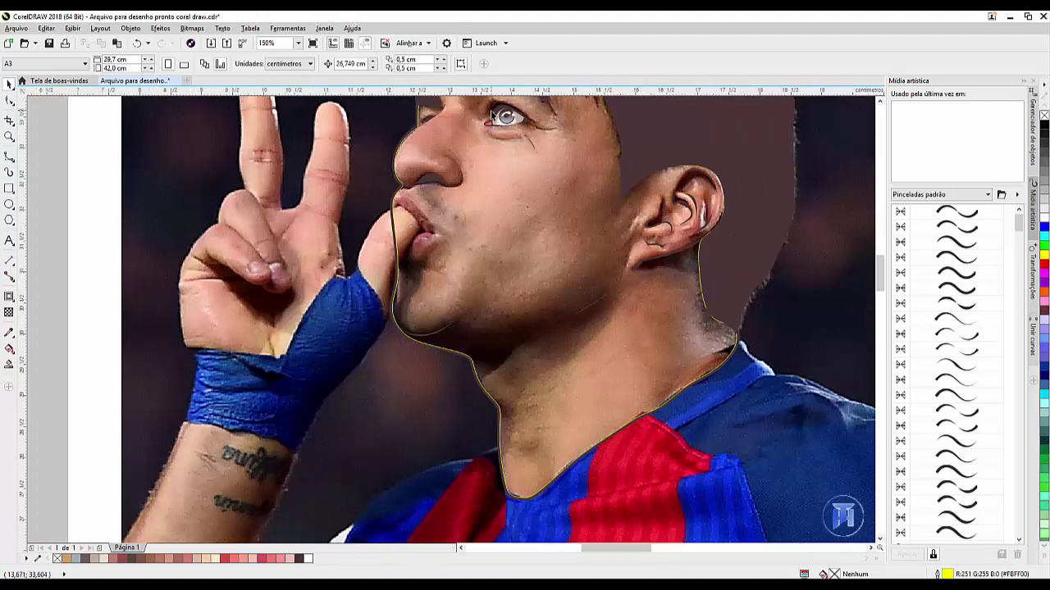
scroll(502, 122, "up", 2)
scroll(532, 136, "down", 2)
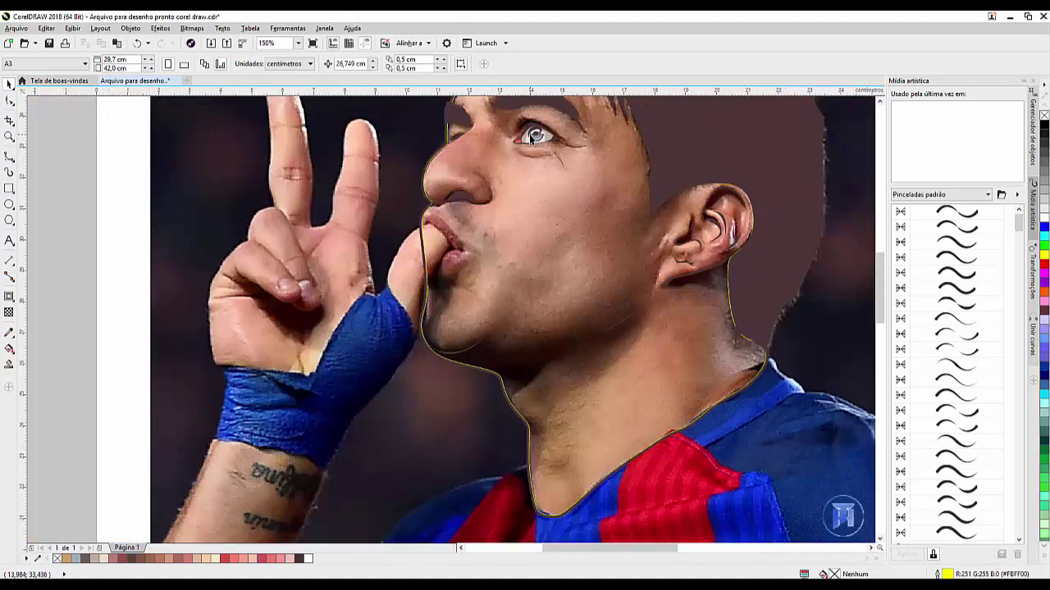
scroll(423, 218, "up", 2)
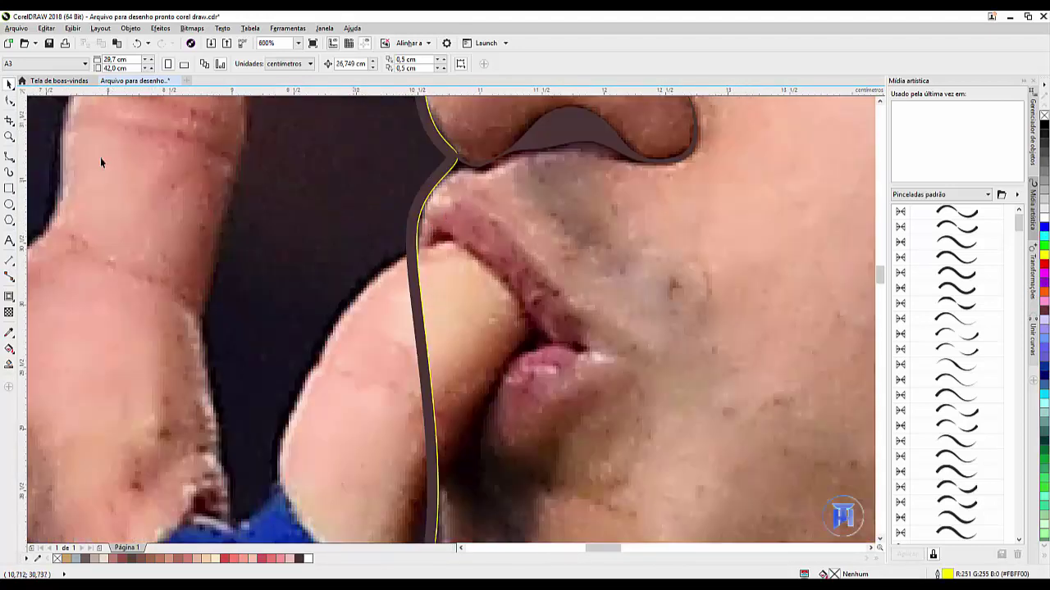
Trace the upper lip, then draw a larger closed B-spline band over its top edge
left_click(11, 157)
mouse_move(418, 244)
left_mouse_down()
mouse_move(478, 257)
mouse_move(529, 295)
mouse_move(543, 339)
mouse_move(599, 355)
mouse_move(583, 349)
mouse_move(544, 264)
mouse_move(501, 220)
mouse_move(440, 197)
mouse_move(421, 208)
mouse_move(416, 198)
mouse_move(405, 260)
mouse_move(447, 246)
left_mouse_up()
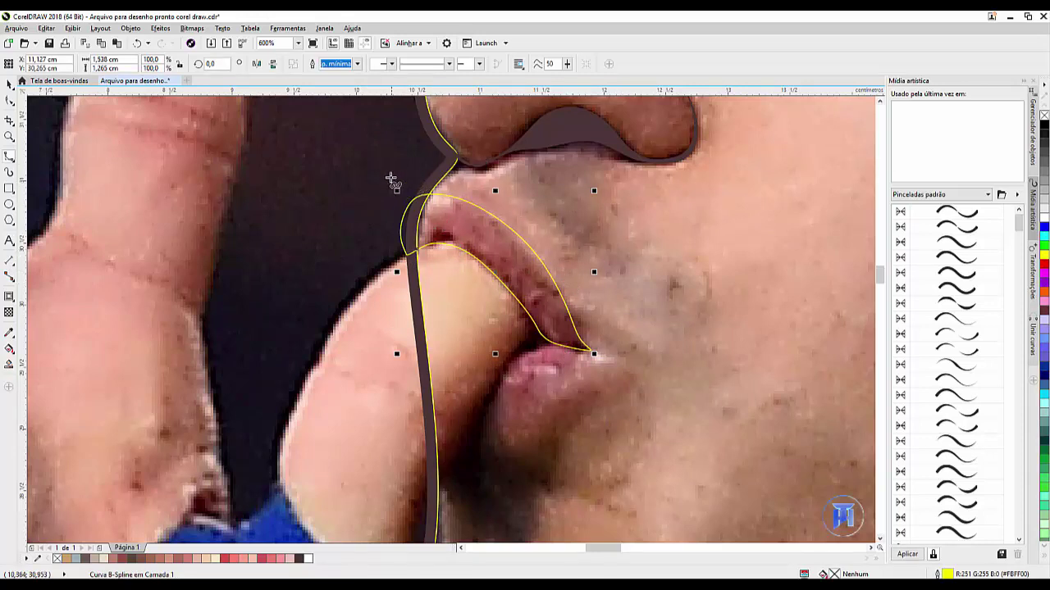
left_click_drag(391, 176, 391, 216)
left_click(461, 234)
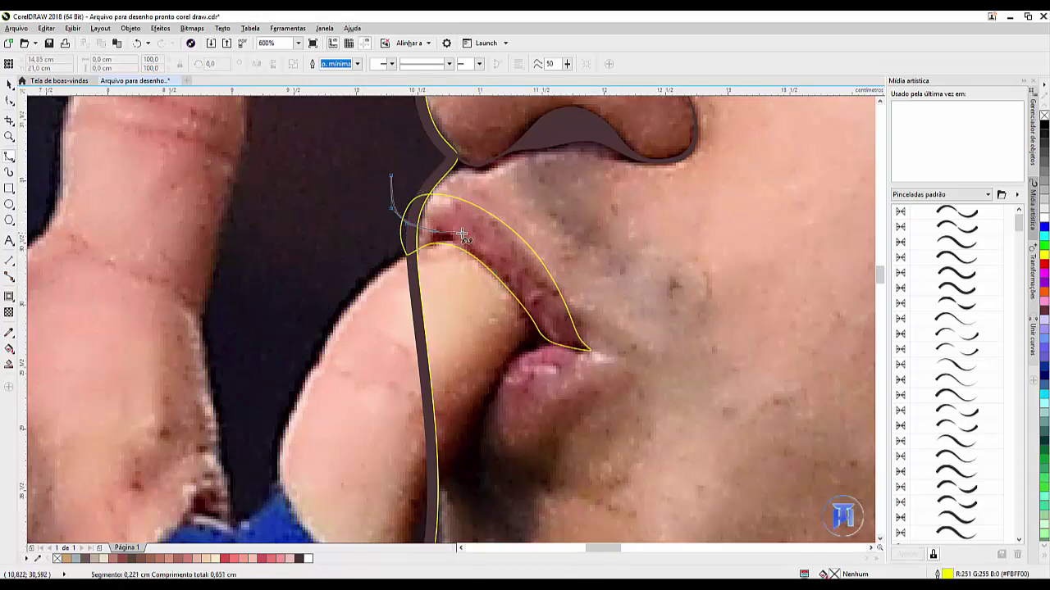
left_click(506, 268)
left_click(535, 295)
left_click(570, 337)
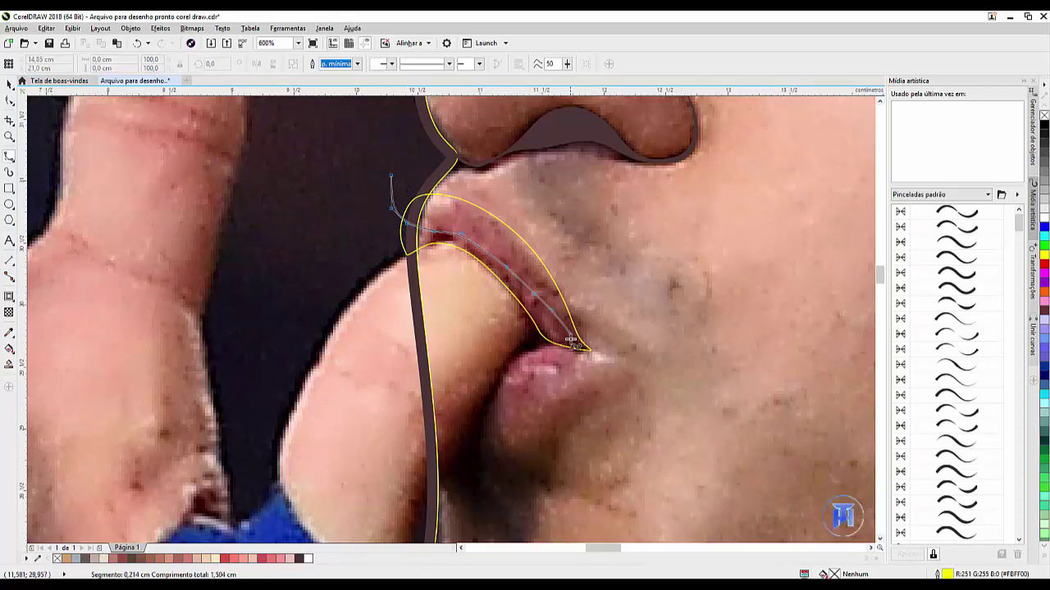
left_click(597, 349)
left_click(600, 296)
left_click(562, 213)
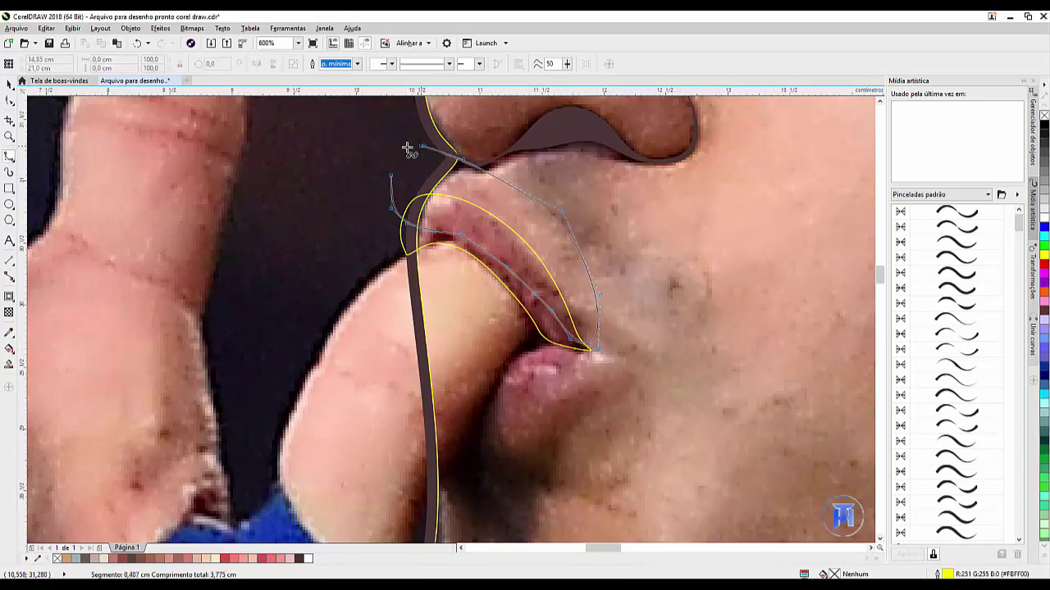
left_click(391, 174)
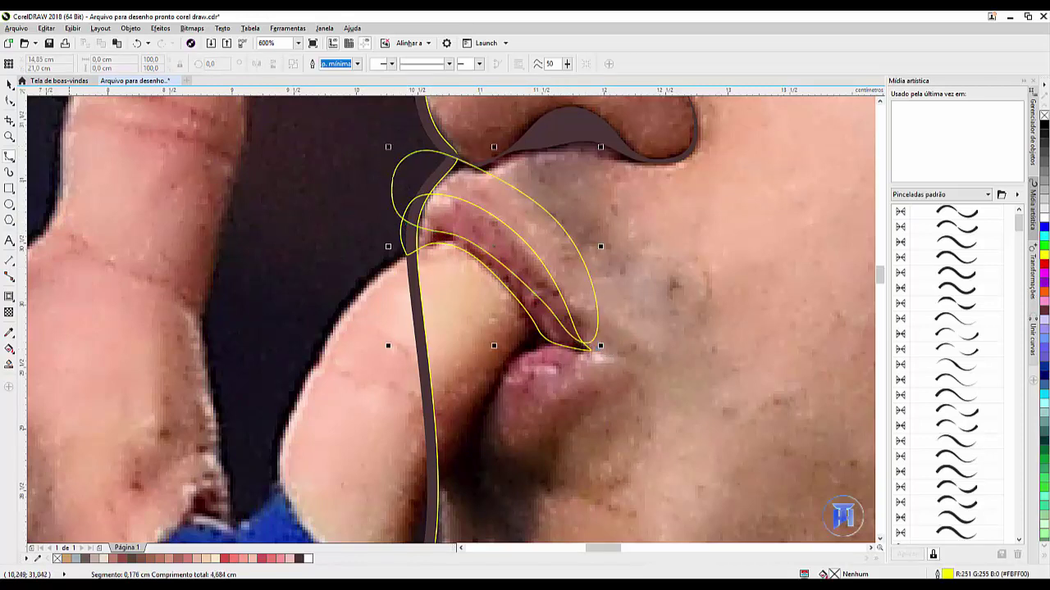
Intersect the band with the lip outline and delete the leftover larger curve
left_click(10, 83)
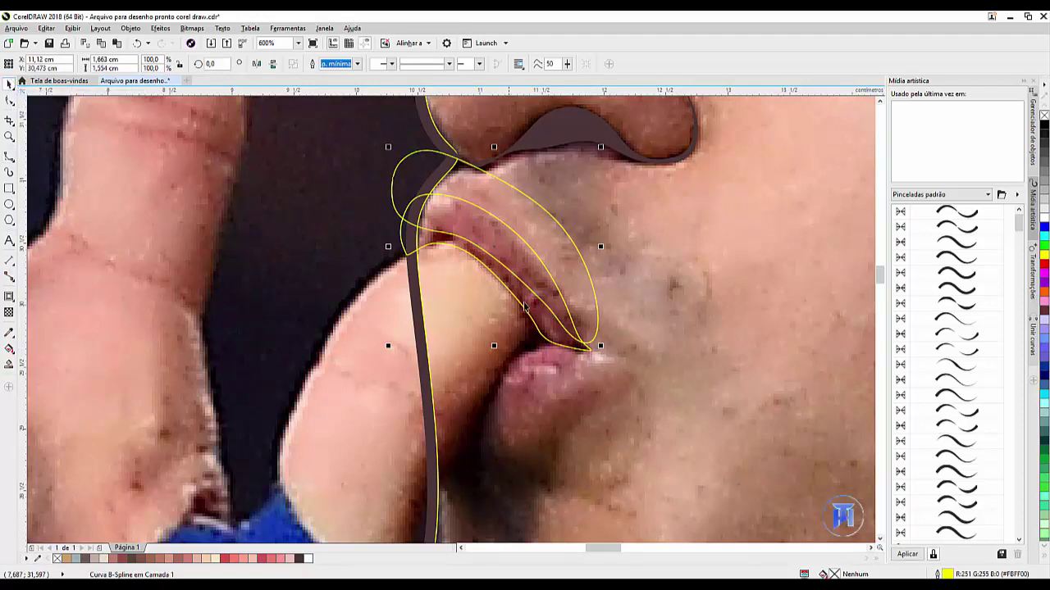
left_click(539, 326, "shift")
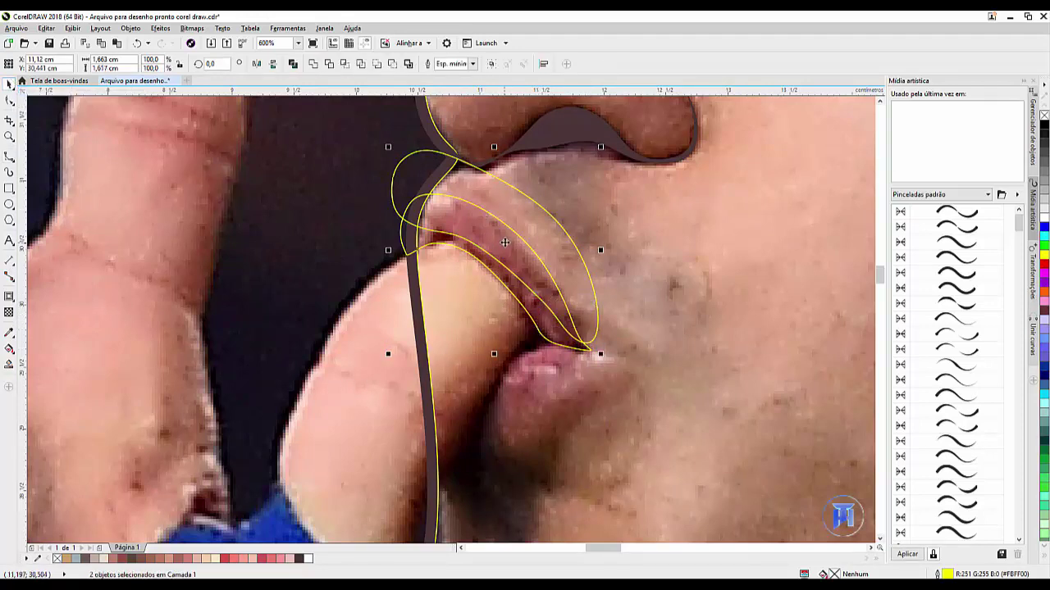
left_click(346, 64)
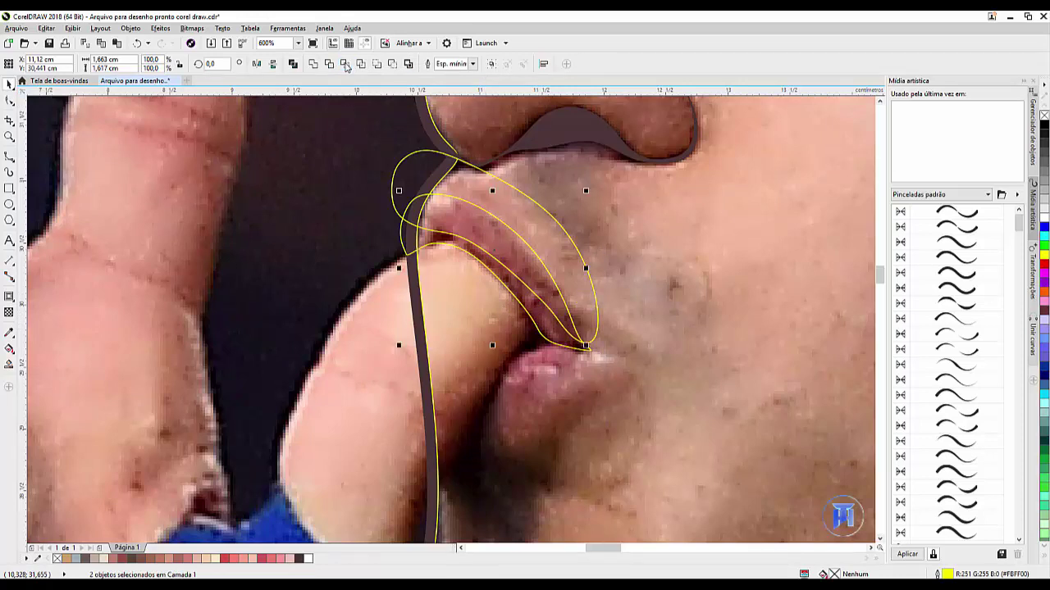
left_click(635, 190)
key("Delete")
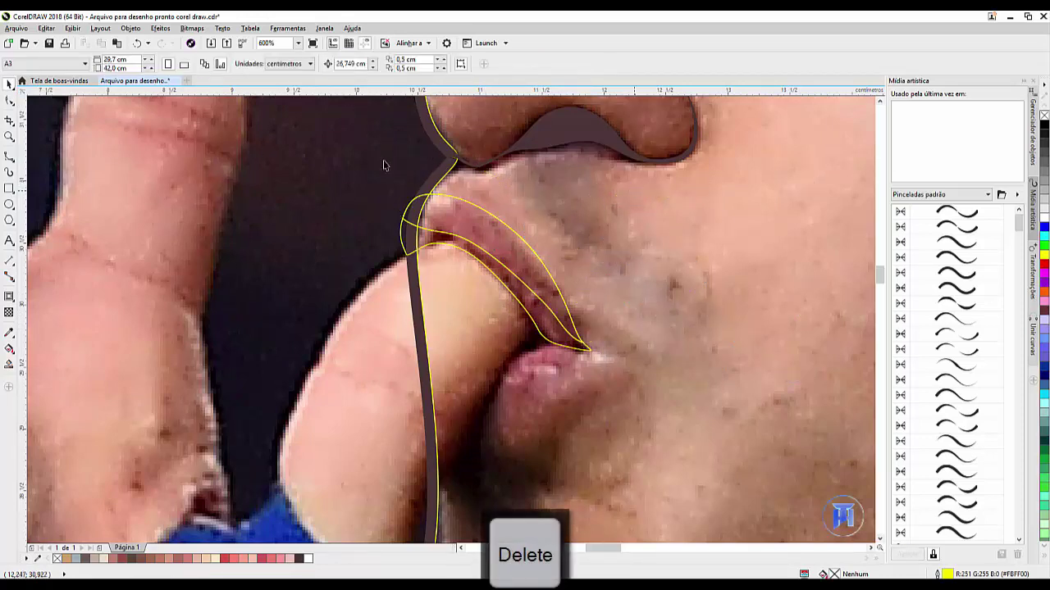
Draw a closed band across the lip, intersect it with the lip outline, delete the leftover
left_click(10, 156)
left_click(437, 179)
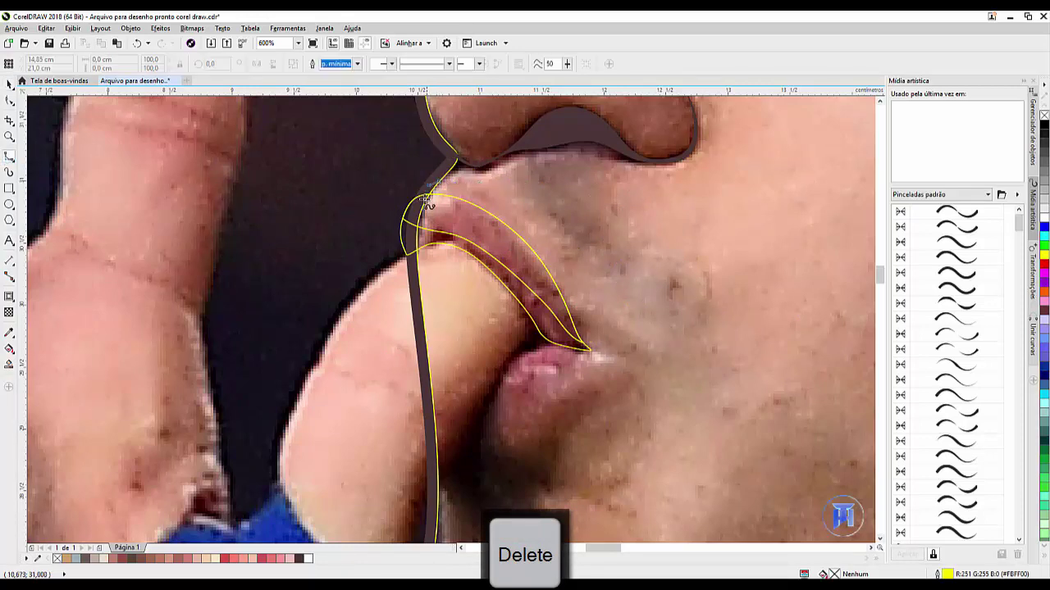
left_click(428, 205)
left_click(525, 264)
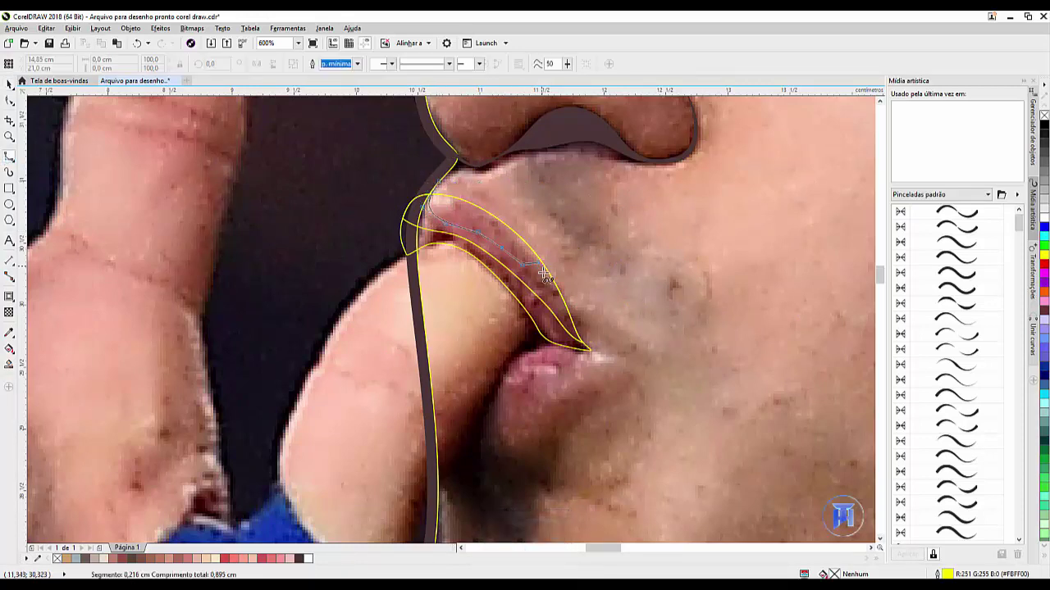
left_click(572, 310)
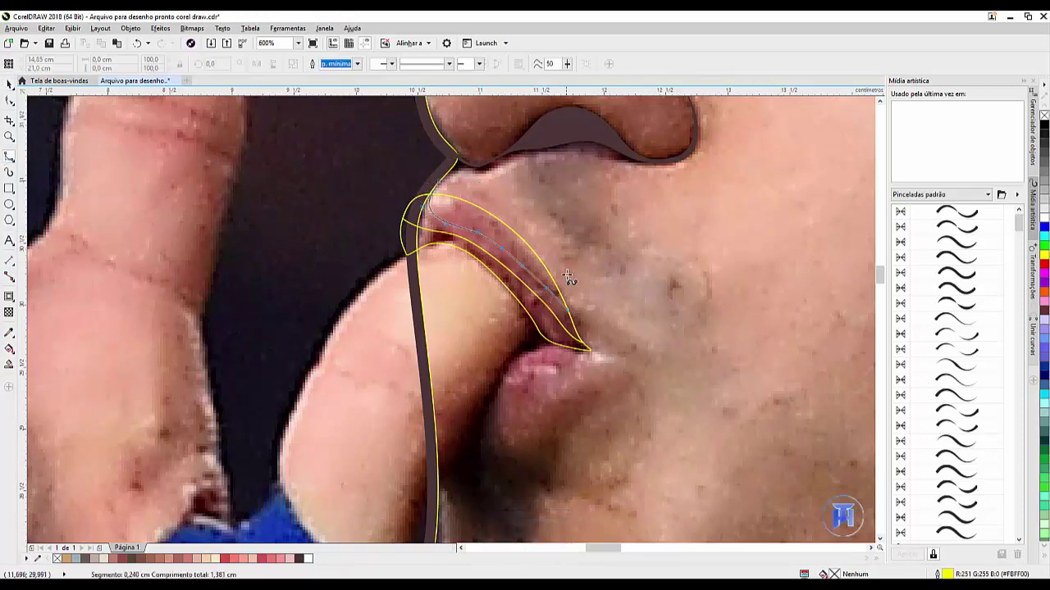
left_click(440, 175)
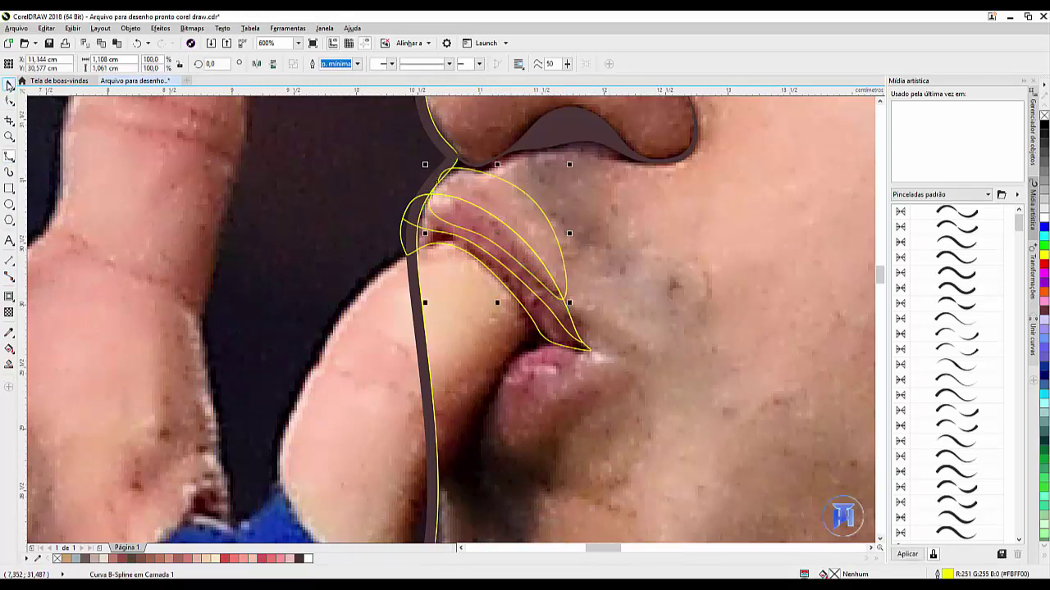
left_click(10, 84)
left_click(482, 172, "shift")
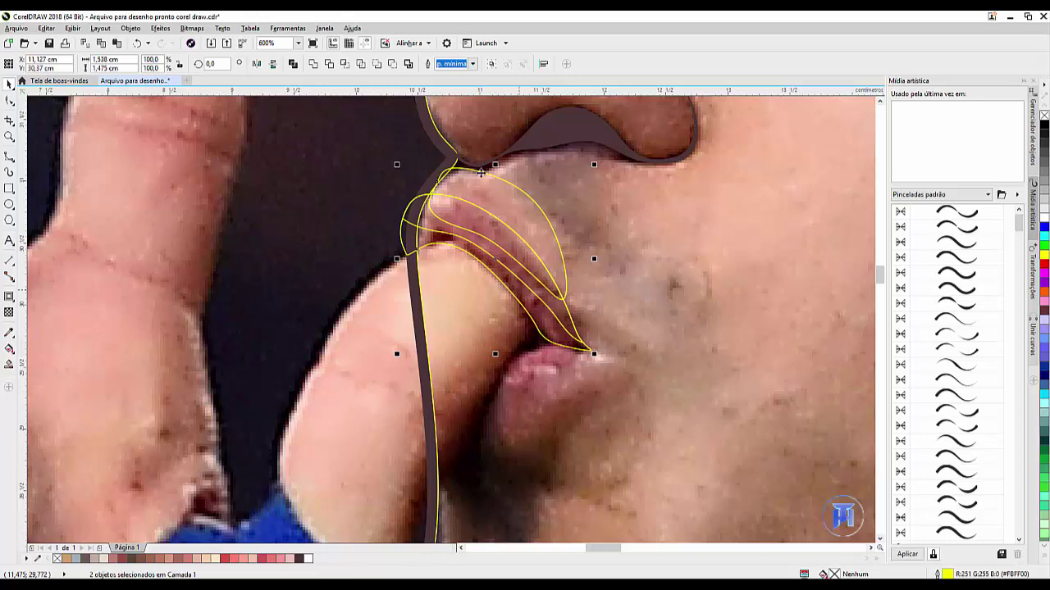
left_click(345, 64)
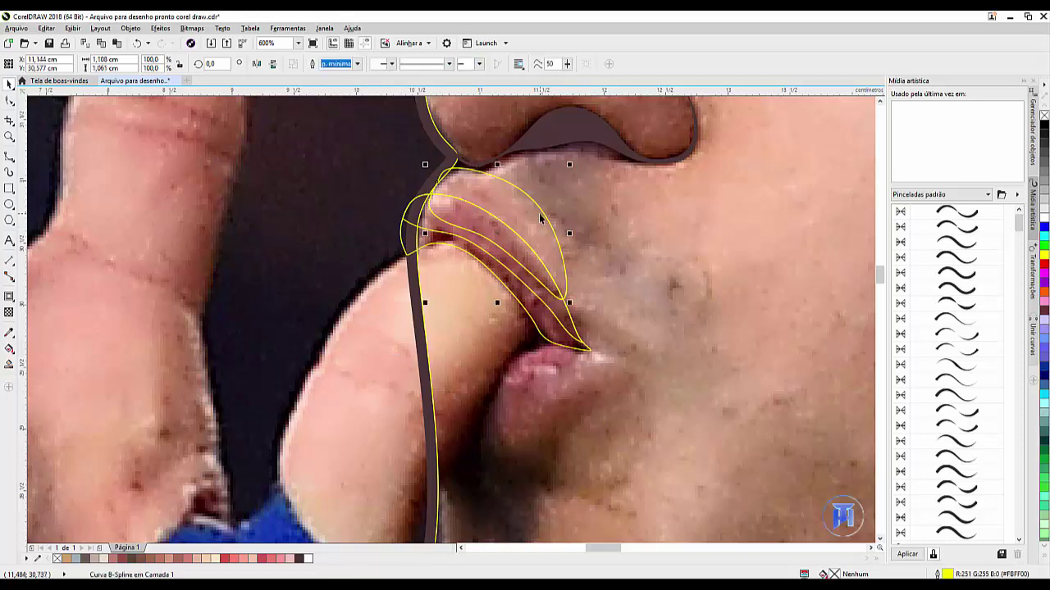
key("Delete")
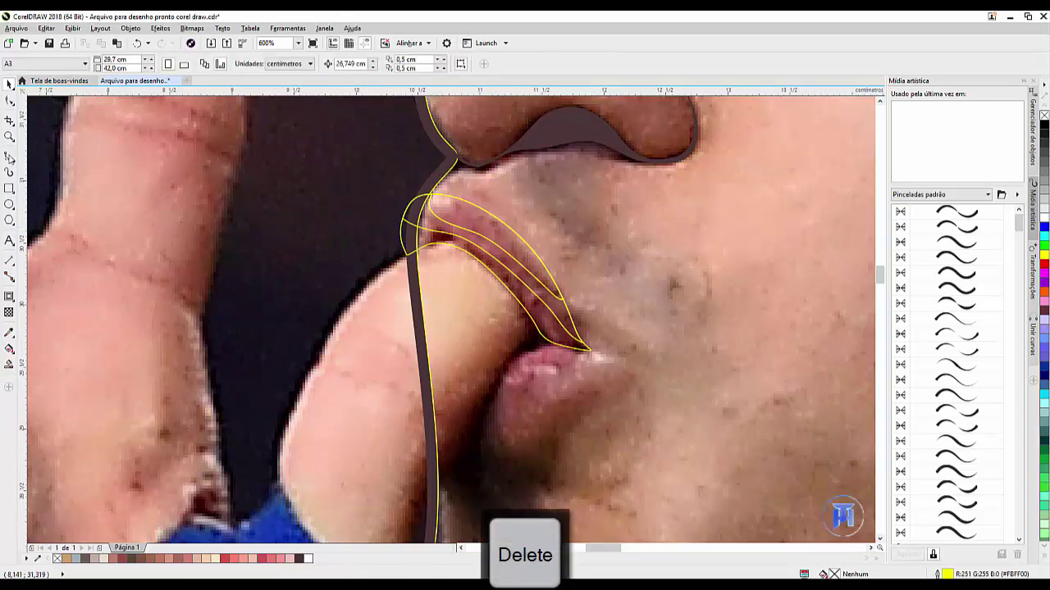
Add a small teardrop band along the lip's upper edge, intersected with the outline, leftover deleted
scroll(424, 202, "up", 2)
left_click(421, 187)
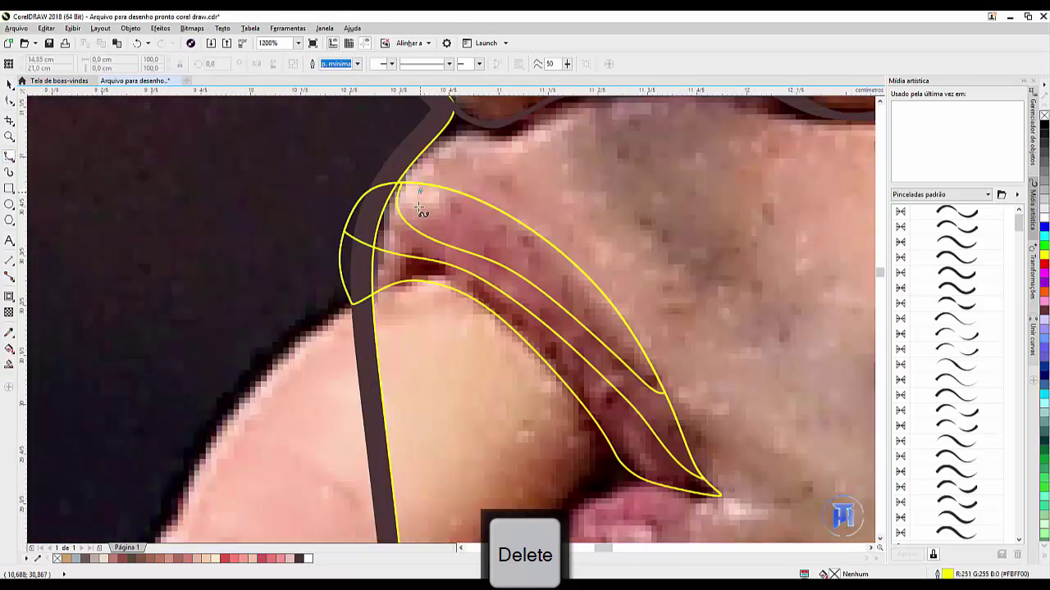
left_click(420, 214)
left_click(442, 230)
left_click(476, 233)
left_click(525, 249)
left_click(570, 279)
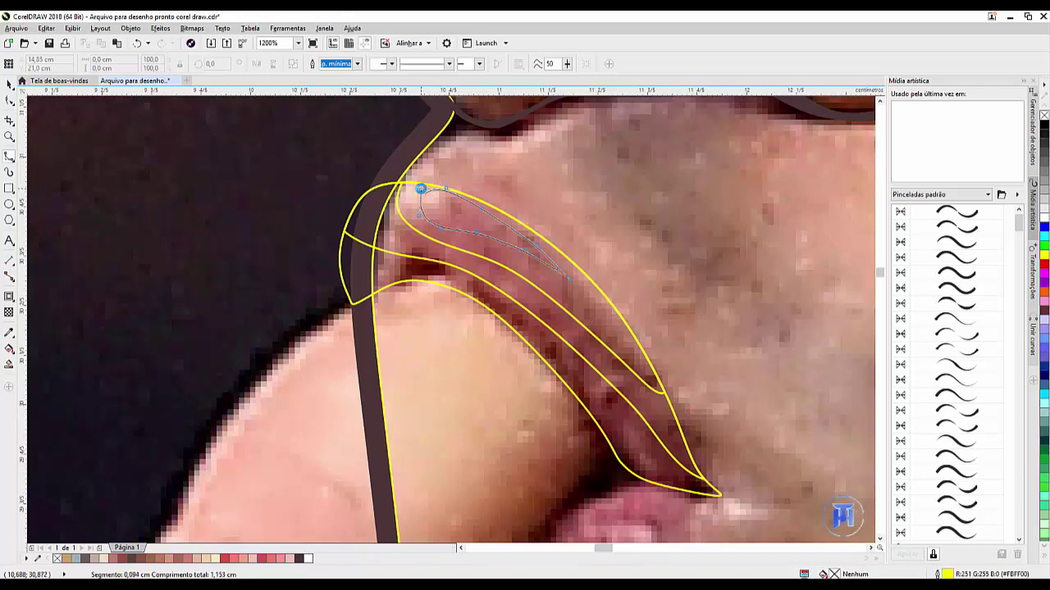
left_click(421, 188)
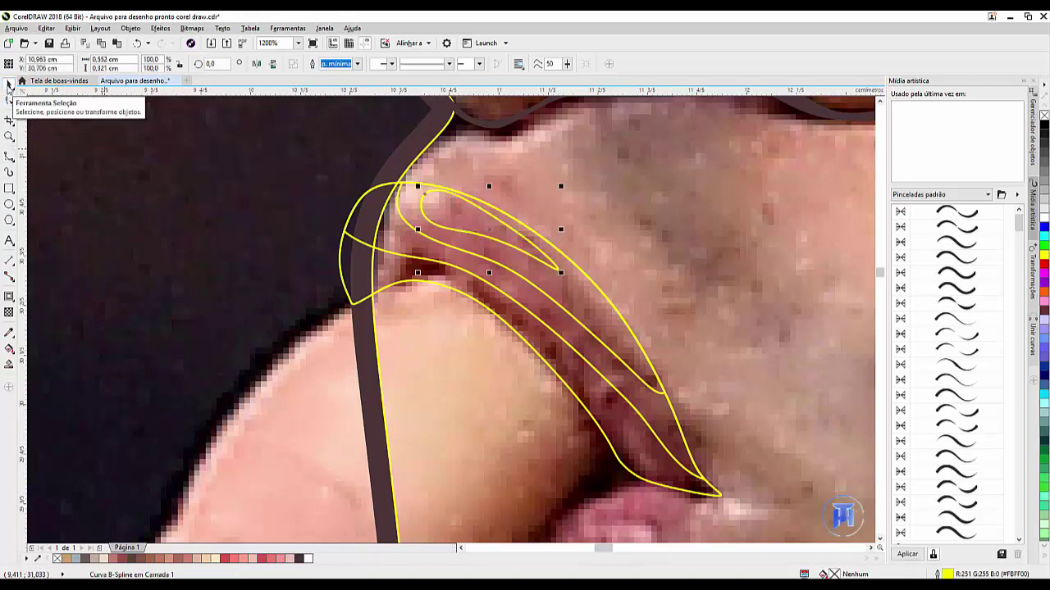
left_click(9, 85)
left_click(650, 468, "shift")
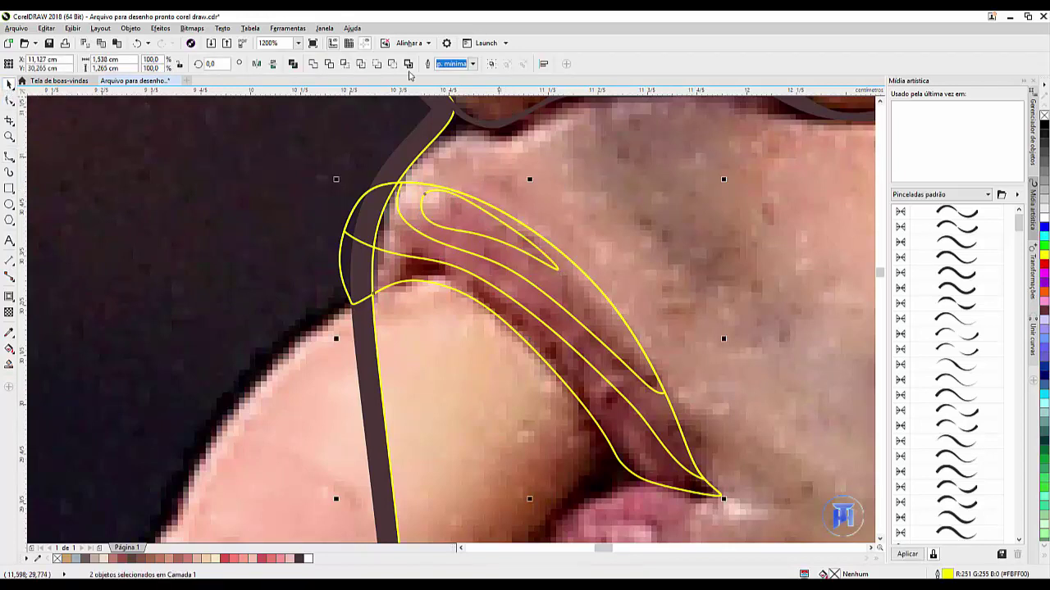
left_click(345, 64)
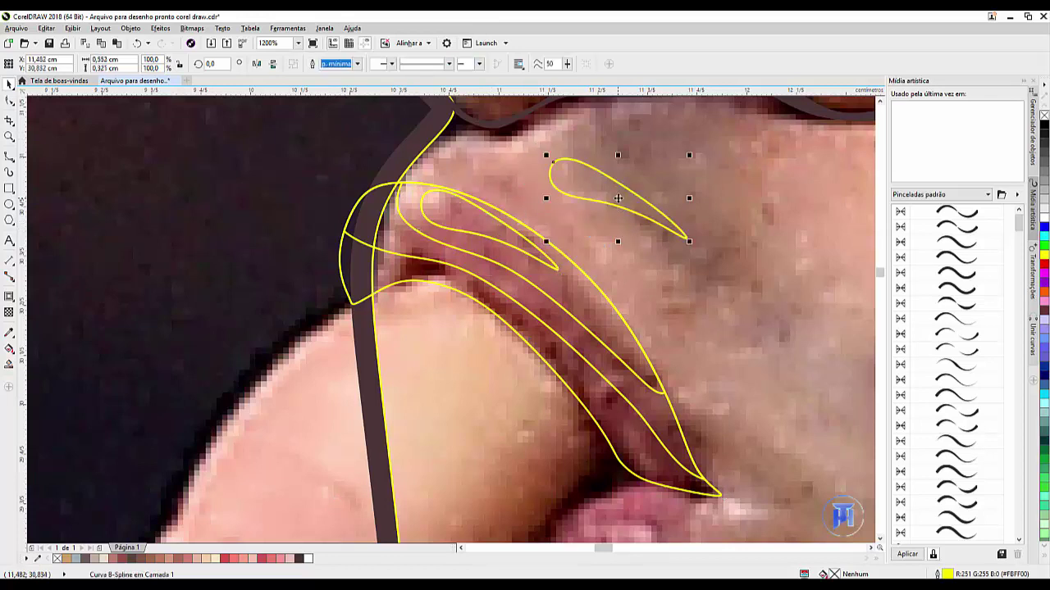
key("Delete")
key("Delete")
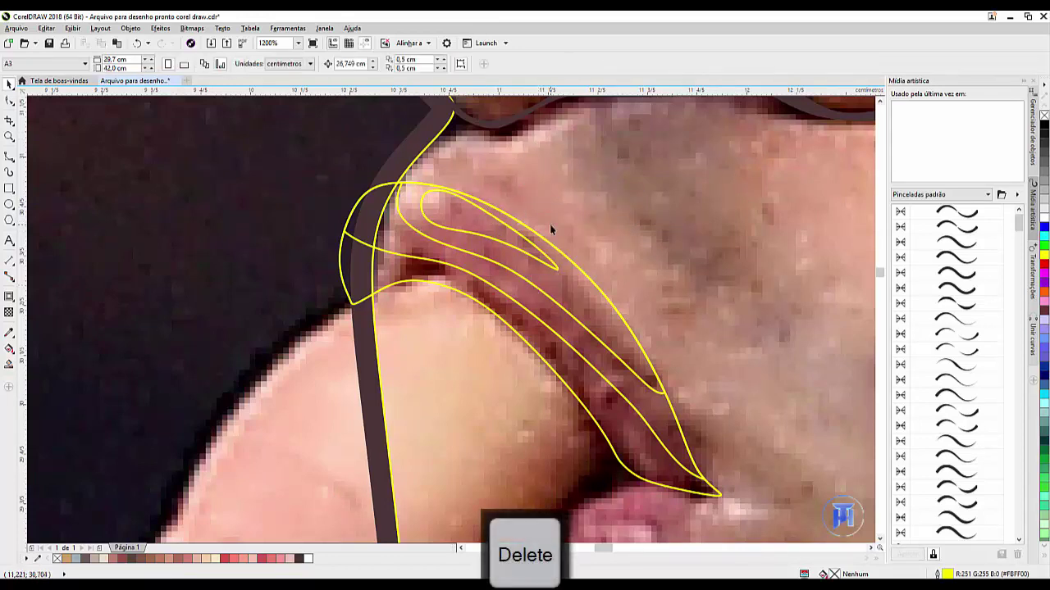
scroll(549, 223, "down", 2)
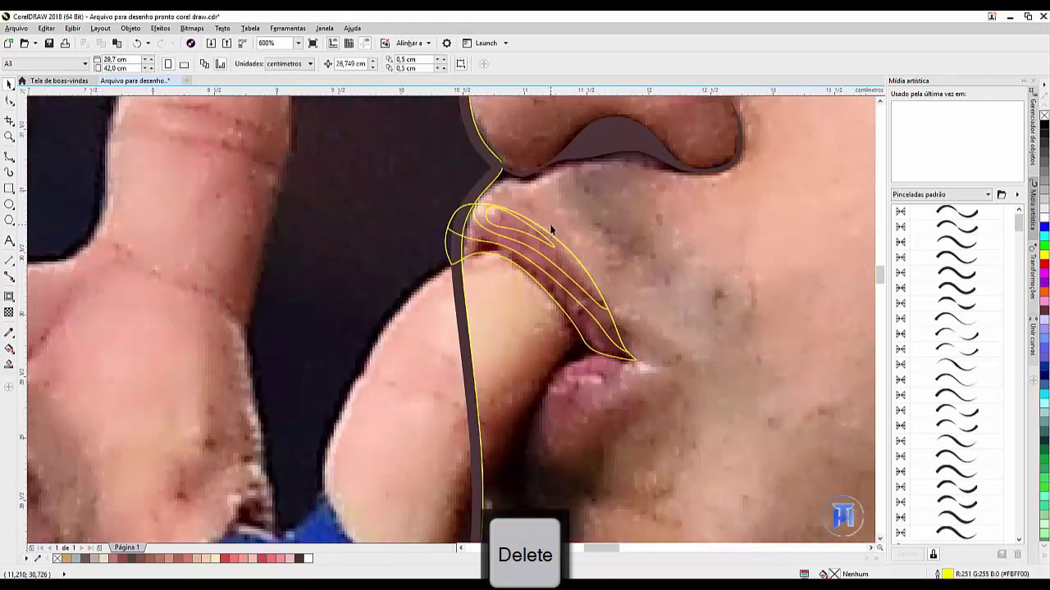
Trace a closed B-spline outline around the lower lip
left_click(8, 158)
left_click(630, 358)
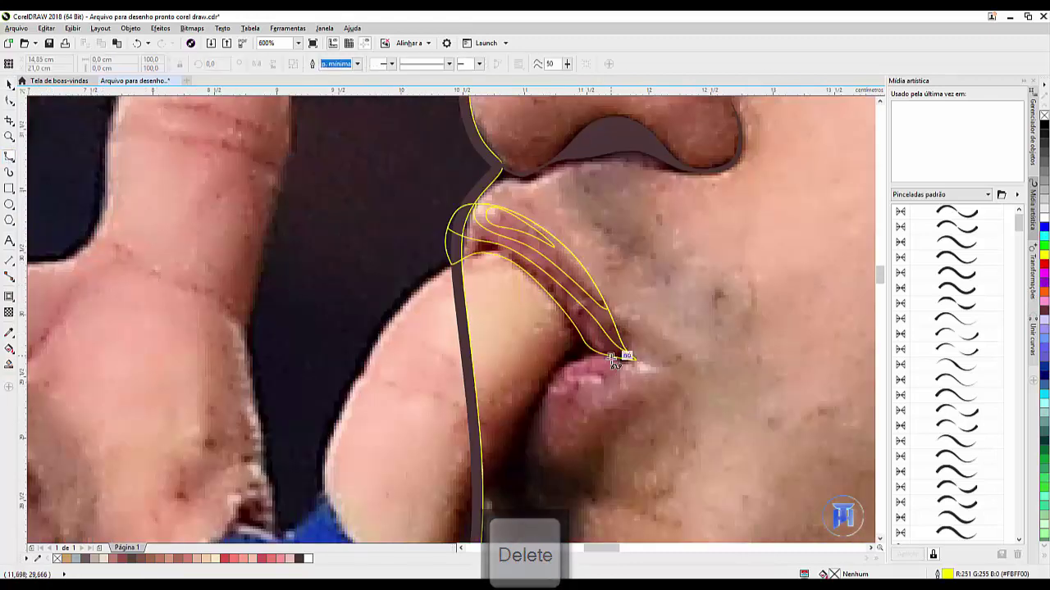
left_click(565, 363)
left_click(537, 387)
left_click(519, 429)
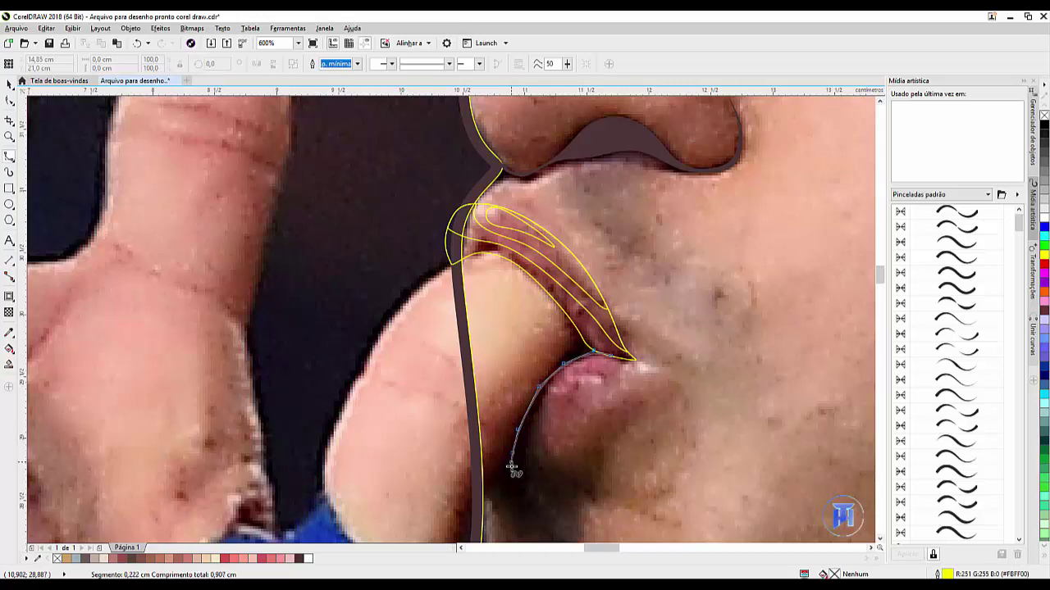
left_click(509, 469)
left_click(534, 473)
left_click(564, 458)
left_click(586, 402)
left_click(625, 367)
left_click(635, 359)
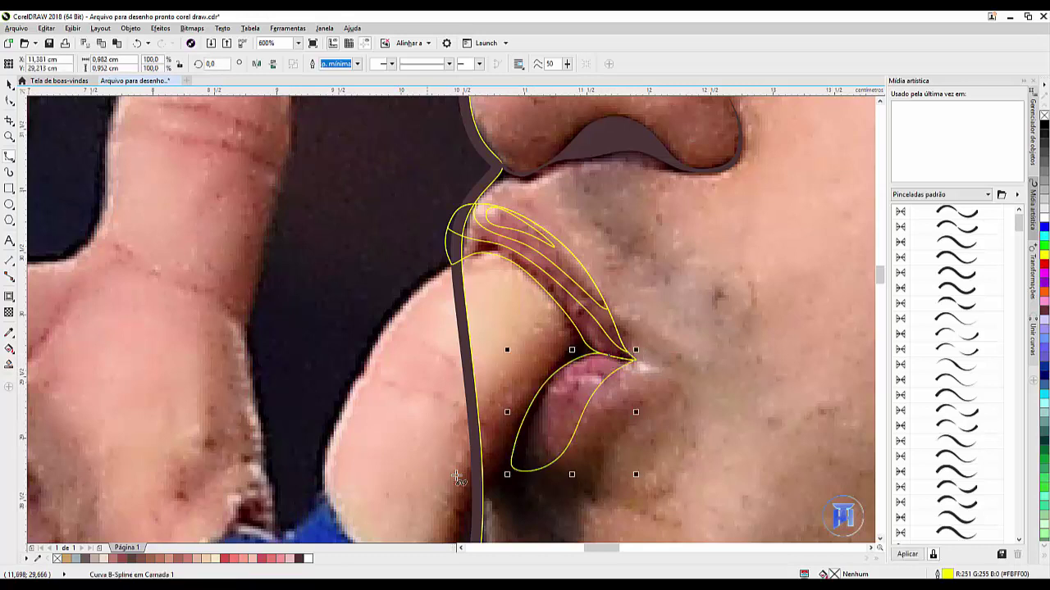
Draw a large looping curve over the lower lip and shape it against the lip outline
left_click(616, 361)
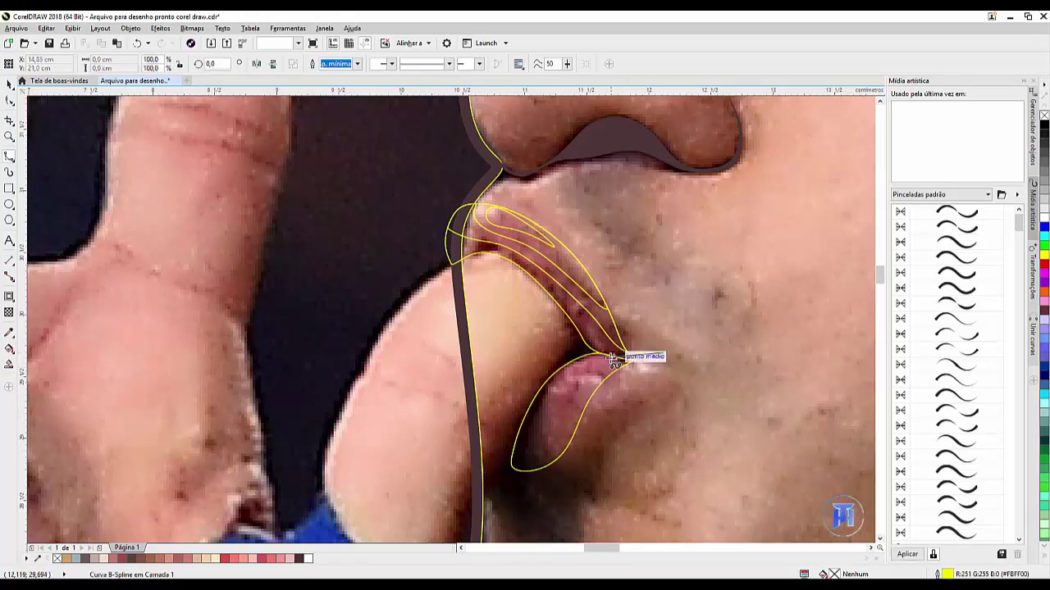
left_click(569, 386)
left_click(544, 458)
left_click(518, 493)
left_click(454, 488)
left_click(463, 384)
left_click(539, 281)
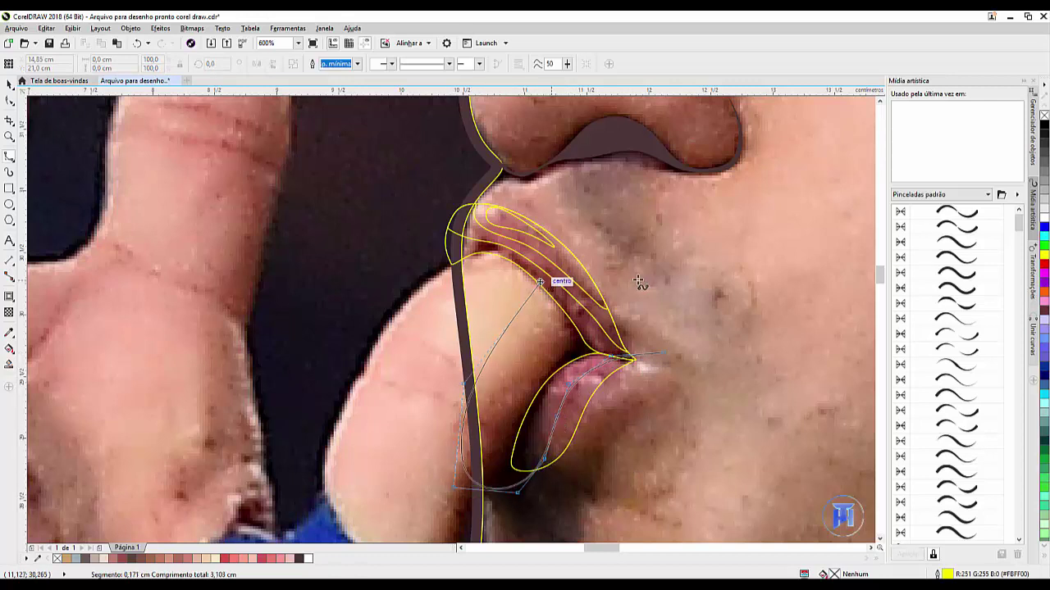
left_click(689, 346)
double_click(658, 353)
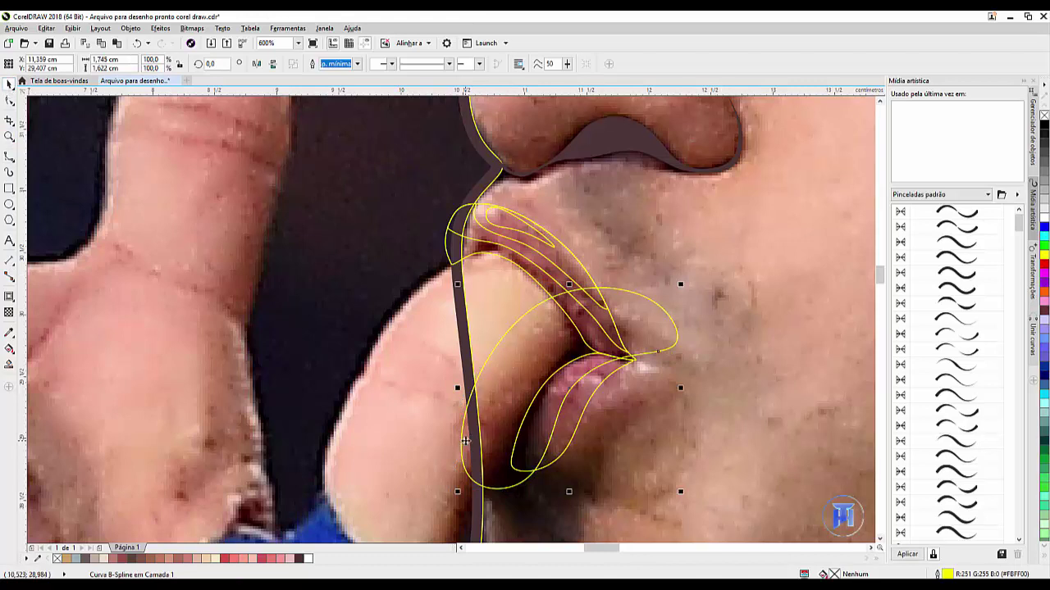
left_click(579, 419, "shift")
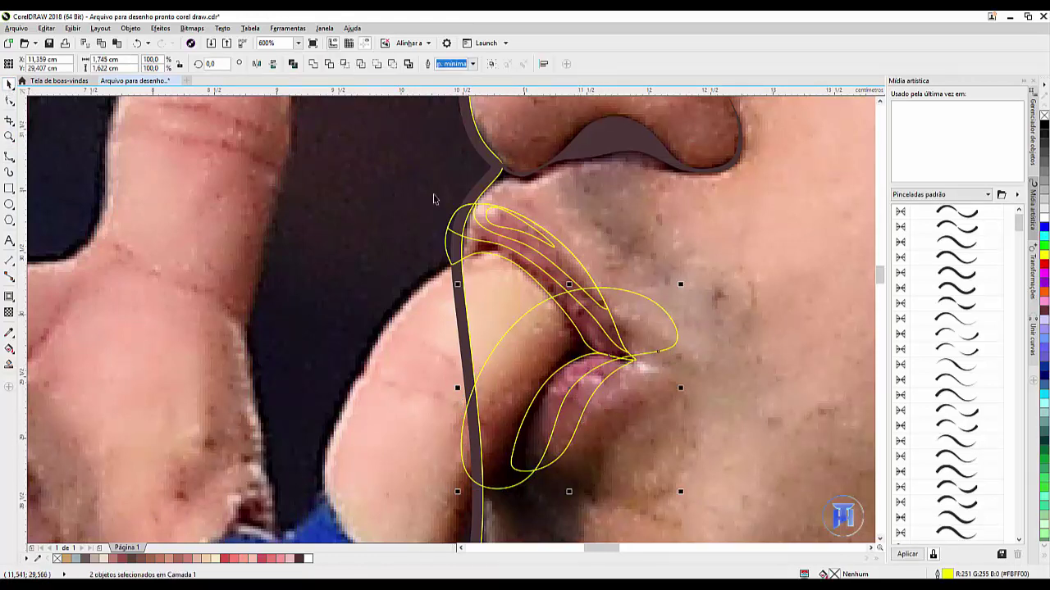
left_click(345, 65)
Check the shaped result, then delete the large leftover loop
left_click_drag(620, 287, 641, 291)
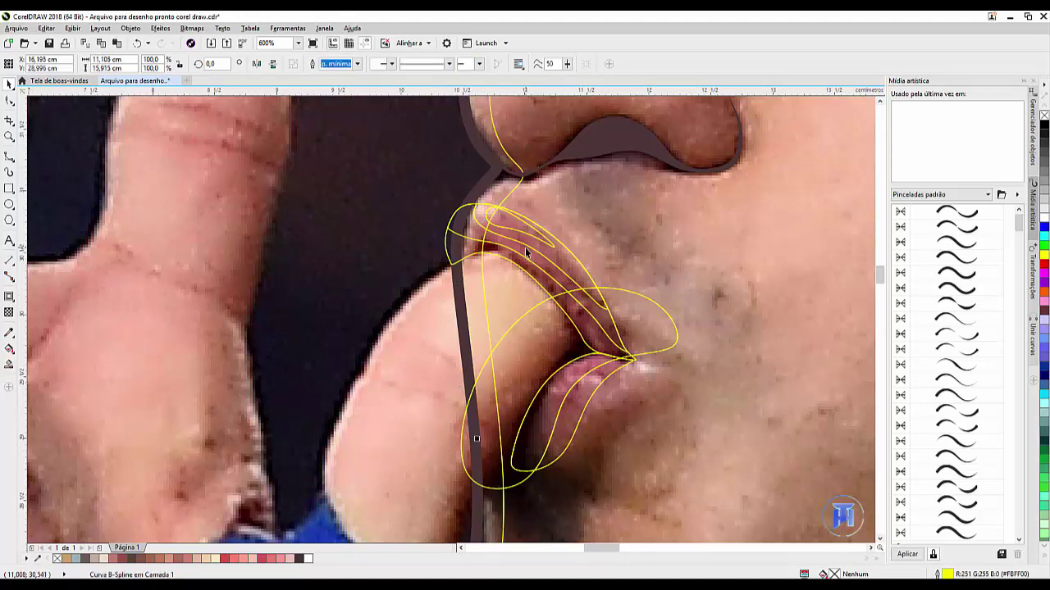
key("ctrl+z")
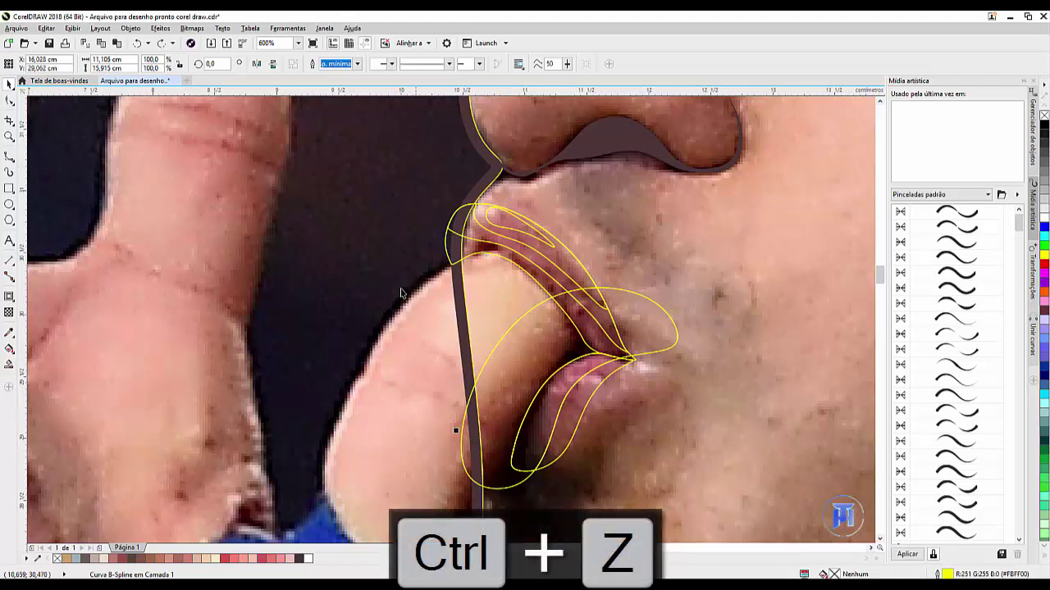
left_click(610, 339)
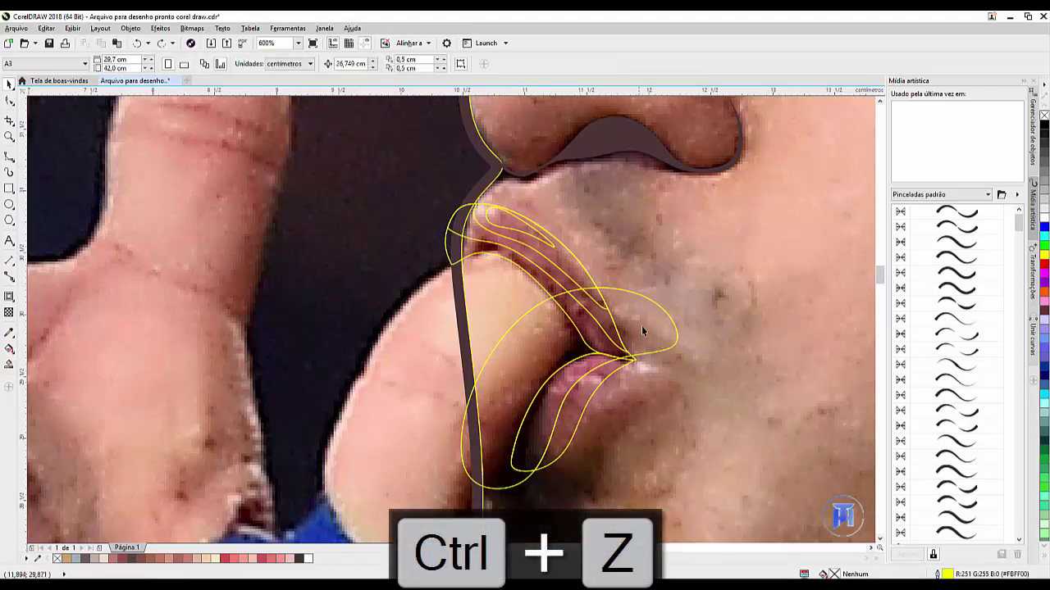
left_click(655, 308)
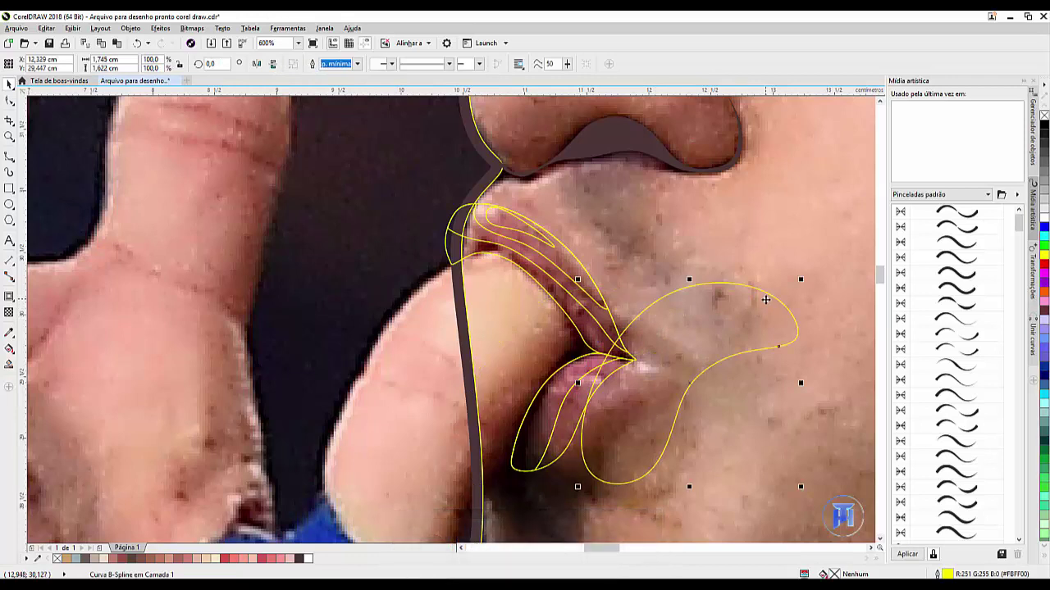
key("Delete")
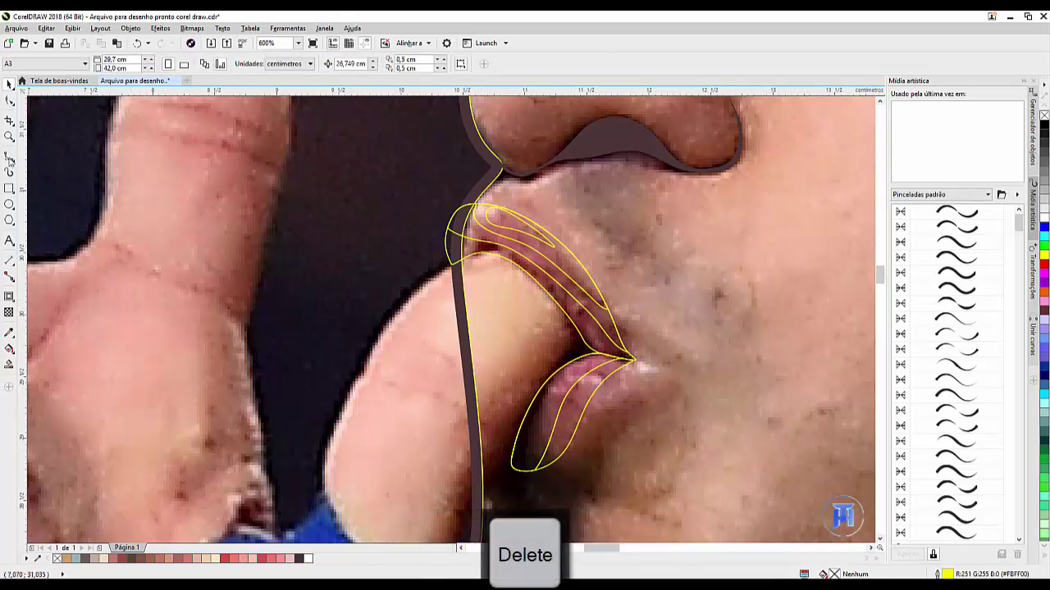
Draw another closed curve around the lower lip's inner band
left_click(605, 358)
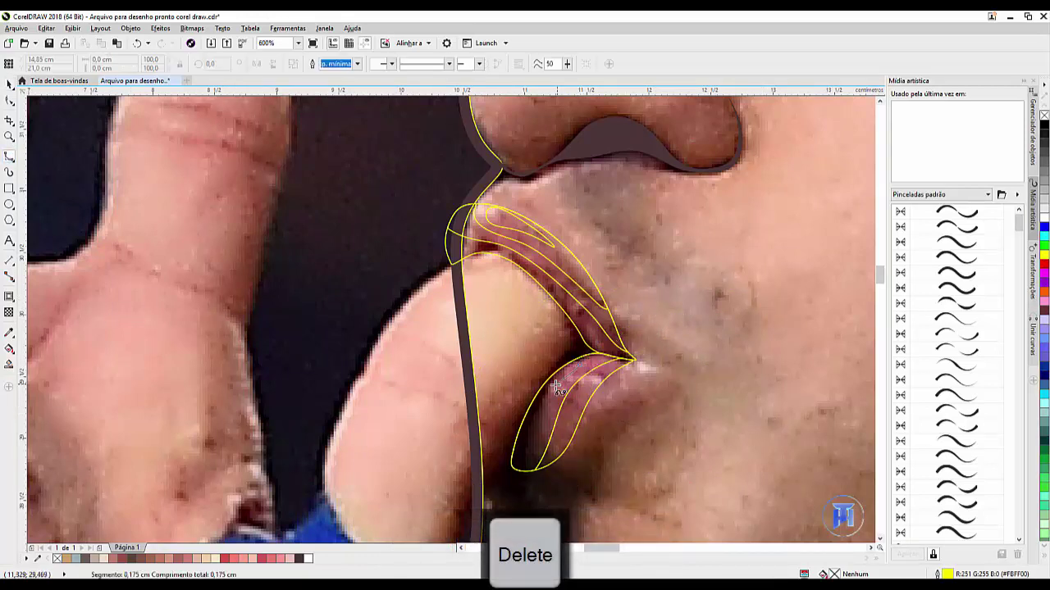
left_click(532, 452)
left_click(514, 466)
left_click(486, 460)
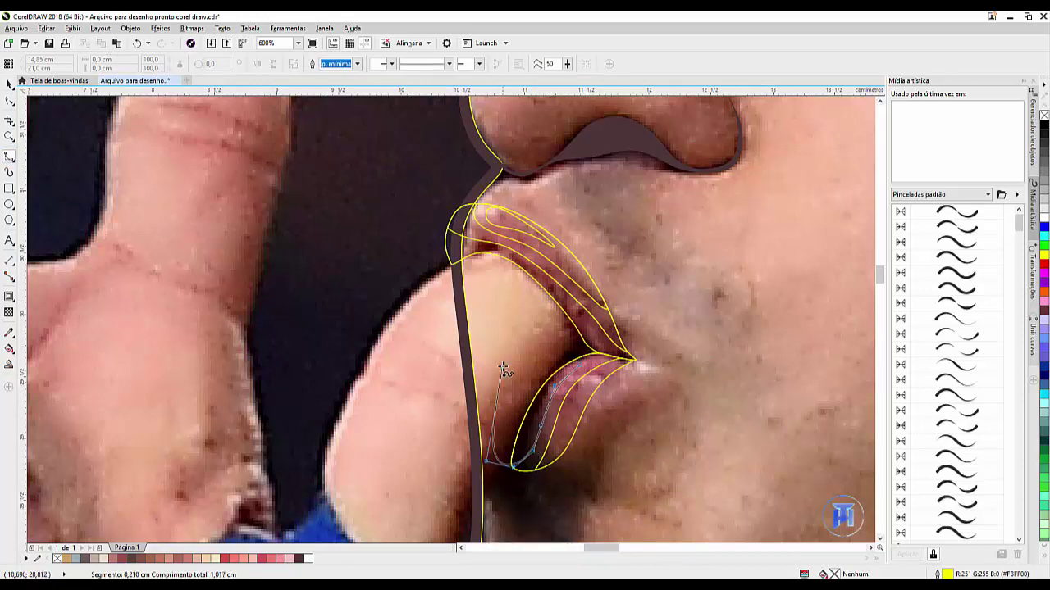
left_click(503, 366)
left_click(572, 346)
left_click(579, 358)
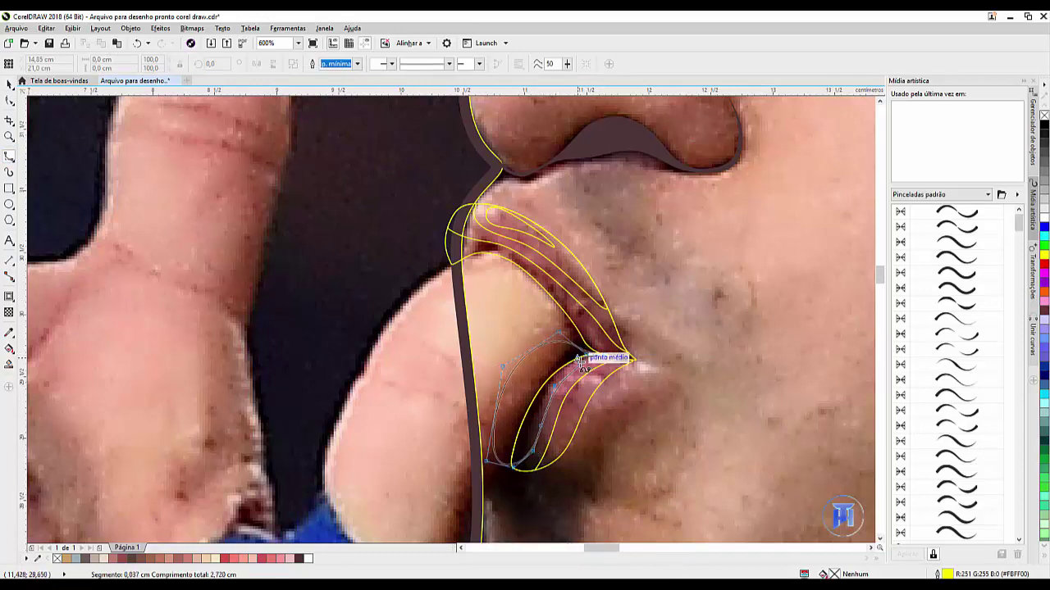
left_click(604, 359)
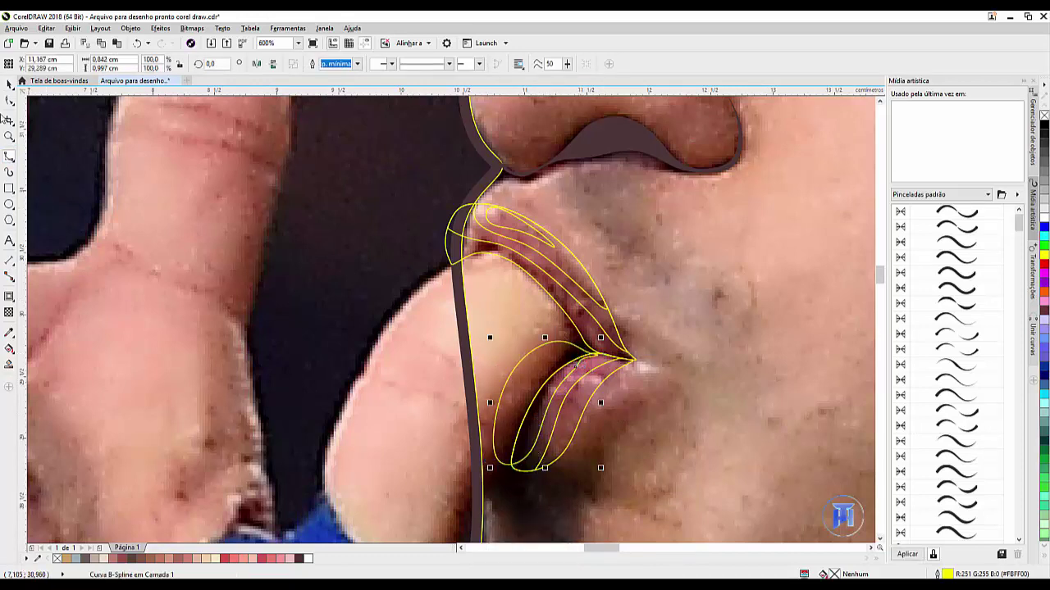
Trim the new curve against the lip outline and delete the leftover curve on the left
left_click(10, 84)
left_click(598, 398, "shift")
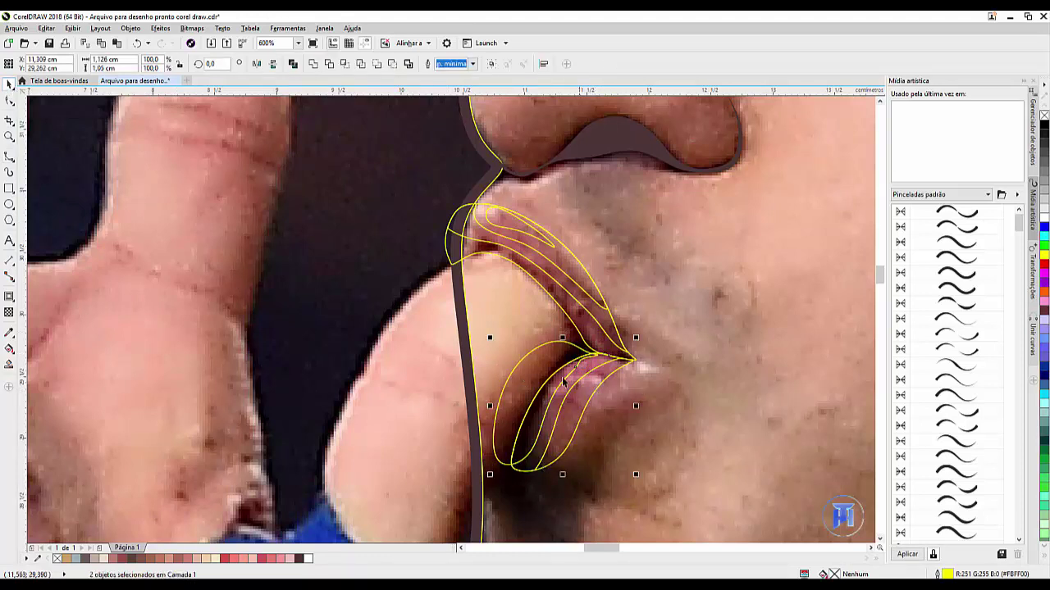
left_click(347, 64)
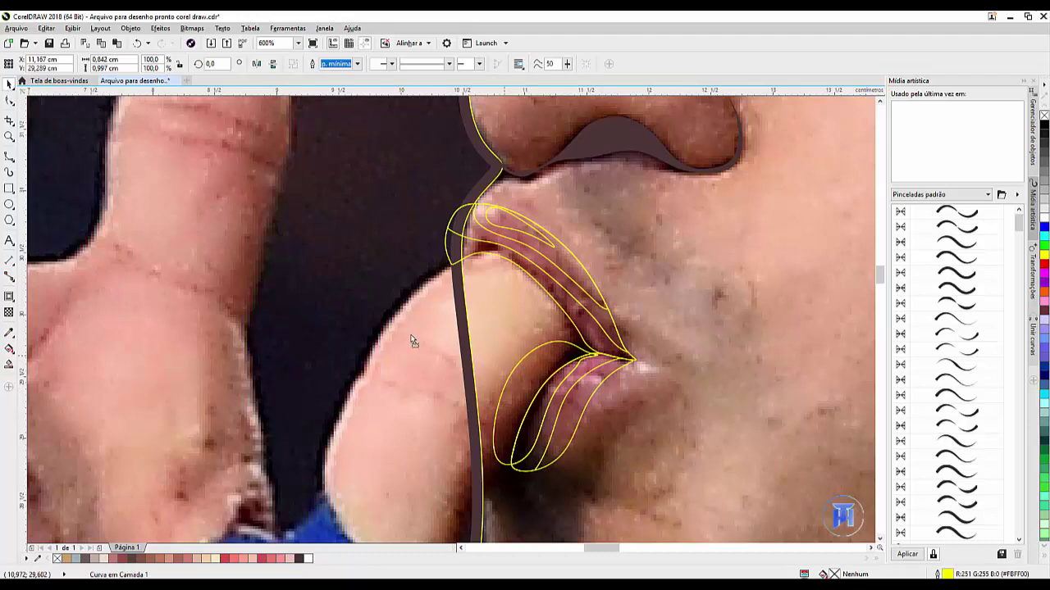
left_click(359, 319)
key("Delete")
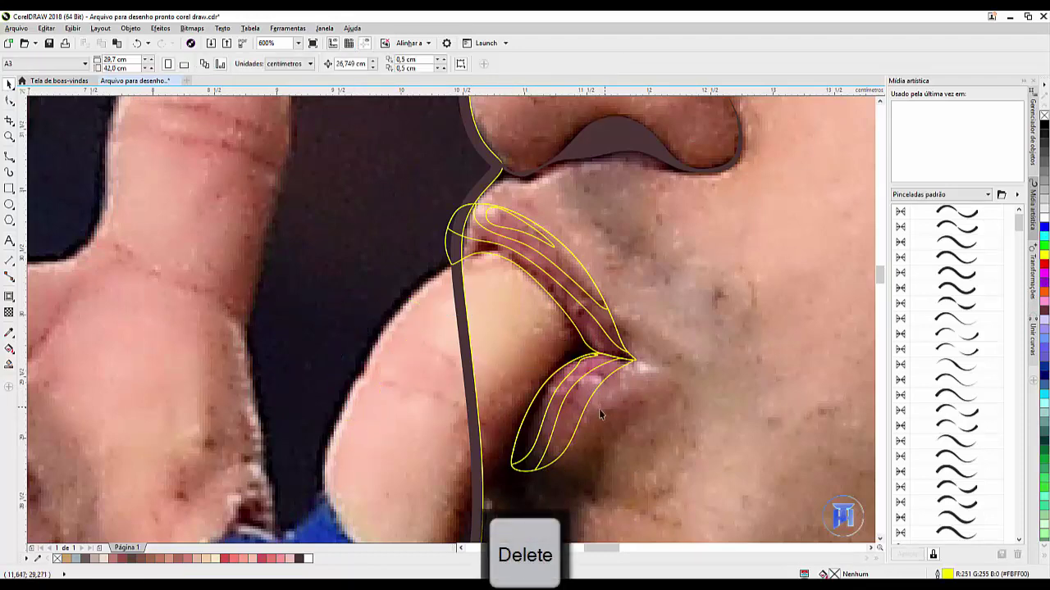
Zoom in and draw a small closed highlight shape inside the lower lip near the corner
scroll(597, 412, "up", 2)
scroll(597, 412, "up", 1)
left_click(7, 158)
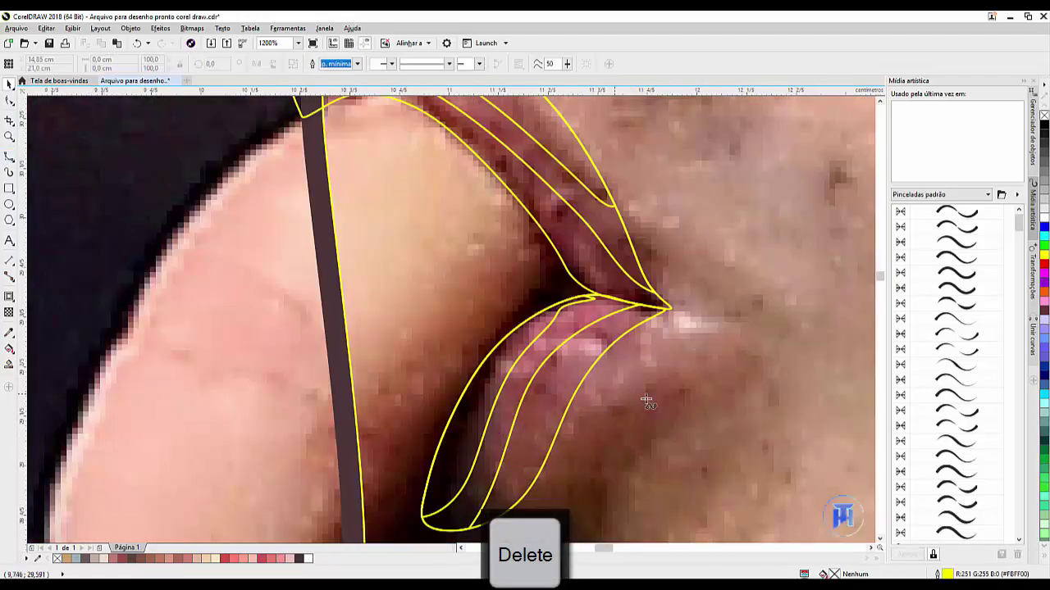
left_click(573, 359)
left_click(551, 416)
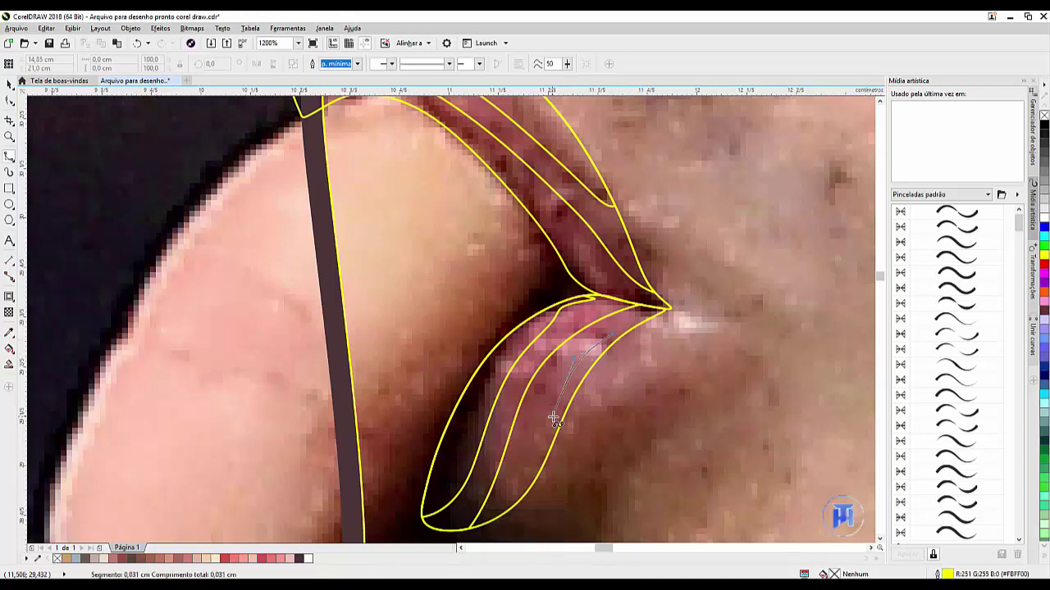
left_click(542, 441)
left_click(528, 440)
left_click(542, 388)
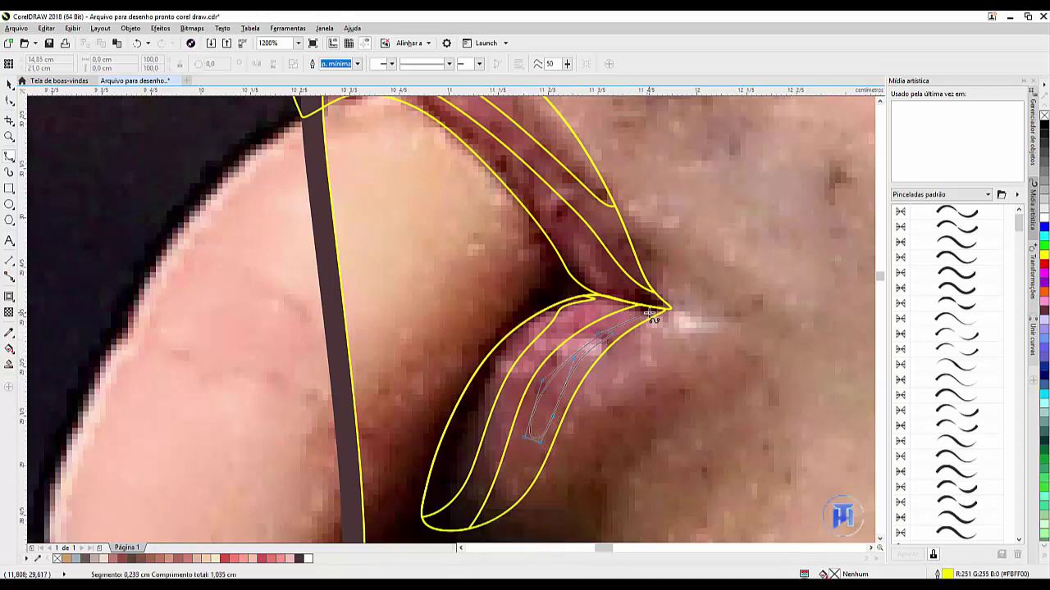
double_click(636, 324)
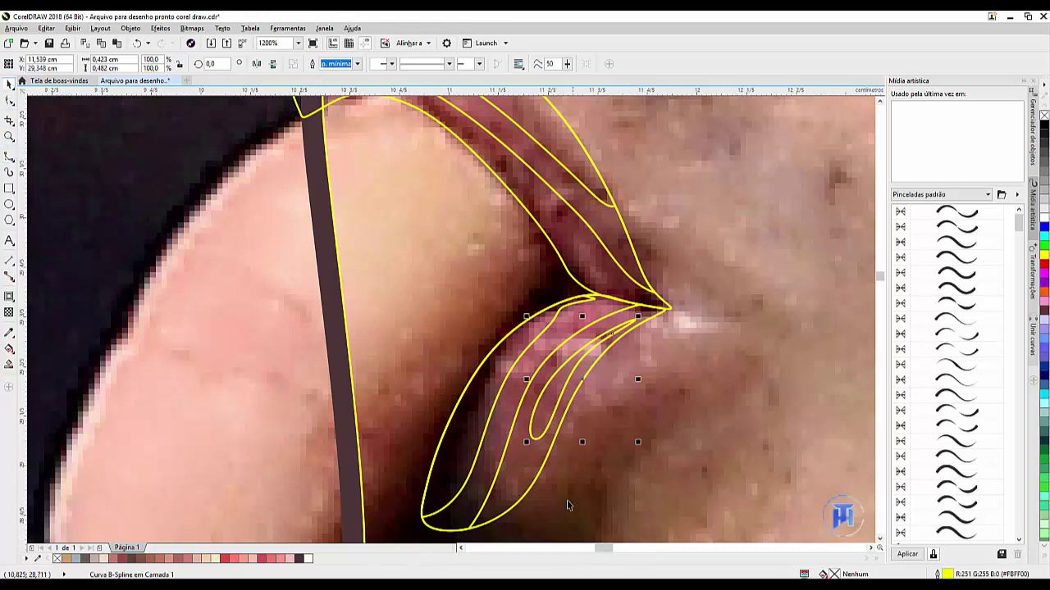
Shape the highlight against the lip outline, delete the stray extra curve, and zoom out
left_click(527, 443, "shift")
left_click(351, 64)
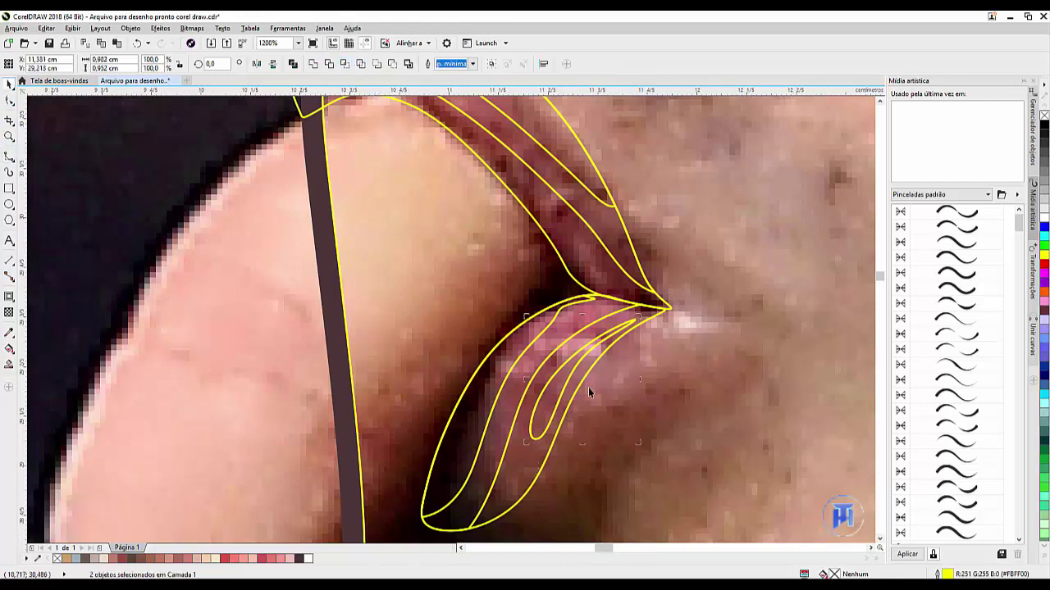
left_click(788, 314)
left_click(685, 431)
double_click(715, 365)
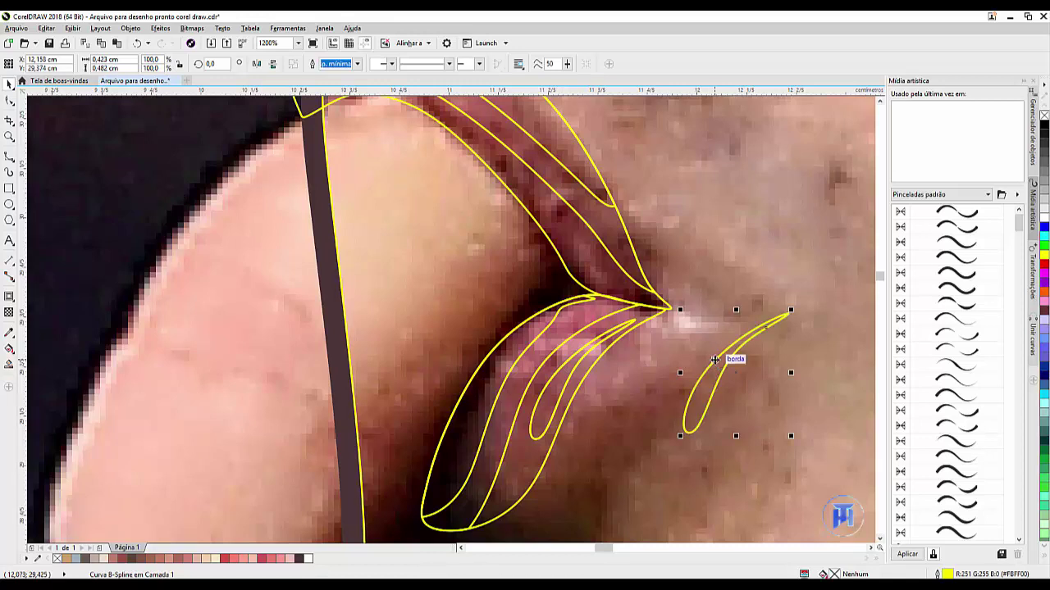
key("Delete")
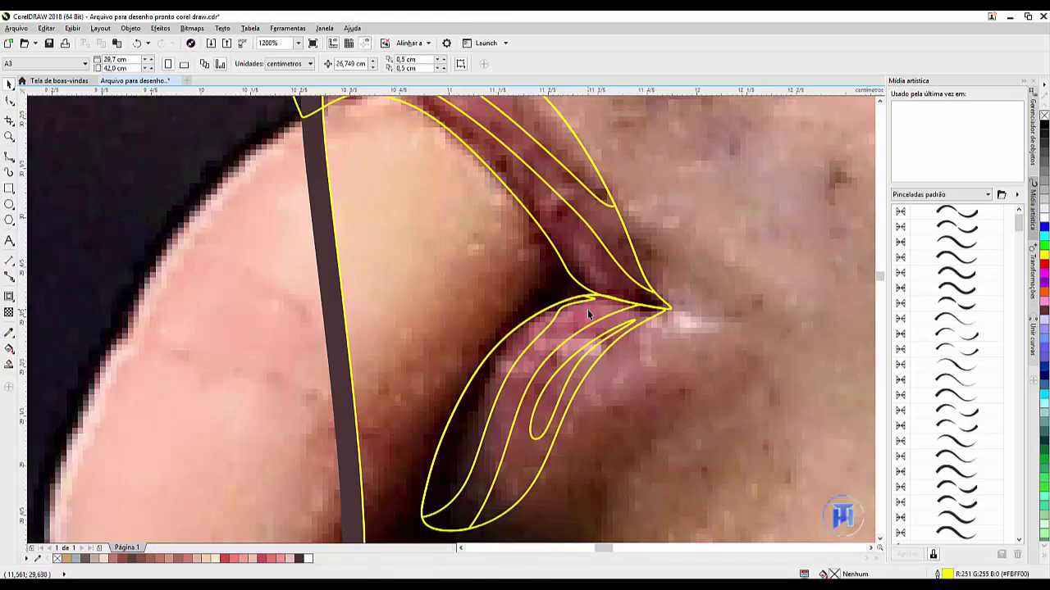
scroll(544, 311, "down", 2)
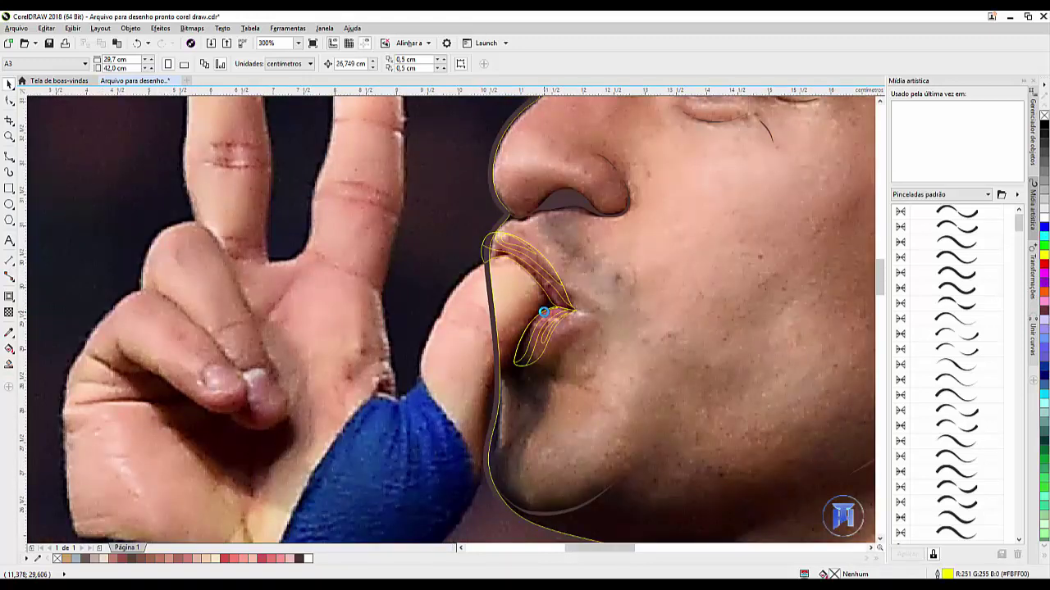
Sample the first red Boca swatch with the Color Eyedropper
scroll(507, 310, "down", 3)
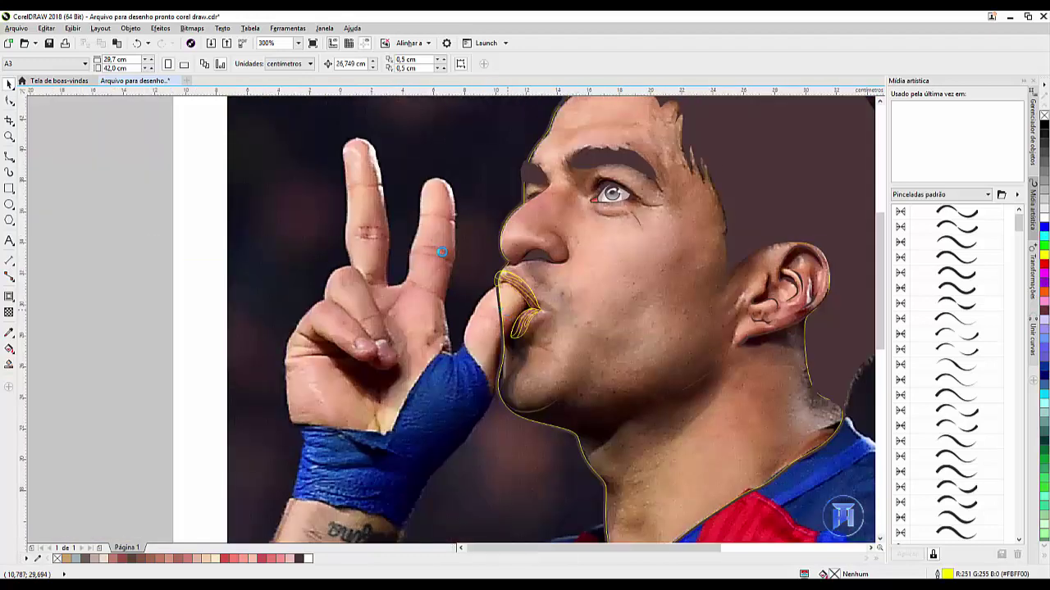
scroll(482, 246, "down", 1)
scroll(594, 294, "up", 3)
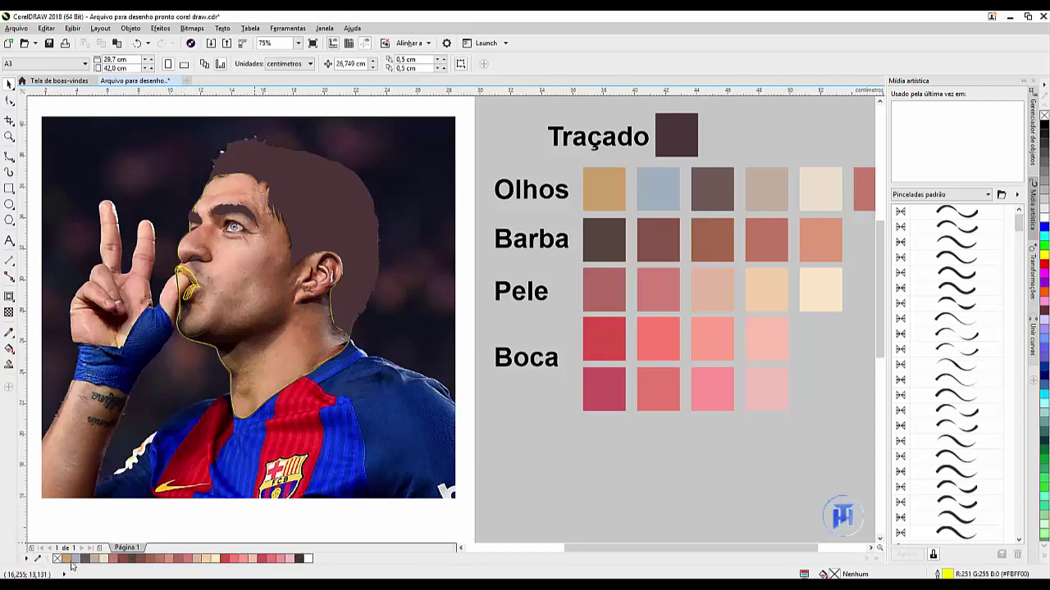
left_click(10, 334)
left_click(614, 338)
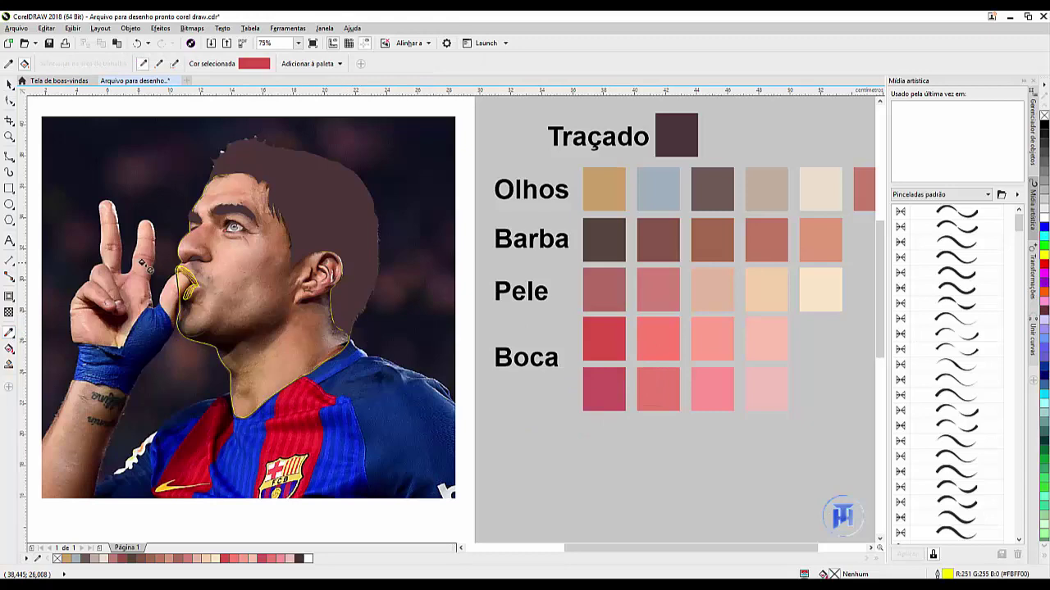
scroll(156, 274, "up", 5)
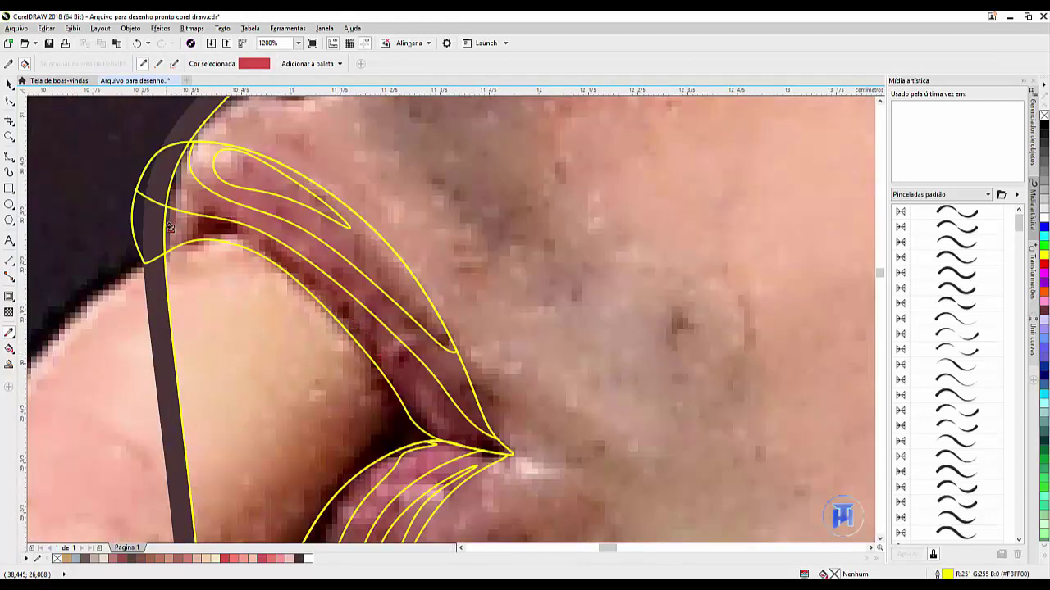
Fill the upper lip shape red, then refill it with the sampled pink Boca colour
left_click(444, 421)
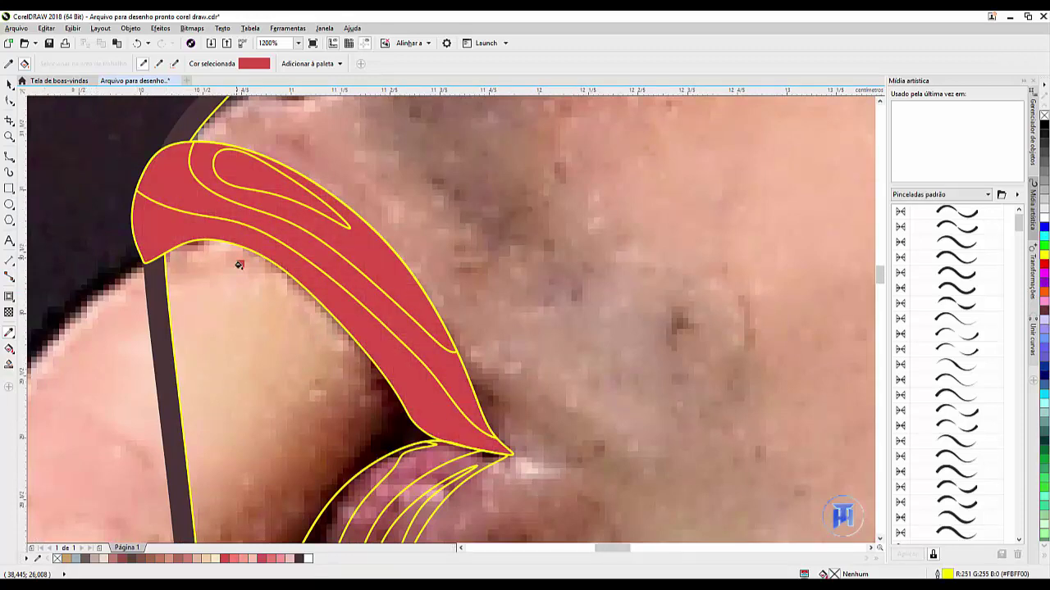
scroll(238, 263, "down", 7)
scroll(238, 264, "down", 2)
scroll(462, 277, "down", 2)
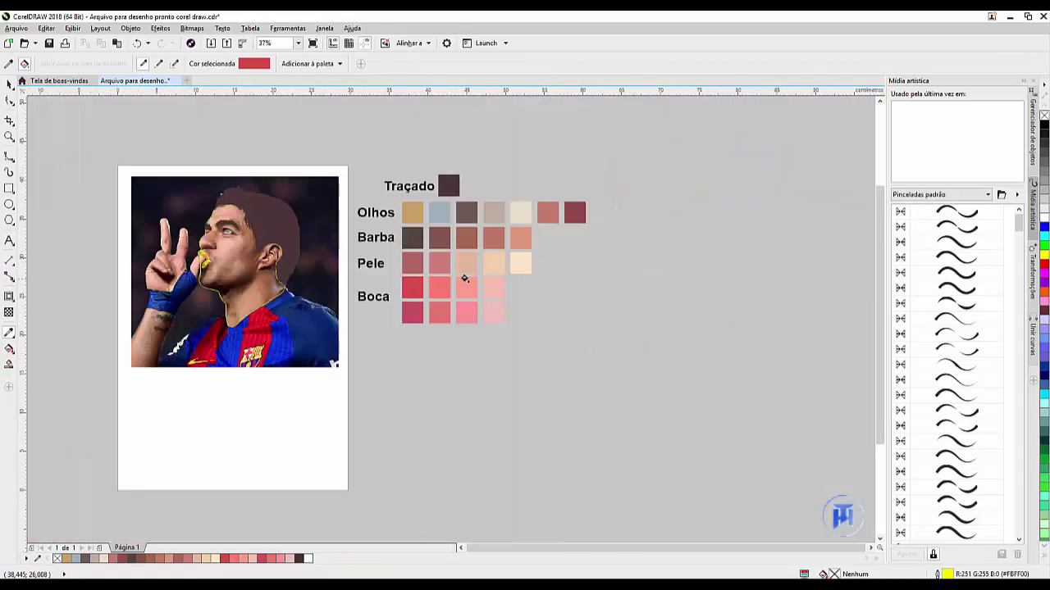
scroll(416, 280, "up", 2)
key("shift")
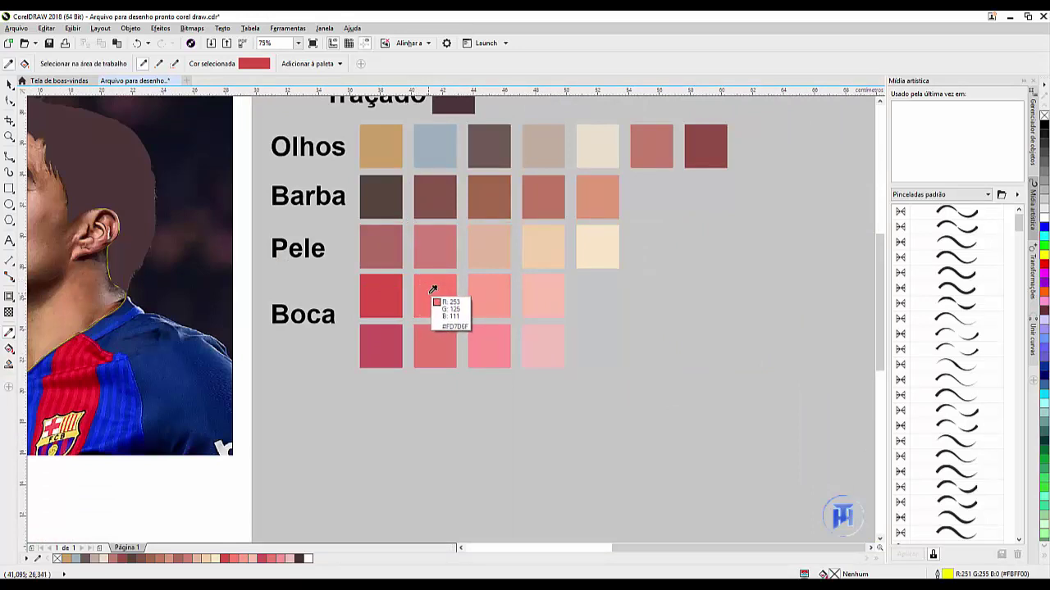
left_click(434, 290)
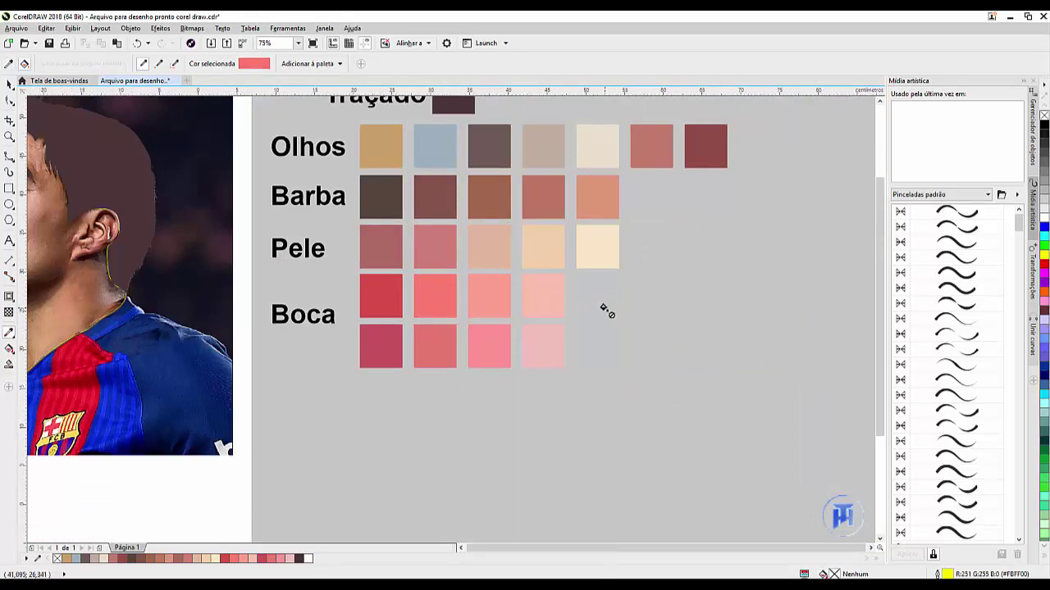
scroll(604, 307, "down", 2)
scroll(238, 270, "up", 4)
scroll(377, 339, "up", 2)
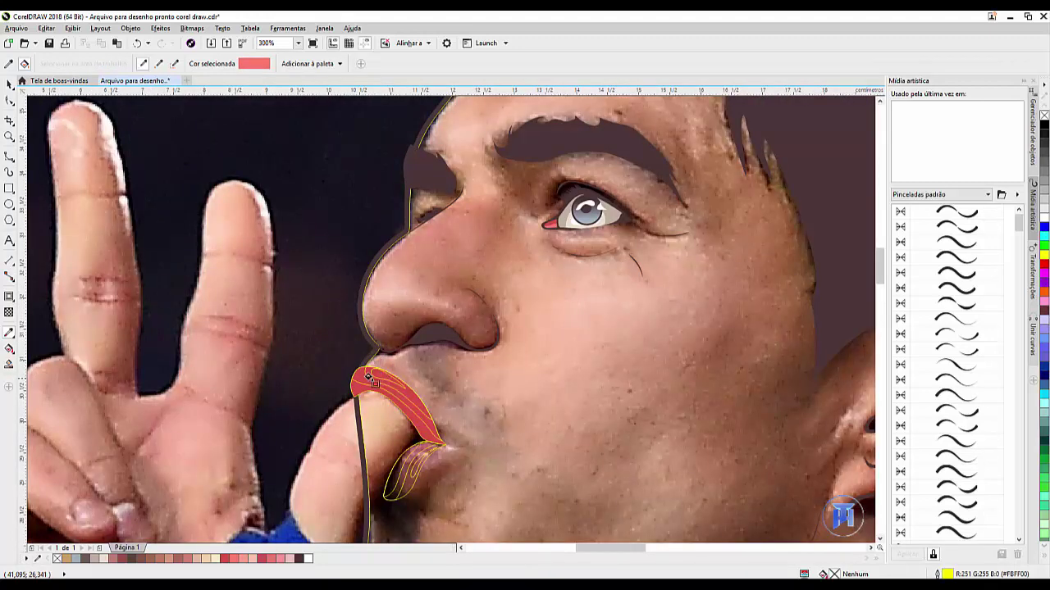
left_click(349, 375)
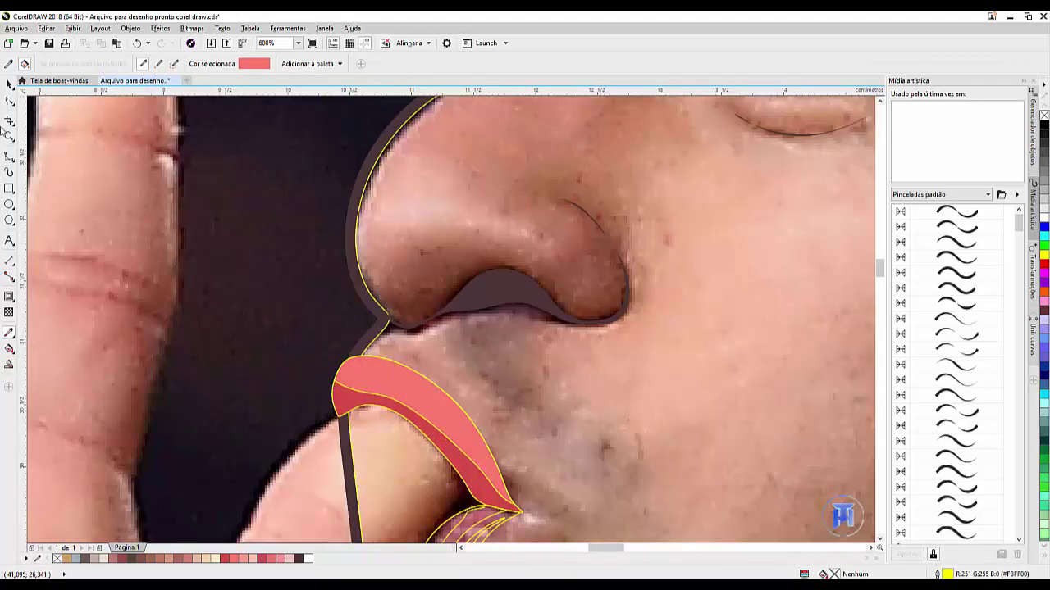
Place the pink upper-lip shape in front of the other lip shape via Ordenar > Na frente de
left_click(9, 85)
left_click(421, 422)
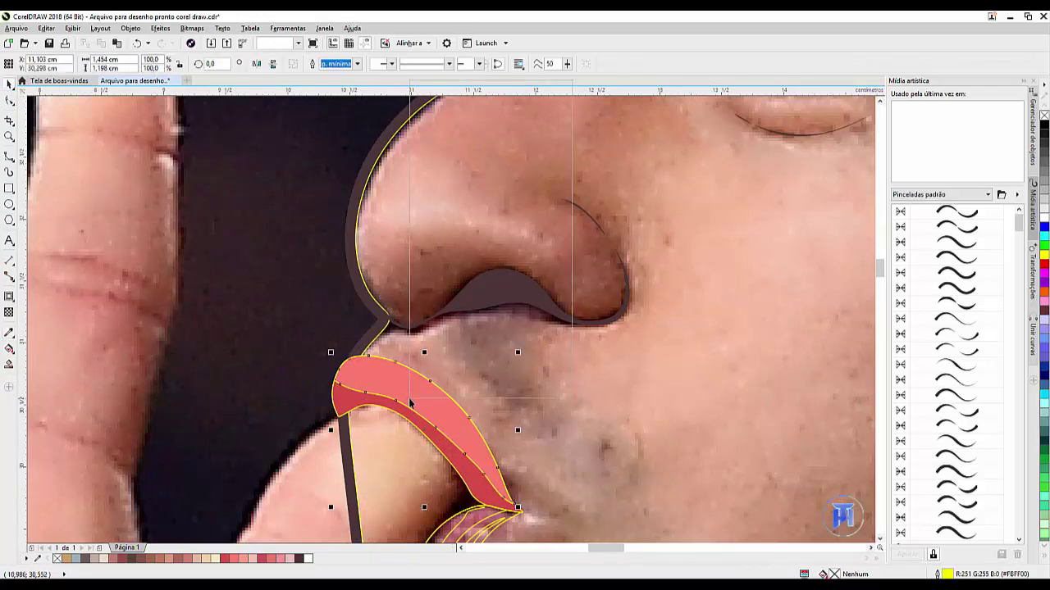
right_click(421, 422)
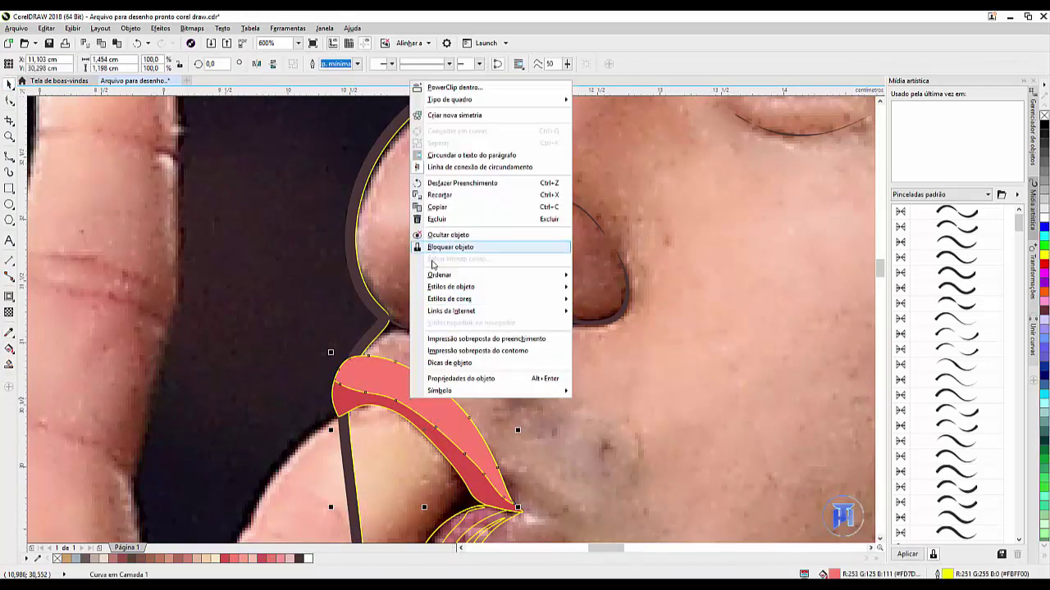
mouse_move(459, 275)
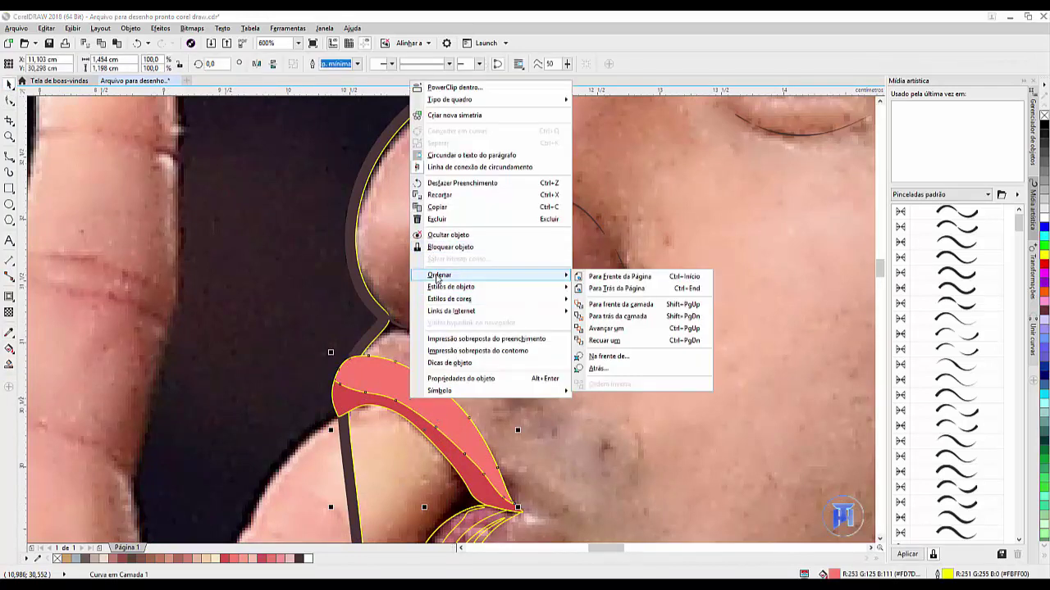
left_click(597, 355)
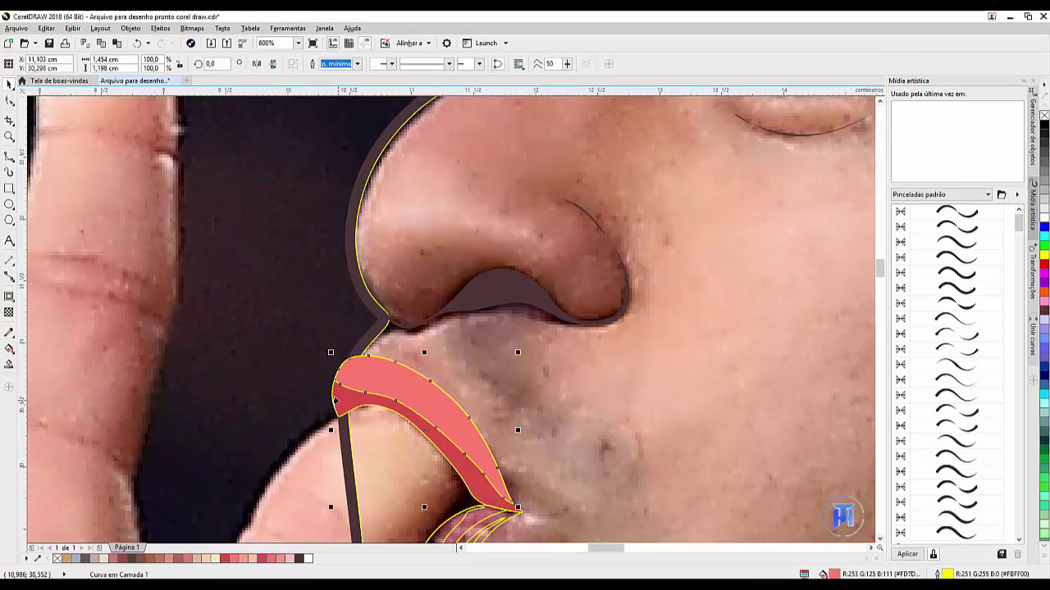
left_click(336, 400)
key("Escape")
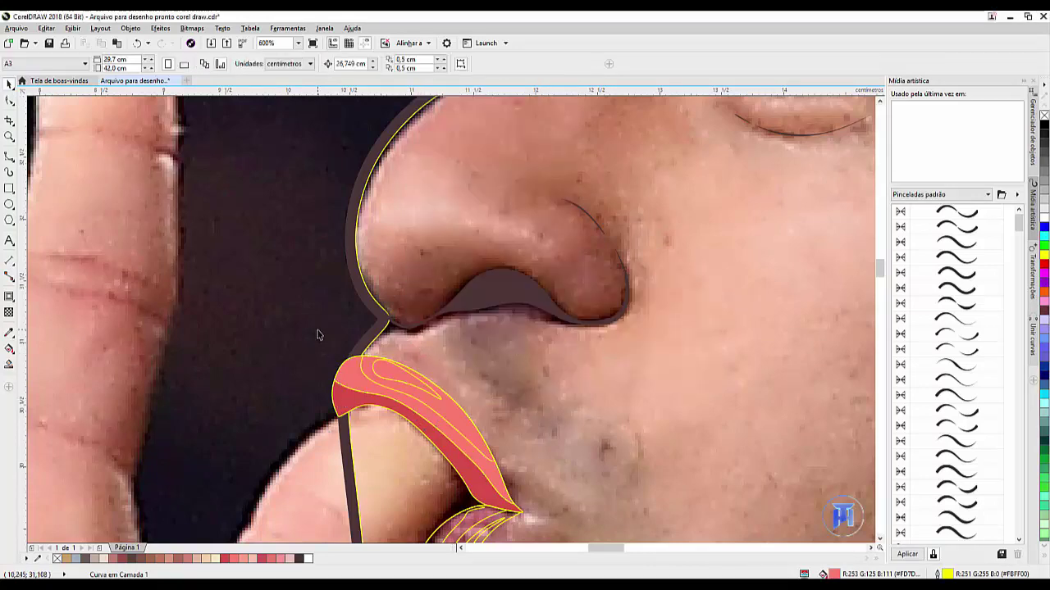
Fill the upper lip salmon and its inner upper region a lighter salmon from the Boca swatches
scroll(319, 332, "down", 1)
scroll(322, 351, "down", 2)
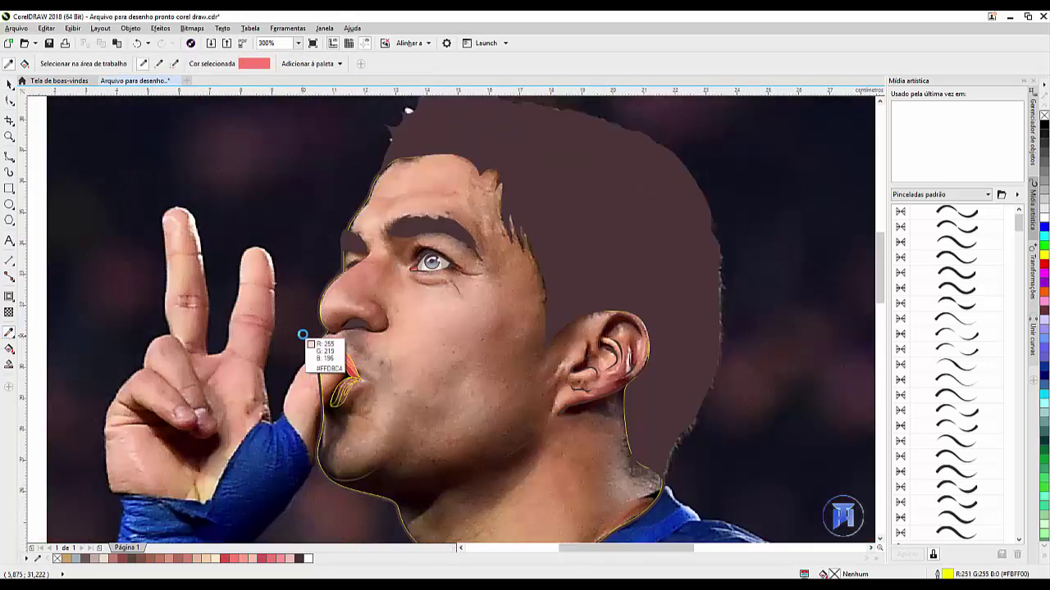
left_click(845, 407)
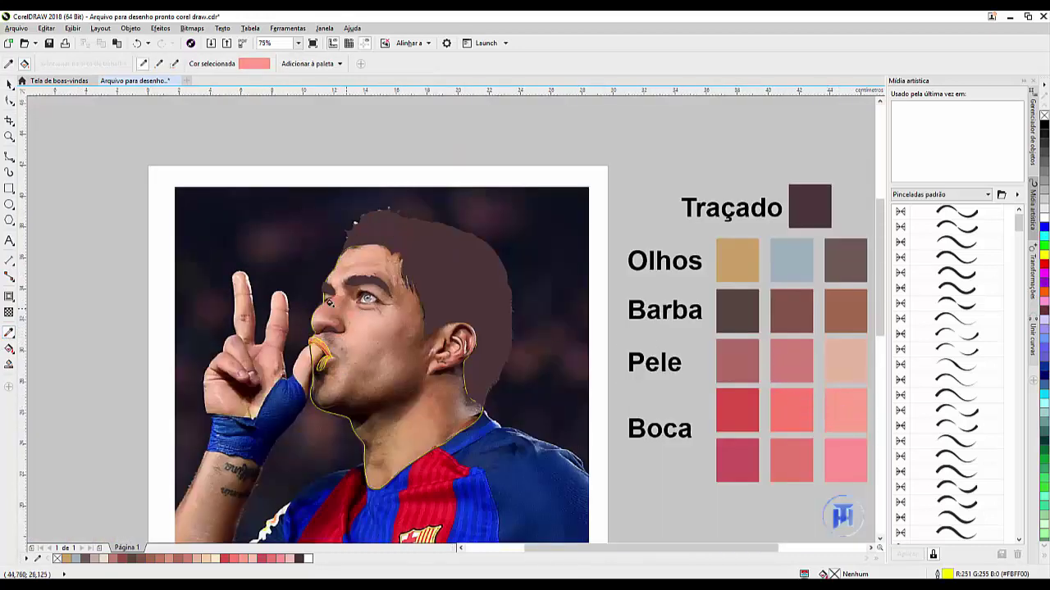
scroll(326, 329, "up", 3)
left_click(407, 393)
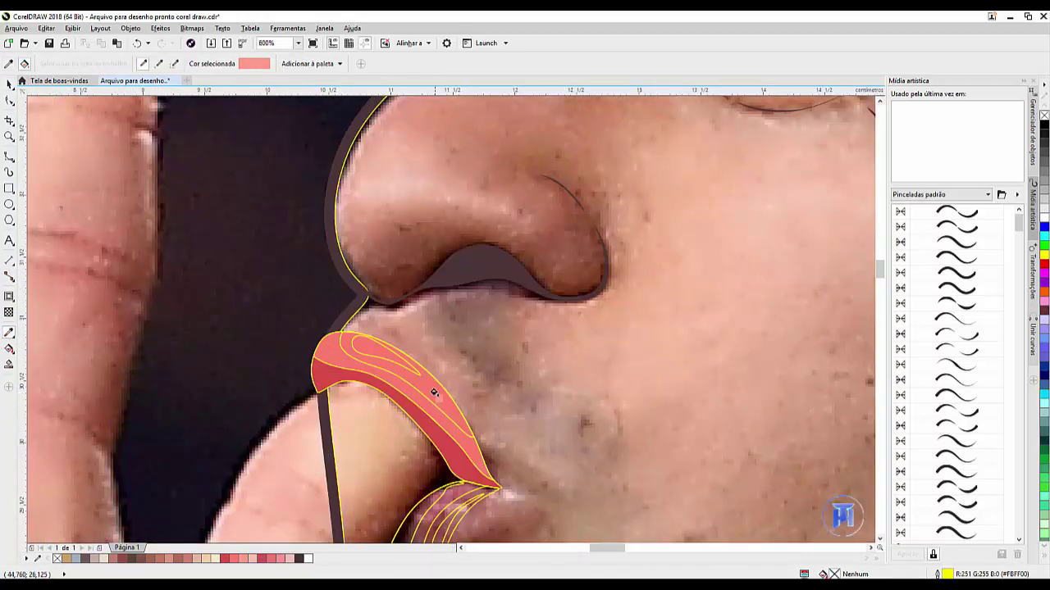
scroll(434, 392, "up", 1)
left_click(433, 393)
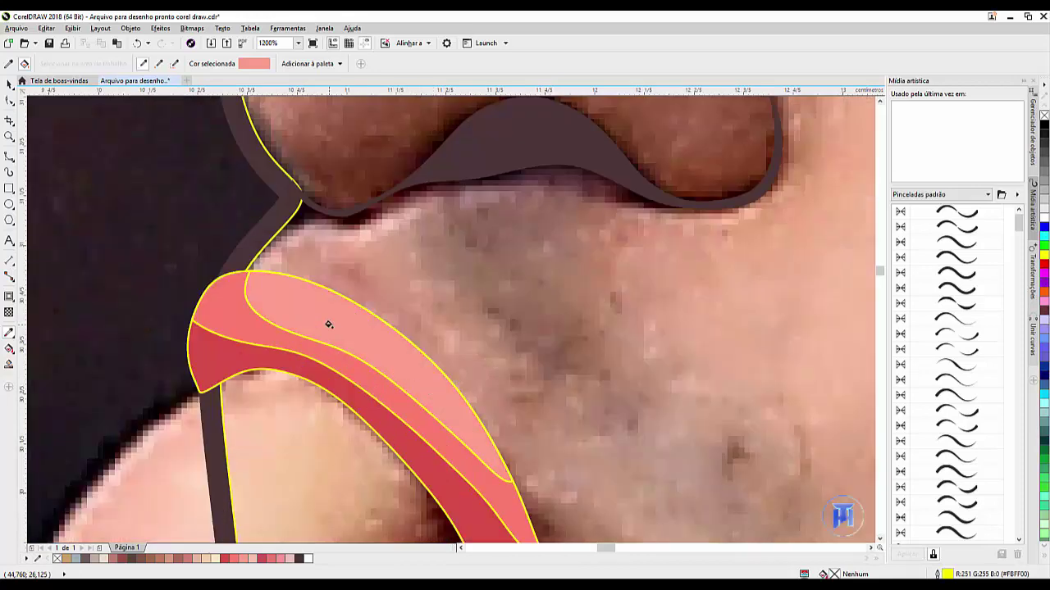
Stack the inner highlight in front of the pink upper-lip shape
left_click(9, 83)
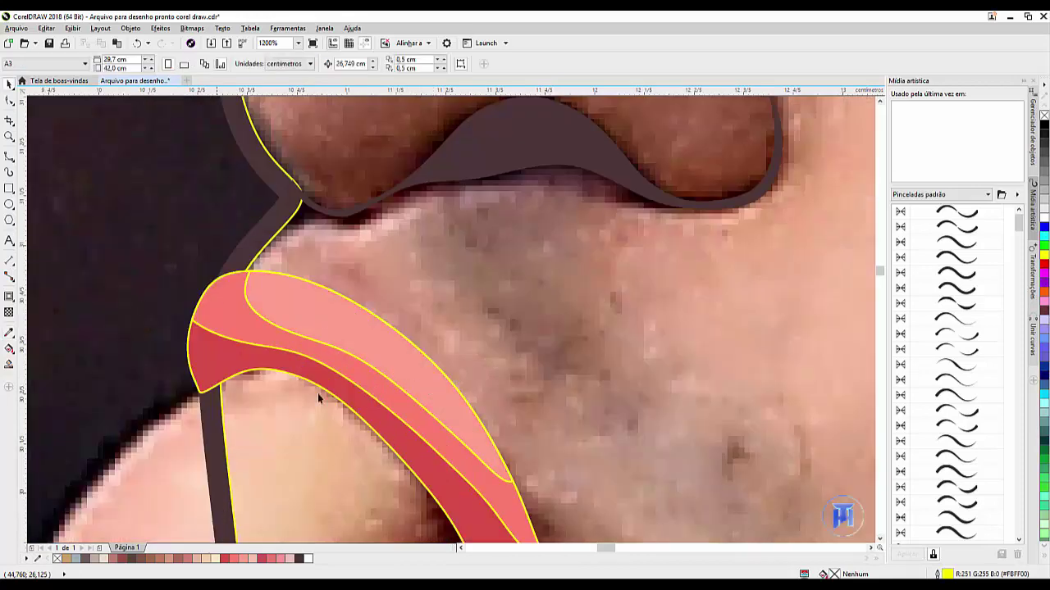
right_click(377, 355)
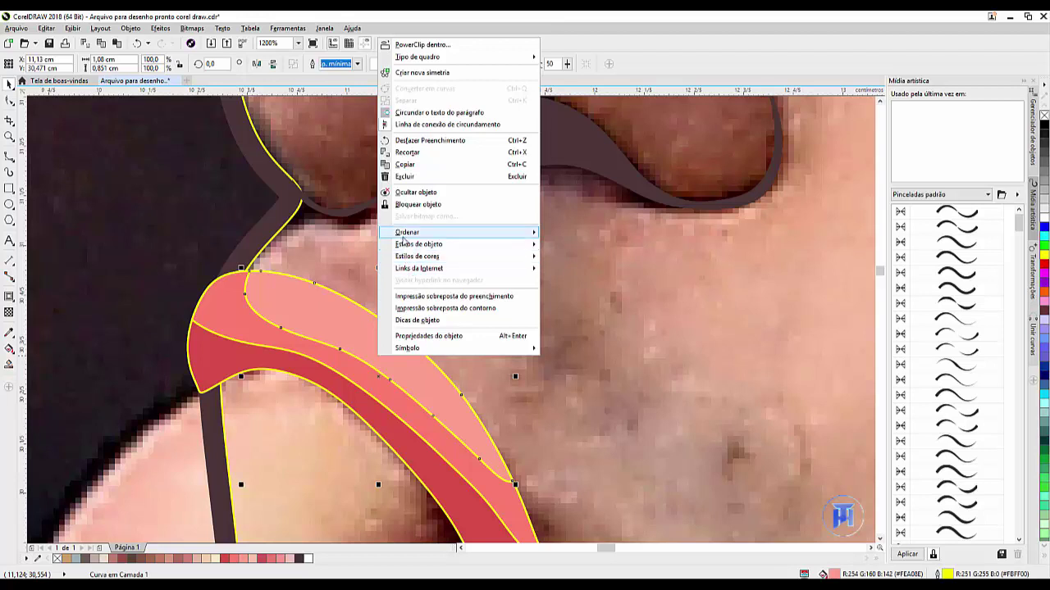
mouse_move(406, 236)
left_click(565, 314)
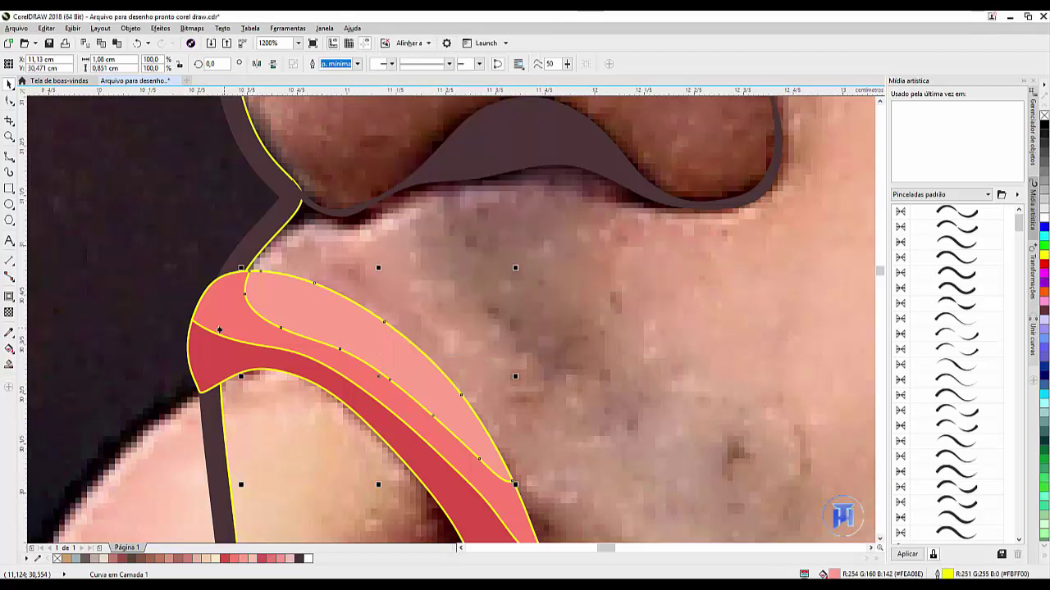
left_click(215, 312)
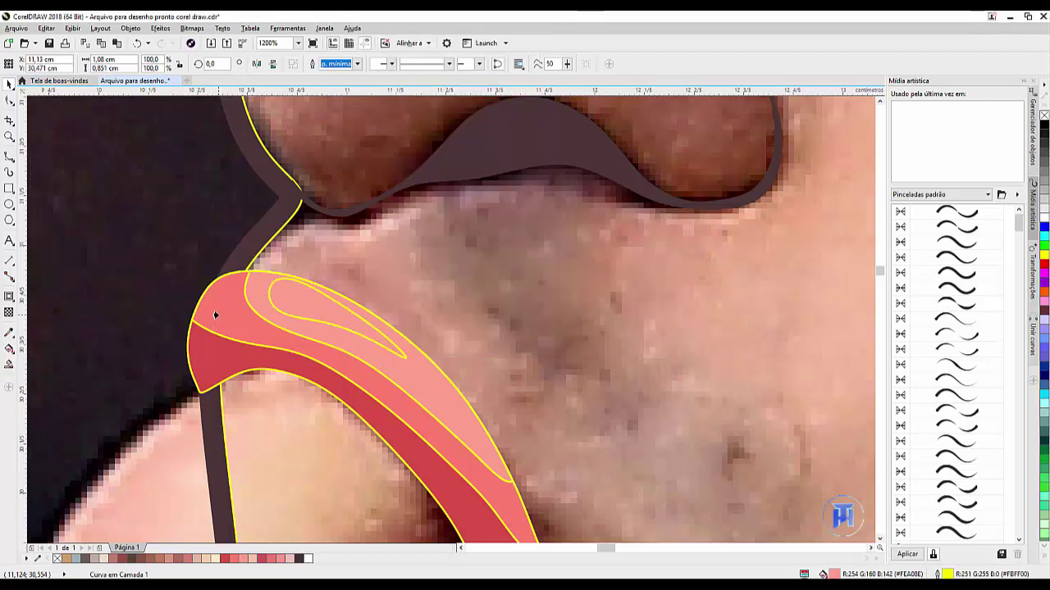
Fill the small inner highlight with light pink, then a deeper pink palette swatch
left_click(347, 317)
scroll(347, 317, "down", 1)
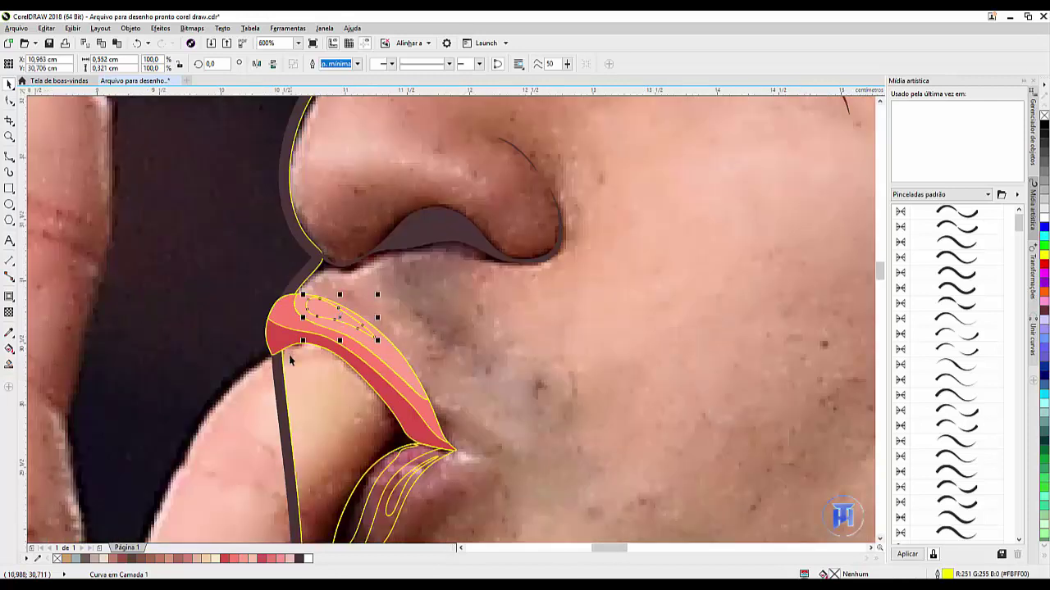
left_click(251, 558)
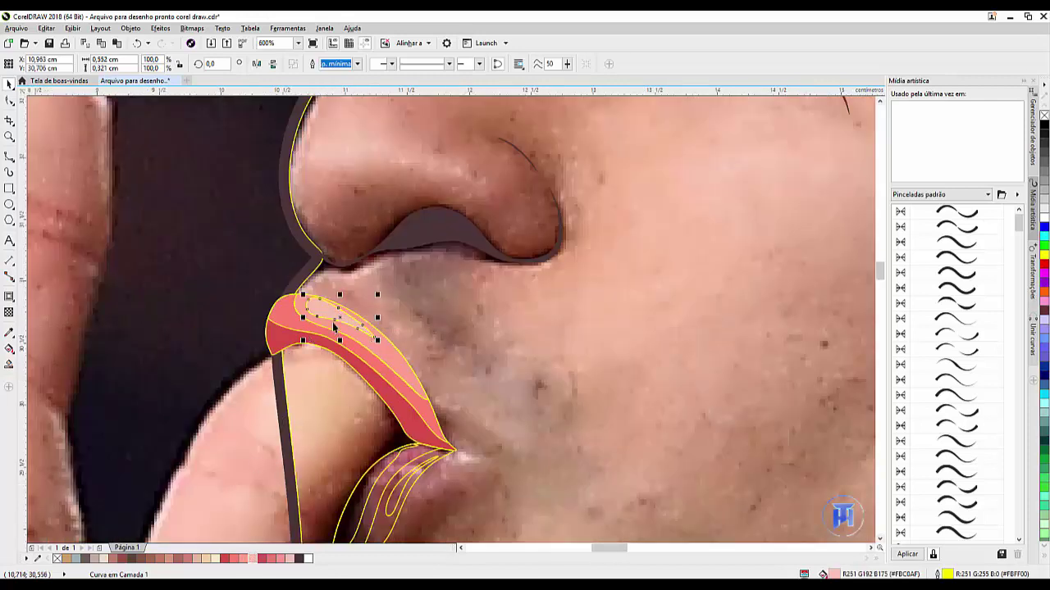
left_click(280, 558)
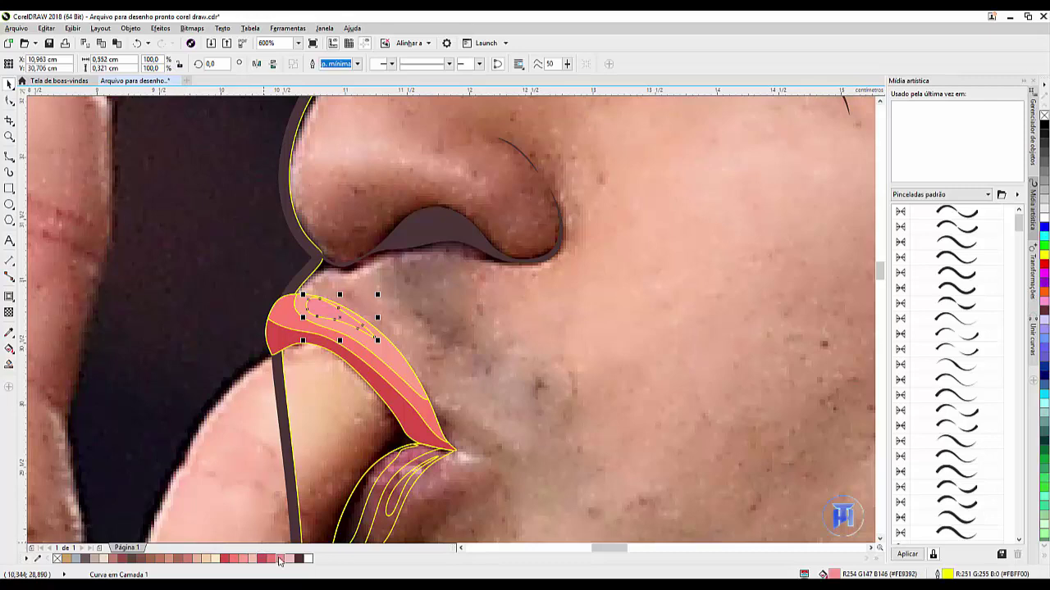
key("Escape")
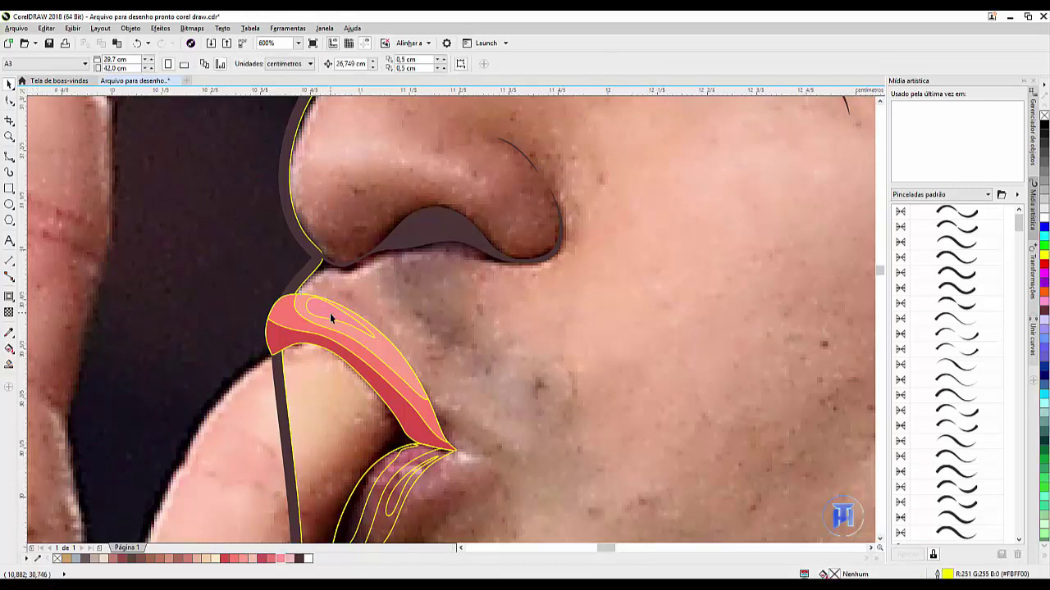
scroll(330, 314, "up", 1)
scroll(328, 321, "down", 1)
scroll(361, 393, "down", 2)
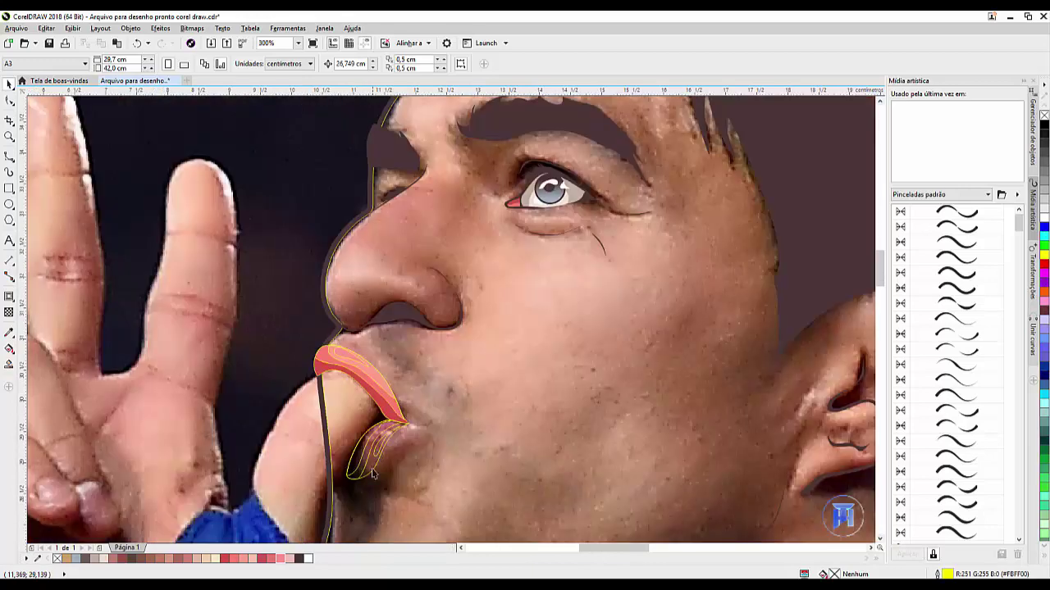
Fill the lower-lip outline red, convert it to a curve, then change it to salmon
scroll(368, 459, "up", 4)
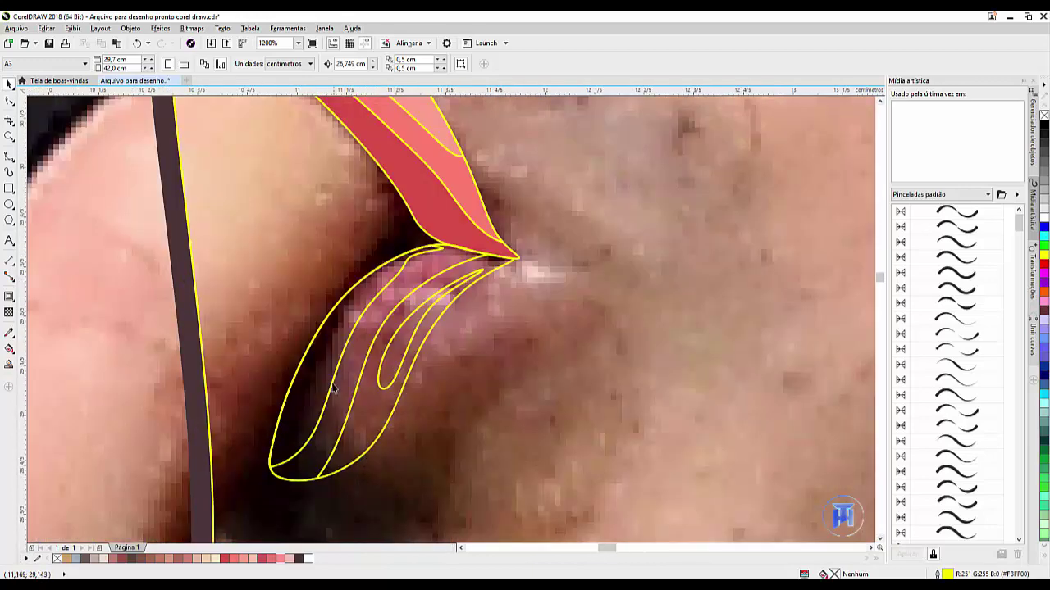
left_click(321, 482)
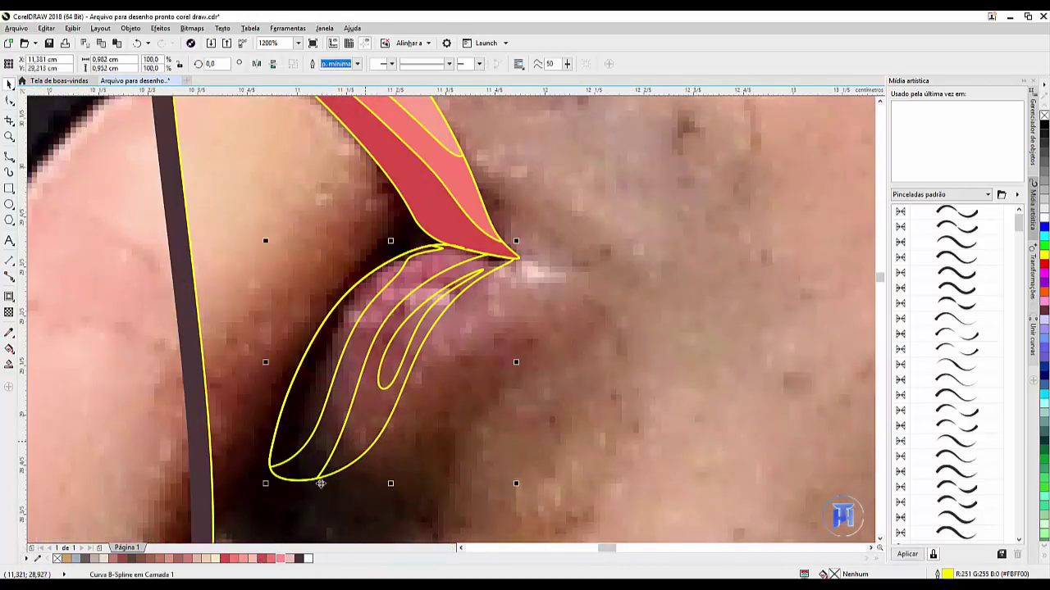
left_click(224, 558)
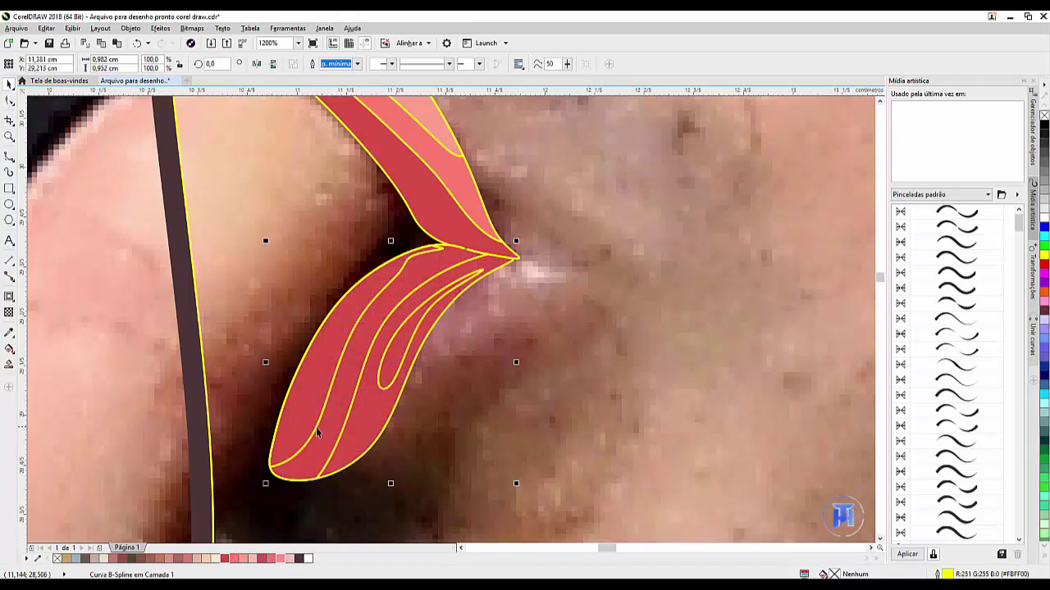
key("ctrl+q")
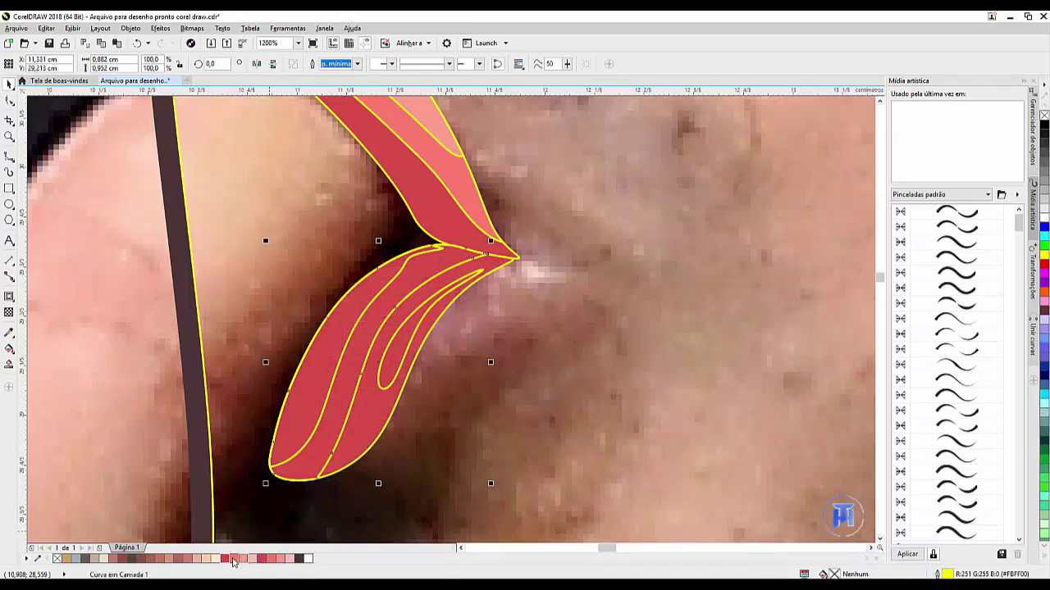
left_click(235, 559)
Reorder the lower lip shapes using Order > In Front Of
right_click(325, 396)
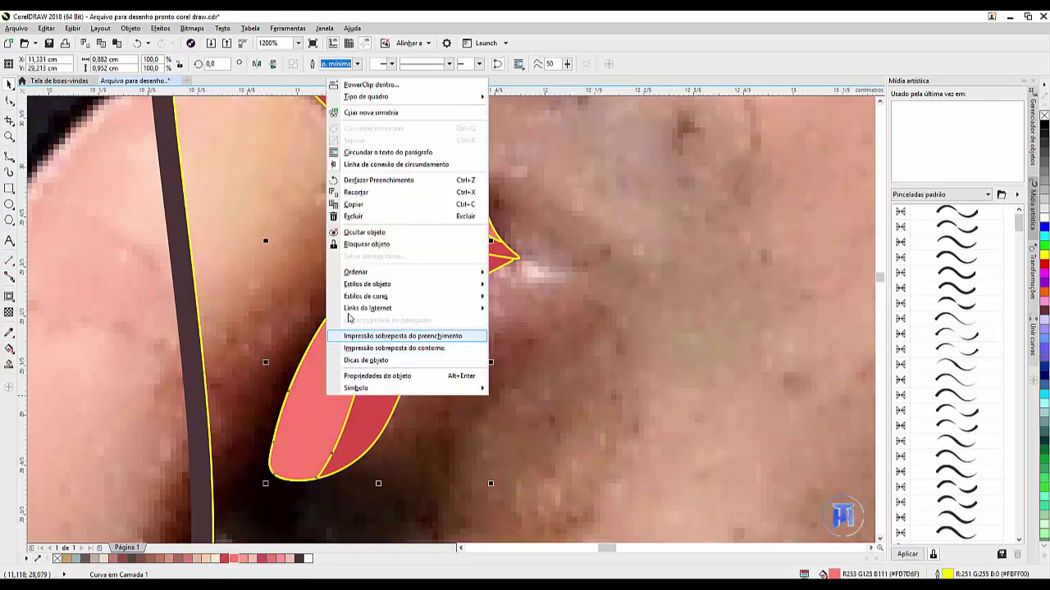
mouse_move(394, 271)
left_click(525, 354)
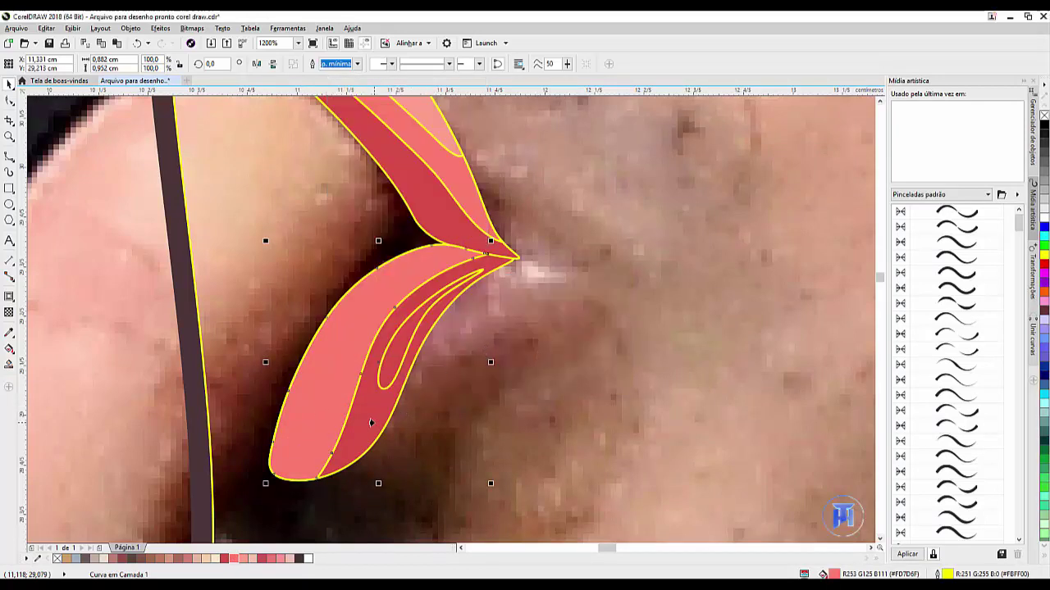
left_click(368, 418)
left_click(335, 345)
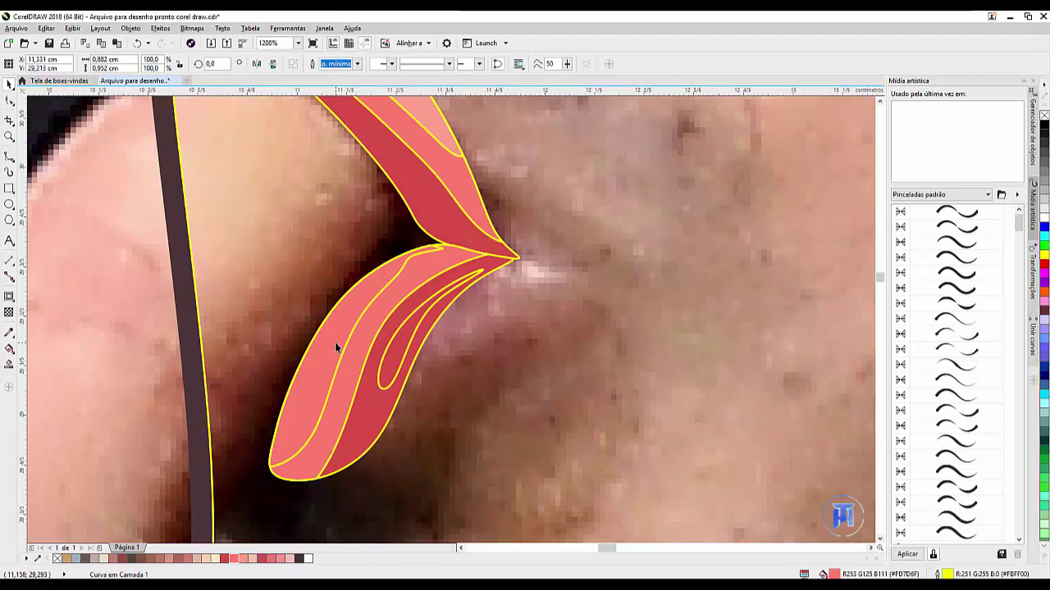
Fill the outer, lower and inner lower-lip curves with light salmon swatches
left_click(241, 560)
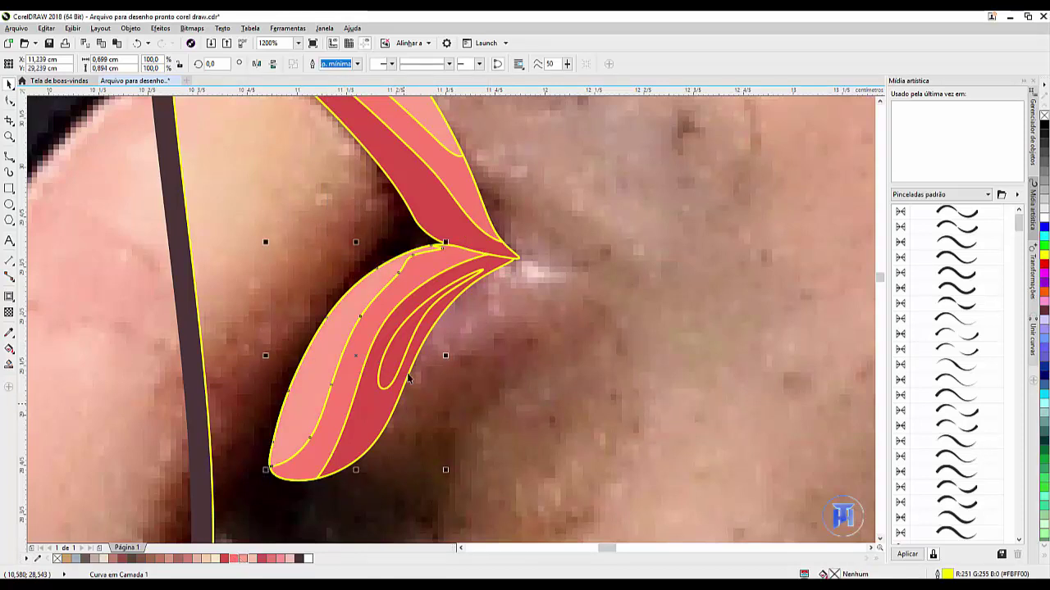
left_click(405, 345)
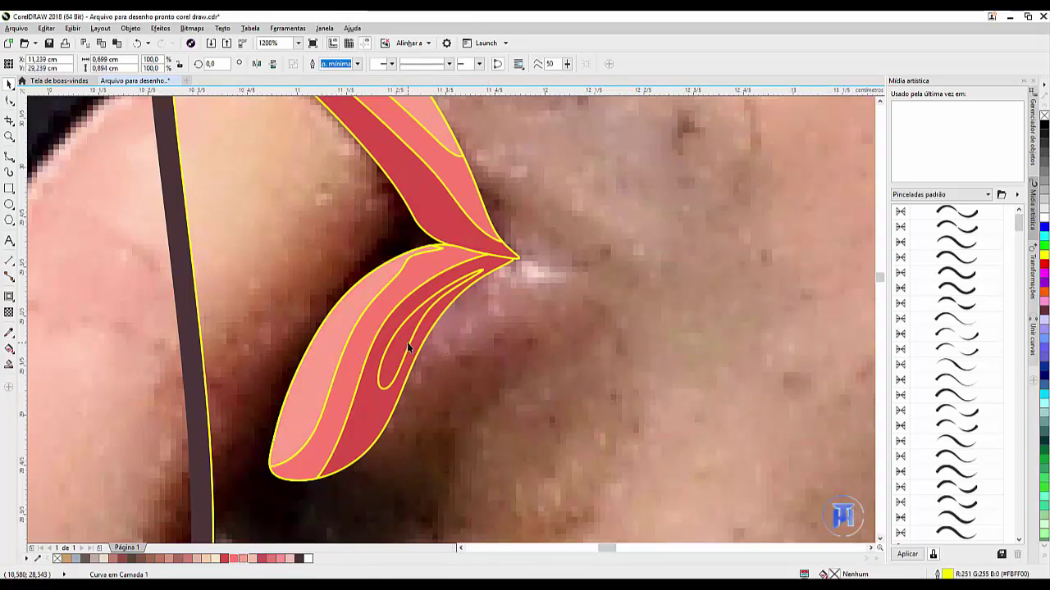
left_click(255, 562)
scroll(427, 322, "down", 2)
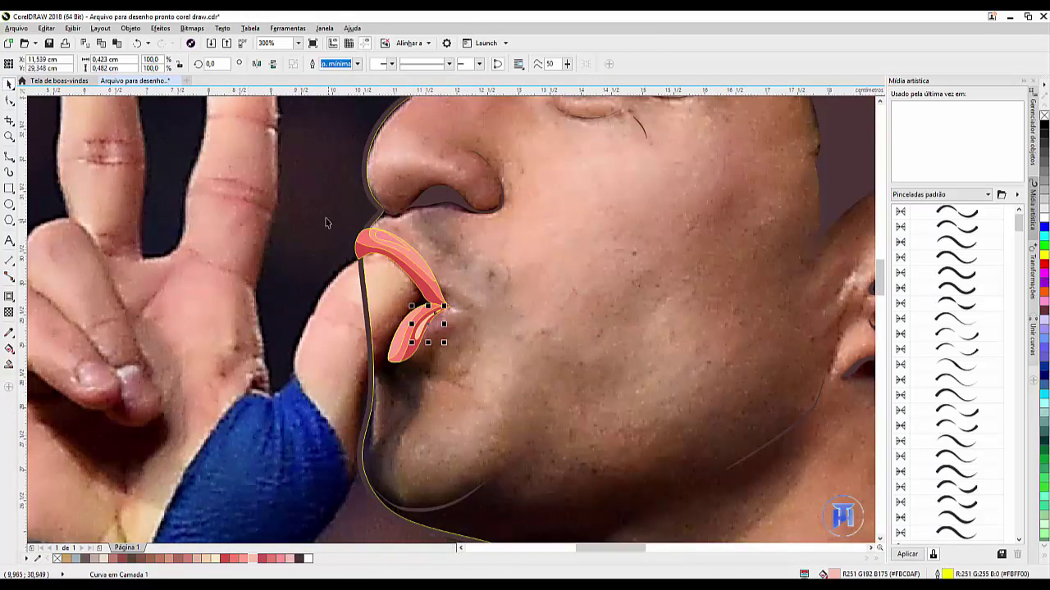
Marquee-select all eight lip shapes and set their outline to None
left_click_drag(326, 223, 460, 349)
left_click_drag(496, 395, 497, 396)
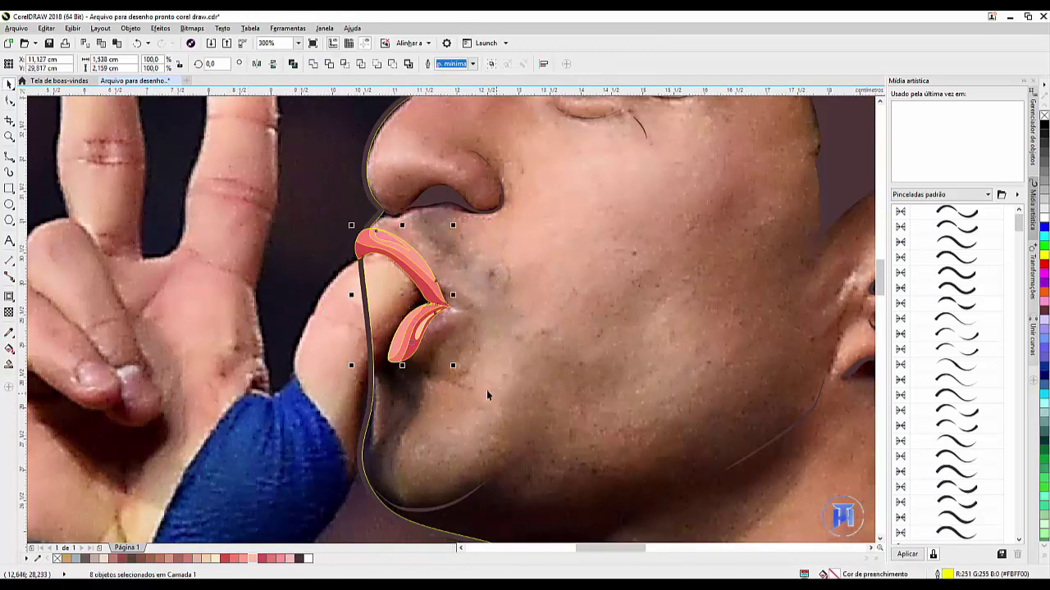
scroll(277, 290, "down", 1)
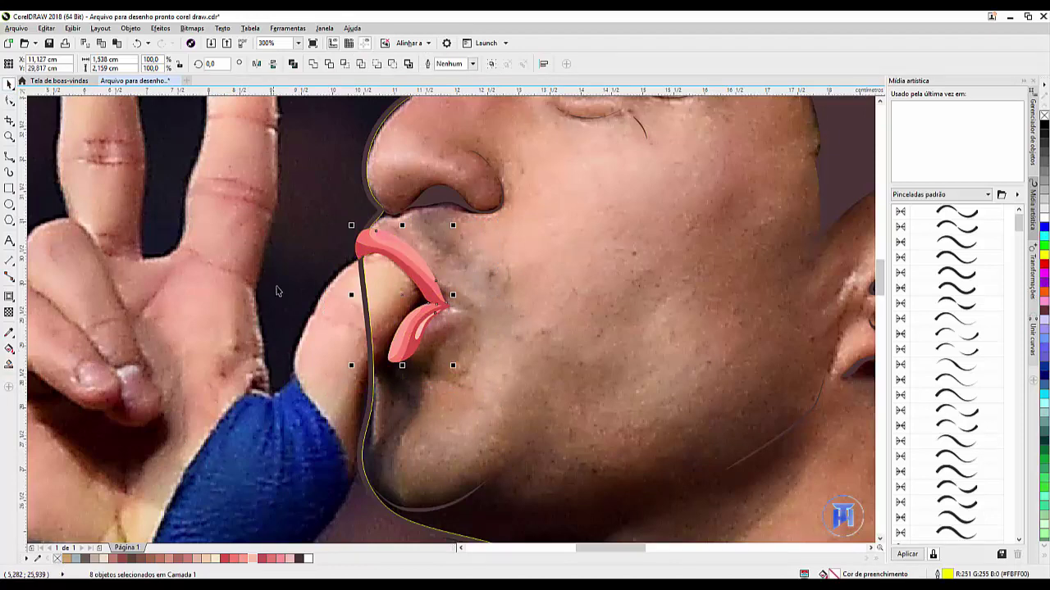
left_click(336, 258)
scroll(345, 256, "down", 1)
scroll(345, 255, "up", 2)
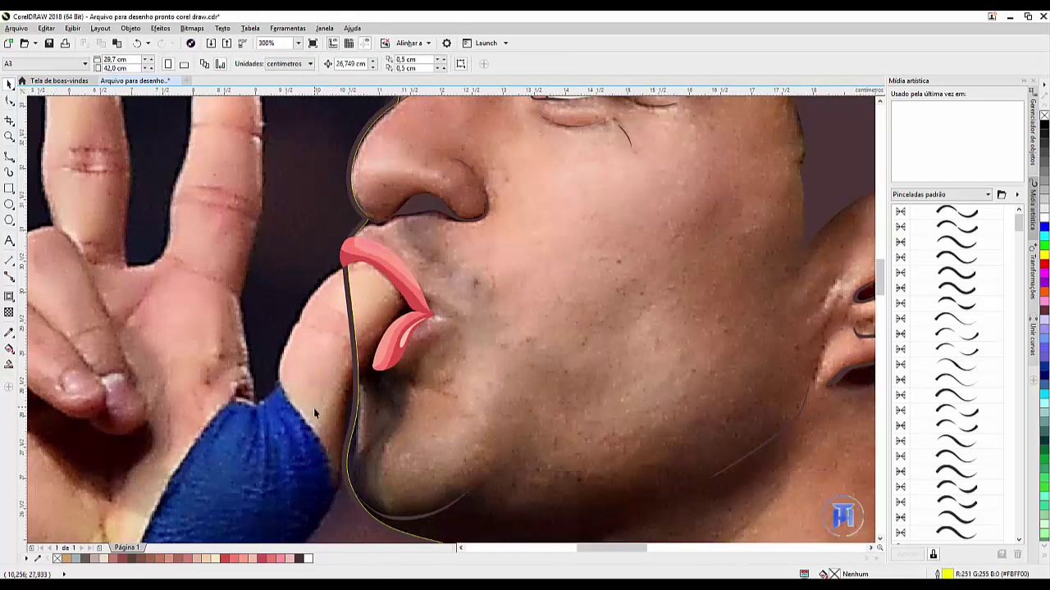
scroll(402, 304, "down", 1)
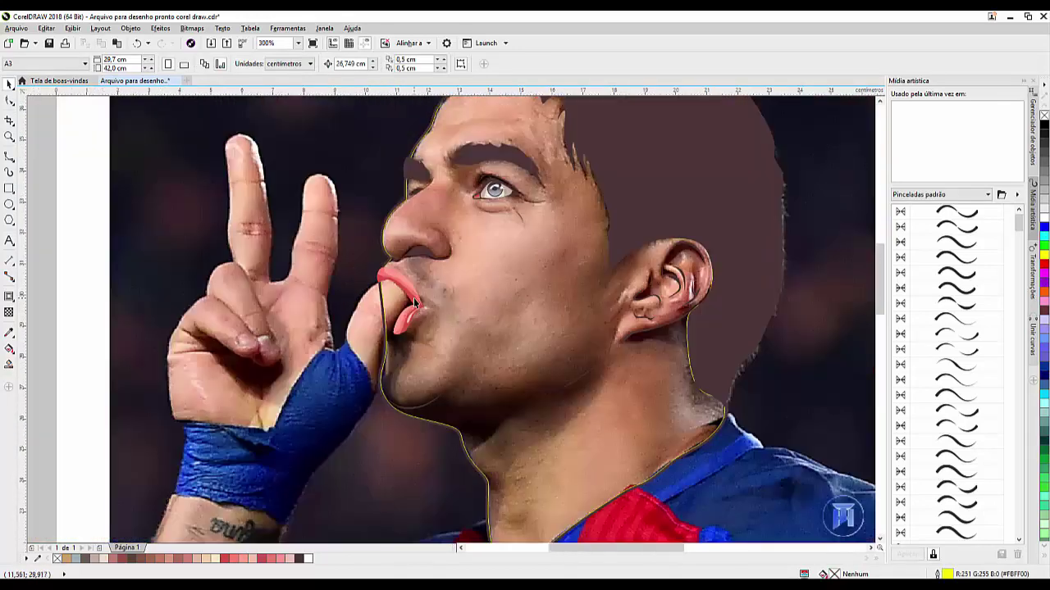
scroll(403, 280, "up", 3)
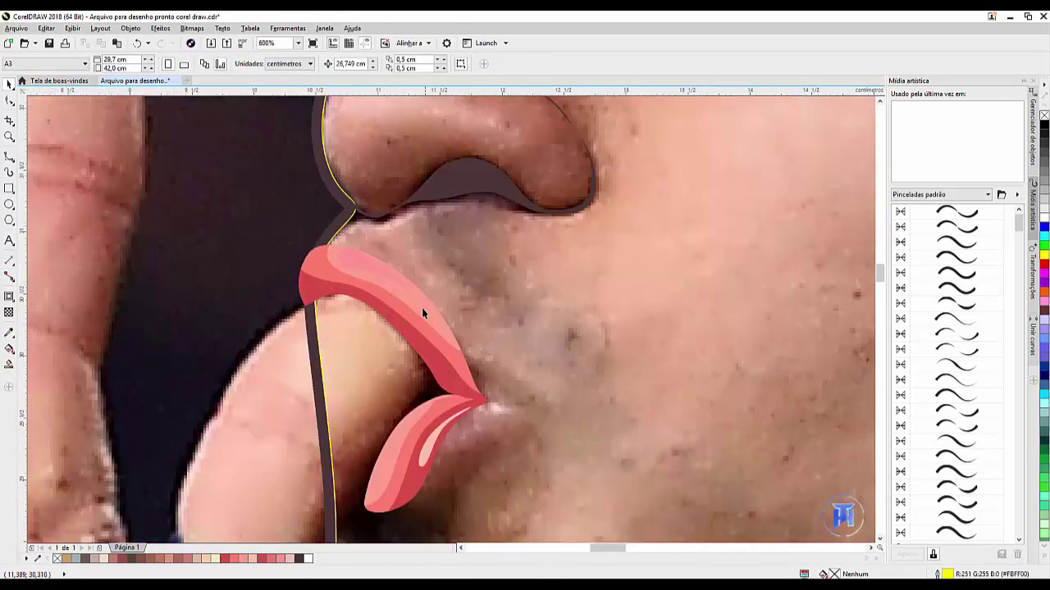
scroll(408, 300, "down", 1)
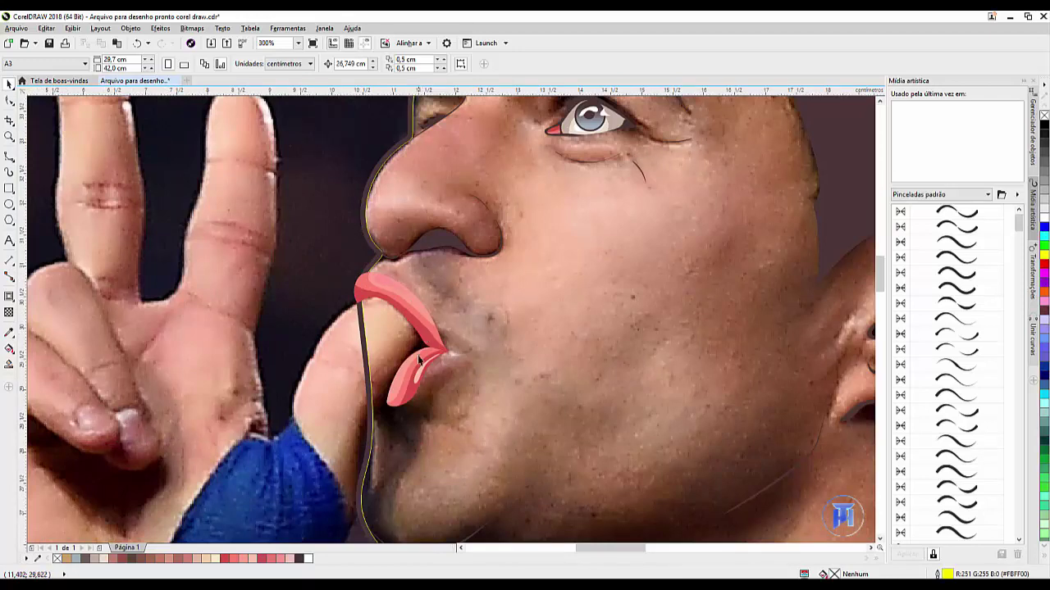
scroll(406, 334, "down", 1)
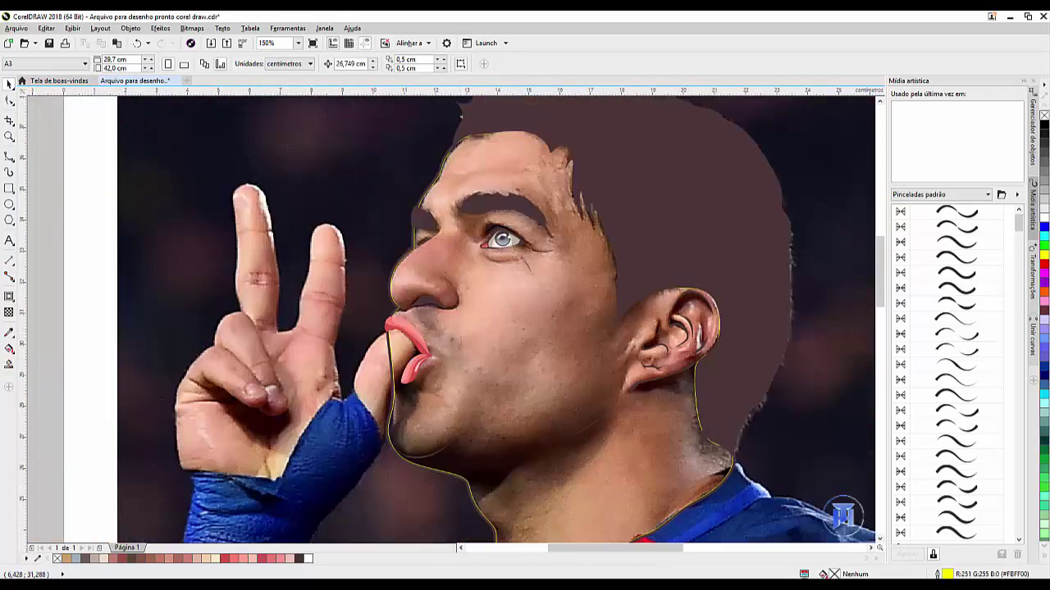
Draw a short B-spline under the lower lip, fill it dark brown #4B3736, remove its outline
left_click(8, 157)
scroll(405, 358, "up", 2)
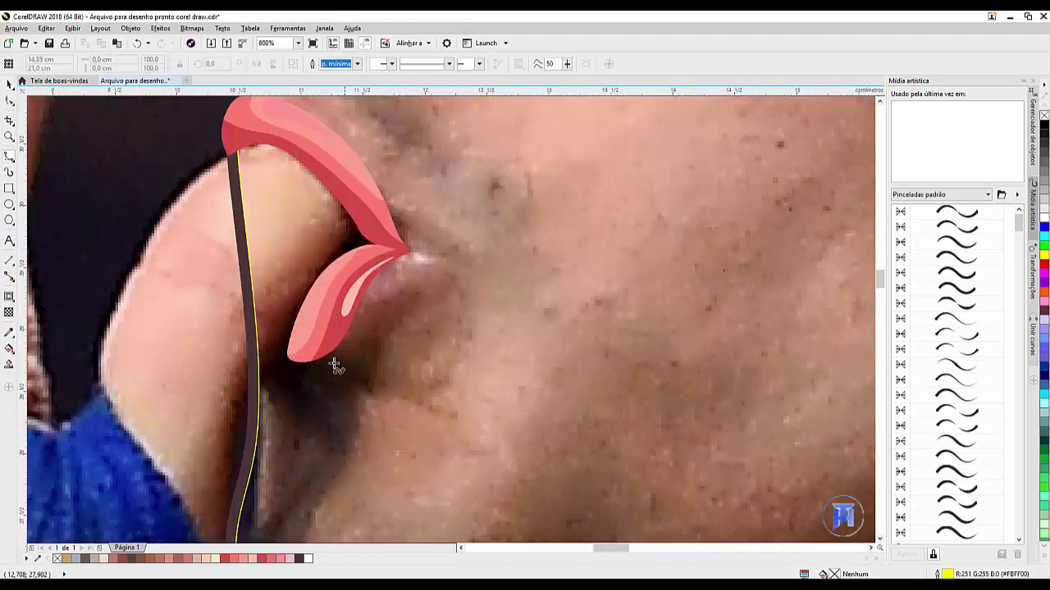
mouse_move(360, 380)
left_mouse_down()
mouse_move(323, 356)
mouse_move(312, 361)
mouse_move(339, 359)
mouse_move(364, 380)
left_mouse_up()
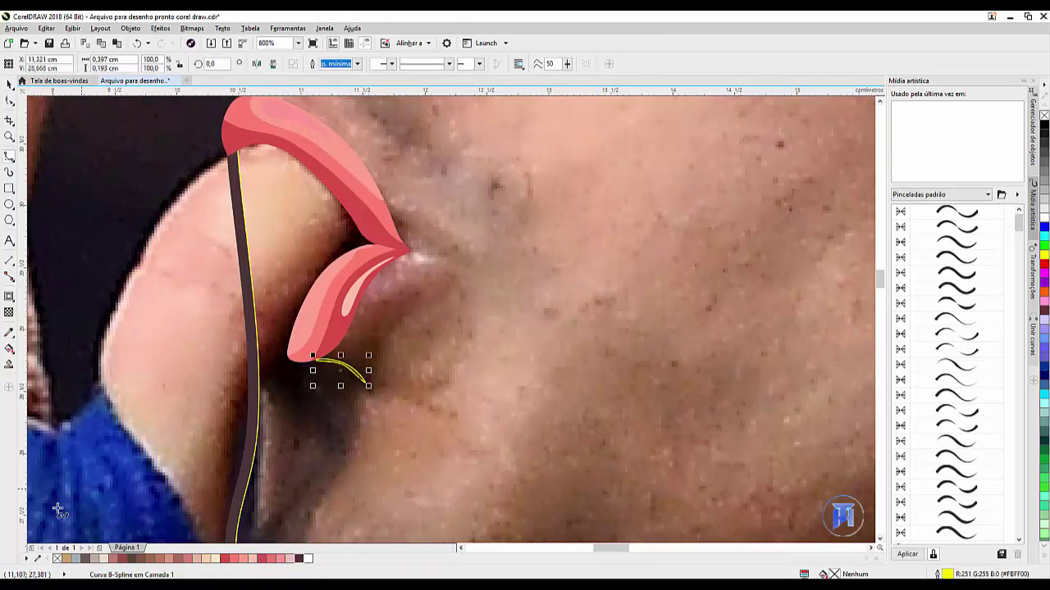
left_click(64, 559)
right_click(57, 558)
scroll(312, 373, "down", 4)
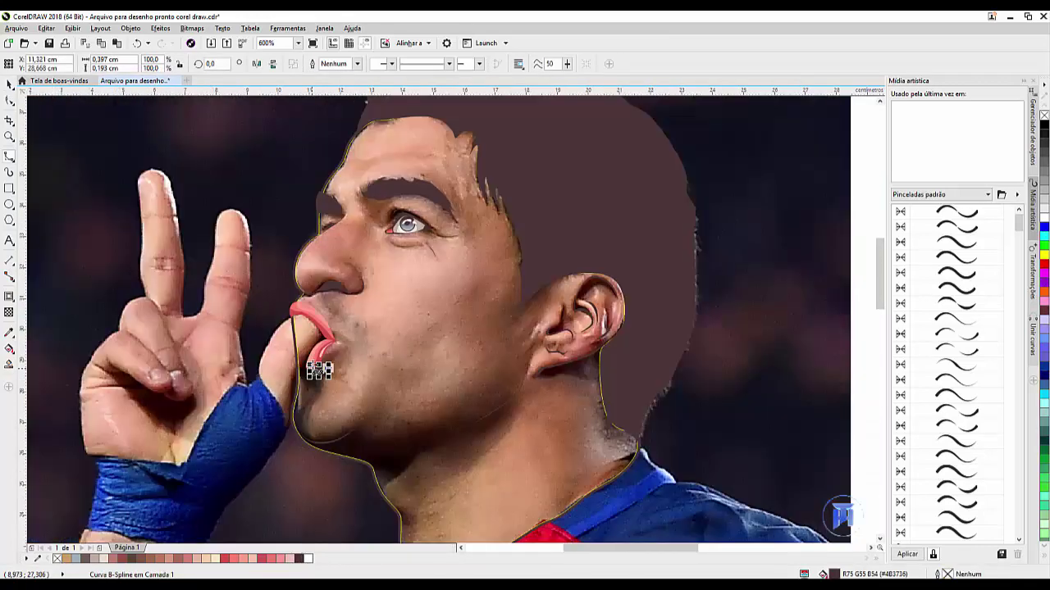
scroll(345, 344, "up", 4)
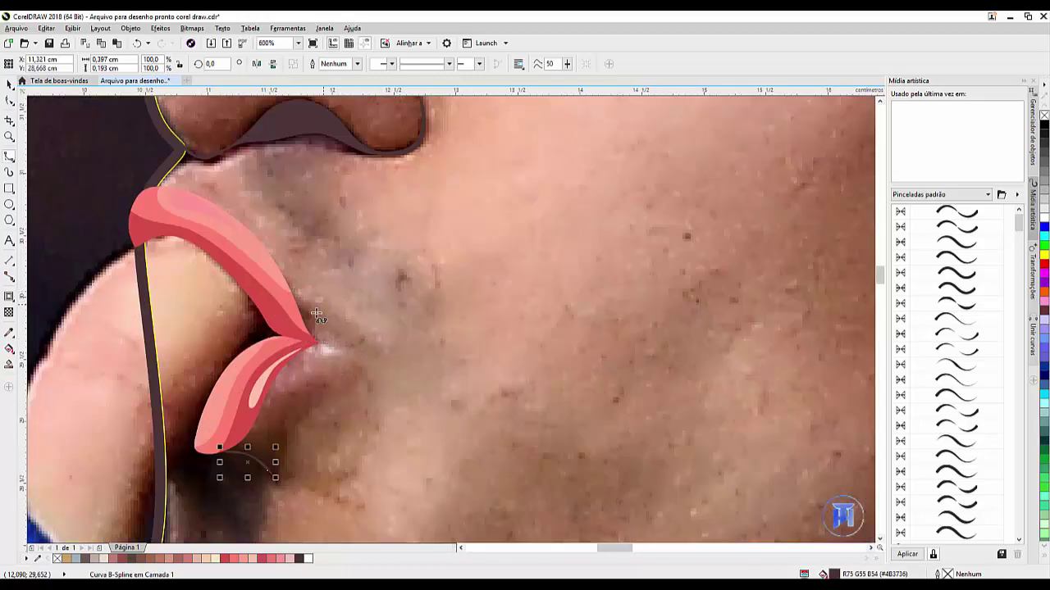
scroll(394, 305, "down", 4)
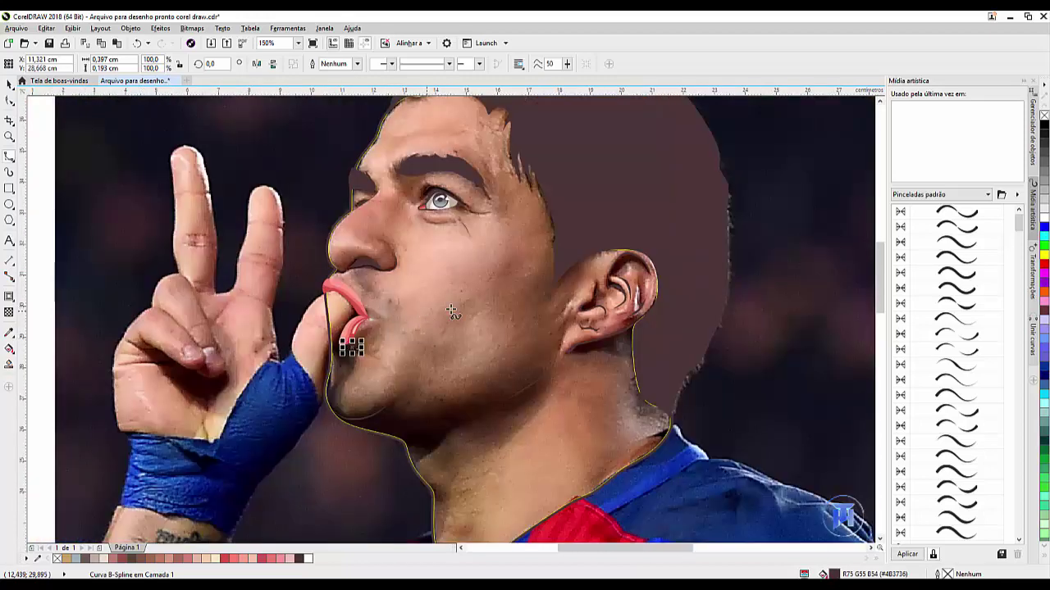
scroll(585, 375, "down", 2)
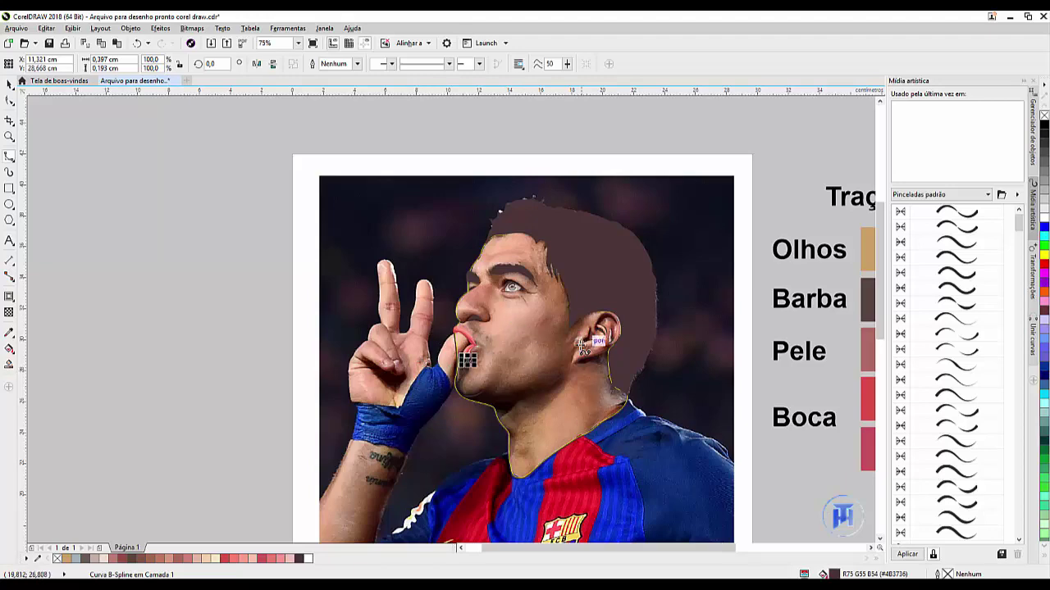
scroll(580, 349, "up", 3)
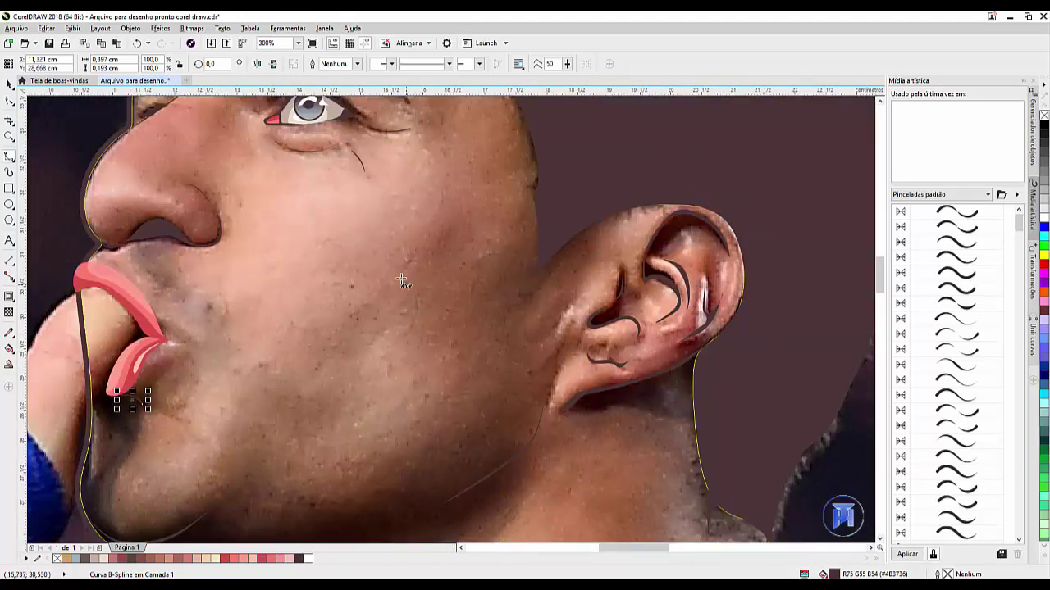
scroll(284, 264, "down", 2)
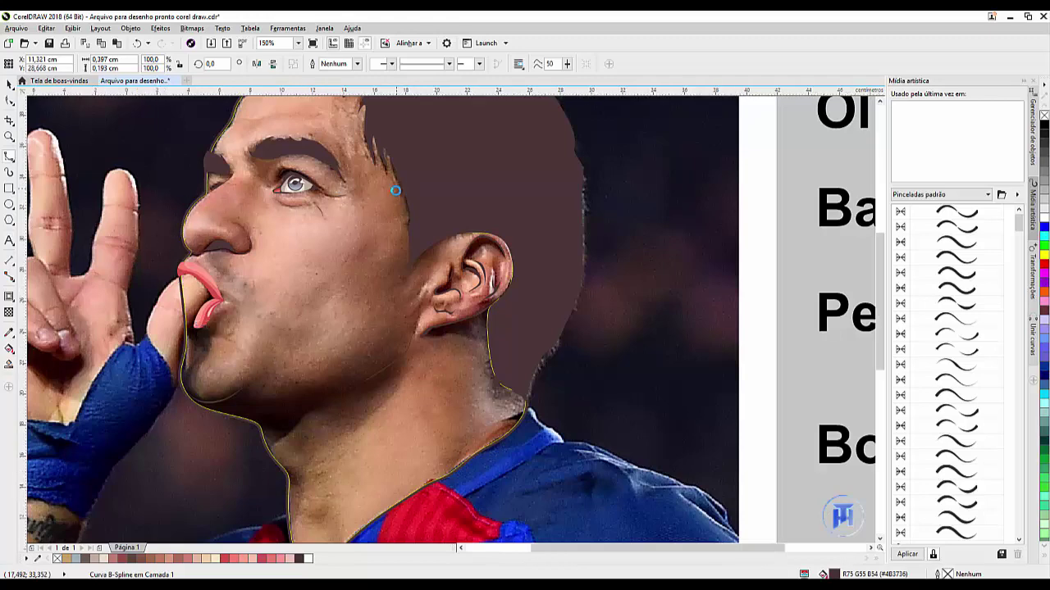
scroll(389, 193, "down", 2)
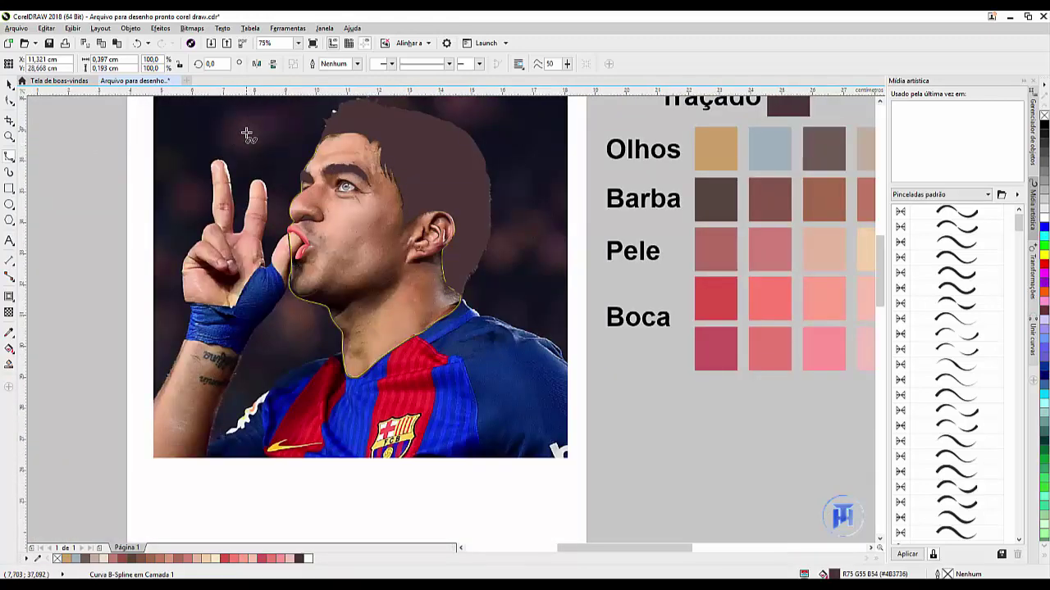
scroll(246, 135, "up", 2)
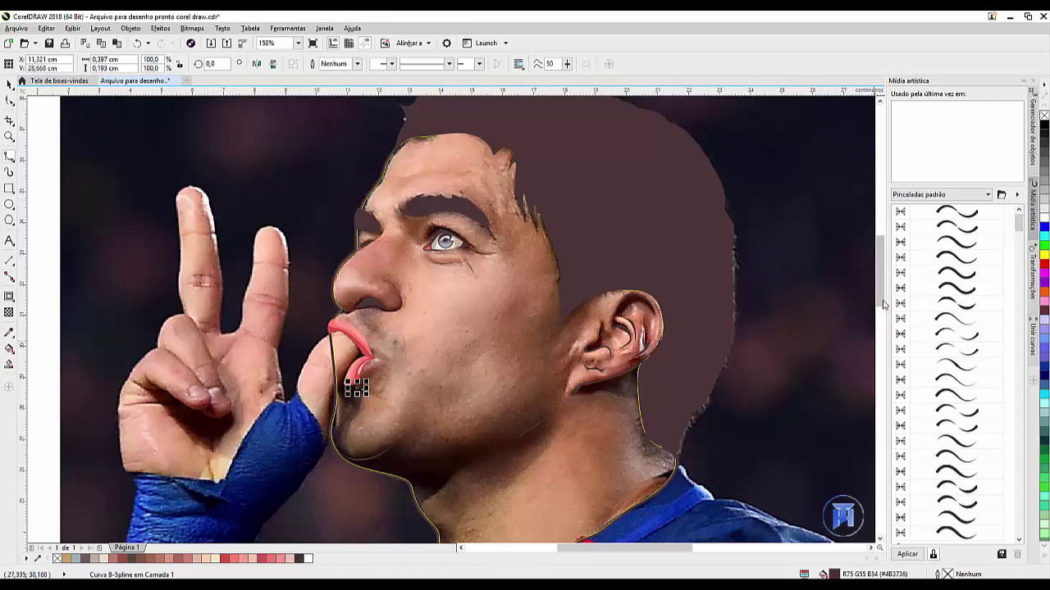
scroll(882, 291, "up", 1)
scroll(882, 291, "up", 1)
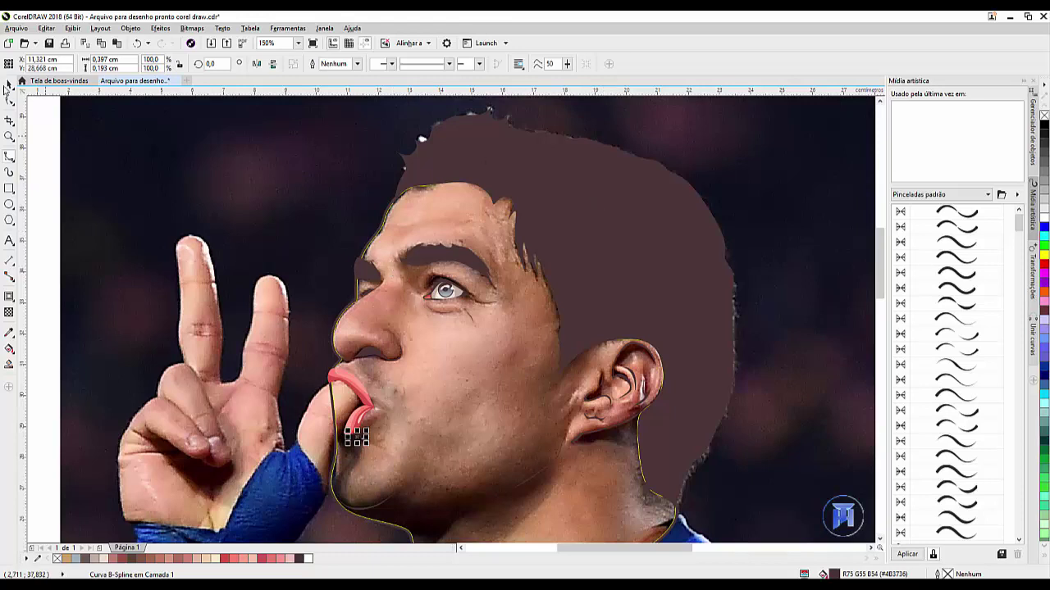
key("space")
key("Escape")
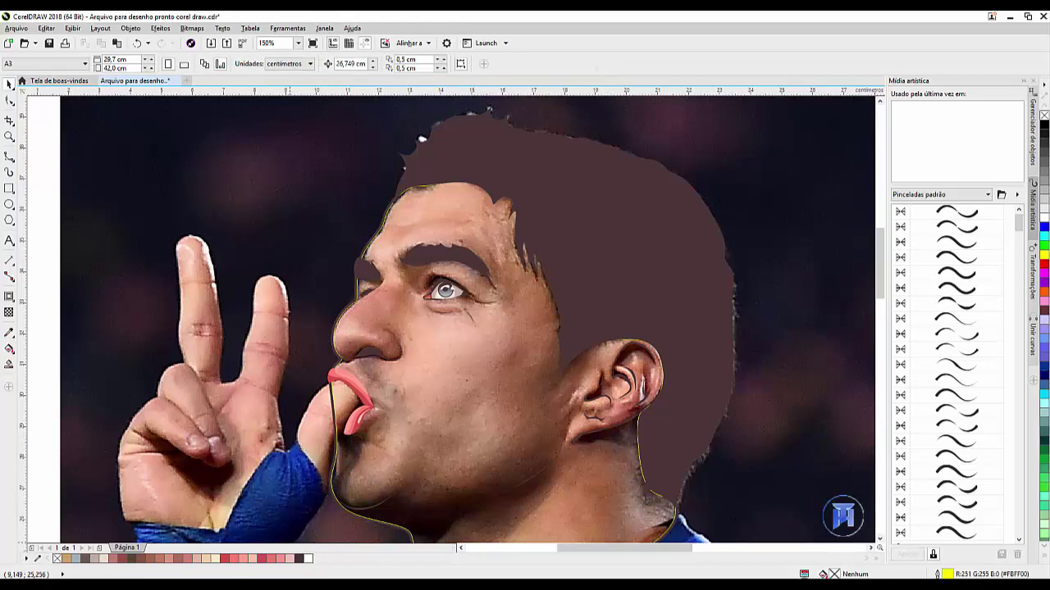
left_click(818, 587)
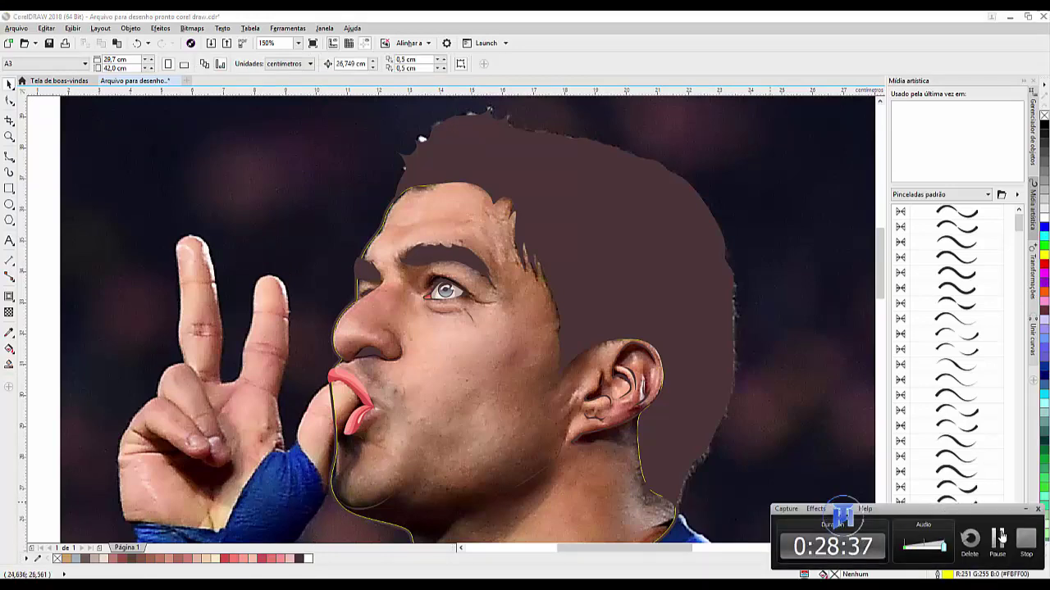
left_click(426, 307)
scroll(425, 307, "down", 2)
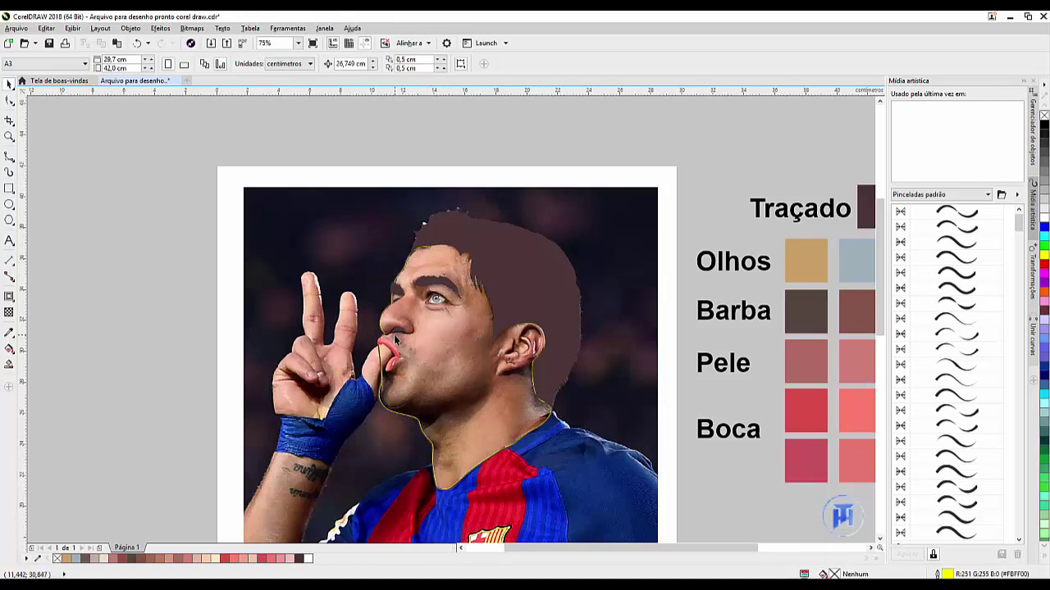
Choose the B-spline curve tool and trace the arm's edge upward from the wrist
left_click(14, 161)
left_click(61, 168)
scroll(310, 373, "down", 1)
scroll(308, 447, "up", 2)
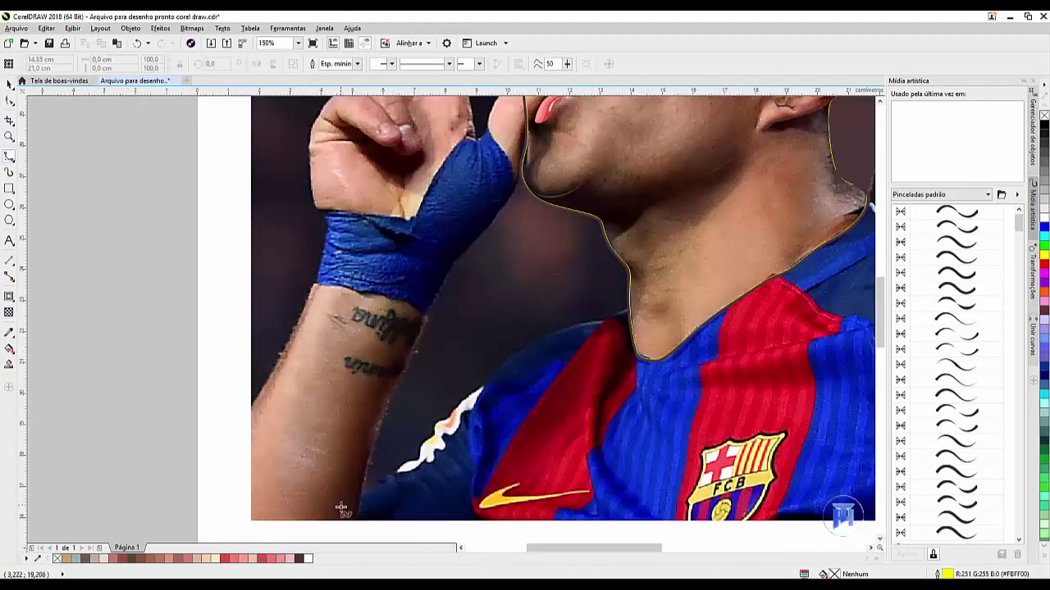
mouse_move(356, 520)
left_mouse_down()
mouse_move(373, 482)
mouse_move(369, 445)
mouse_move(426, 297)
mouse_move(459, 248)
mouse_move(526, 189)
mouse_move(529, 16)
mouse_move(536, 210)
mouse_move(527, 216)
mouse_move(552, 174)
mouse_move(537, 146)
mouse_move(514, 150)
mouse_move(491, 212)
mouse_move(476, 218)
mouse_move(468, 159)
left_mouse_up()
Trace around the fingers and thumb, closing the outline along the photo's bottom edge
scroll(468, 159, "up", 3)
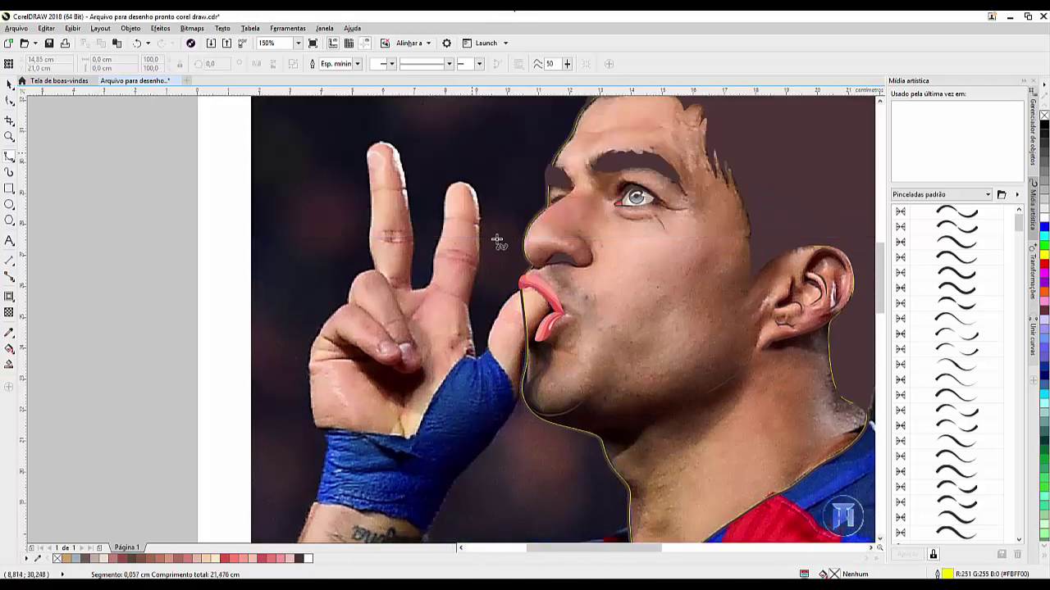
mouse_move(497, 240)
left_mouse_down()
mouse_move(479, 258)
mouse_move(478, 187)
mouse_move(465, 175)
mouse_move(452, 182)
mouse_move(431, 298)
mouse_move(429, 287)
mouse_move(405, 289)
mouse_move(413, 240)
mouse_move(399, 154)
left_mouse_up()
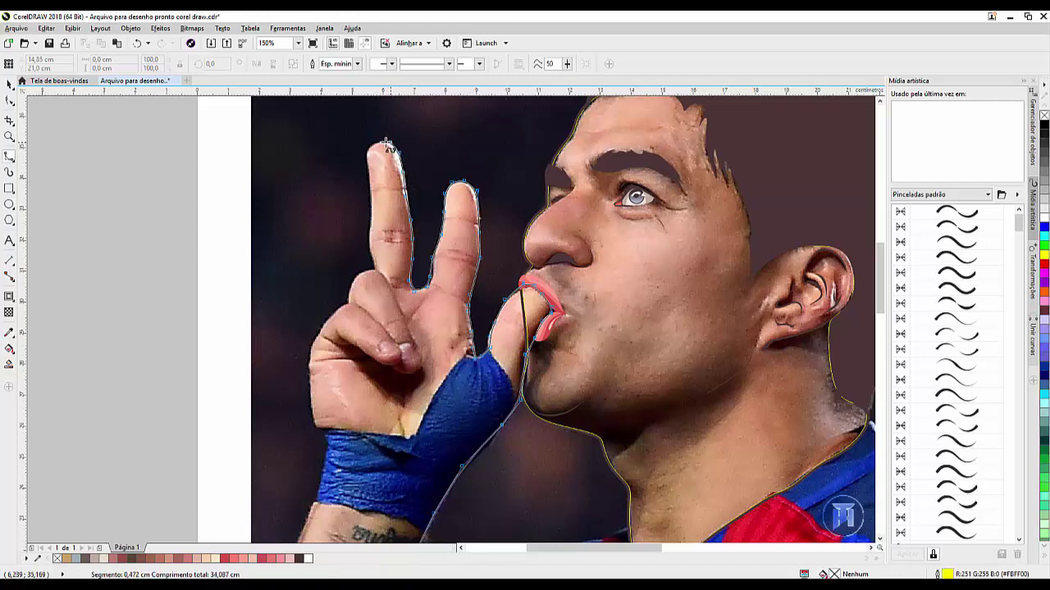
left_click_drag(369, 163, 373, 244)
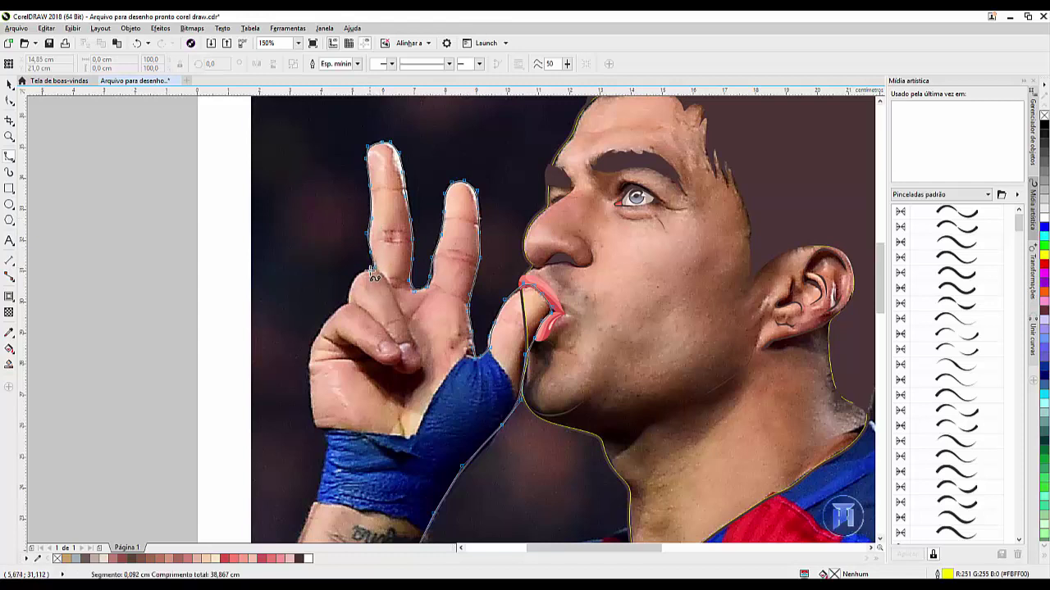
left_click_drag(363, 273, 355, 280)
mouse_move(342, 308)
left_mouse_down()
mouse_move(299, 373)
mouse_move(309, 355)
mouse_move(311, 419)
mouse_move(329, 437)
mouse_move(331, 500)
mouse_move(306, 525)
mouse_move(307, 578)
mouse_move(279, 574)
mouse_move(298, 567)
mouse_move(276, 302)
mouse_move(276, 368)
mouse_move(270, 399)
mouse_move(248, 411)
mouse_move(261, 406)
mouse_move(250, 520)
left_mouse_up()
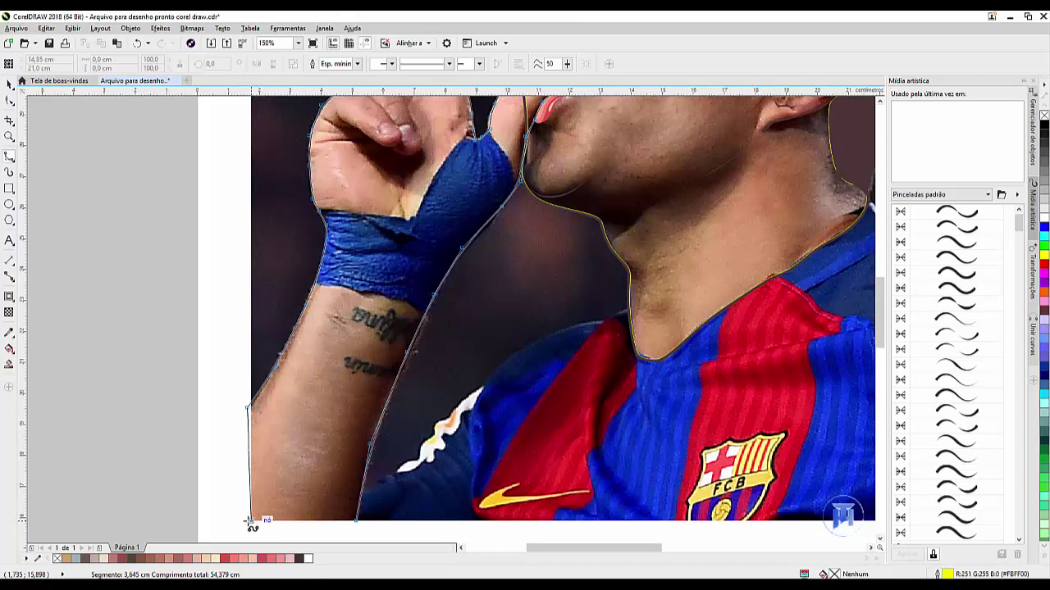
mouse_move(250, 522)
left_mouse_down()
mouse_move(342, 519)
mouse_move(308, 499)
mouse_move(357, 521)
left_mouse_up()
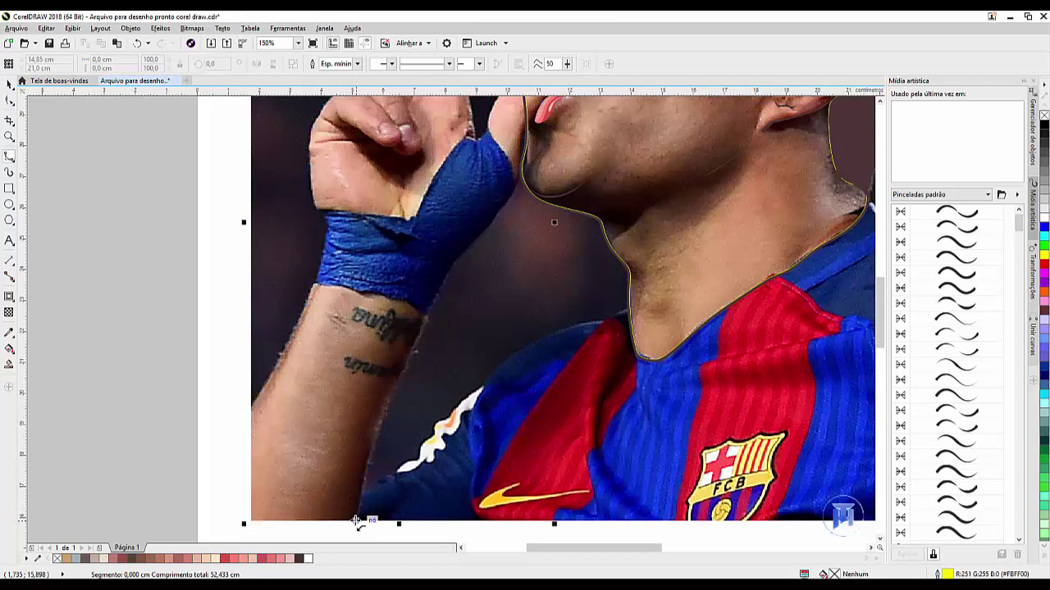
Add a 0,2 cm contour to the hand outline, pulled in close to the curve
left_click(9, 297)
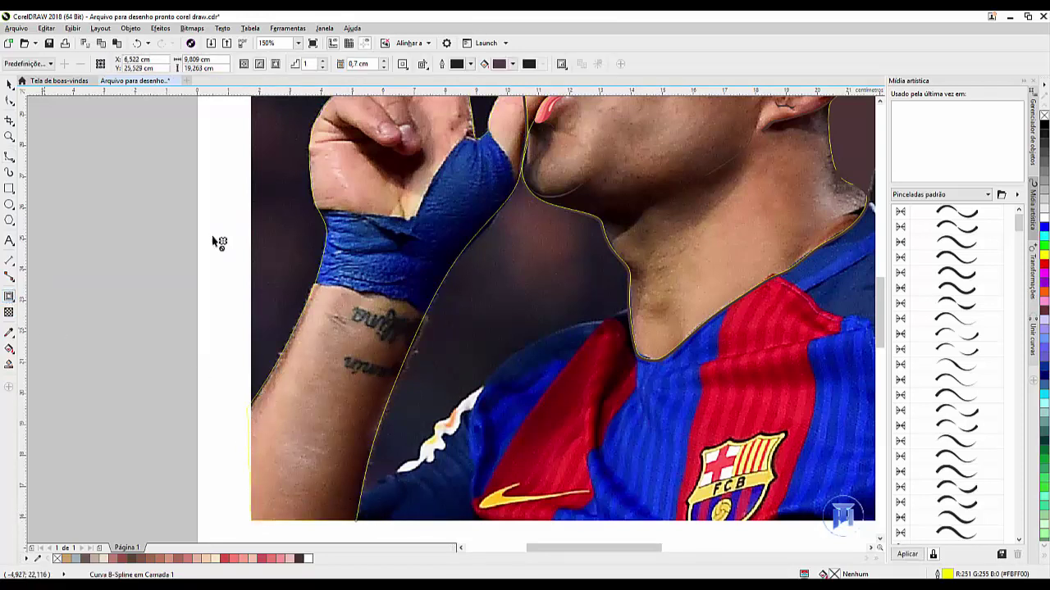
left_click(384, 71)
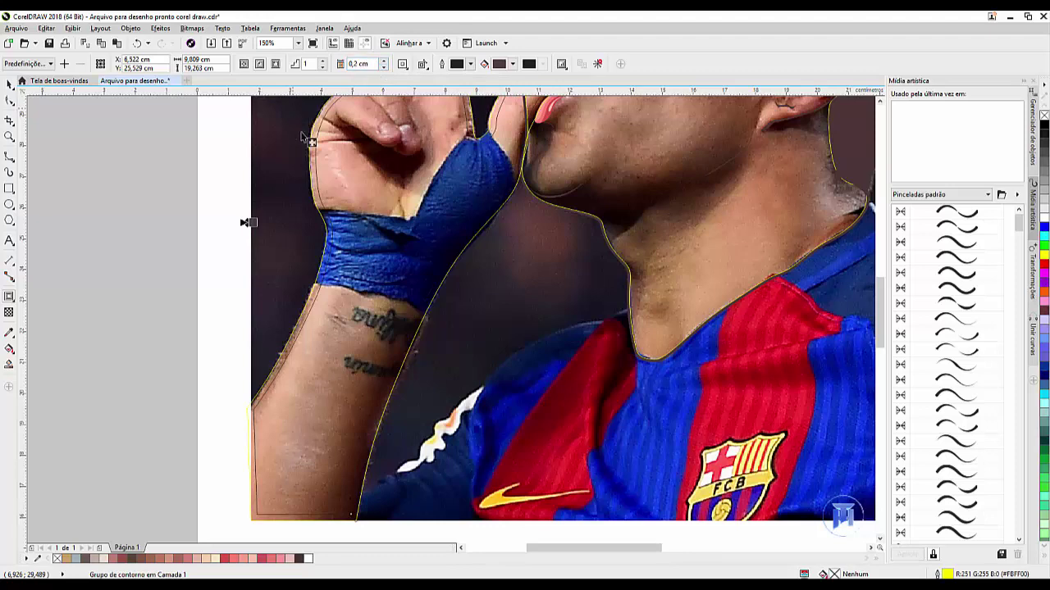
scroll(251, 224, "up", 2)
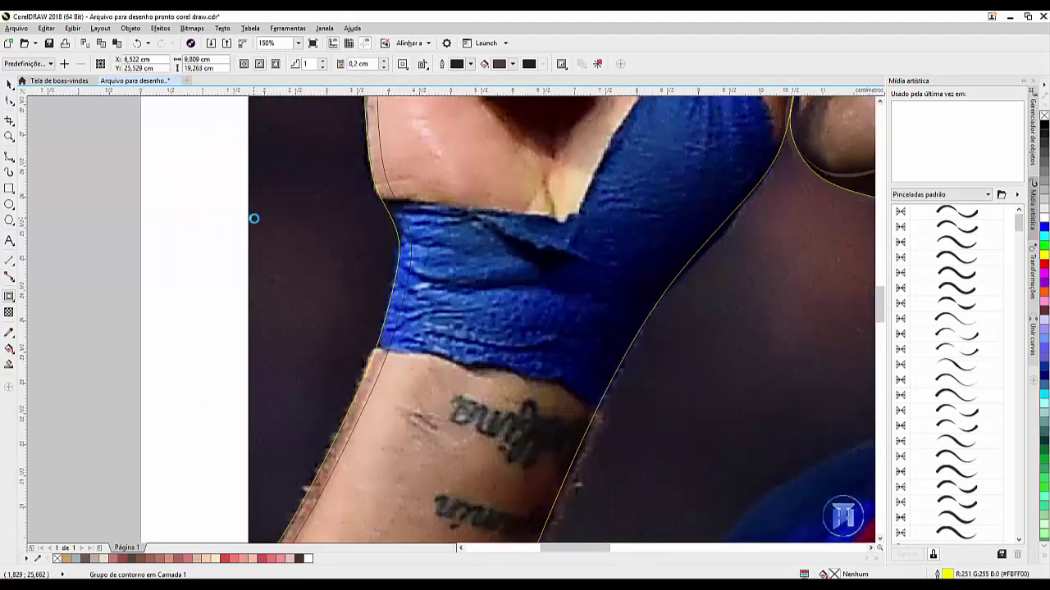
left_click_drag(251, 234, 221, 238)
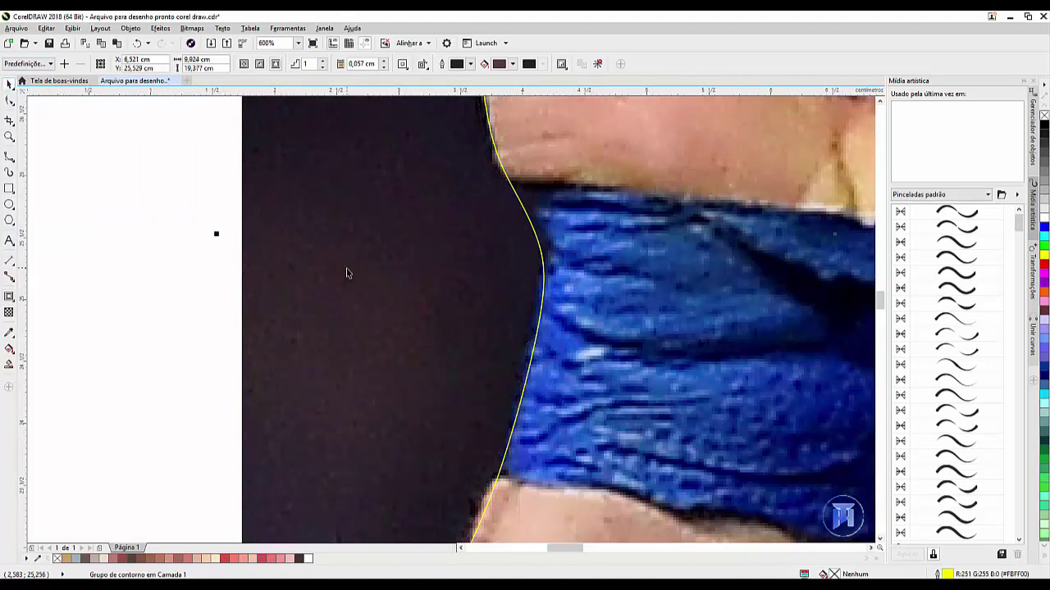
Break the contour apart (Ctrl+K) and trim the overlapping outline shapes
key("ctrl+k")
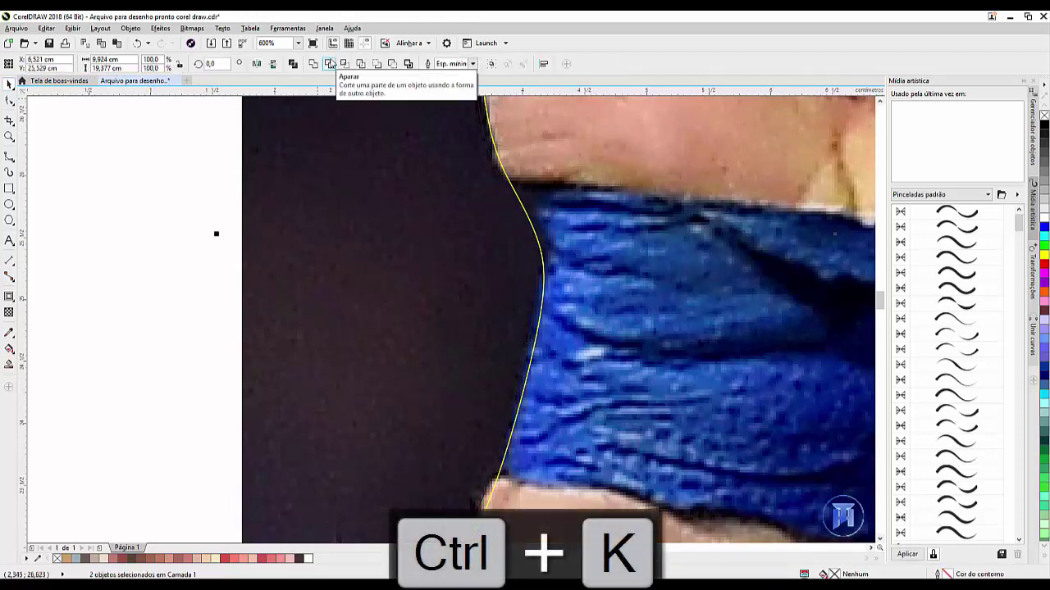
left_click(330, 63)
left_click(166, 158)
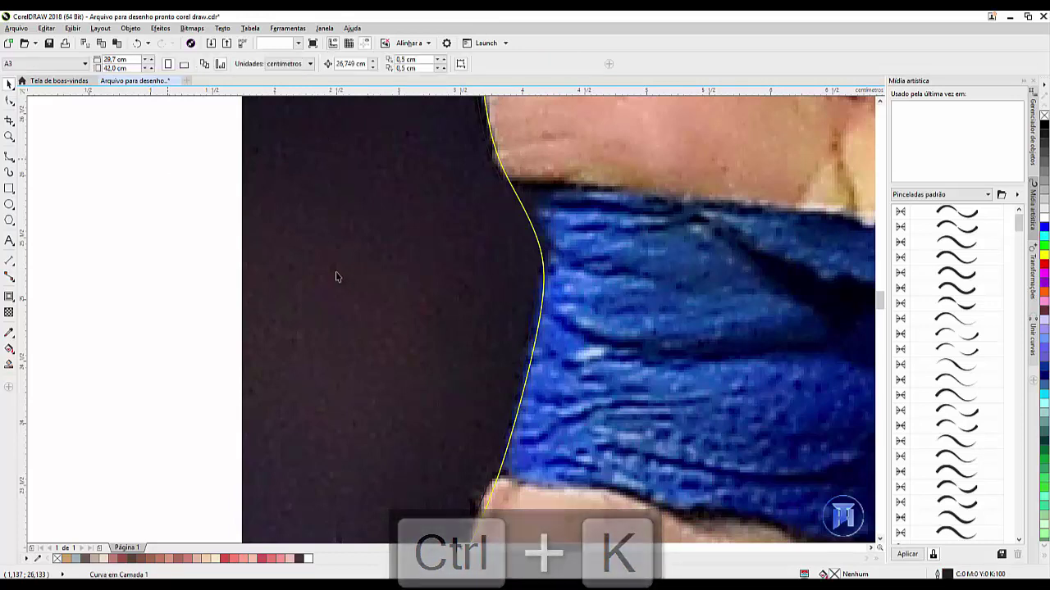
Give the yellow hand outline a dark brown outline colour
left_click(482, 502)
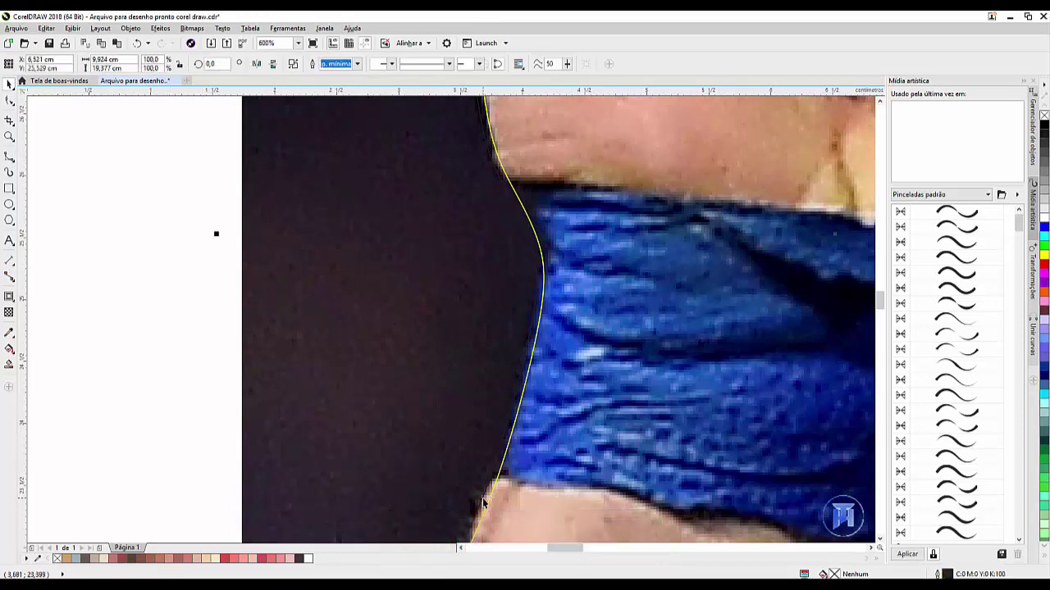
right_click(299, 560)
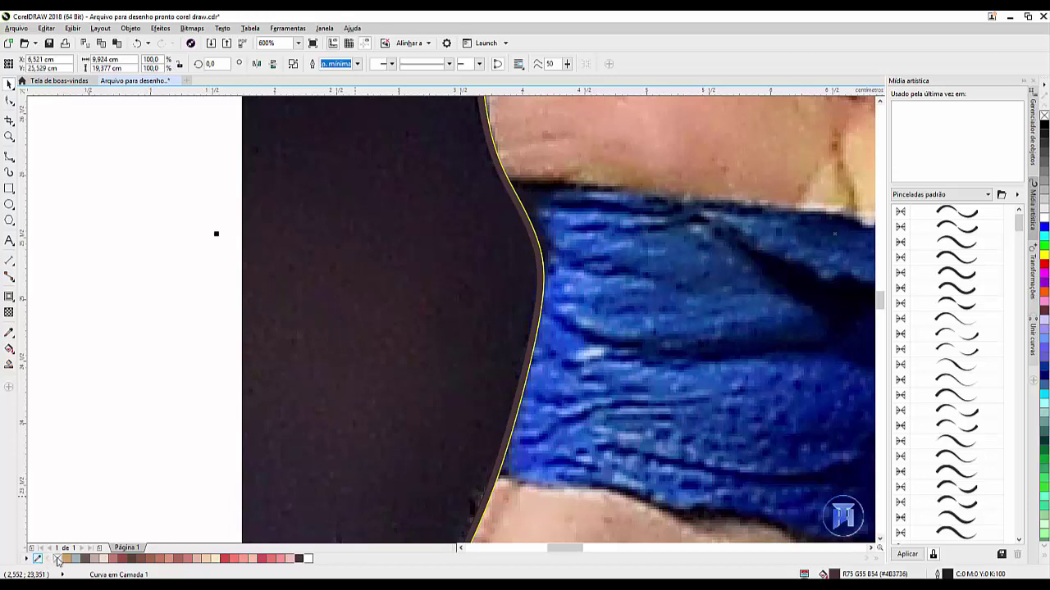
scroll(355, 386, "down", 5)
left_click(246, 320)
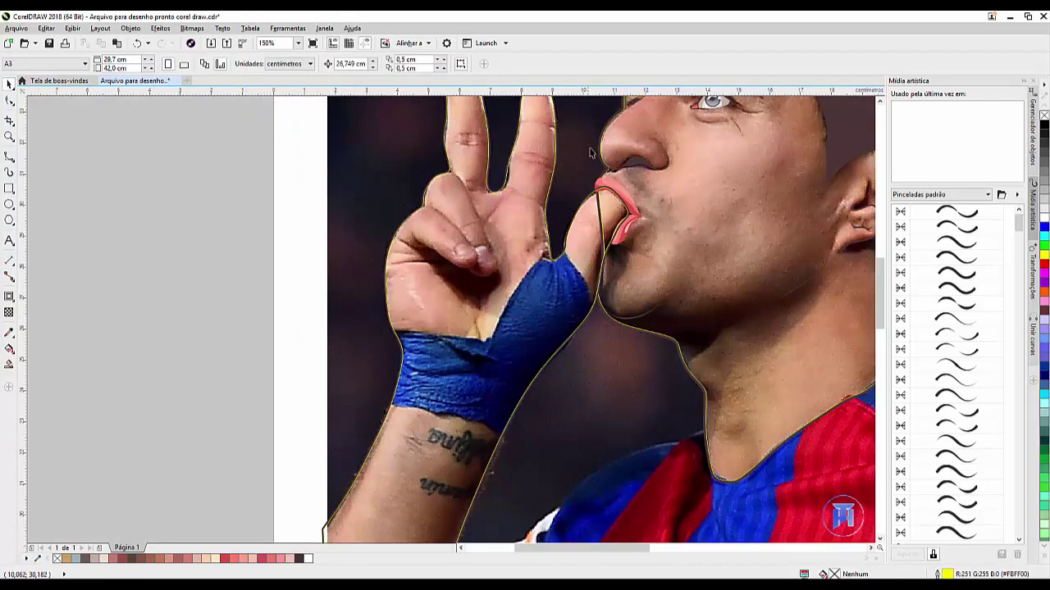
With the B-spline tool, trace the bent finger from its crease around the fingertip
left_click(9, 159)
scroll(421, 227, "up", 4)
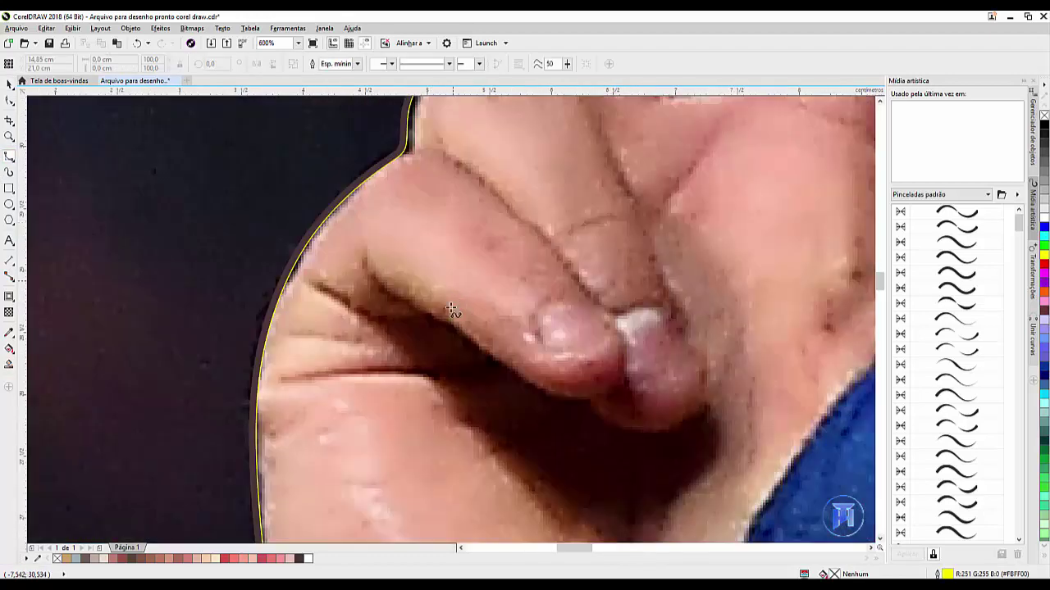
left_click(357, 313)
left_click(388, 321)
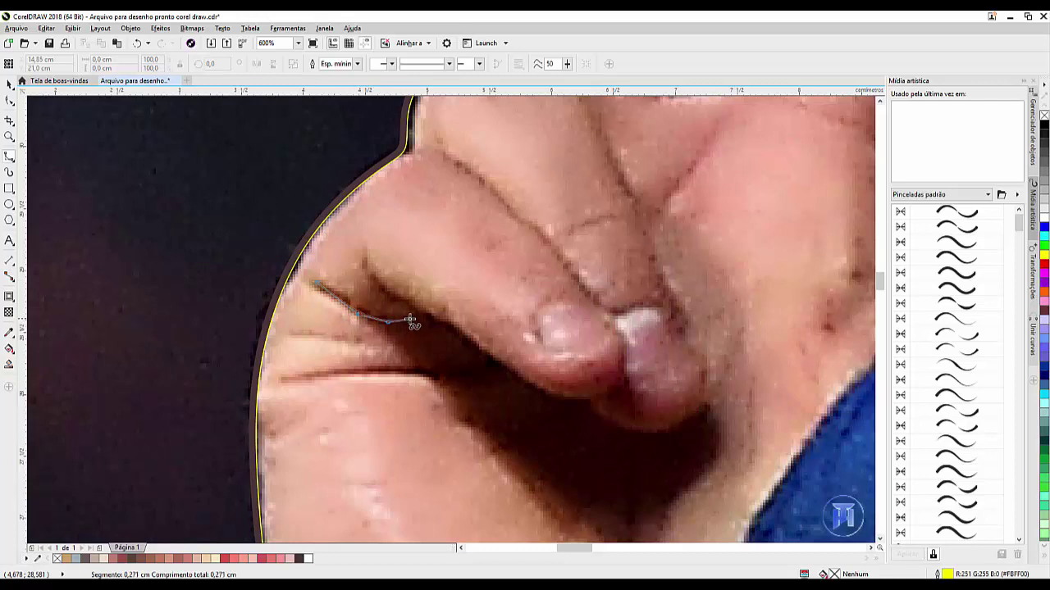
left_click(412, 316)
left_click(503, 369)
left_click(567, 403)
left_click(615, 389)
left_click(626, 337)
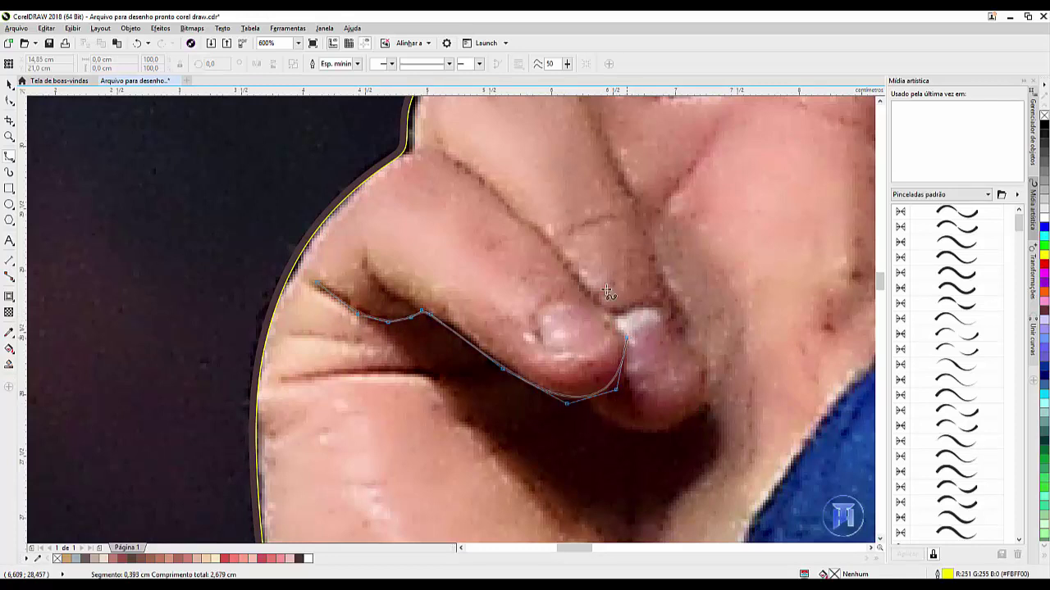
left_click(585, 290)
Continue the bent finger's outline along its top and underside, closing the path
left_click_drag(402, 156, 391, 159)
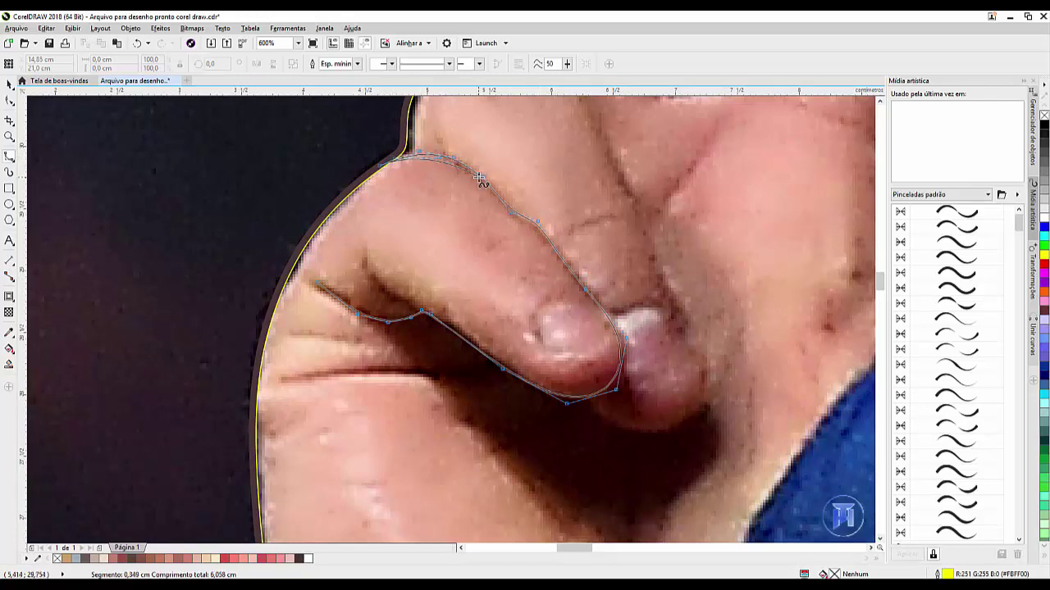
left_click(548, 240)
left_click(623, 365)
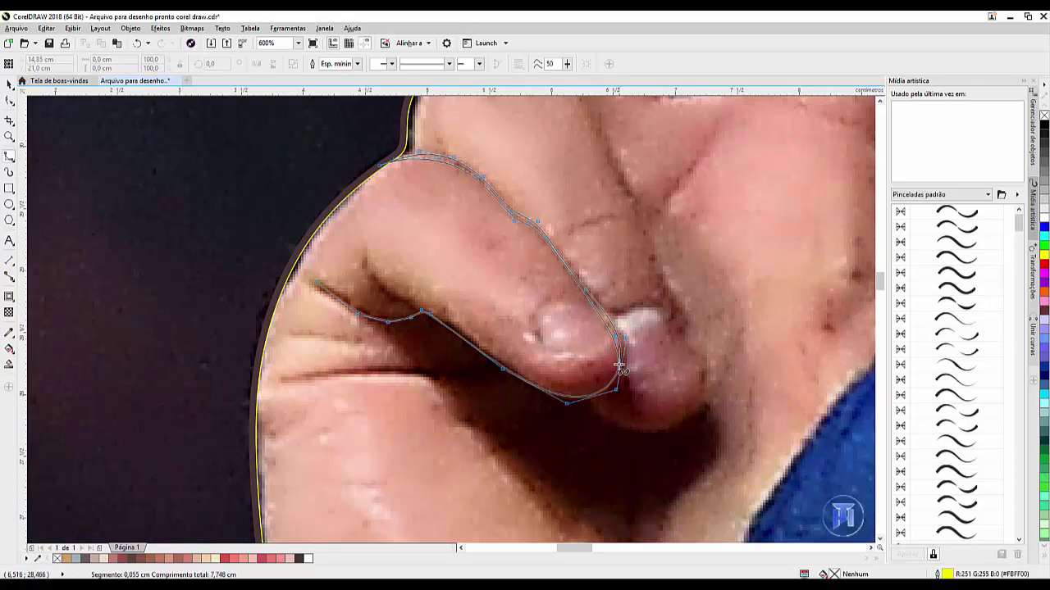
left_click(603, 387)
left_click(583, 395)
left_click(564, 400)
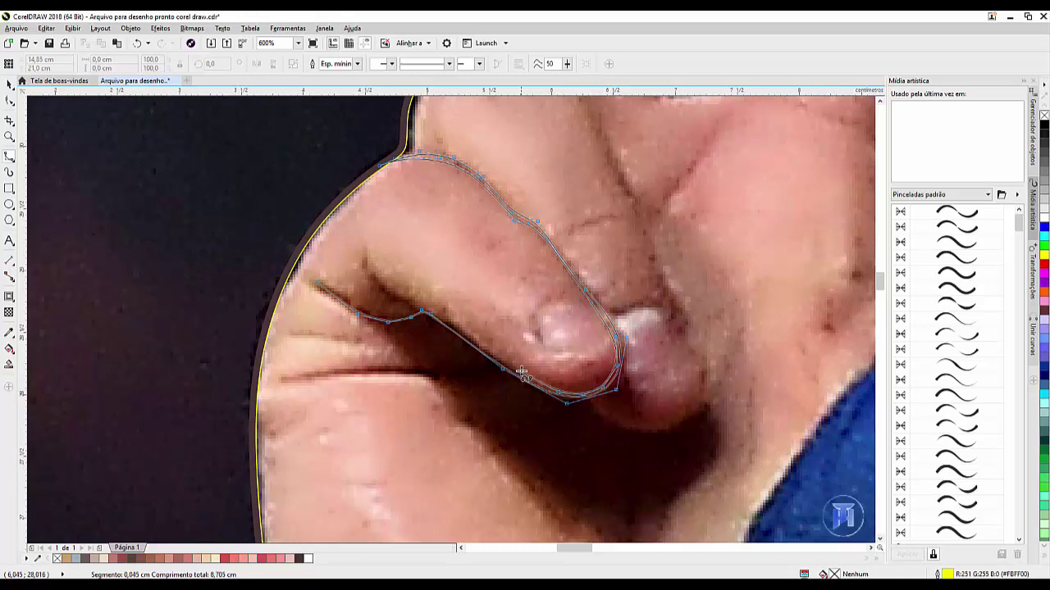
left_click(514, 370)
left_click(430, 313)
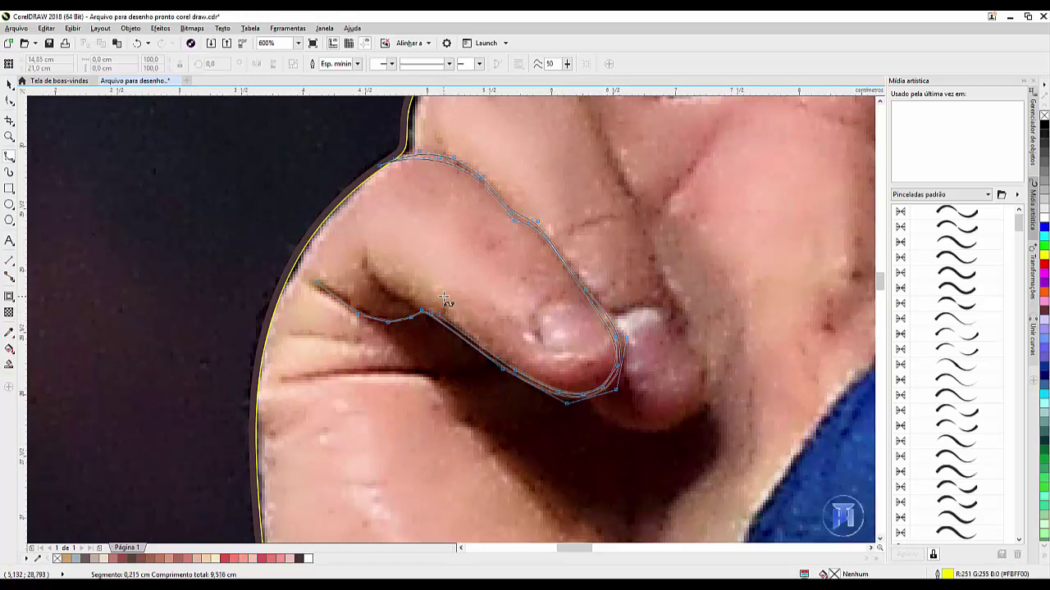
left_click(423, 310)
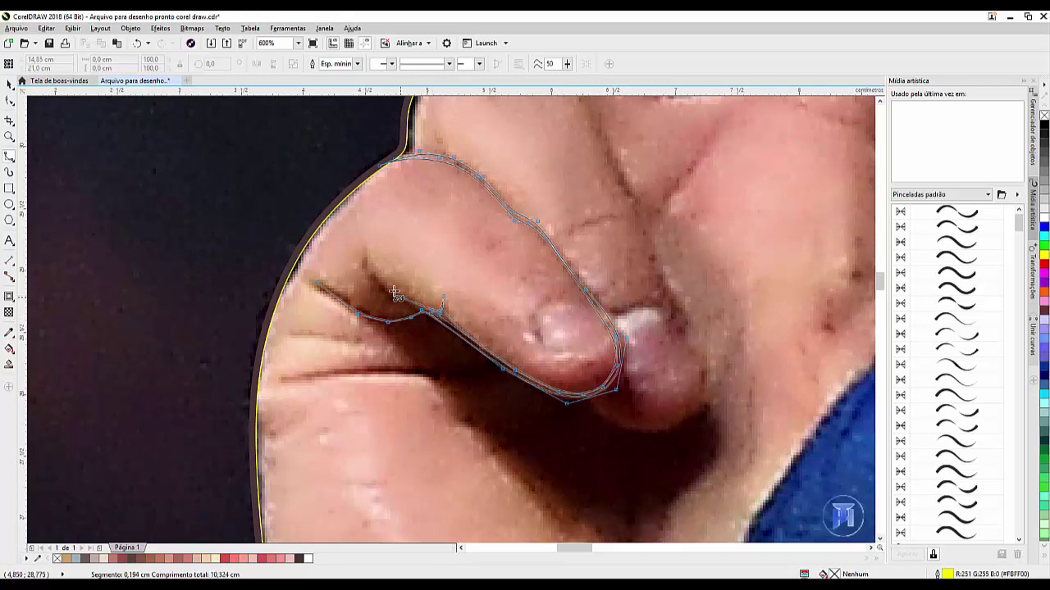
left_click(369, 237)
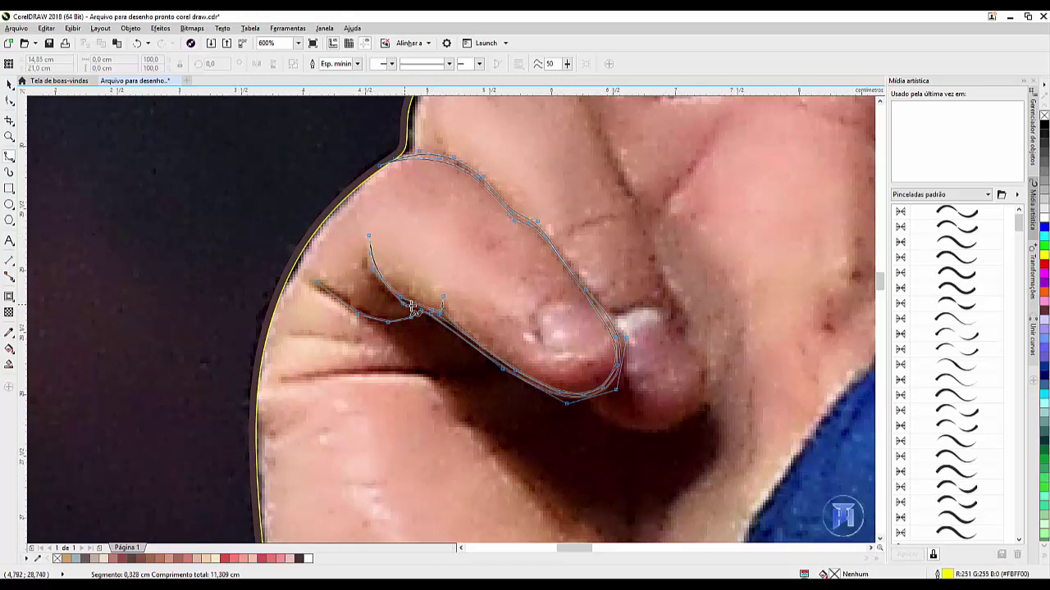
left_click(387, 321)
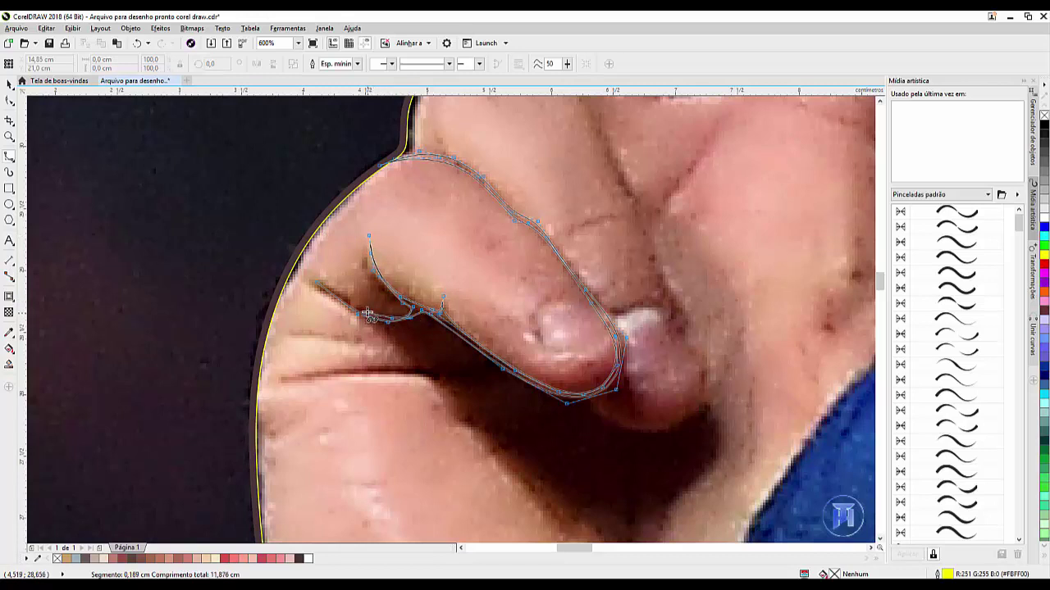
left_click(314, 272)
Draw two crease strokes beneath the bent finger, a short one and a longer lower one
left_click(292, 337)
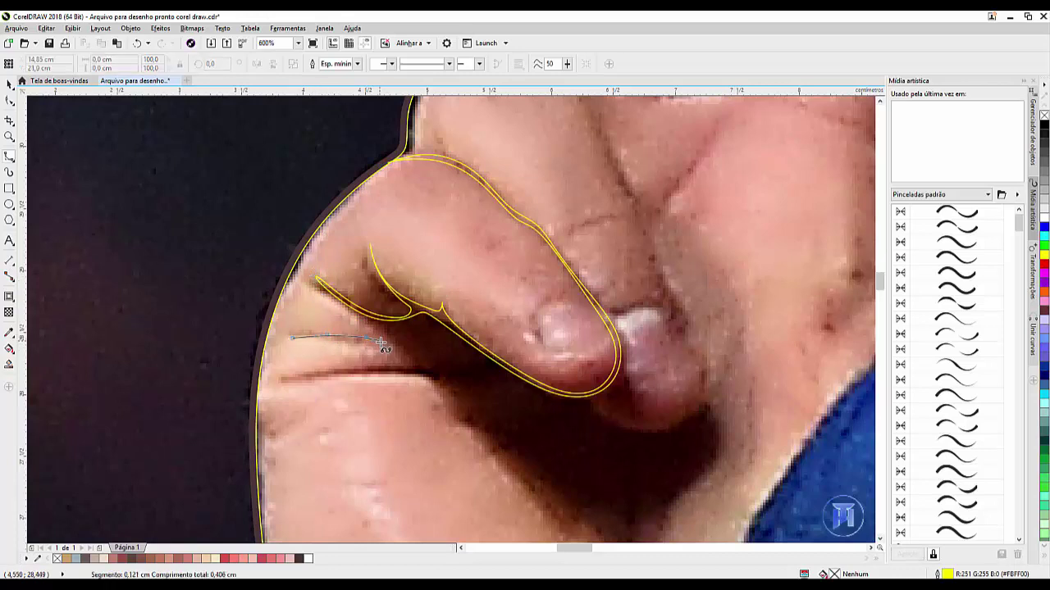
left_click(365, 338)
double_click(294, 337)
left_click(280, 378)
left_click(361, 369)
left_click(411, 373)
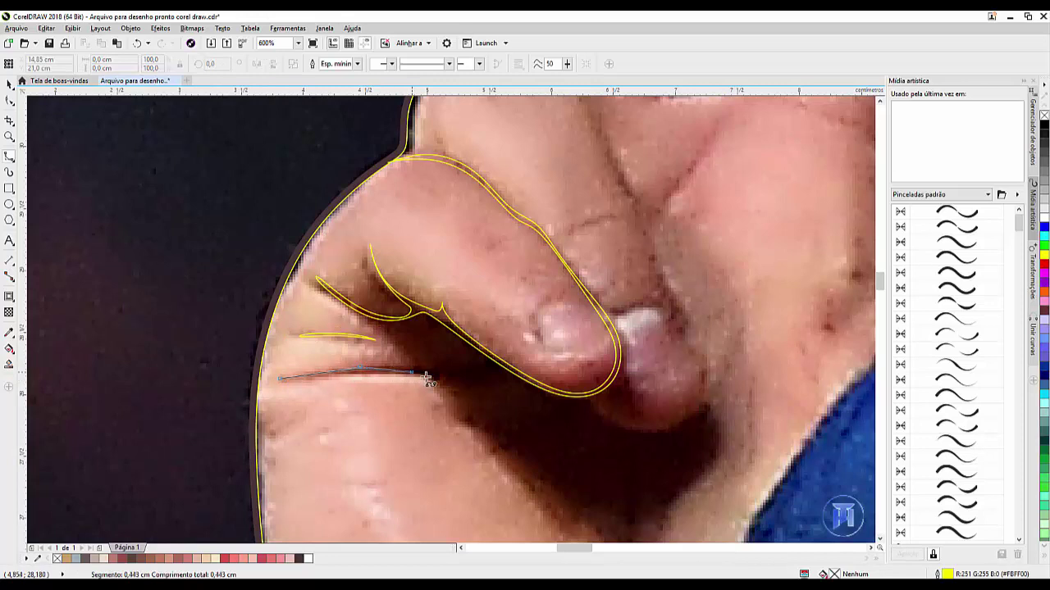
left_click(499, 368)
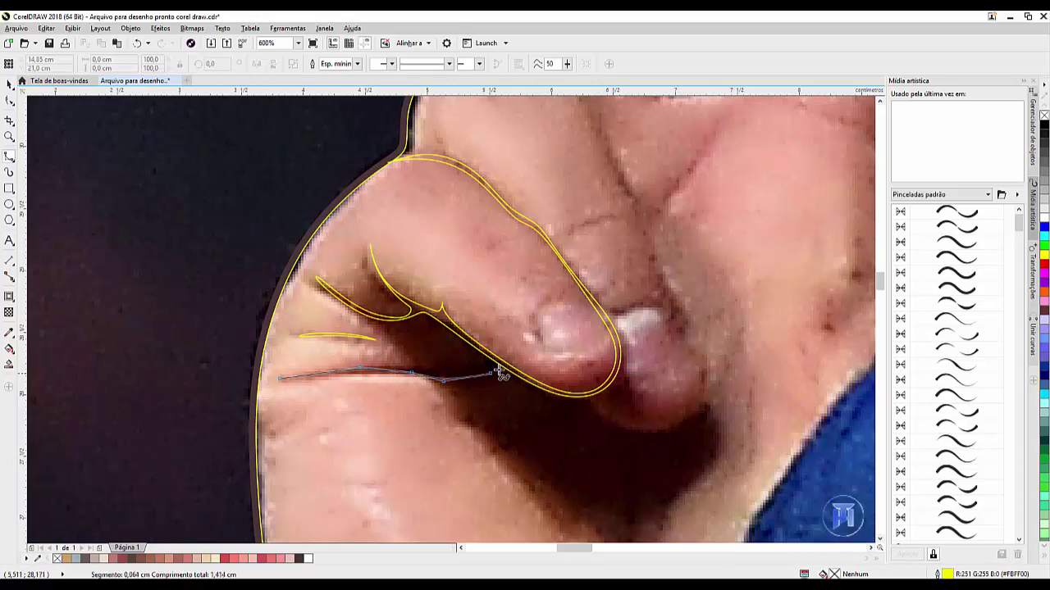
left_click(442, 379)
left_click(383, 367)
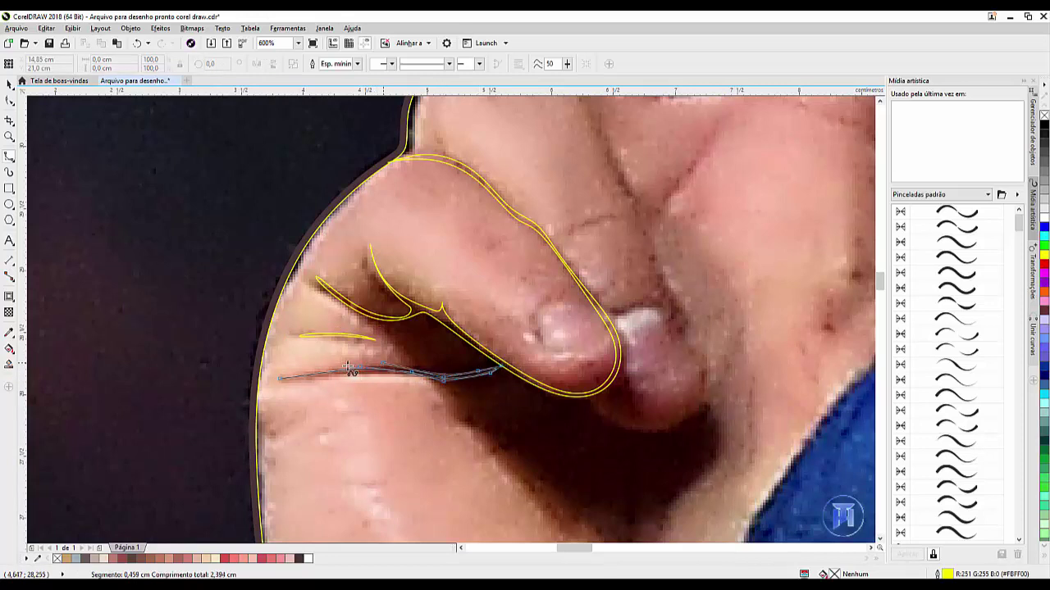
double_click(275, 379)
scroll(311, 319, "down", 4)
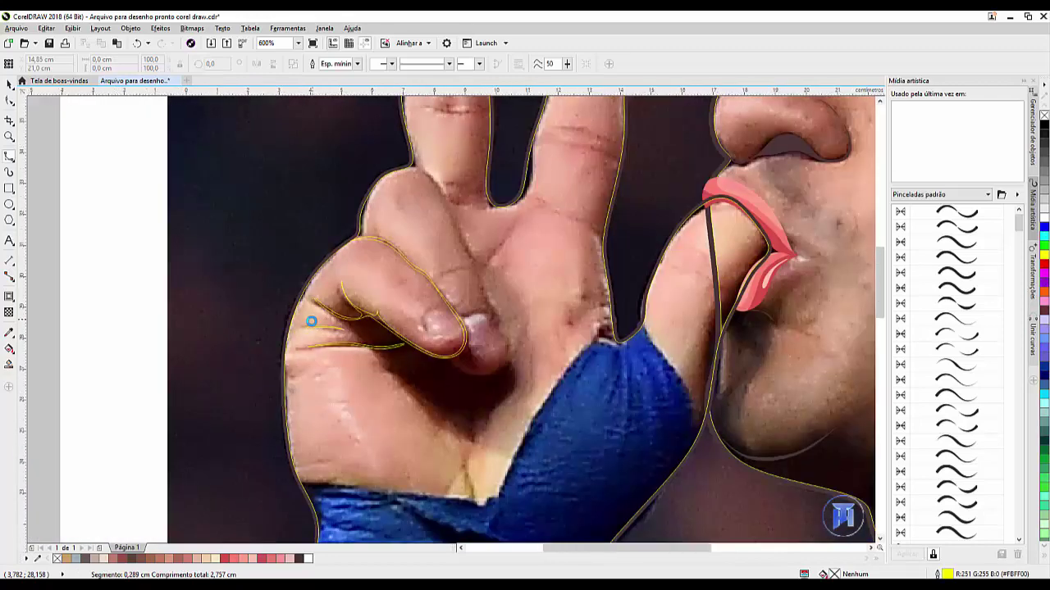
Trace a yellow outline down the bent finger, around its tip and back up
scroll(323, 245, "up", 4)
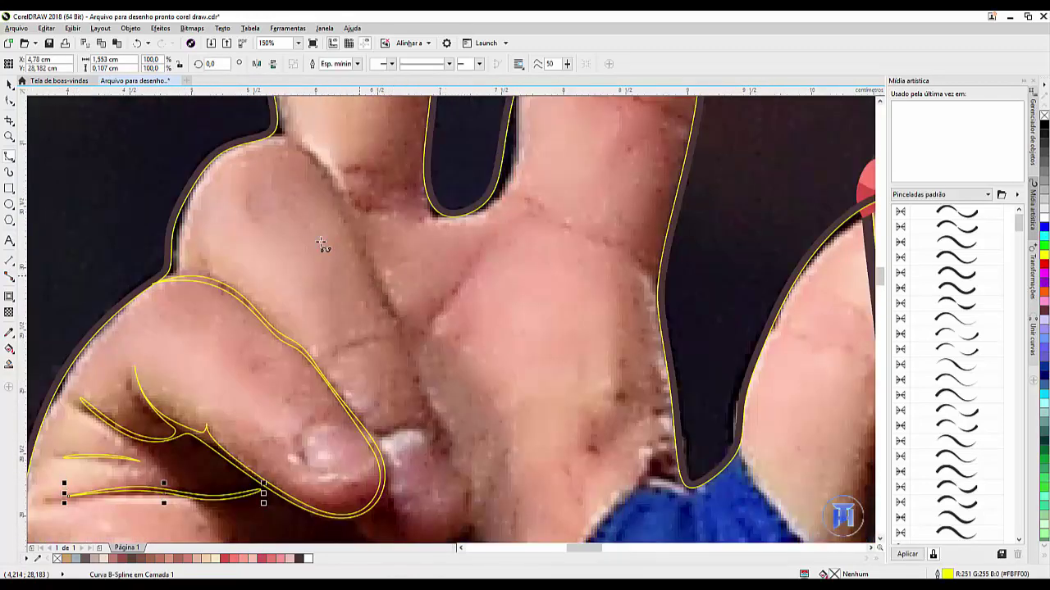
left_click(275, 135)
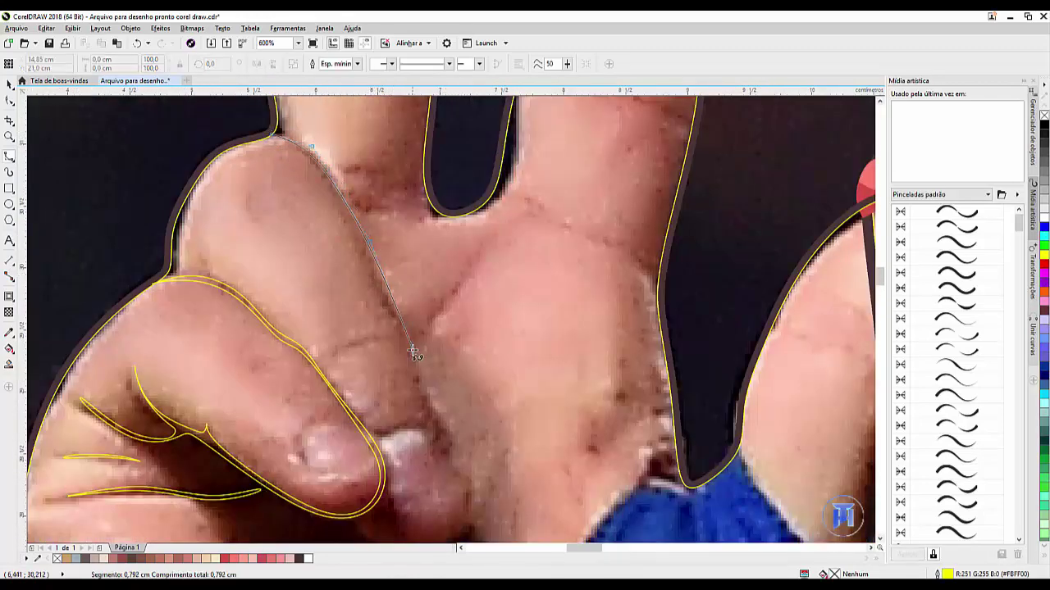
left_click(429, 396)
left_click(473, 491)
scroll(464, 496, "down", 1)
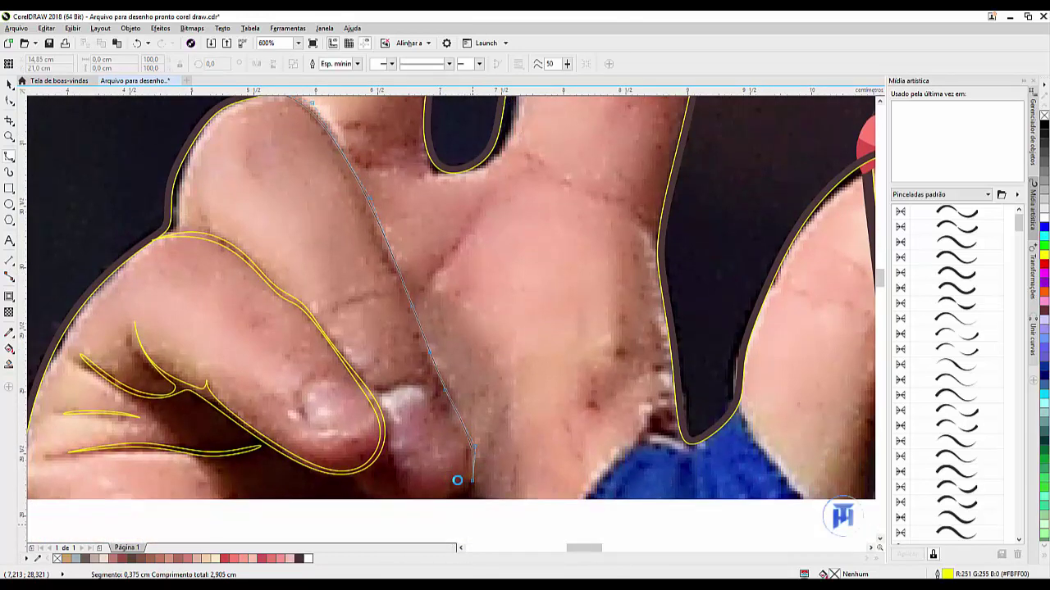
left_click(467, 487)
left_click(439, 508)
left_click(402, 509)
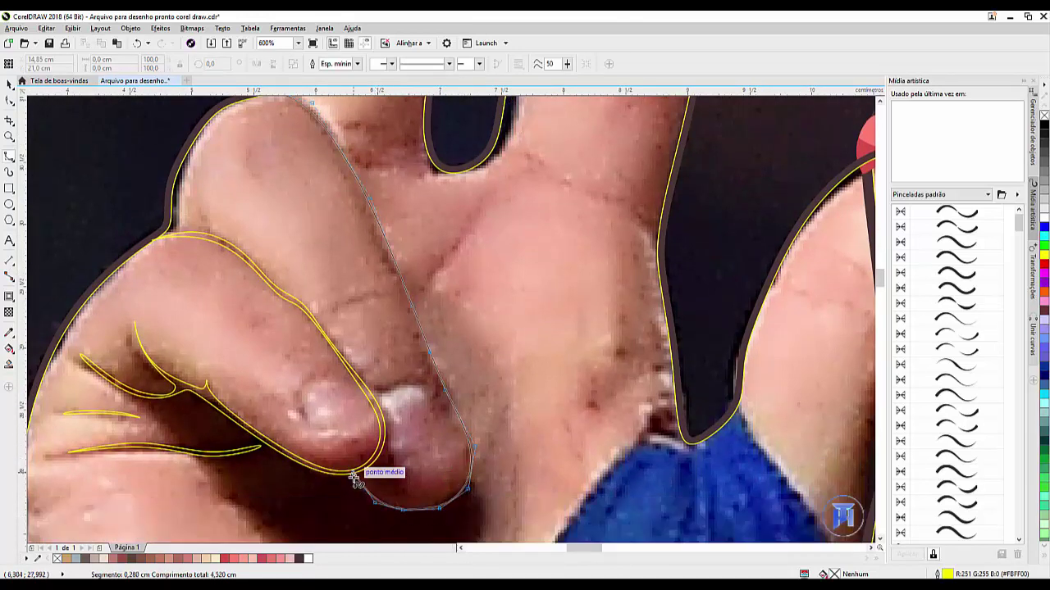
left_click(355, 475)
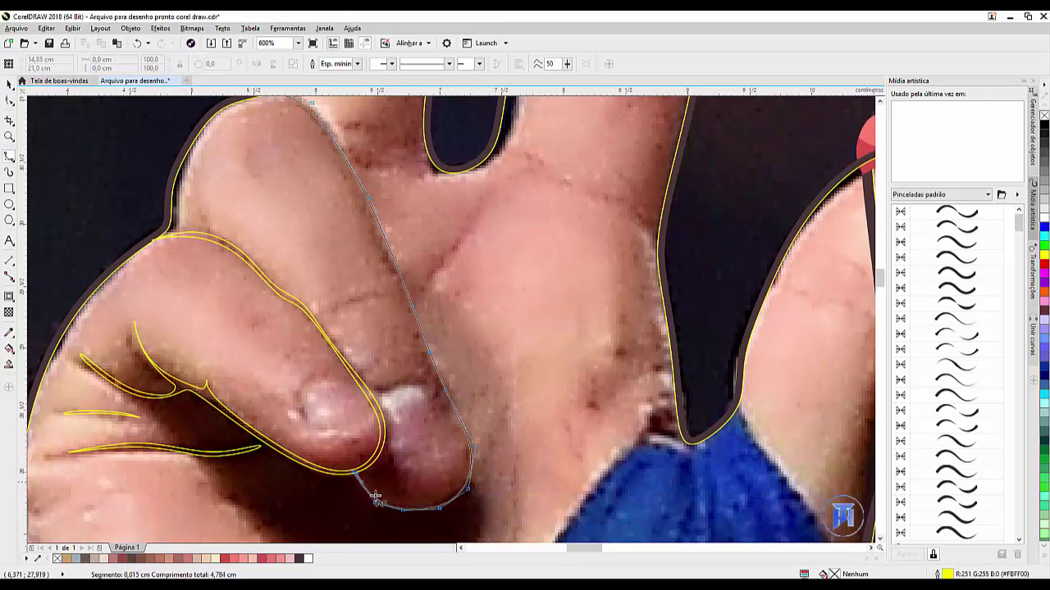
left_click(458, 496)
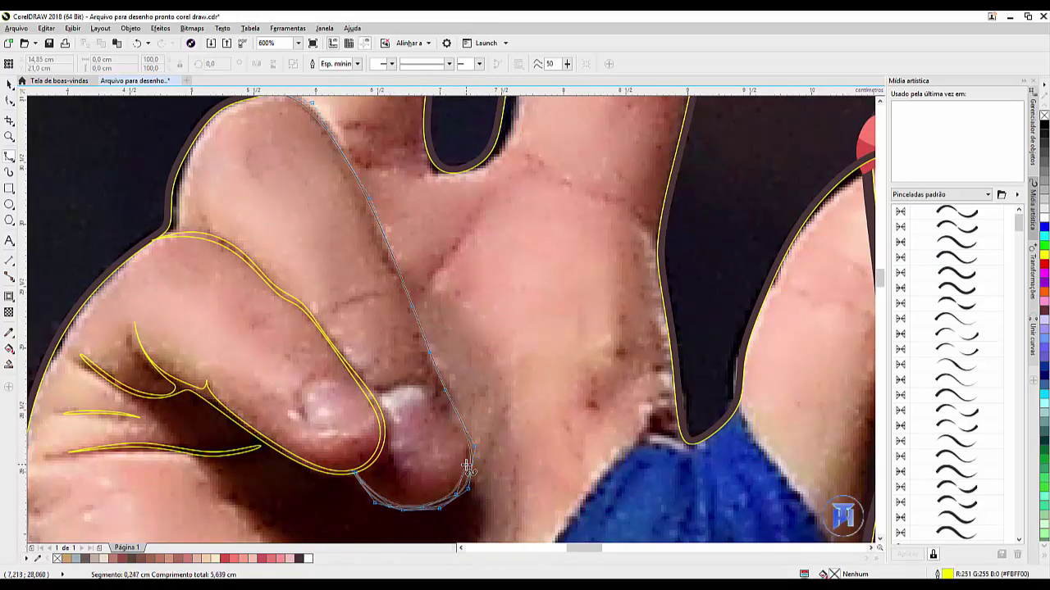
left_click(442, 392)
left_click(370, 222)
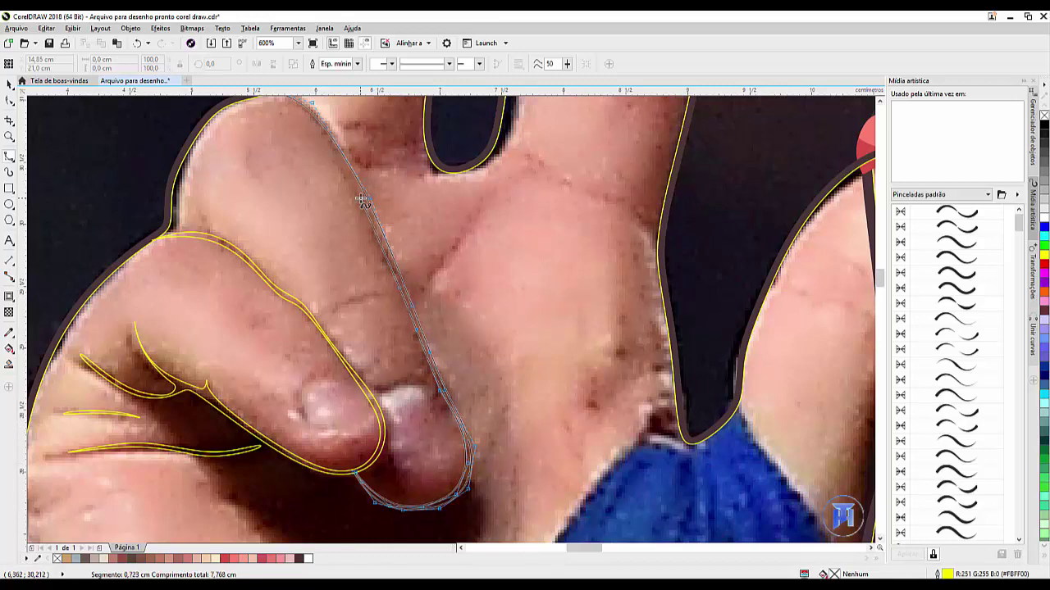
left_click(281, 105)
scroll(278, 123, "up", 1)
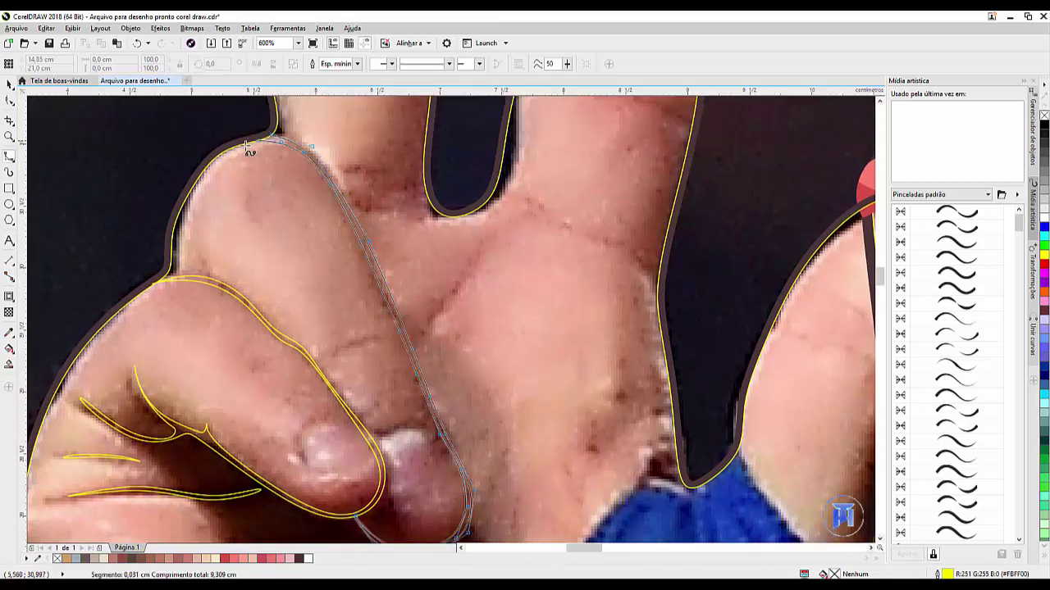
left_click(246, 144)
double_click(271, 134)
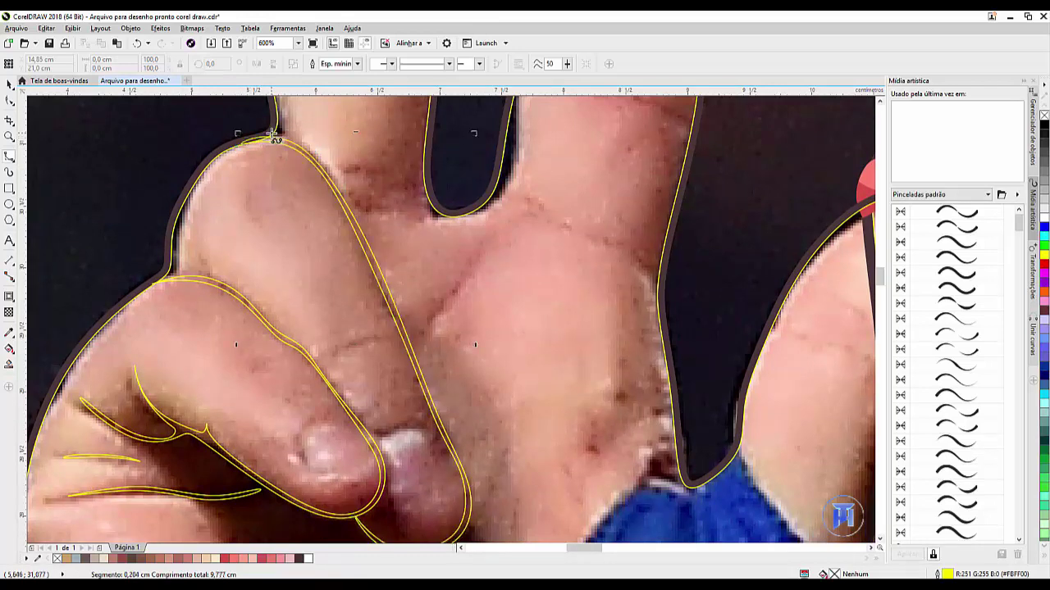
Add crease strokes on the knuckle, the curled finger and across the palm
left_click(307, 354)
left_click(343, 344)
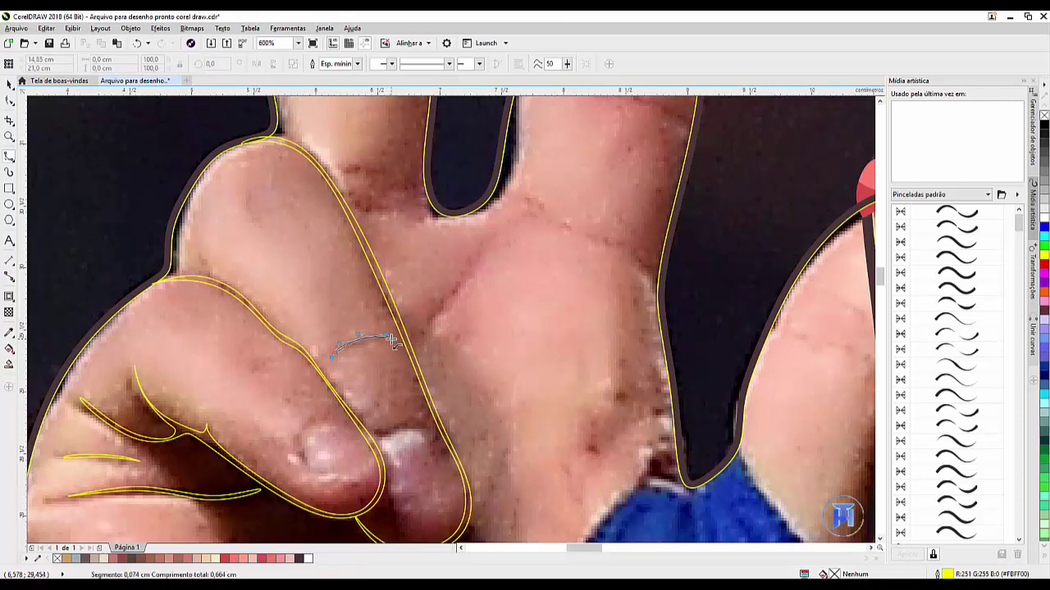
double_click(392, 340)
left_click(265, 359)
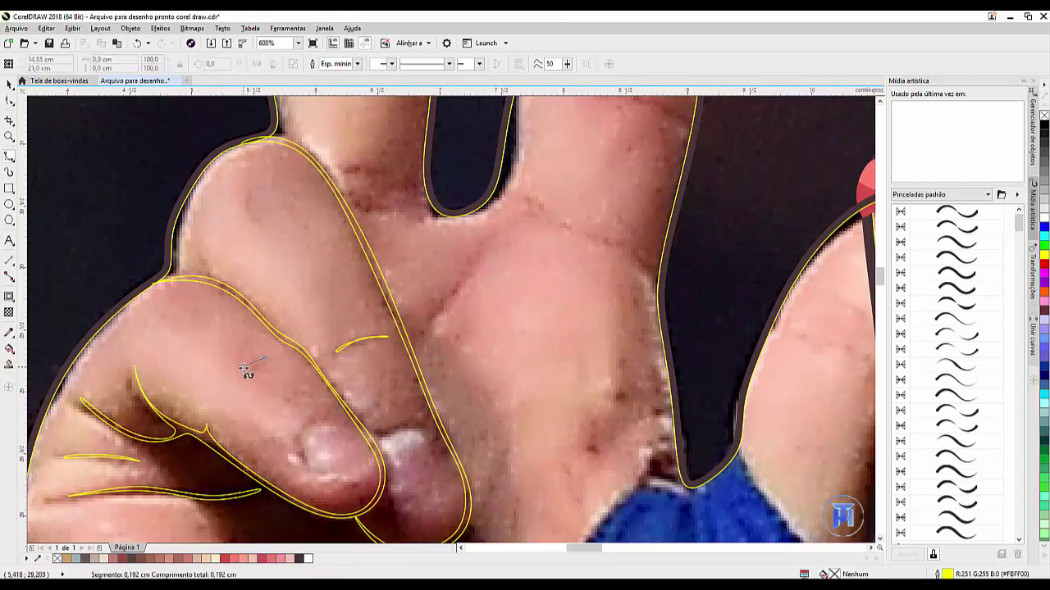
double_click(262, 360)
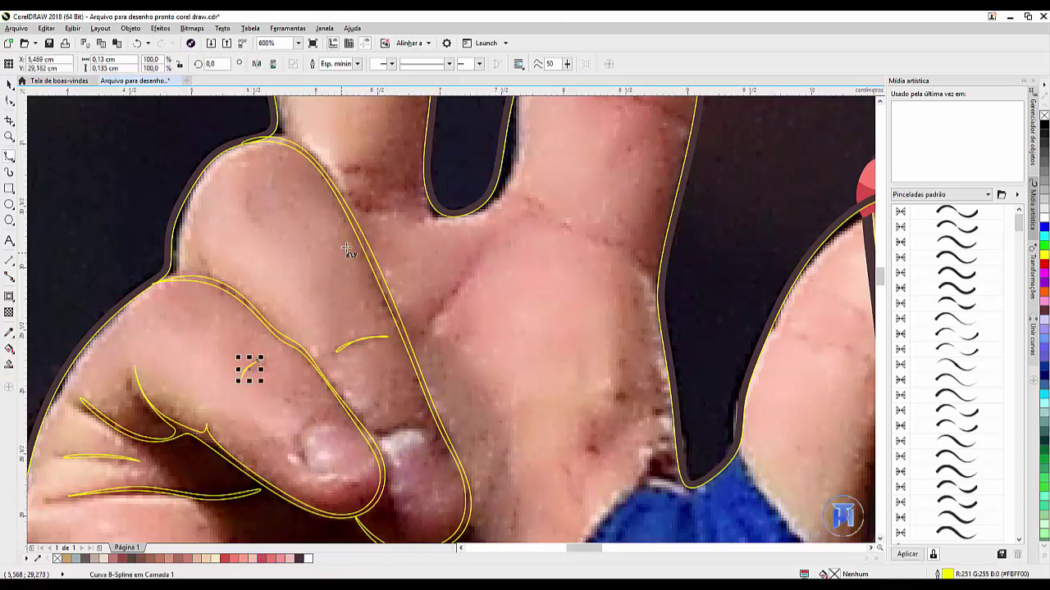
left_click(520, 226)
left_click(484, 244)
left_click(450, 295)
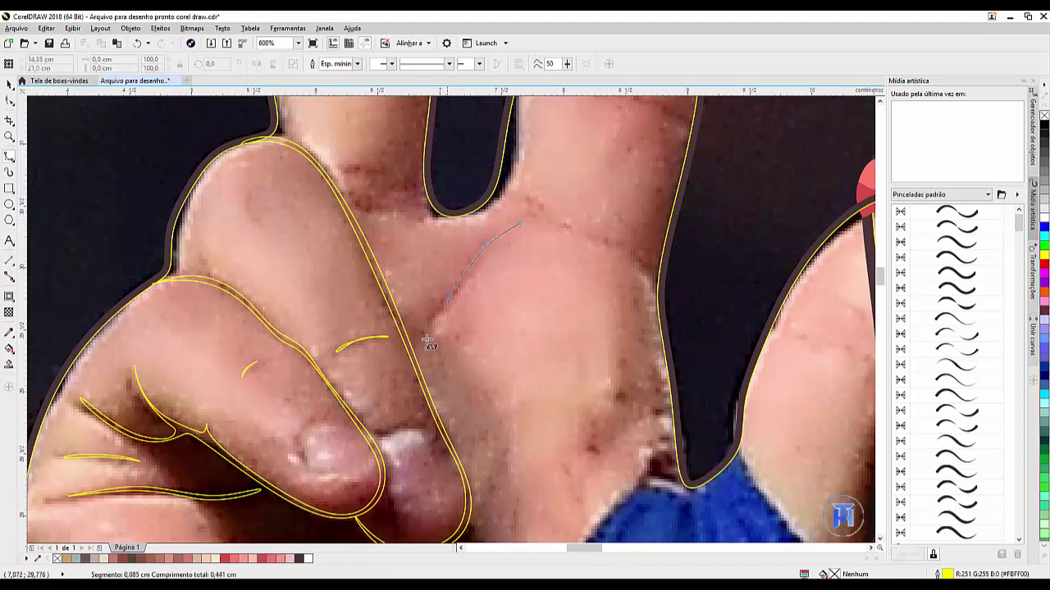
left_click(422, 370)
left_click(522, 224)
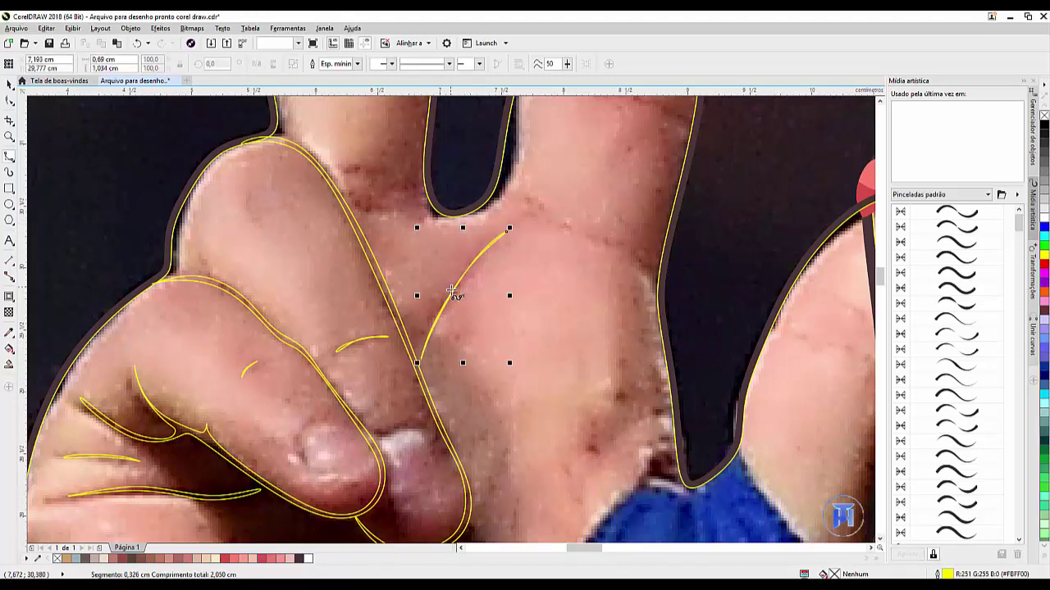
scroll(492, 246, "down", 5)
scroll(424, 205, "up", 2)
scroll(424, 204, "up", 2)
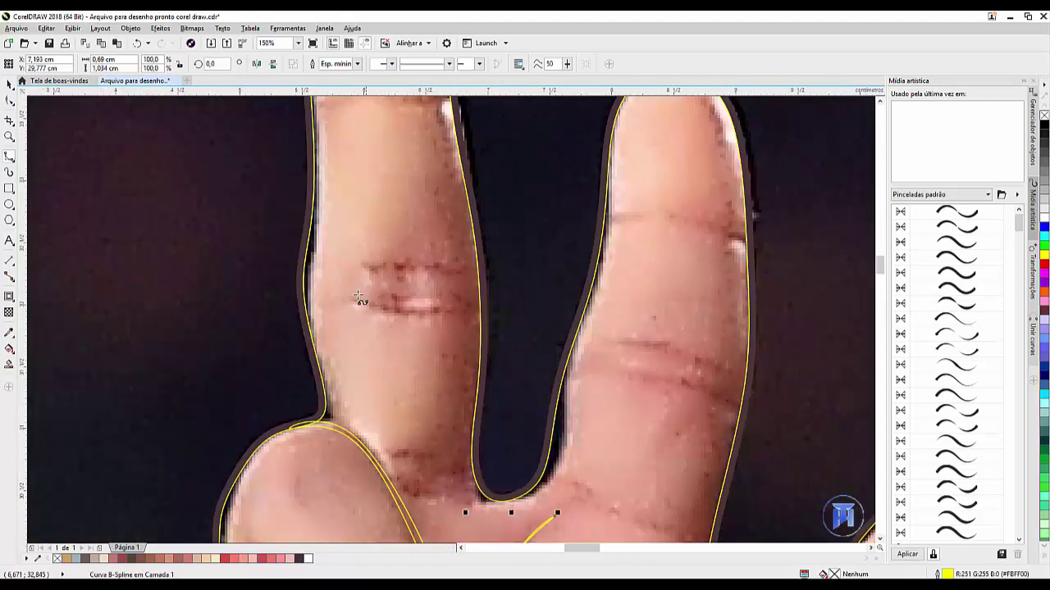
Draw a doubled pair of crease strokes across the raised finger's joint
left_click(337, 299)
left_click(357, 295)
left_click(381, 309)
left_click(439, 305)
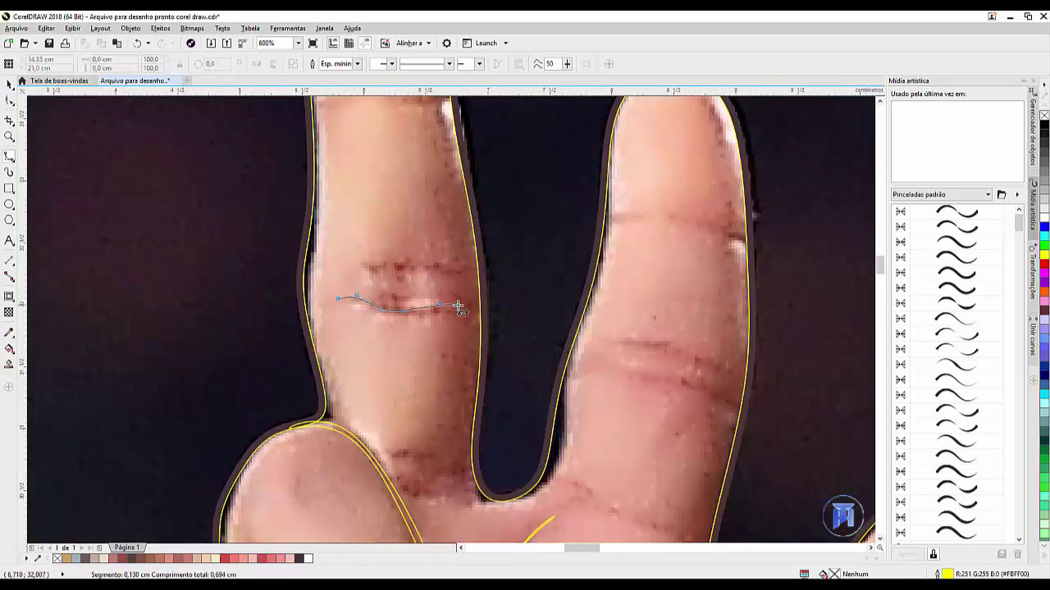
left_click(477, 316)
left_click(433, 282)
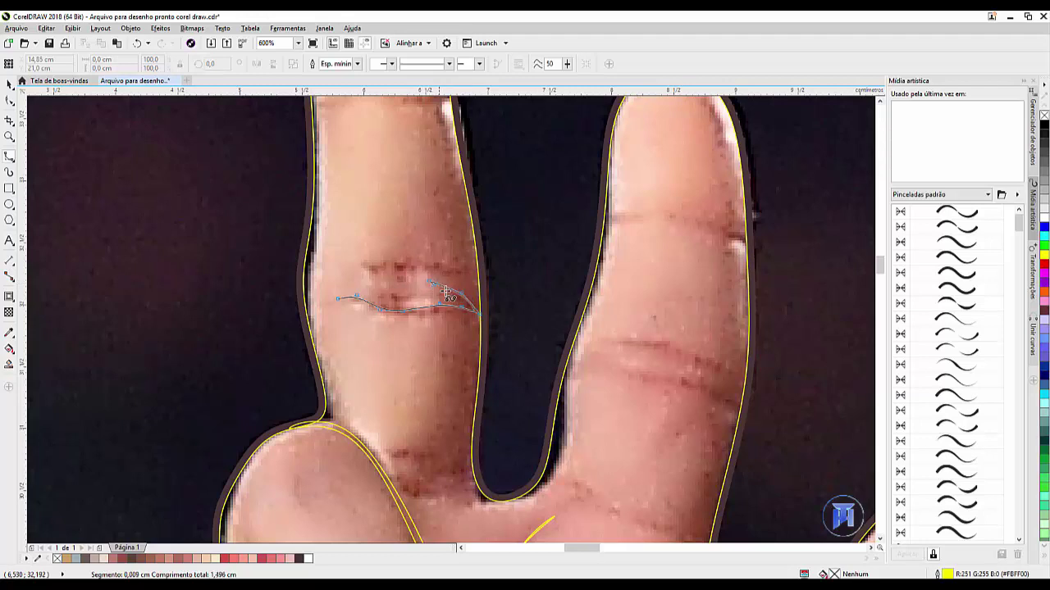
left_click(469, 309)
double_click(336, 300)
left_click(358, 261)
left_click(413, 265)
left_click(450, 267)
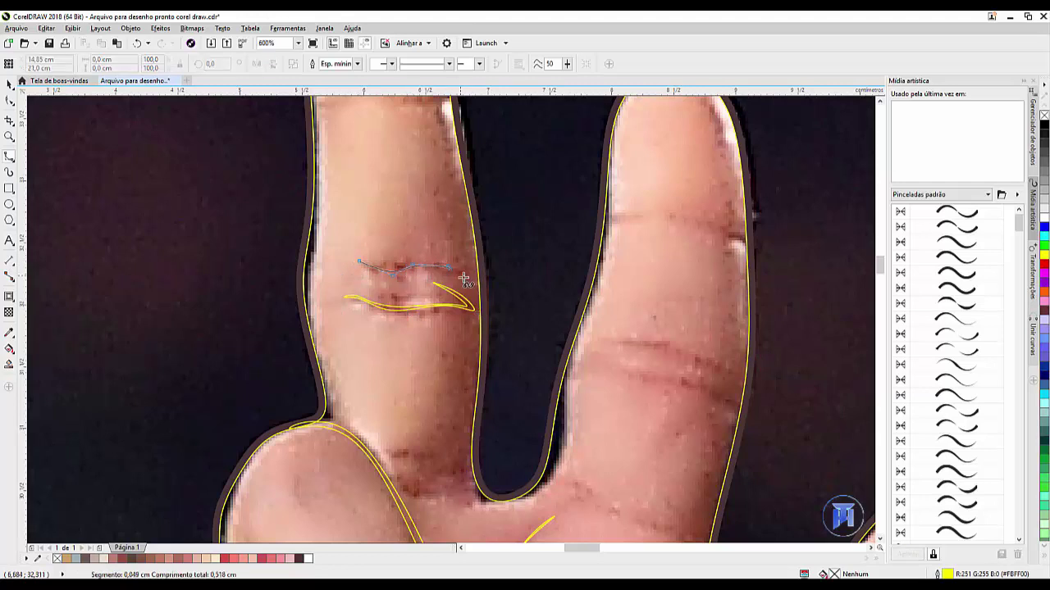
left_click(467, 280)
double_click(361, 263)
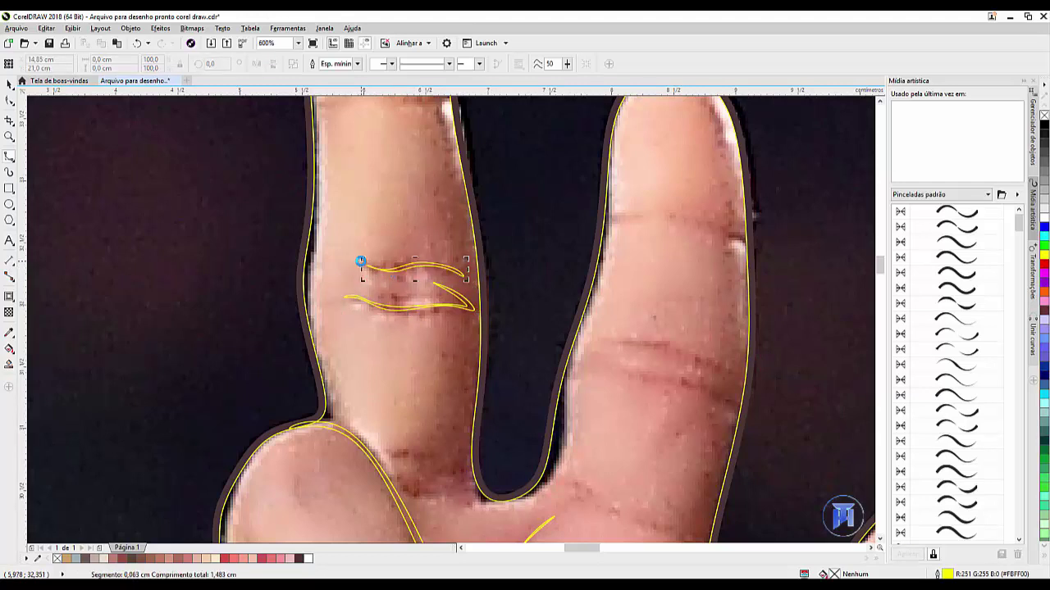
Add two short crease strokes at the finger's base
left_click(390, 452)
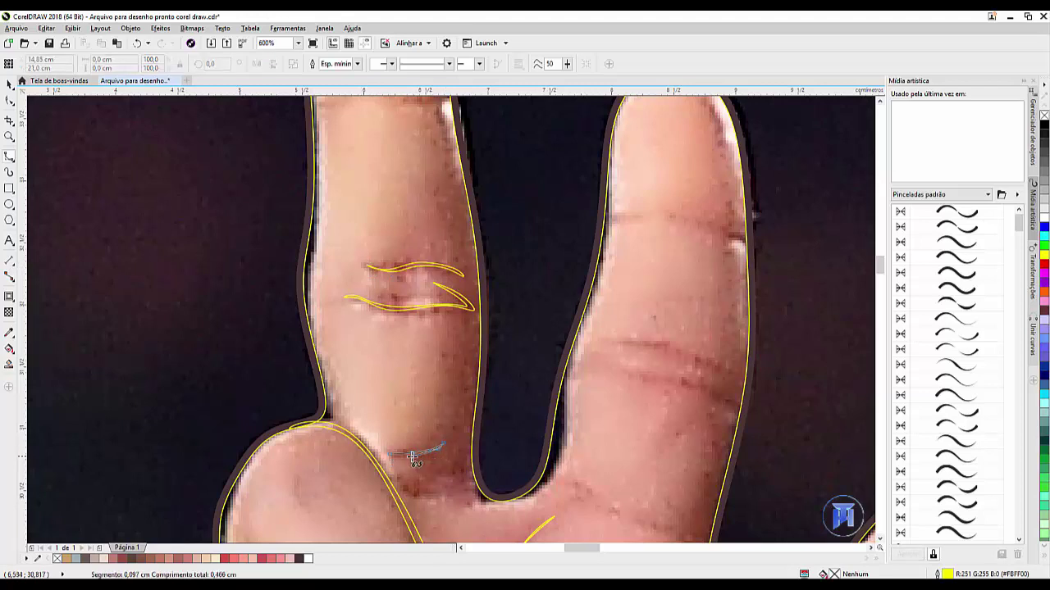
double_click(395, 455)
left_click(400, 478)
left_click(417, 490)
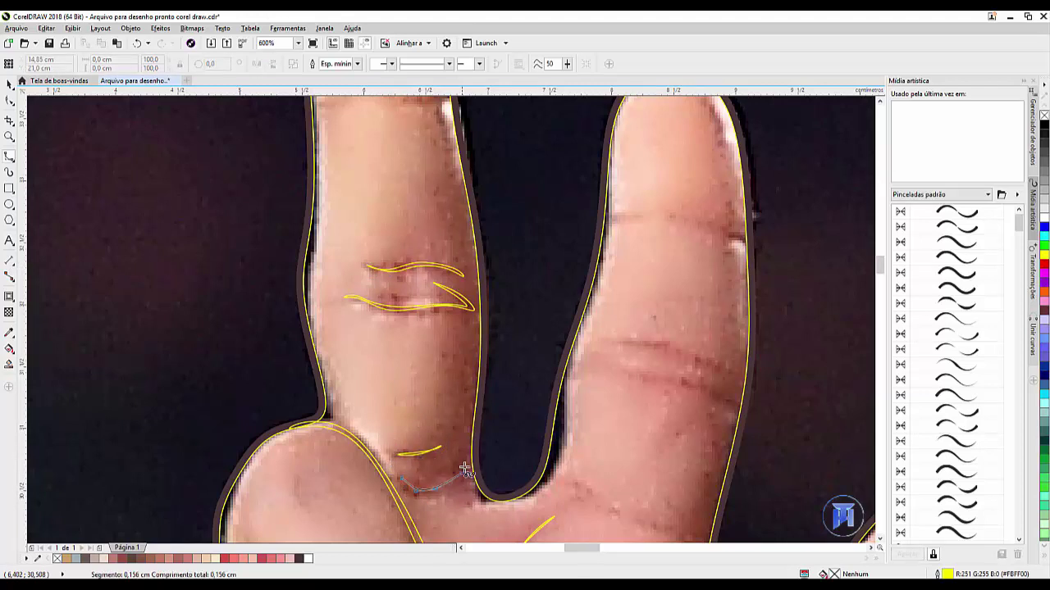
left_click(445, 483)
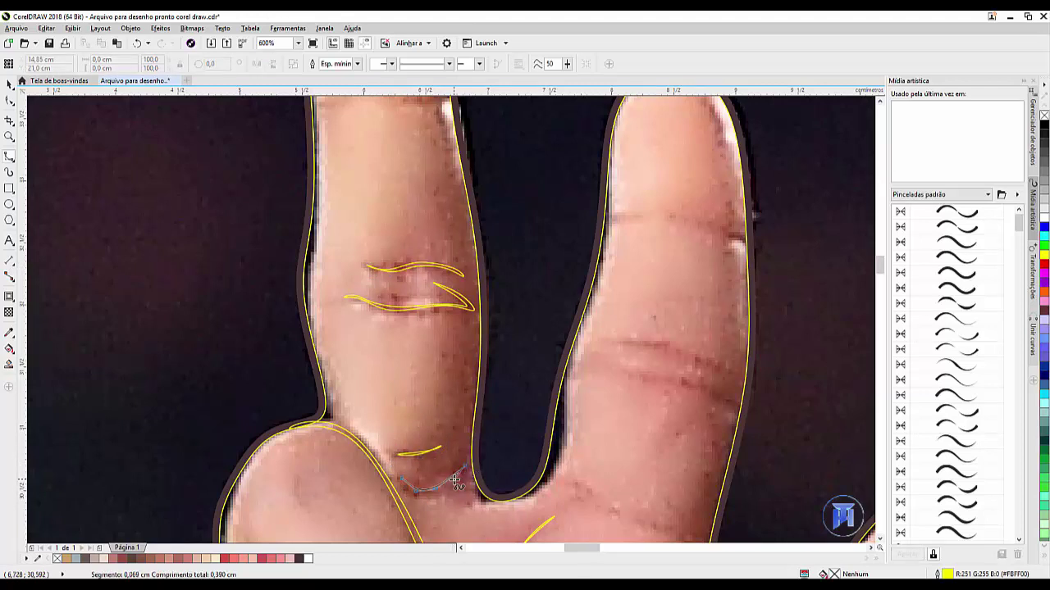
double_click(402, 485)
Draw three crease strokes on the middle finger: one at the upper joint, two lower down
left_click(613, 218)
left_click(648, 216)
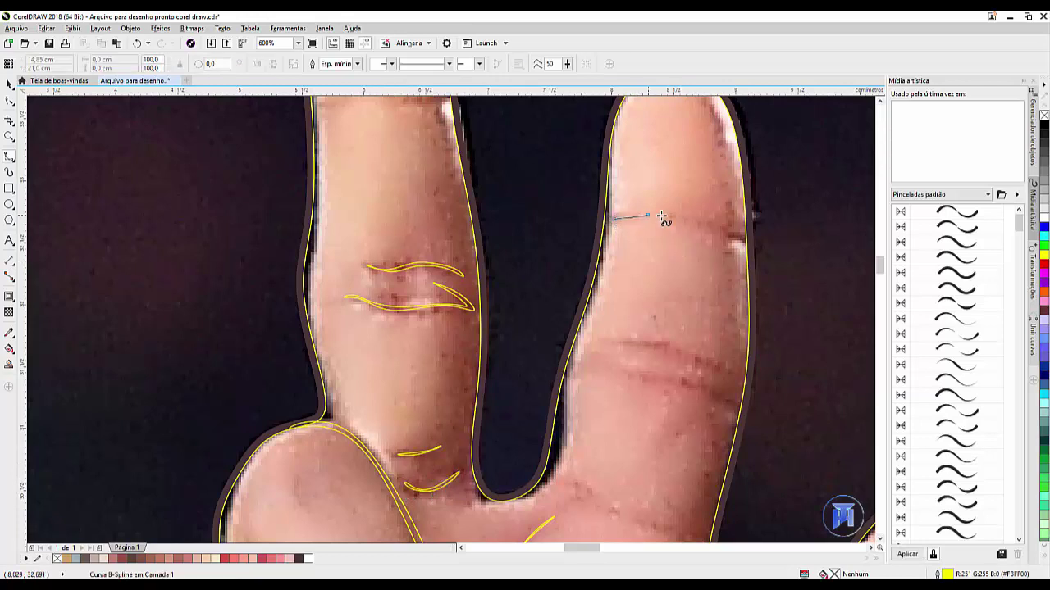
left_click(689, 218)
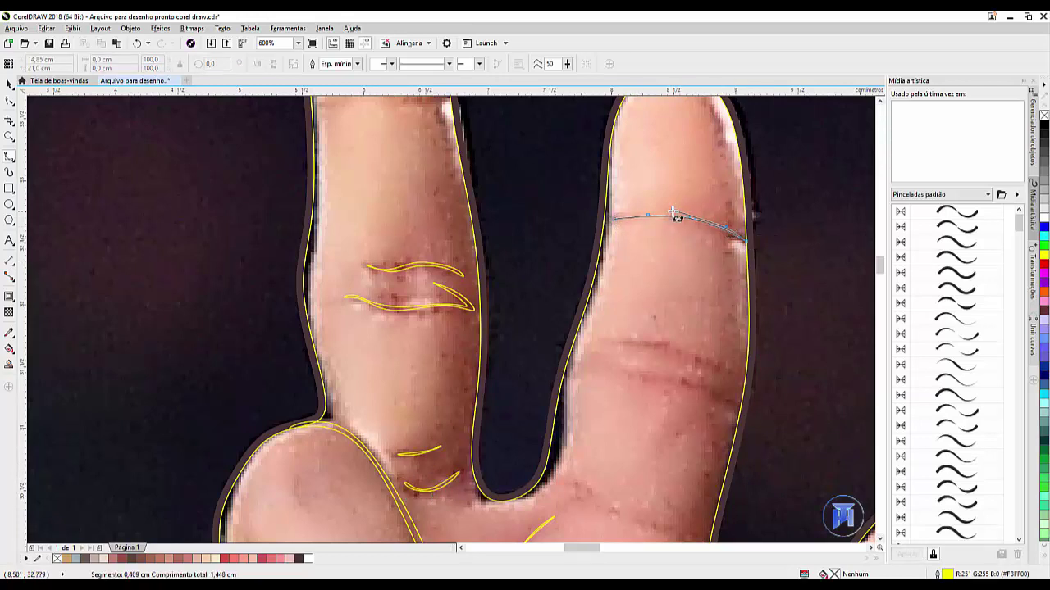
double_click(616, 218)
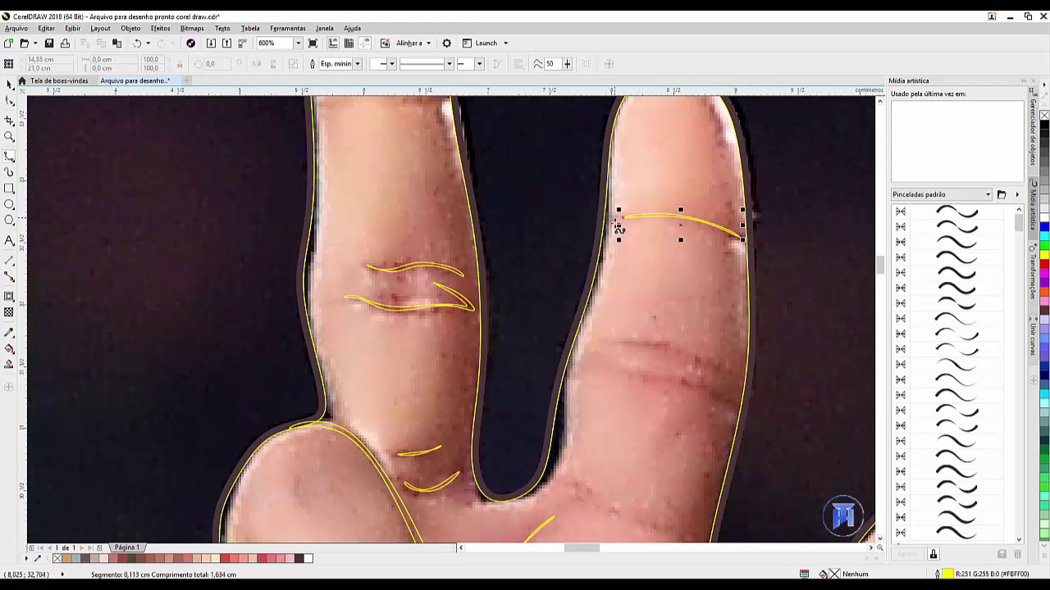
left_click(611, 344)
left_click(660, 339)
left_click(738, 384)
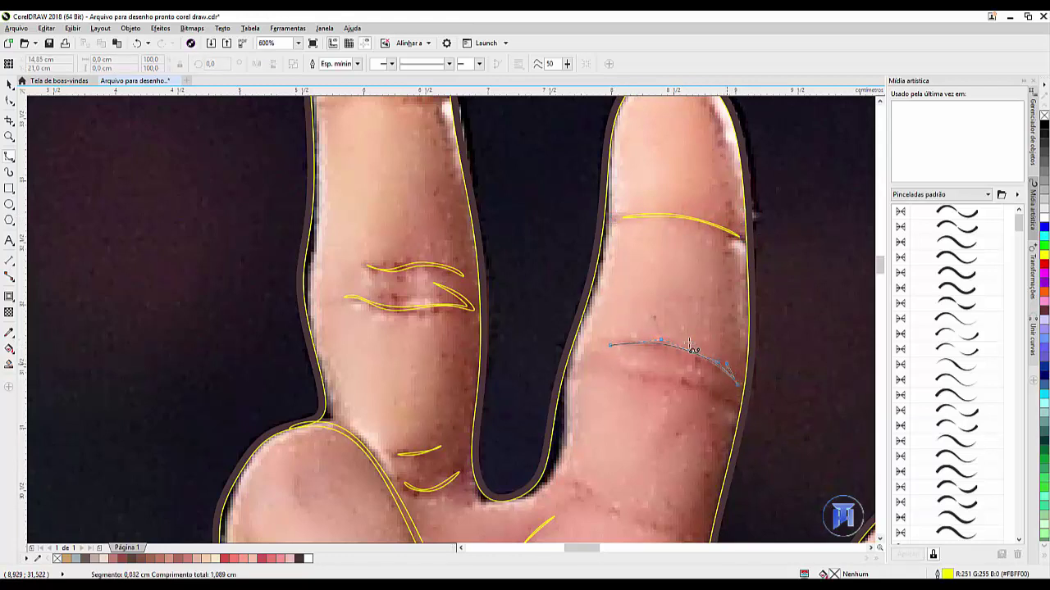
double_click(615, 348)
left_click(590, 368)
left_click(699, 385)
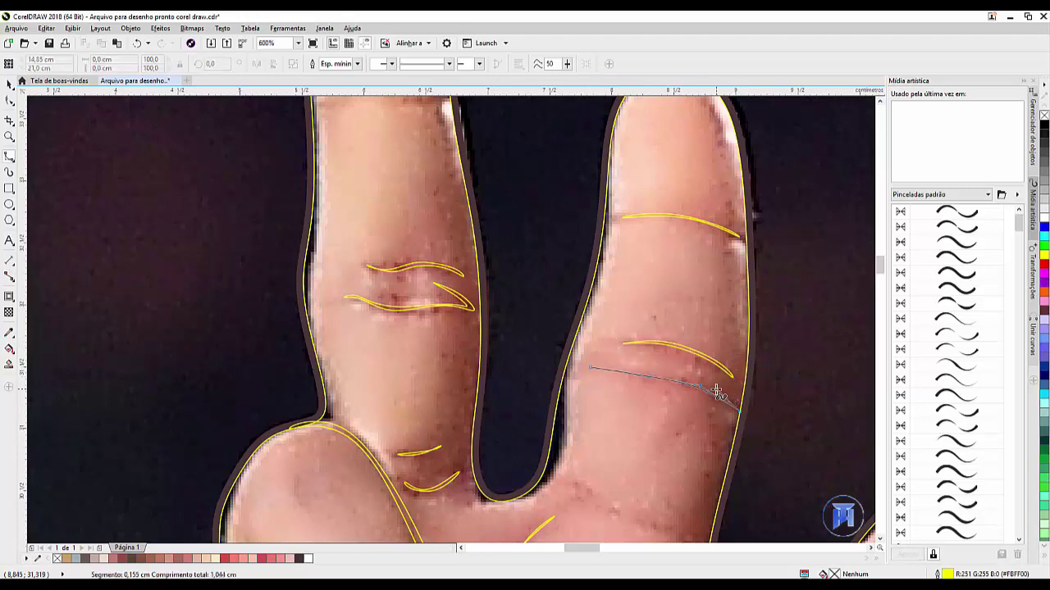
double_click(732, 367)
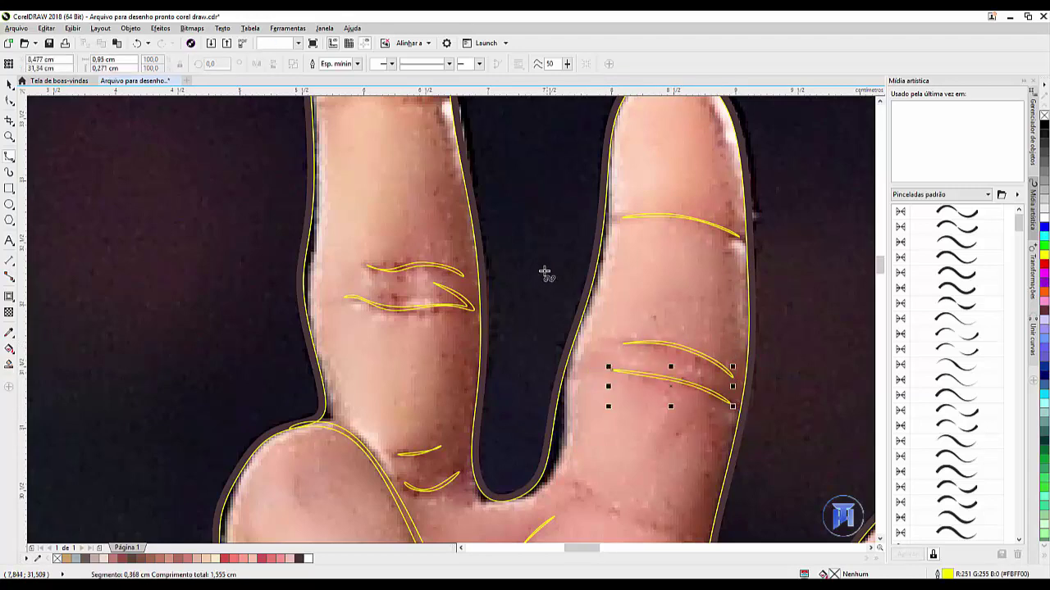
scroll(543, 274, "down", 2)
scroll(550, 297, "down", 4)
scroll(537, 304, "up", 5)
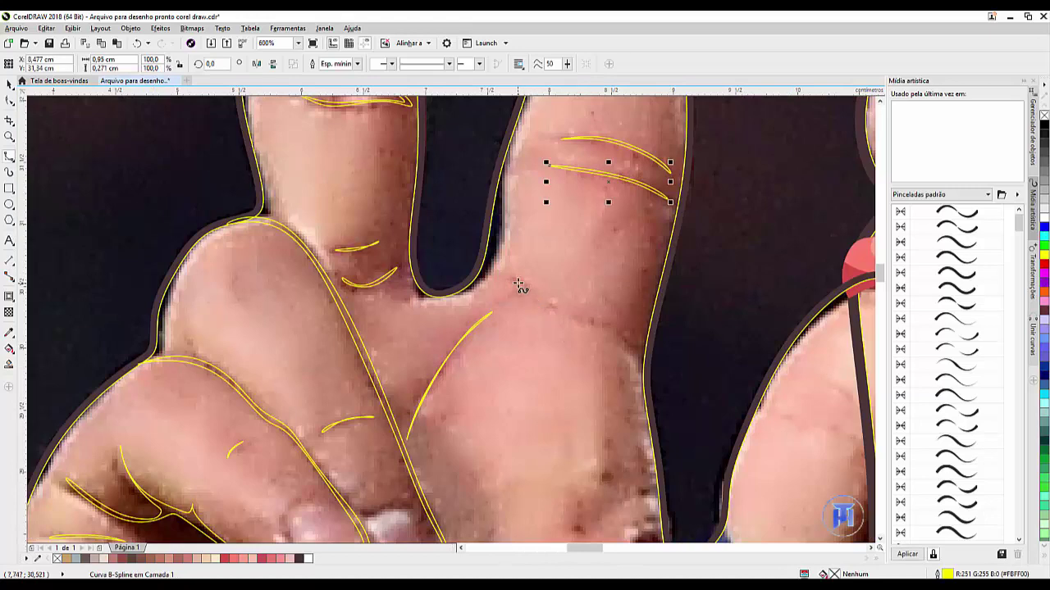
Draw a crease stroke below the fork of the raised fingers
left_click(515, 282)
left_click(553, 308)
left_click(602, 322)
left_click(632, 345)
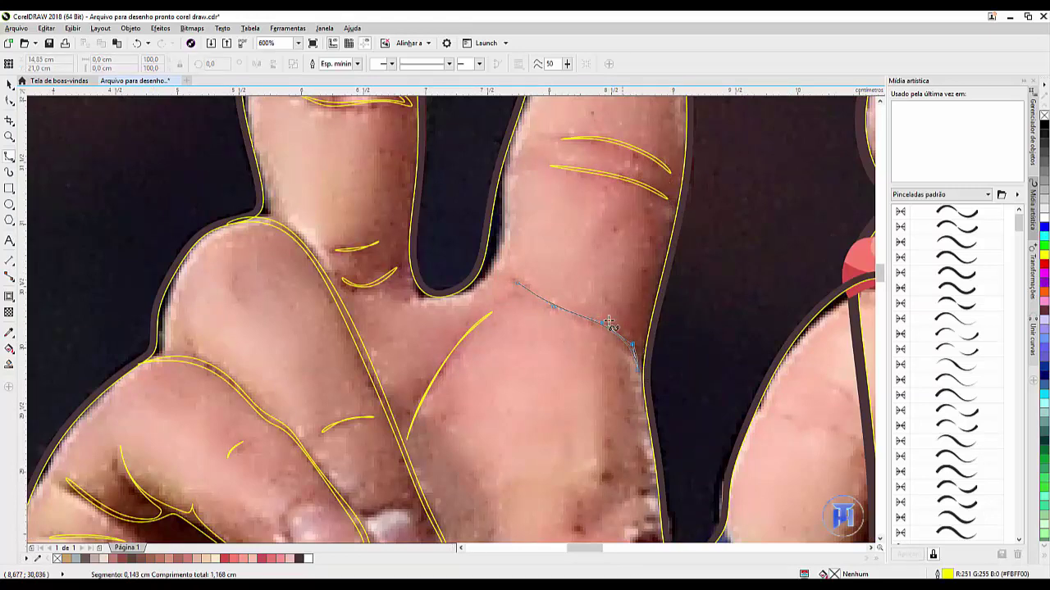
left_click(515, 281)
scroll(575, 239, "down", 3)
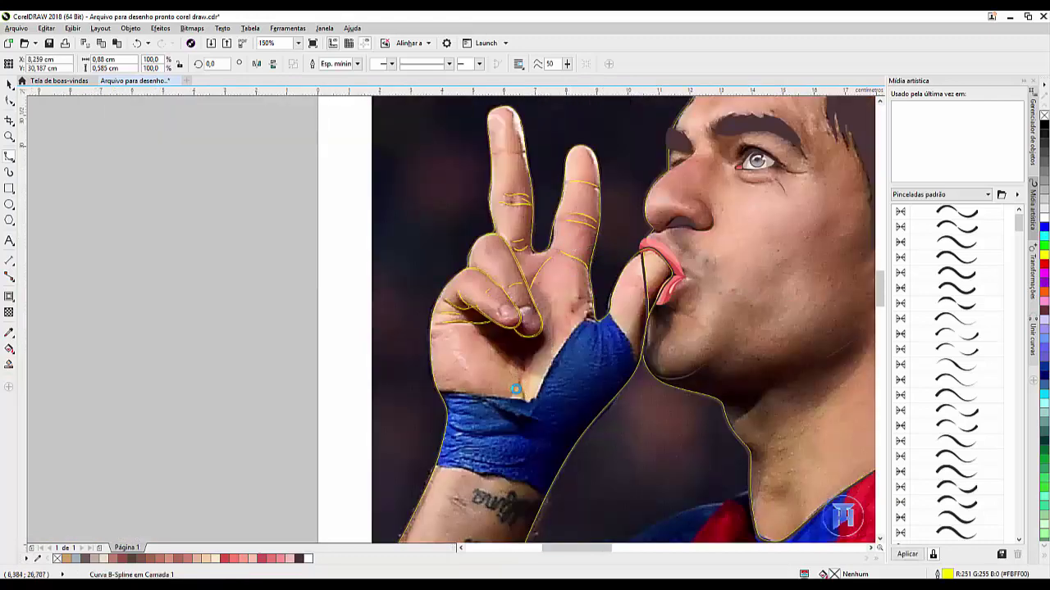
scroll(515, 388, "up", 3)
Draw a V-shaped crease along the skin fold ending at the blue tape's tip
left_click(533, 340)
left_click(538, 277)
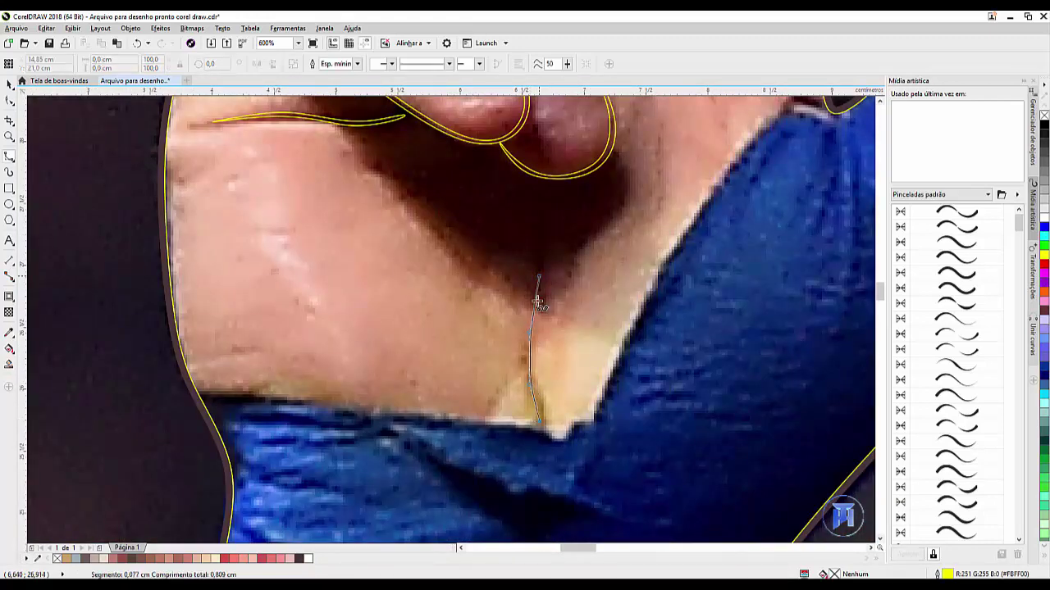
left_click(529, 340)
left_click(504, 396)
left_click(493, 410)
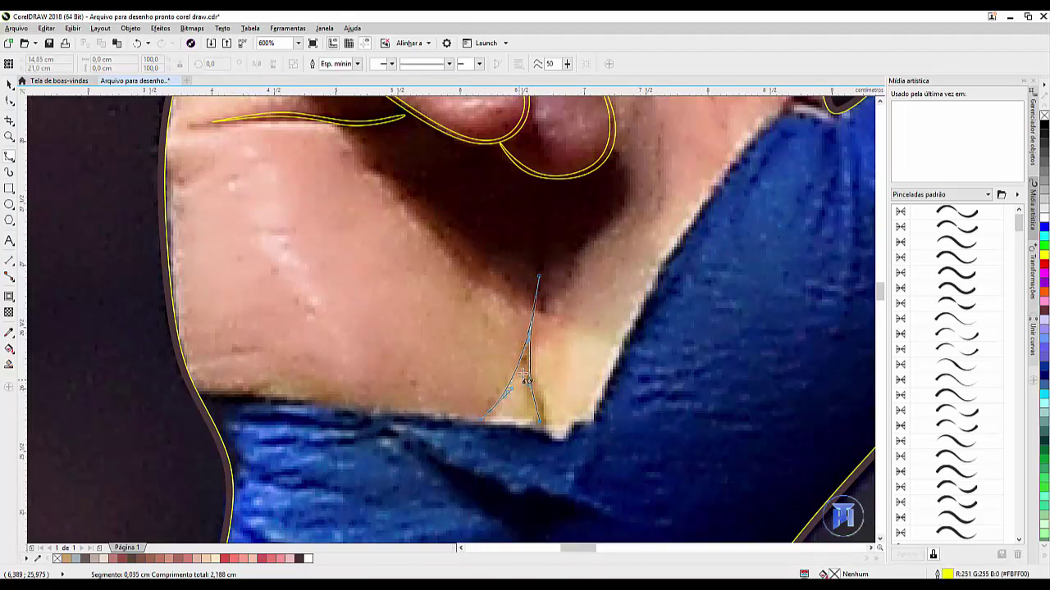
double_click(541, 426)
scroll(291, 255, "down", 5)
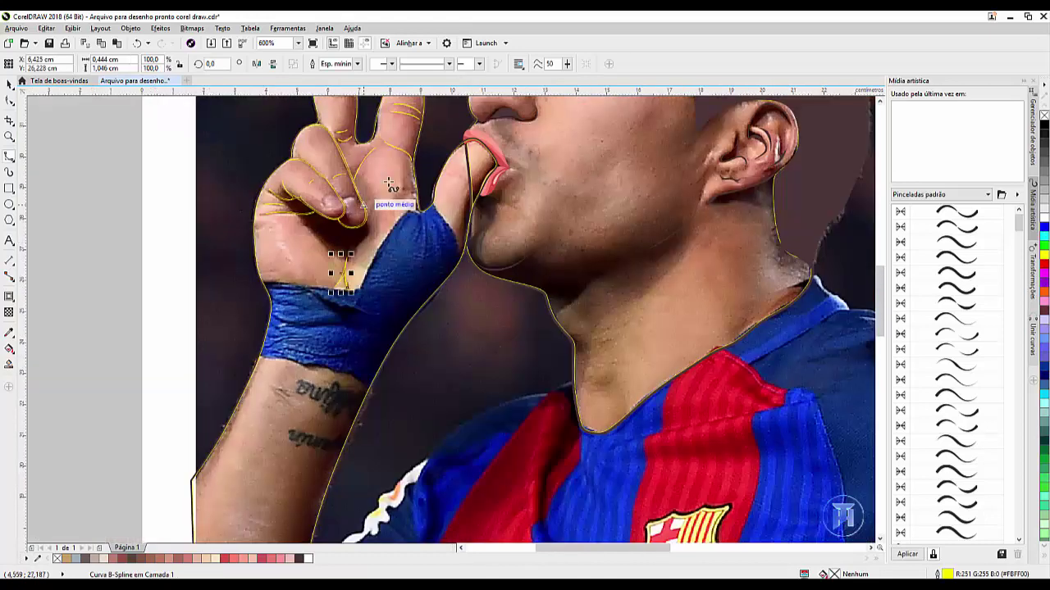
scroll(457, 138, "up", 6)
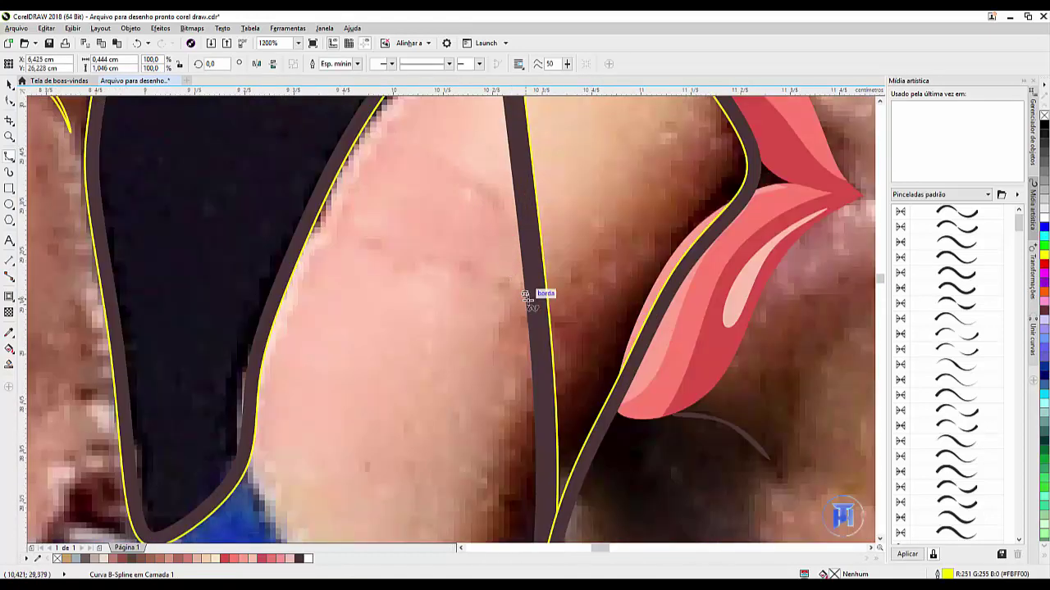
Draw two short curved B-Spline crease strokes across the finger pressed against the lips
left_click(525, 299)
left_click(463, 255)
left_click(310, 249)
left_click(381, 238)
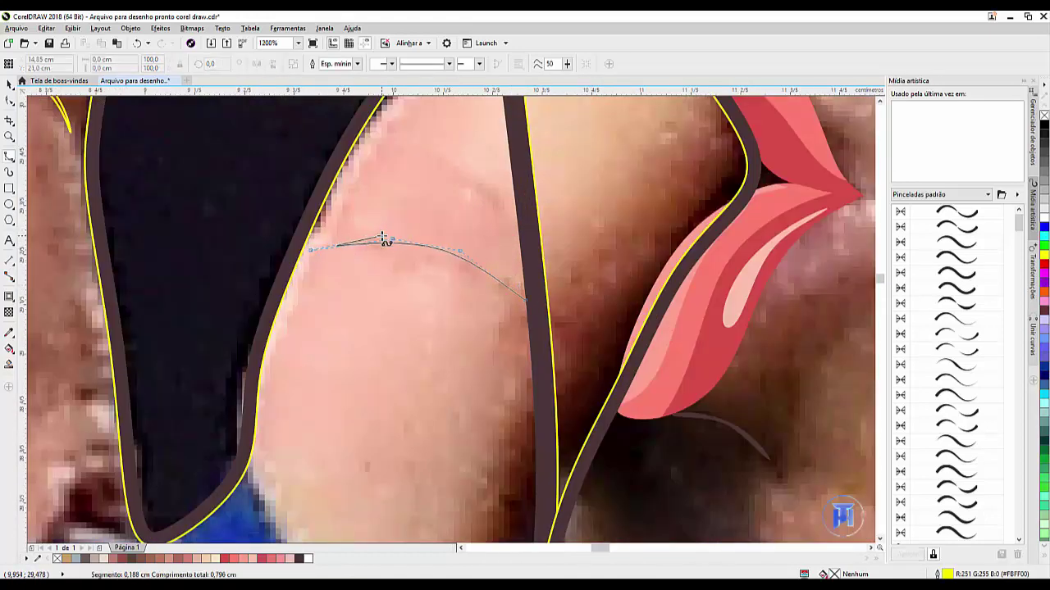
double_click(523, 296)
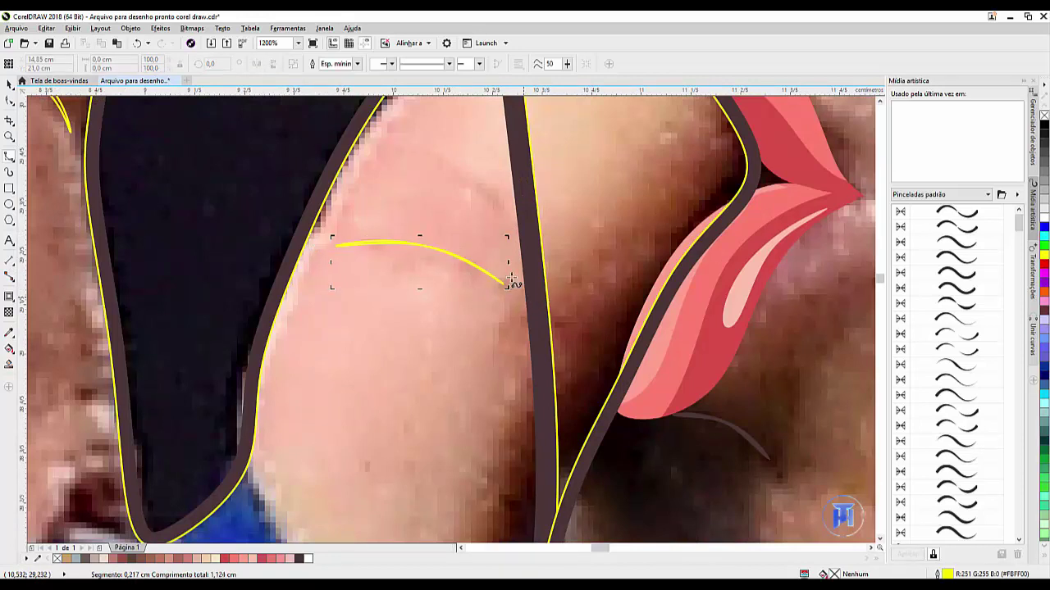
left_click(520, 239)
left_click(501, 201)
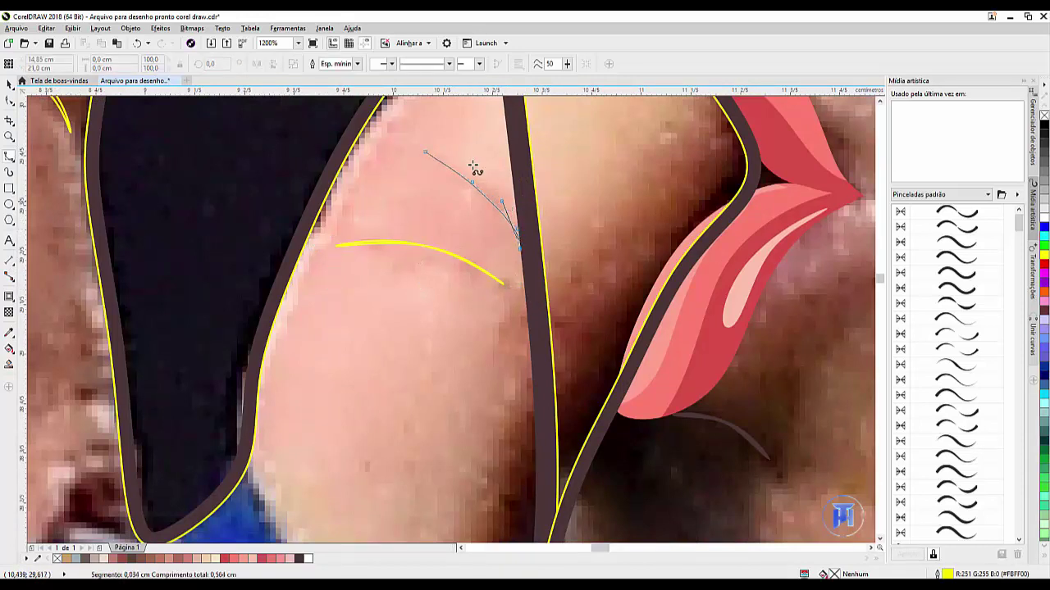
left_click(472, 181)
double_click(424, 148)
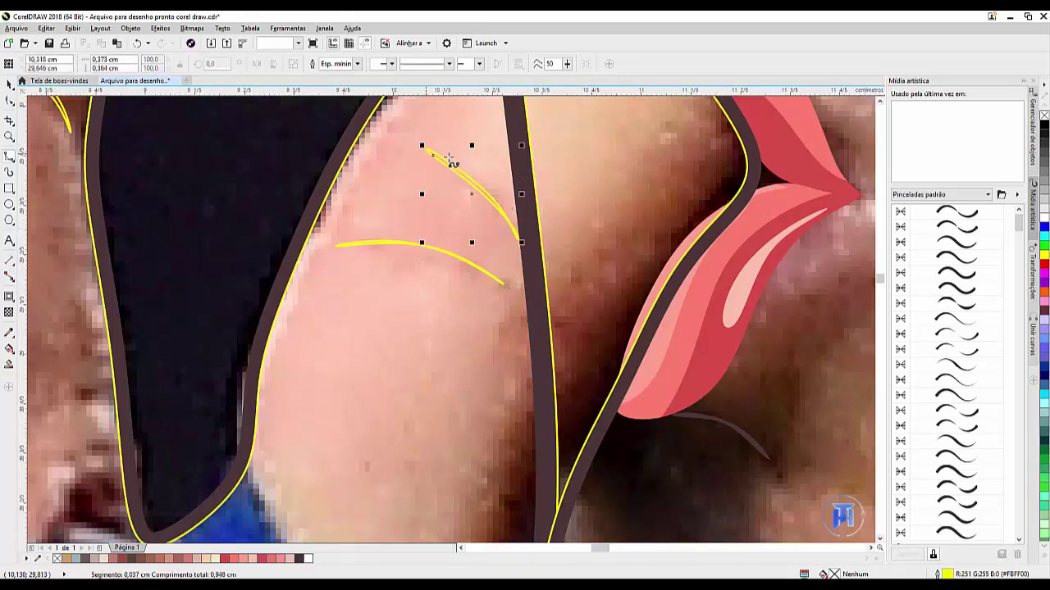
scroll(484, 216, "down", 2)
scroll(483, 216, "down", 2)
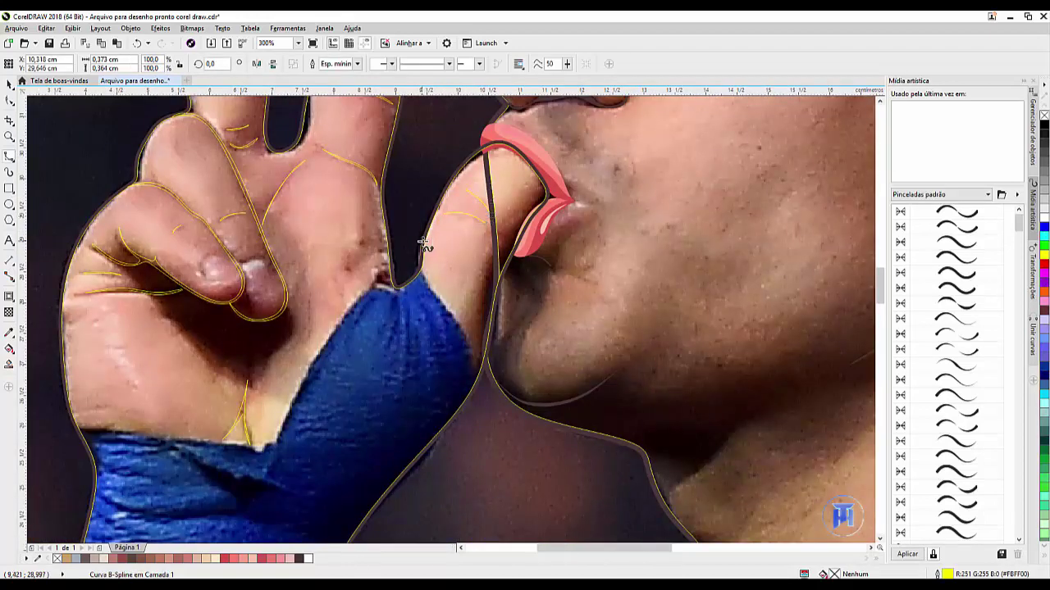
Trace the blue wrist wrap's lower edge with B-Spline nodes to where it meets the arm
scroll(427, 246, "down", 2)
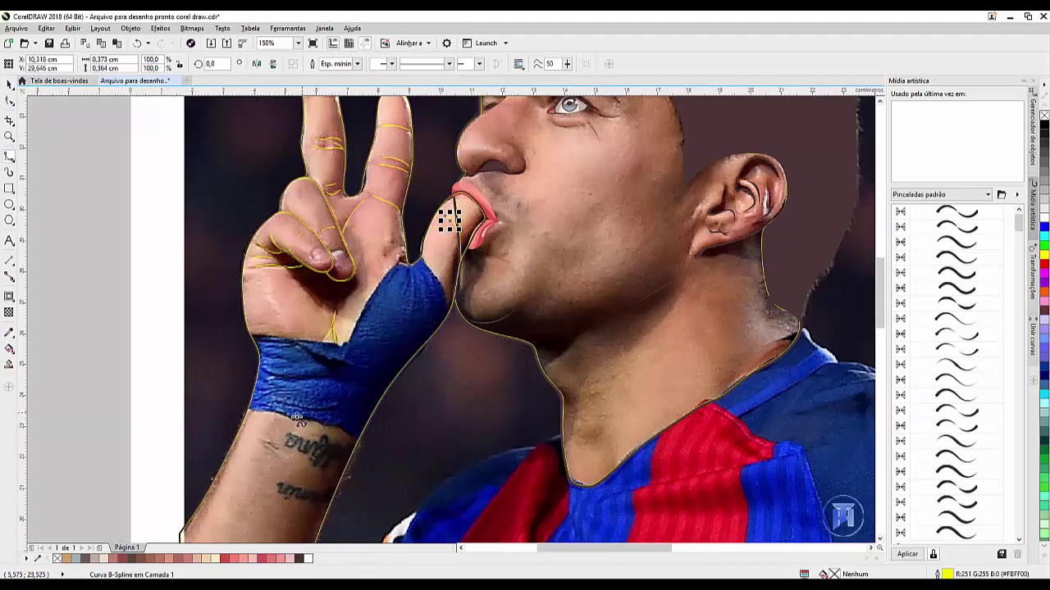
scroll(261, 420, "up", 2)
left_click(202, 402)
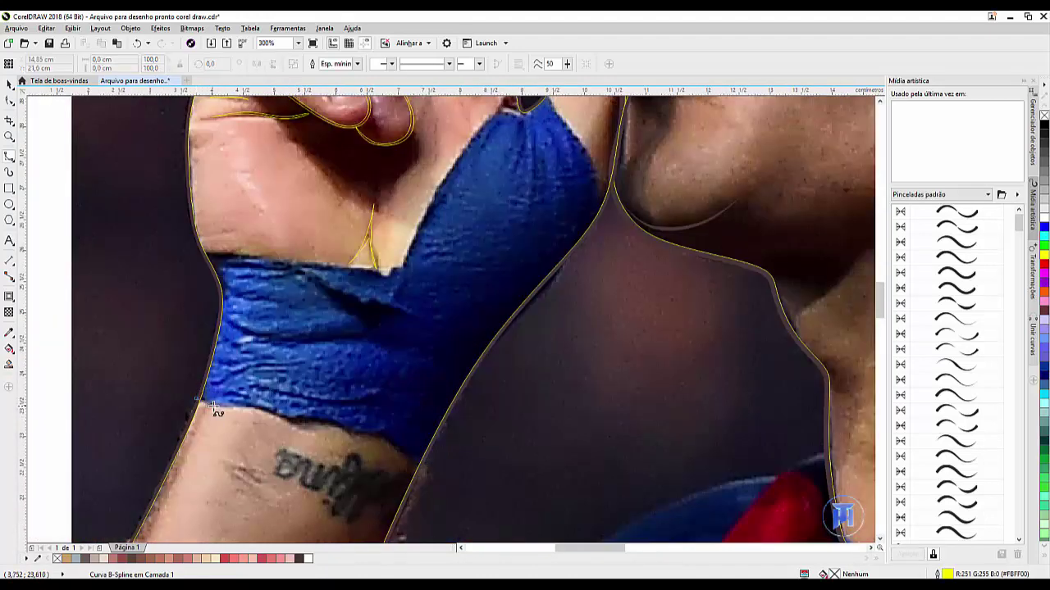
left_click(244, 405)
left_click(296, 424)
left_click(325, 421)
left_click(356, 432)
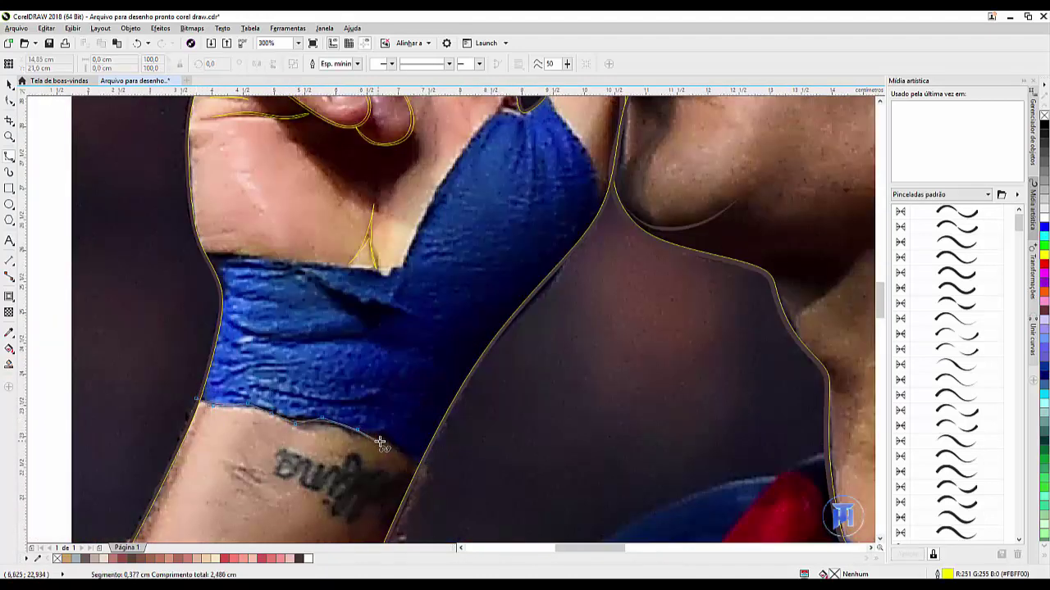
left_click(401, 443)
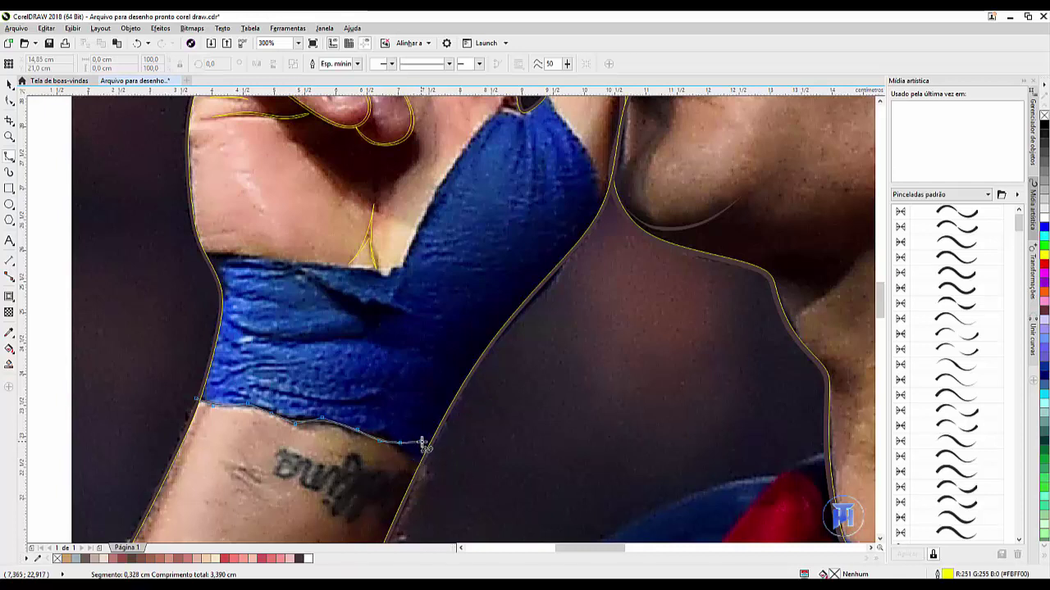
left_click(416, 457)
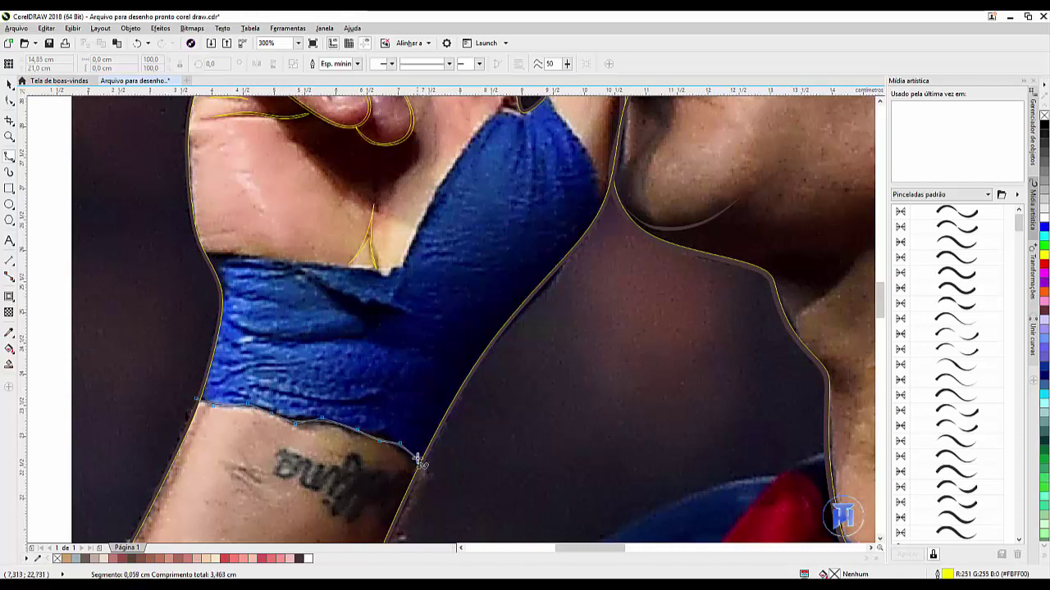
left_click(443, 416)
Continue the outline up the arm edge, over the wrap's top and down its left side, closing it
left_click(489, 346)
left_click(531, 291)
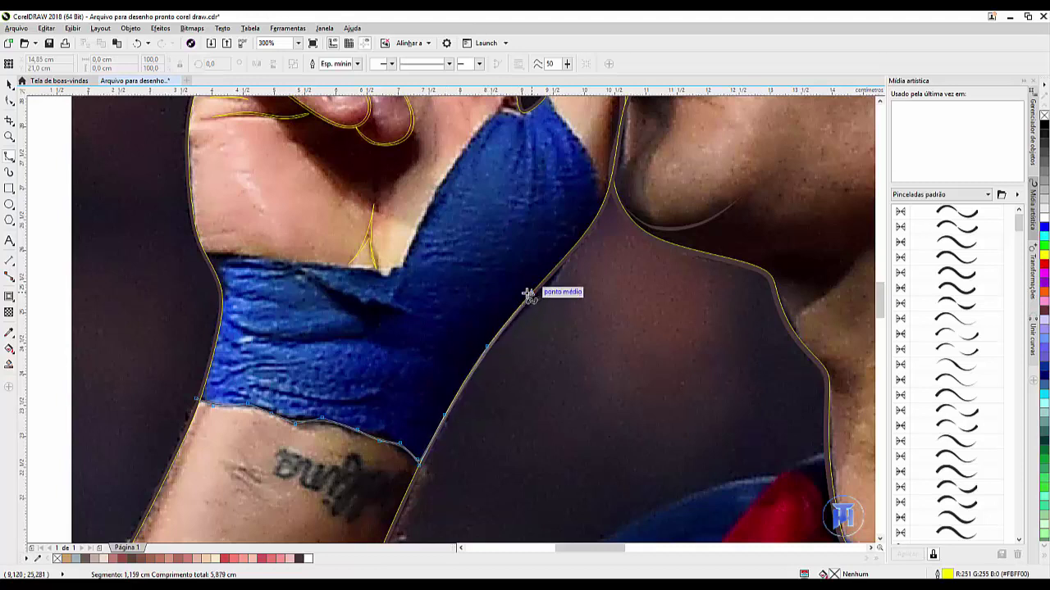
left_click(566, 250)
left_click(595, 219)
left_click(603, 203)
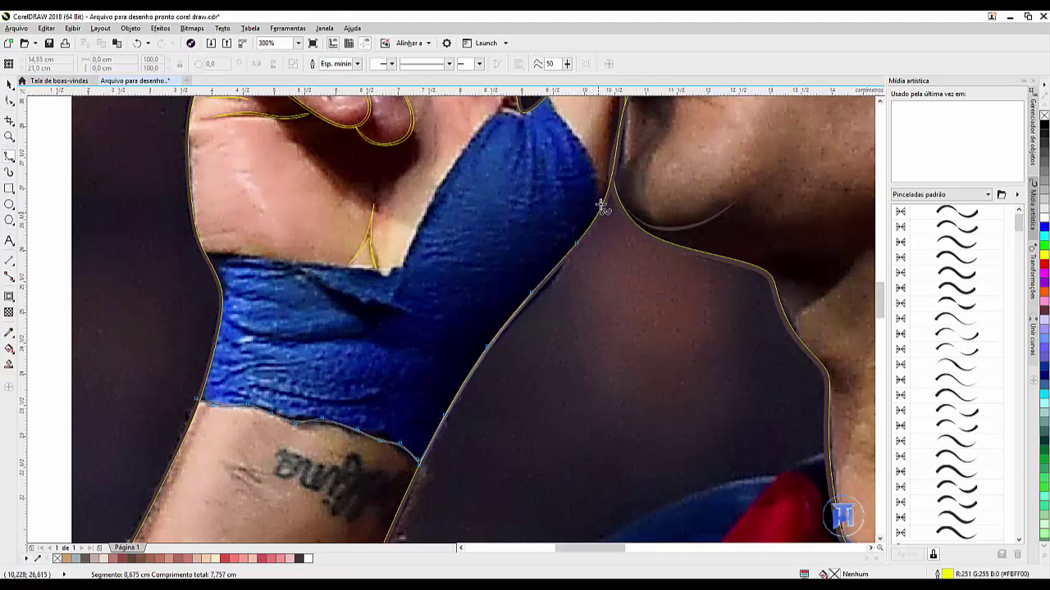
left_click(592, 154)
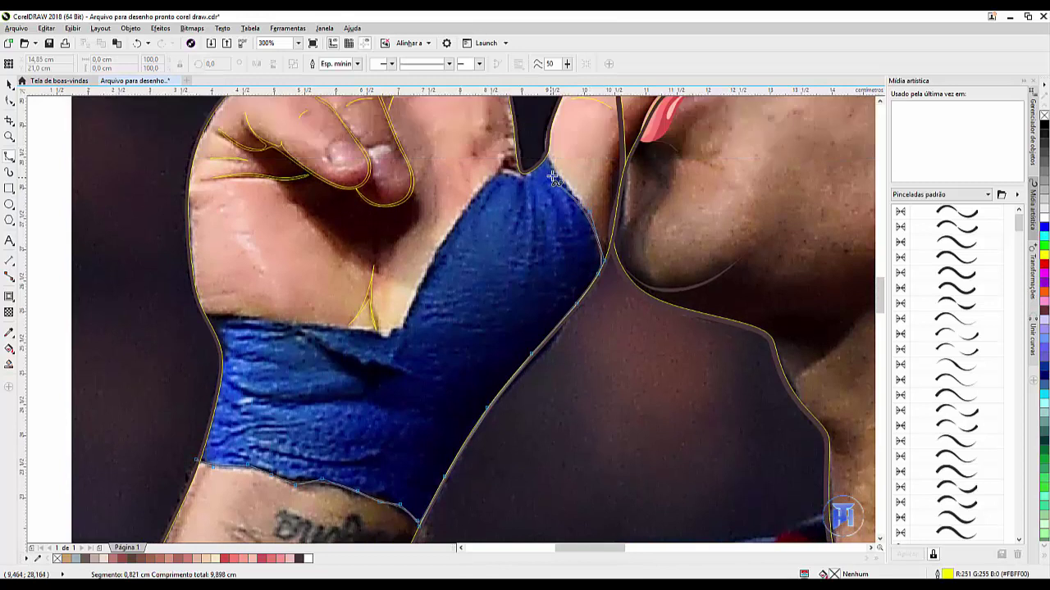
left_click(547, 154)
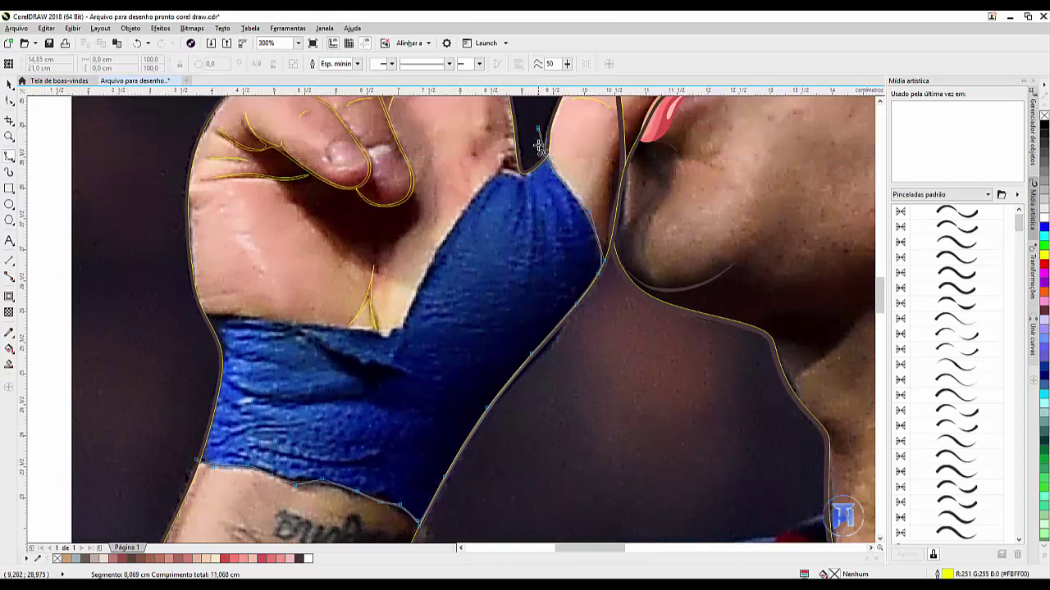
left_click(518, 171)
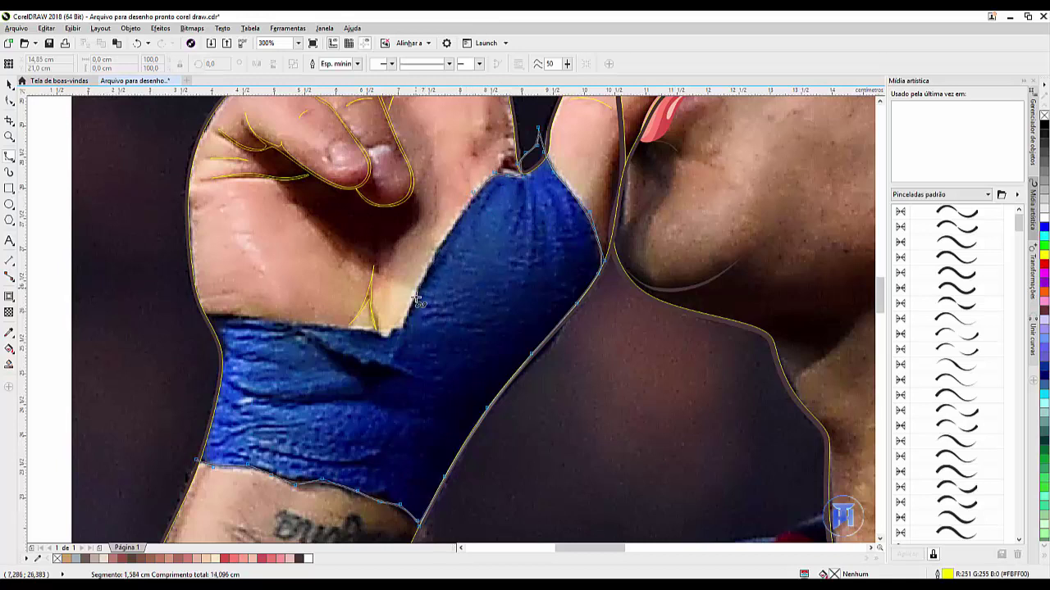
left_click(386, 332)
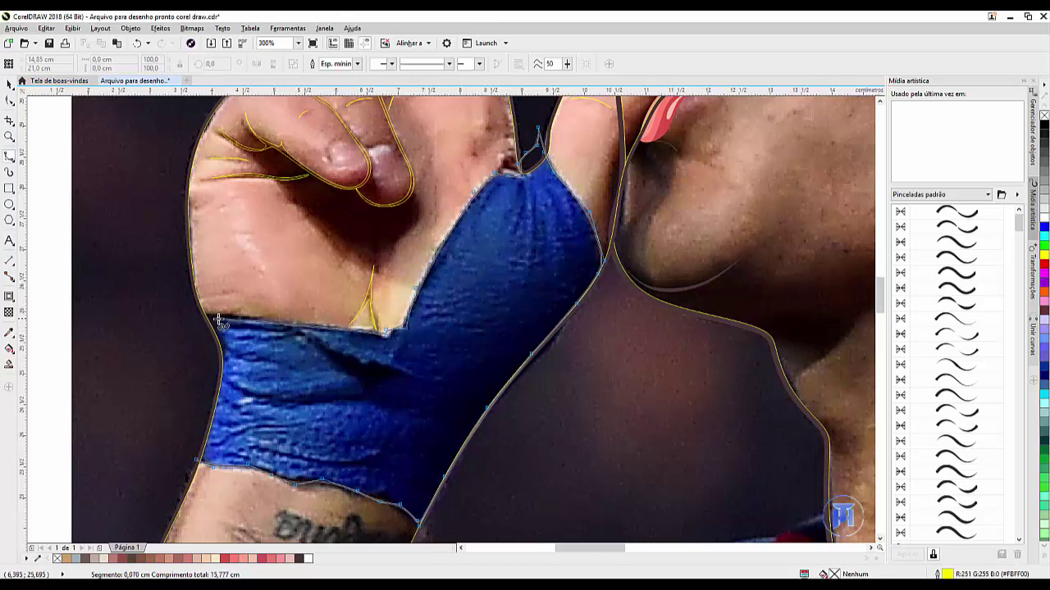
left_click(147, 309)
mouse_move(148, 309)
left_mouse_down()
mouse_move(140, 415)
mouse_move(188, 468)
mouse_move(195, 461)
left_mouse_up()
left_click(195, 461)
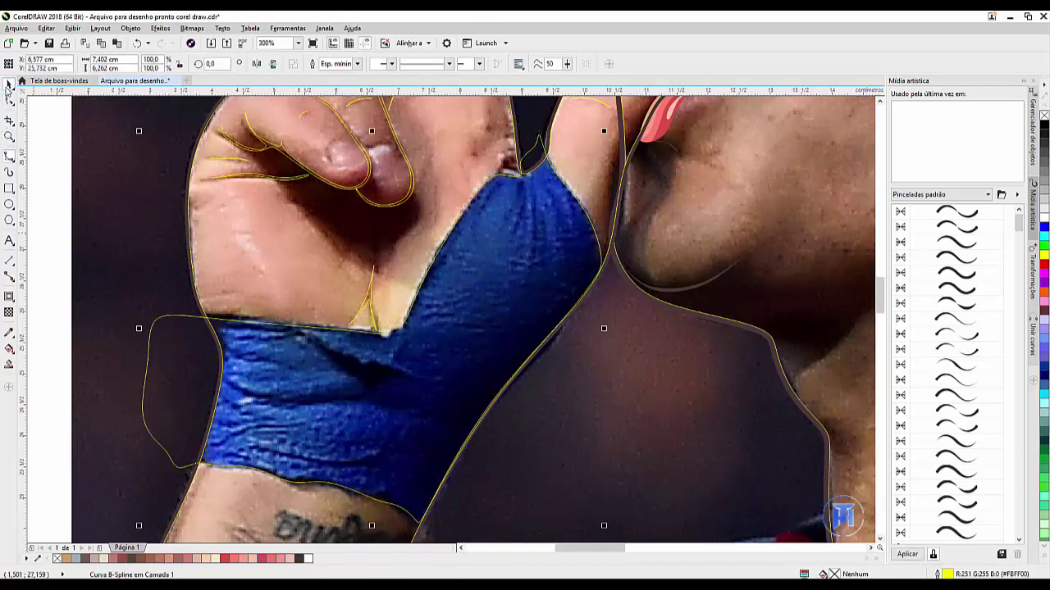
Intersect the wrap outline with the photo and delete the original rough outline
left_click(281, 278, "shift")
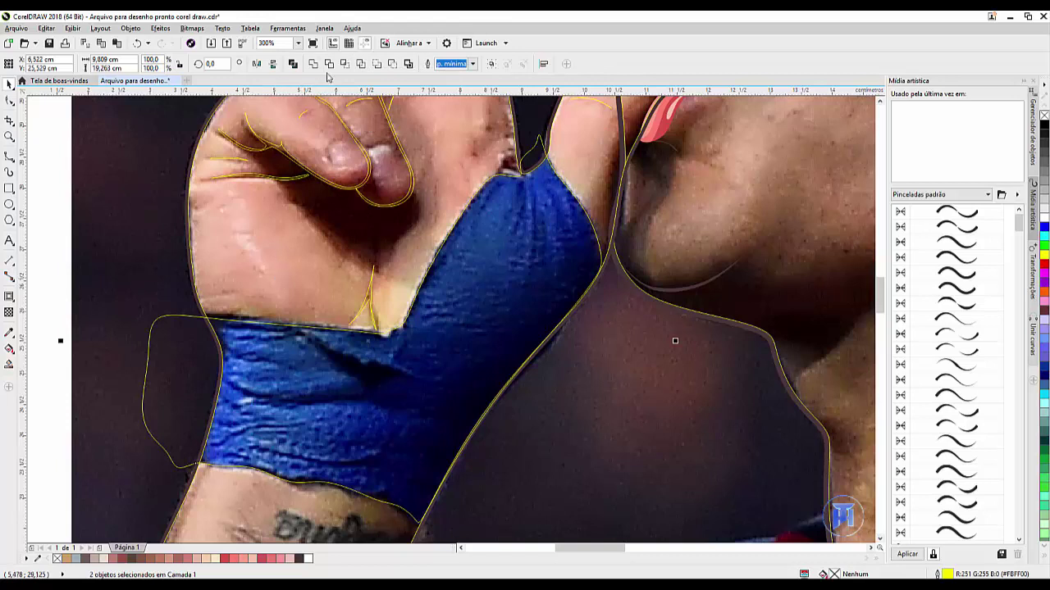
left_click(344, 64)
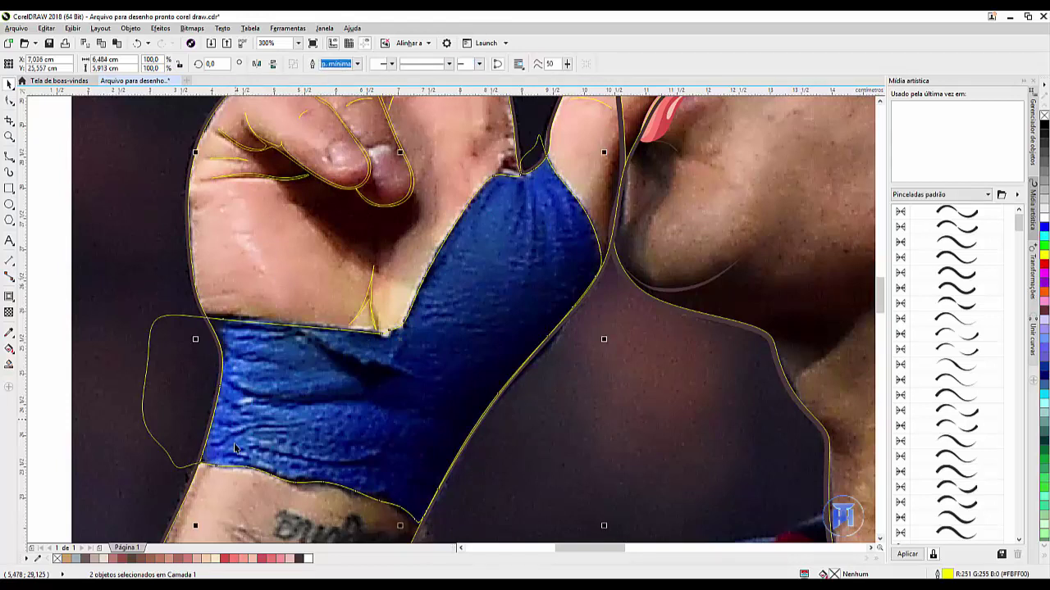
left_click(48, 240)
left_click_drag(175, 321, 410, 358)
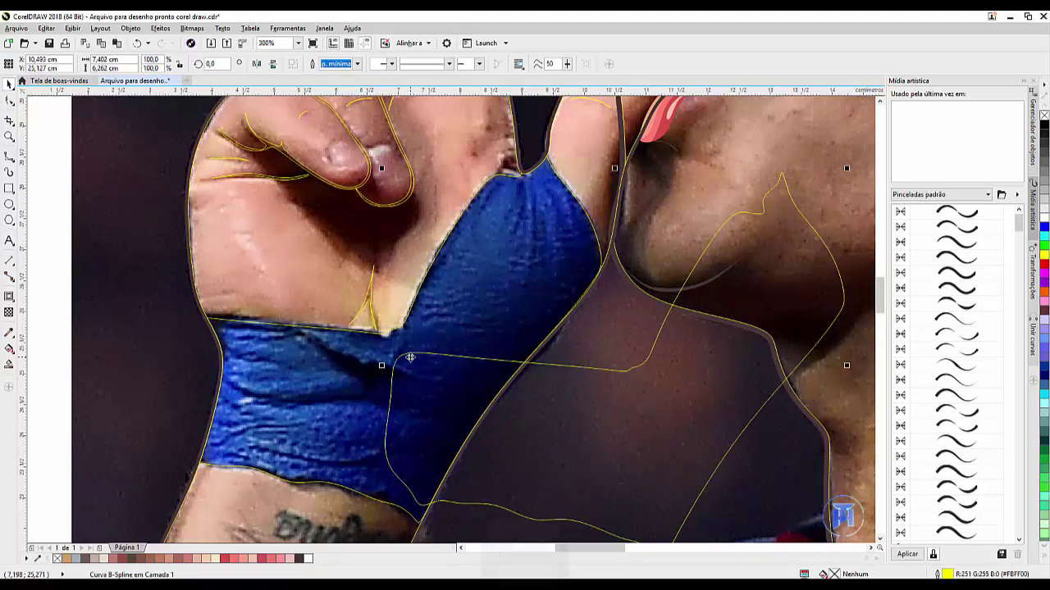
key("Delete")
Give the new wrist-wrap shape a thin 0,054 cm outside contour
left_click(365, 415)
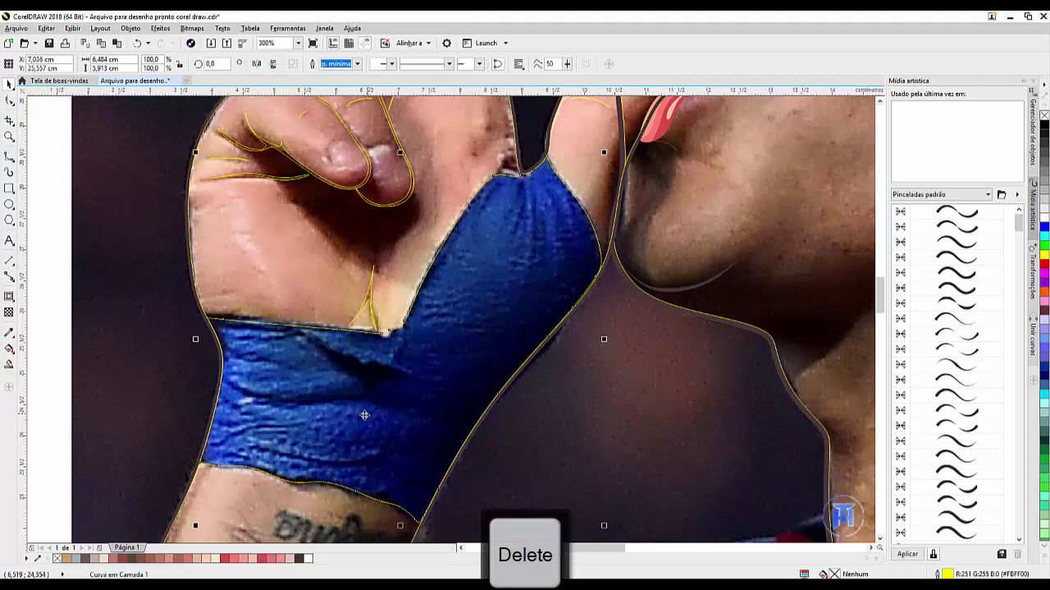
left_click(10, 297)
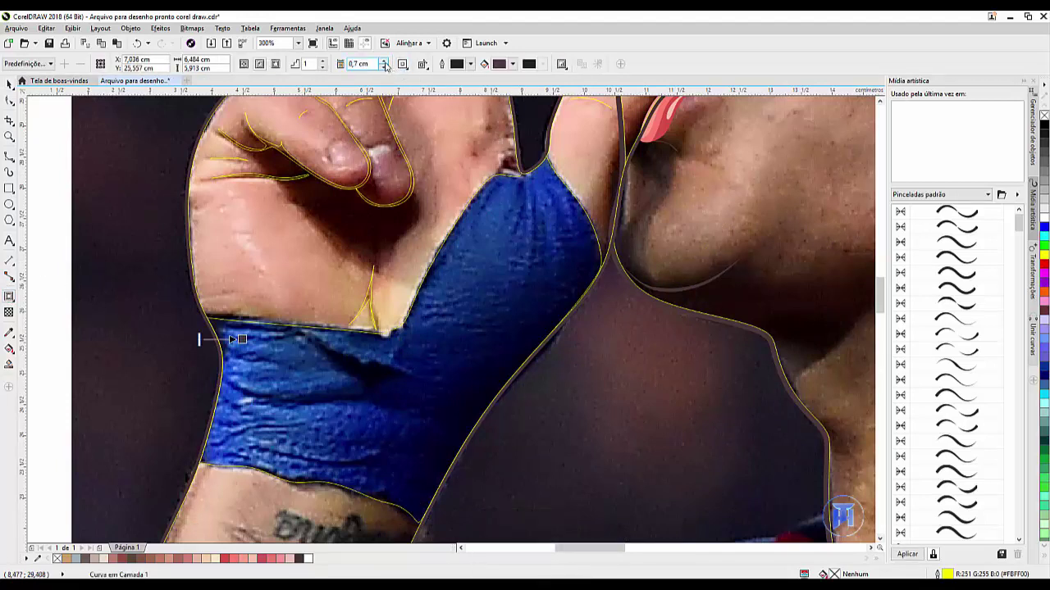
key("Return")
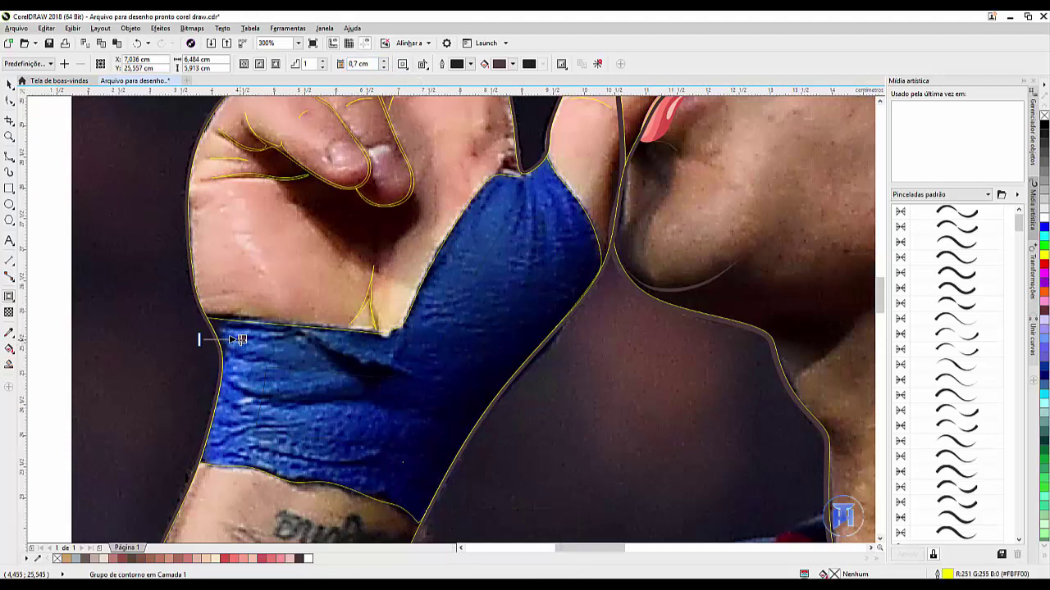
left_click_drag(239, 340, 195, 338)
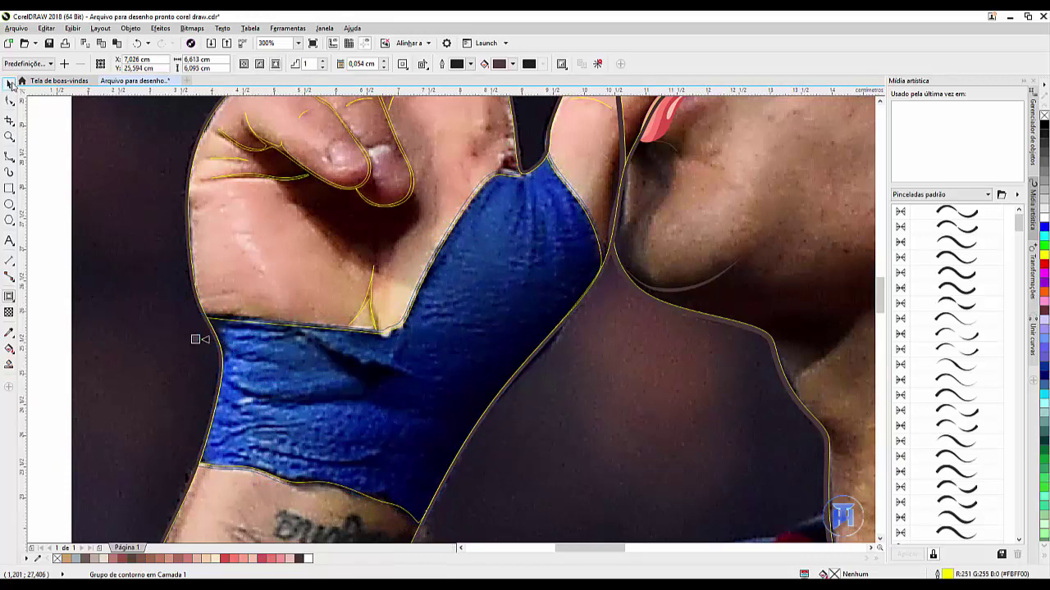
key("space")
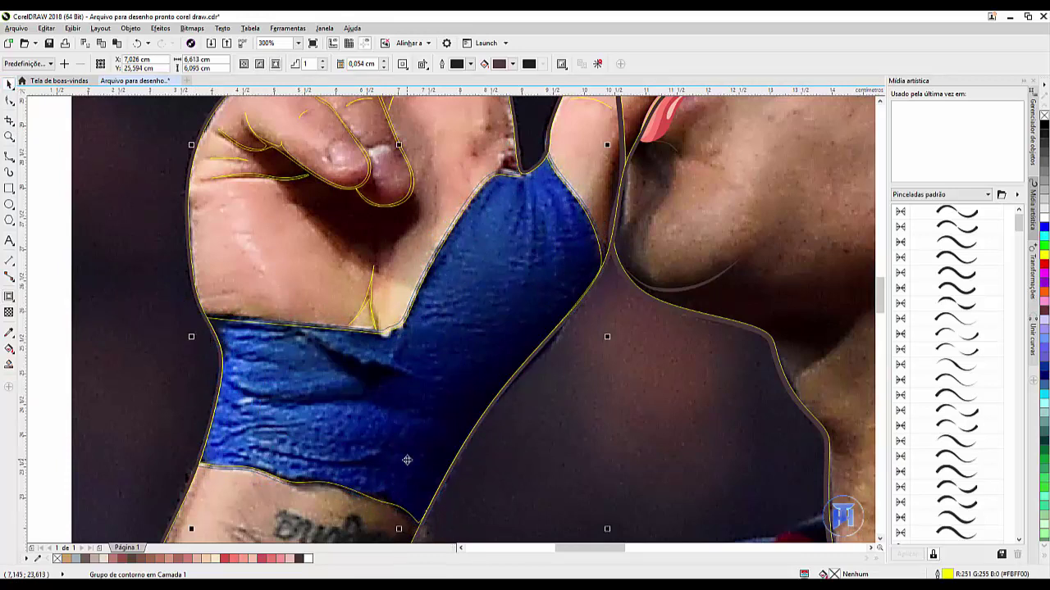
Break the contour apart and make the black glove edge curve dark brown with no outline
key("ctrl+k")
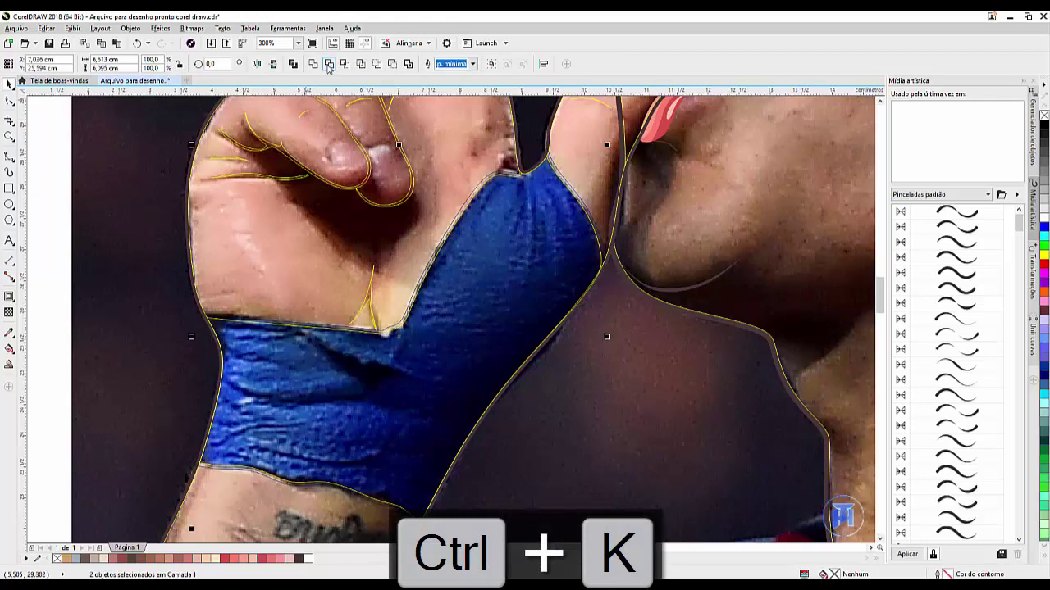
left_click(41, 265)
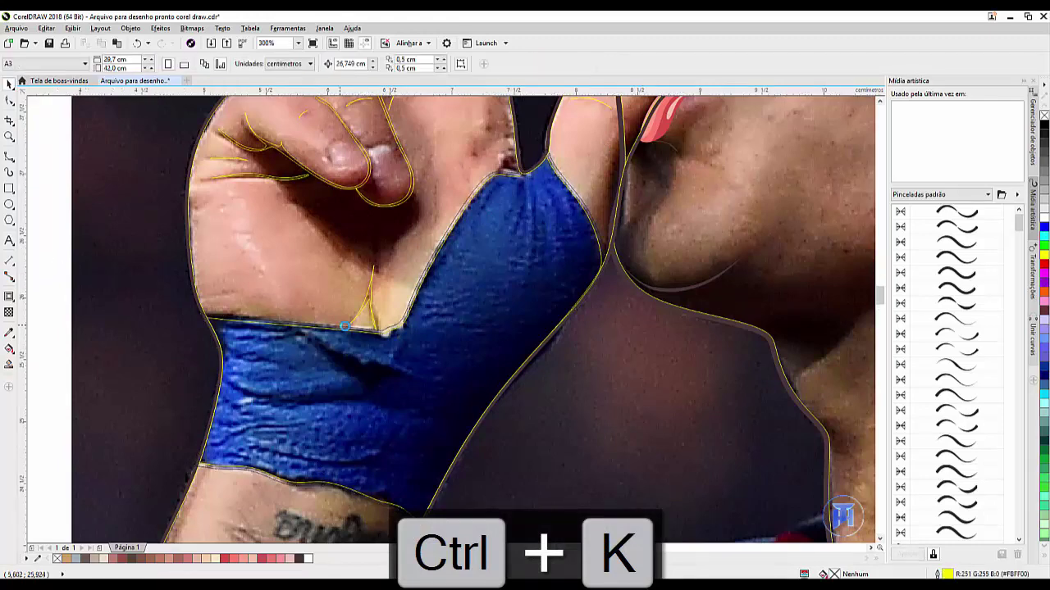
scroll(351, 325, "up", 4)
left_click(370, 335)
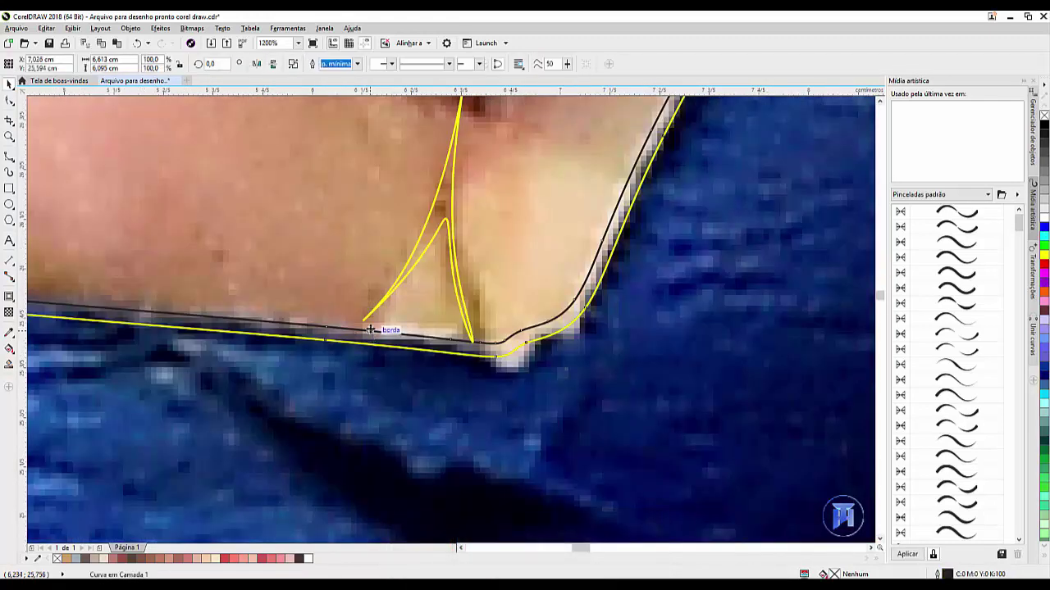
left_click(300, 559)
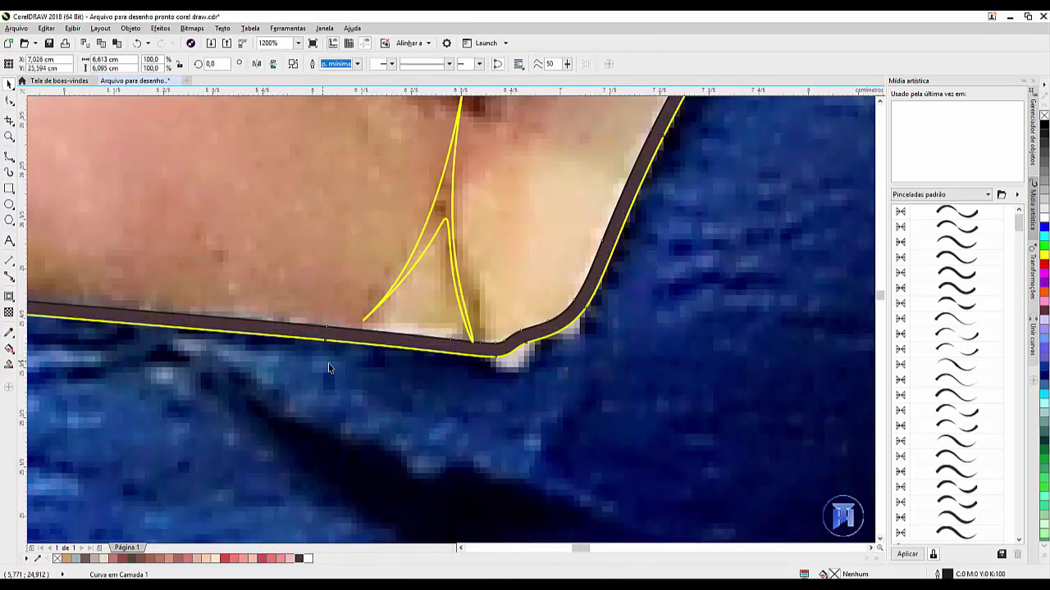
scroll(328, 363, "down", 4)
right_click(57, 559)
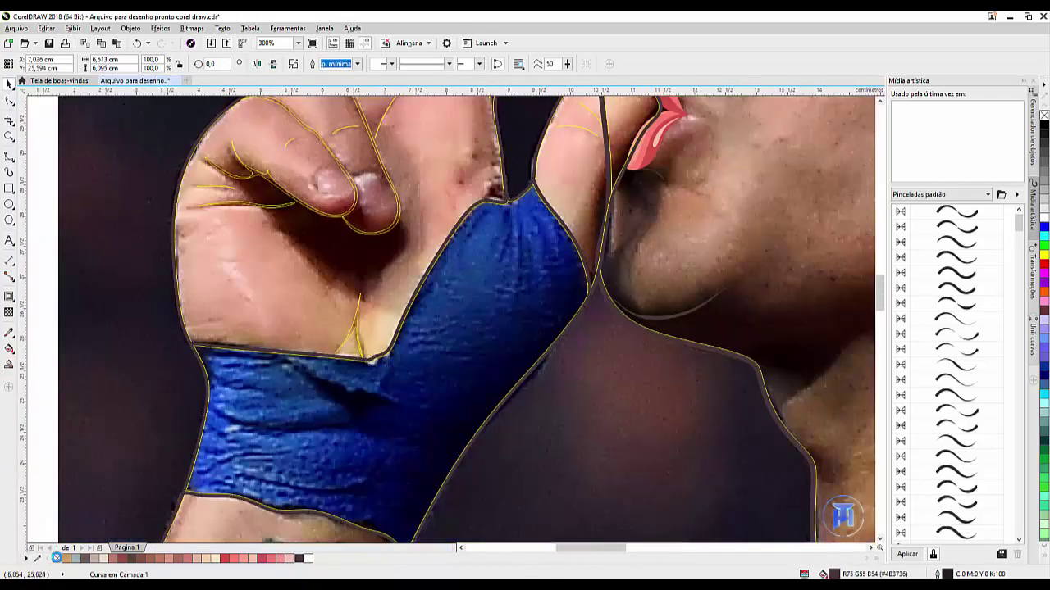
left_click(7, 157)
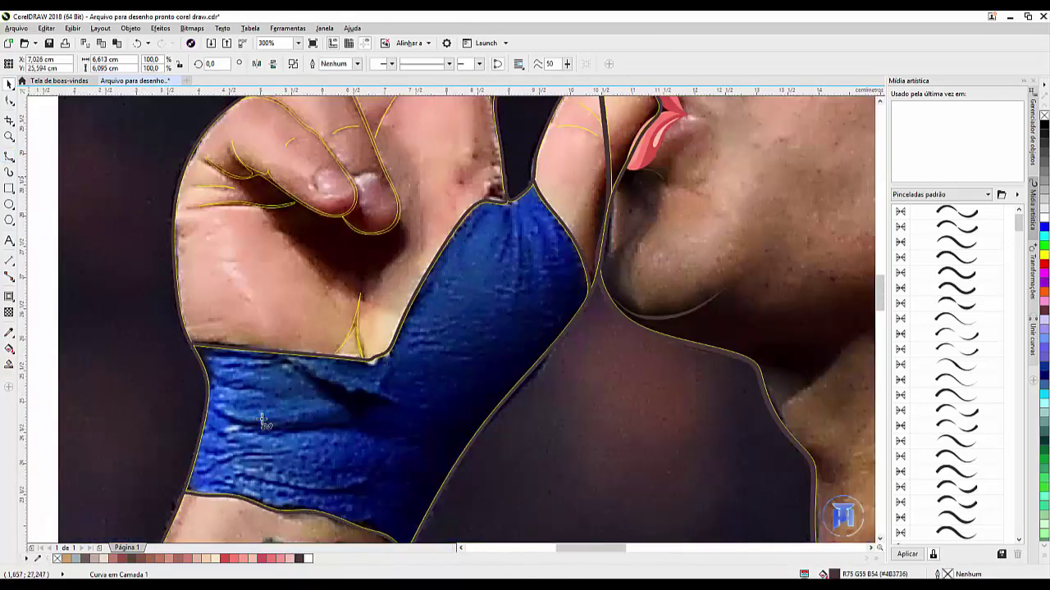
Draw a closed B-Spline crease curve running across the blue wristband
left_click(218, 407)
left_click(360, 420)
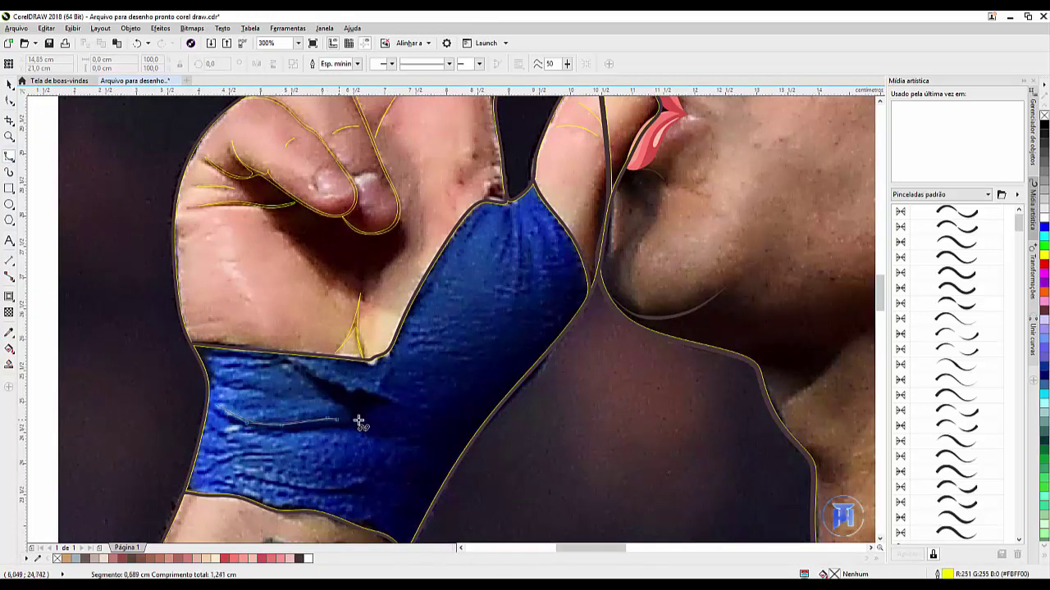
left_click_drag(393, 441, 455, 425)
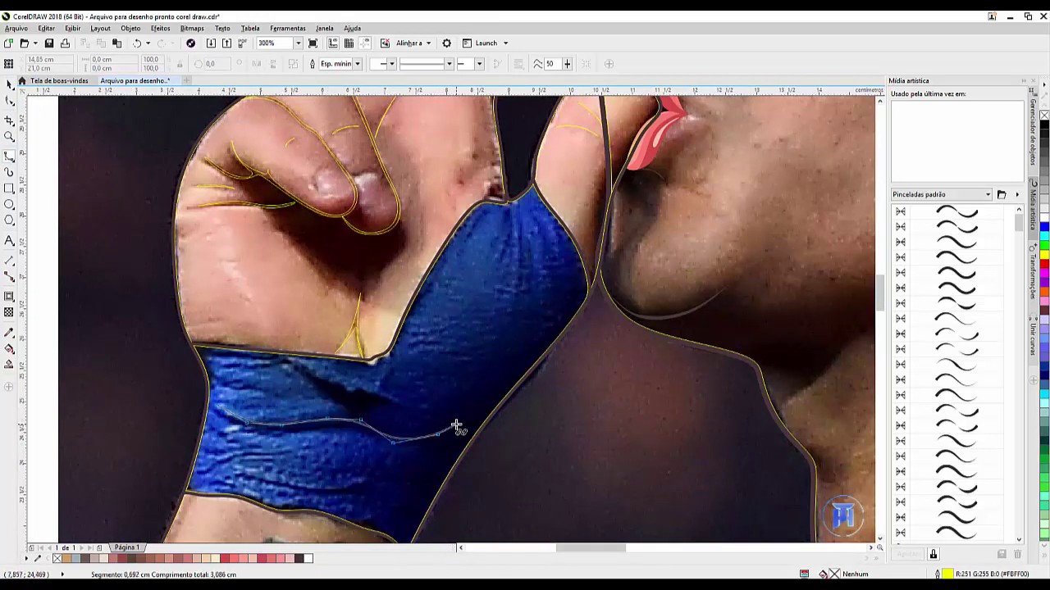
left_click(414, 443)
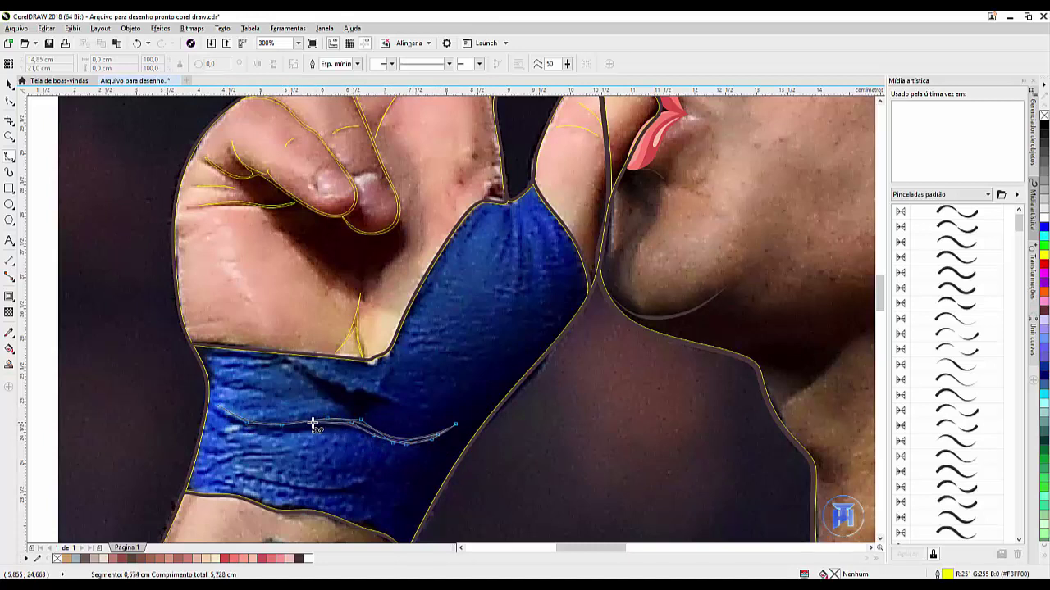
left_click(263, 426)
left_click(219, 408)
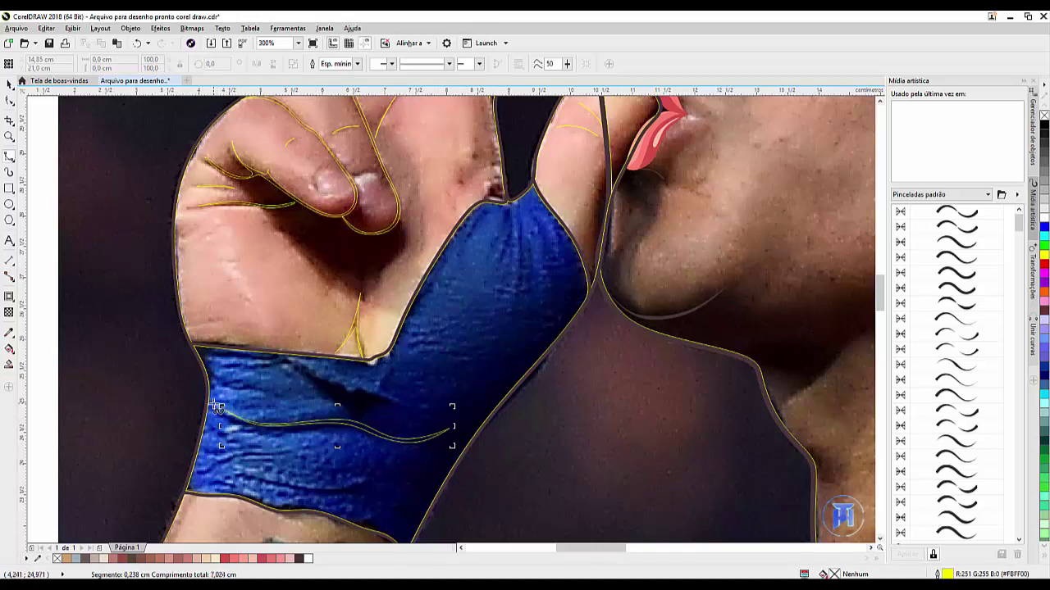
Add two more crease curves lower on the wristband, near its bottom
left_click(201, 474)
left_click(212, 464)
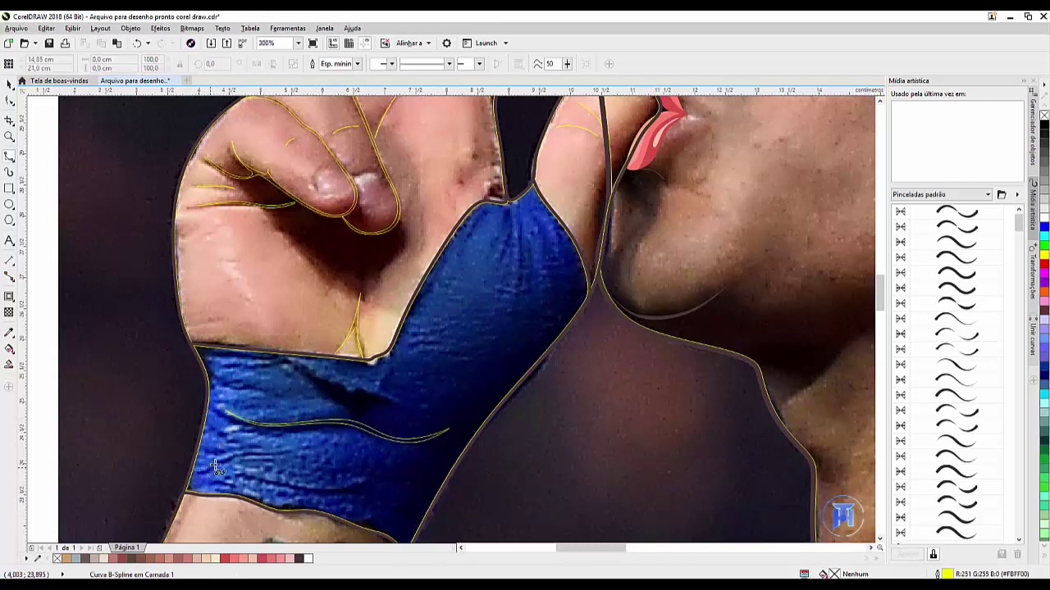
left_click(298, 444)
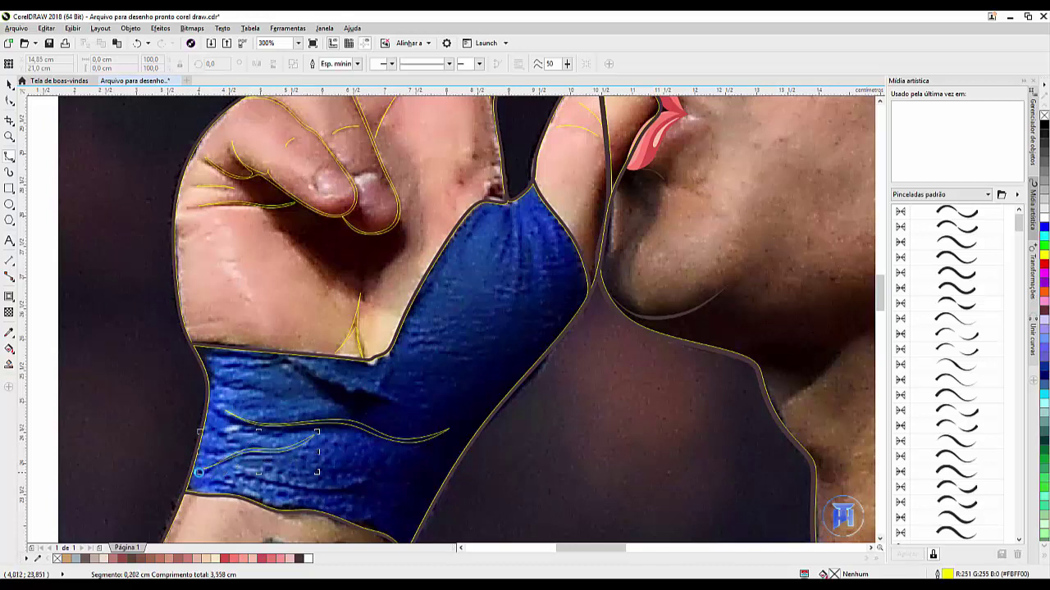
left_click(202, 474)
left_click(205, 474)
left_click(314, 496)
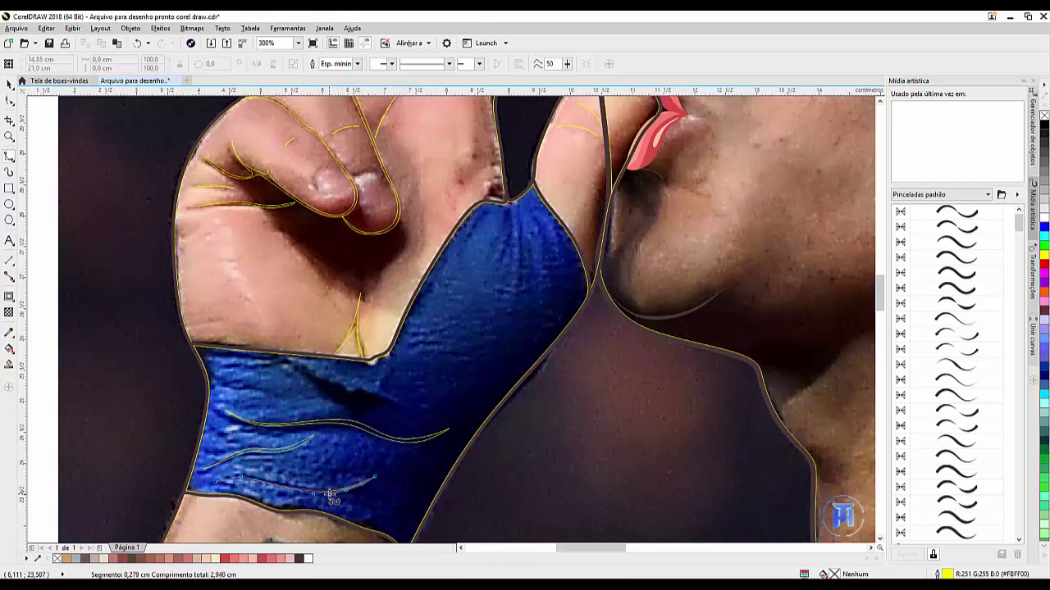
left_click(311, 496)
double_click(218, 484)
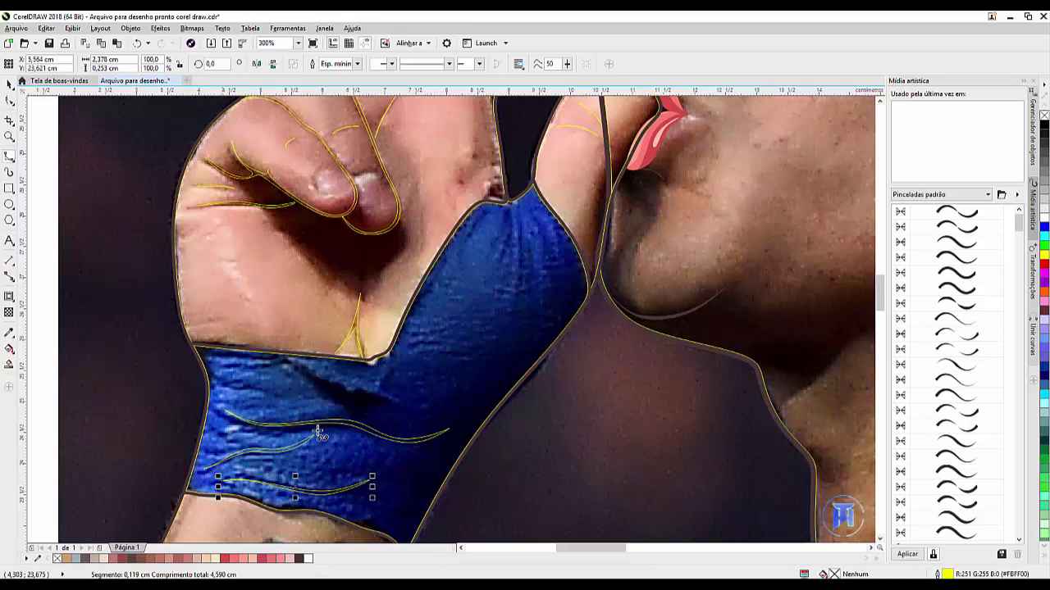
Draw two vertical crease strokes on the upper part of the strap
left_click(512, 203)
left_click(517, 266)
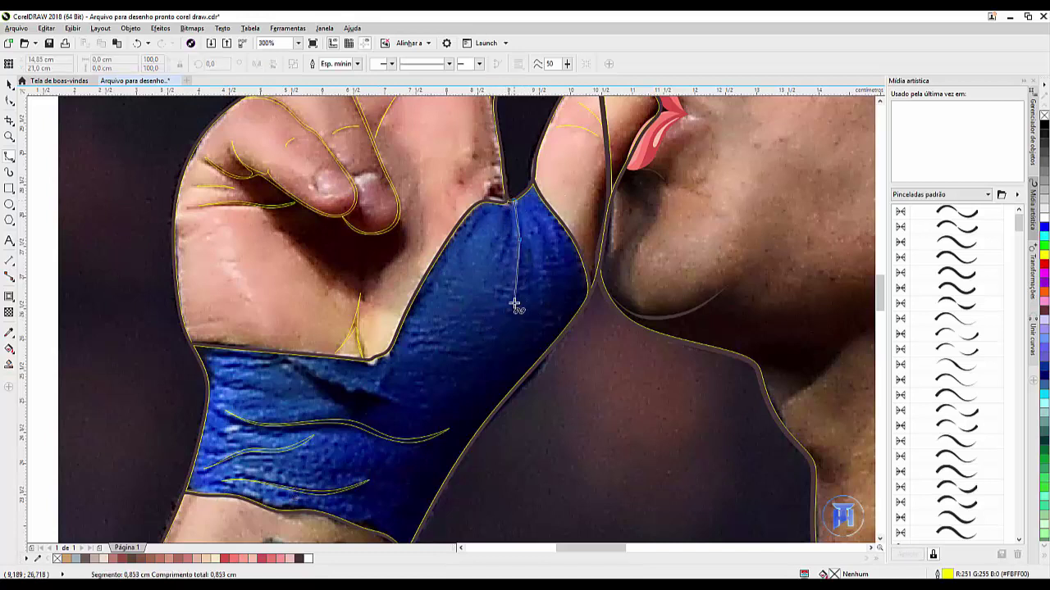
left_click(509, 343)
left_click(497, 267)
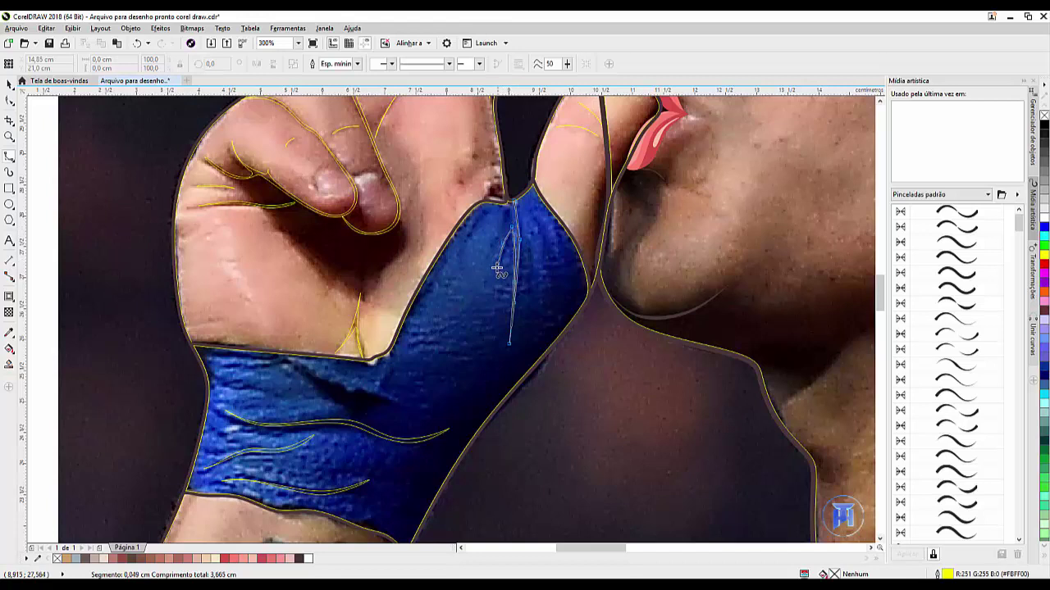
double_click(513, 215)
left_click(463, 269)
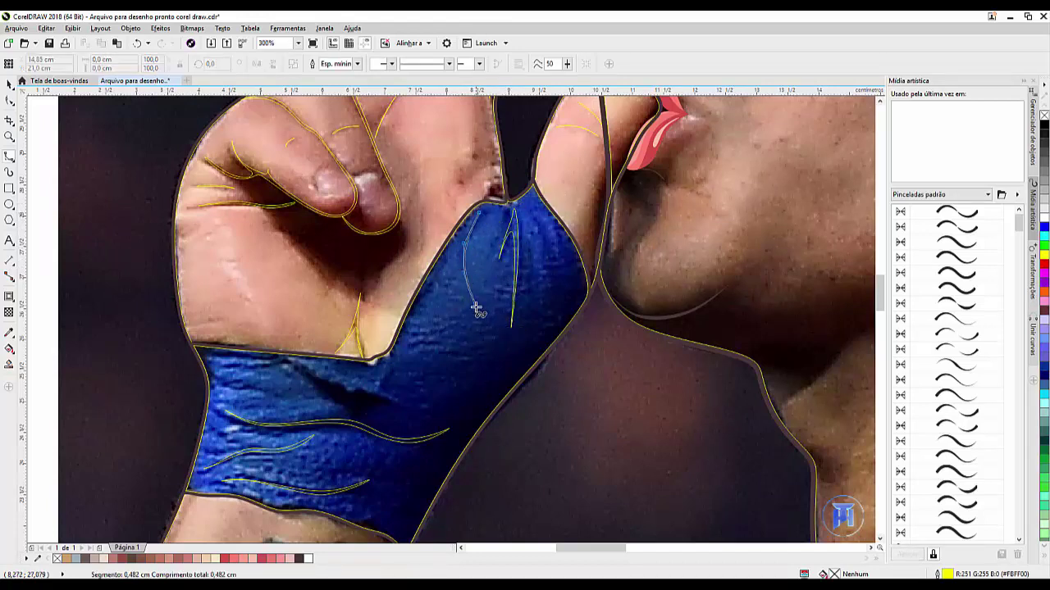
left_click(476, 309)
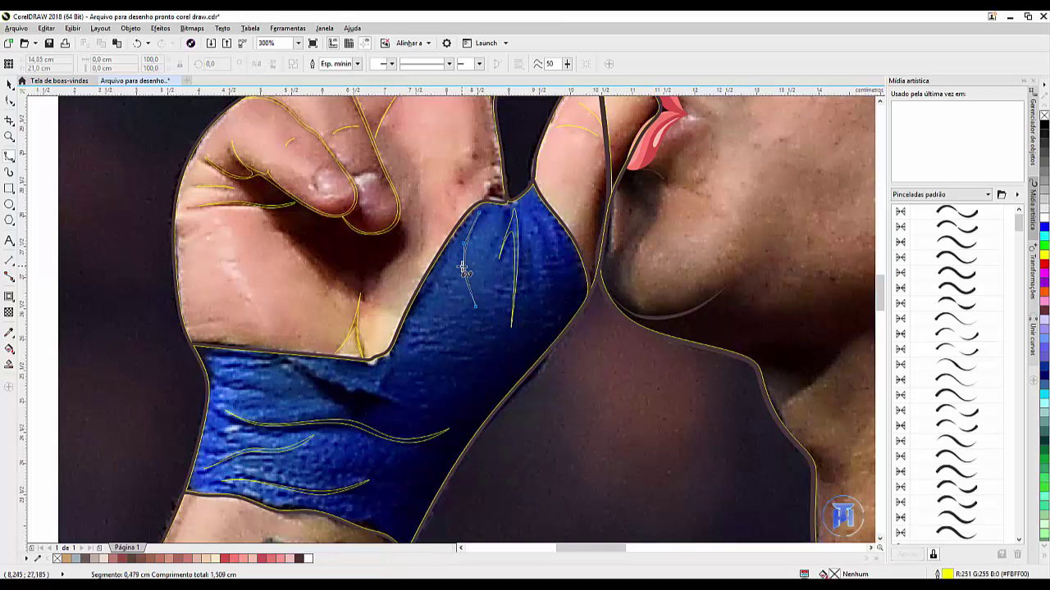
double_click(477, 215)
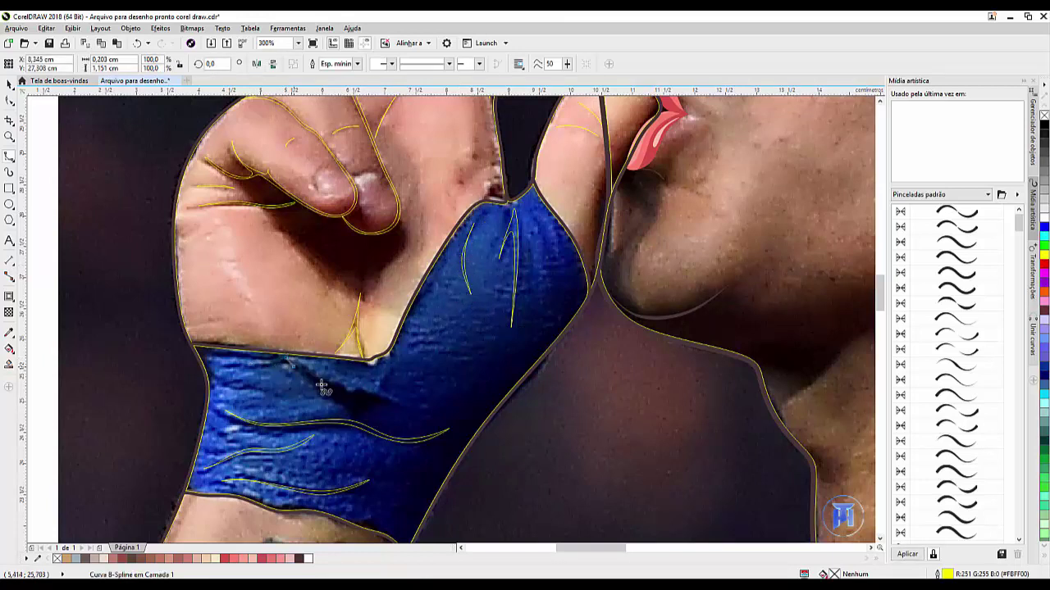
Add three short crease strokes on the wristband under the hand and at its upper left
left_click(287, 359)
left_click(410, 410)
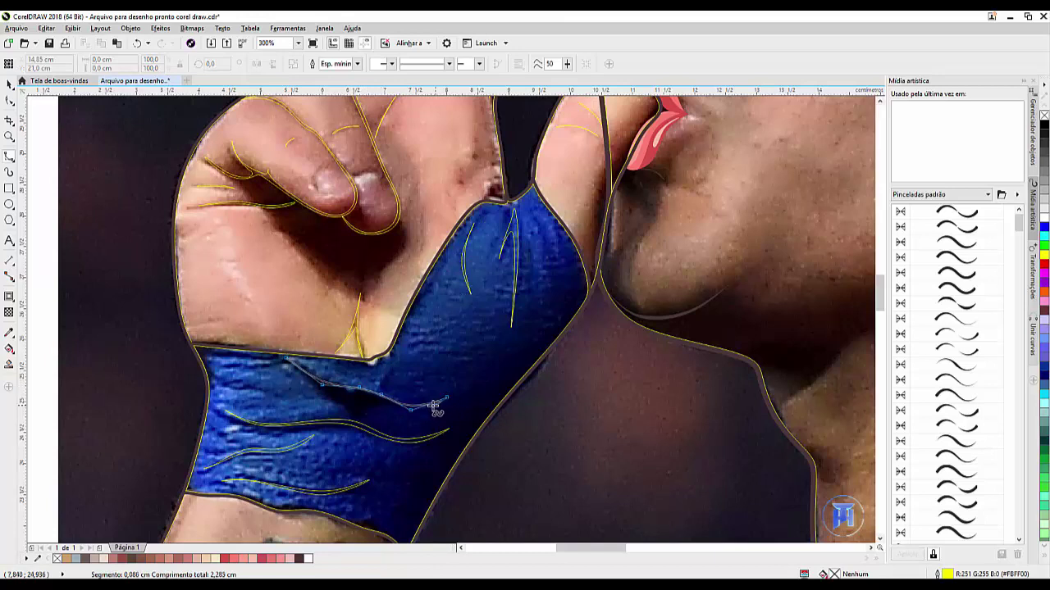
left_click(355, 391)
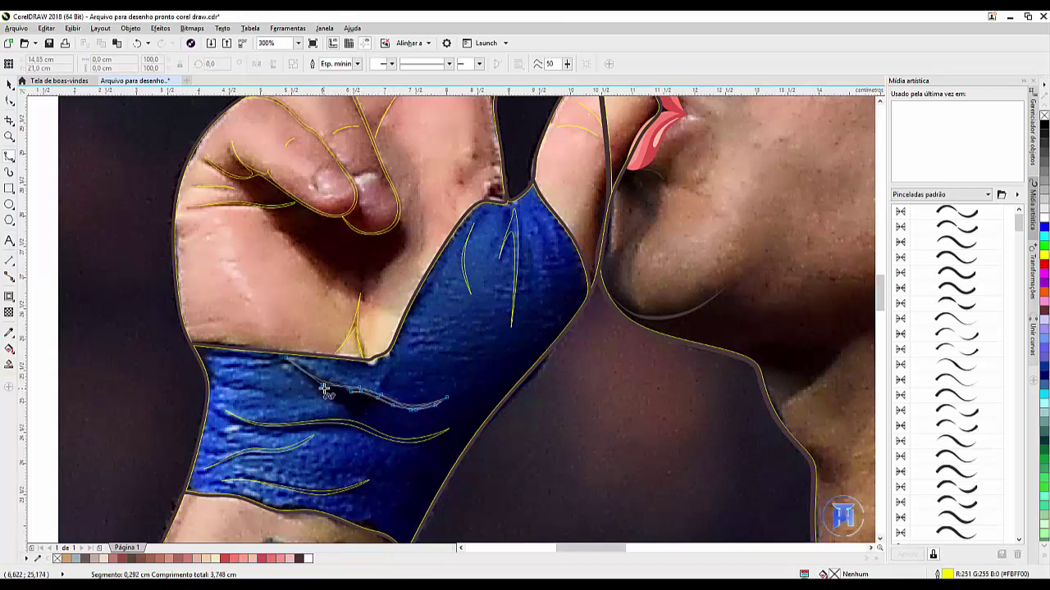
double_click(285, 364)
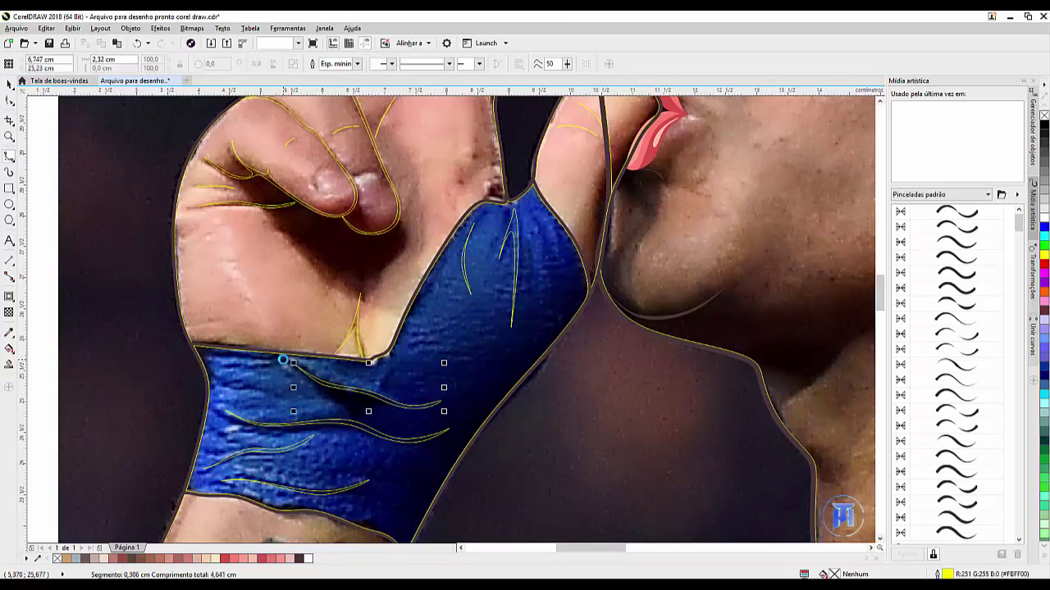
left_click(260, 396)
left_click(238, 393)
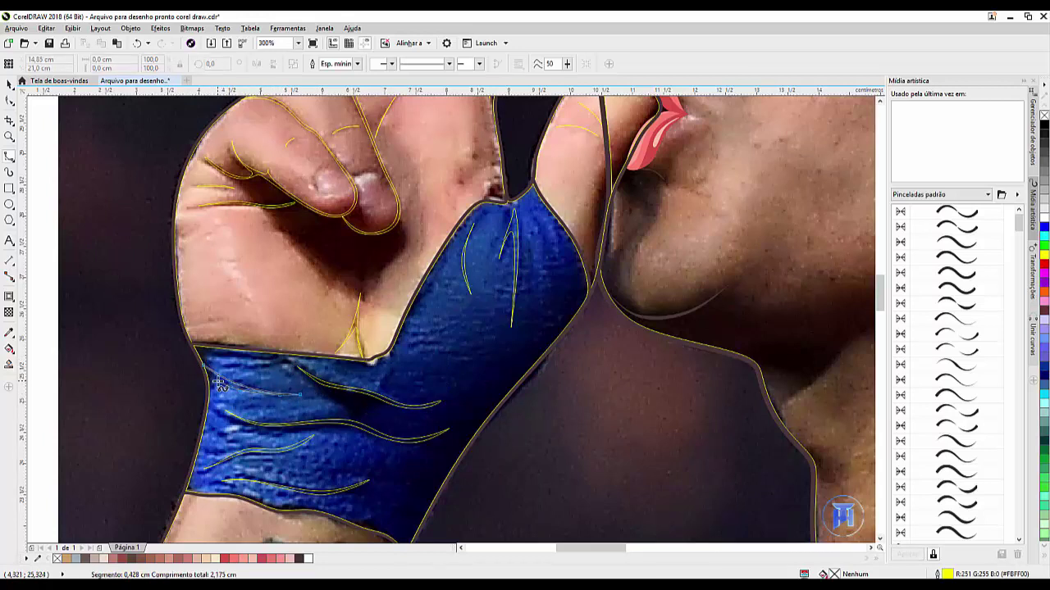
left_click(205, 376)
double_click(205, 371)
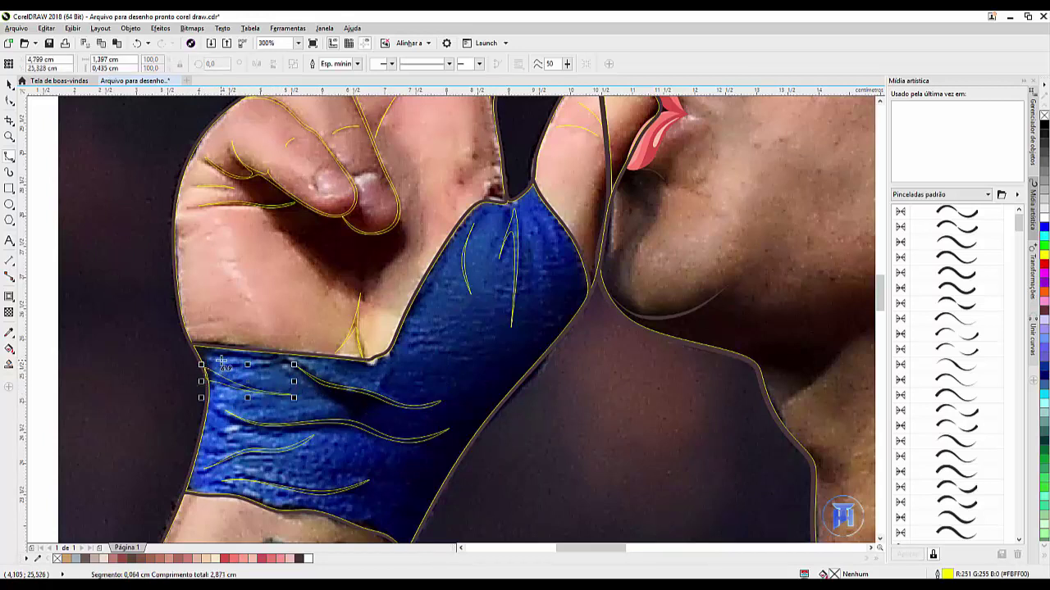
left_click(246, 366)
left_click(262, 366)
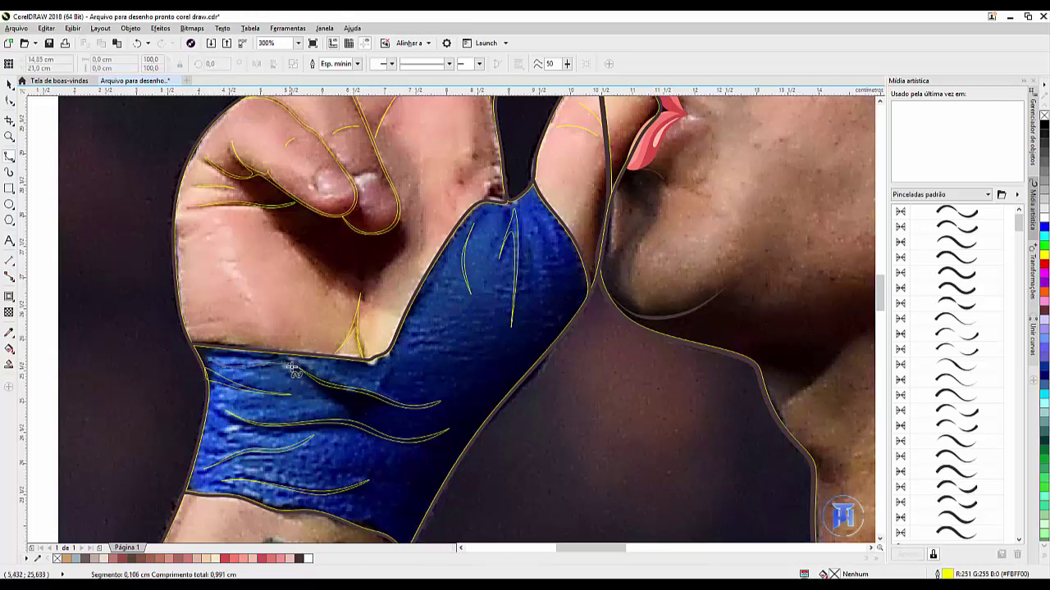
left_click(295, 369)
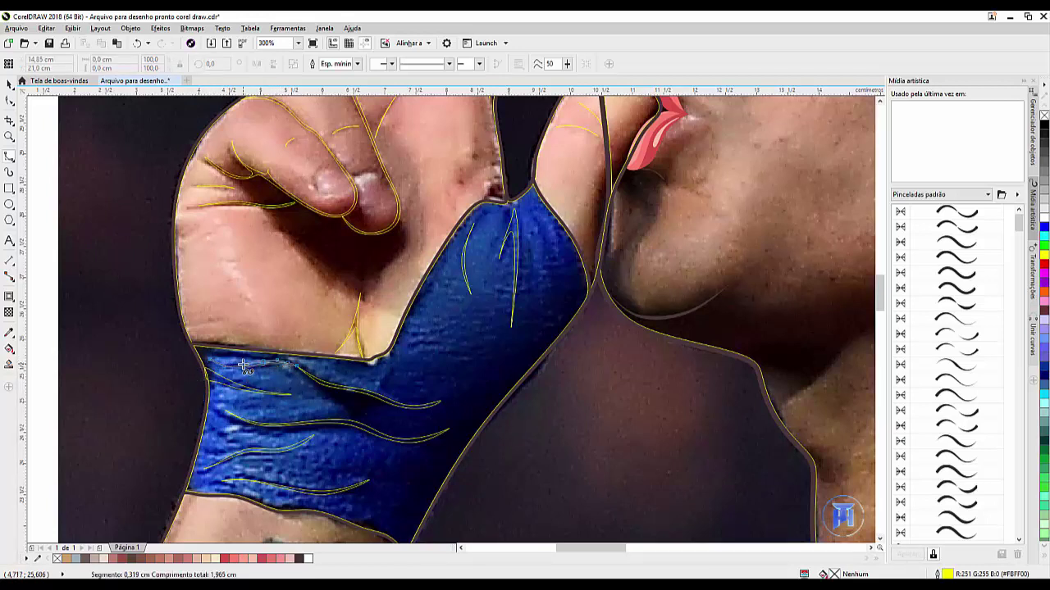
double_click(210, 361)
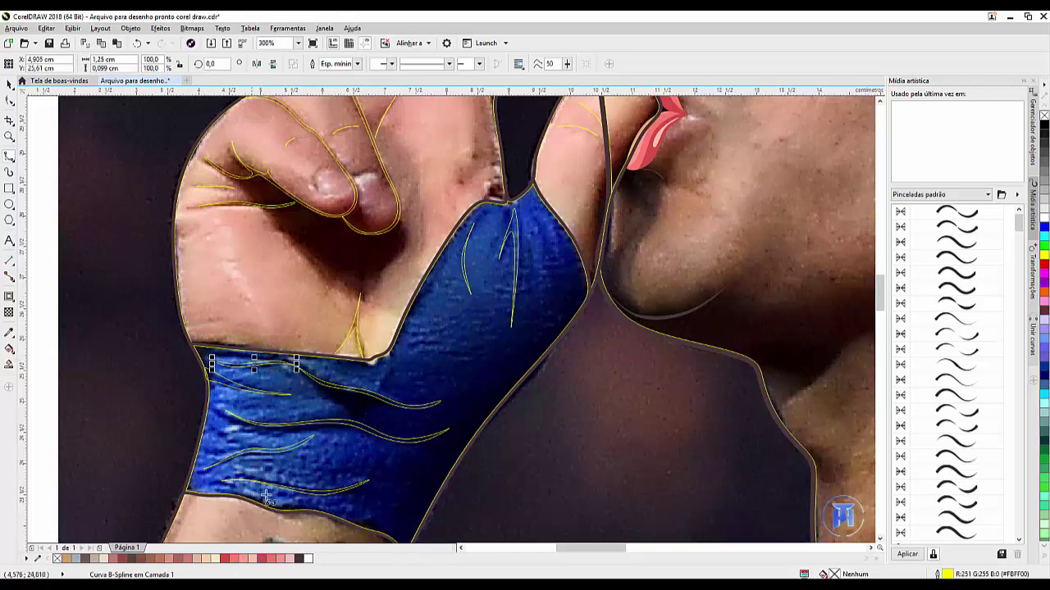
Add crease strokes at the glove's right edge and across the lower wristband
left_click(492, 407)
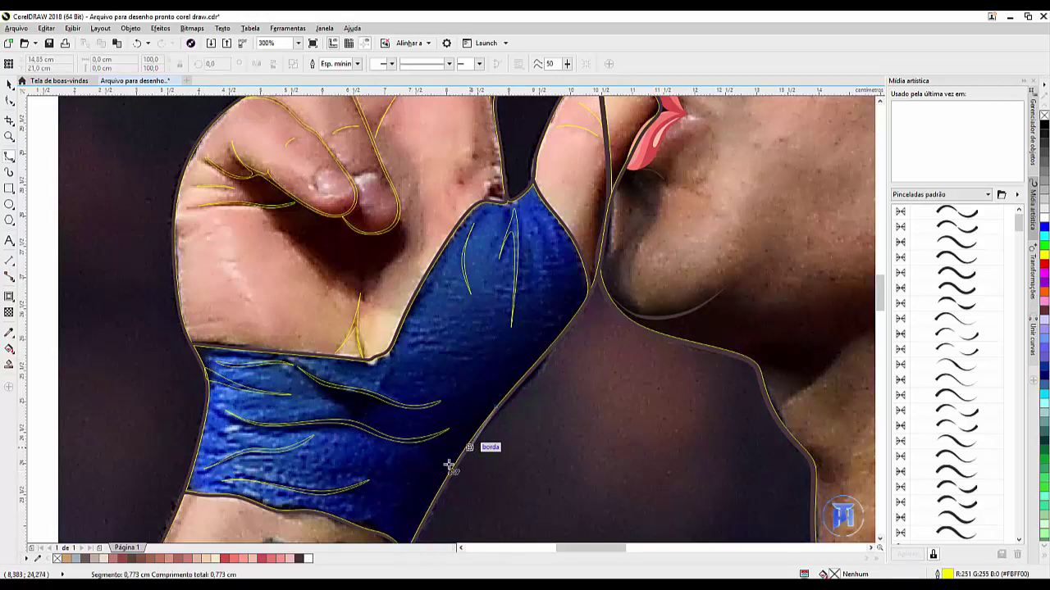
left_click(449, 466)
left_click(428, 474)
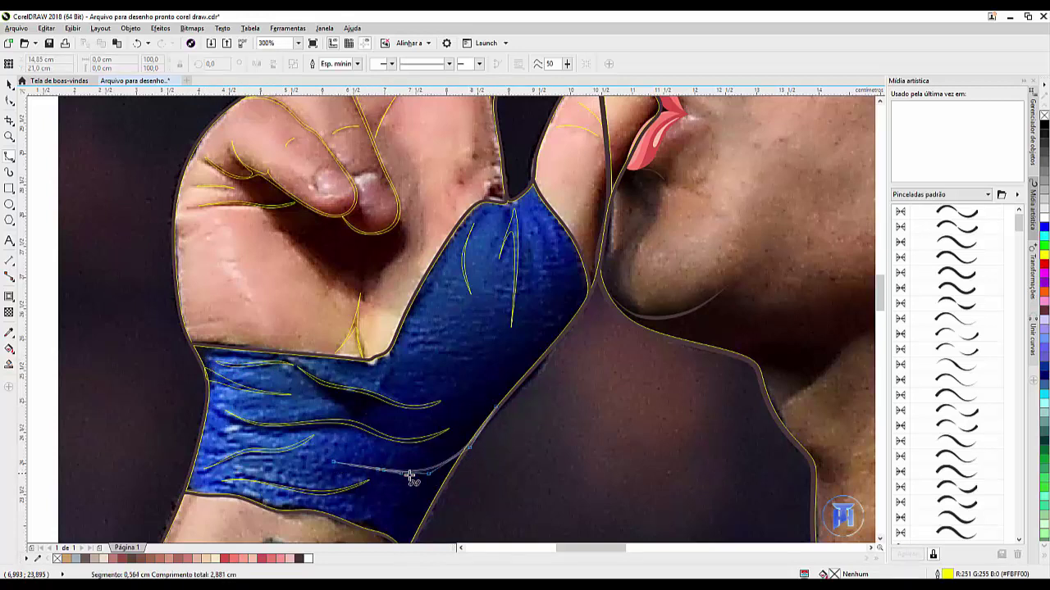
left_click(462, 456)
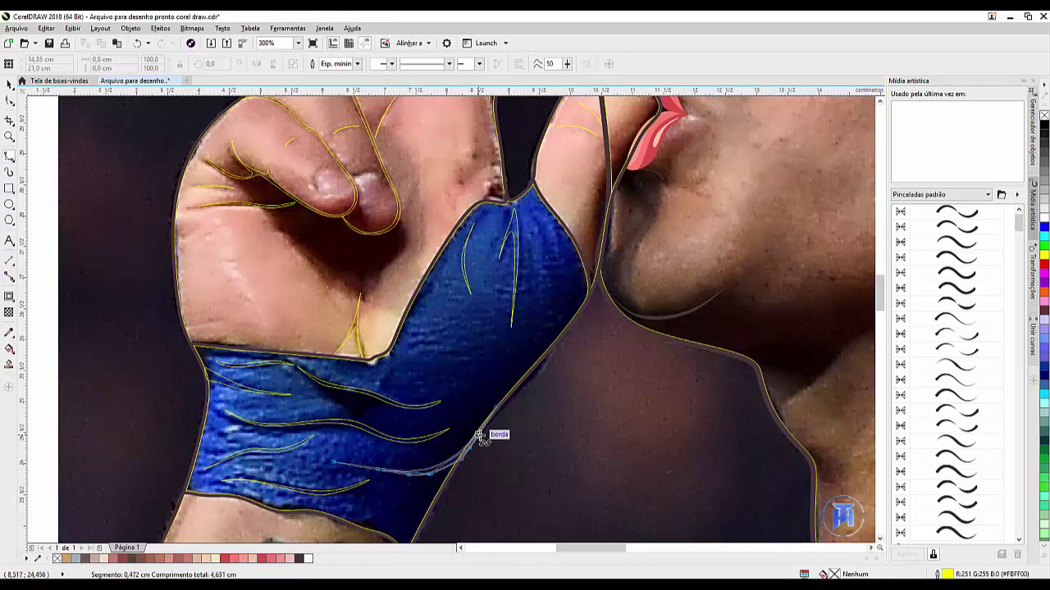
left_click(497, 405)
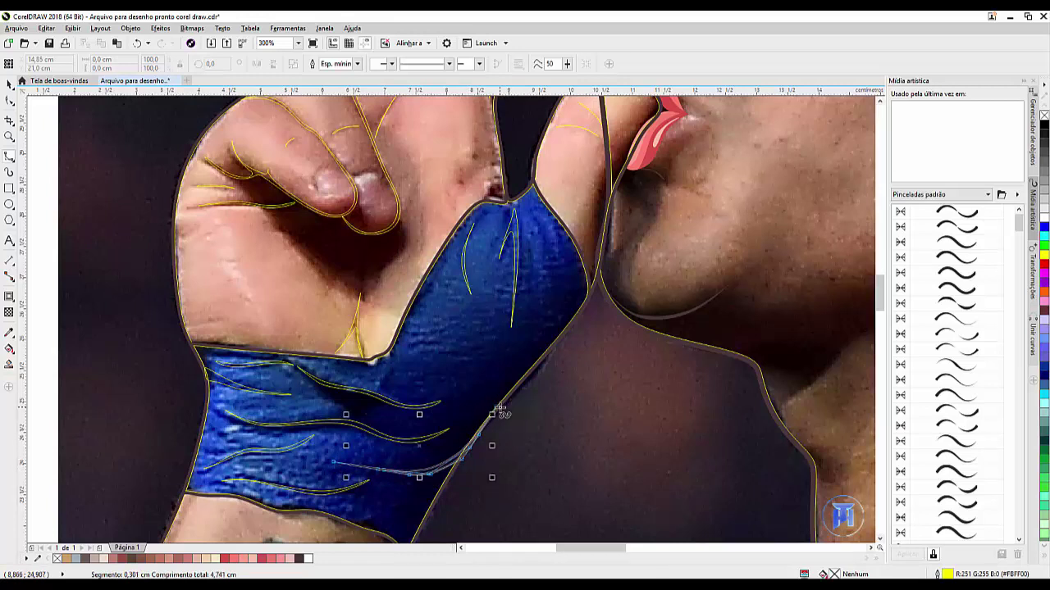
left_click(415, 521)
left_click(405, 506)
left_click(322, 504)
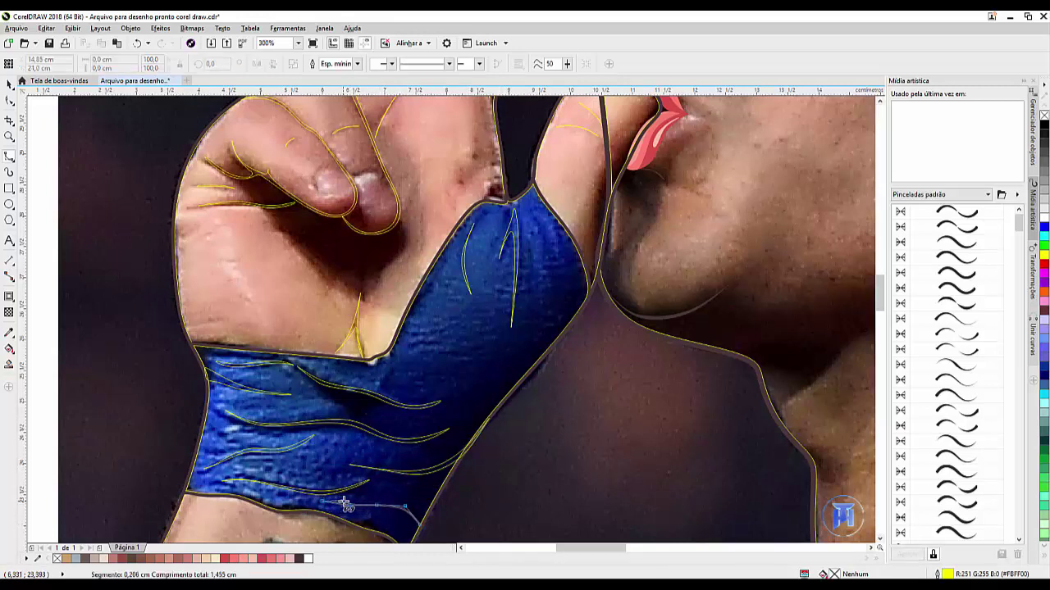
left_click(420, 522)
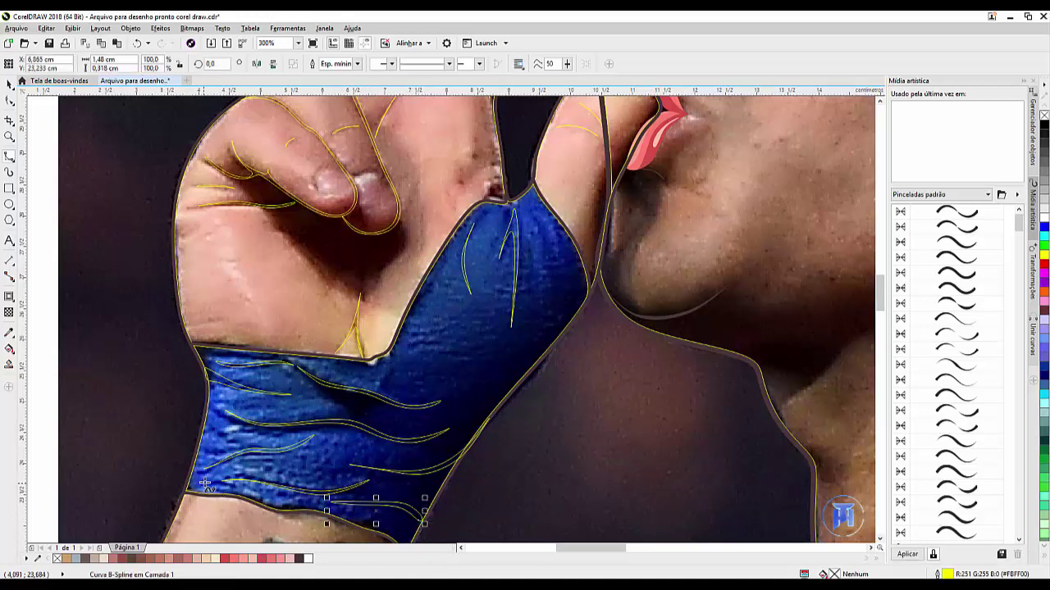
left_click(233, 488)
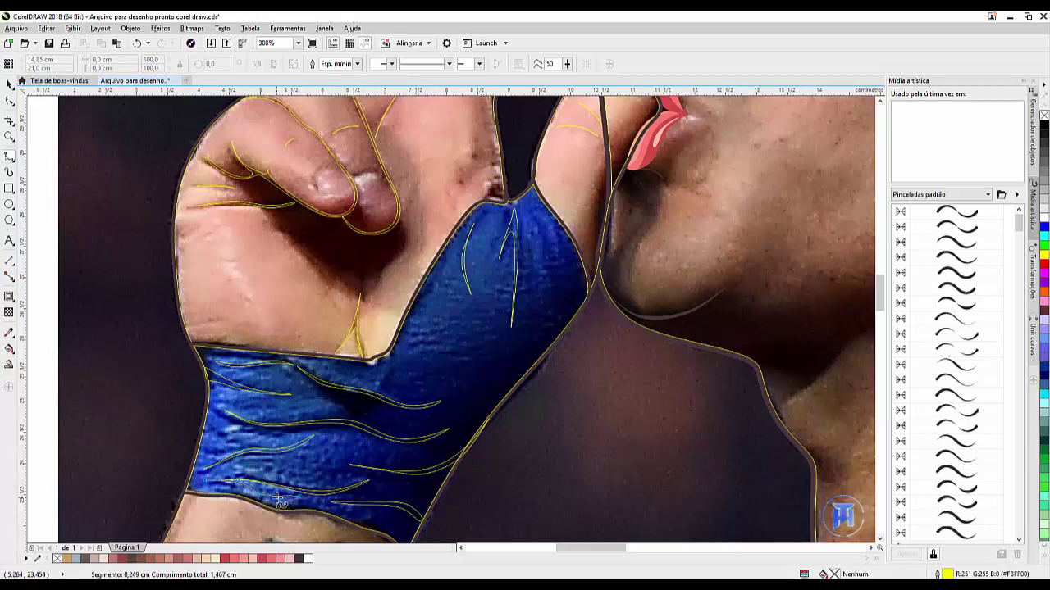
double_click(212, 489)
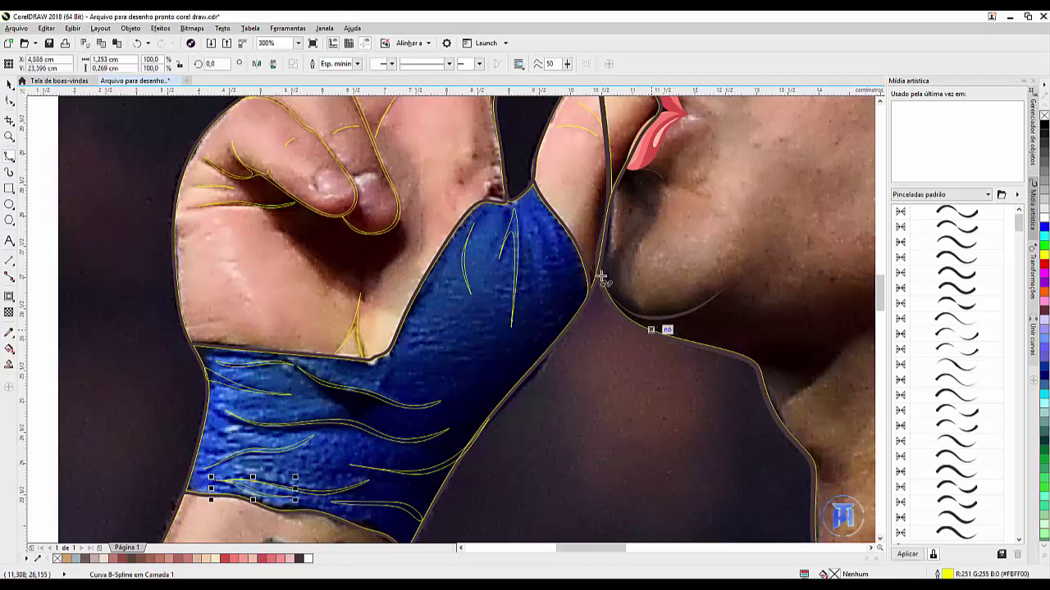
Draw two crease strokes on the skin just above the wristband's top edge
scroll(553, 246, "down", 4)
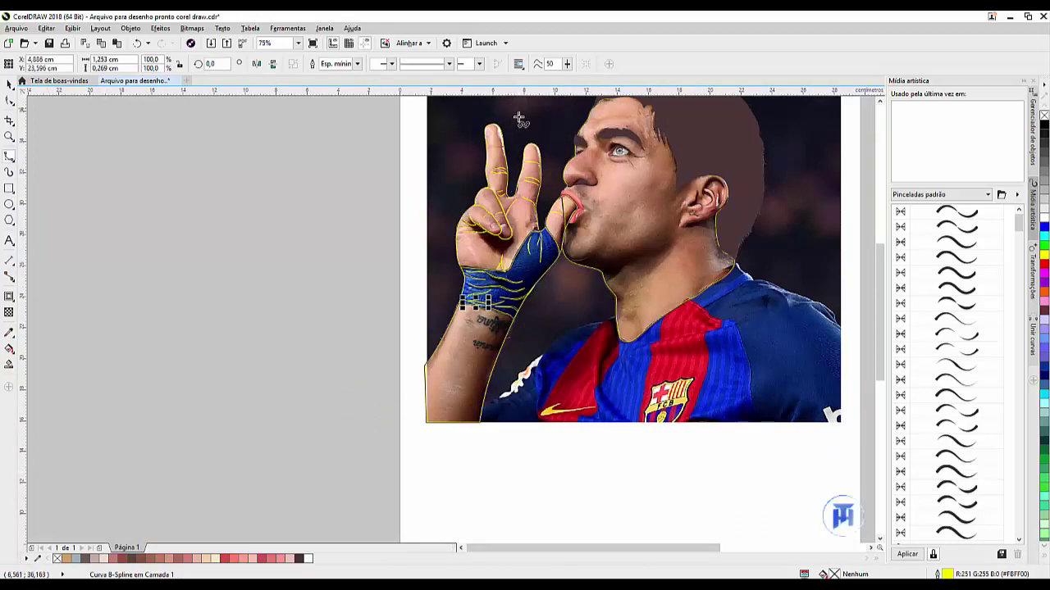
scroll(528, 136, "up", 2)
scroll(535, 315, "up", 3)
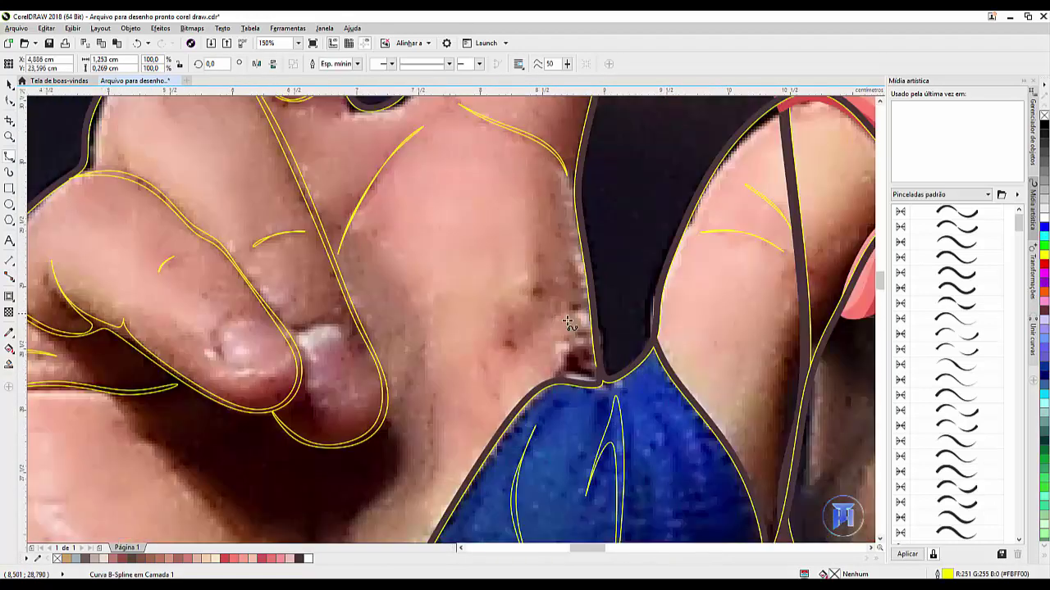
mouse_move(579, 316)
left_mouse_down()
mouse_move(537, 319)
mouse_move(520, 369)
left_mouse_up()
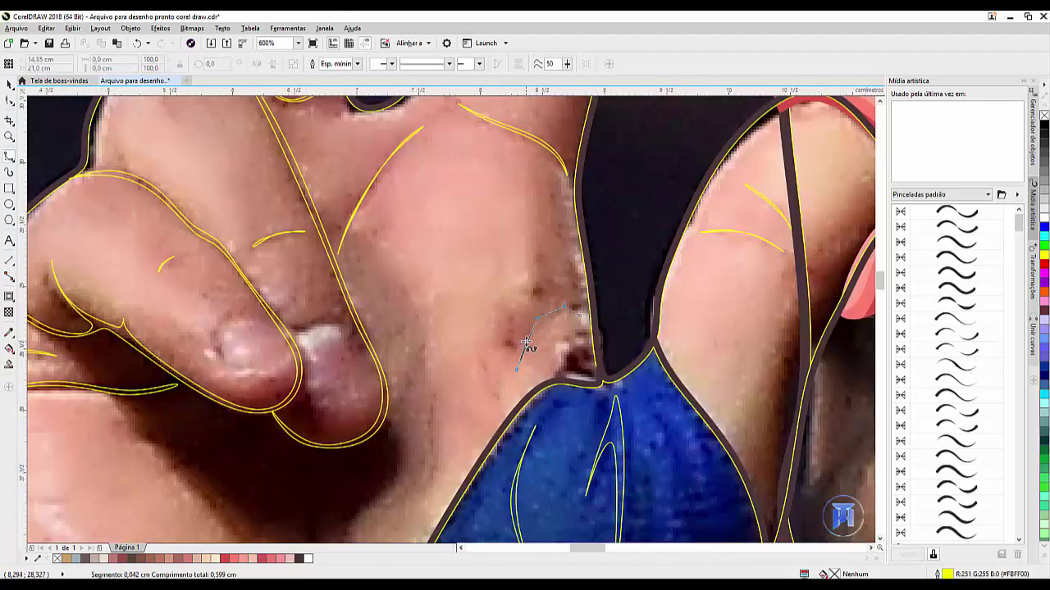
left_click_drag(580, 292, 583, 286)
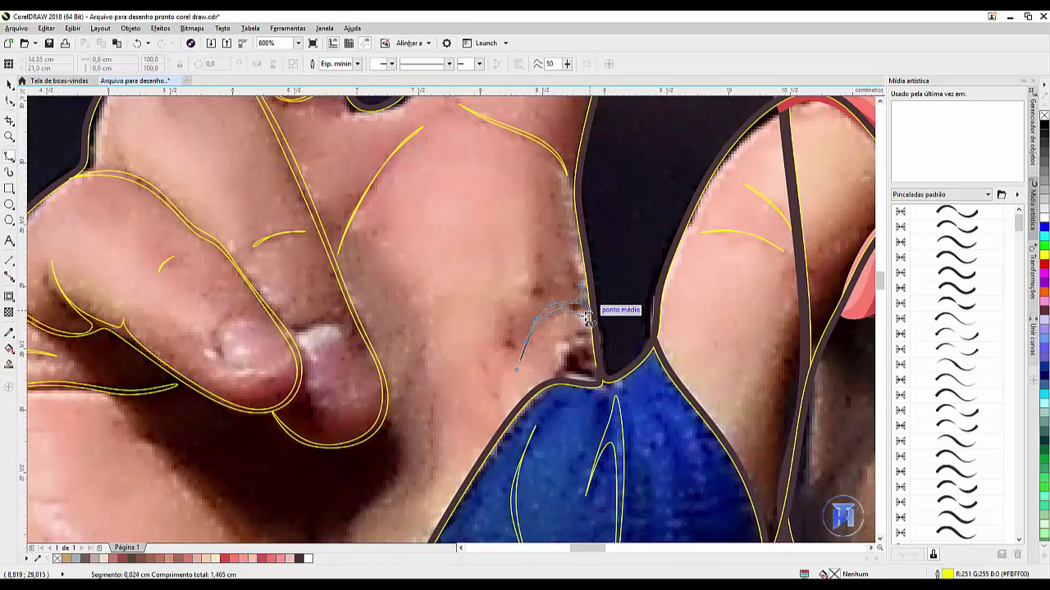
mouse_move(591, 381)
left_mouse_down()
mouse_move(536, 377)
mouse_move(586, 367)
mouse_move(585, 349)
mouse_move(561, 350)
mouse_move(580, 334)
left_mouse_up()
double_click(584, 319)
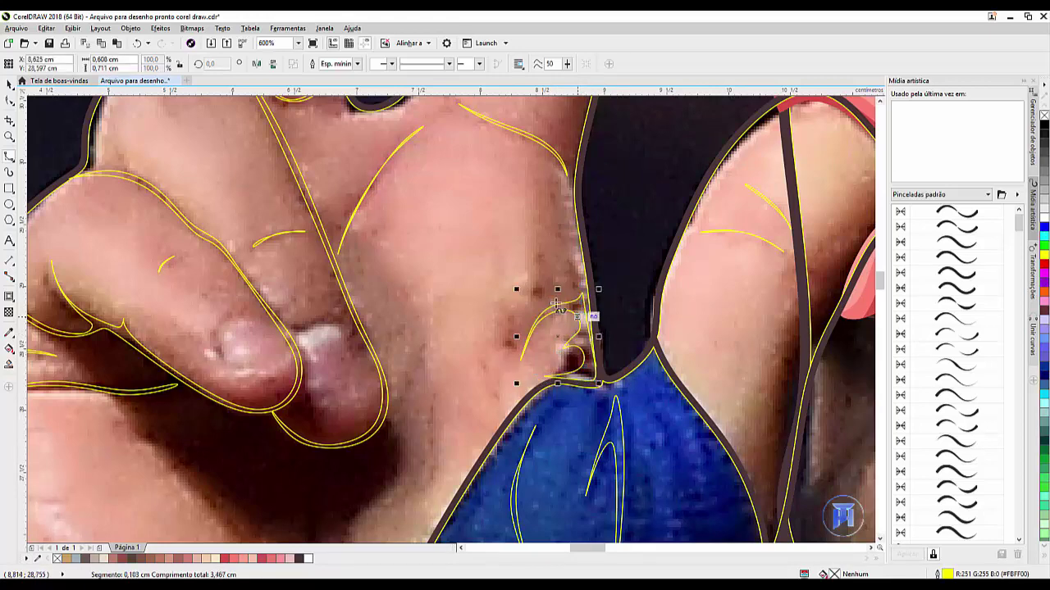
Add a short crease under the fingertip and a small crease on the knuckle skin
scroll(586, 314, "down", 4)
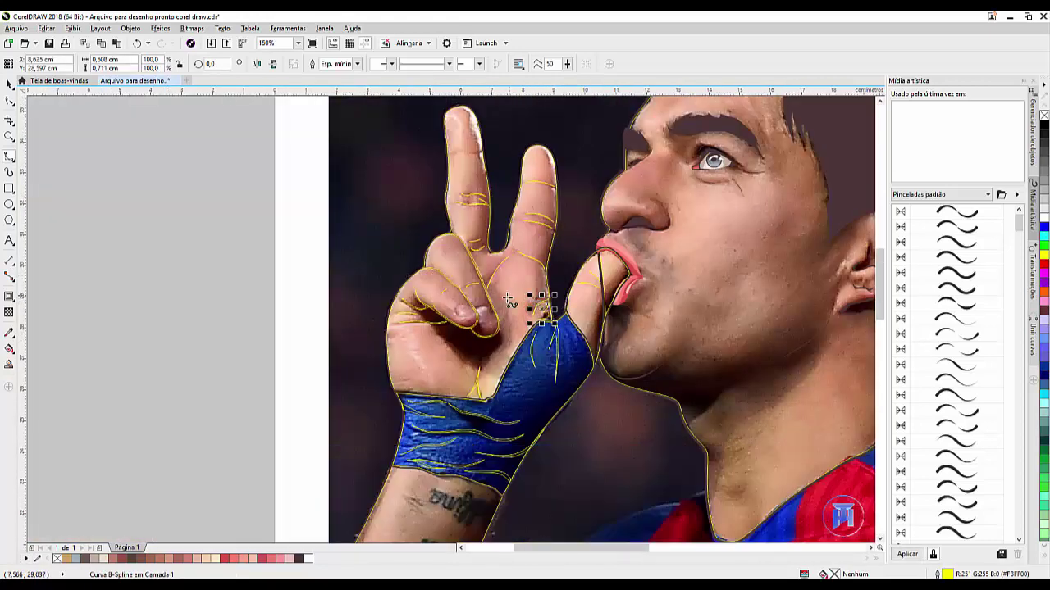
scroll(463, 332, "up", 4)
left_click(472, 349)
left_click(449, 373)
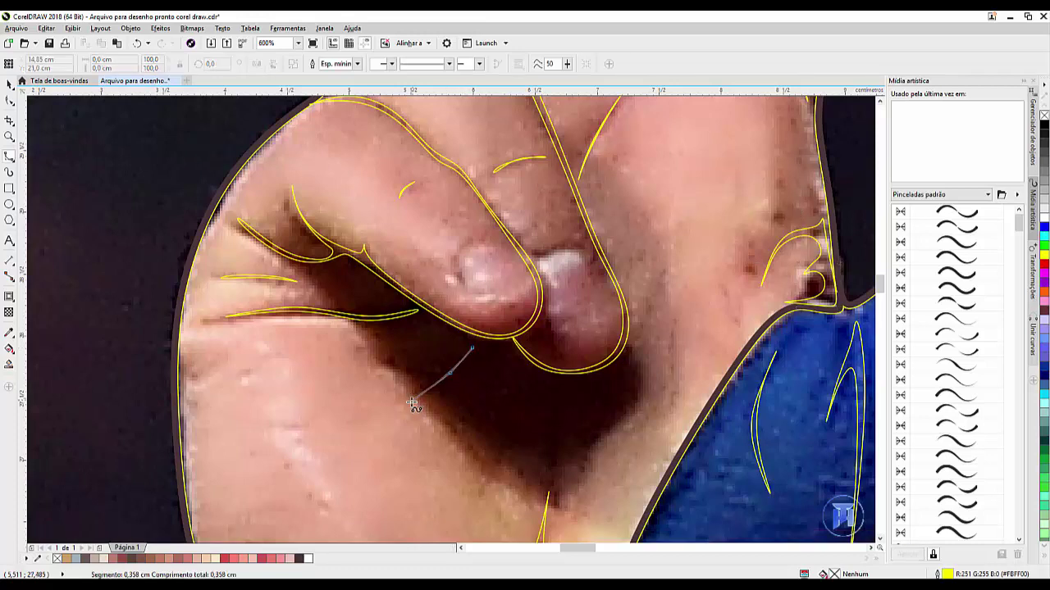
double_click(470, 353)
left_click(677, 251)
left_click(661, 263)
left_click(646, 269)
key("Return")
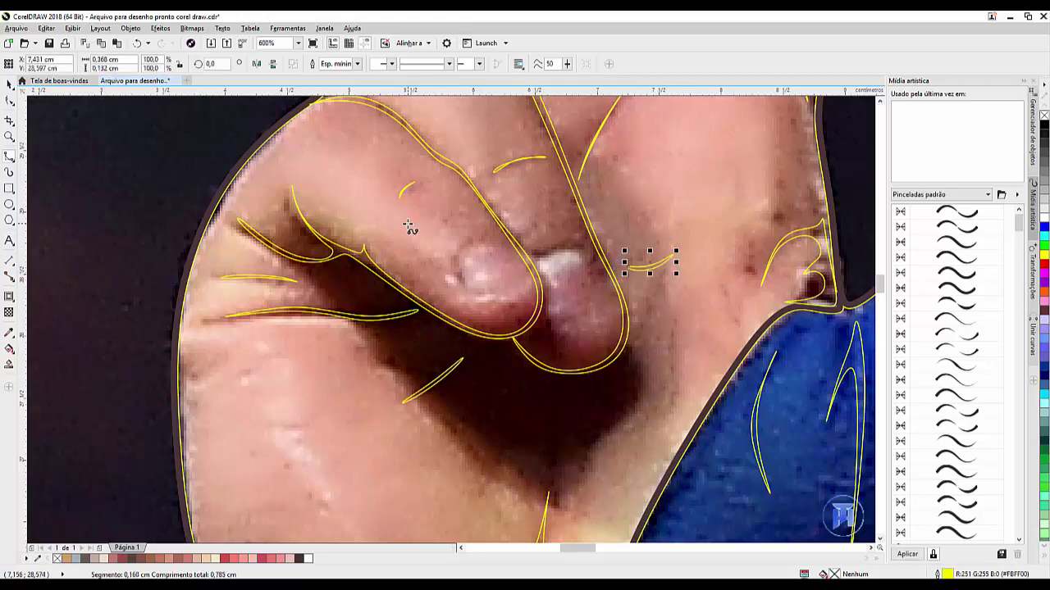
Draw a closed vertical crease curve down the upper blue wristband
scroll(410, 227, "down", 4)
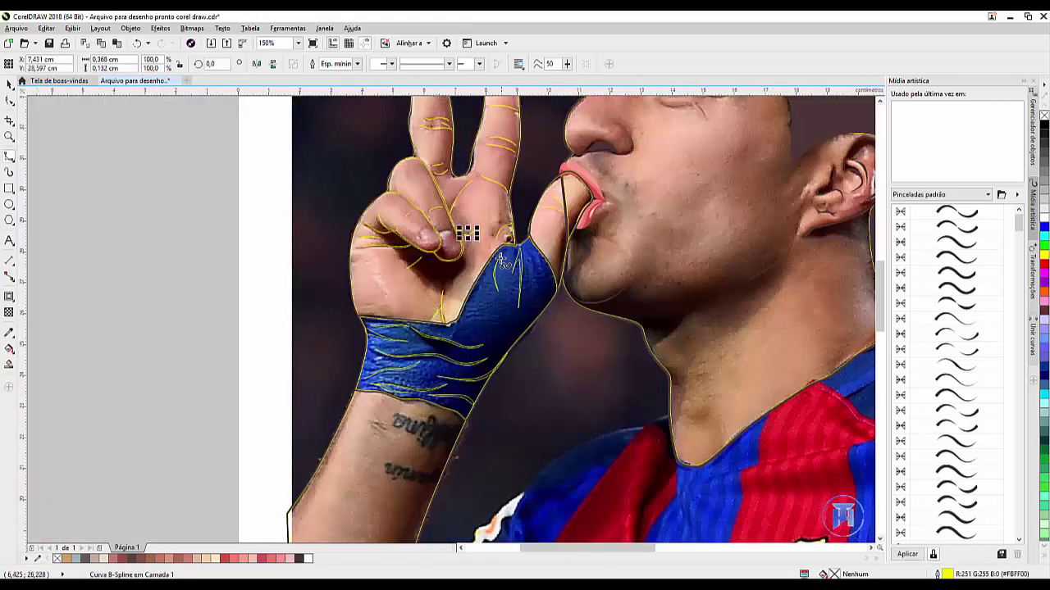
scroll(518, 246, "up", 4)
left_click(519, 233)
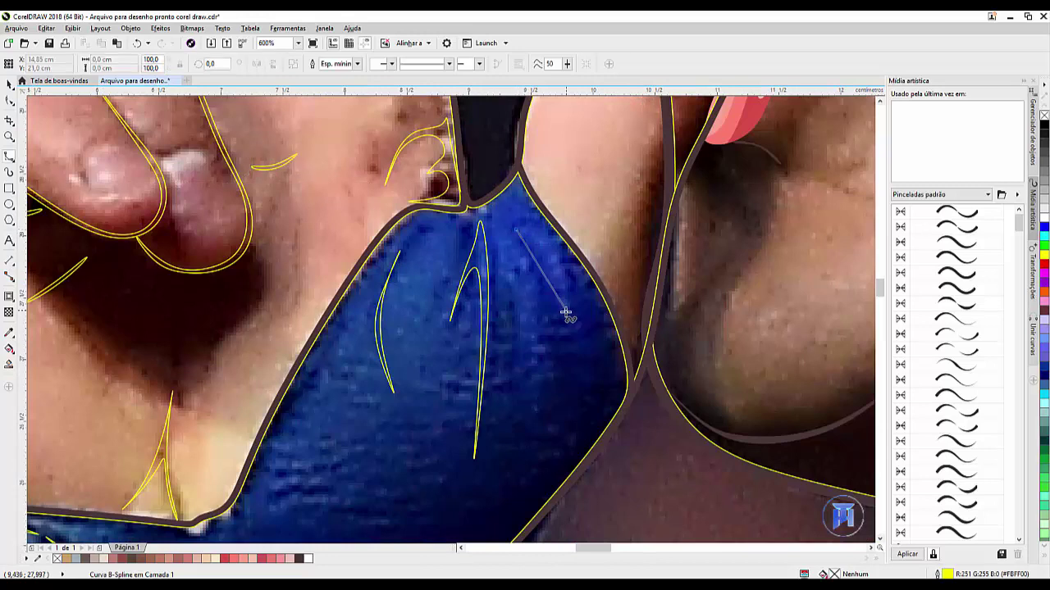
left_click(564, 310)
left_click(551, 480)
left_click(561, 351)
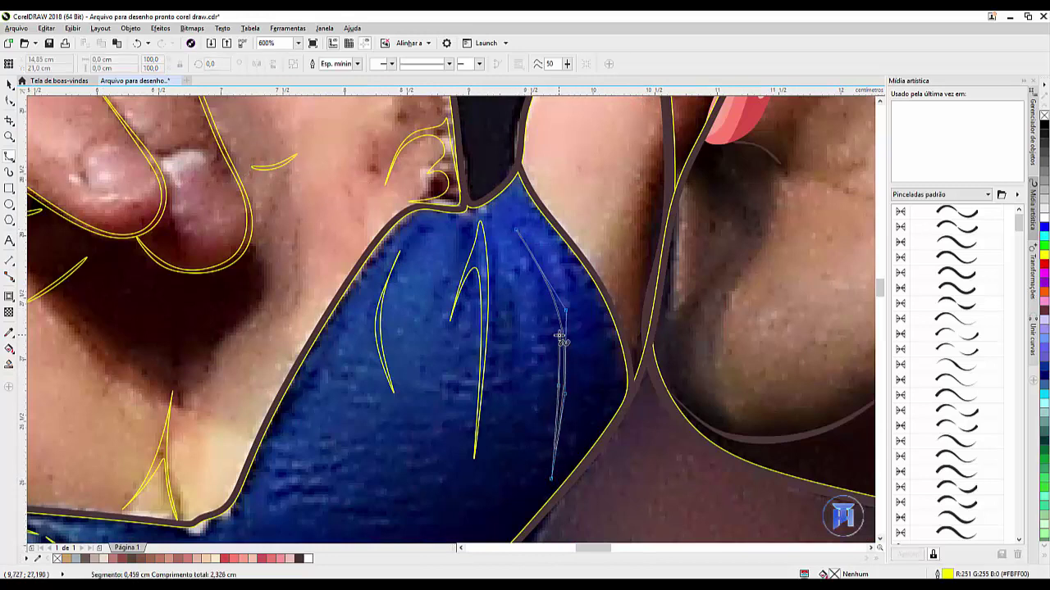
left_click(542, 291)
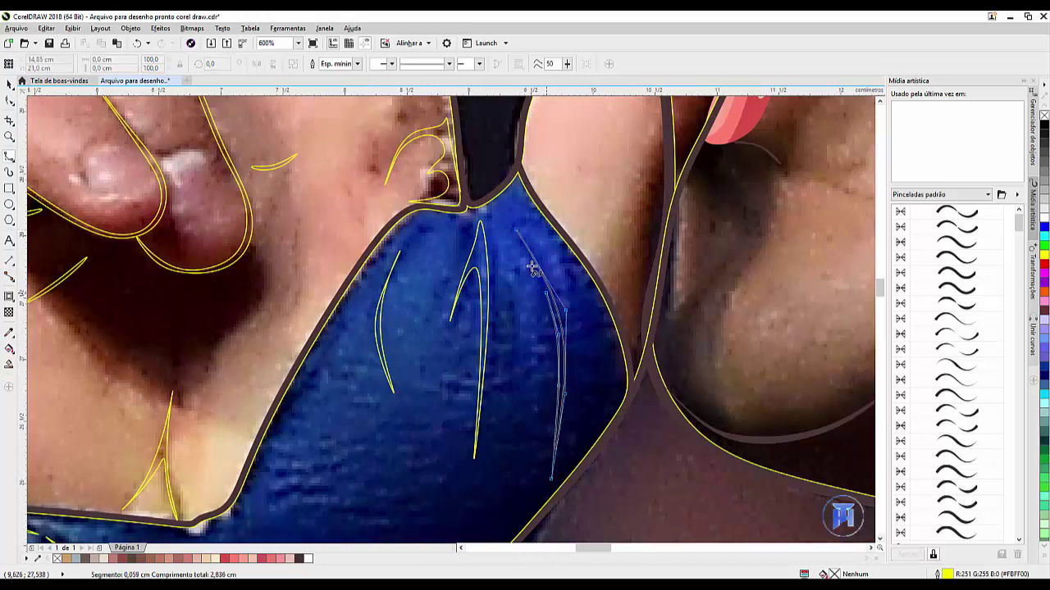
left_click(513, 222)
Add a short crease stroke across the lower palm
scroll(514, 223, "down", 5)
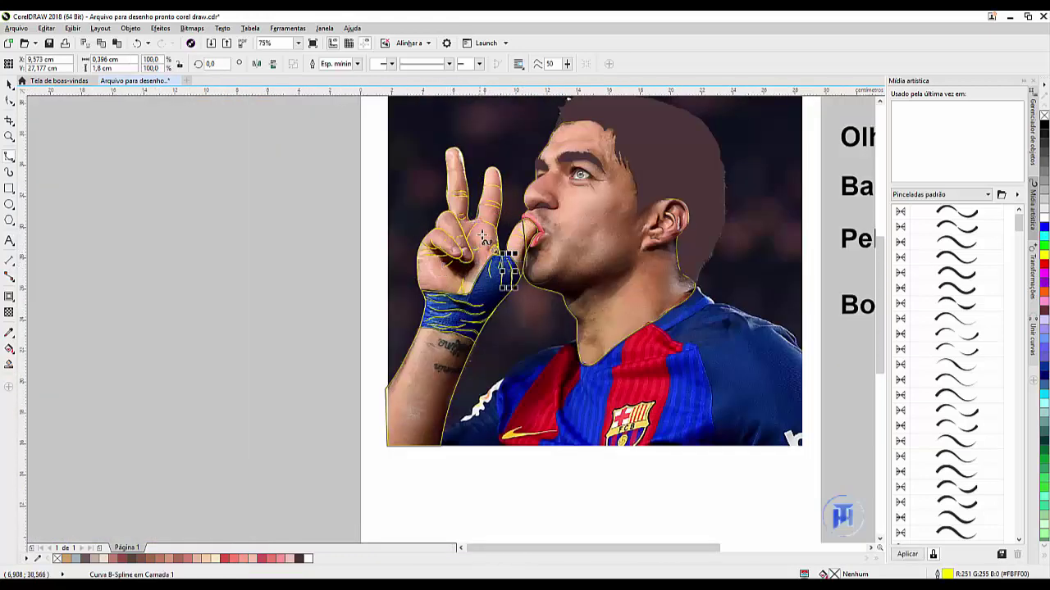
scroll(477, 225, "up", 2)
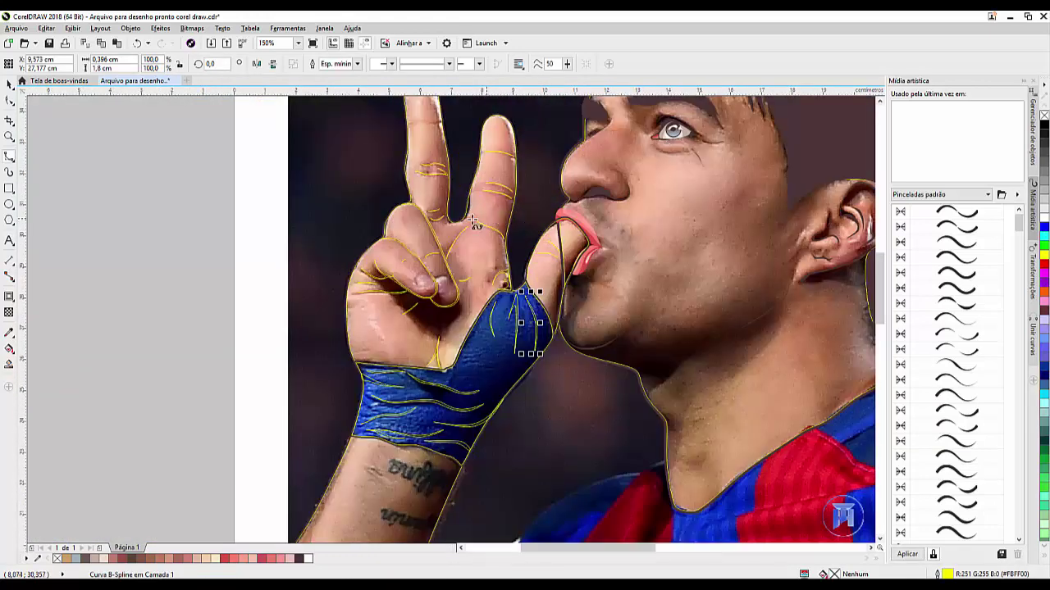
scroll(348, 359, "up", 3)
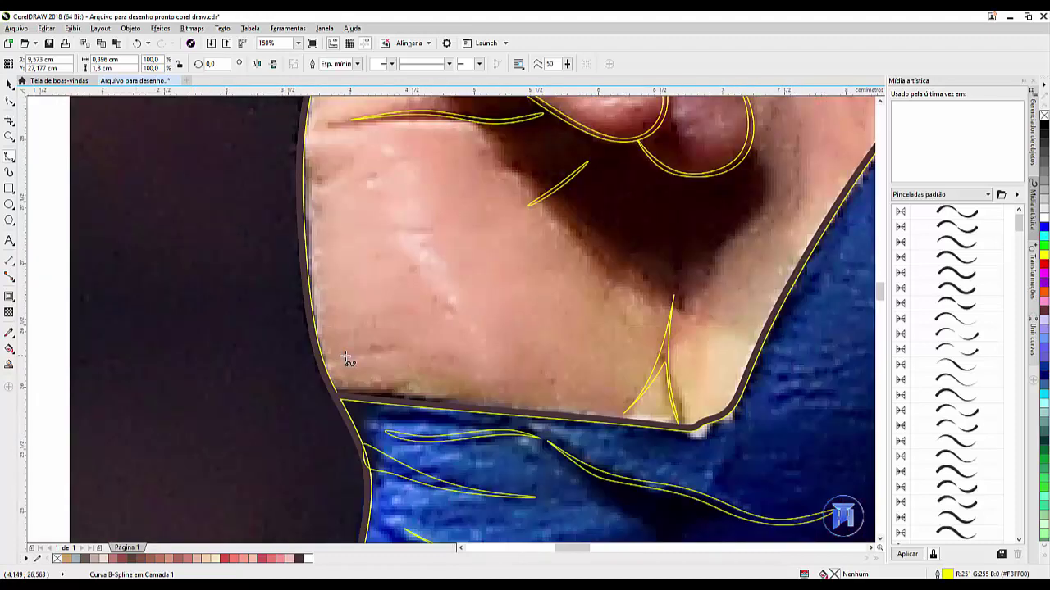
left_click(427, 353)
left_click(408, 346)
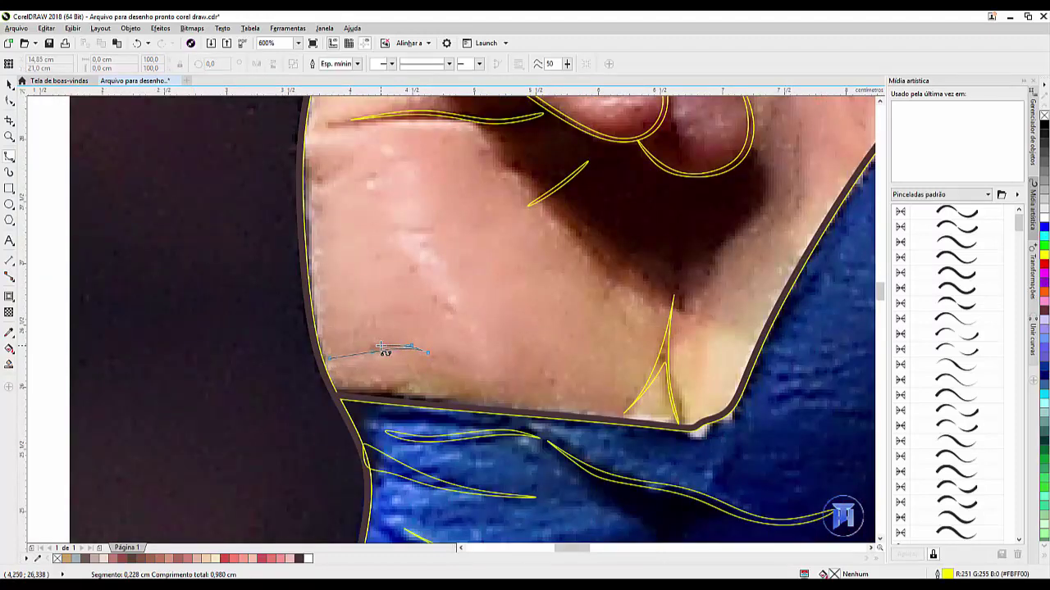
left_click(379, 348)
double_click(325, 357)
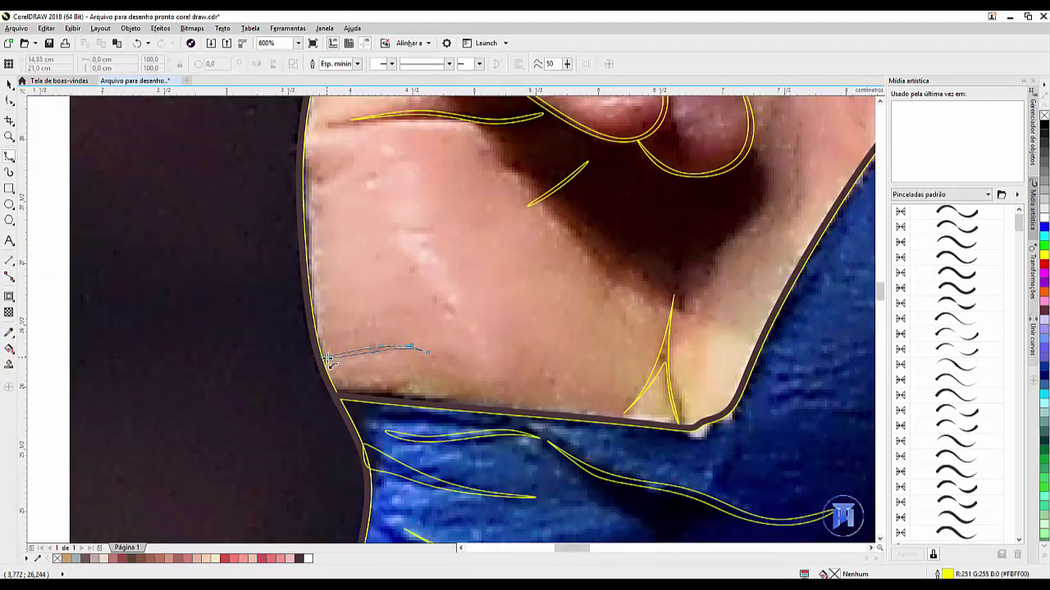
Add a crease stroke along the palm's outer edge
left_click(361, 152)
left_click(346, 172)
left_click(305, 206)
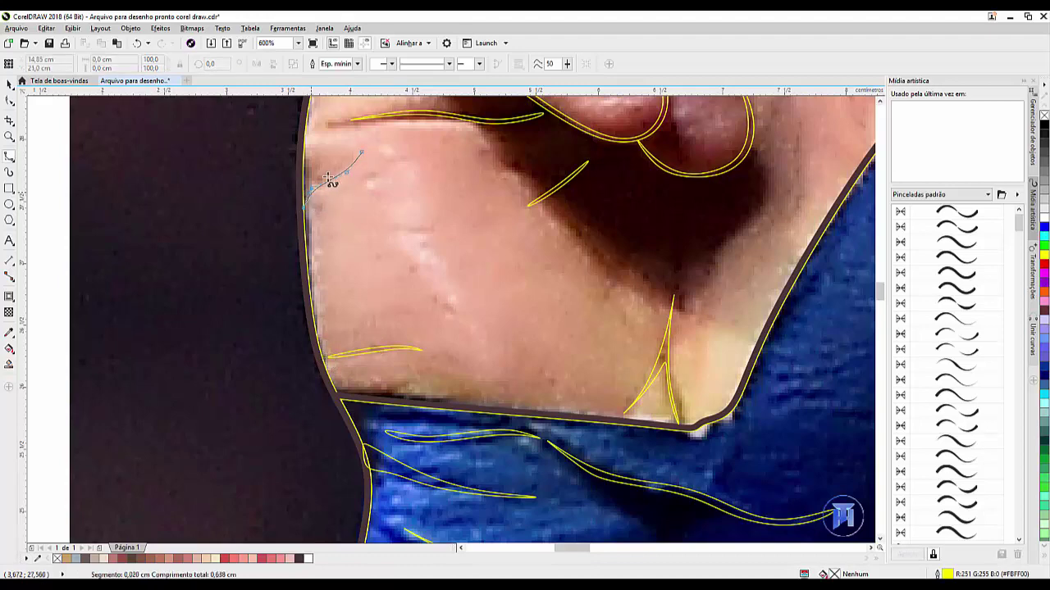
double_click(368, 152)
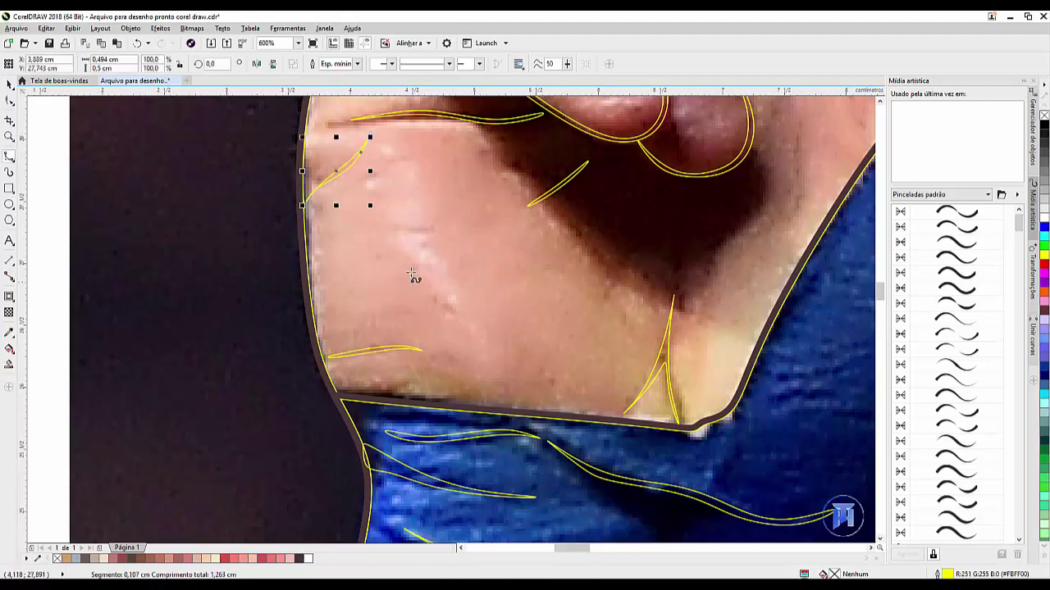
scroll(412, 277, "down", 1)
scroll(413, 278, "down", 3)
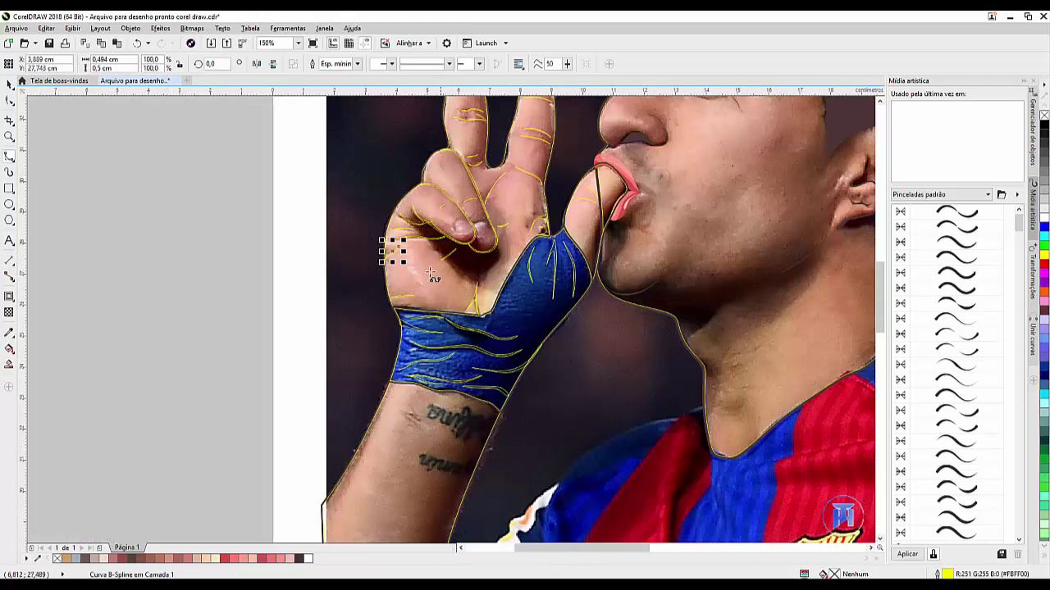
scroll(441, 249, "down", 1)
scroll(481, 206, "up", 2)
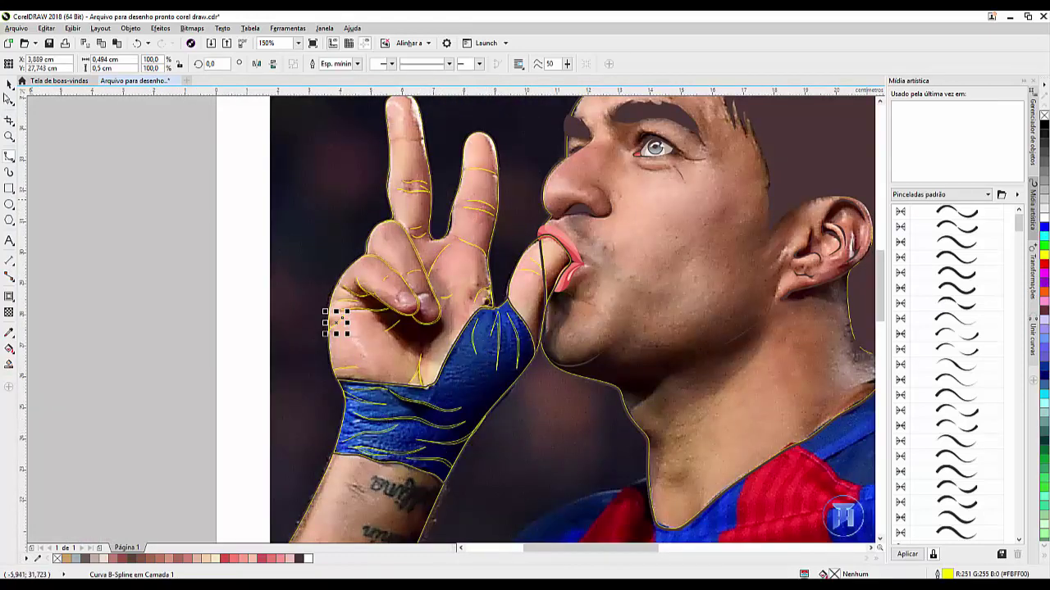
scroll(244, 196, "down", 2)
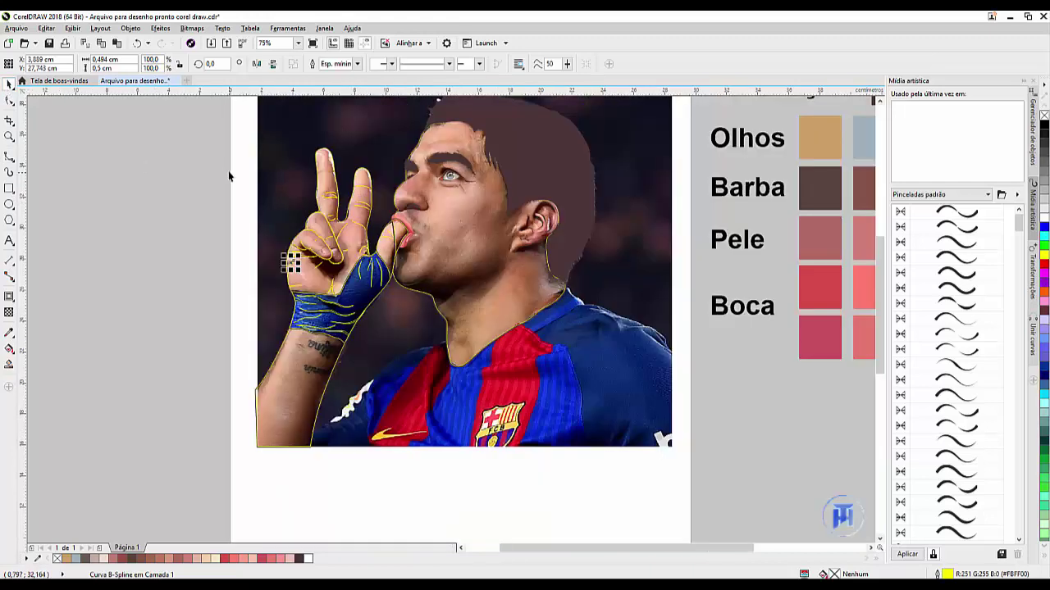
Select all the hand and thumb crease strokes and remove their yellow outlines
left_click_drag(218, 159, 377, 365)
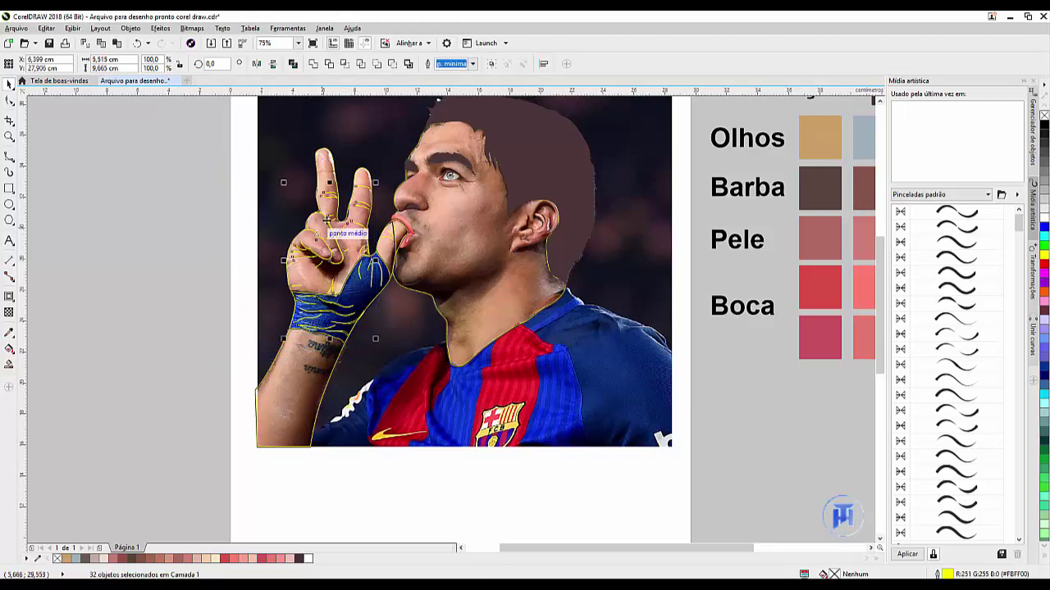
scroll(364, 200, "up", 2)
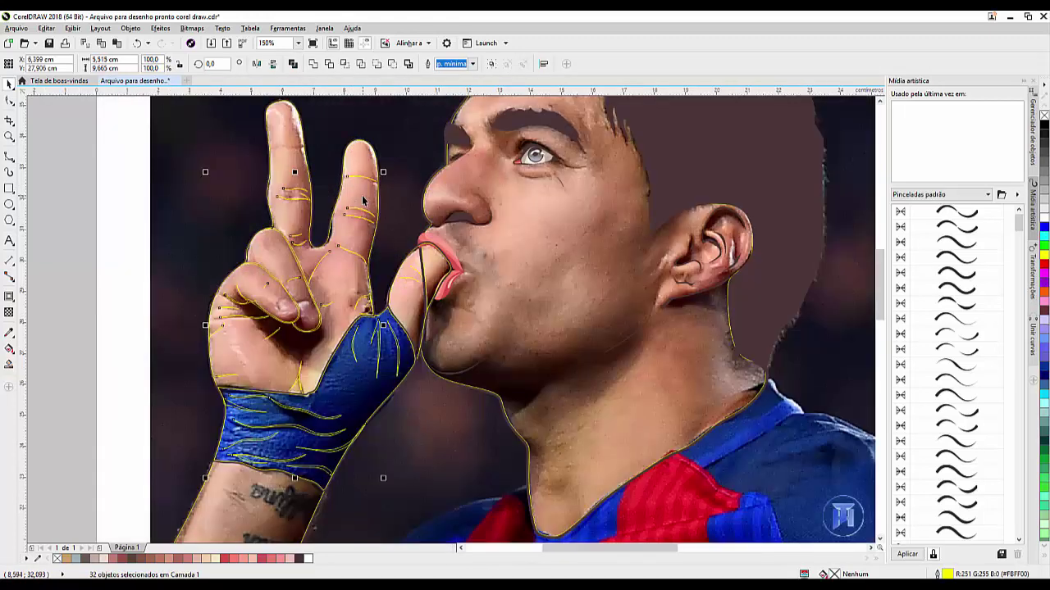
left_click(398, 349, "shift")
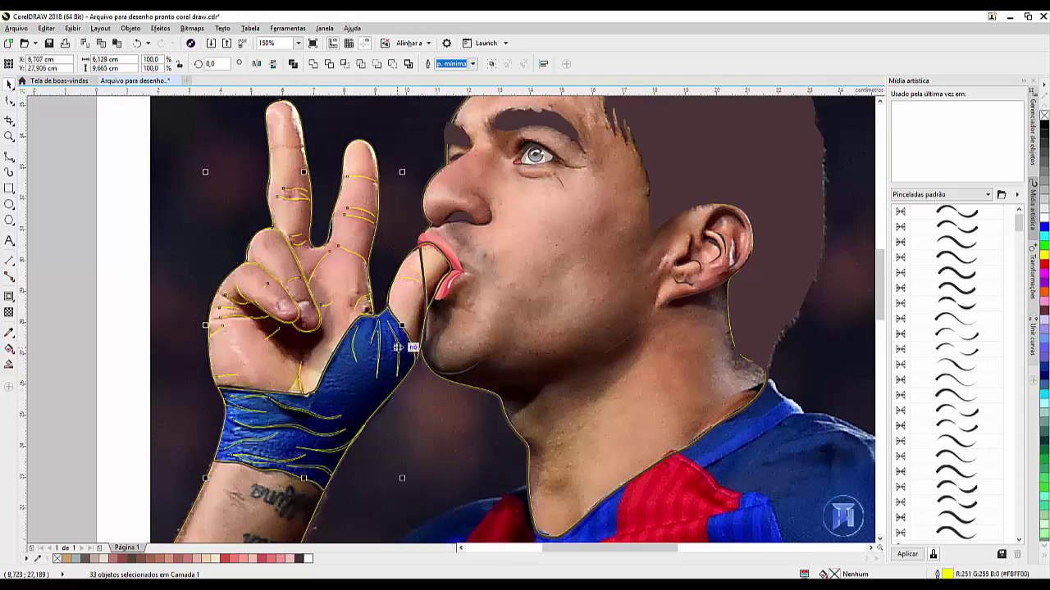
left_click(414, 279, "shift")
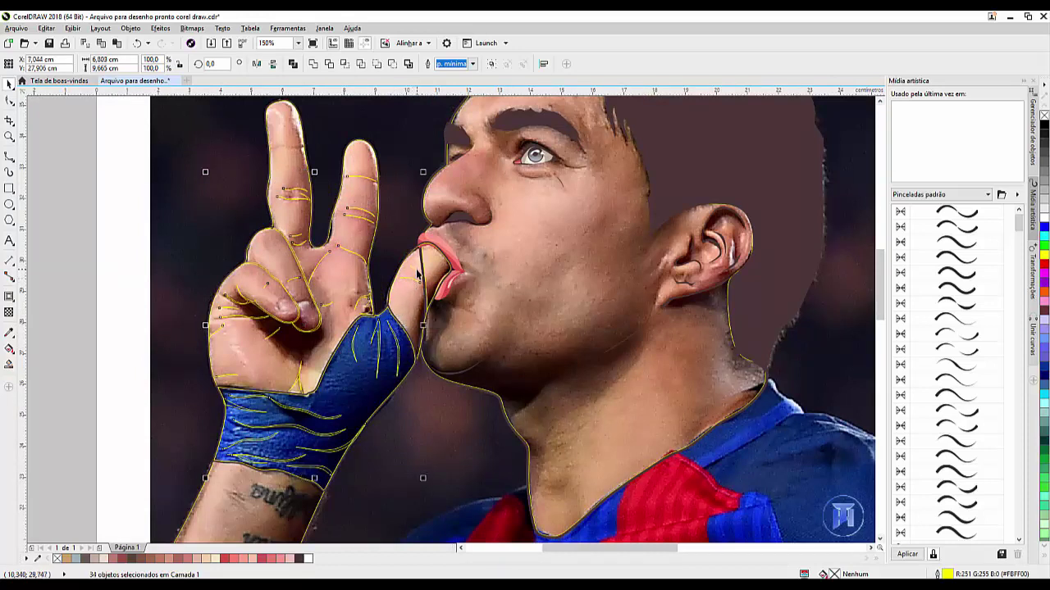
left_click(418, 274, "shift")
right_click(57, 560)
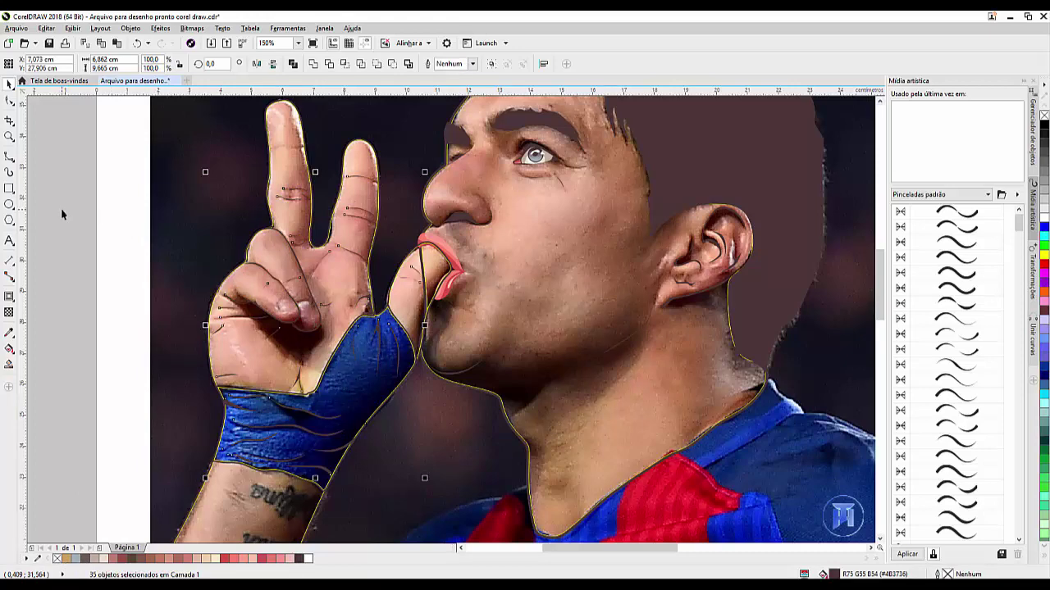
Draw a B-spline crease across the index finger, fill it dark brown and remove its outline
scroll(295, 113, "up", 4)
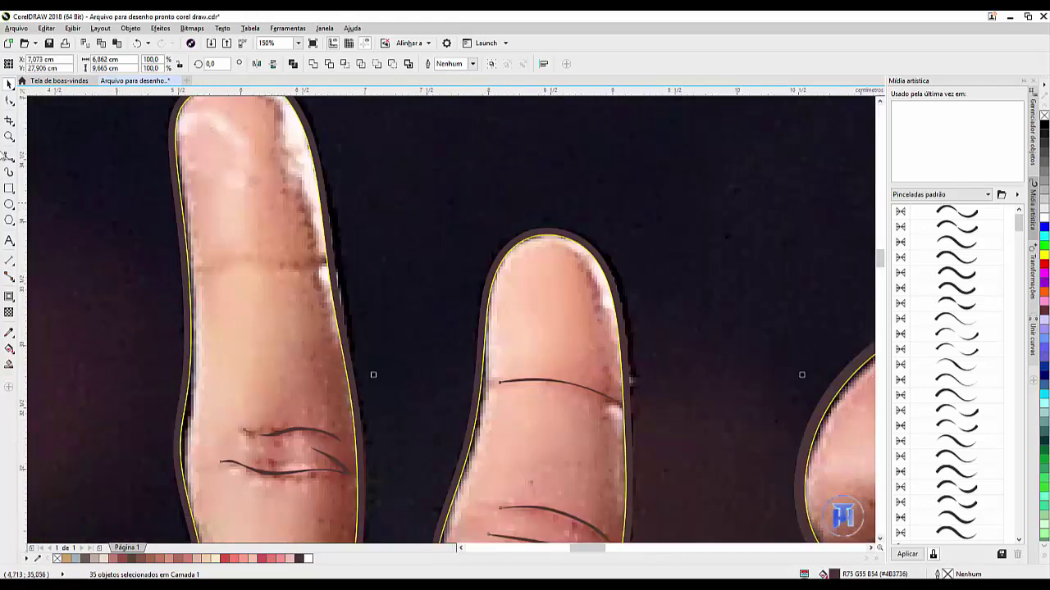
left_click(10, 155)
mouse_move(198, 273)
left_mouse_down()
mouse_move(243, 260)
mouse_move(318, 266)
mouse_move(331, 252)
mouse_move(317, 264)
mouse_move(226, 260)
mouse_move(199, 279)
left_mouse_up()
double_click(198, 279)
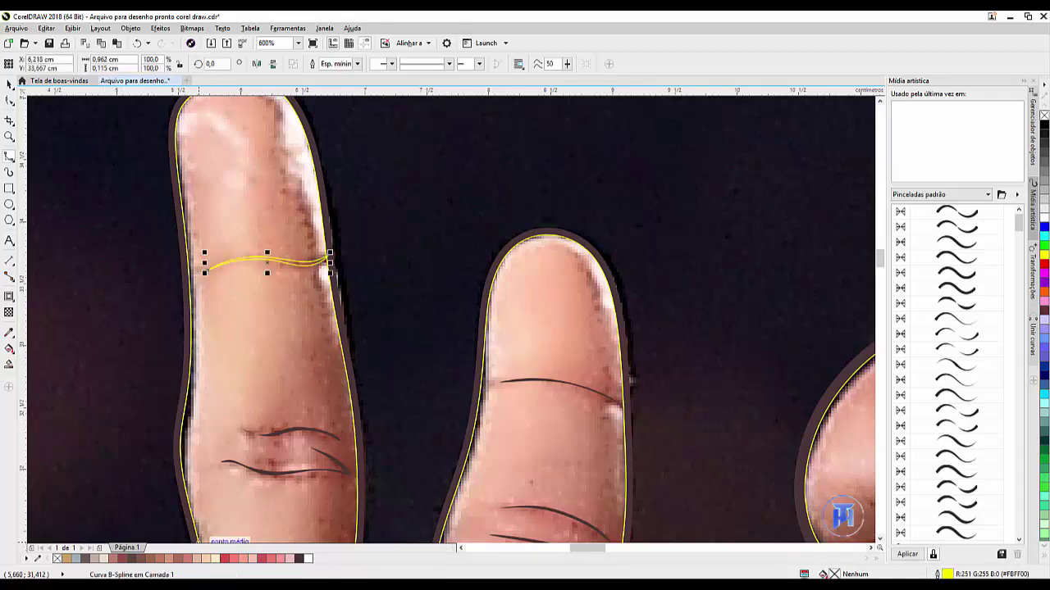
left_click(300, 559)
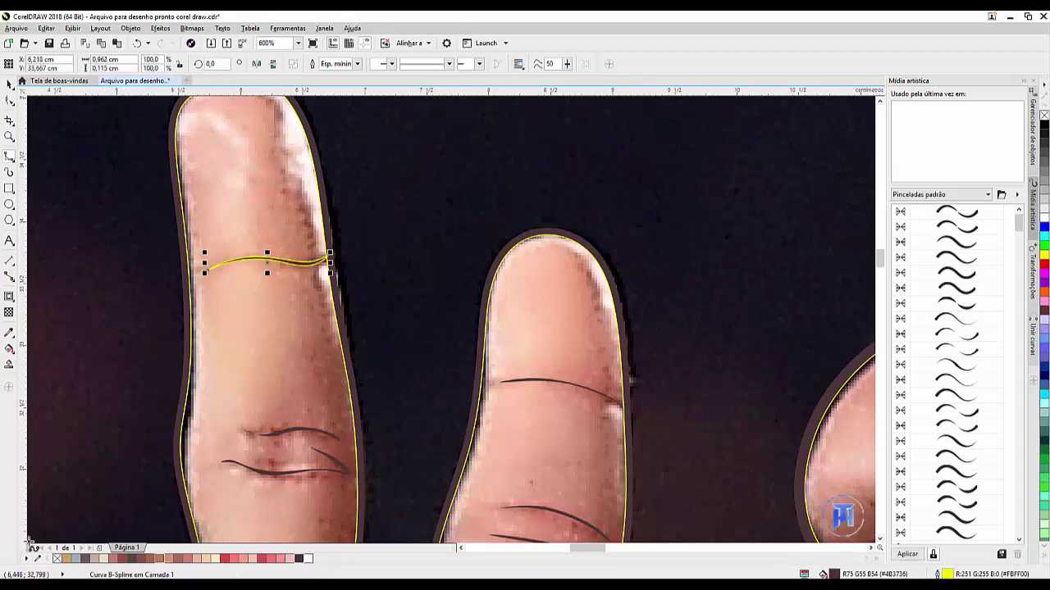
right_click(57, 559)
scroll(209, 333, "down", 3)
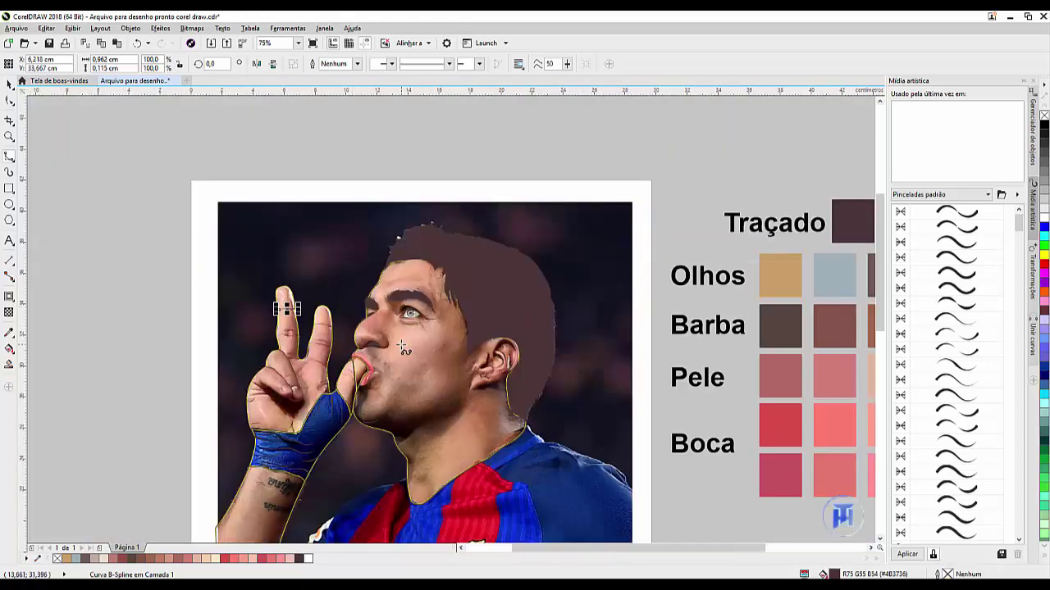
Draw a six-point B-spline wrinkle across the forehead and give it a dark brown outline
scroll(410, 246, "up", 2)
scroll(398, 283, "up", 2)
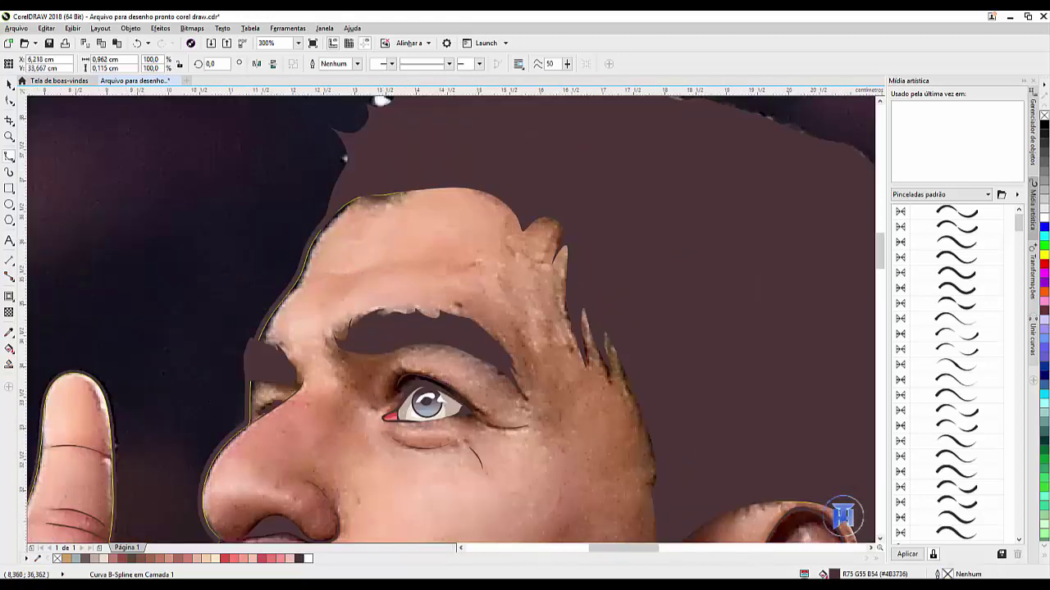
left_click(322, 269)
left_click(351, 272)
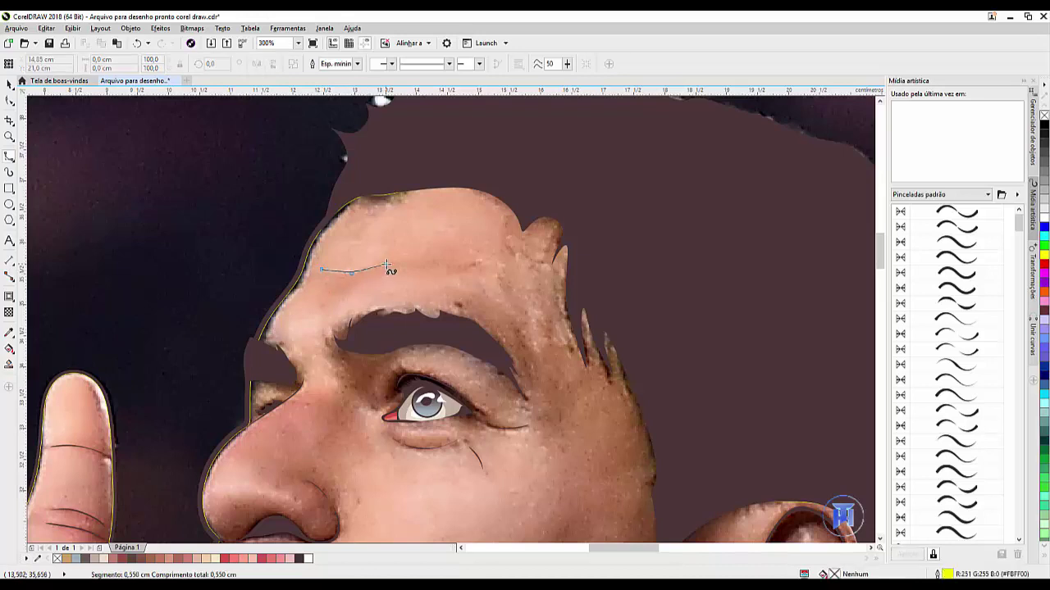
left_click(385, 264)
left_click(419, 262)
left_click(450, 269)
left_click(472, 271)
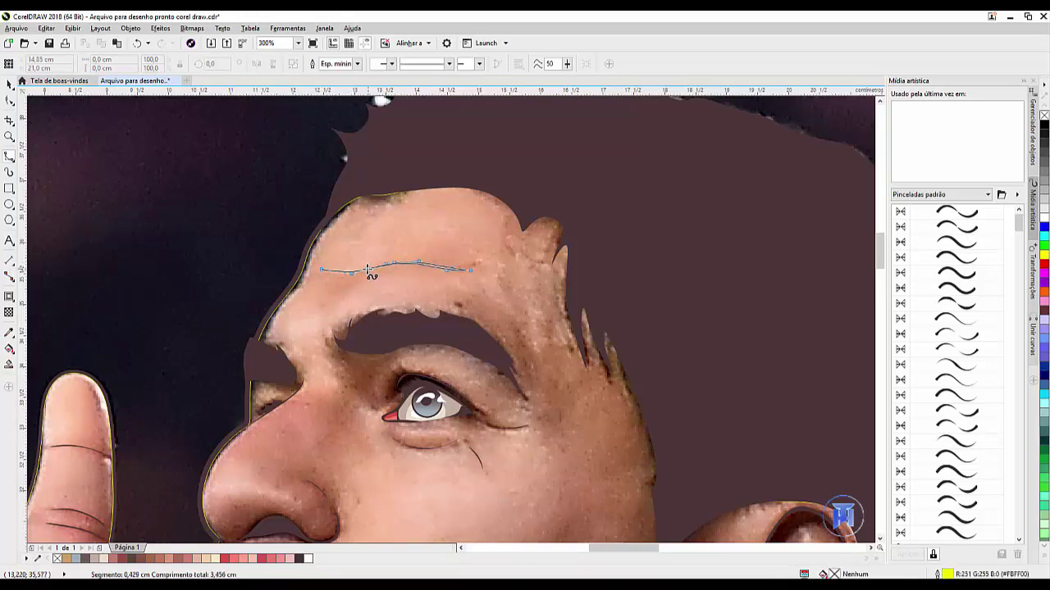
double_click(321, 269)
right_click(299, 558)
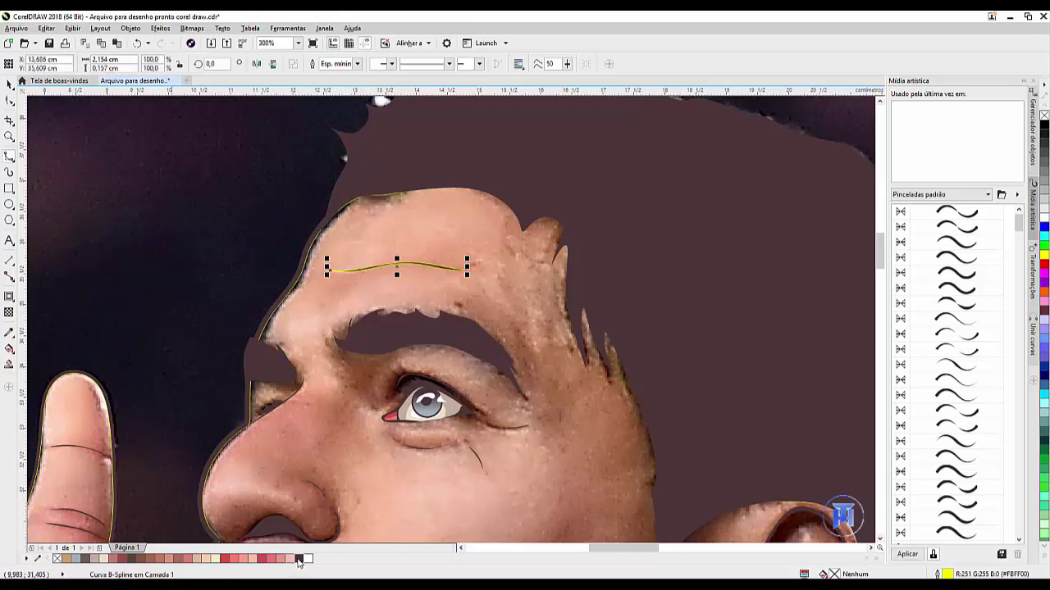
Marquee-select the whole traced drawing over the photo
scroll(414, 402, "down", 1)
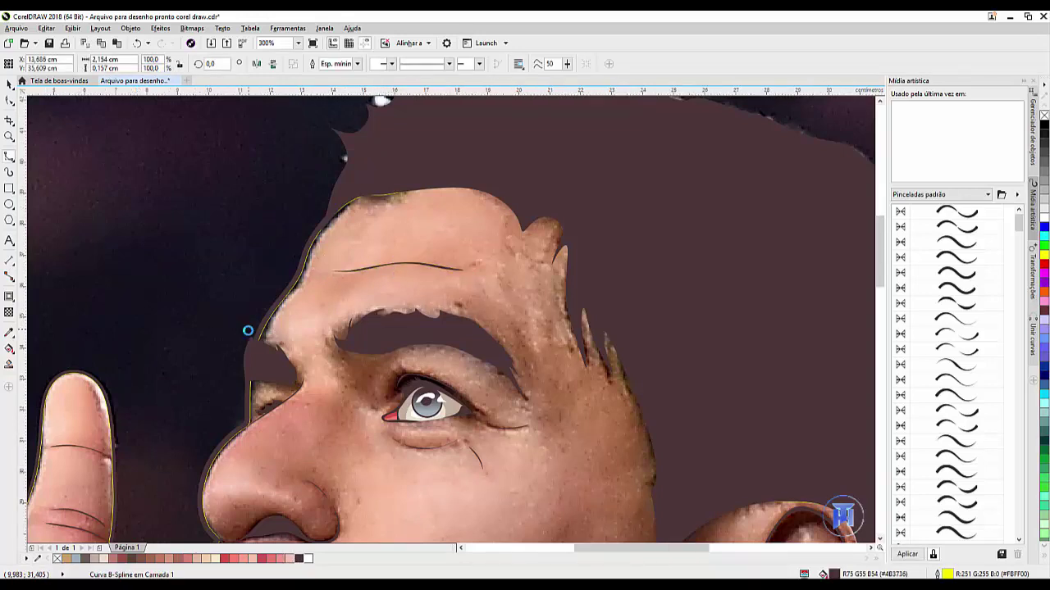
scroll(249, 332, "down", 2)
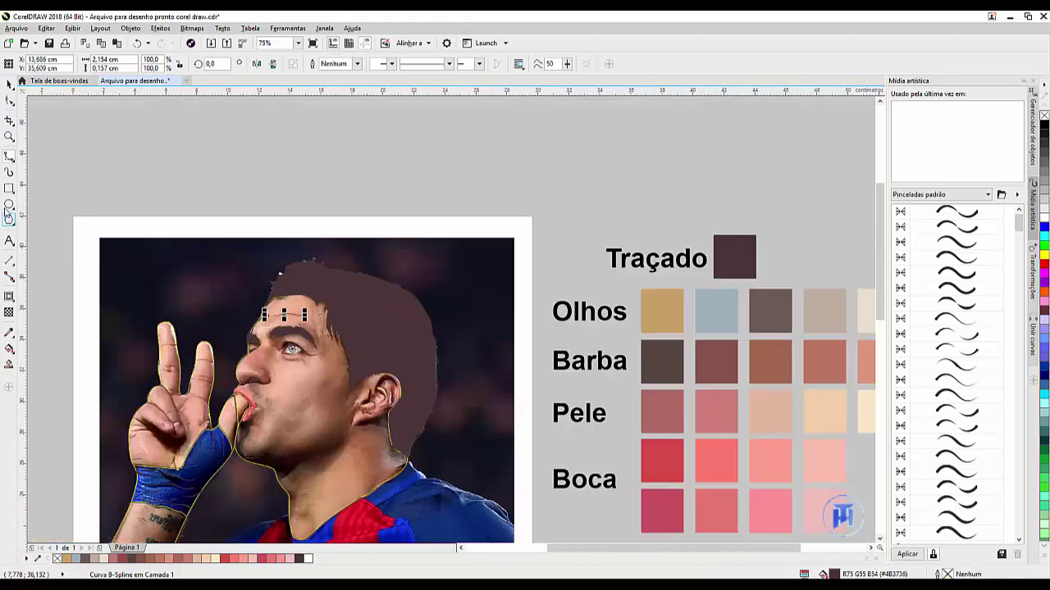
scroll(243, 196, "down", 1)
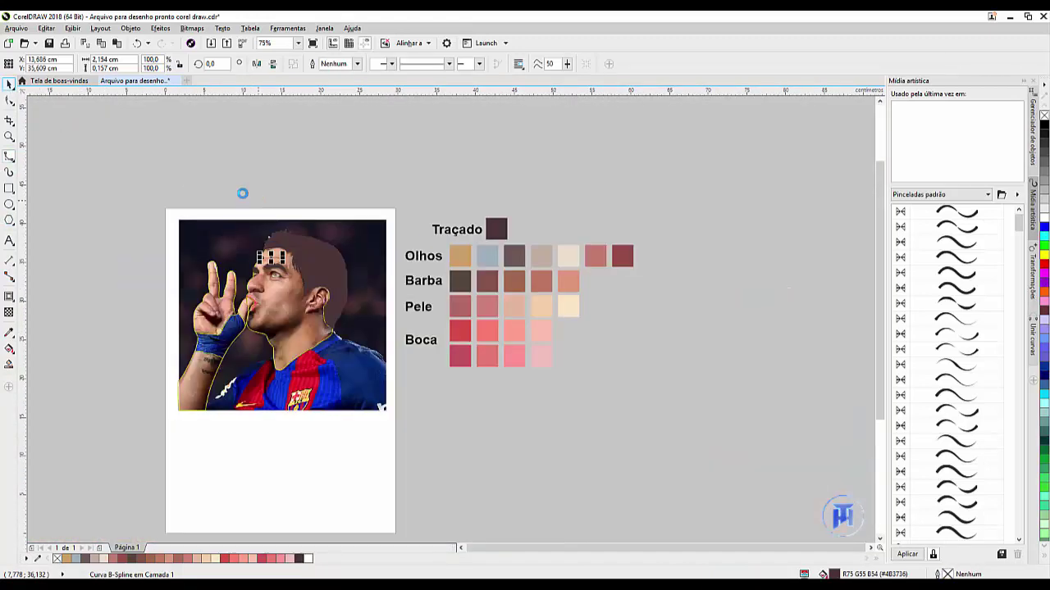
left_click_drag(169, 183, 329, 347)
scroll(192, 192, "up", 1)
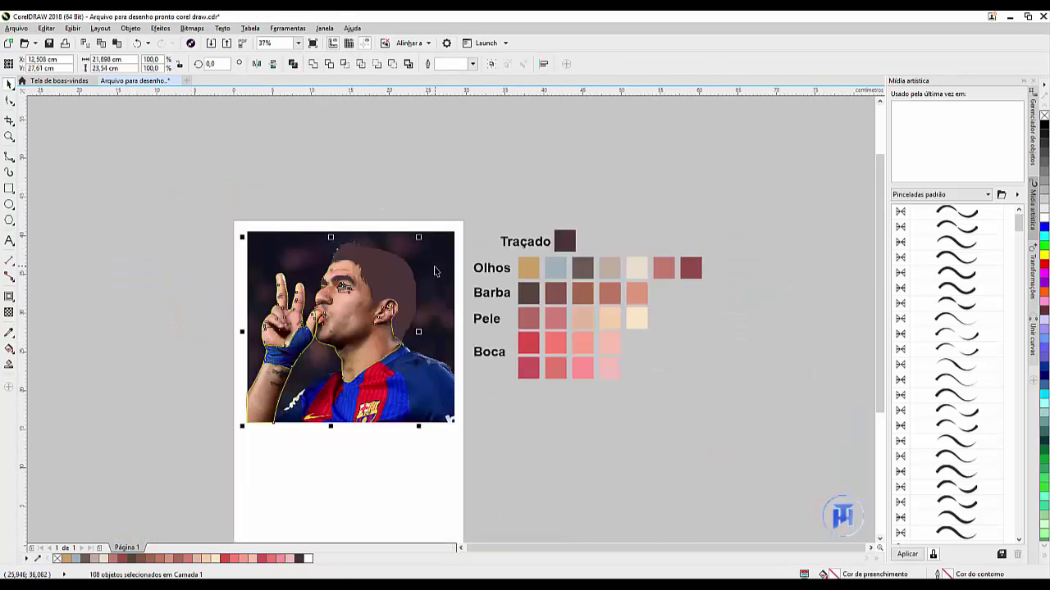
Nudge the 108 selected drawing objects left off the photo, check the lines, then deselect
key("Left")
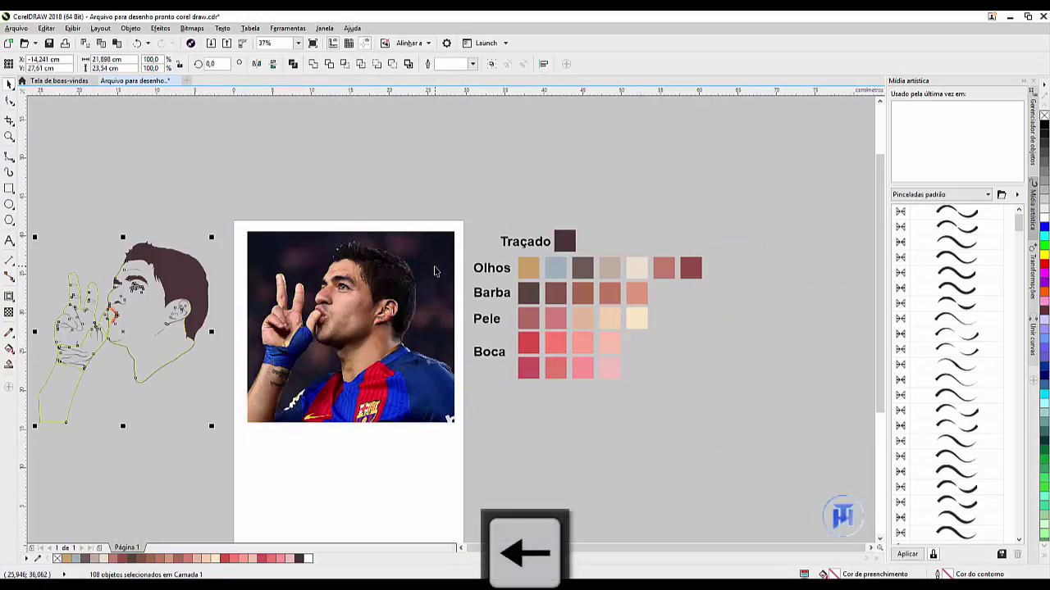
scroll(49, 328, "up", 1)
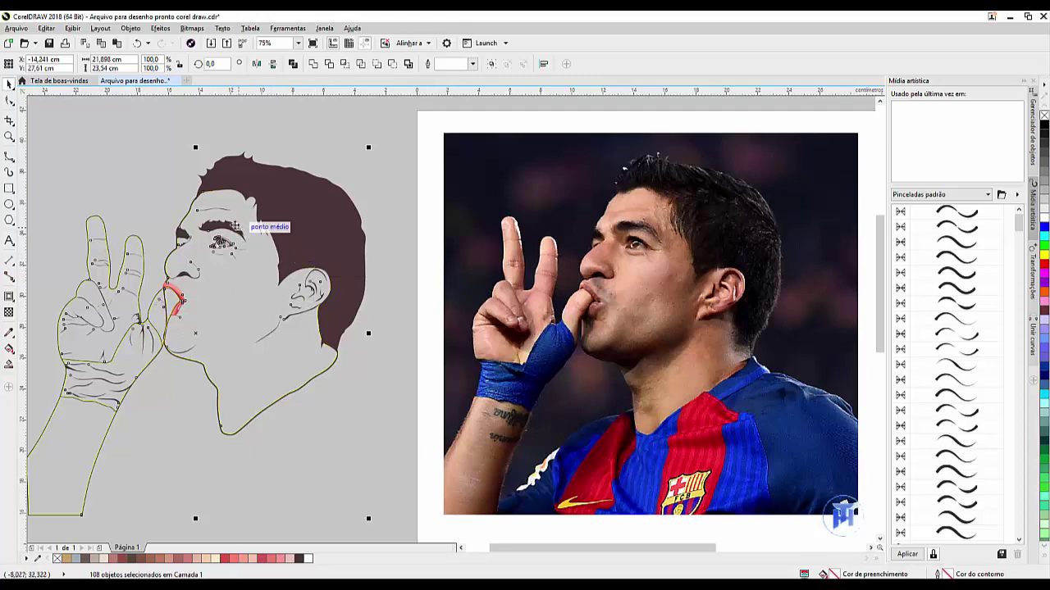
scroll(152, 299, "up", 5)
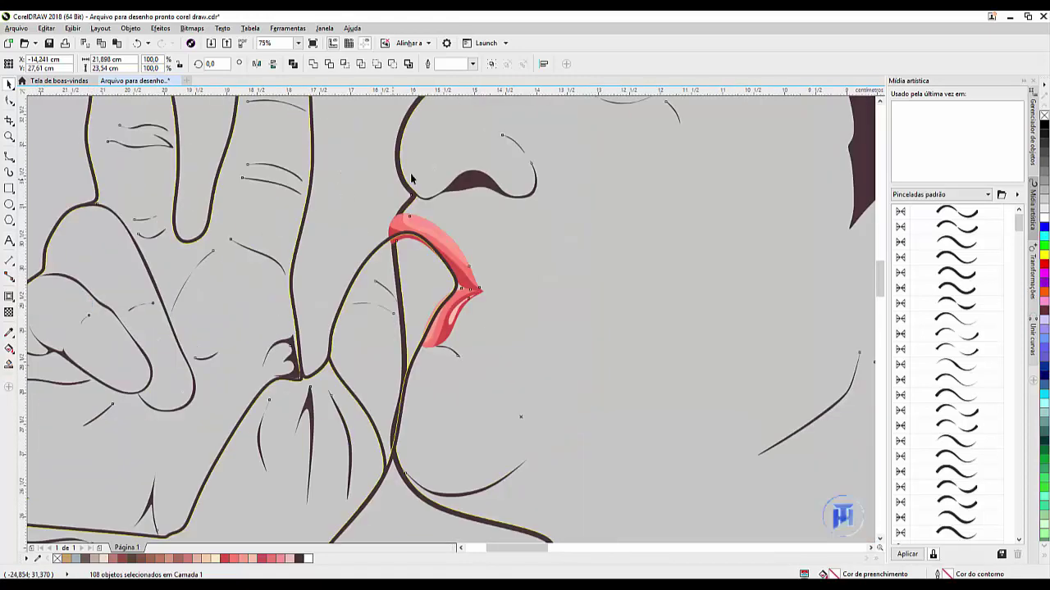
scroll(384, 223, "down", 2)
scroll(358, 258, "down", 5)
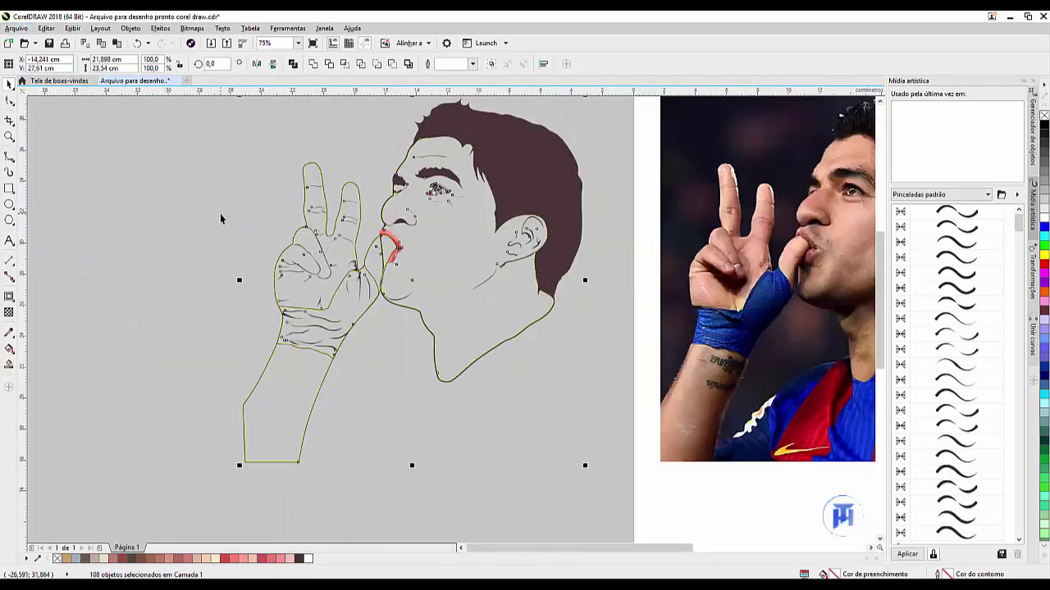
left_click(238, 272)
scroll(301, 214, "down", 2)
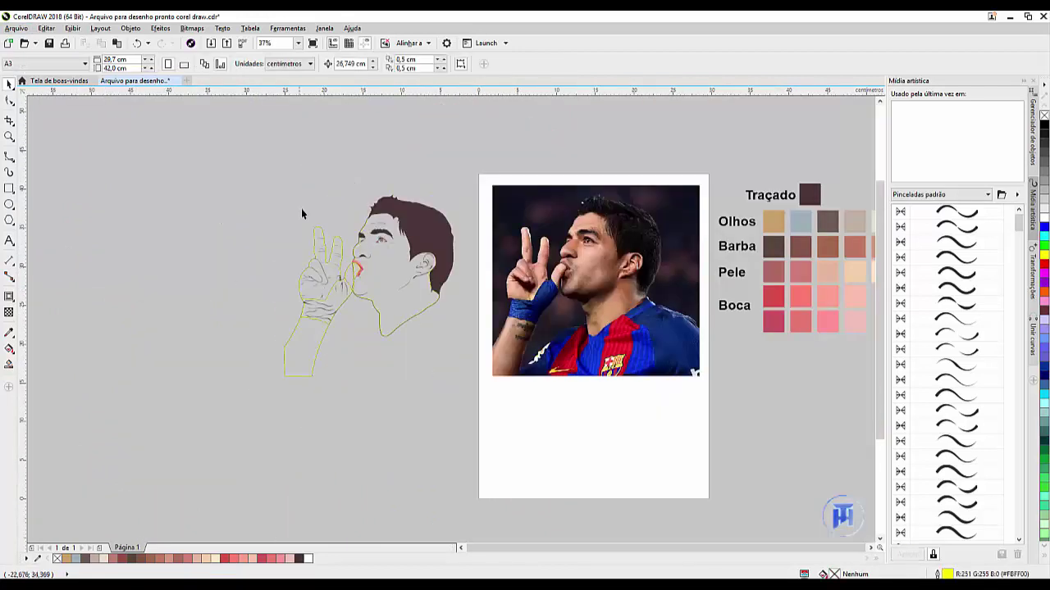
Save the artwork as a new .cdr file named after the player
left_click(20, 29)
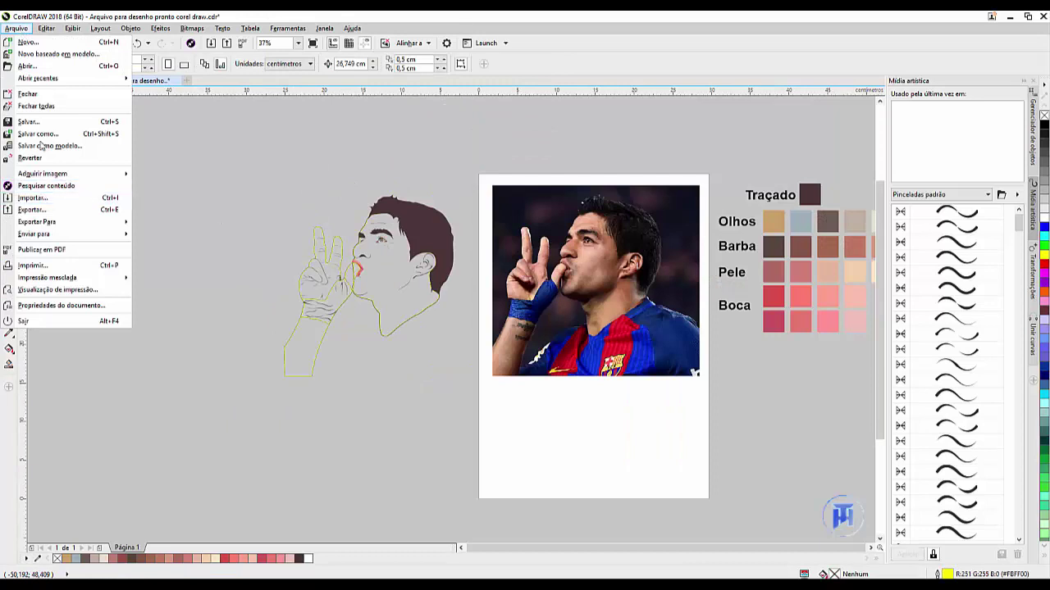
left_click(39, 135)
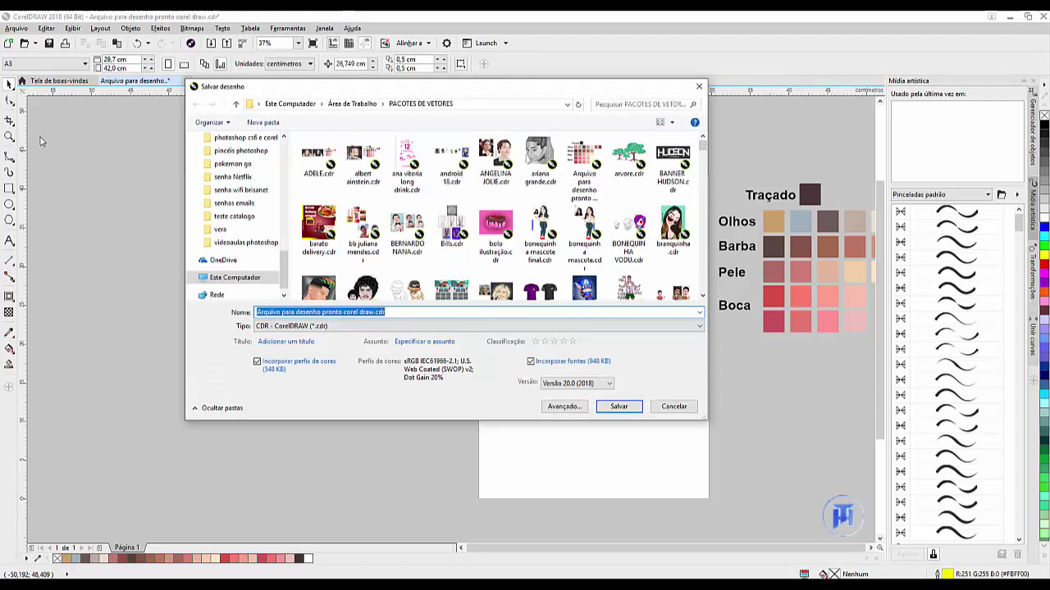
type("Luis Soares")
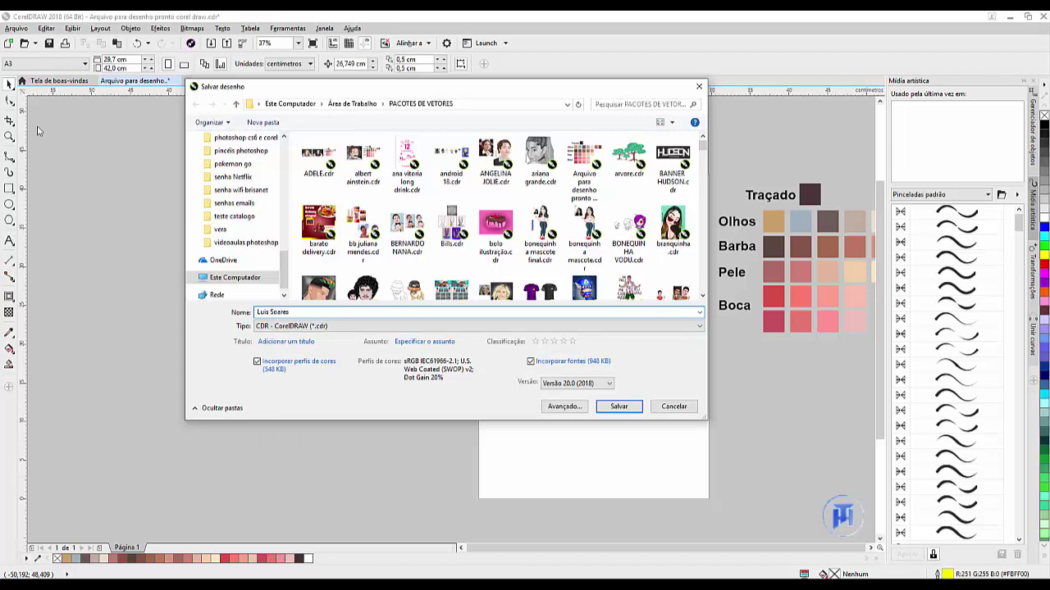
left_click(619, 408)
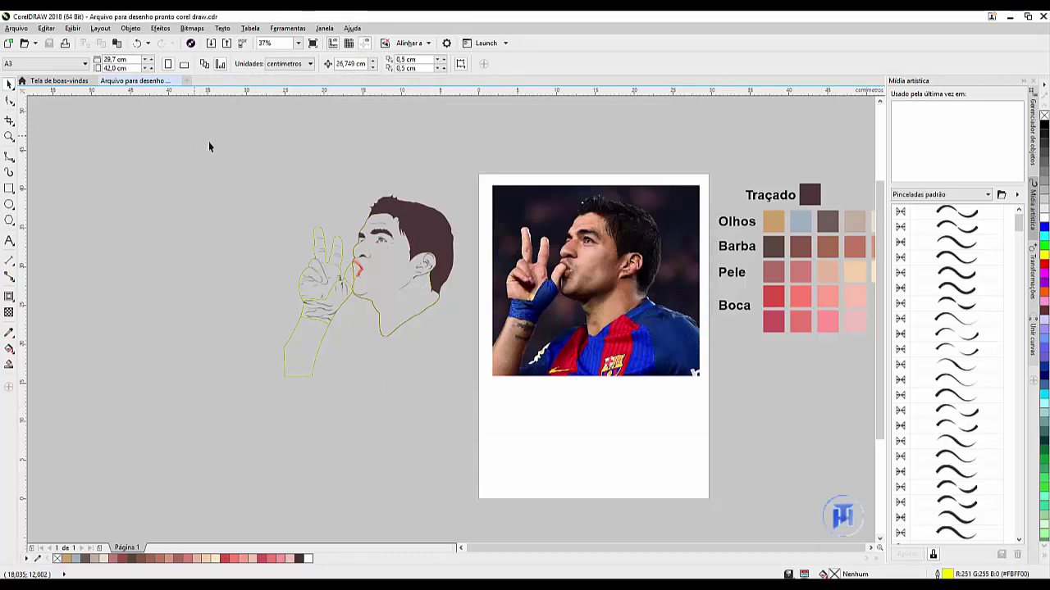
Reselect the traced drawing and nudge it right back over the photo
left_click_drag(469, 439, 497, 437)
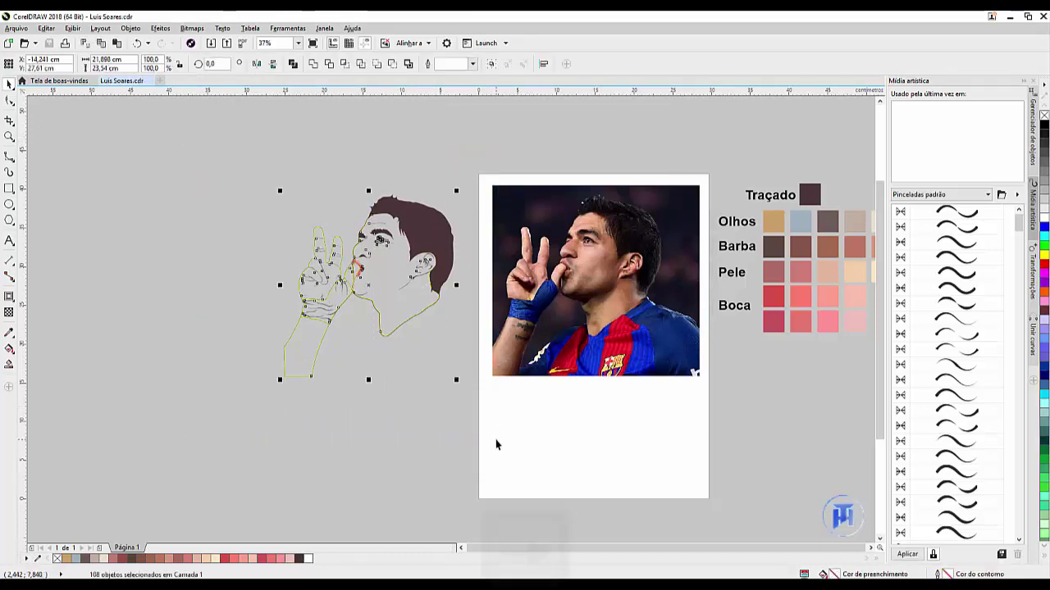
key("Right")
key("Right")
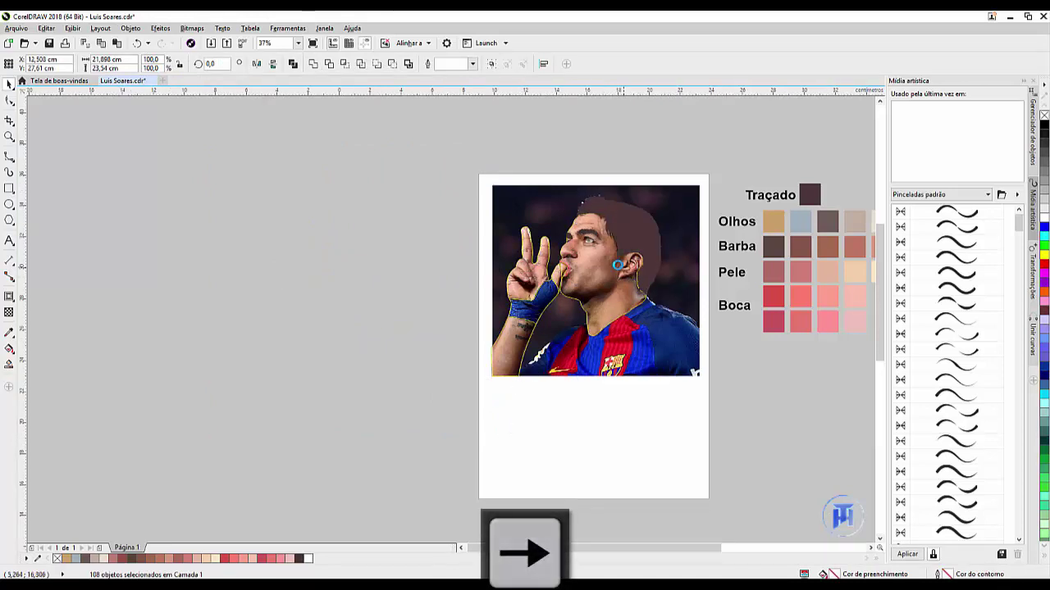
scroll(616, 263, "up", 3)
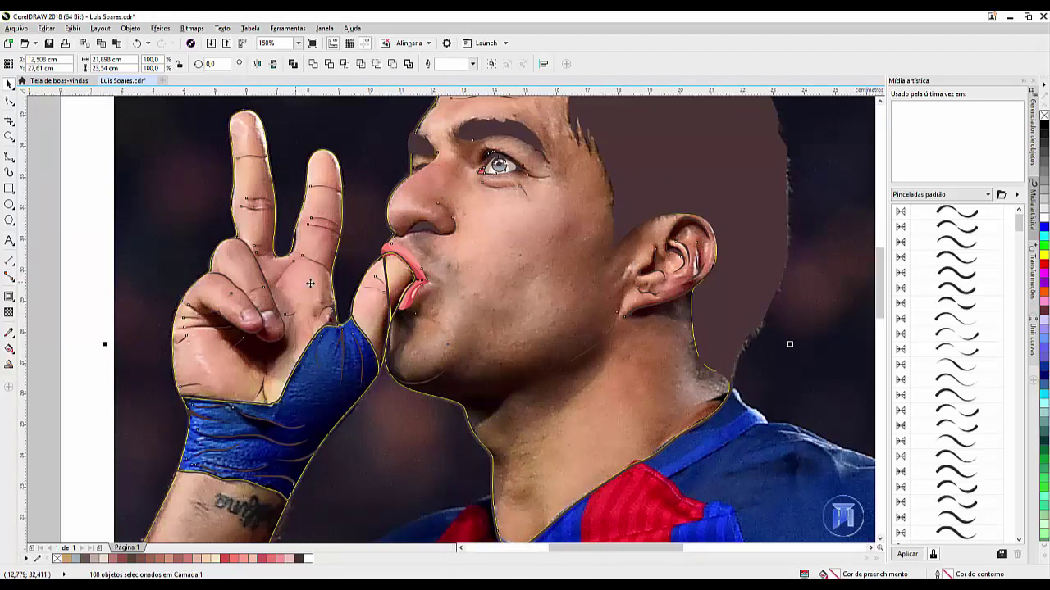